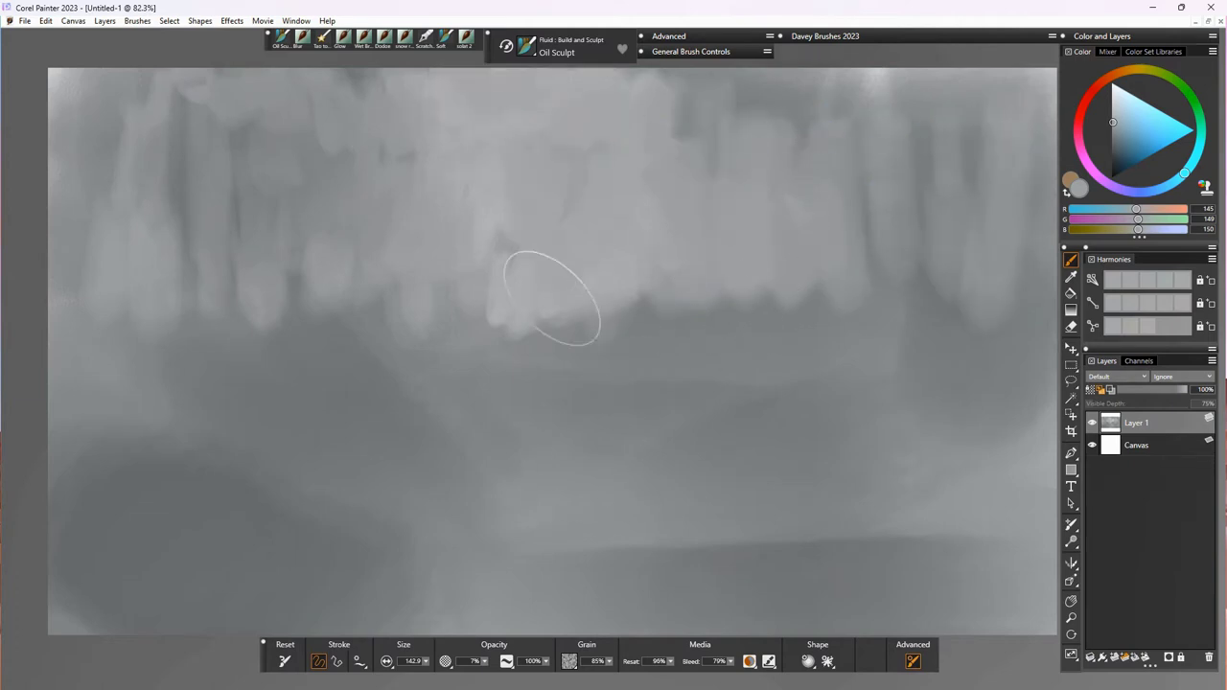
Step: Sample a mid grey with Oil Sculpt and block in soft banks and ground shapes across the middle and lower canvas
alt+click(713, 329)
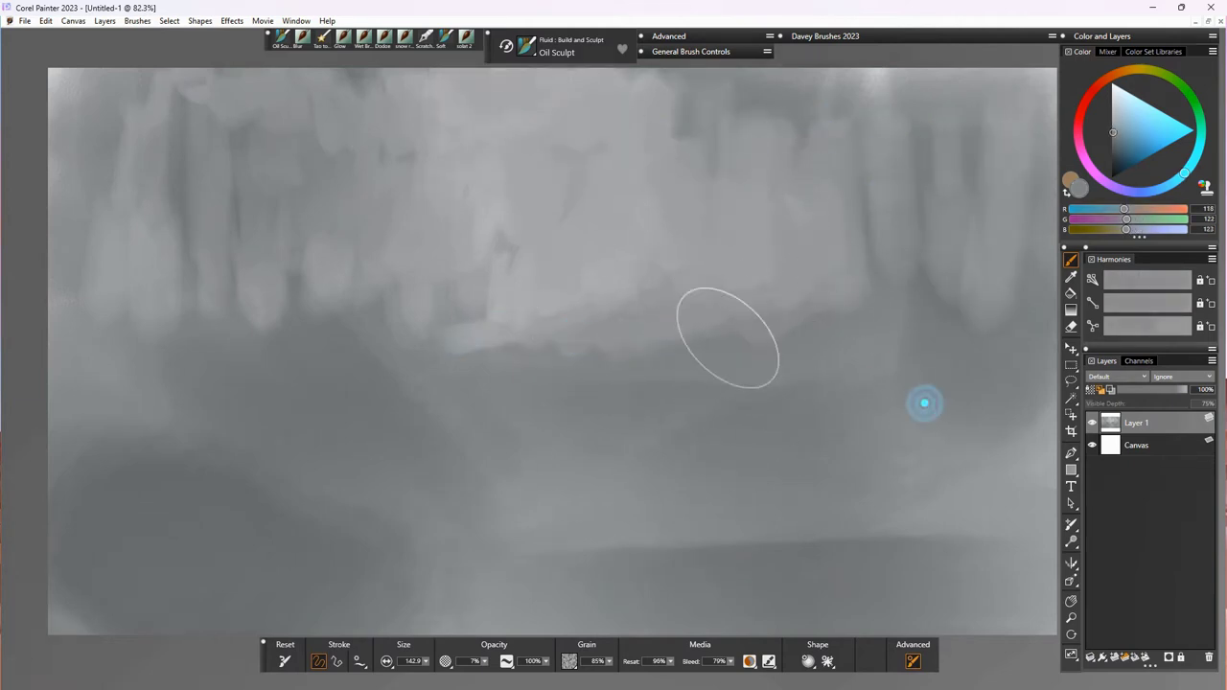
mouse_move(728, 337)
mouse_down()
mouse_move(765, 329)
mouse_move(471, 294)
mouse_move(409, 348)
mouse_move(289, 343)
mouse_move(435, 294)
mouse_move(318, 265)
mouse_move(419, 384)
mouse_move(561, 436)
mouse_up()
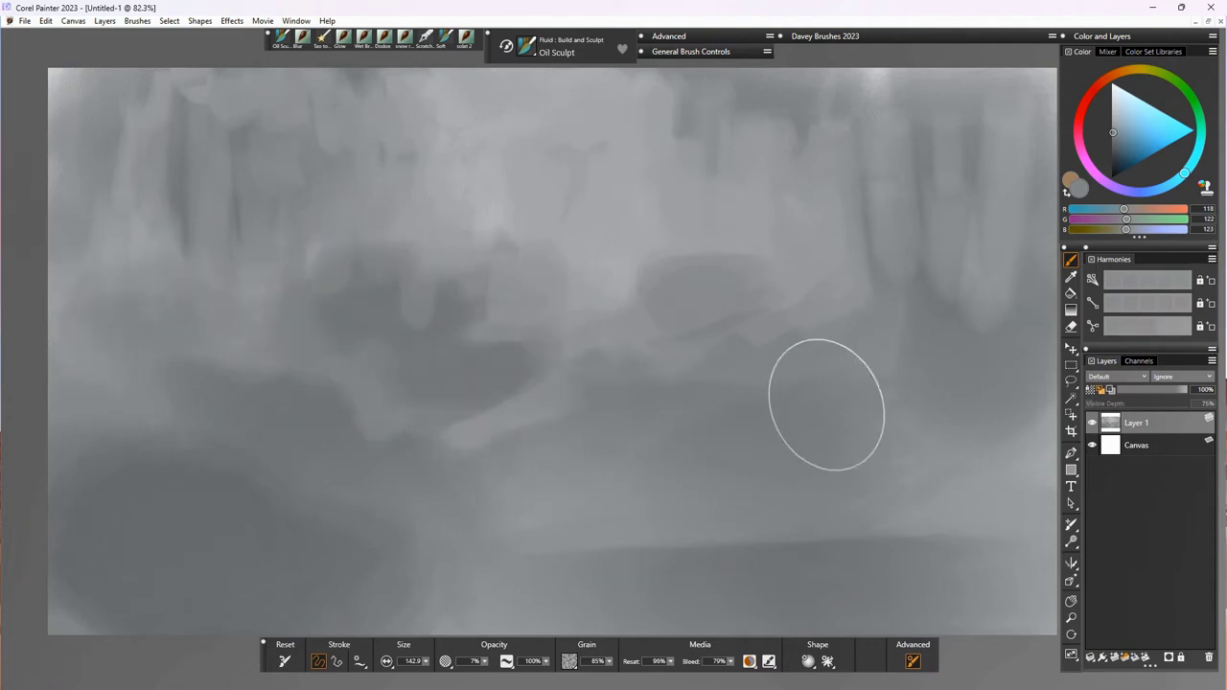
mouse_move(826, 405)
mouse_down()
mouse_move(1041, 333)
mouse_move(770, 419)
mouse_up()
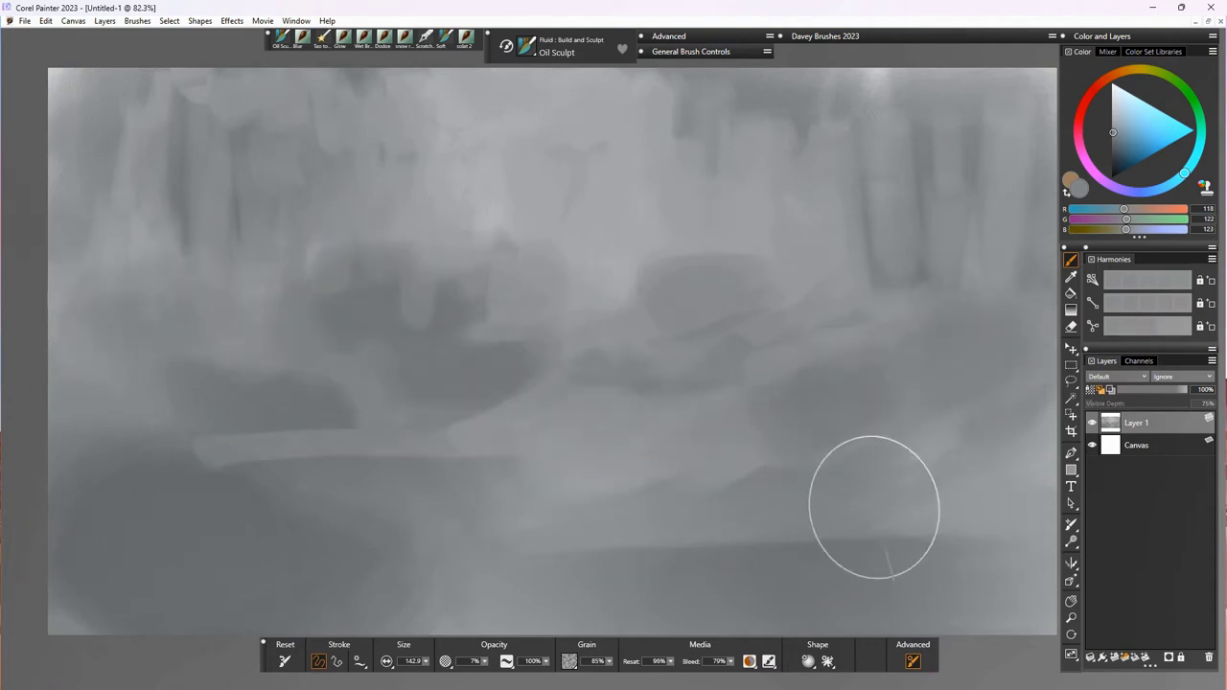
mouse_move(874, 509)
mouse_down()
mouse_move(797, 556)
mouse_move(930, 551)
mouse_up()
mouse_move(186, 444)
mouse_down()
mouse_move(321, 468)
mouse_move(554, 552)
mouse_up()
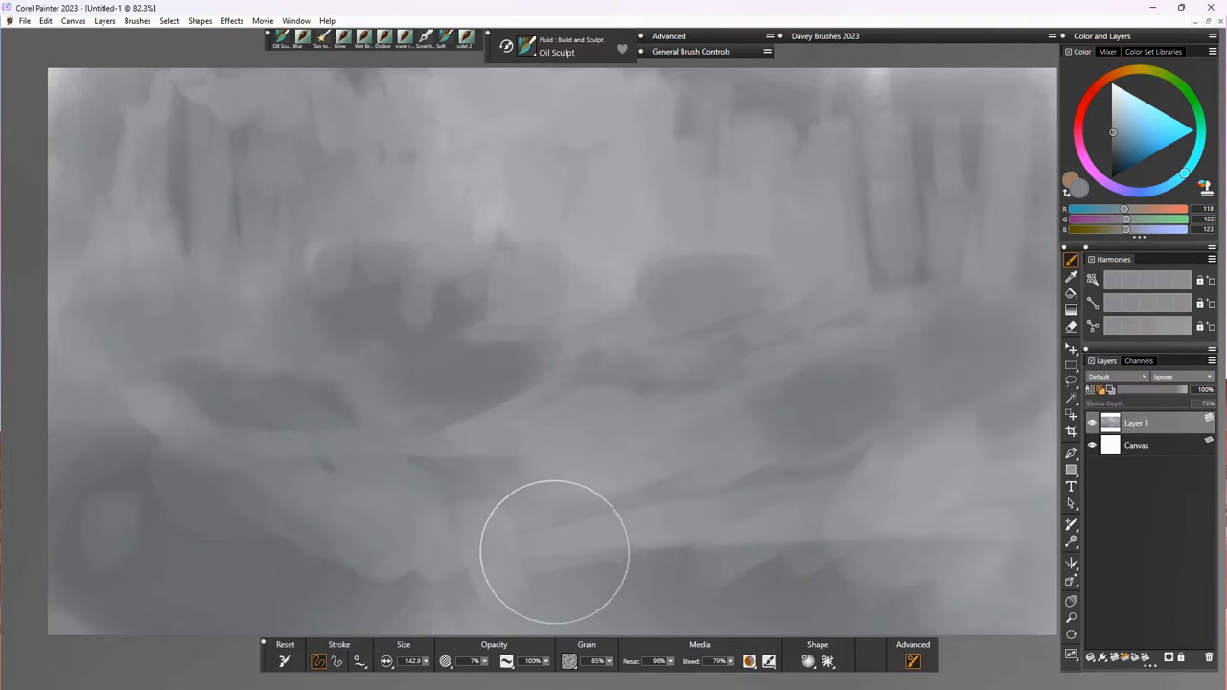
Step: Pick a dark blue-grey (RGB 53, 65, 67) and block in masses in both foreground corners with strokes rising along the right bank
alt+click(298, 598)
mouse_move(445, 552)
mouse_down()
mouse_move(397, 595)
mouse_move(518, 580)
mouse_up()
click(1116, 156)
drag(295, 589, 119, 605)
drag(76, 470, 66, 556)
drag(137, 460, 158, 537)
mouse_move(858, 556)
mouse_down()
mouse_move(614, 576)
mouse_move(815, 499)
mouse_up()
mouse_move(940, 422)
mouse_down()
mouse_move(857, 523)
mouse_move(970, 479)
mouse_up()
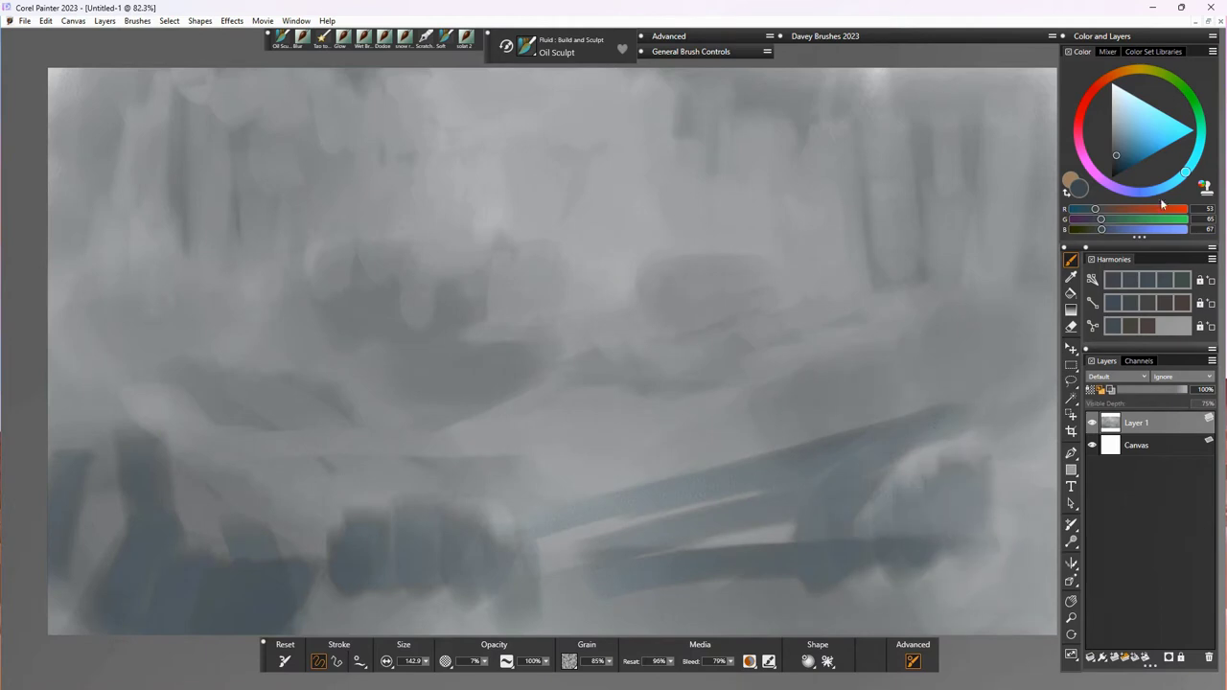
Step: Glaze muted green over the right bank and olive (RGB 63, 65, 55) across both foreground banks
click(1198, 147)
mouse_move(767, 537)
mouse_down()
mouse_move(825, 518)
mouse_move(937, 545)
mouse_up()
click(1155, 73)
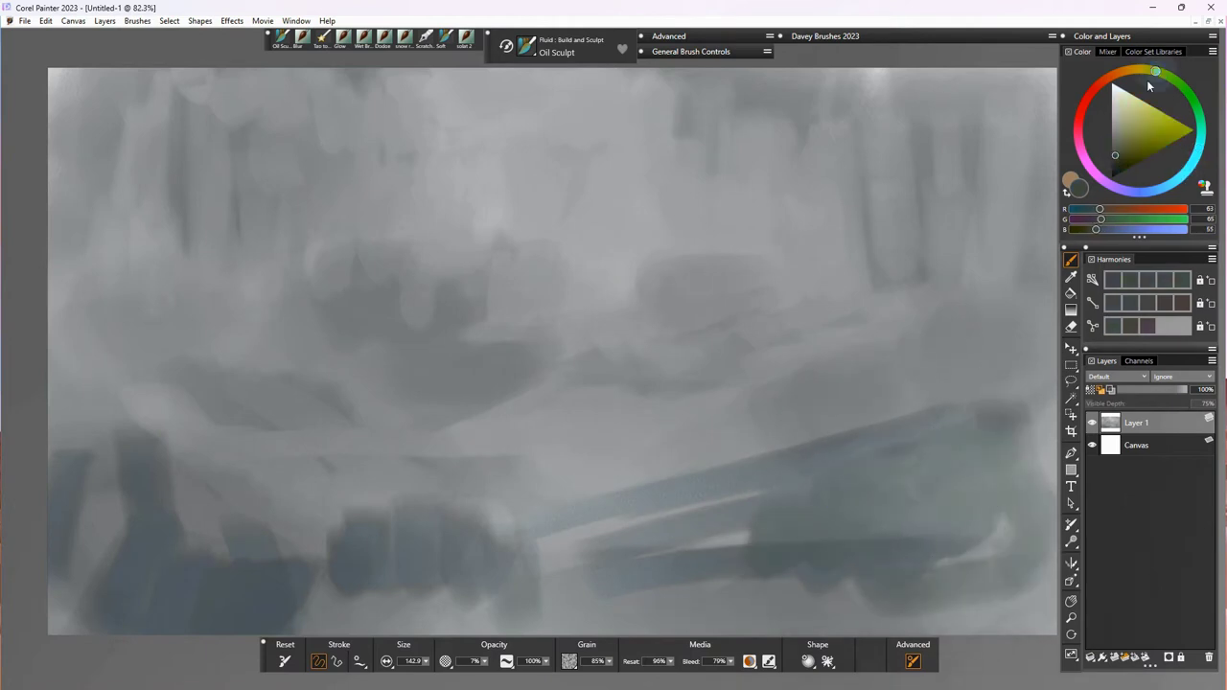
mouse_move(748, 542)
mouse_down()
mouse_move(872, 594)
mouse_move(983, 552)
mouse_up()
mouse_move(422, 547)
mouse_down()
mouse_move(288, 537)
mouse_move(91, 585)
mouse_up()
mouse_move(386, 564)
mouse_down()
mouse_move(720, 506)
mouse_move(278, 413)
mouse_move(594, 466)
mouse_move(822, 418)
mouse_move(1026, 317)
mouse_move(959, 421)
mouse_move(939, 594)
mouse_move(876, 498)
mouse_move(546, 537)
mouse_up()
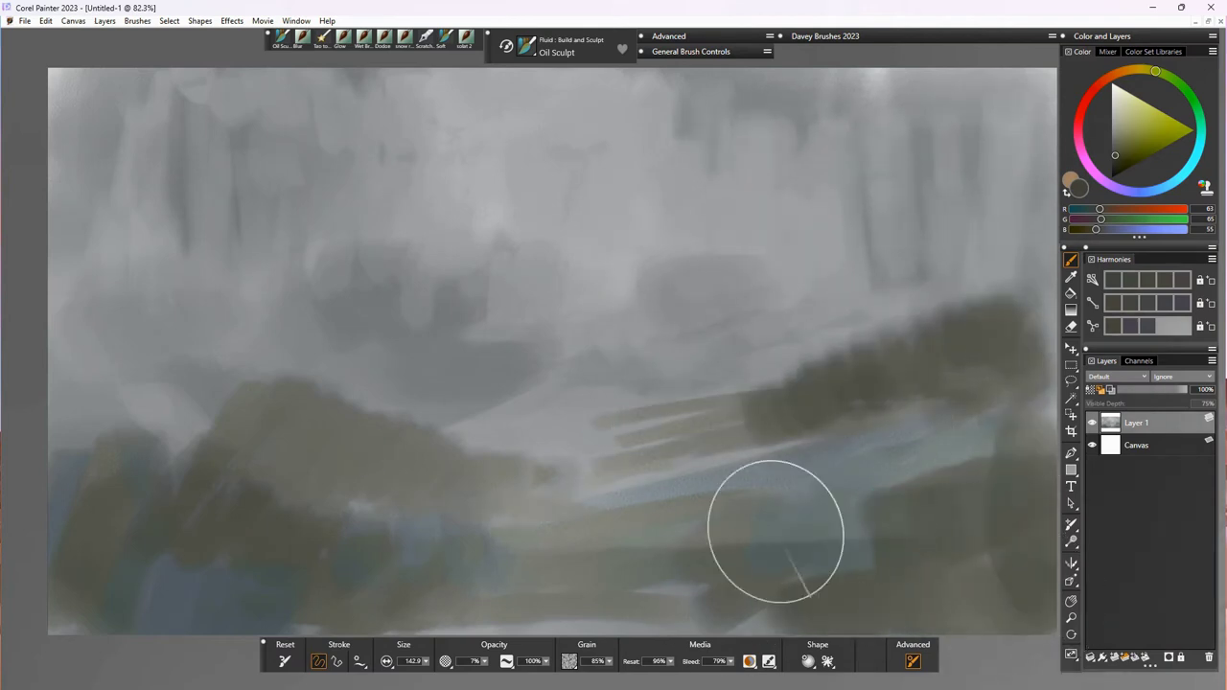
Step: Extend the olive over the lower foreground and build up the distant hills on both sides of the valley
drag(776, 531, 676, 599)
mouse_move(795, 580)
mouse_down()
mouse_move(704, 548)
mouse_move(719, 595)
mouse_up()
drag(725, 603, 341, 587)
mouse_move(444, 556)
mouse_down()
mouse_move(406, 493)
mouse_move(682, 392)
mouse_move(380, 391)
mouse_move(298, 331)
mouse_move(413, 422)
mouse_move(80, 373)
mouse_move(262, 341)
mouse_up()
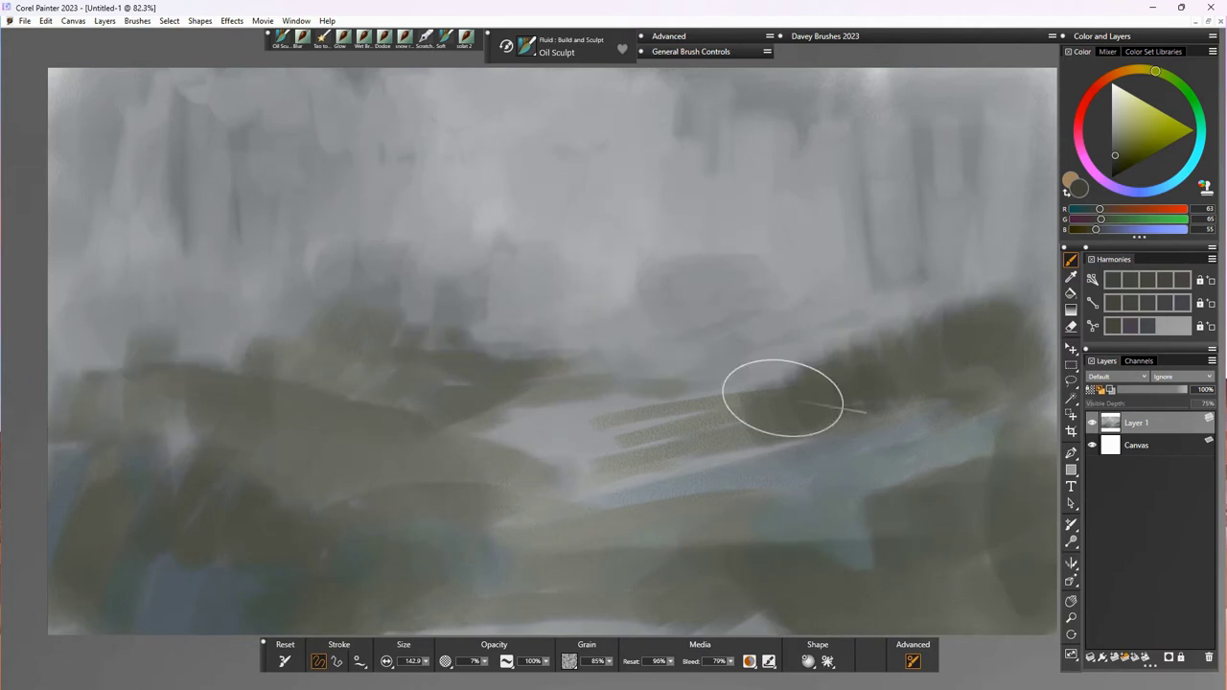
mouse_move(784, 392)
mouse_down()
mouse_move(796, 331)
mouse_move(1017, 298)
mouse_up()
Step: Add warm brown accents (RGB 95, 85, 59) to the central valley, the right slope and the left bank
click(1124, 149)
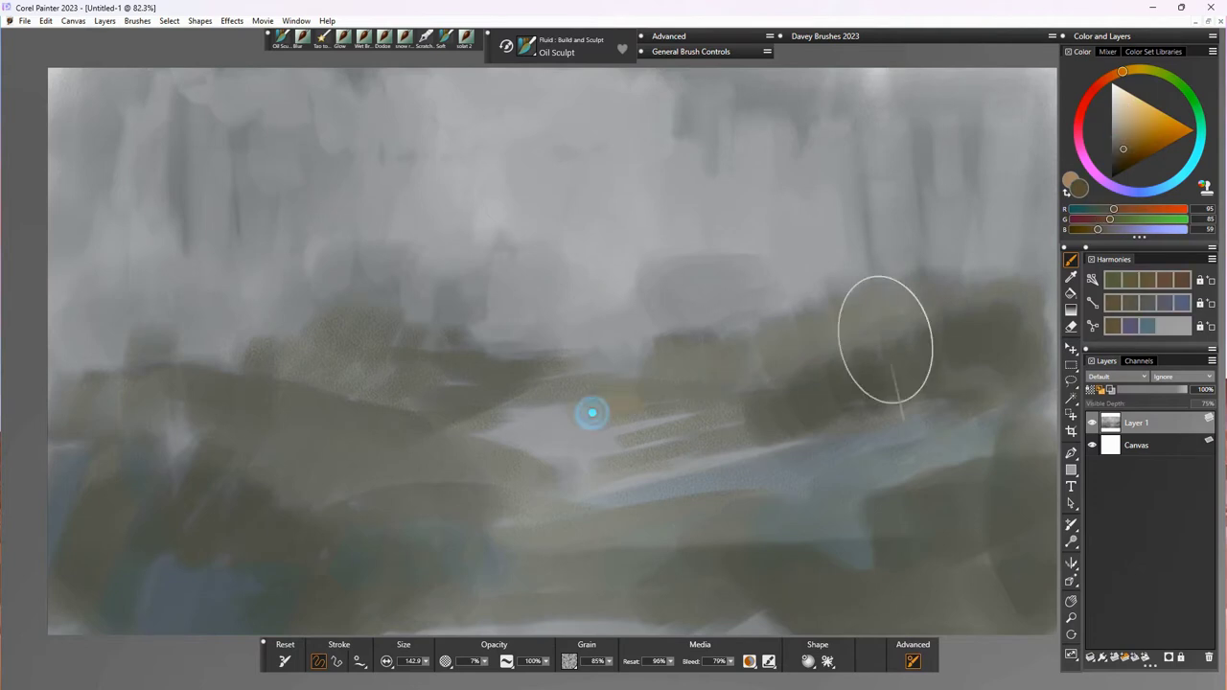
mouse_move(592, 413)
mouse_down()
mouse_move(852, 447)
mouse_move(486, 436)
mouse_move(802, 524)
mouse_move(861, 490)
mouse_up()
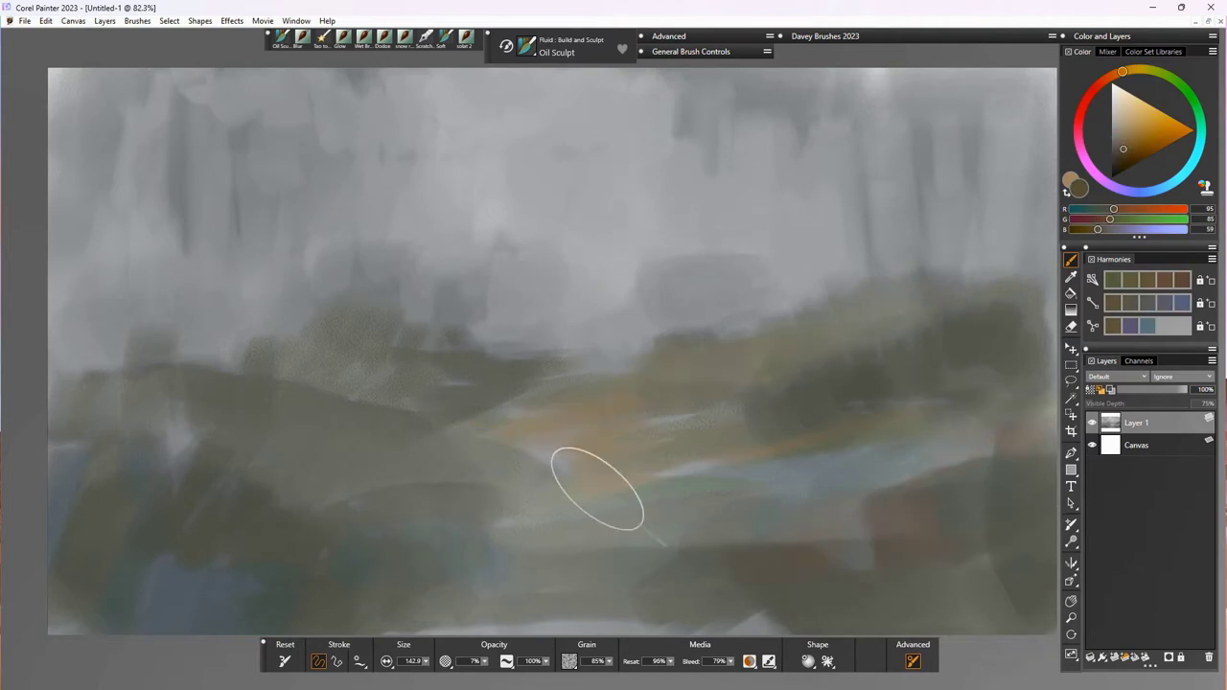
drag(71, 351, 213, 331)
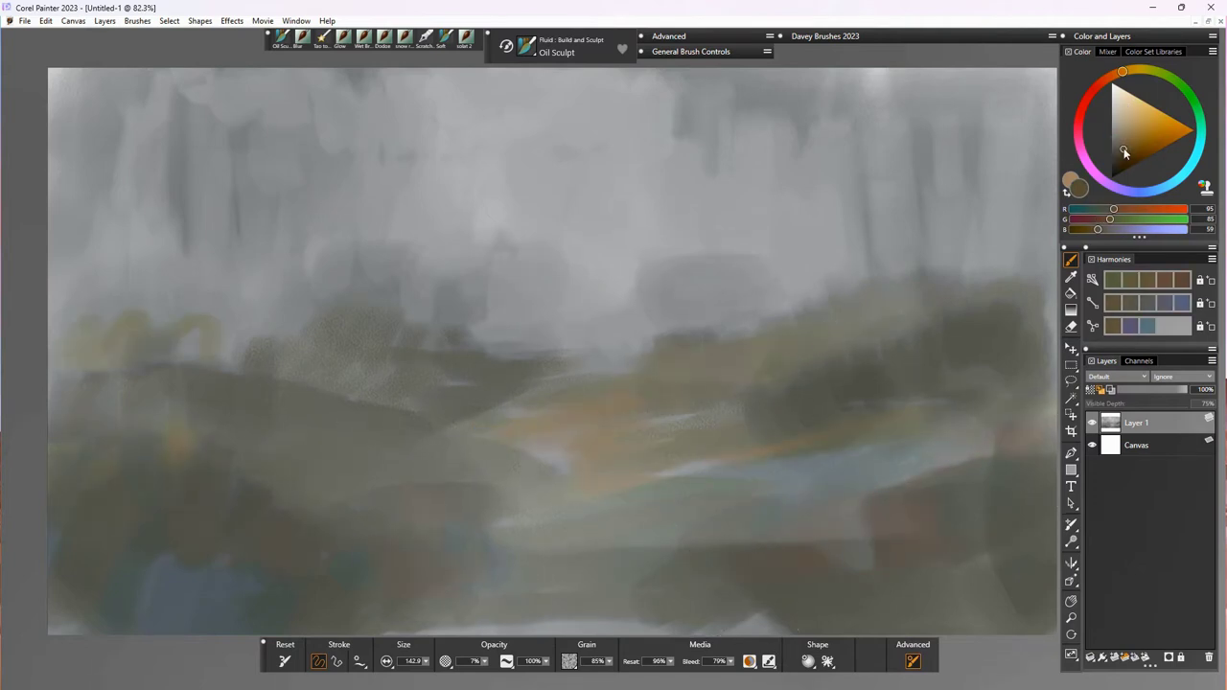
Step: Paint blue-grey shapes along the horizon and soften the misty background with a lighter blue-grey (RGB 152, 162, 161)
click(1194, 161)
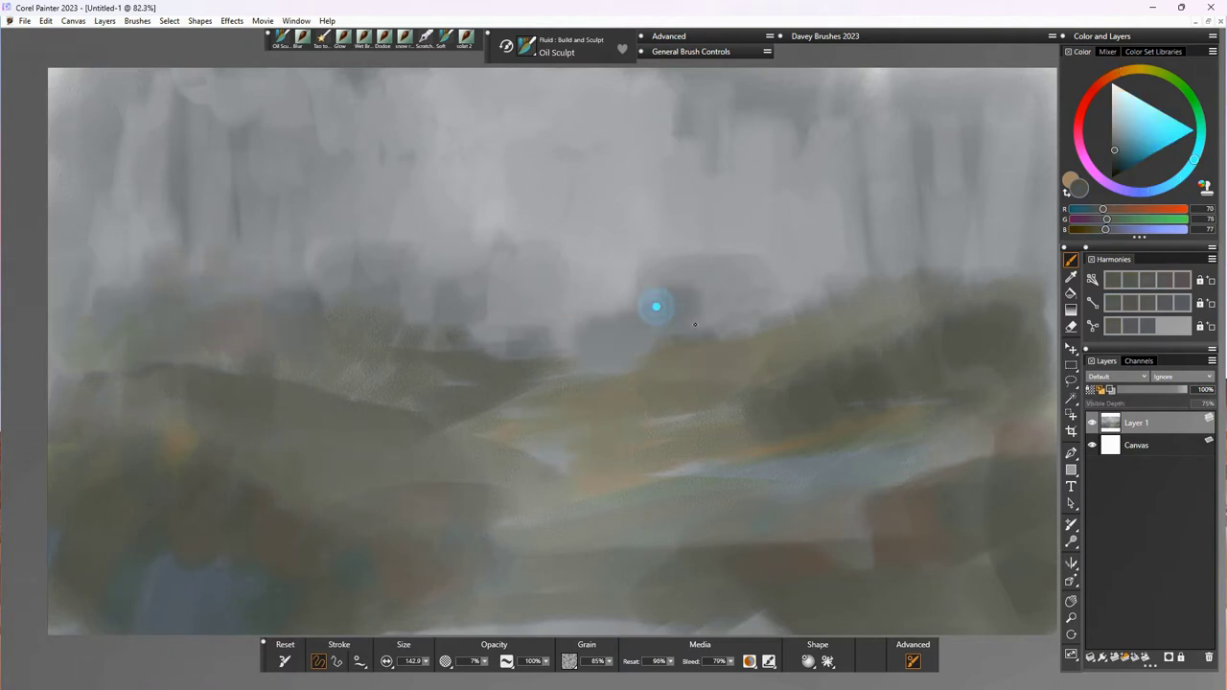
click(1115, 119)
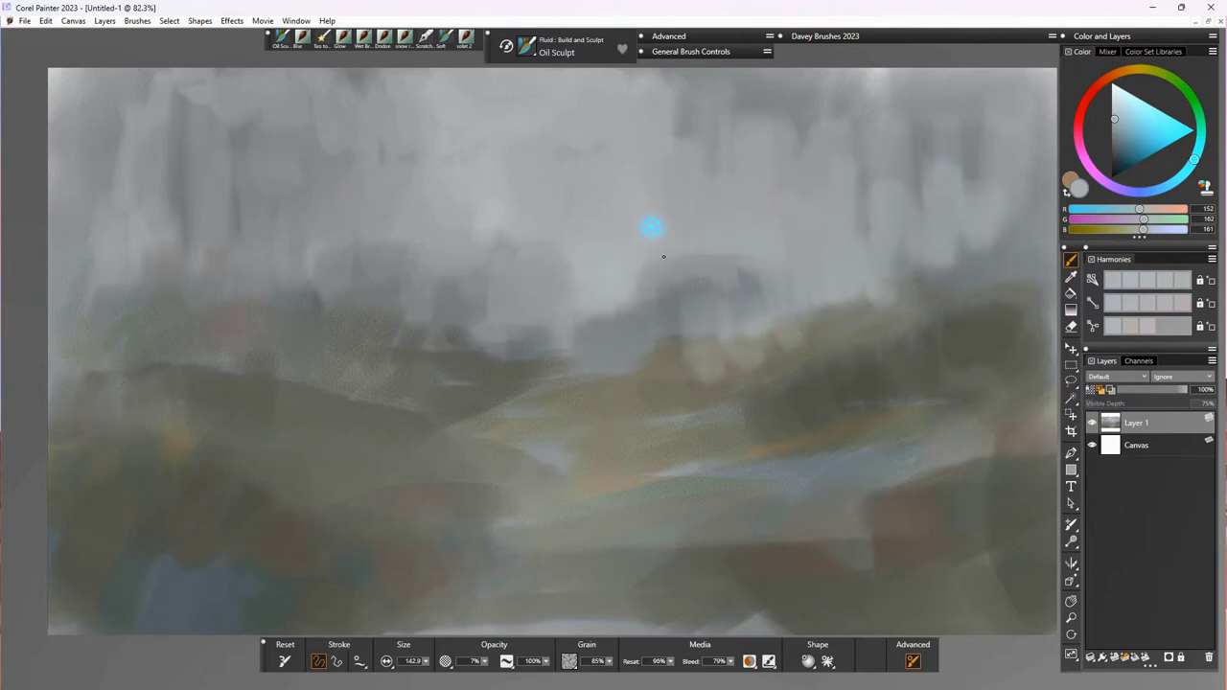
mouse_move(426, 322)
mouse_down()
mouse_move(397, 334)
mouse_move(297, 293)
mouse_move(151, 170)
mouse_move(270, 240)
mouse_up()
Step: Warm the central sky with a pale yellowish grey (RGB 162, 161, 152) and add light streaks in the distant valley
click(1129, 75)
mouse_move(410, 106)
mouse_down()
mouse_move(361, 266)
mouse_move(468, 334)
mouse_move(566, 296)
mouse_up()
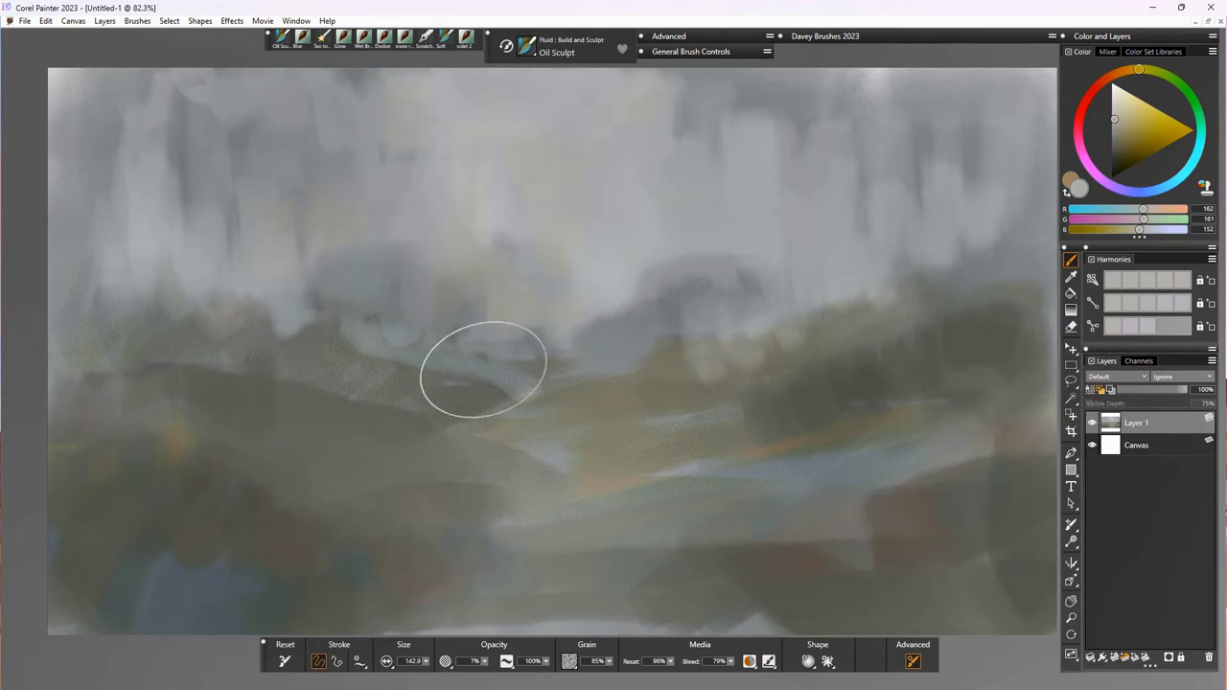
mouse_move(484, 369)
mouse_down()
mouse_move(754, 563)
mouse_move(669, 416)
mouse_move(809, 420)
mouse_move(751, 407)
mouse_up()
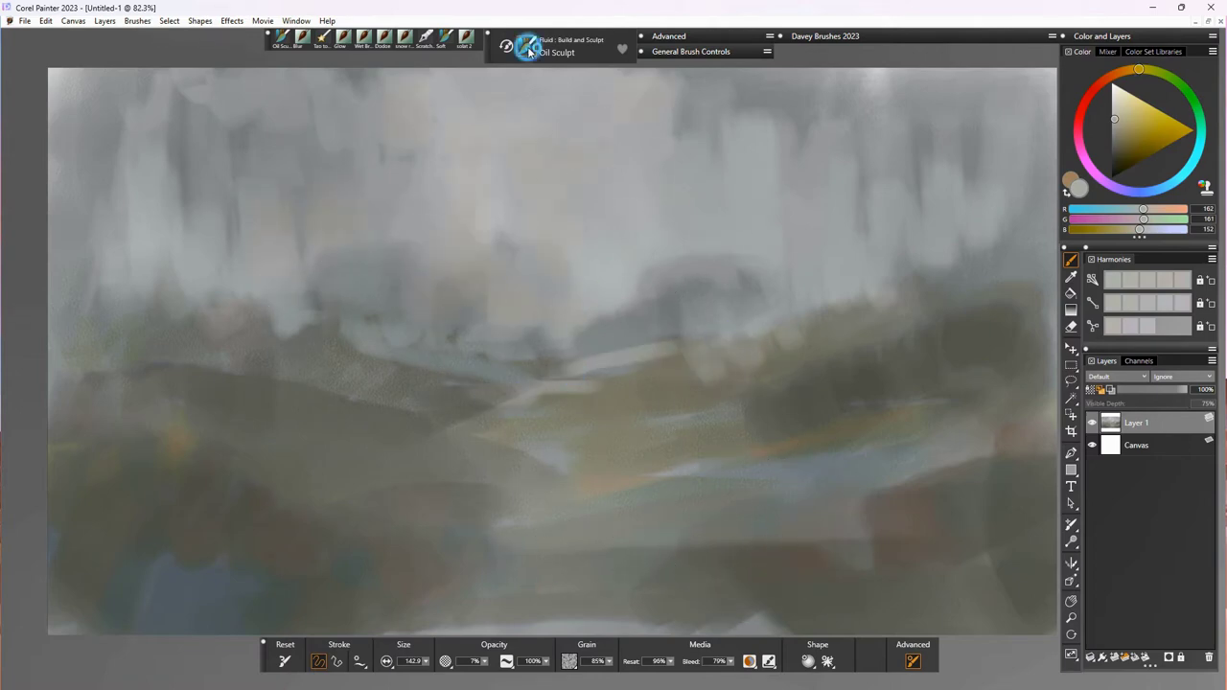
Step: Switch to the Broken Edge brush, add a new layer and dab sampled colours over the foreground
click(529, 48)
click(705, 383)
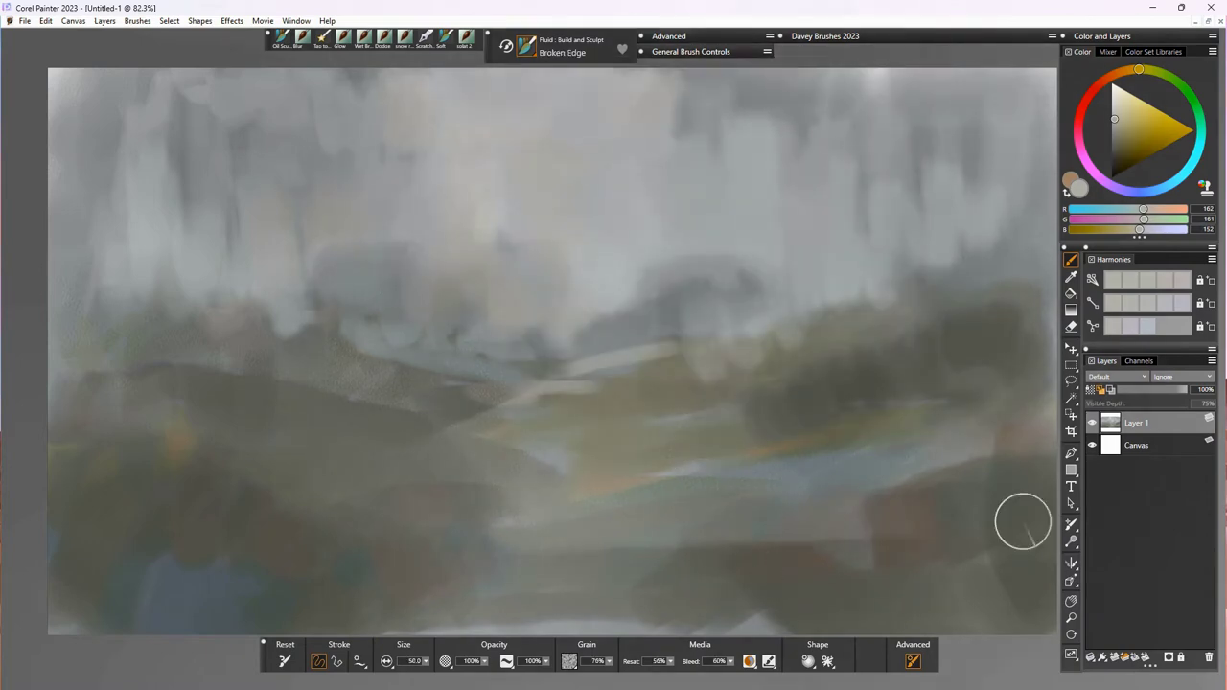
key(ctrl+shift+n)
alt+click(758, 546)
mouse_move(647, 567)
mouse_down()
mouse_move(804, 522)
mouse_move(600, 533)
mouse_move(565, 548)
mouse_up()
alt+click(457, 582)
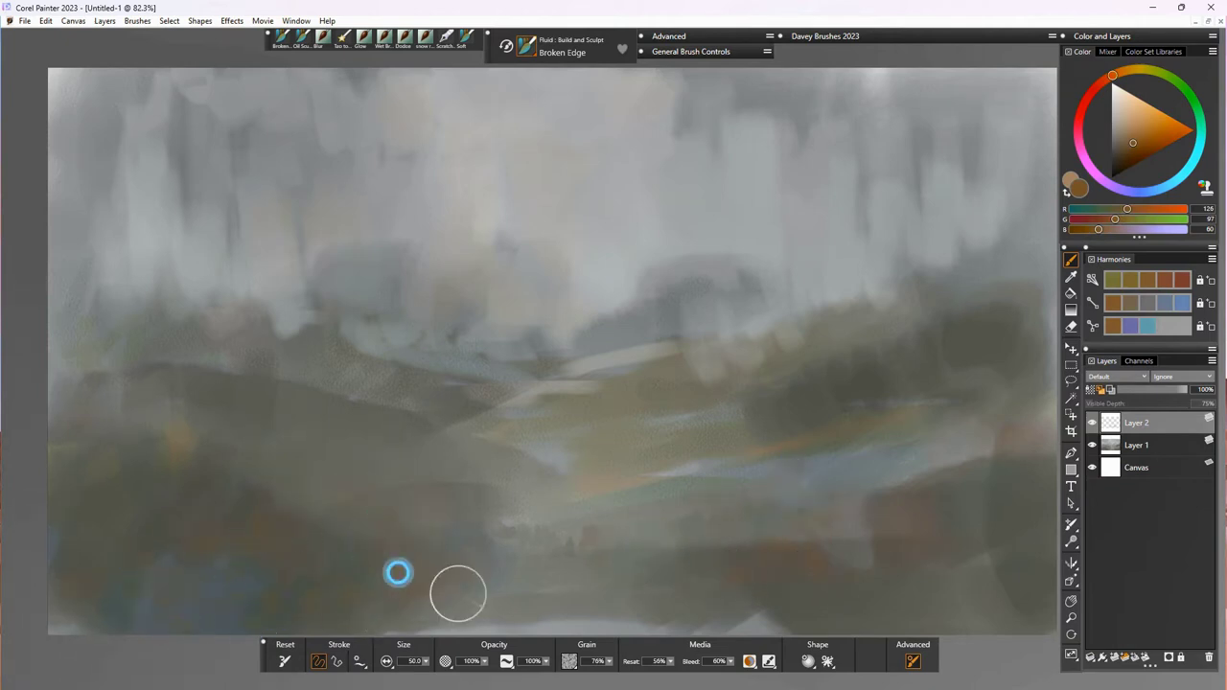
Step: Reduce the brush size to 25.8 and scatter dark brown leaf marks over the right foreground, mid-path and lower left
alt+click(701, 598)
mouse_move(883, 555)
mouse_down()
mouse_move(929, 591)
mouse_move(675, 593)
mouse_move(806, 571)
mouse_move(716, 568)
mouse_up()
click(425, 662)
drag(404, 680, 387, 680)
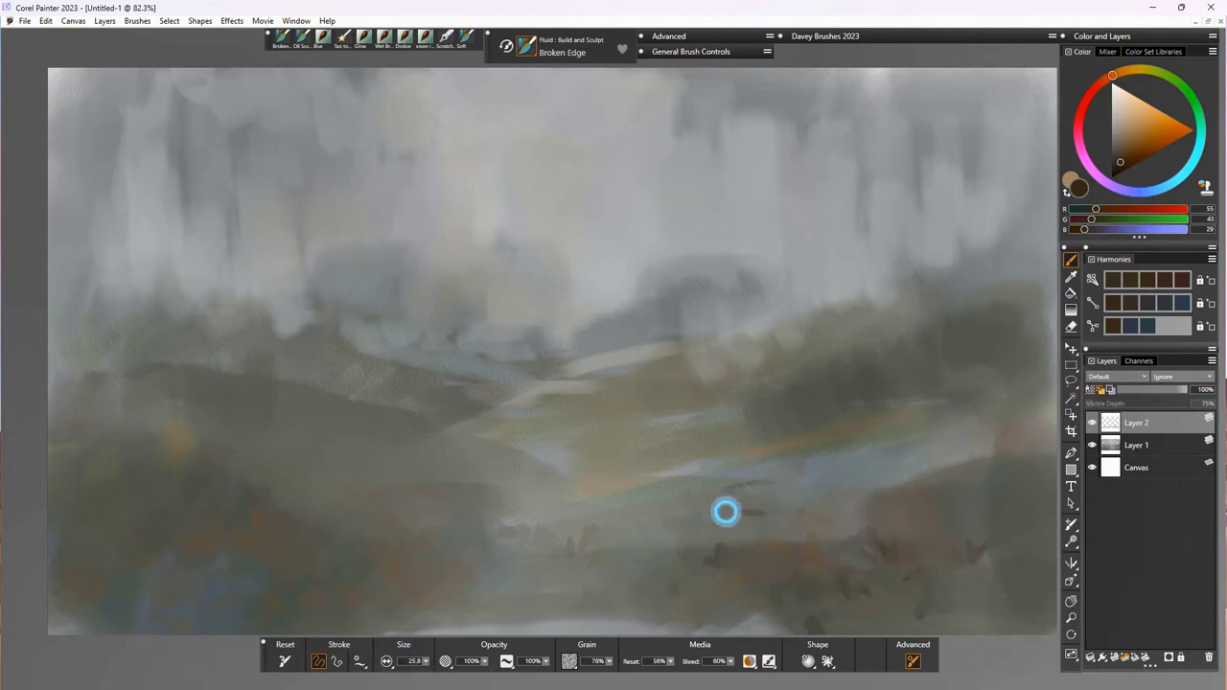
mouse_move(726, 512)
mouse_down()
mouse_move(728, 493)
mouse_move(649, 528)
mouse_up()
drag(403, 572, 386, 622)
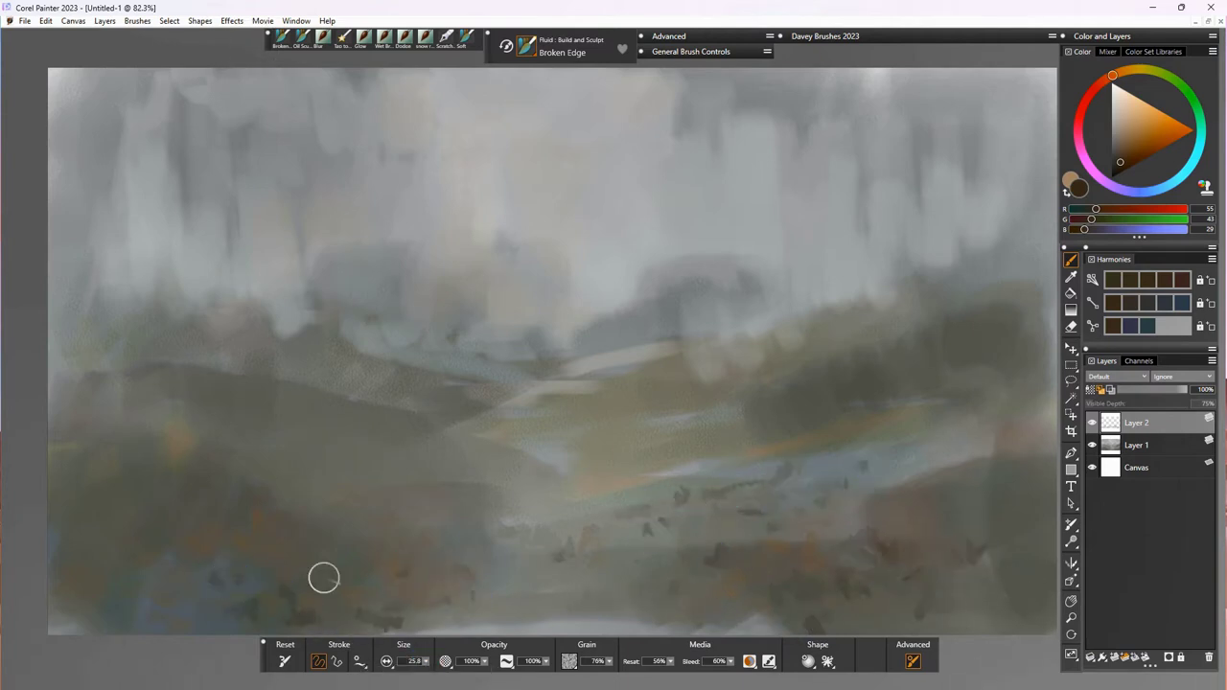
Step: Scatter more dark brown leaf marks through the left foreground
click(369, 522)
click(330, 573)
click(93, 597)
click(118, 584)
click(132, 603)
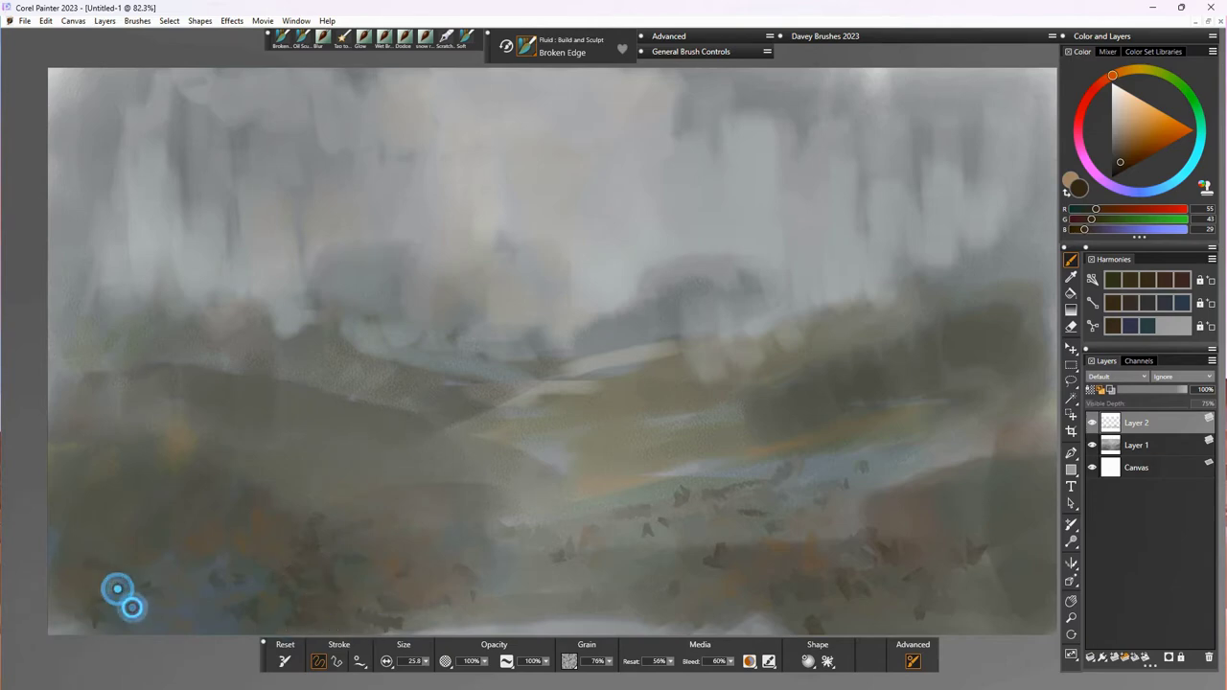
click(62, 535)
click(147, 526)
Step: Add a cluster of dark brown leaves on the right bank and along the bottom edge of the canvas
mouse_move(925, 529)
mouse_down()
mouse_move(874, 595)
mouse_move(993, 573)
mouse_up()
click(888, 625)
click(754, 623)
click(626, 575)
click(451, 617)
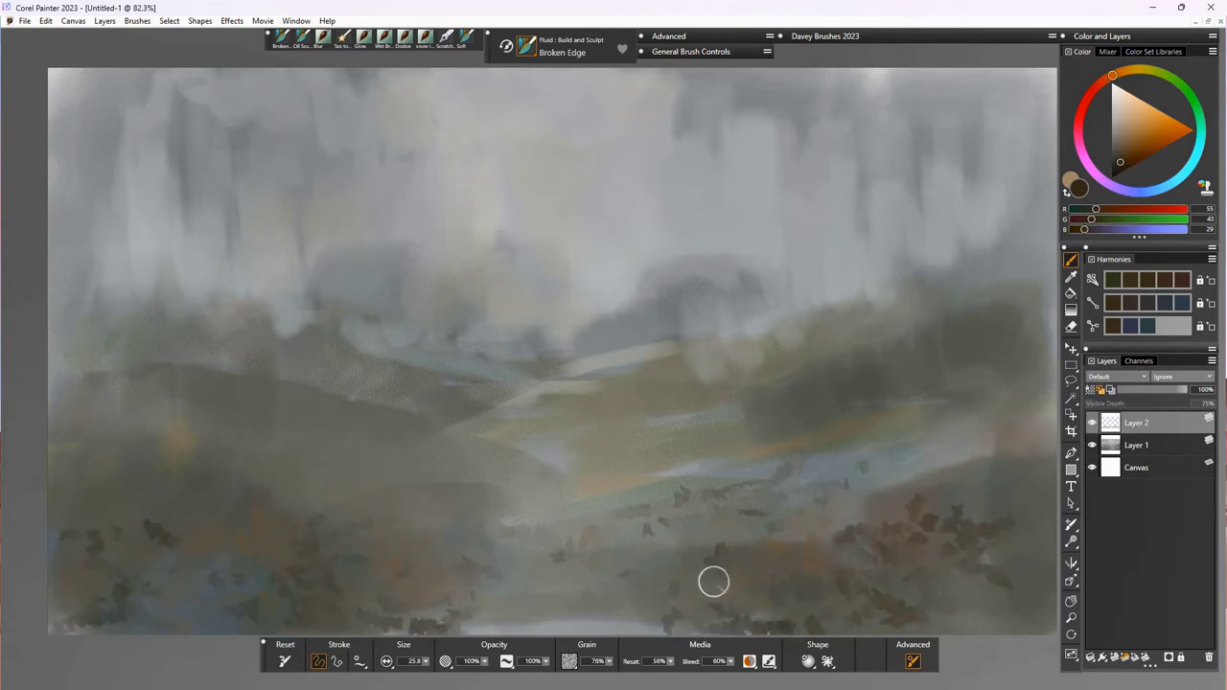
Step: On Layer 1, sample a light beige and paint broken highlights along the central path
click(1137, 445)
alt+click(443, 612)
drag(529, 517, 648, 523)
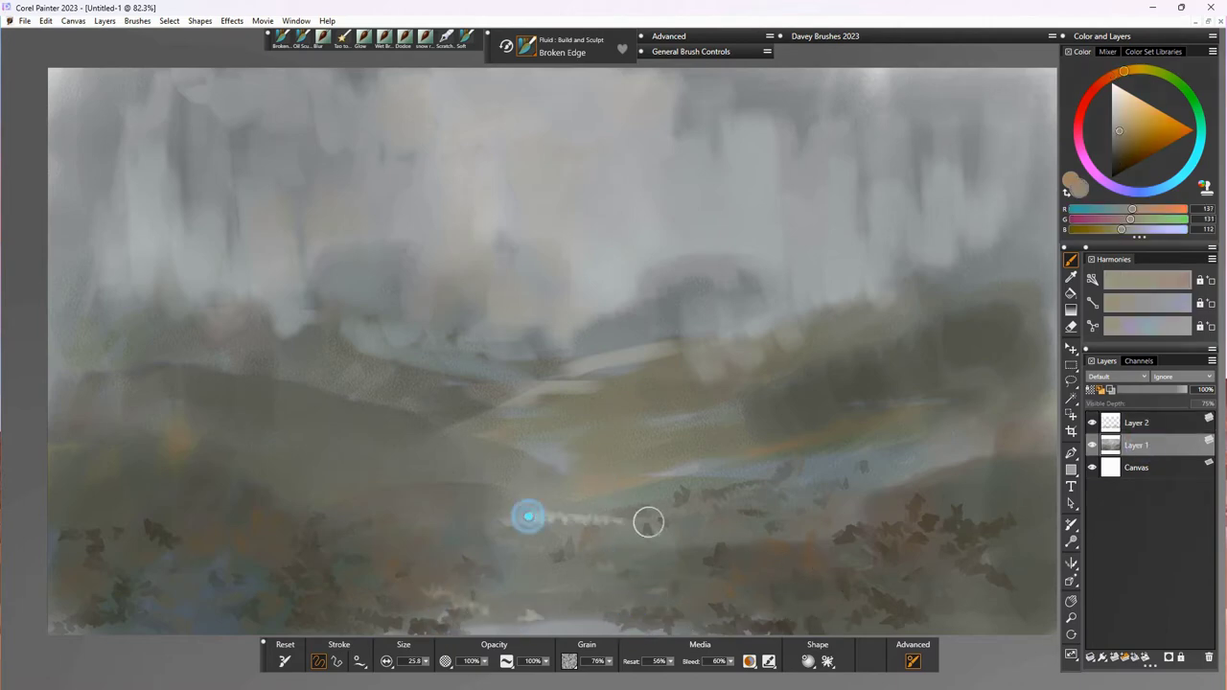
click(1118, 134)
drag(560, 522, 625, 529)
click(1123, 149)
click(543, 515)
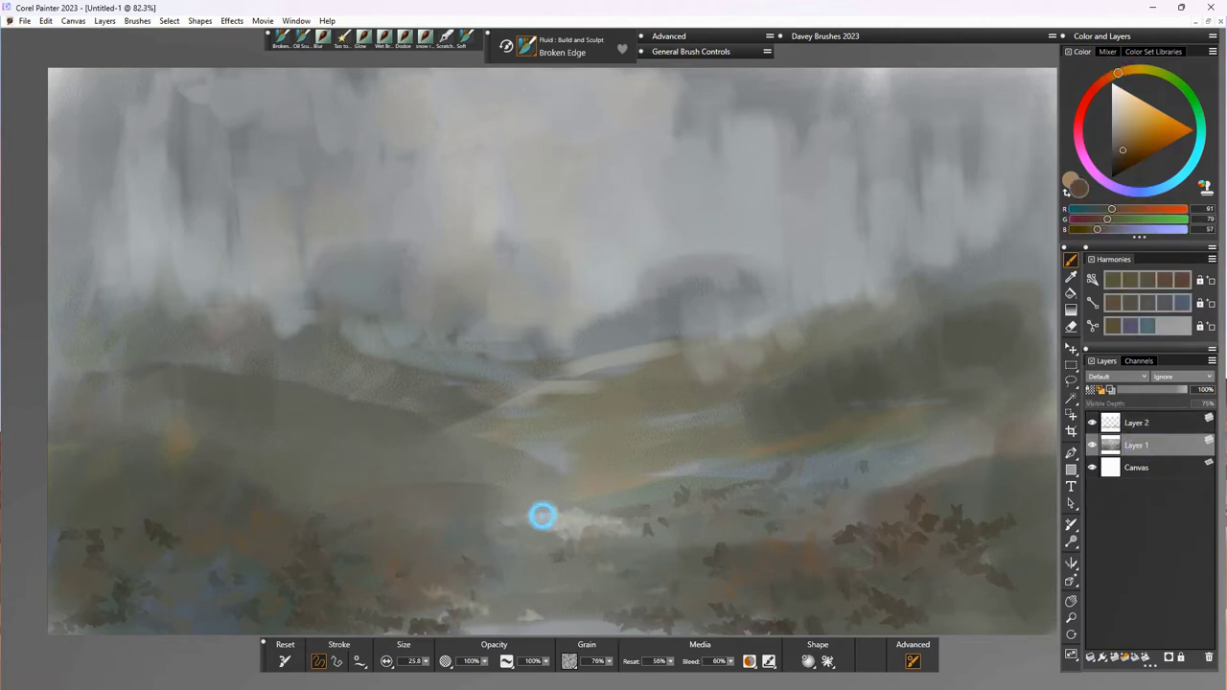
drag(543, 516, 625, 523)
drag(574, 483, 623, 485)
Step: Pick a saturated orange-brown (RGB 92, 70, 28) and dab it over the foreground foliage and the left slope
click(1118, 162)
click(1136, 449)
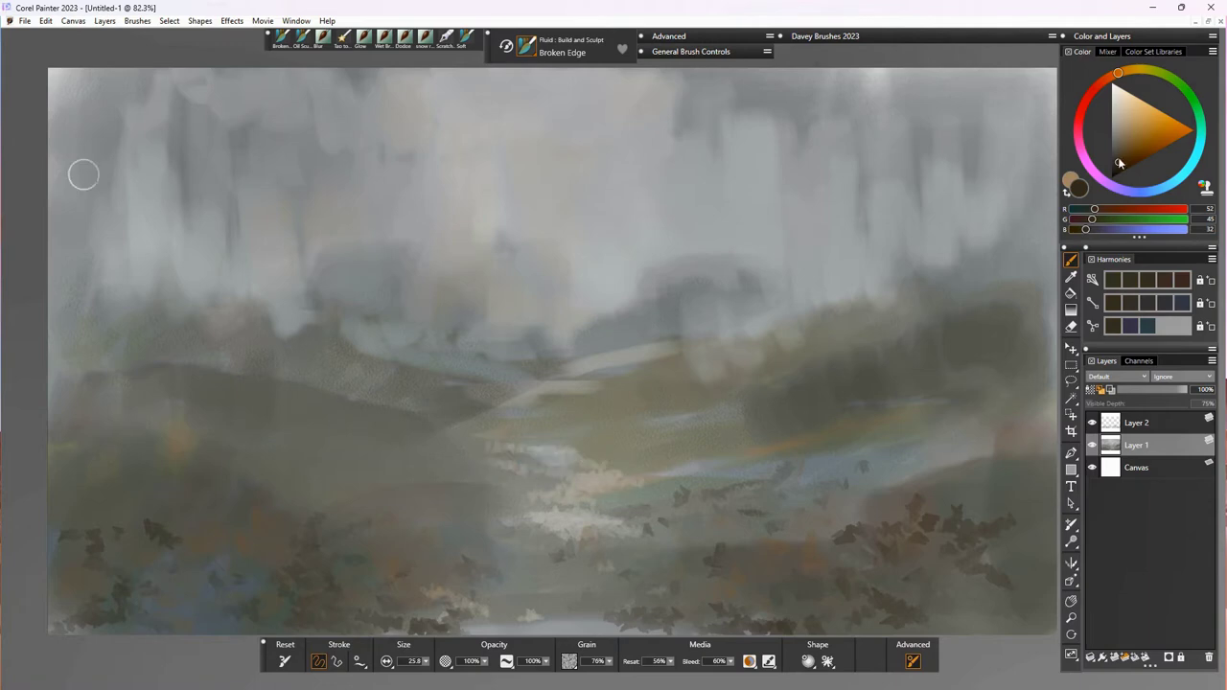
drag(1120, 164, 1133, 155)
click(624, 458)
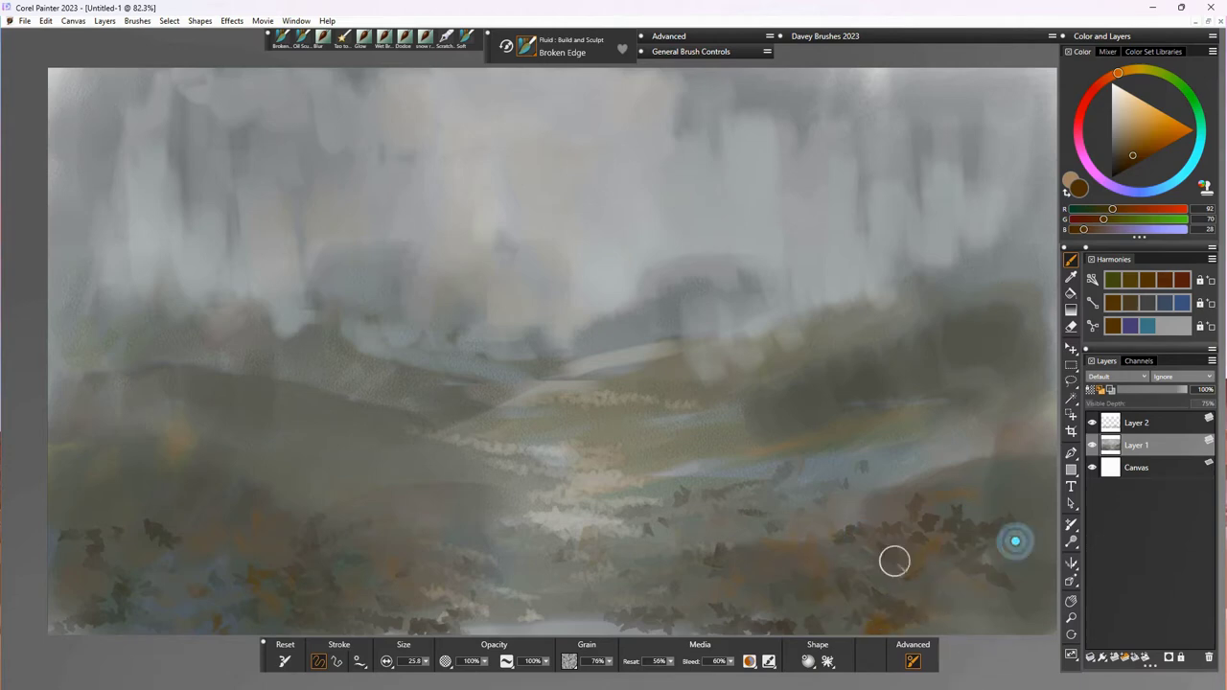
click(224, 430)
click(203, 413)
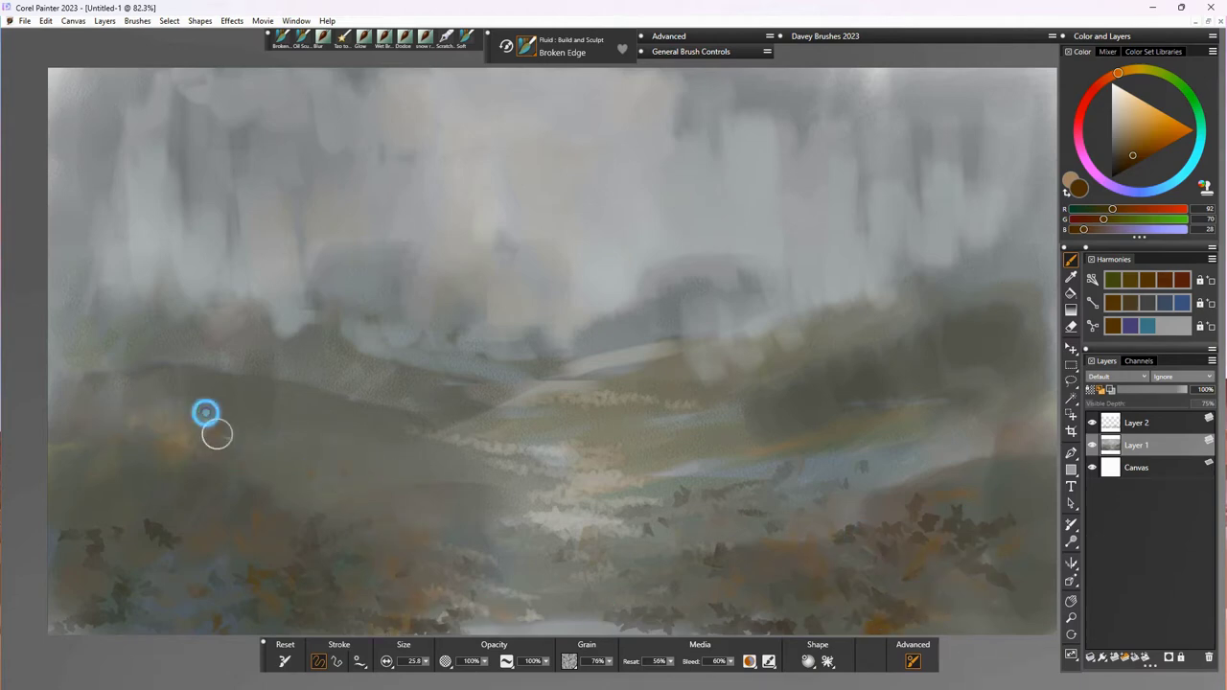
Step: Dab orange-brown leaves along the right slope and beside the left edge of the path
click(797, 427)
click(862, 455)
drag(395, 416, 422, 491)
click(753, 497)
click(853, 470)
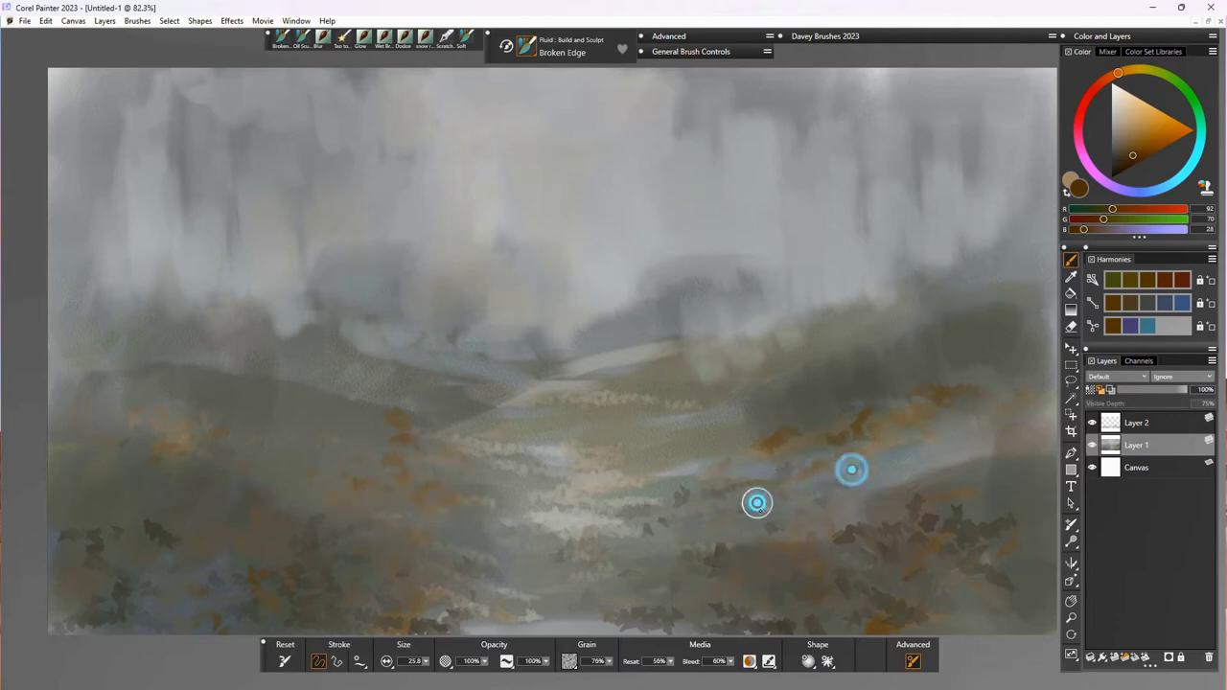
click(946, 466)
Step: Dab orange-brown leaves across the upper part of the left slope
click(298, 452)
click(272, 441)
click(222, 399)
click(152, 437)
click(121, 444)
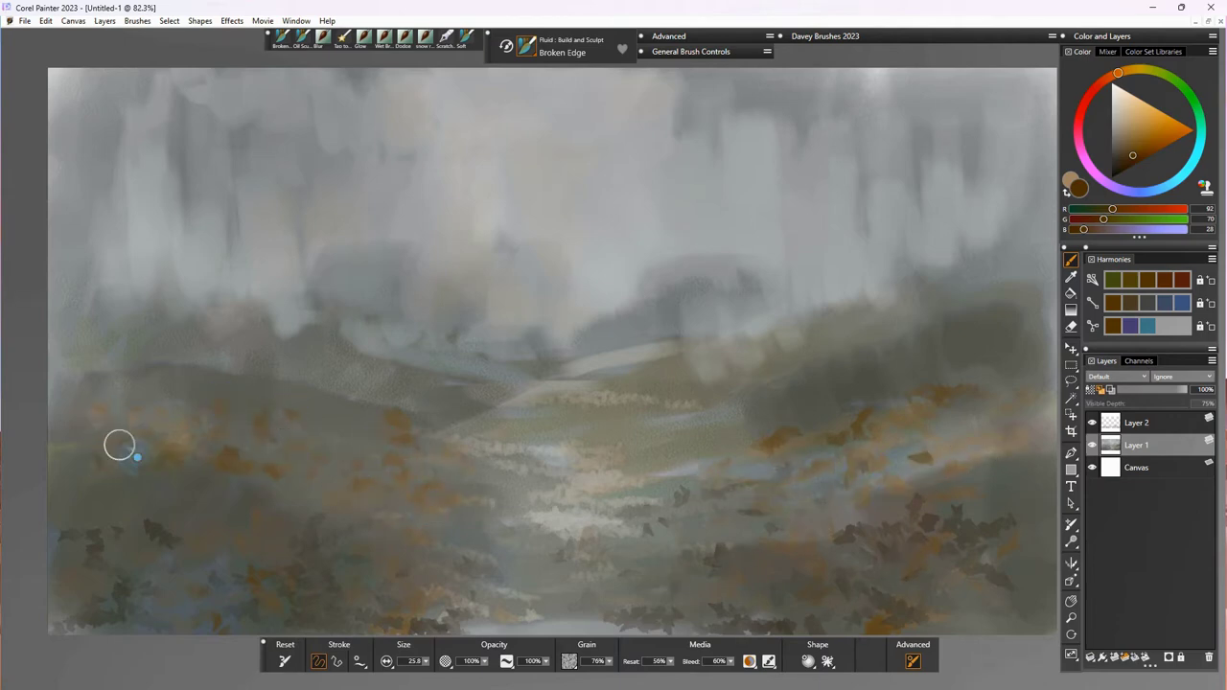
Step: Fill the lower left foreground with clusters of orange-brown leaves
click(184, 469)
click(155, 522)
click(84, 576)
click(145, 560)
click(182, 579)
click(186, 533)
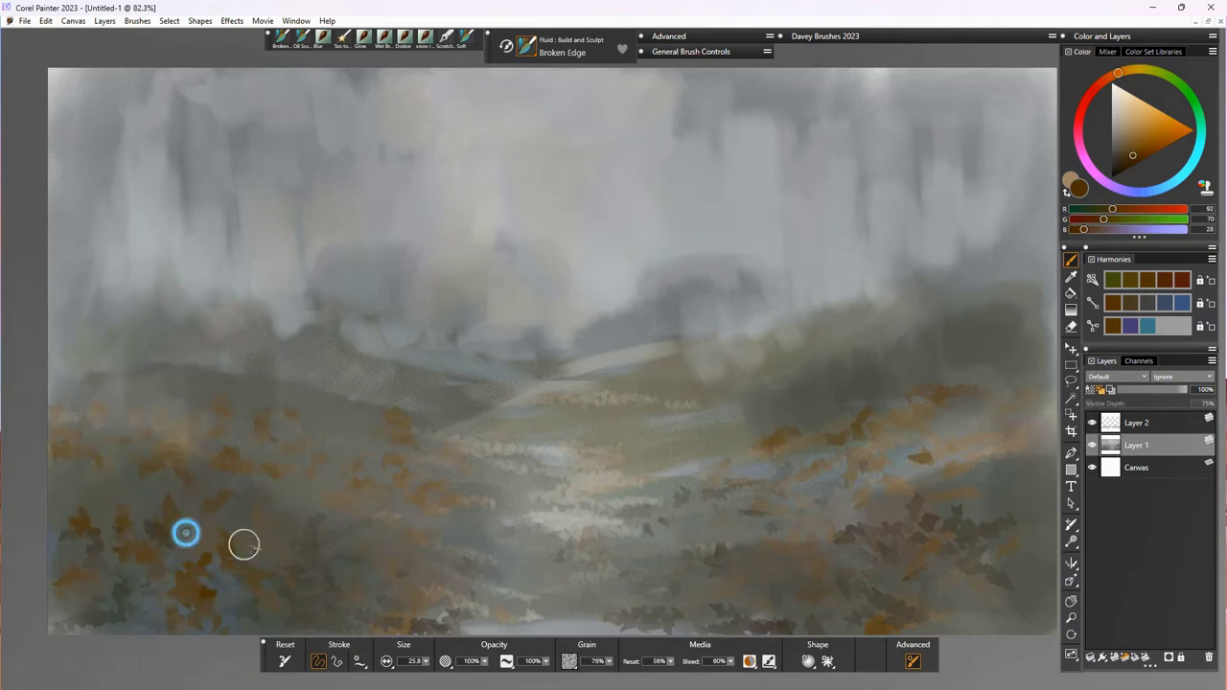
Step: Add orange-brown leaves among the dark foliage in the right foreground
click(816, 559)
click(772, 568)
click(745, 535)
click(758, 614)
click(878, 516)
Step: Pick a near-black brown (RGB 25, 20, 13) and deepen the foliage shadows in the lower right foreground
click(1116, 171)
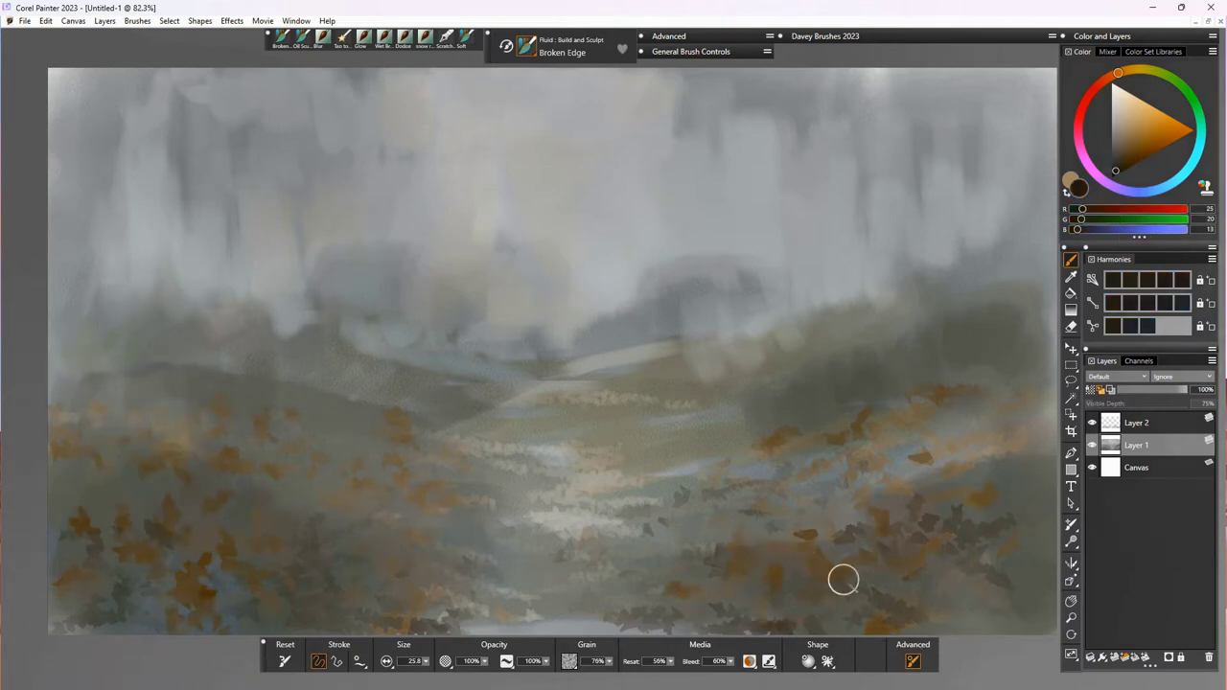
click(865, 556)
click(906, 594)
drag(933, 594, 1019, 598)
click(966, 608)
click(944, 577)
Step: Add near-black brown leaf shadows through the left foreground and along its bottom edge
click(329, 568)
click(245, 586)
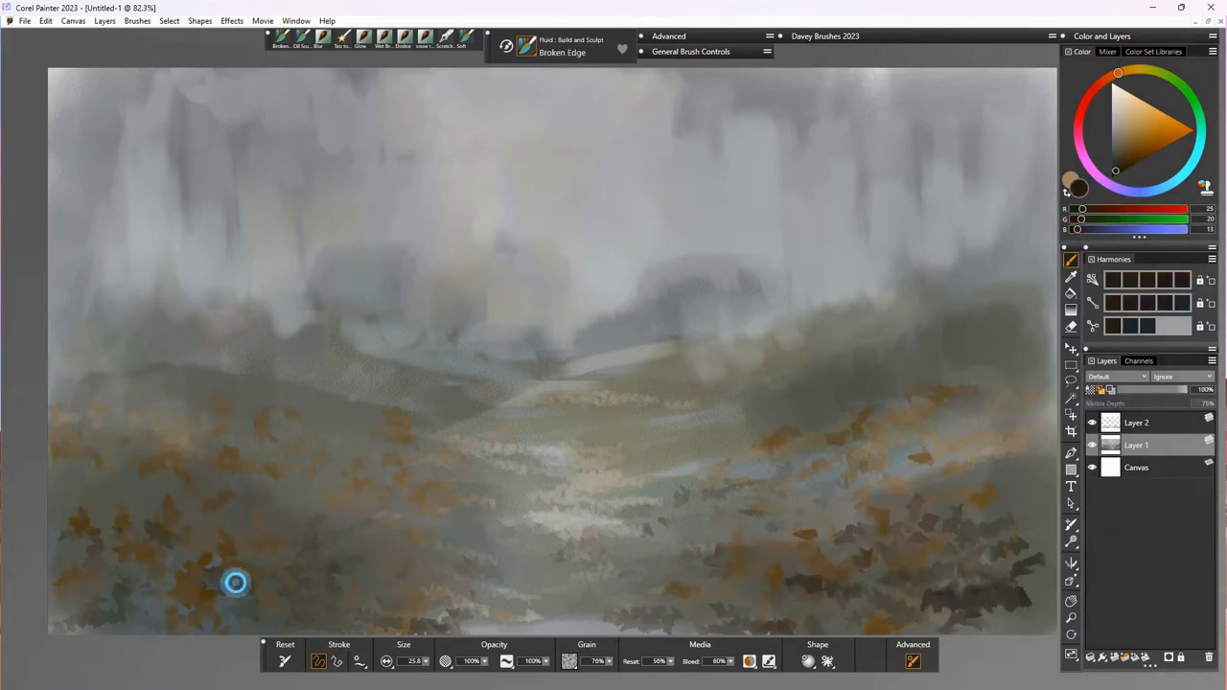
click(137, 588)
click(131, 561)
click(153, 564)
click(157, 485)
click(106, 510)
click(69, 508)
click(63, 550)
click(71, 556)
drag(93, 617, 158, 630)
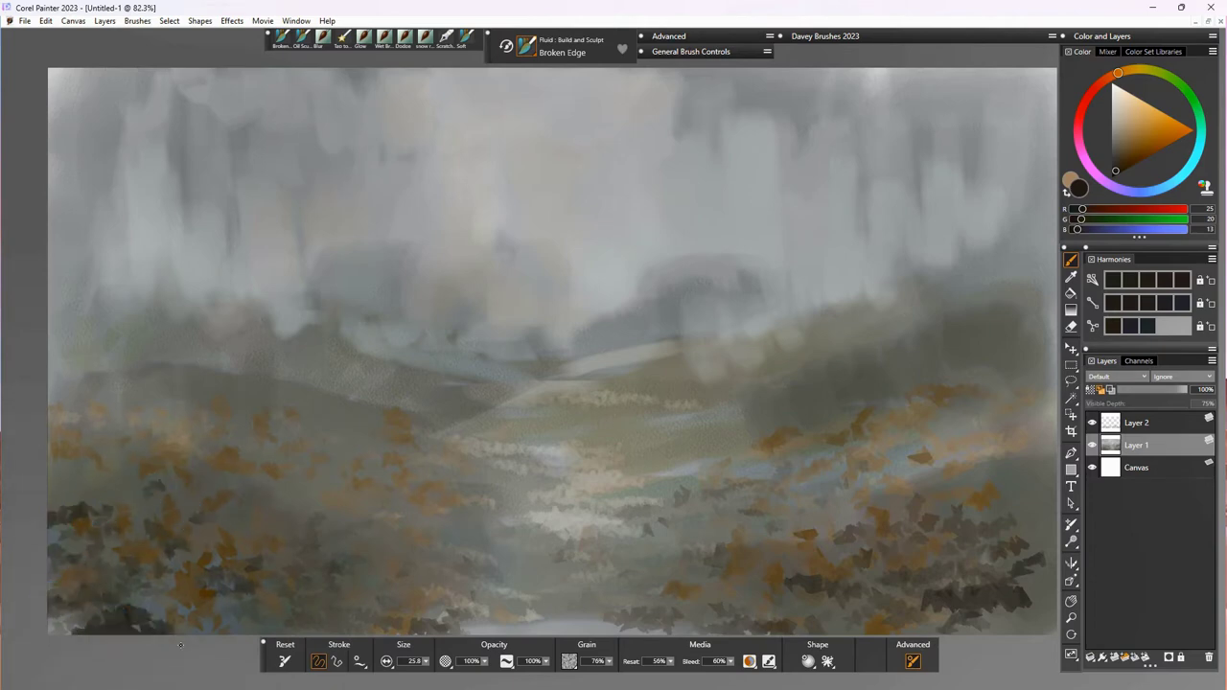
Step: Sample a tan (RGB 130, 110, 72) and dab lighter leaves over the right foreground foliage
alt+click(815, 602)
click(818, 610)
click(776, 609)
click(784, 580)
click(974, 608)
click(986, 590)
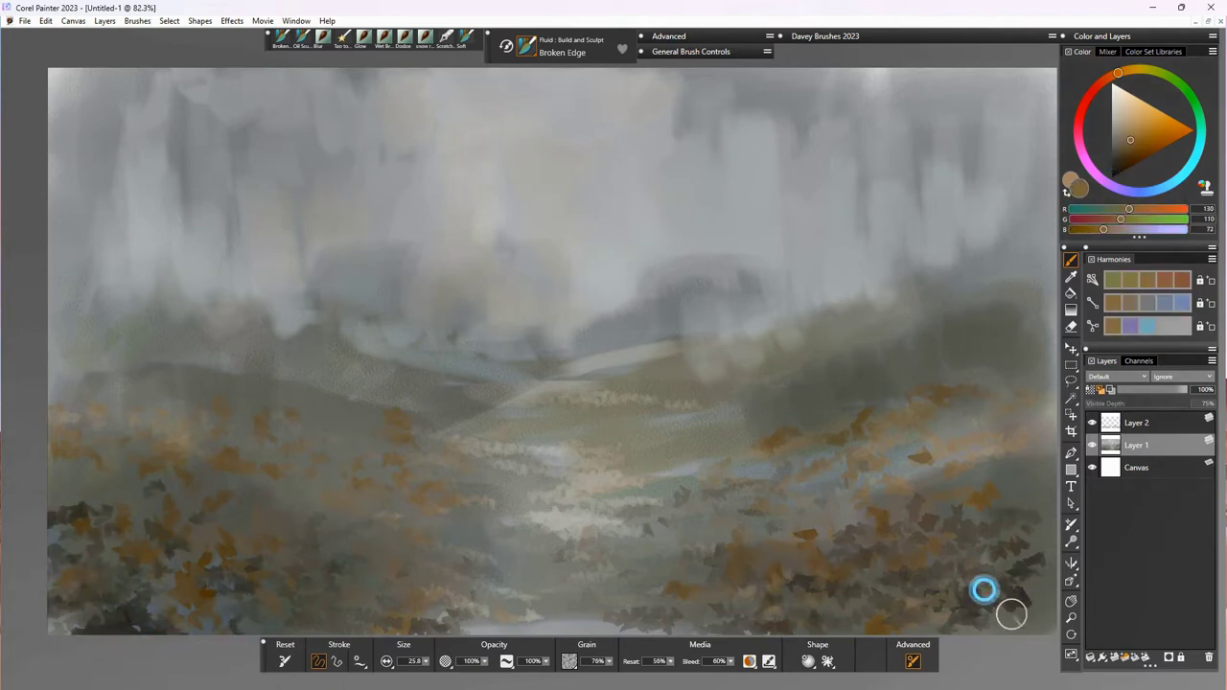
click(944, 617)
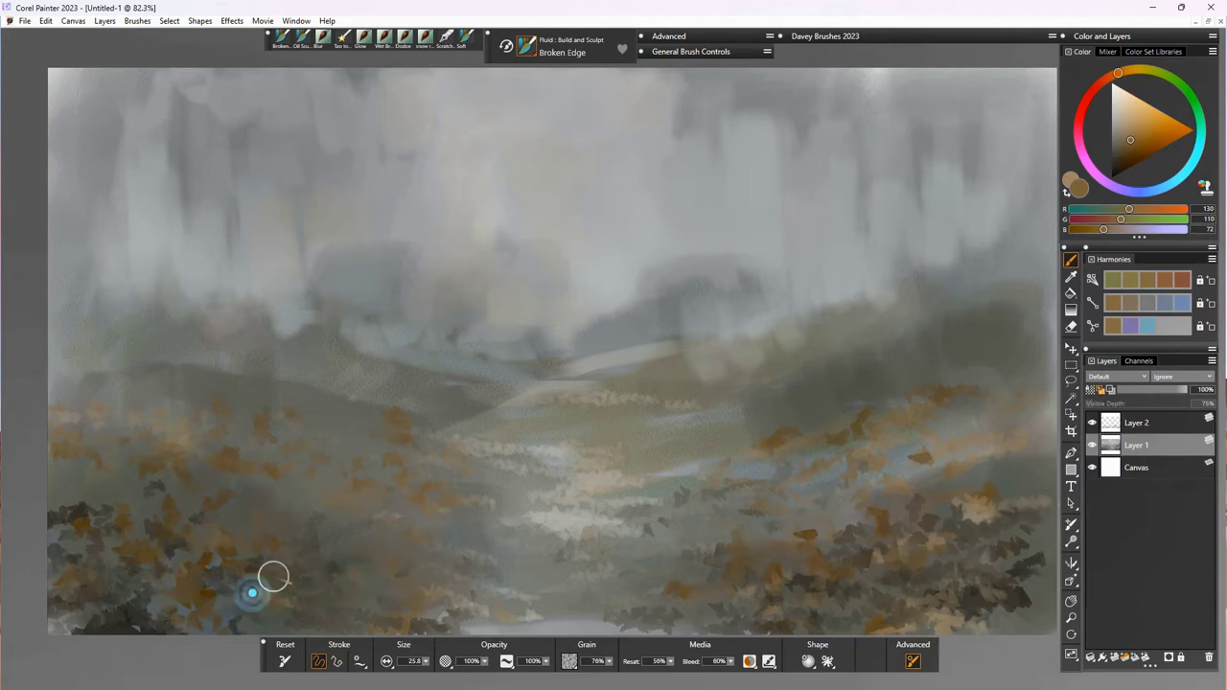
Step: Select Layer 2 and hide it
click(1148, 423)
click(1092, 423)
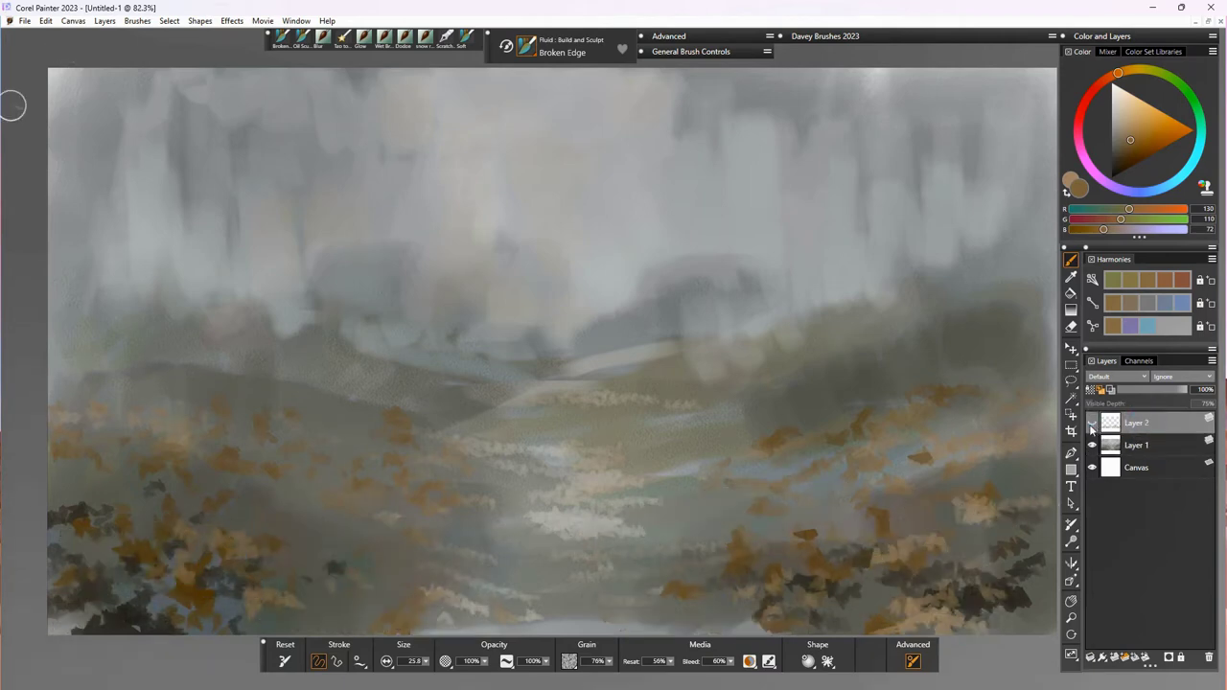
Step: Show Layer 2, merge it into Layer 1, and add a new empty layer beneath the merged painting
click(1092, 423)
key(ctrl+e)
click(1138, 446)
click(1115, 659)
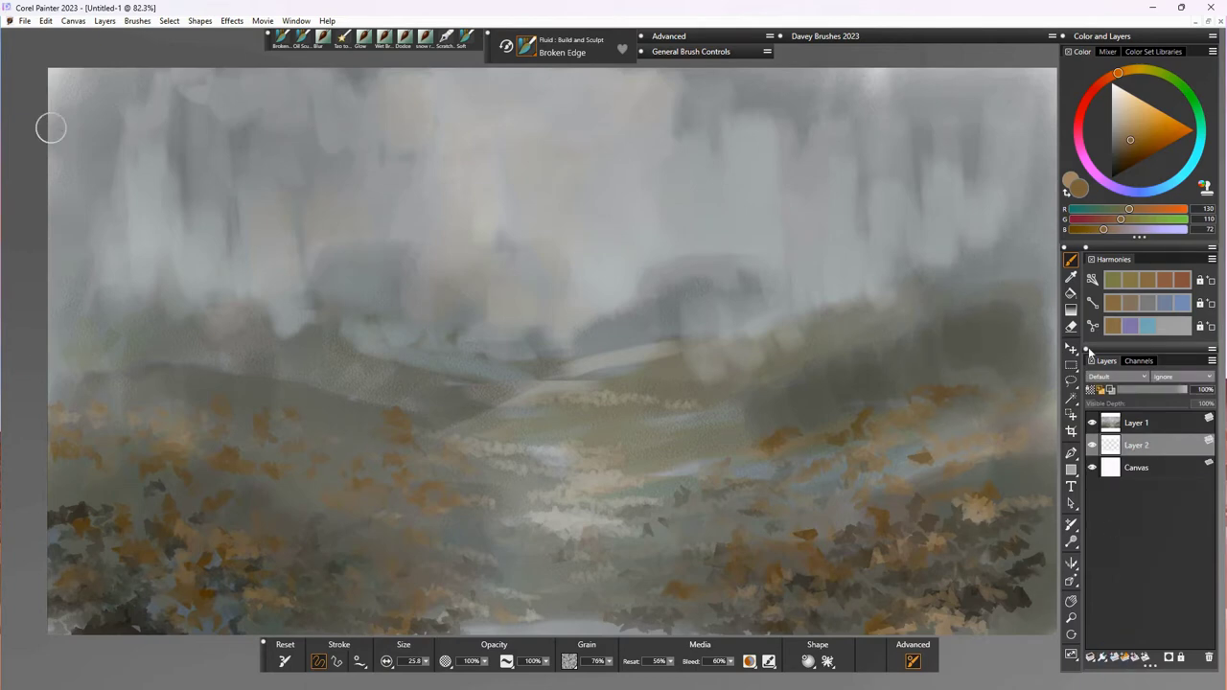
Step: Fill the new Layer 2 with a grey sampled from the misty sky (RGB 153, 160, 159)
click(1071, 294)
alt+click(705, 240)
click(625, 318)
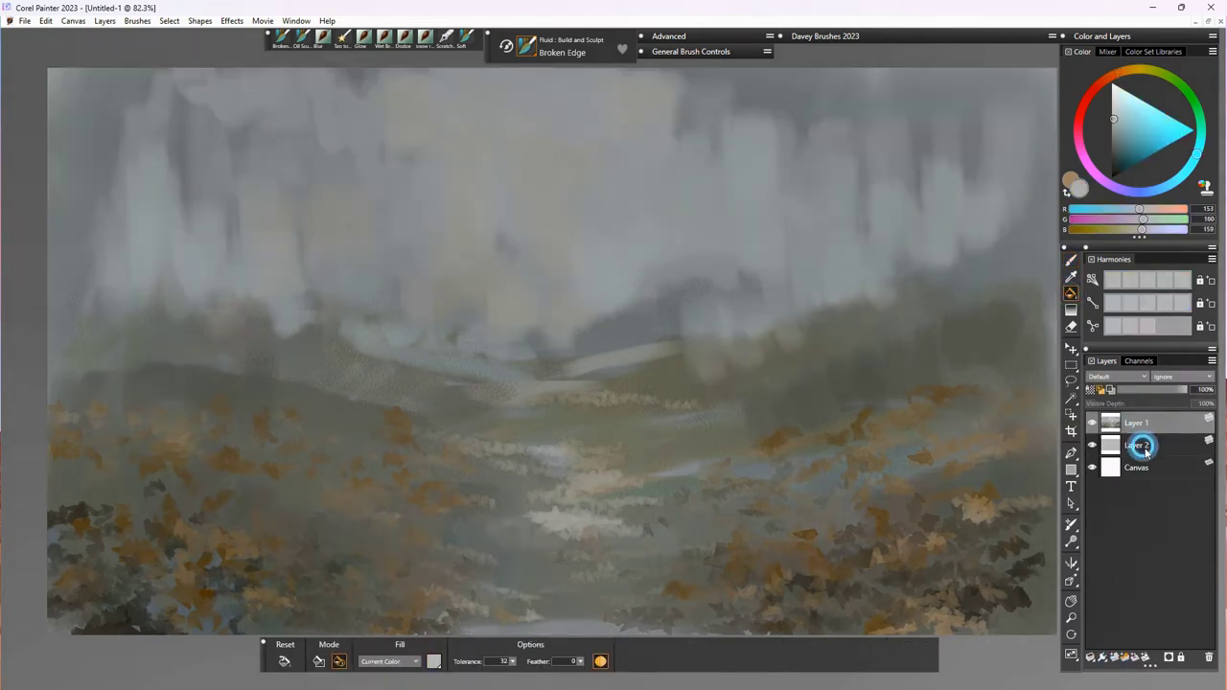
Step: Brighten the central sky on Layer 2 with Wet Brush Davey, using cream sampled from the path and a lighter cream (RGB 240, 230, 200)
click(384, 39)
drag(427, 662, 446, 677)
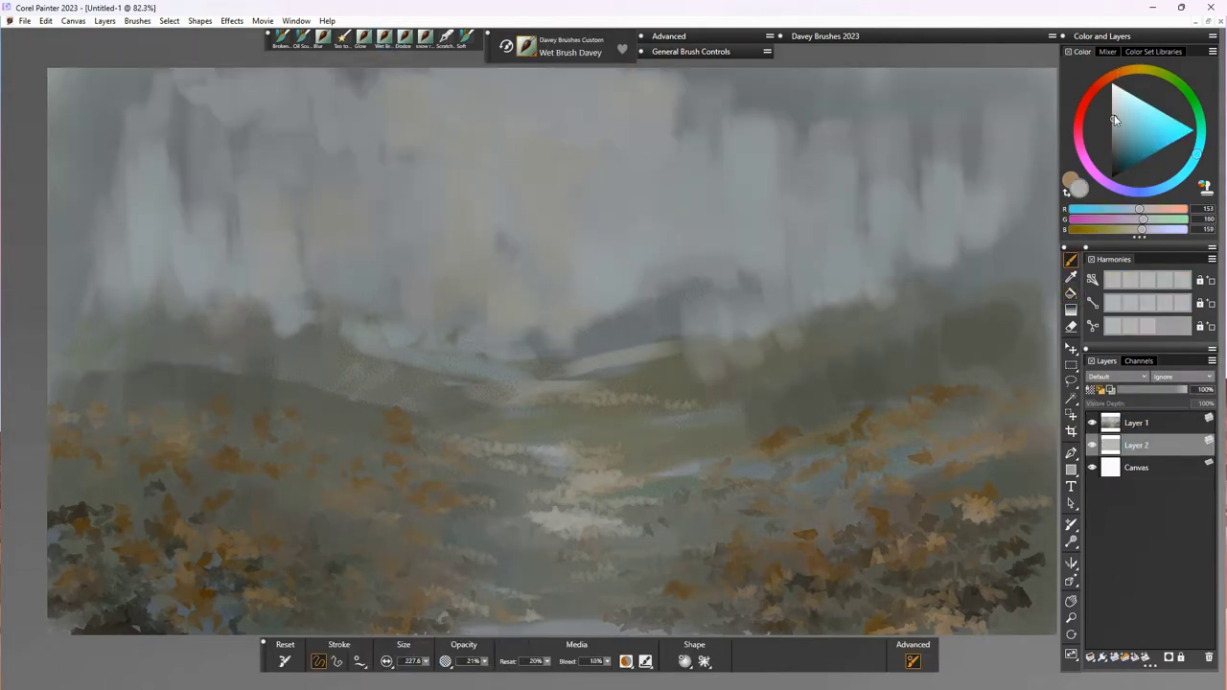
alt+click(579, 520)
mouse_move(721, 232)
mouse_down()
mouse_move(585, 211)
mouse_move(559, 257)
mouse_up()
drag(530, 117, 703, 189)
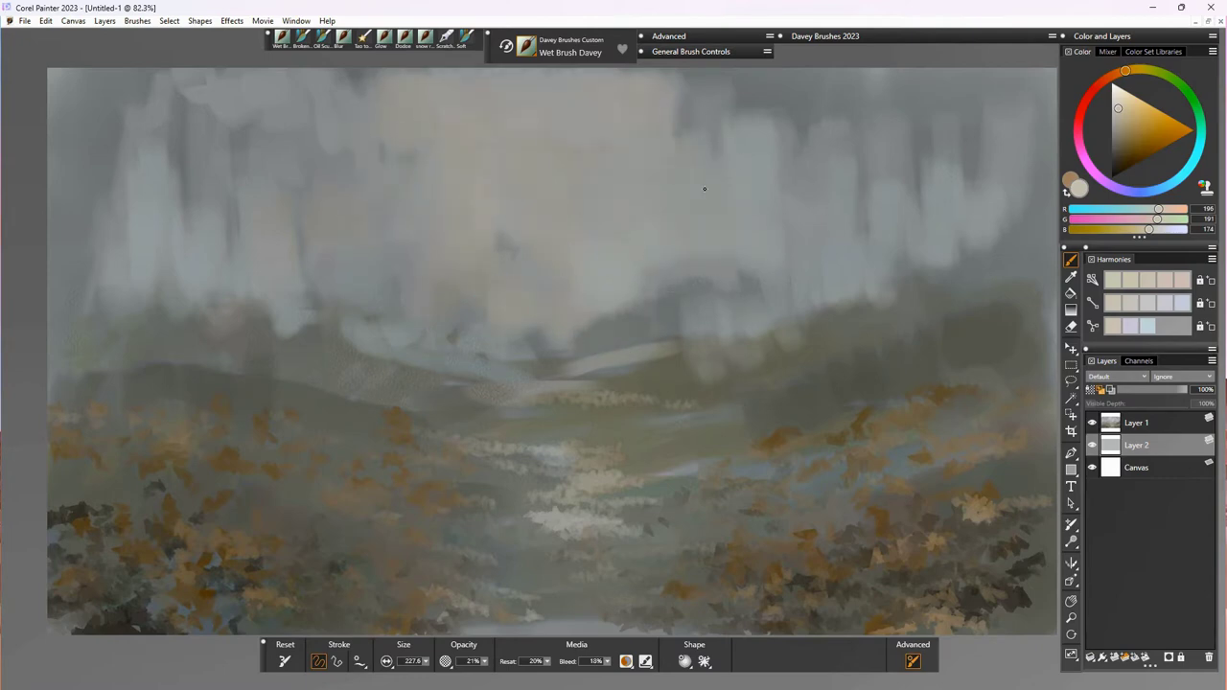
click(1124, 96)
mouse_move(527, 249)
mouse_down()
mouse_move(342, 272)
mouse_move(729, 163)
mouse_up()
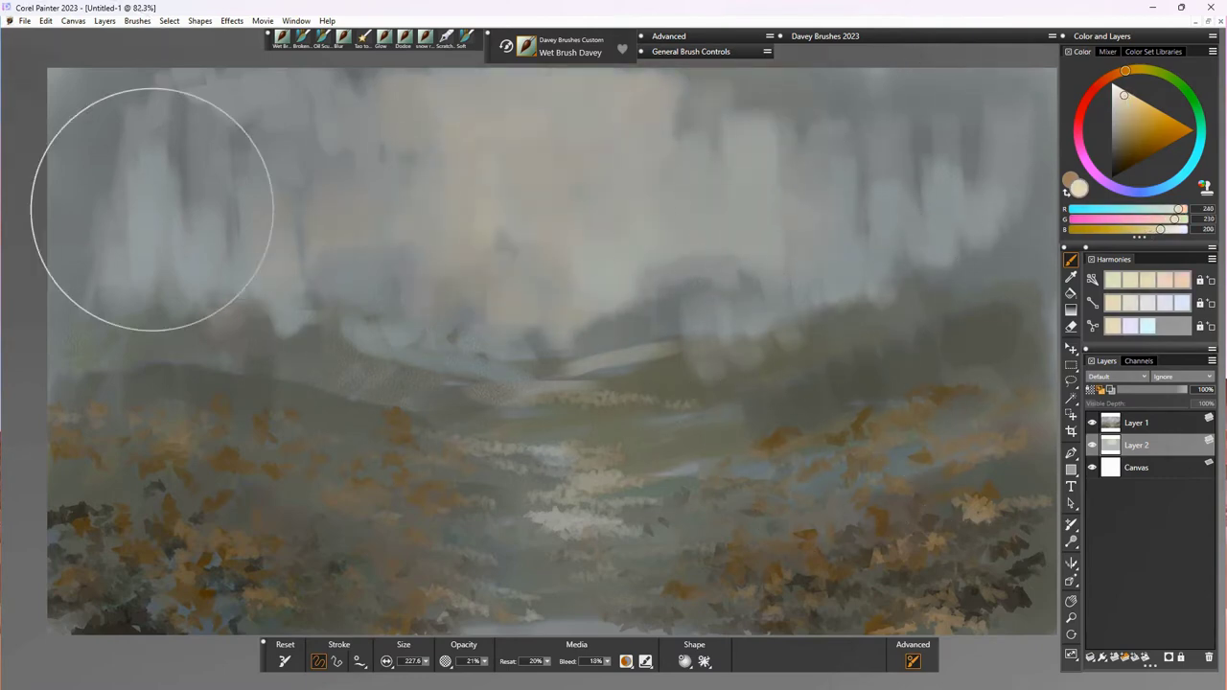
Step: Merge Layer 1 down into Layer 2 and paste a copy of the merged painting as a new layer
click(1151, 429)
key(ctrl+e)
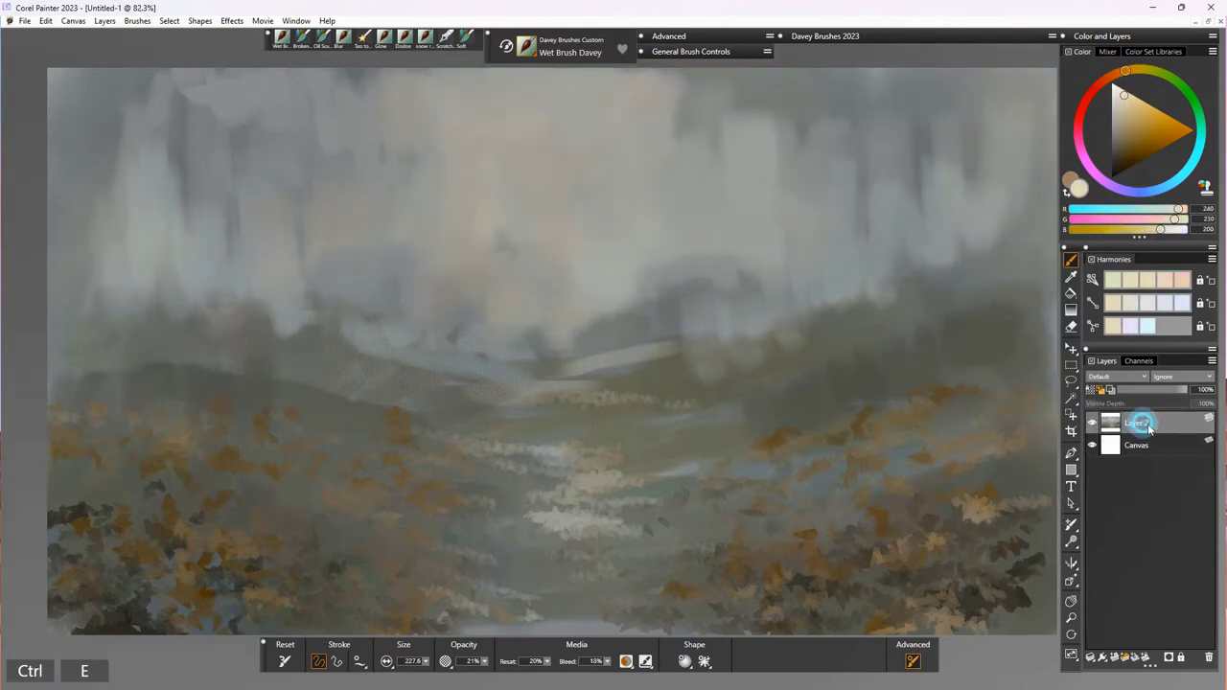
double_click(935, 36)
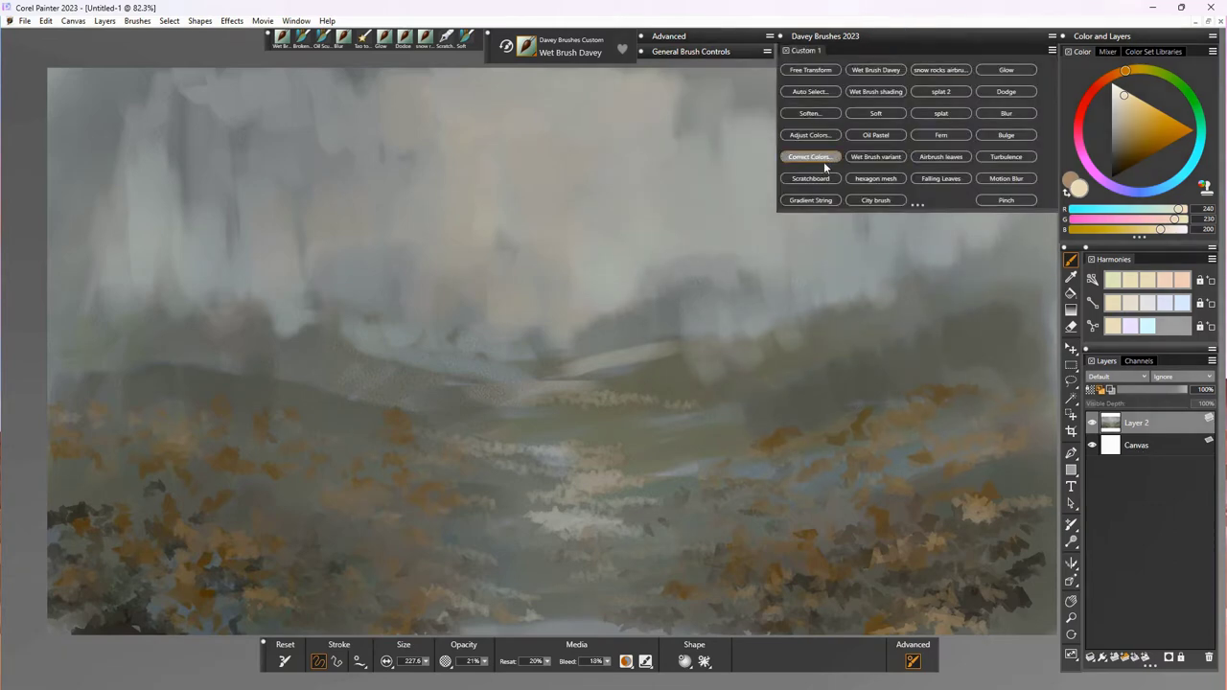
key(ctrl+v)
Step: Adjust the color of Layer 3 with saturation 16% and value -39%
click(810, 135)
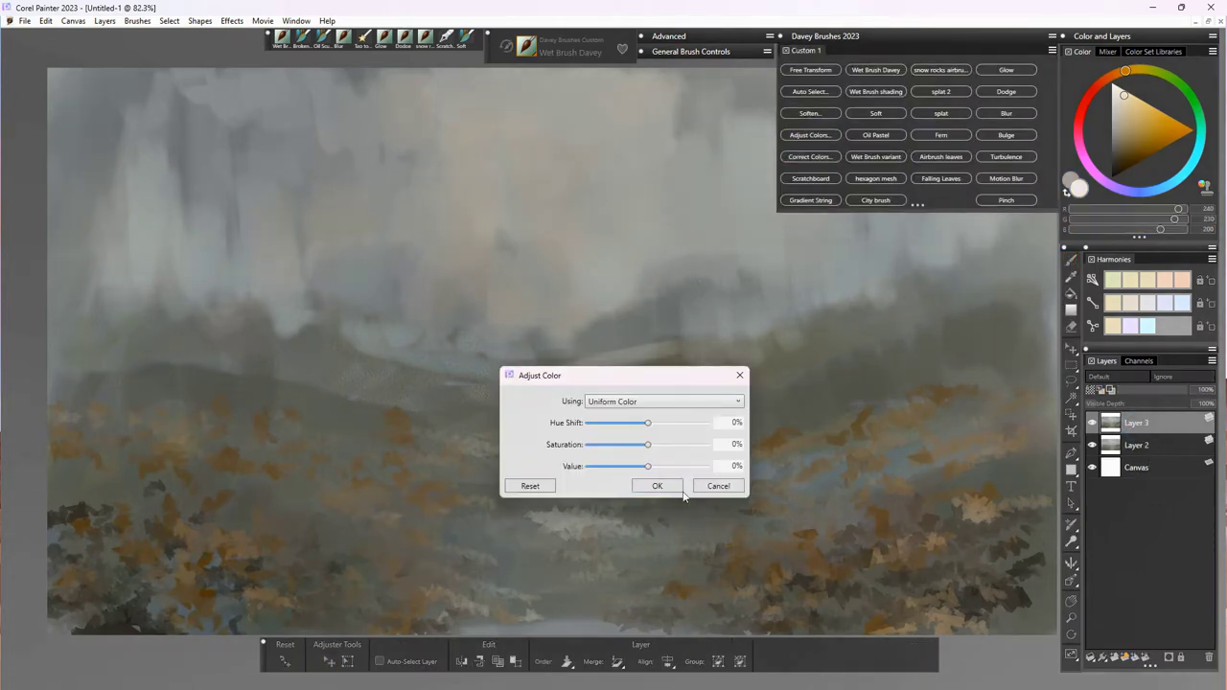
drag(648, 466, 630, 470)
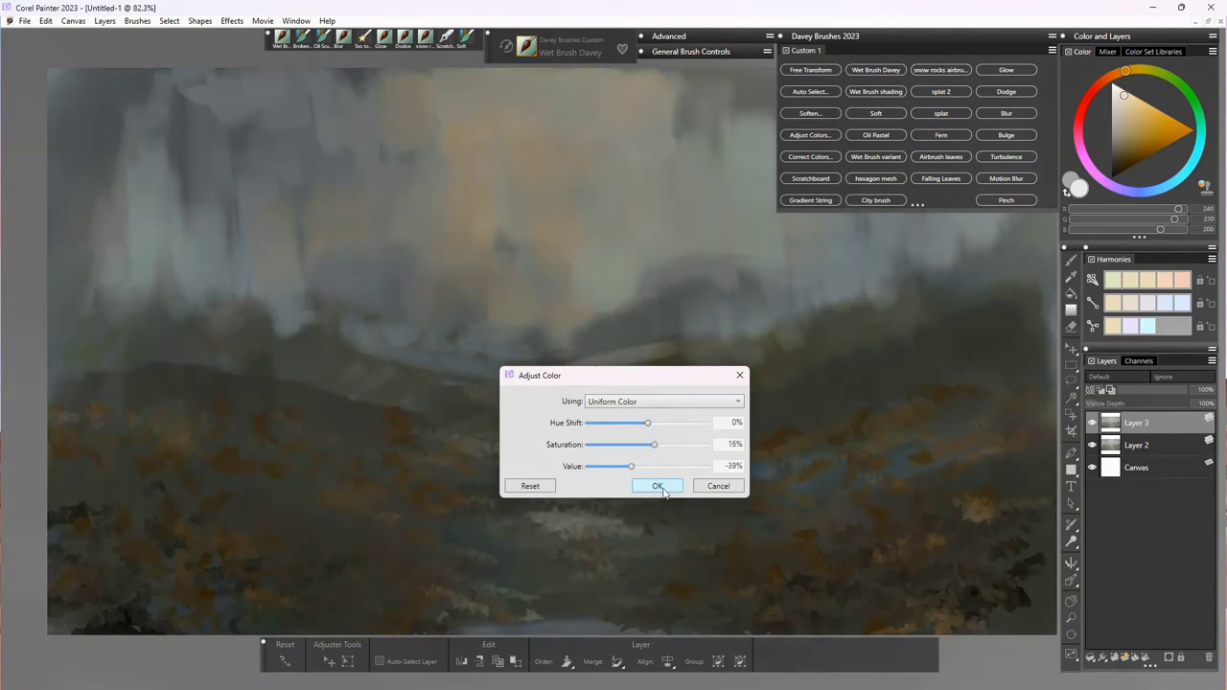
click(664, 491)
Step: Hide Layer 3 and adjust Layer 2's color with hue shift -5%, saturation 20% and a reduced value
click(1092, 423)
click(1093, 423)
click(1143, 445)
click(1092, 423)
click(1145, 447)
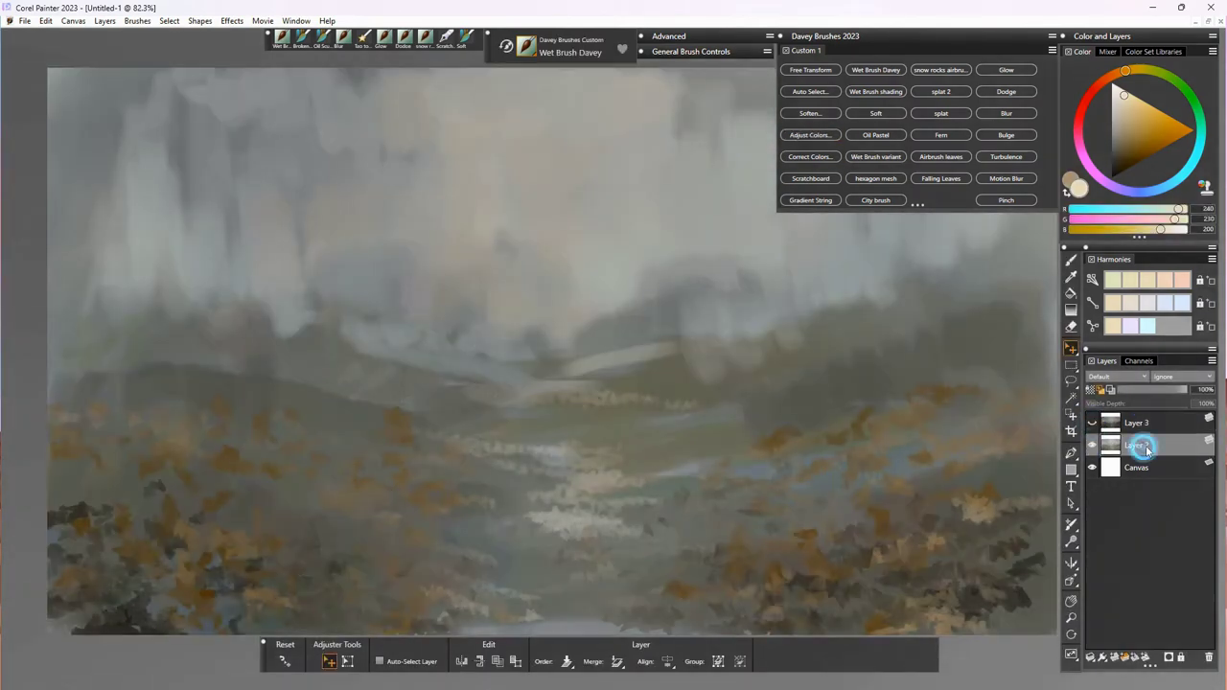
click(811, 134)
drag(630, 467, 641, 470)
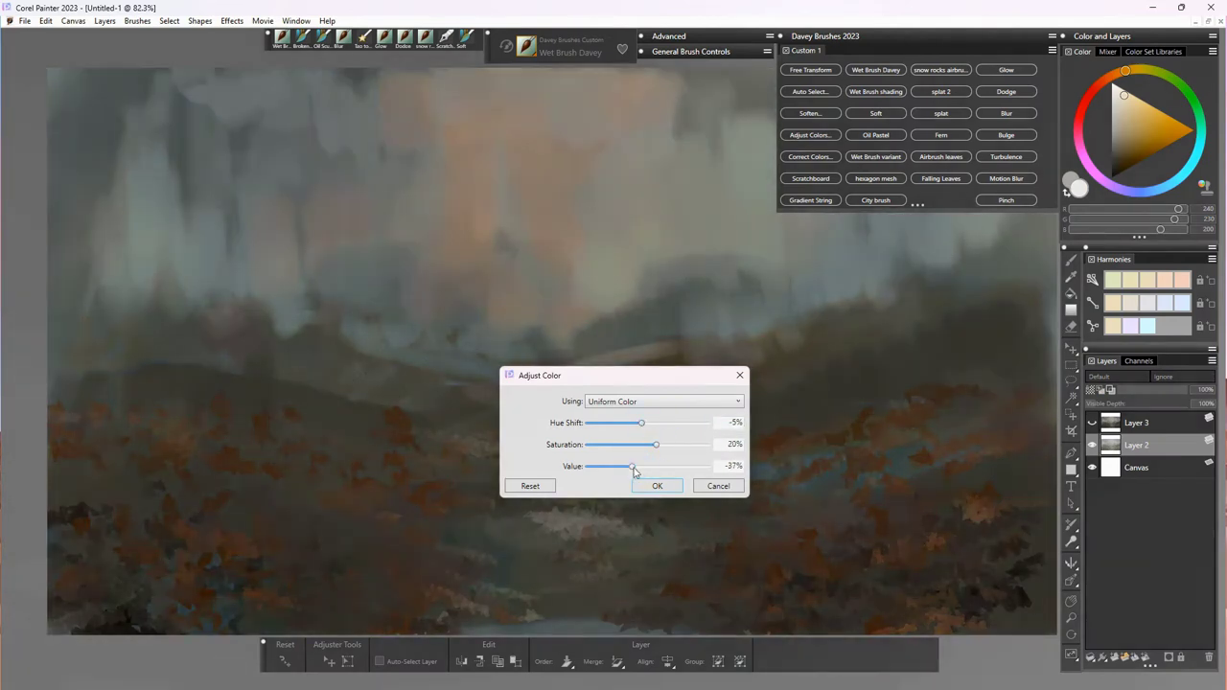
drag(631, 468, 636, 469)
click(656, 487)
Step: Compare the color versions of Layer 3 and Layer 2 by toggling Layer 3's visibility
click(1092, 424)
click(1091, 422)
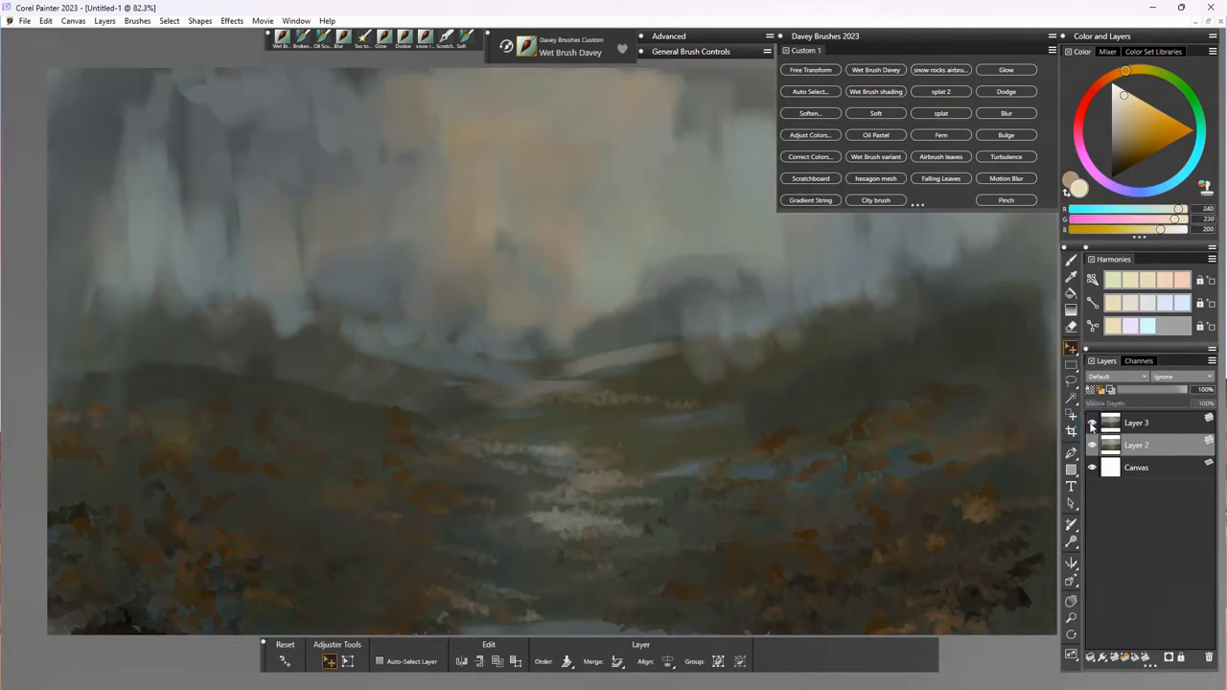
click(1091, 422)
click(1091, 422)
click(1093, 425)
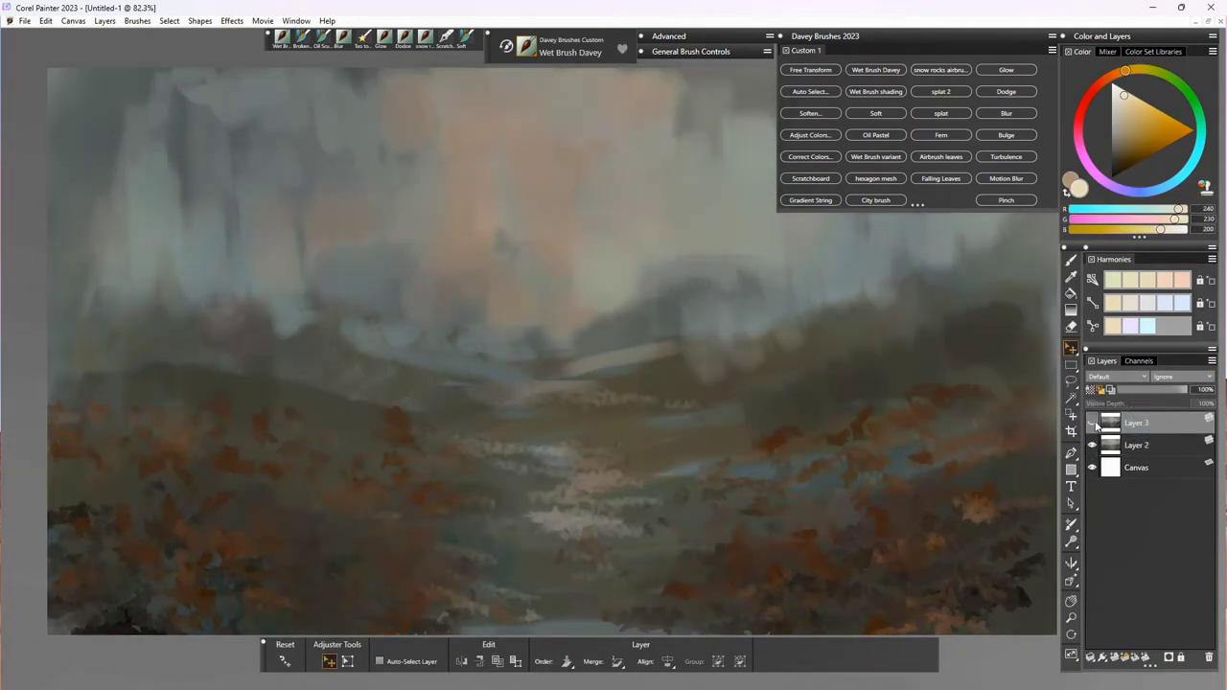
click(1092, 426)
click(1093, 427)
click(1093, 426)
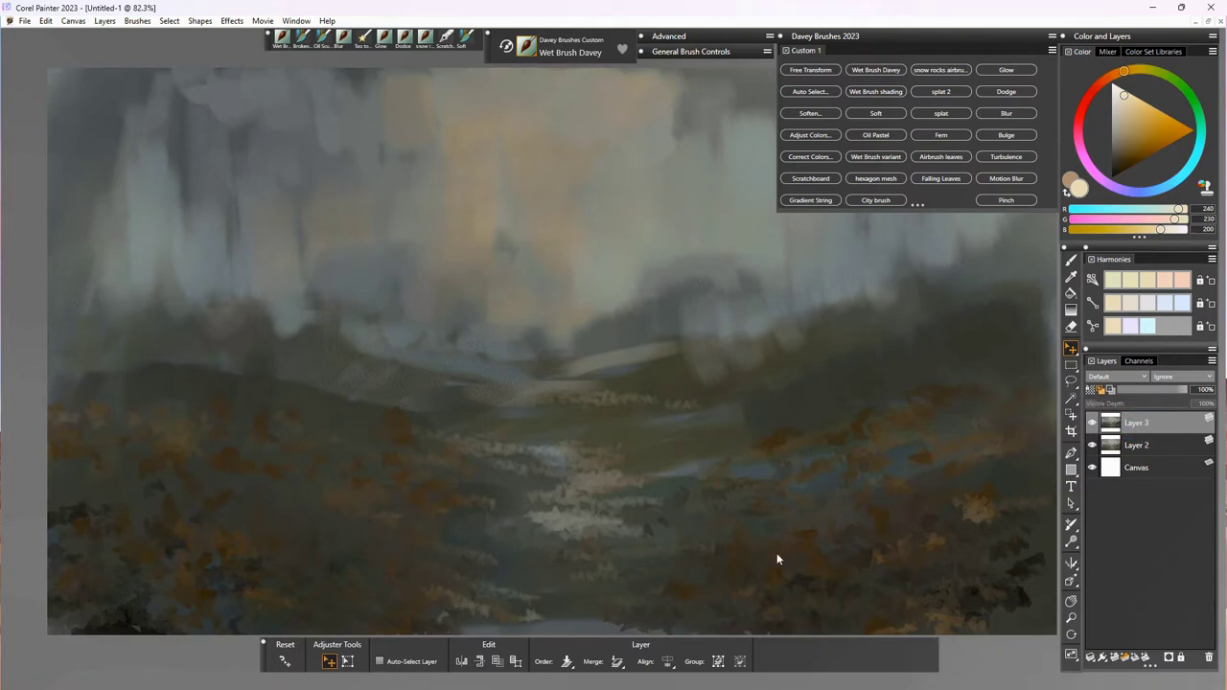
Step: Erase foliage patches and vertical strips across the misty background from Layer 3 at 90% opacity to reveal Layer 2
key(n)
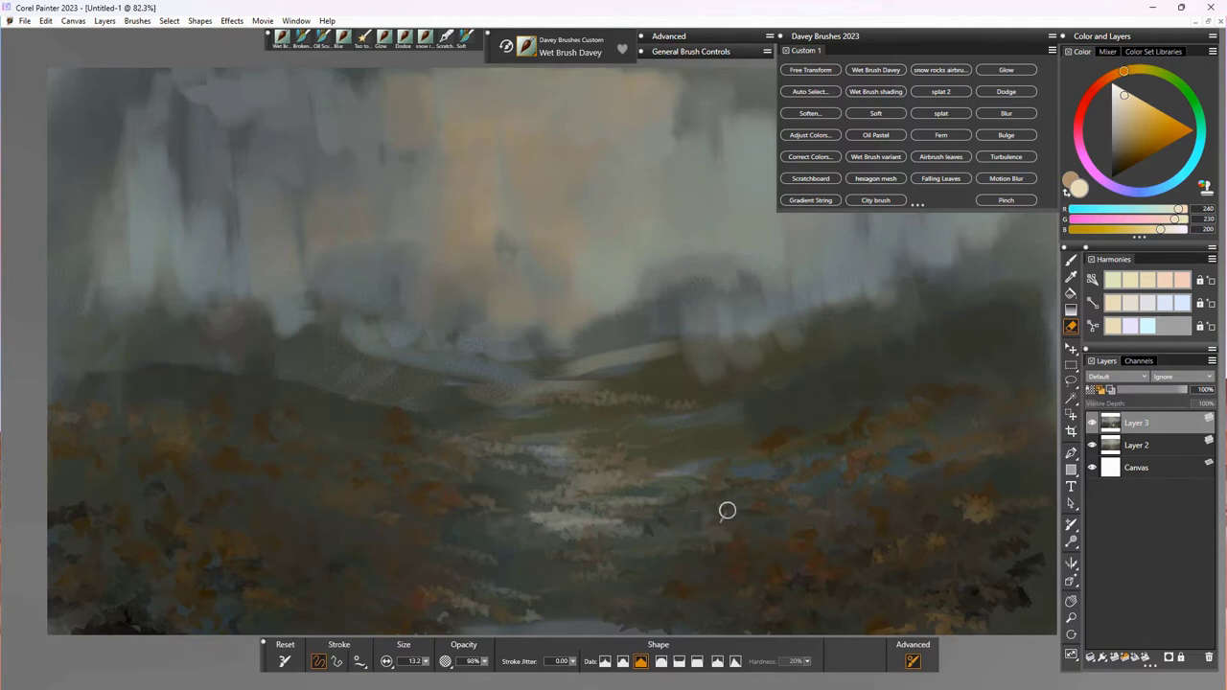
key(f)
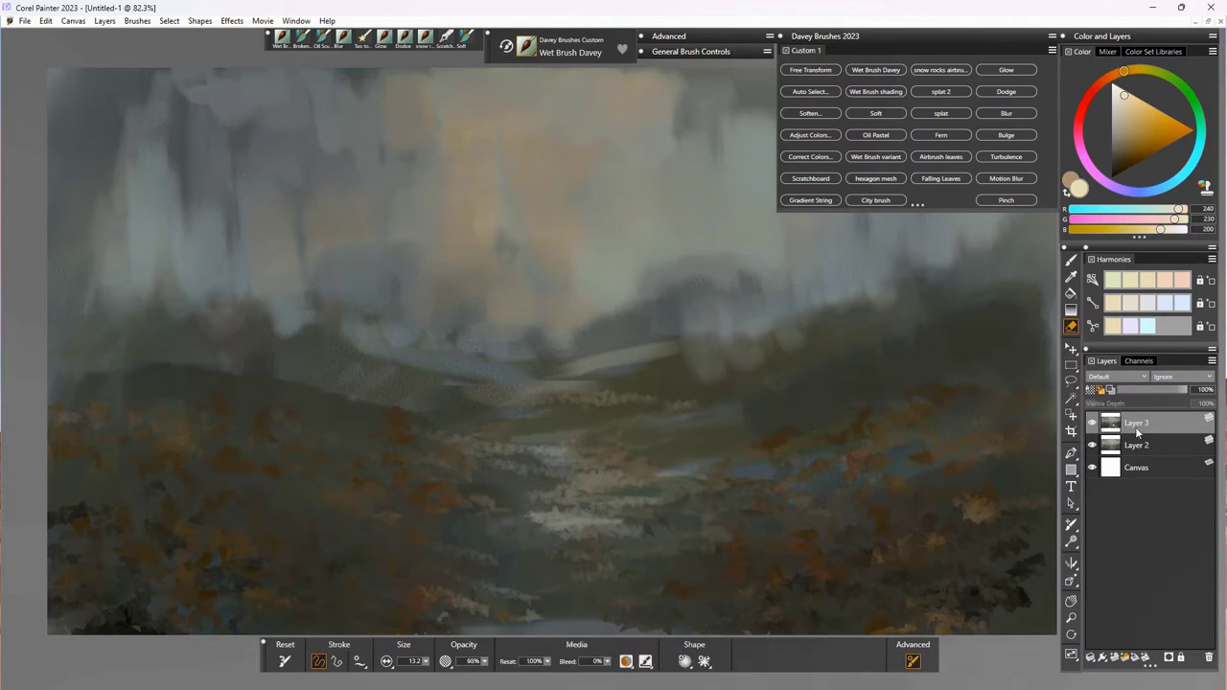
key(n)
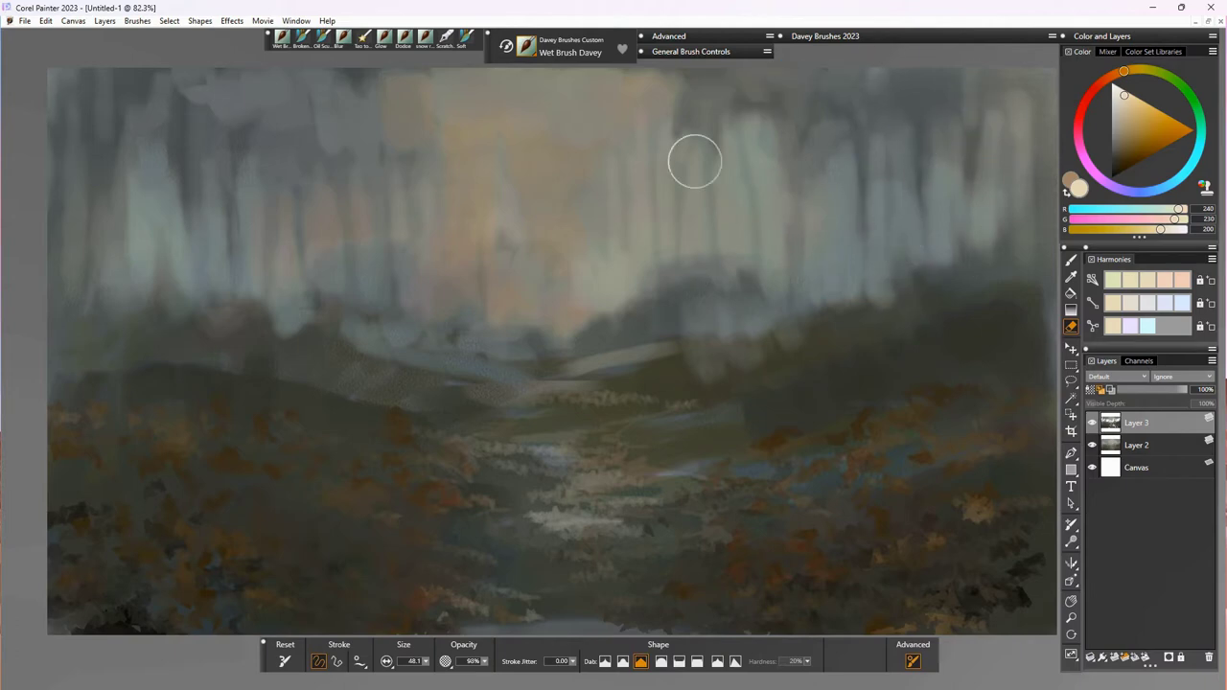
mouse_move(306, 147)
mouse_down()
mouse_move(272, 140)
mouse_move(241, 96)
mouse_move(208, 139)
mouse_move(163, 143)
mouse_move(137, 65)
mouse_move(113, 138)
mouse_up()
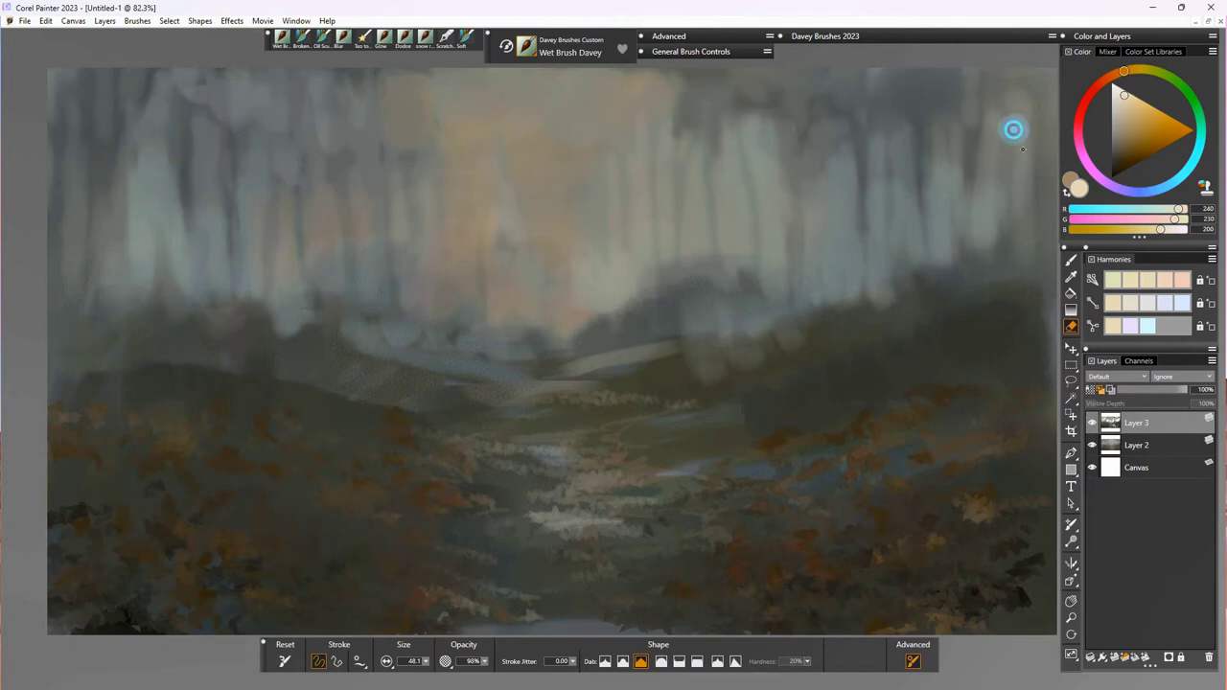
Step: Erase fine grass lines and leafy texture from Layer 3 over the hills with a small eraser at 90% opacity
click(1151, 424)
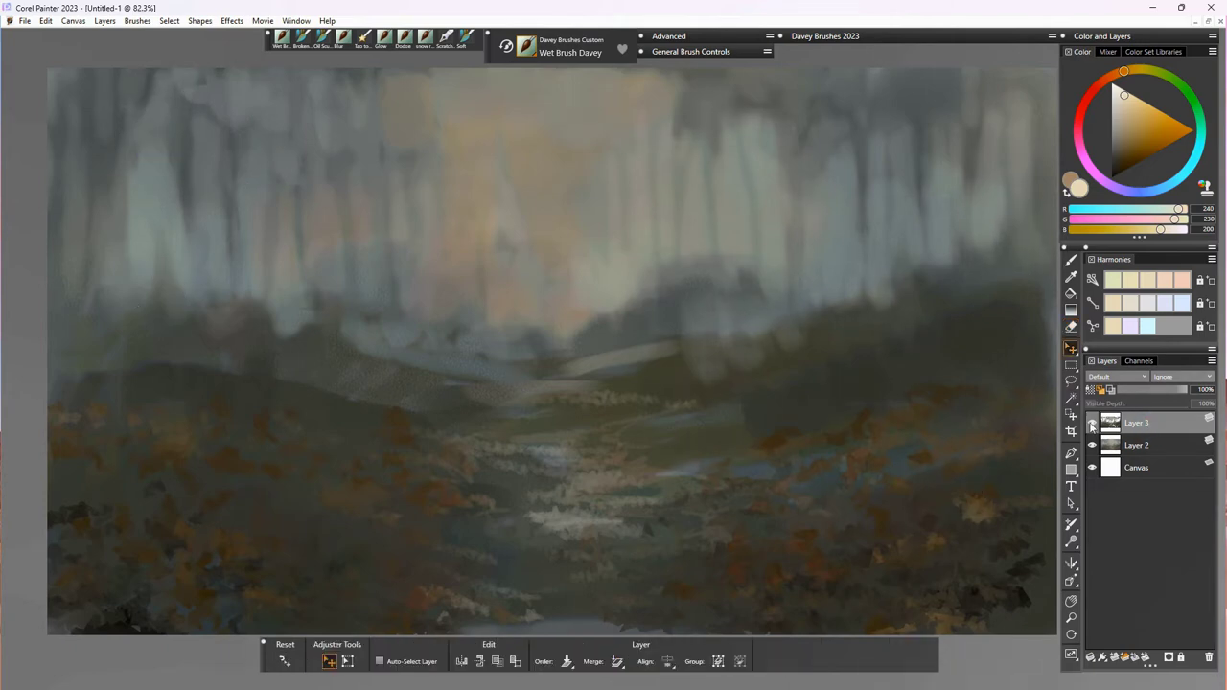
click(1093, 424)
key(n)
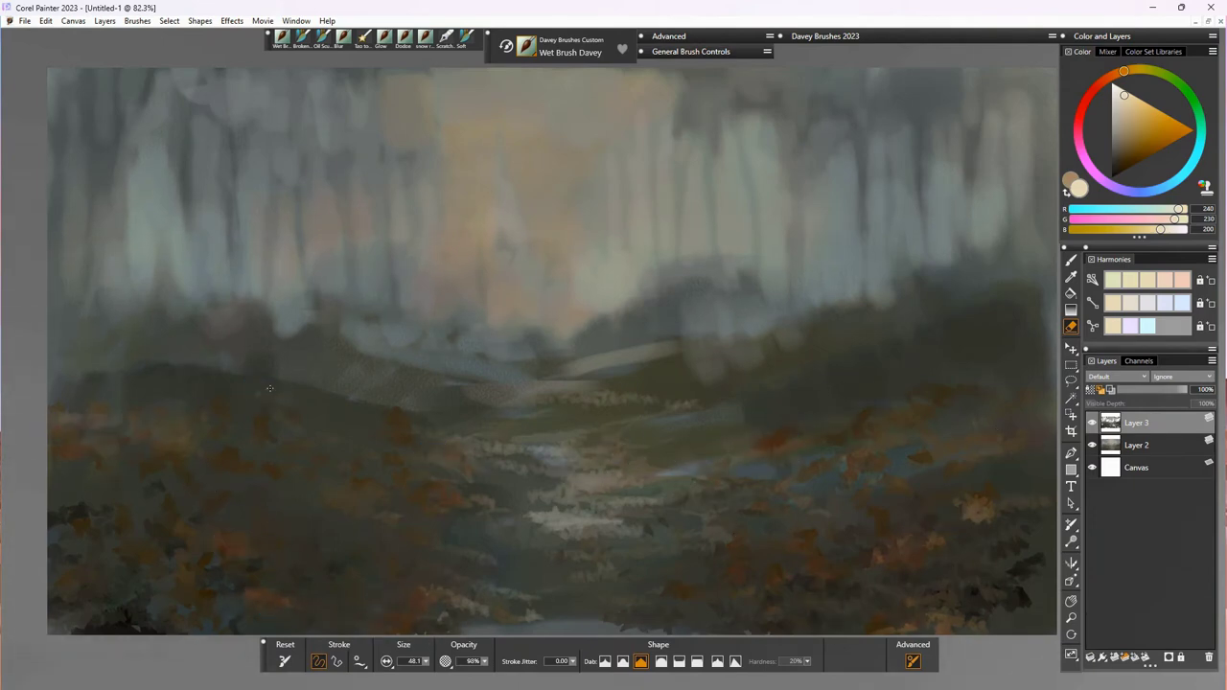
drag(151, 381, 179, 381)
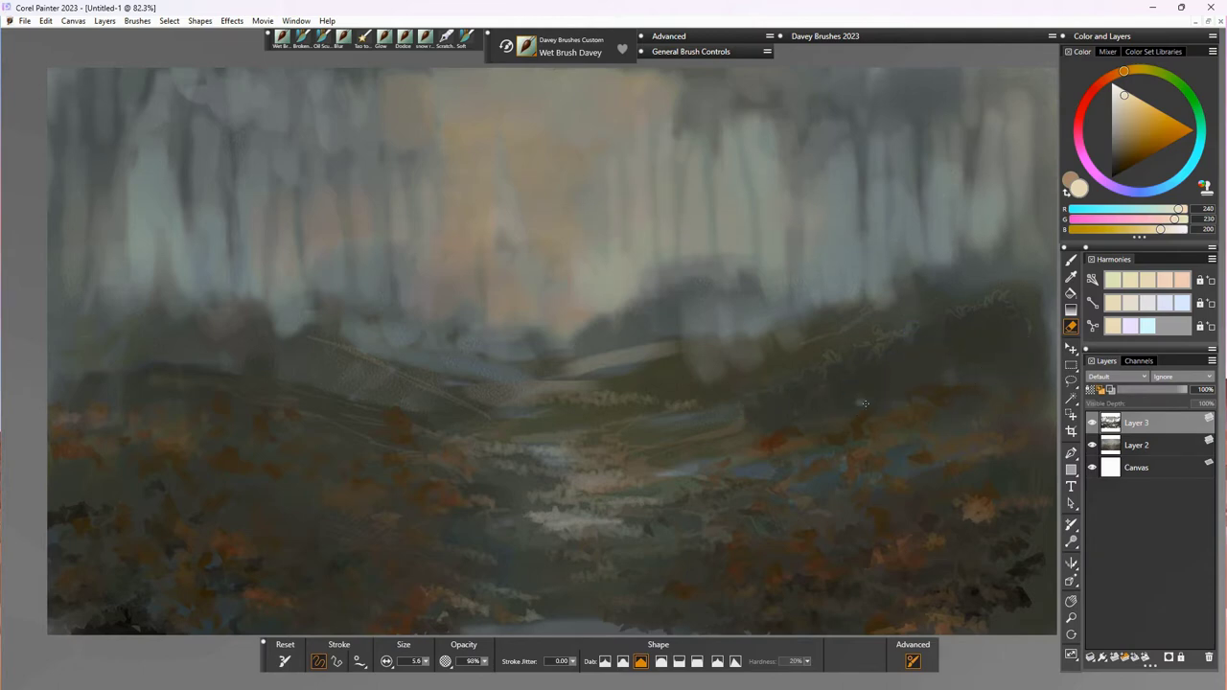
click(424, 662)
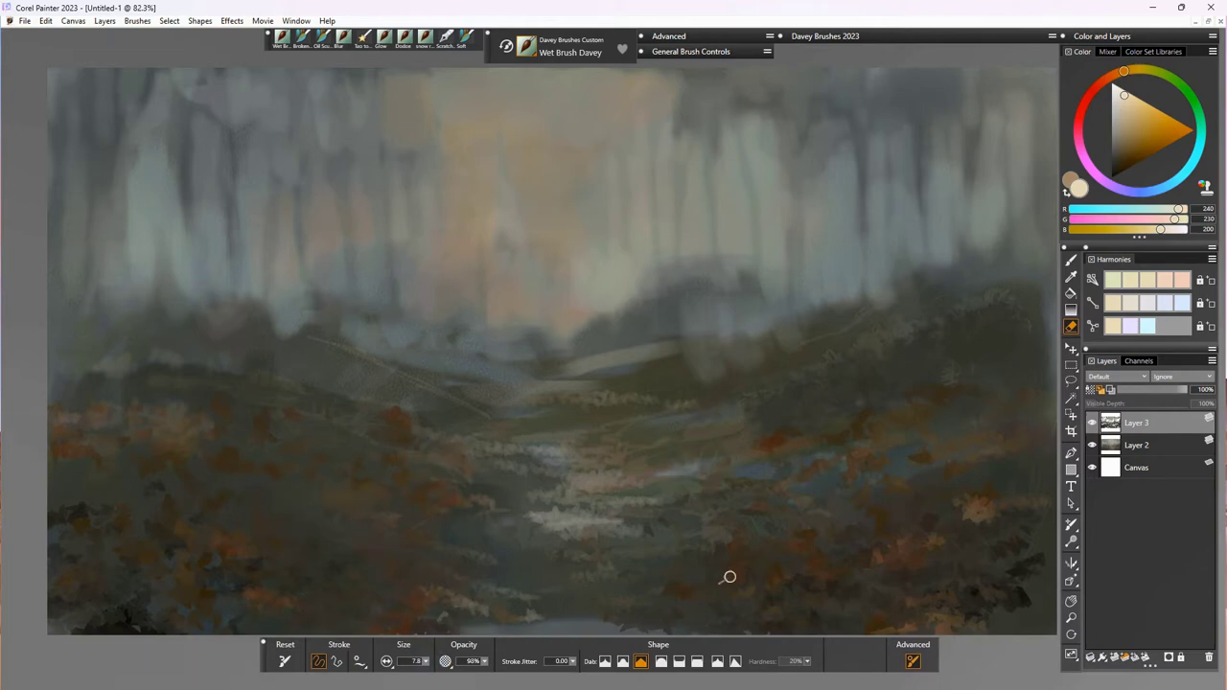
Step: Merge Layer 3 into Layer 2 and add a new empty layer above it
key(b)
key(f)
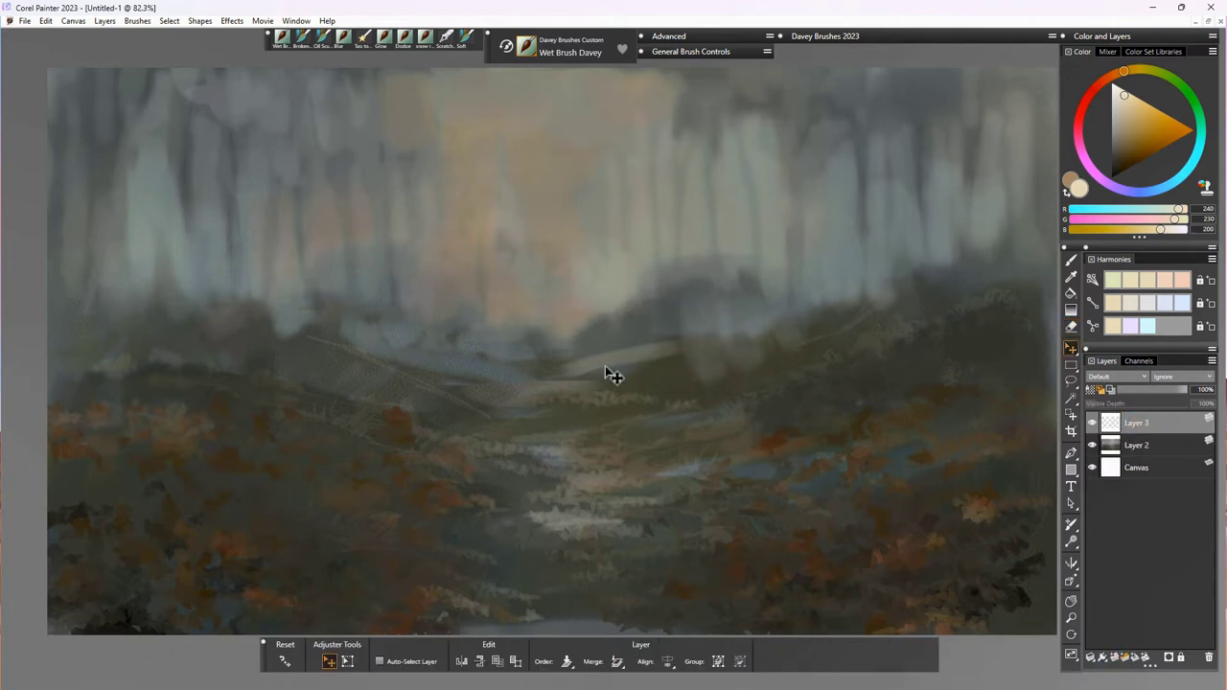
Step: Paint dark tree trunks along both edges of the canvas with the Scratchboard pen in a sampled dark olive (RGB 38, 38, 31)
click(446, 38)
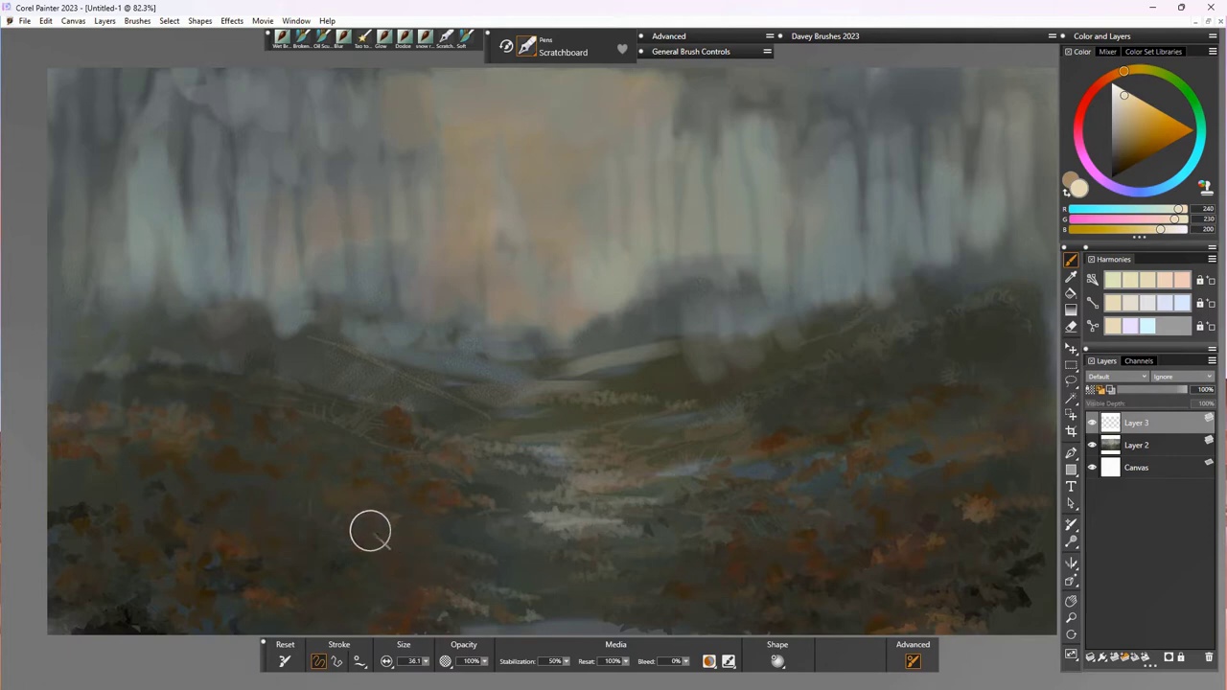
alt+click(162, 490)
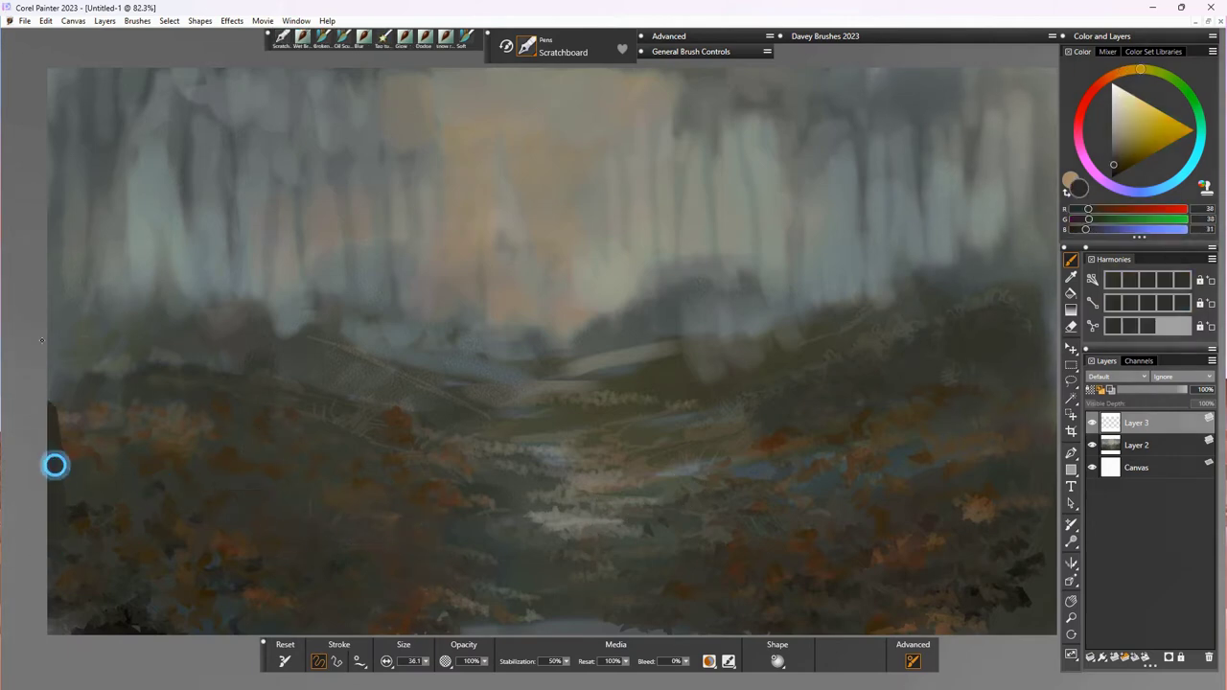
mouse_move(55, 463)
mouse_down()
mouse_move(83, 458)
mouse_move(88, 494)
mouse_up()
mouse_move(87, 546)
mouse_down()
mouse_move(112, 569)
mouse_move(137, 655)
mouse_move(94, 573)
mouse_up()
drag(84, 472, 71, 399)
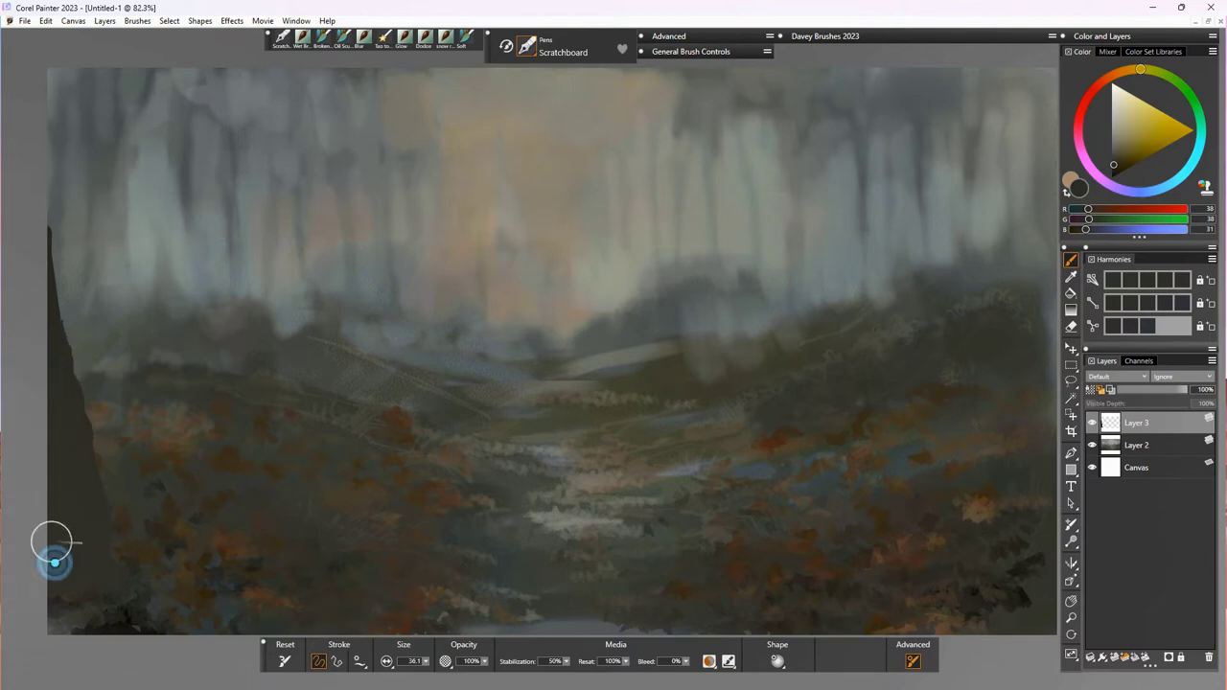
drag(1004, 464, 1055, 238)
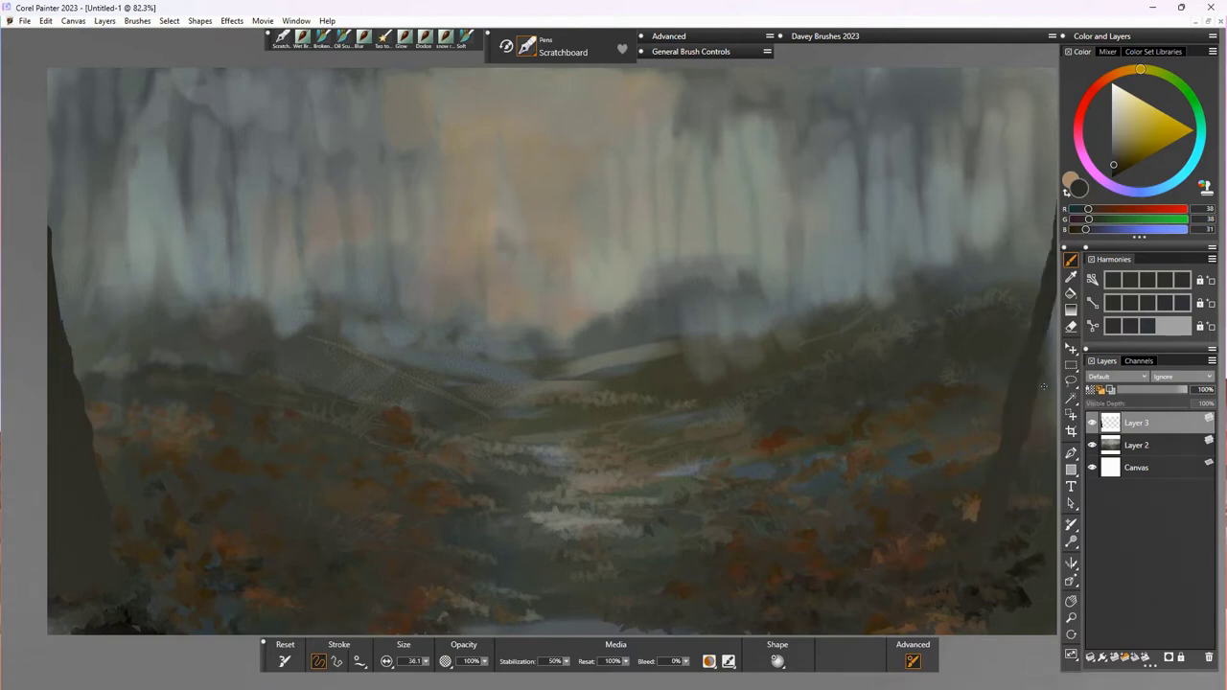
drag(1044, 386, 1044, 419)
Step: Darken both edge trunks with broken bark strokes in a deeper olive (RGB 26, 25, 19)
mouse_move(972, 600)
mouse_down()
mouse_move(1041, 422)
mouse_move(1036, 347)
mouse_up()
mouse_move(71, 501)
mouse_down()
mouse_move(70, 564)
mouse_move(87, 573)
mouse_move(76, 489)
mouse_move(100, 539)
mouse_move(57, 470)
mouse_move(115, 587)
mouse_up()
mouse_move(64, 388)
mouse_down()
mouse_move(99, 521)
mouse_move(99, 500)
mouse_up()
drag(46, 296, 51, 276)
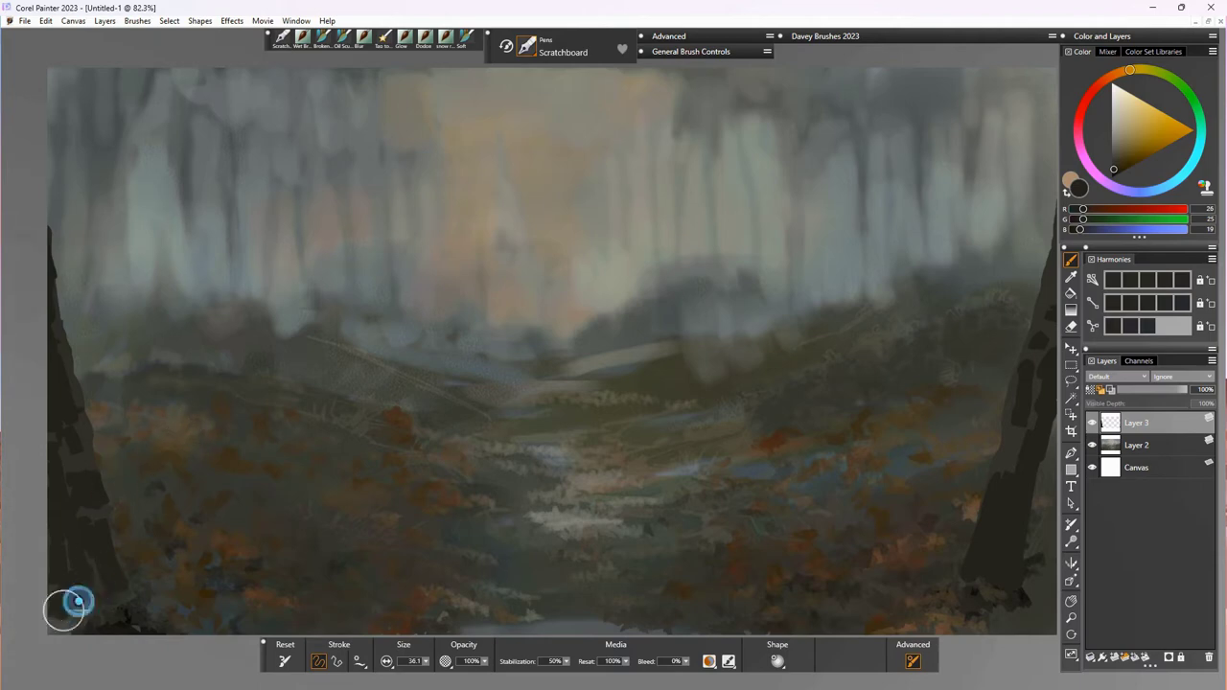
drag(68, 610, 112, 593)
mouse_move(1038, 559)
mouse_down()
mouse_move(1006, 474)
mouse_move(992, 521)
mouse_move(936, 579)
mouse_move(1020, 567)
mouse_move(1020, 606)
mouse_move(1032, 480)
mouse_up()
Step: Pick a near-black brown (RGB 17, 15, 11) and dab bark shadows over the lower parts of both edge trunks
click(1113, 172)
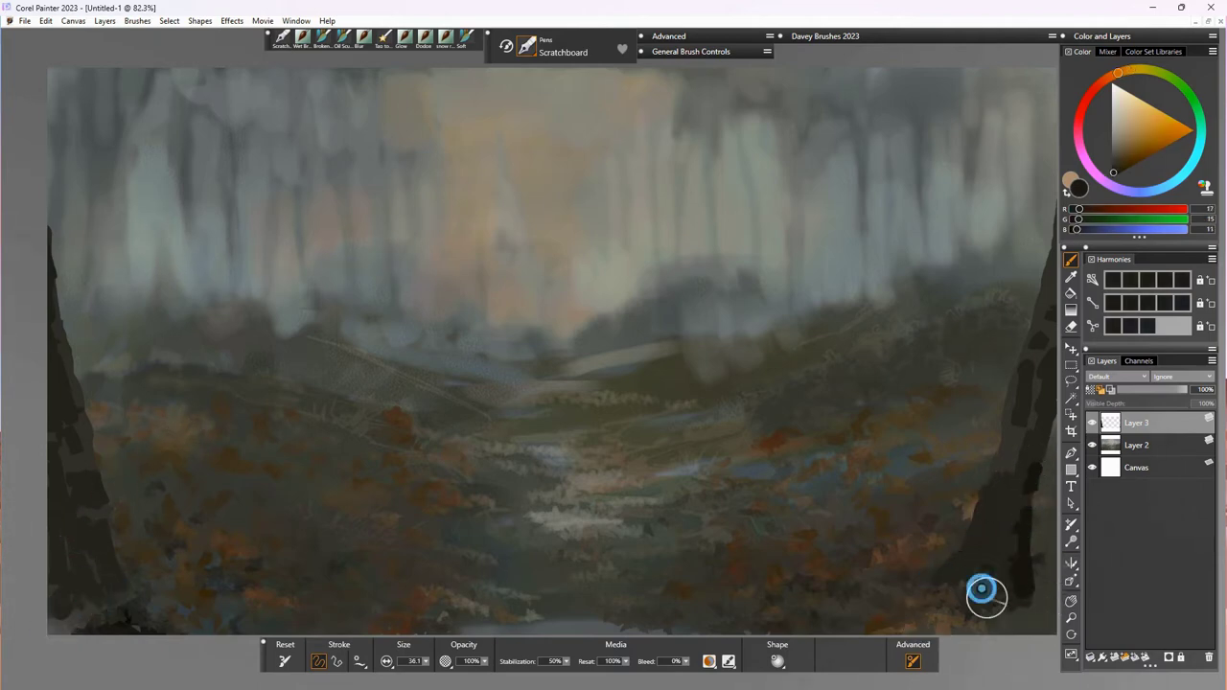
drag(985, 594, 995, 554)
drag(965, 562, 941, 581)
drag(1011, 484, 1000, 527)
drag(1027, 414, 1022, 433)
drag(60, 540, 60, 566)
drag(58, 608, 96, 583)
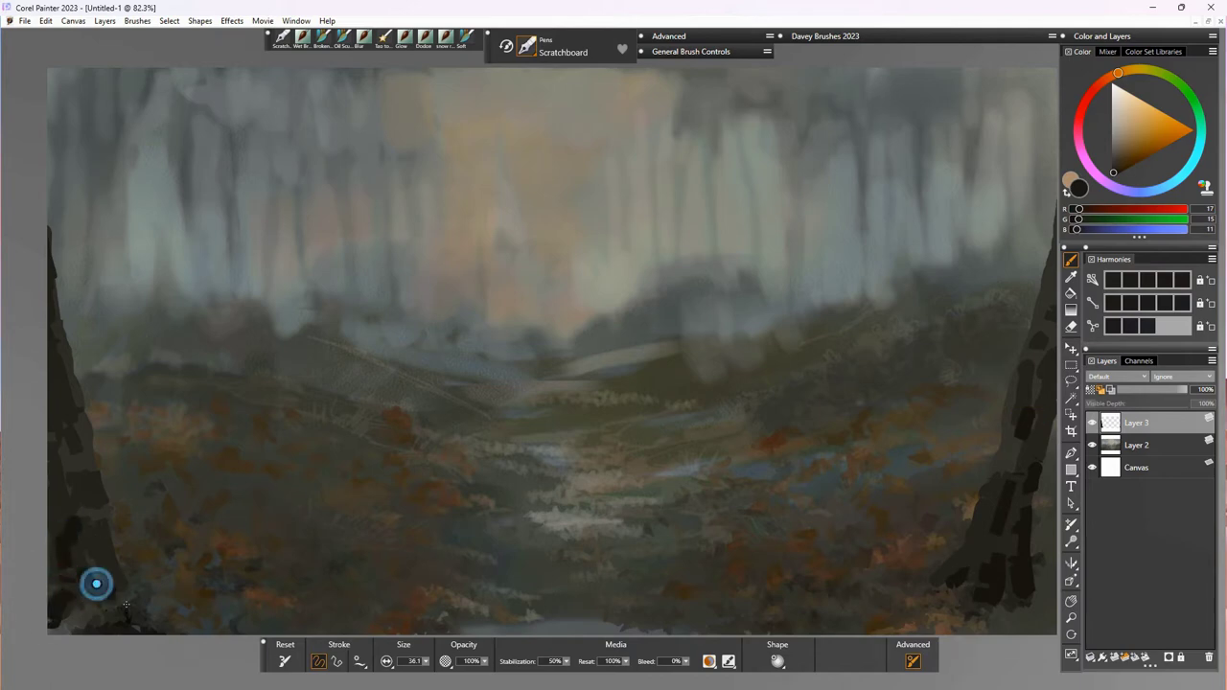
drag(79, 495, 71, 513)
drag(71, 444, 70, 479)
drag(69, 480, 90, 504)
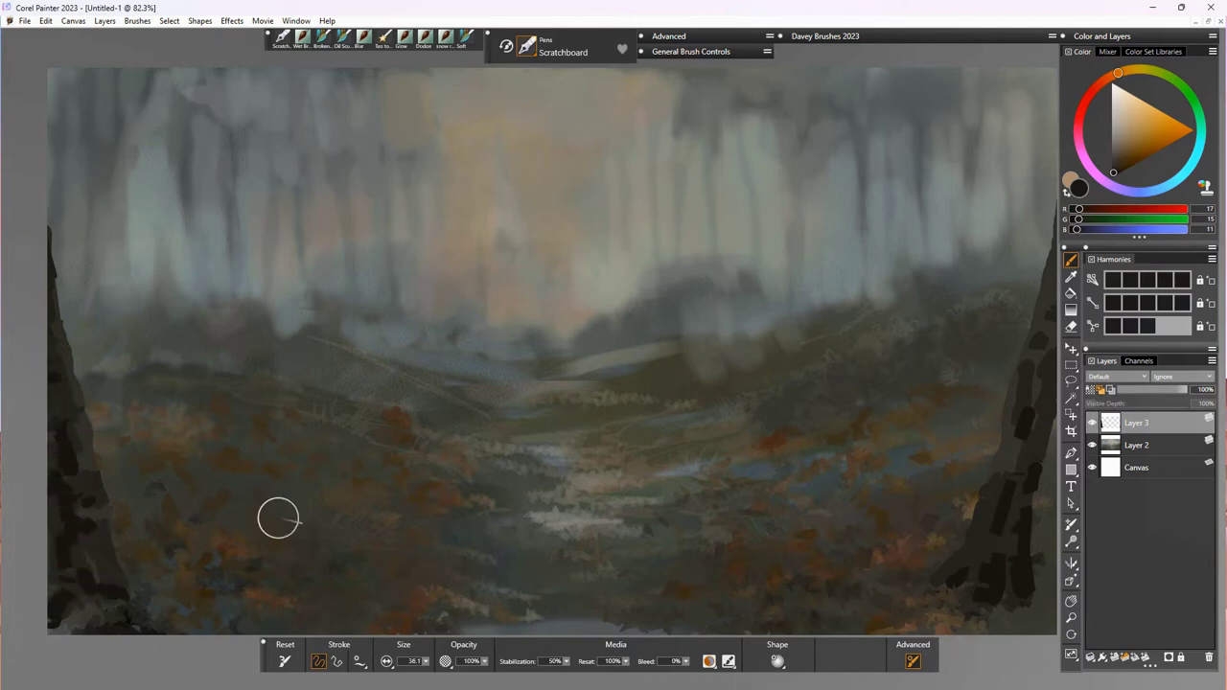
Step: Add a layer beneath Layer 3 and paint a leaning trunk and a slimmer forked tree right of the path in dark olive (RGB 38, 38, 31)
click(1115, 657)
drag(1139, 423, 1137, 450)
alt+click(1006, 455)
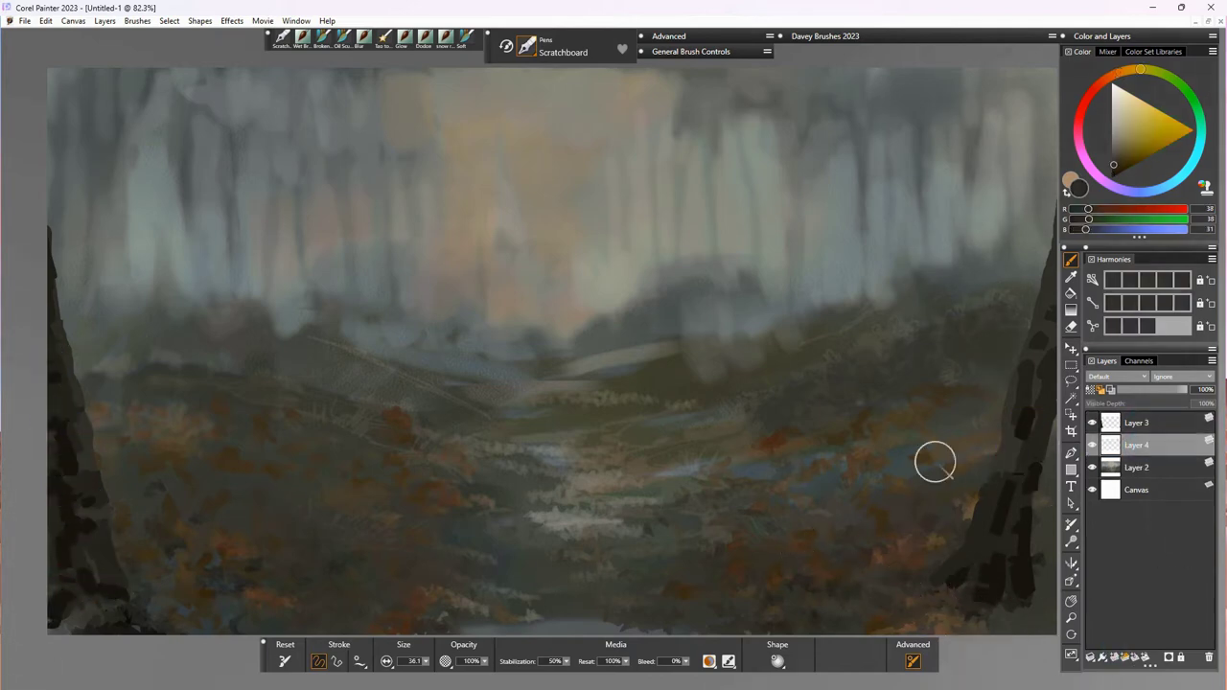
drag(796, 491, 777, 255)
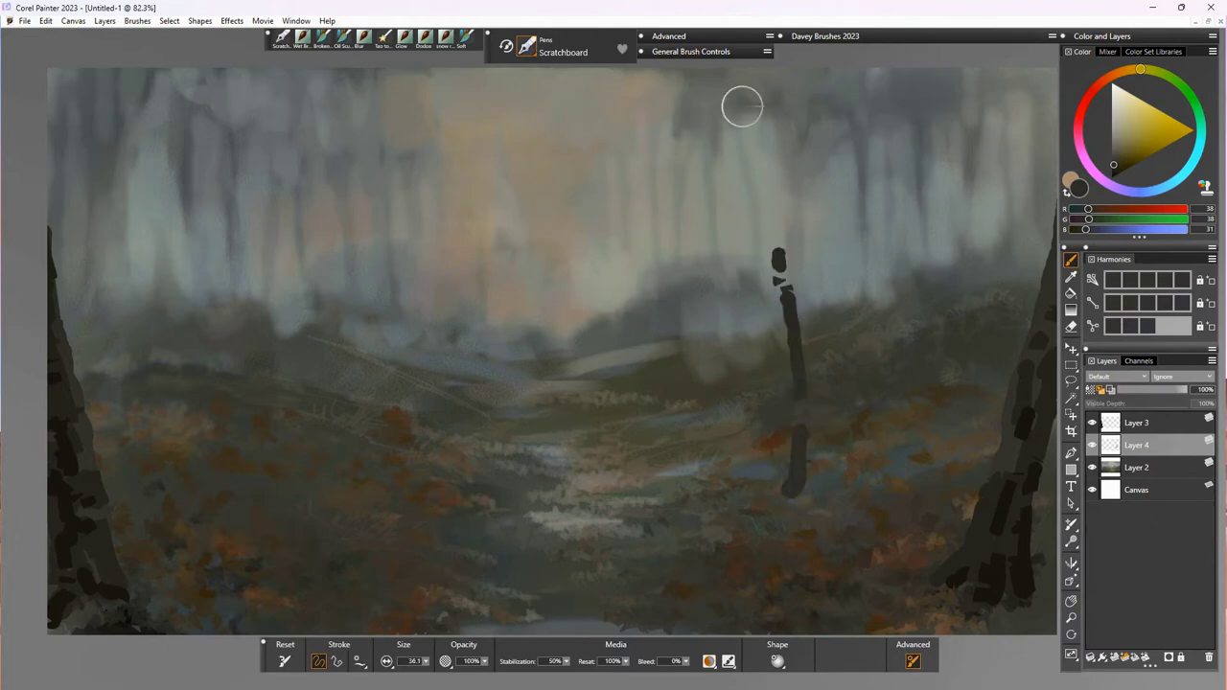
mouse_move(726, 71)
mouse_down()
mouse_move(781, 241)
mouse_move(803, 436)
mouse_move(784, 499)
mouse_move(818, 472)
mouse_up()
mouse_move(830, 419)
mouse_down()
mouse_move(822, 474)
mouse_move(848, 254)
mouse_up()
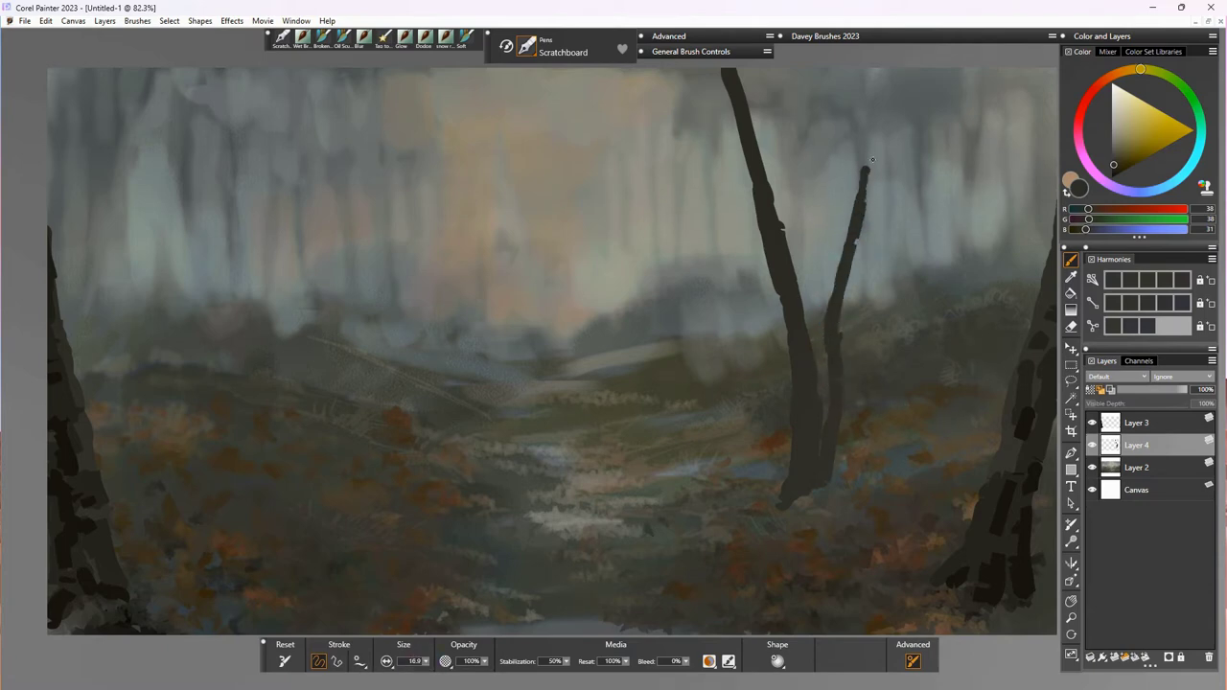
drag(835, 71, 847, 207)
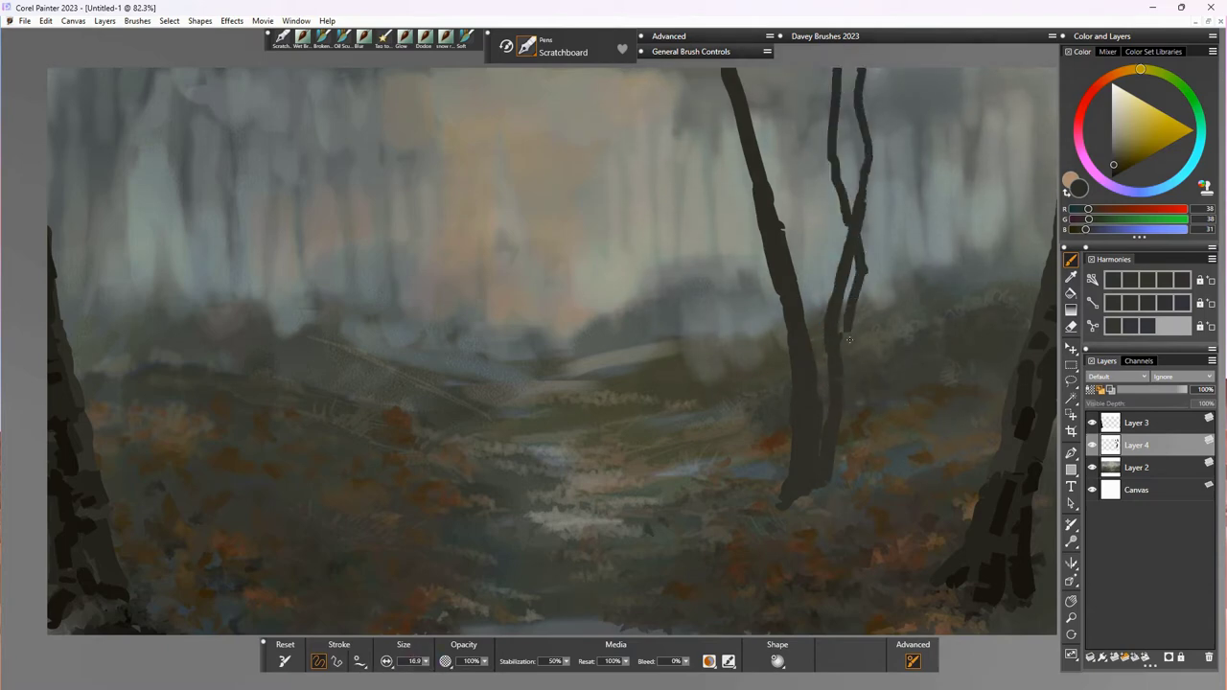
mouse_move(849, 340)
mouse_down()
mouse_move(837, 457)
mouse_move(859, 408)
mouse_up()
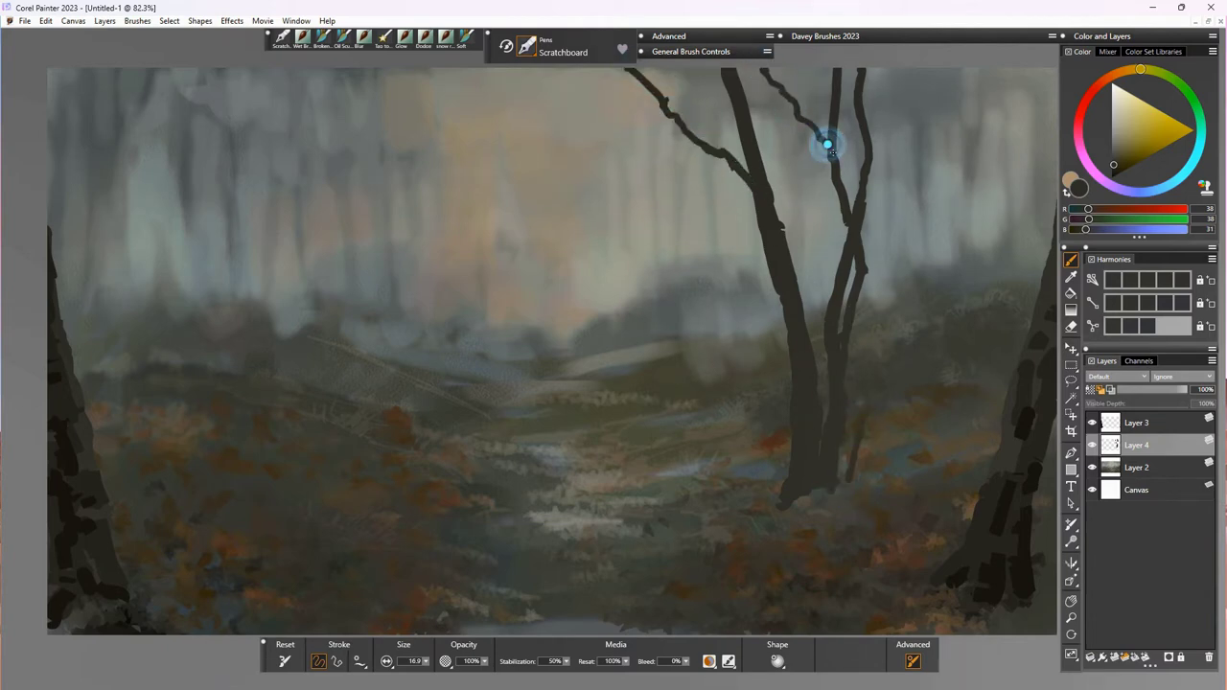
Step: Set the brush's minimum size to 9% and paint crooked branches reaching outward from the upper trunks right of the path
click(708, 39)
click(652, 297)
drag(667, 329, 650, 333)
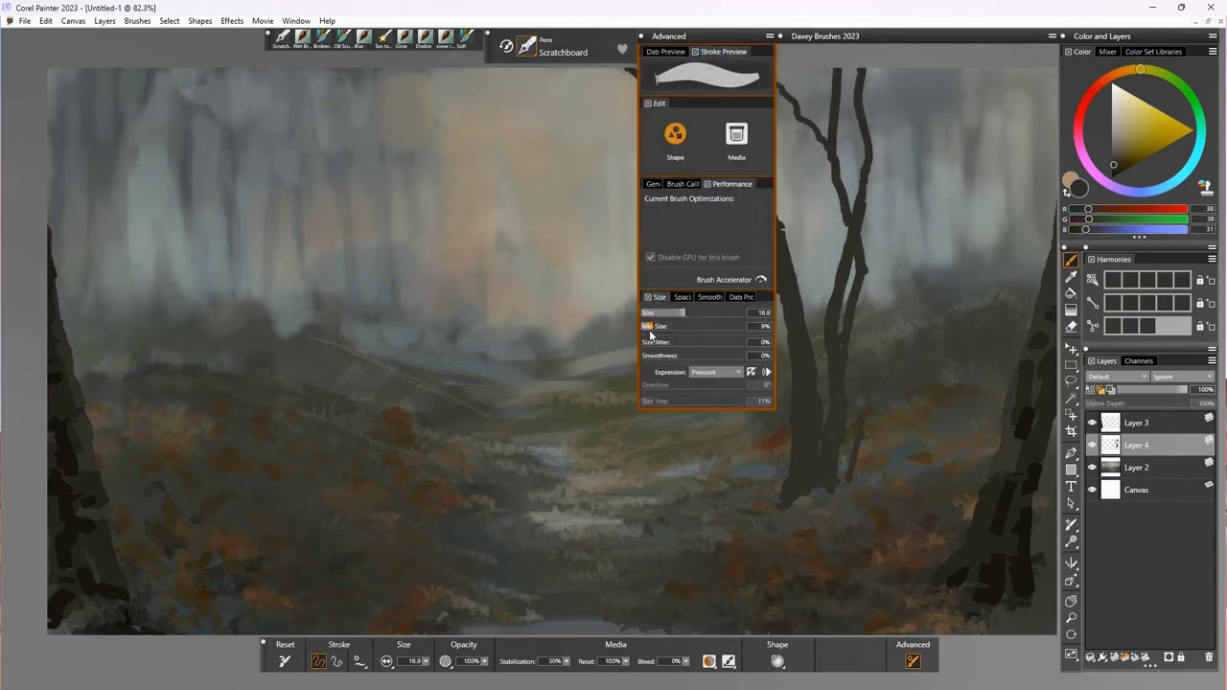
drag(869, 146, 896, 106)
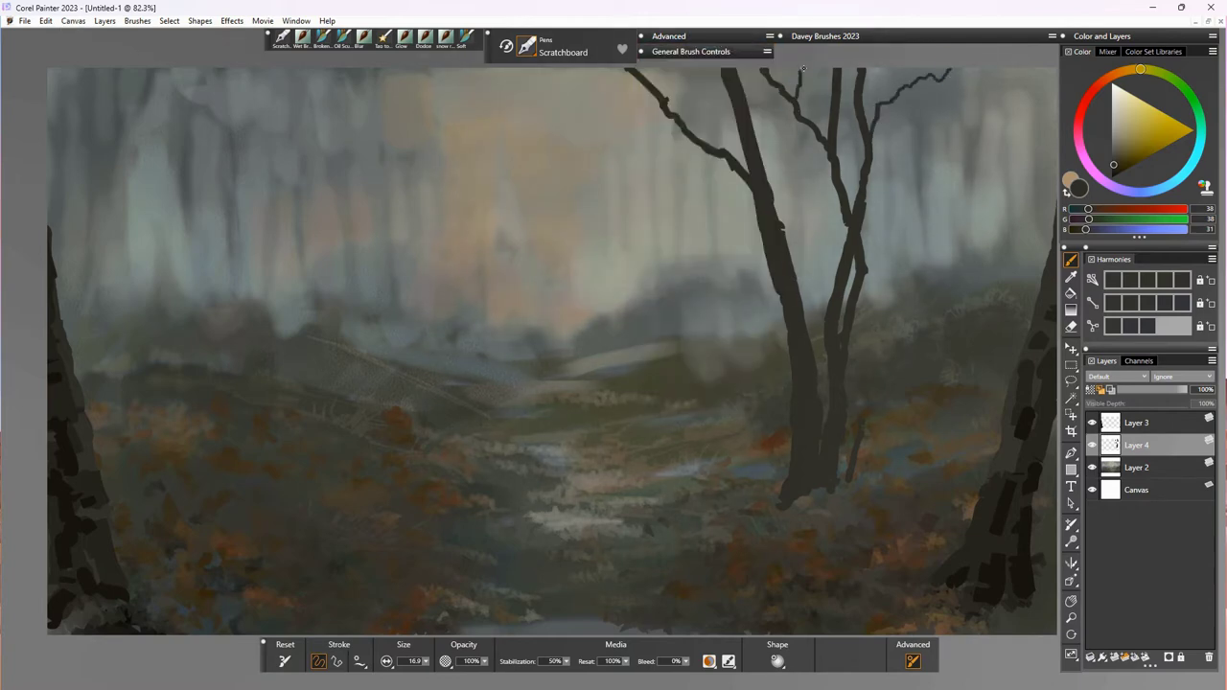
mouse_move(650, 85)
mouse_down()
mouse_move(535, 81)
mouse_move(540, 90)
mouse_up()
drag(425, 662, 375, 674)
mouse_move(533, 90)
mouse_down()
mouse_move(507, 97)
mouse_move(558, 83)
mouse_up()
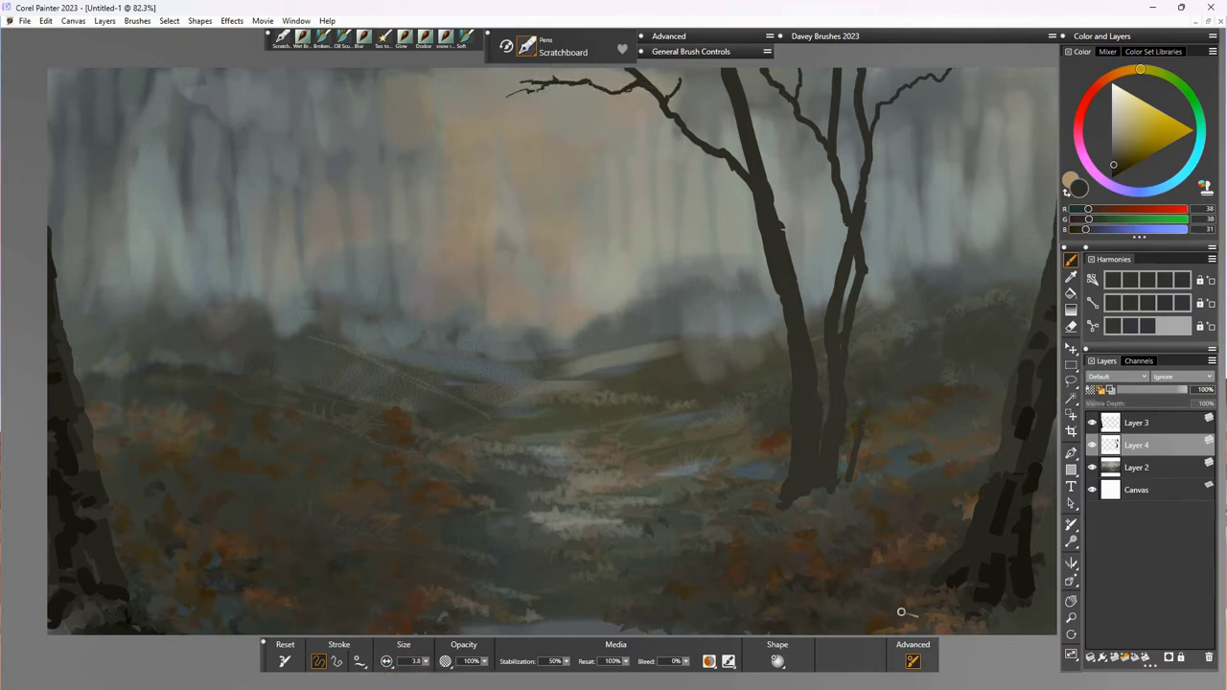
Step: Add fine twigs to the crowns of the trees right of the path and roughen their trunk edges with small strokes
drag(744, 69, 770, 88)
drag(689, 69, 725, 88)
click(744, 105)
click(780, 295)
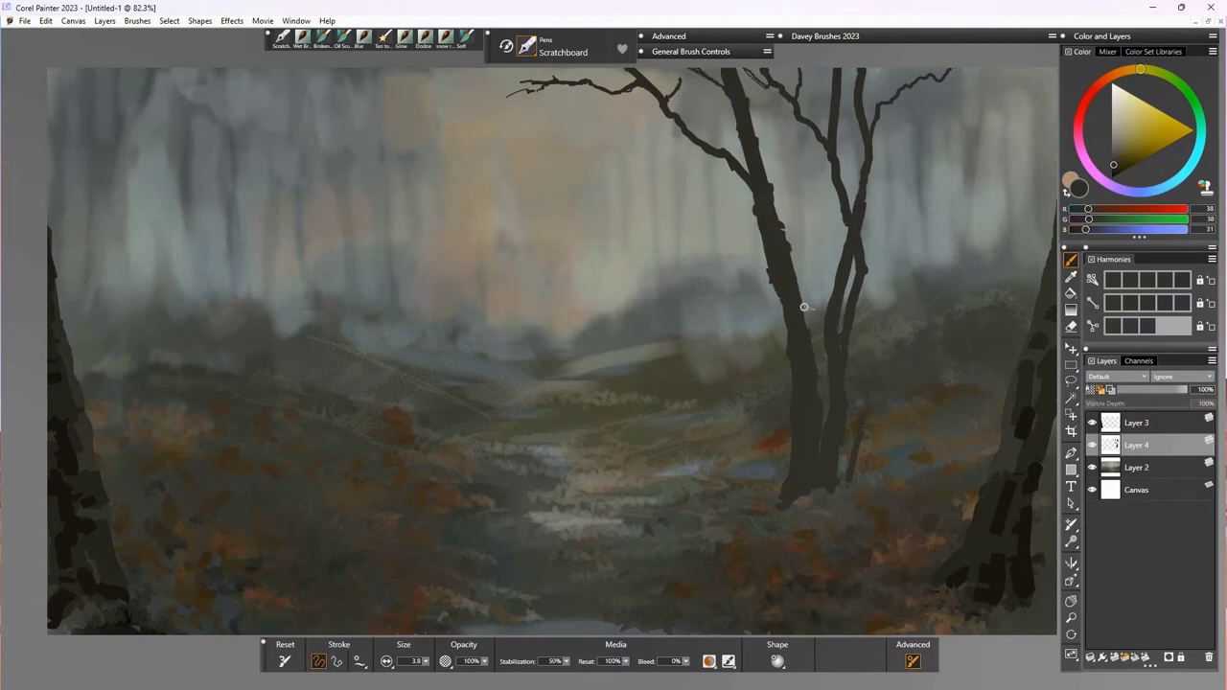
drag(843, 258, 821, 234)
drag(834, 87, 832, 71)
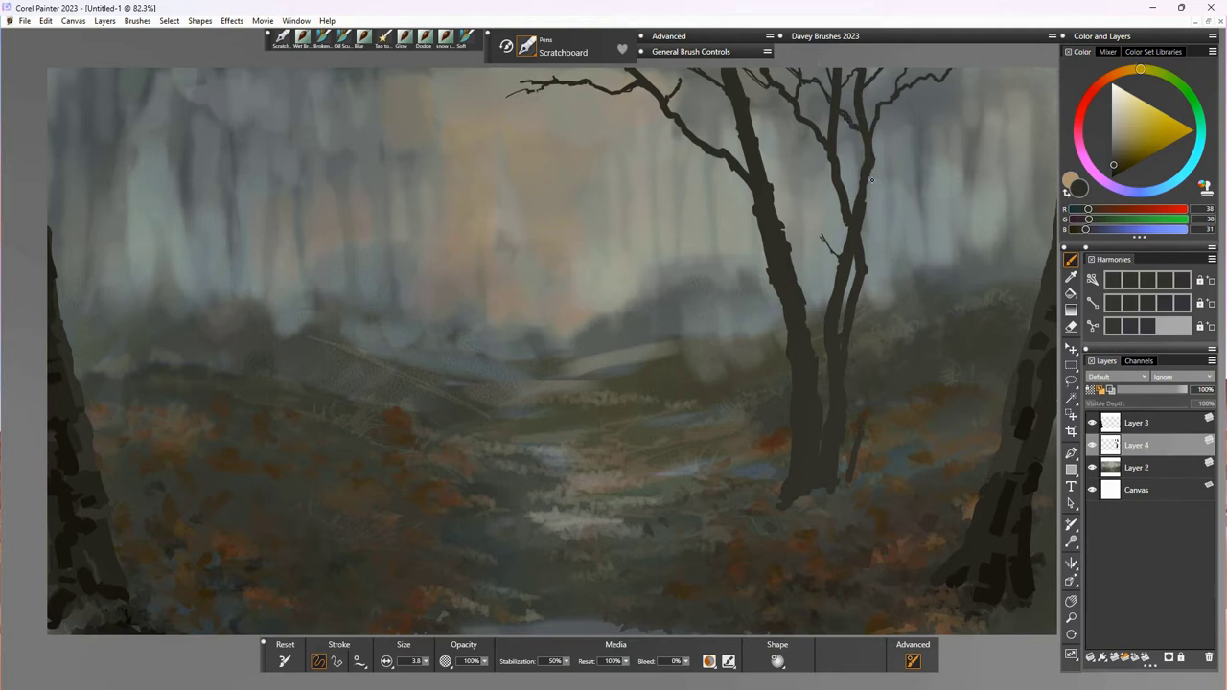
Step: Set the brush size to 20.6 and paint a tall, thick trunk on Layer 4 left of the path, from the undergrowth to the canvas top
click(1148, 447)
click(426, 662)
click(420, 675)
click(1143, 443)
mouse_move(273, 487)
mouse_down()
mouse_move(272, 76)
mouse_move(287, 89)
mouse_move(267, 173)
mouse_move(284, 280)
mouse_up()
mouse_move(284, 230)
mouse_down()
mouse_move(290, 374)
mouse_move(275, 525)
mouse_up()
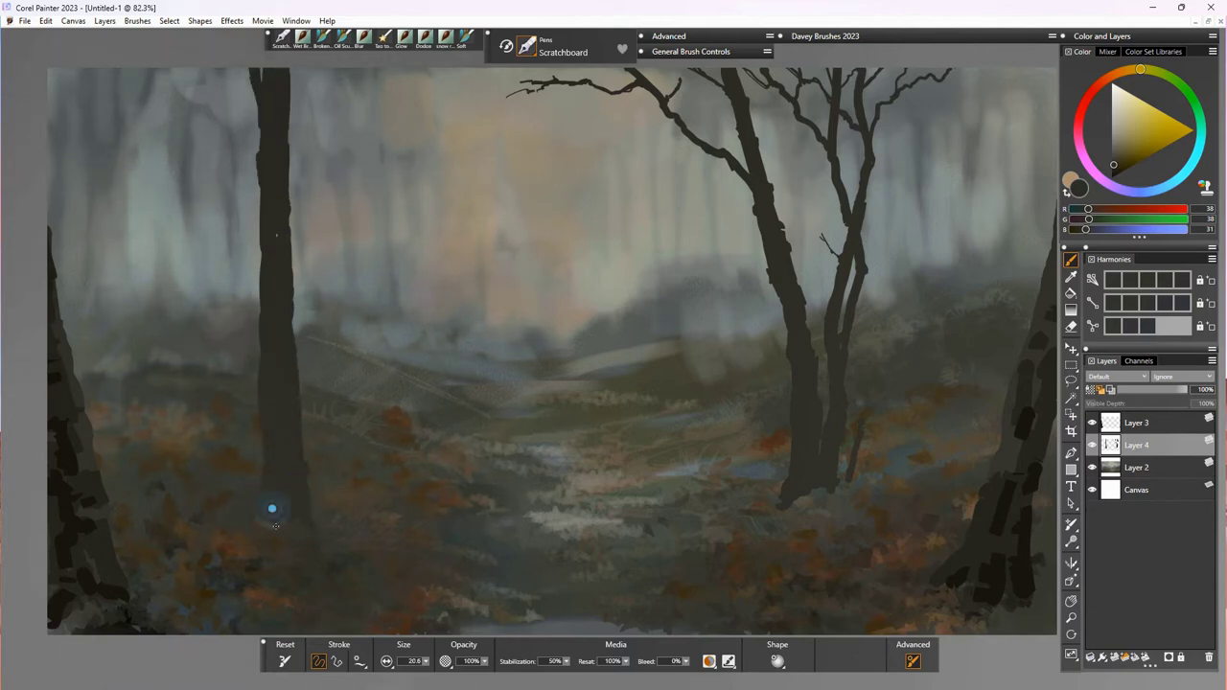
Step: Pick a slightly lighter dark grey (RGB 47, 47, 43) and dab bark marks along the tall left trunk
alt+click(94, 515)
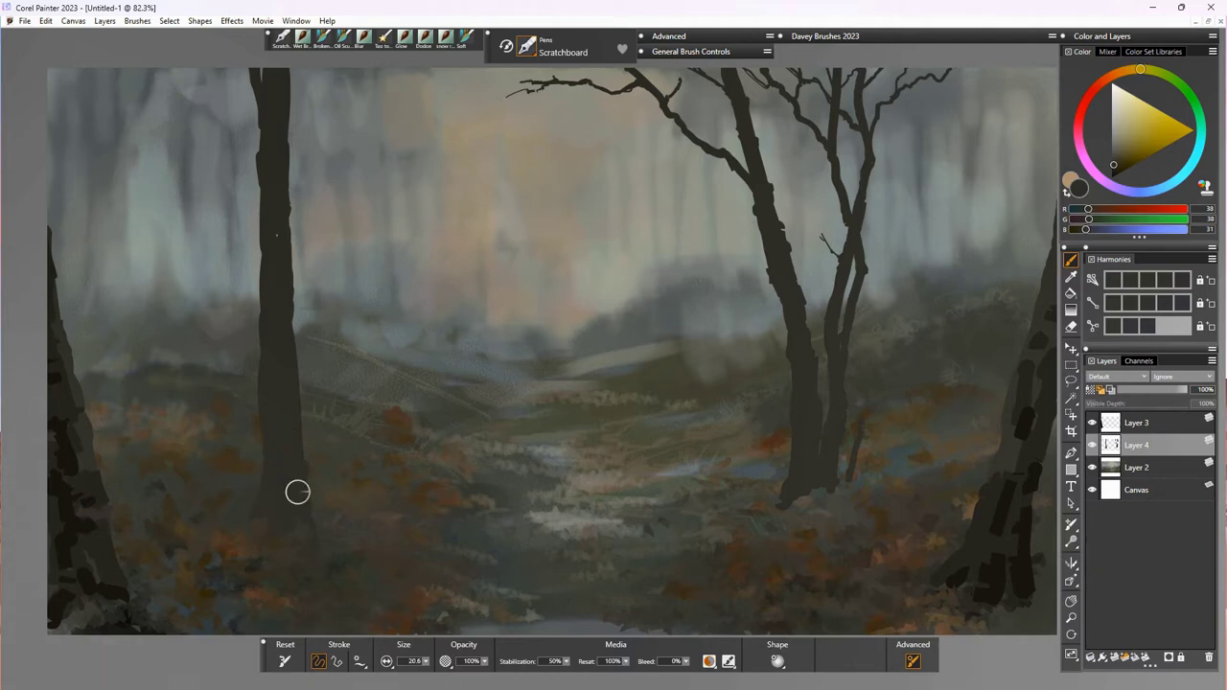
click(1113, 162)
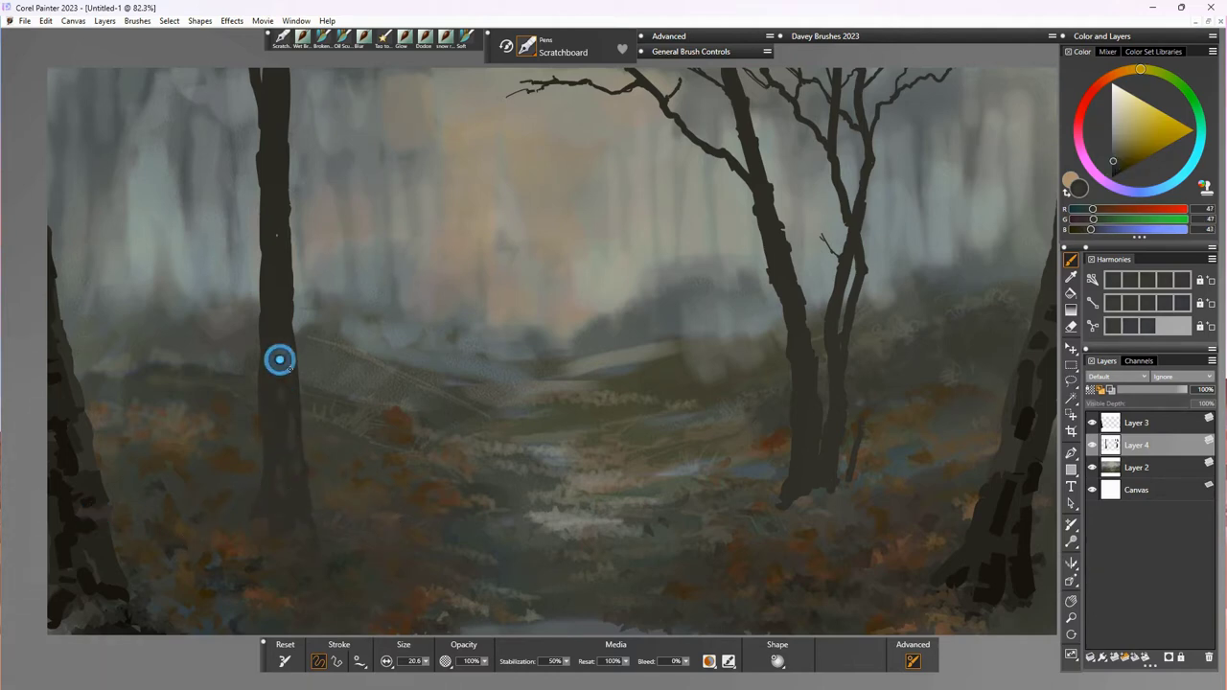
drag(284, 324, 285, 320)
mouse_move(266, 198)
mouse_down()
mouse_move(270, 176)
mouse_move(278, 186)
mouse_up()
drag(264, 147, 266, 131)
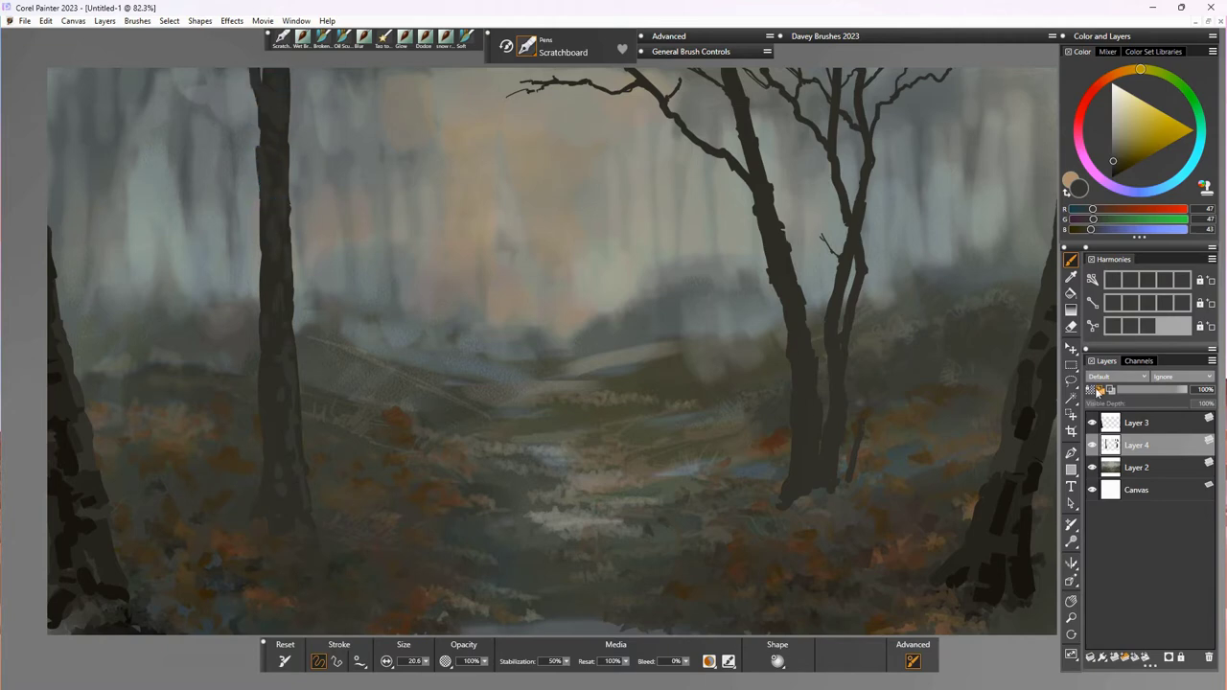
Step: Preserve Layer 4's transparency and add lighter bark marks over the trees right of the path and the tall left trunk
mouse_move(779, 288)
mouse_down()
mouse_move(792, 447)
mouse_move(800, 436)
mouse_up()
click(775, 106)
mouse_move(885, 135)
mouse_down()
mouse_move(837, 283)
mouse_move(827, 466)
mouse_up()
mouse_move(262, 380)
mouse_down()
mouse_move(295, 426)
mouse_move(263, 491)
mouse_up()
mouse_move(276, 305)
mouse_down()
mouse_move(271, 326)
mouse_move(260, 263)
mouse_up()
mouse_move(265, 140)
mouse_down()
mouse_move(257, 69)
mouse_move(256, 116)
mouse_up()
drag(283, 136, 280, 162)
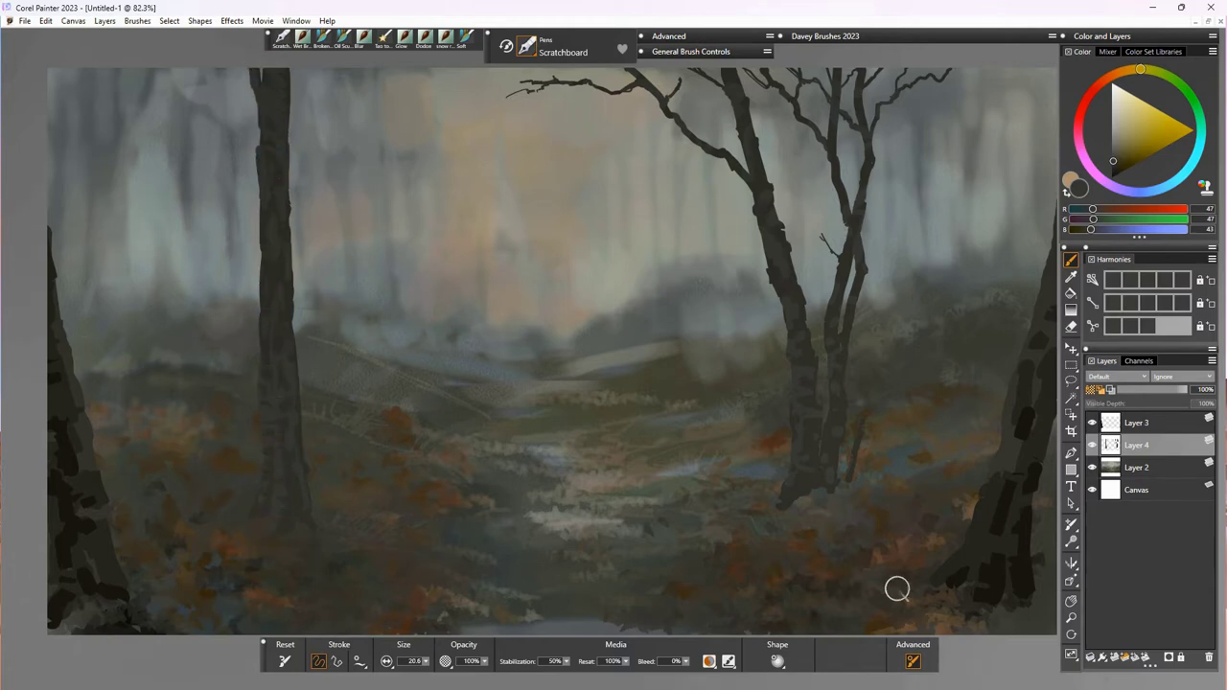
Step: Add a layer above Layer 2 and paint a wide forked tree near the left edge in sampled dark olive (RGB 38, 38, 31)
click(1142, 467)
key(ctrl+shift+n)
alt+click(388, 471)
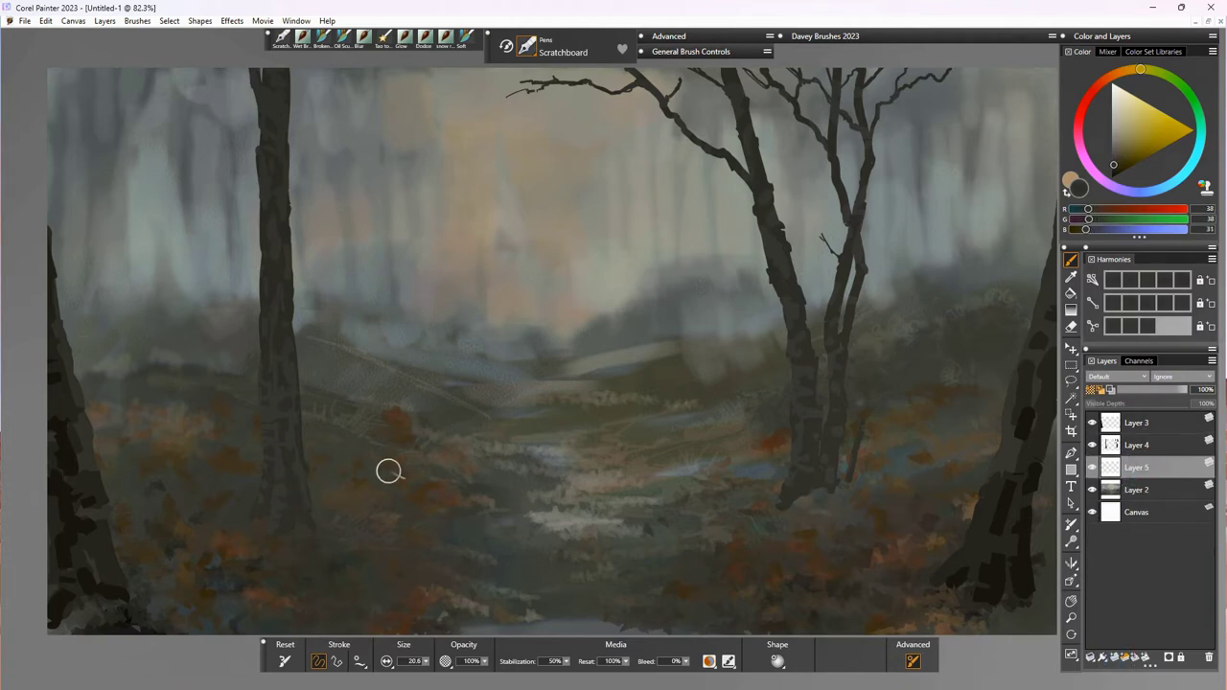
drag(141, 404, 161, 349)
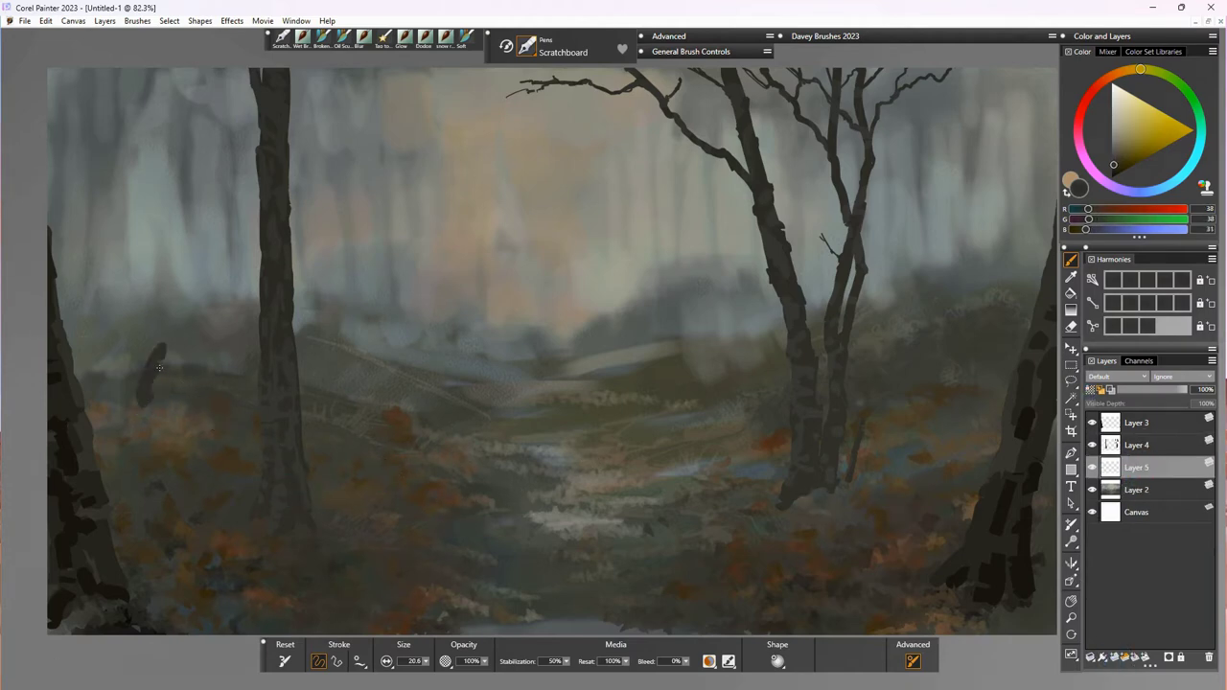
mouse_move(182, 300)
mouse_down()
mouse_move(184, 254)
mouse_move(124, 142)
mouse_move(125, 69)
mouse_up()
mouse_move(128, 392)
mouse_down()
mouse_move(73, 211)
mouse_move(50, 190)
mouse_up()
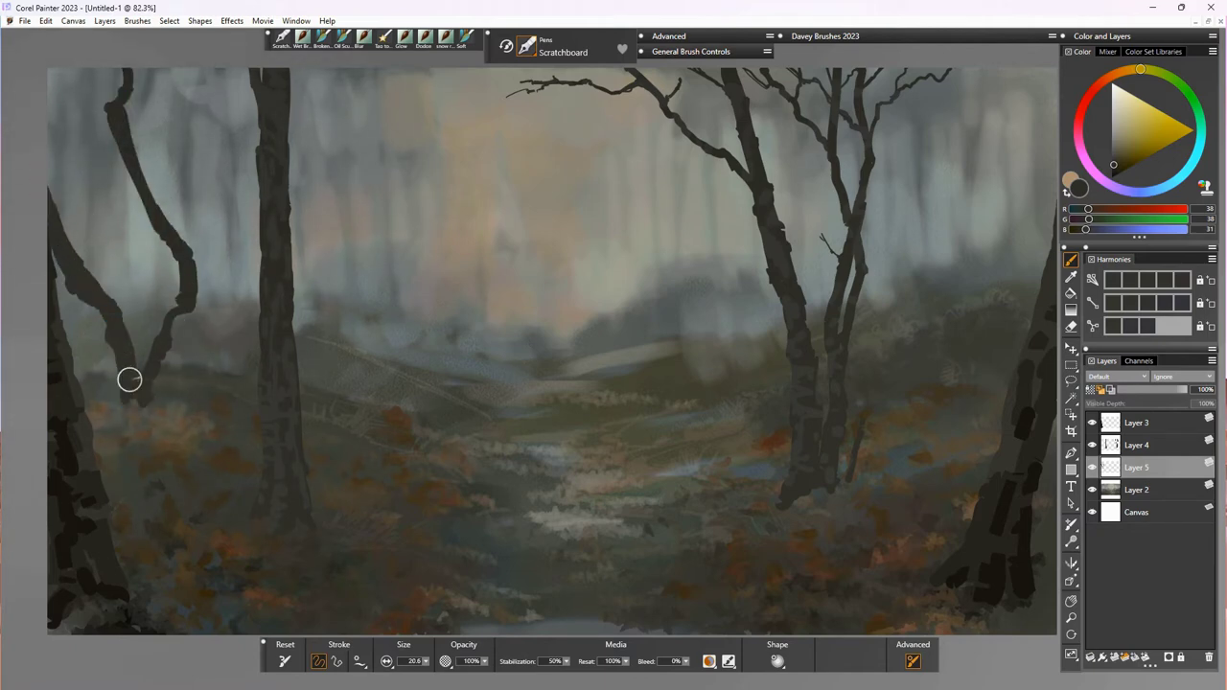
mouse_move(146, 364)
mouse_down()
mouse_move(156, 390)
mouse_move(186, 304)
mouse_move(185, 330)
mouse_move(226, 412)
mouse_up()
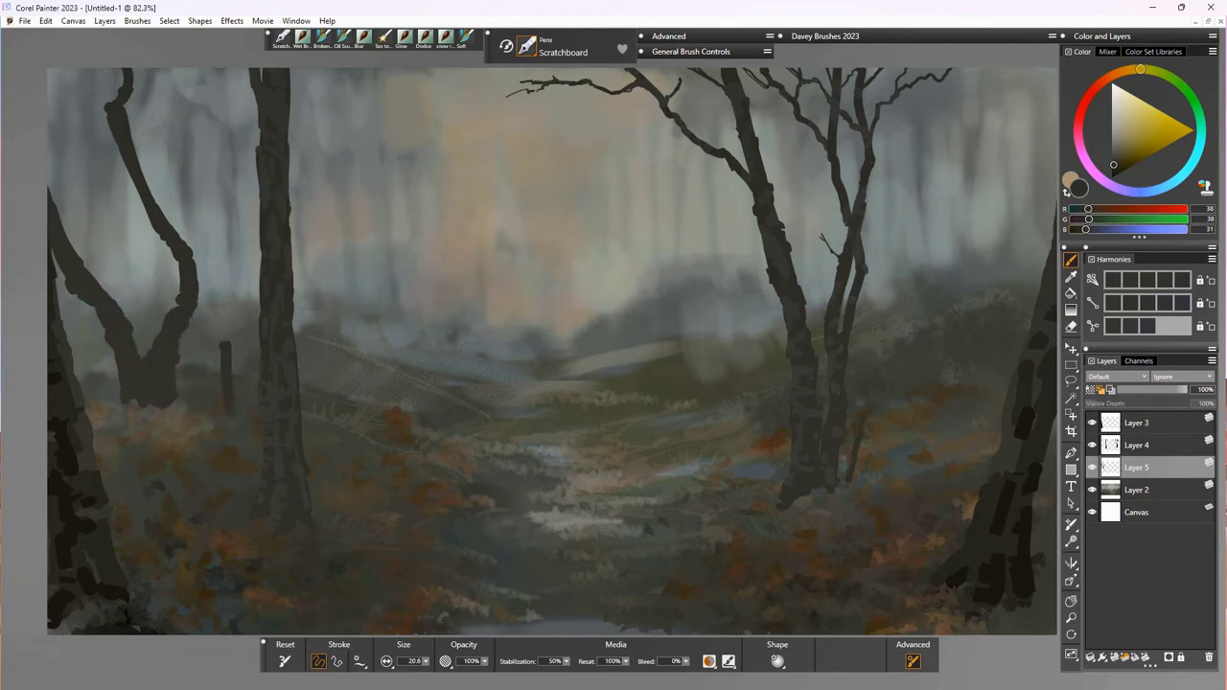
Step: Paint a slim curving tree beside the tall left trunk and add an upper limb to the forked tree, filling out its trunk
drag(228, 334, 252, 268)
mouse_move(228, 368)
mouse_down()
mouse_move(224, 330)
mouse_move(247, 266)
mouse_move(230, 69)
mouse_up()
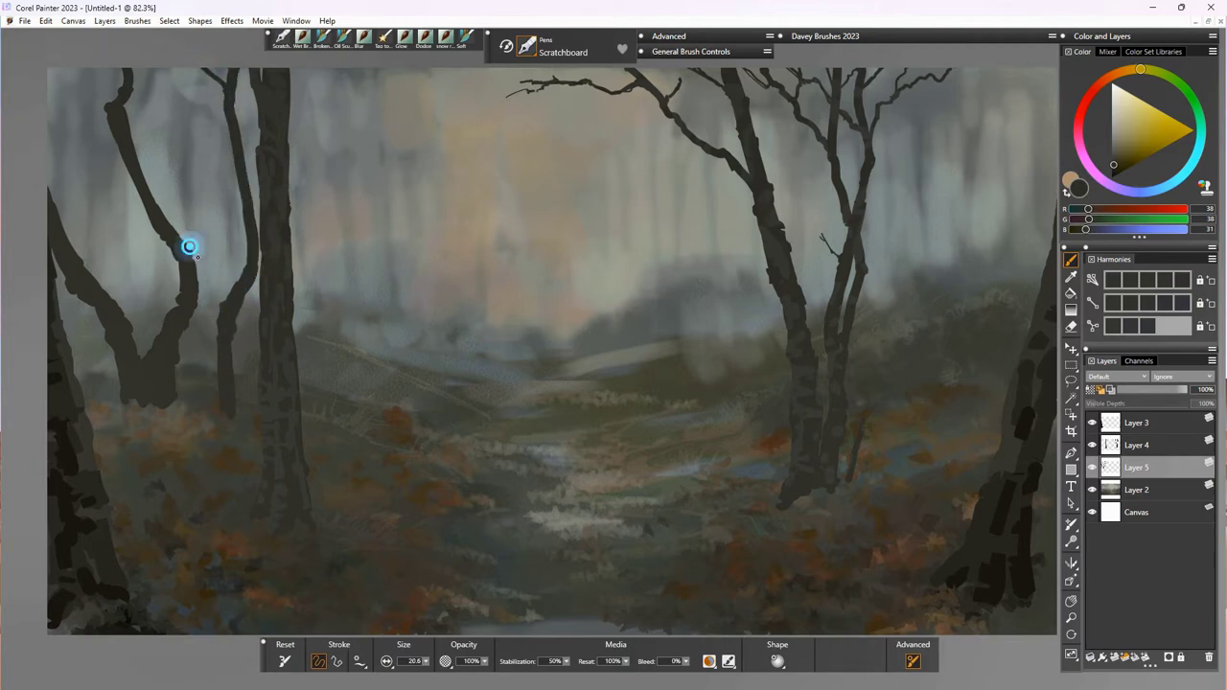
mouse_move(189, 244)
mouse_down()
mouse_move(192, 147)
mouse_move(283, 110)
mouse_up()
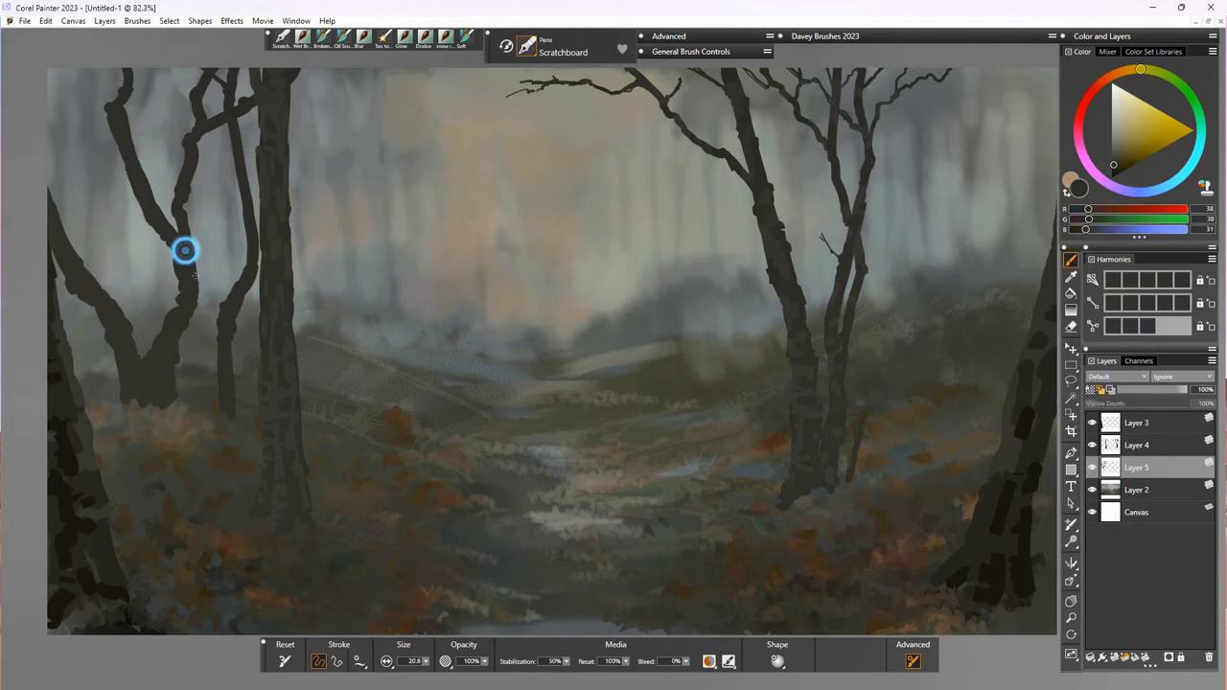
mouse_move(179, 280)
mouse_down()
mouse_move(169, 402)
mouse_move(242, 440)
mouse_up()
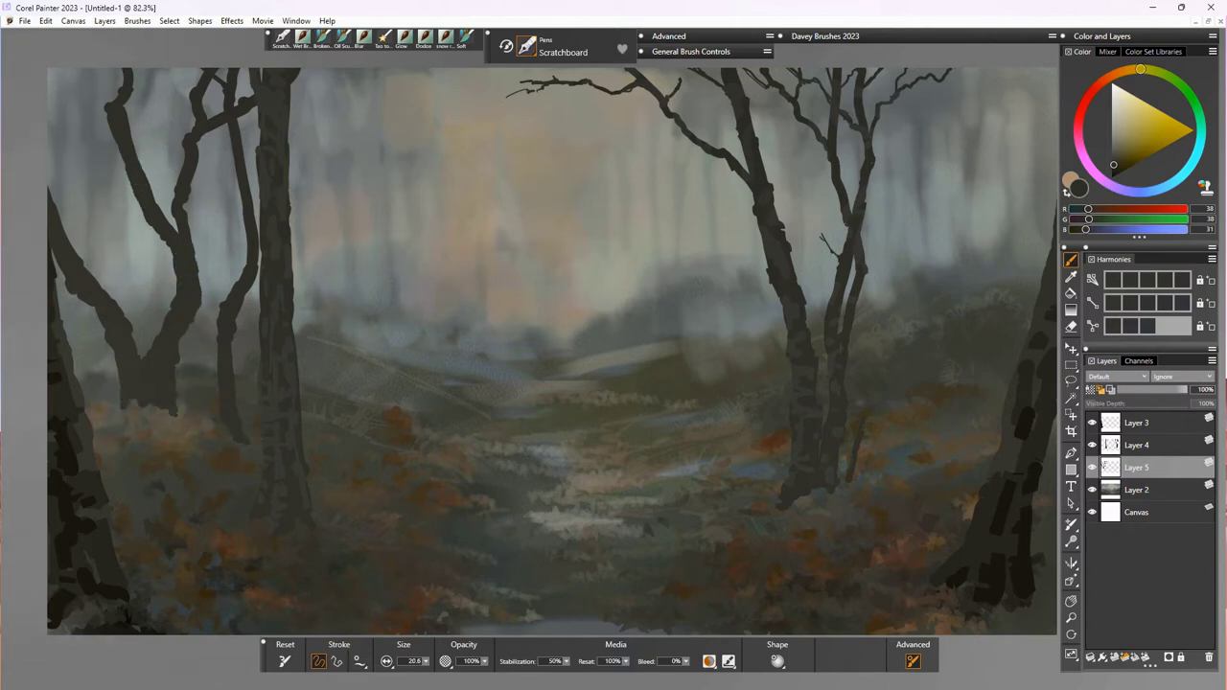
Step: Paint a branching tree on the right slope beside the edge trunk, adding thin upper branches at brush size 9.6 and a thickened base
mouse_move(974, 387)
mouse_down()
mouse_move(976, 265)
mouse_move(951, 167)
mouse_up()
mouse_move(978, 257)
mouse_down()
mouse_move(992, 242)
mouse_move(1009, 69)
mouse_up()
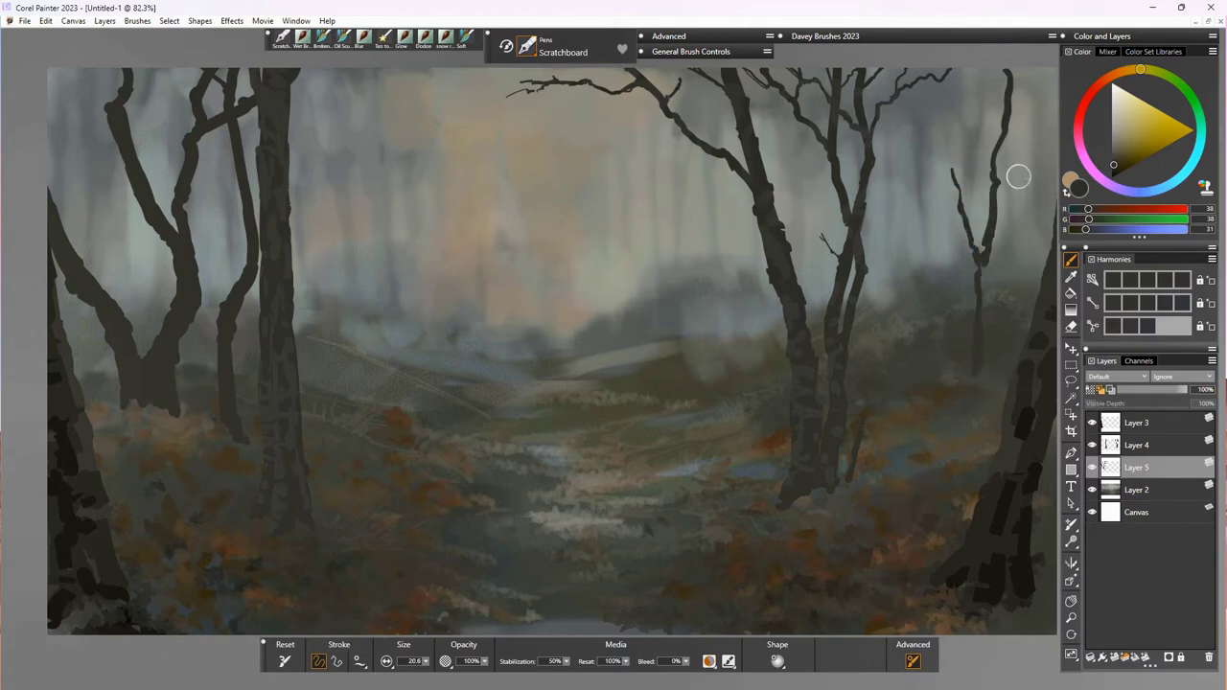
drag(1031, 139, 989, 249)
mouse_move(998, 179)
mouse_down()
mouse_move(1056, 135)
mouse_move(1056, 91)
mouse_move(1040, 70)
mouse_up()
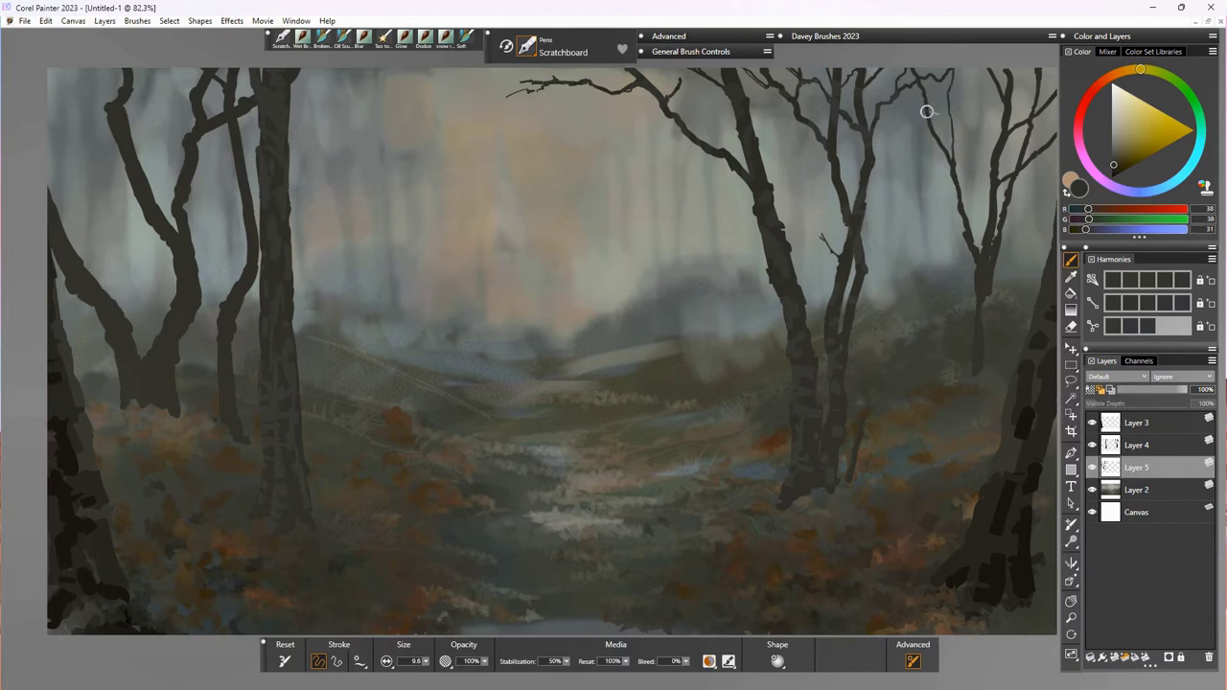
drag(969, 238, 978, 273)
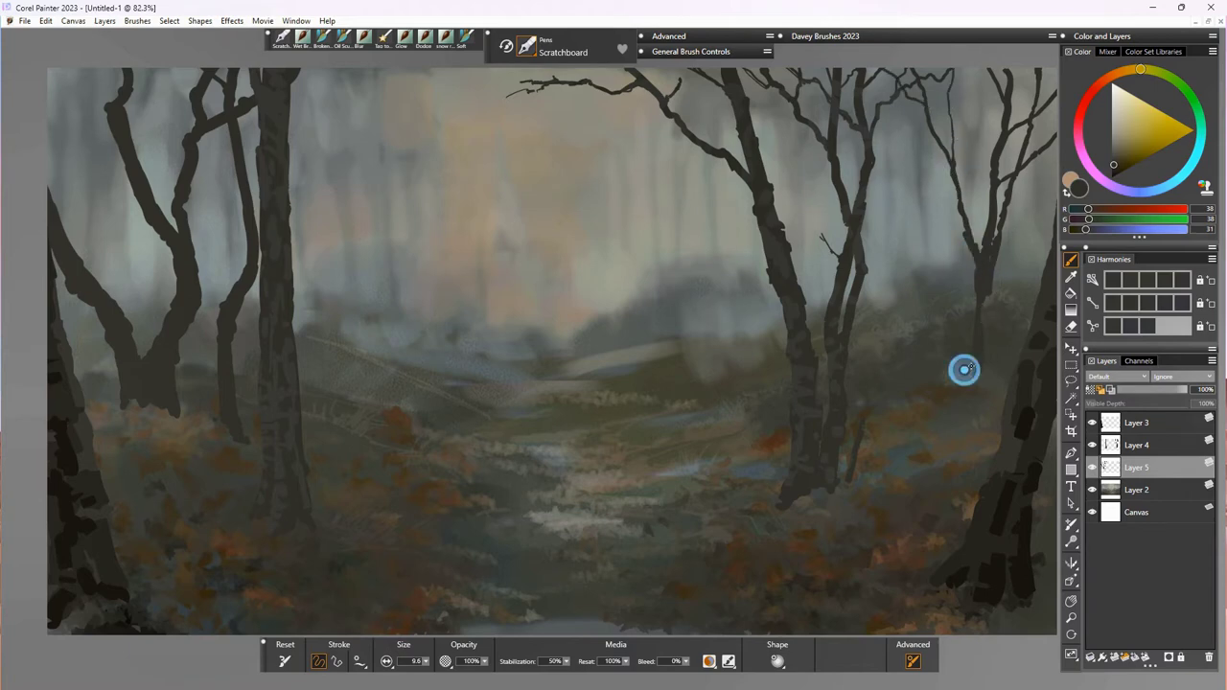
drag(965, 370, 977, 266)
mouse_move(998, 280)
mouse_down()
mouse_move(986, 312)
mouse_move(961, 217)
mouse_move(992, 269)
mouse_up()
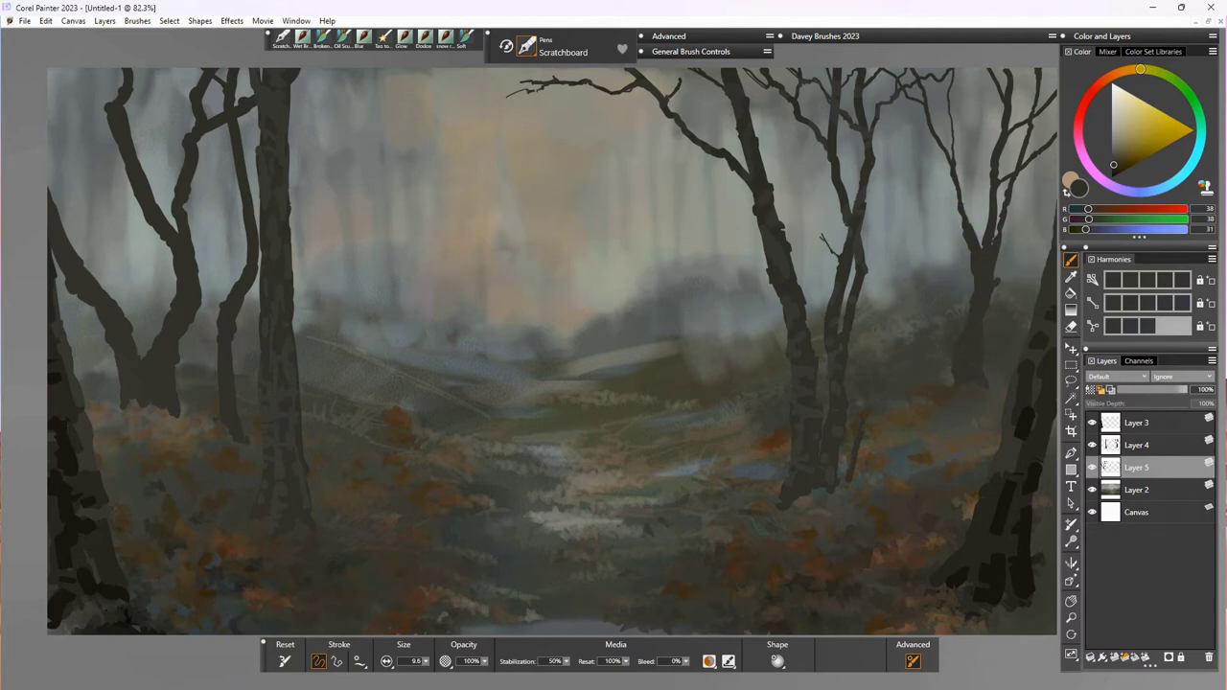
Step: Add another layer directly above Layer 2 and paint a thin forked tree with fine upper branches just right of the tall left trunk
key(ctrl+shift+n)
mouse_move(326, 315)
mouse_down()
mouse_move(330, 383)
mouse_move(346, 115)
mouse_move(330, 287)
mouse_up()
drag(335, 391, 329, 267)
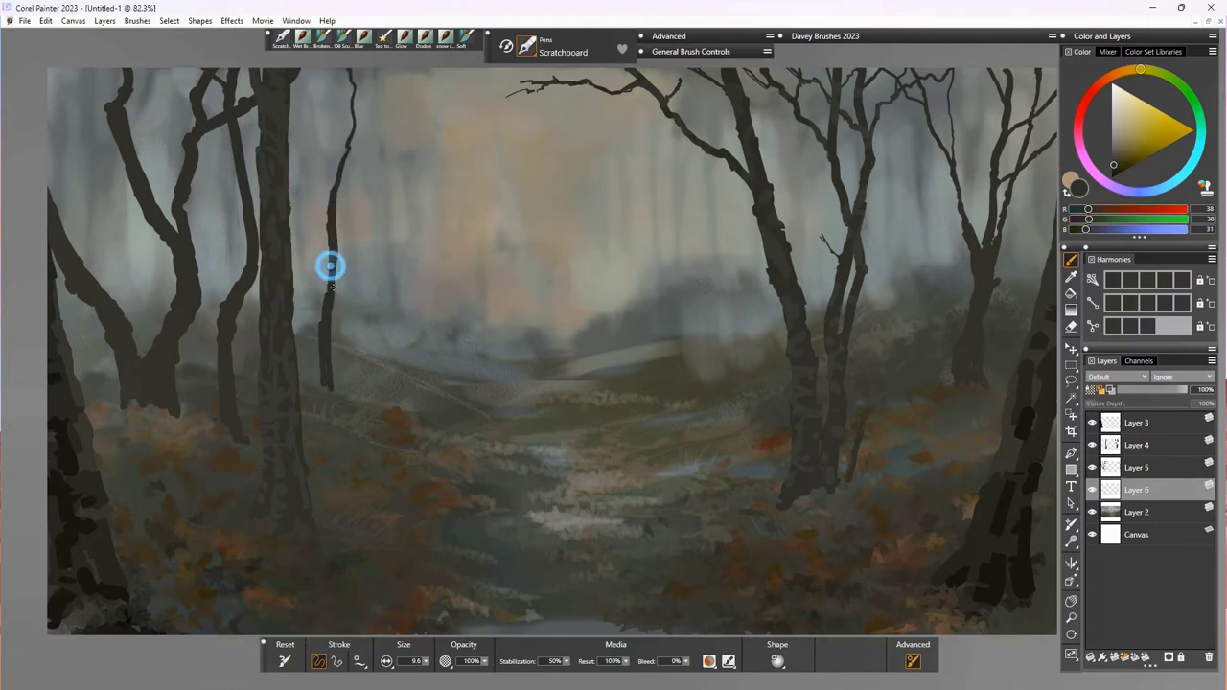
mouse_move(324, 69)
mouse_down()
mouse_move(327, 202)
mouse_move(320, 78)
mouse_move(321, 97)
mouse_up()
drag(336, 70, 349, 152)
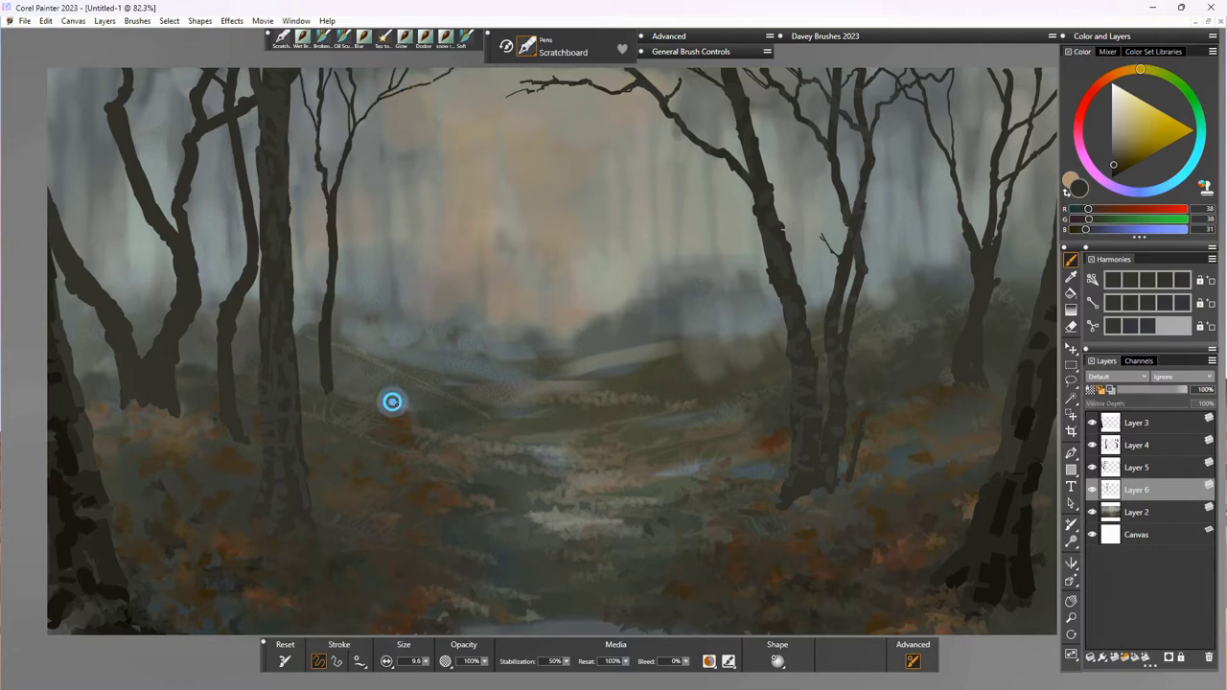
Step: Paint a leaning tree on the left bank of the path, thicken its trunk and extend thin side branches to the left
drag(393, 403, 396, 396)
drag(392, 324, 354, 70)
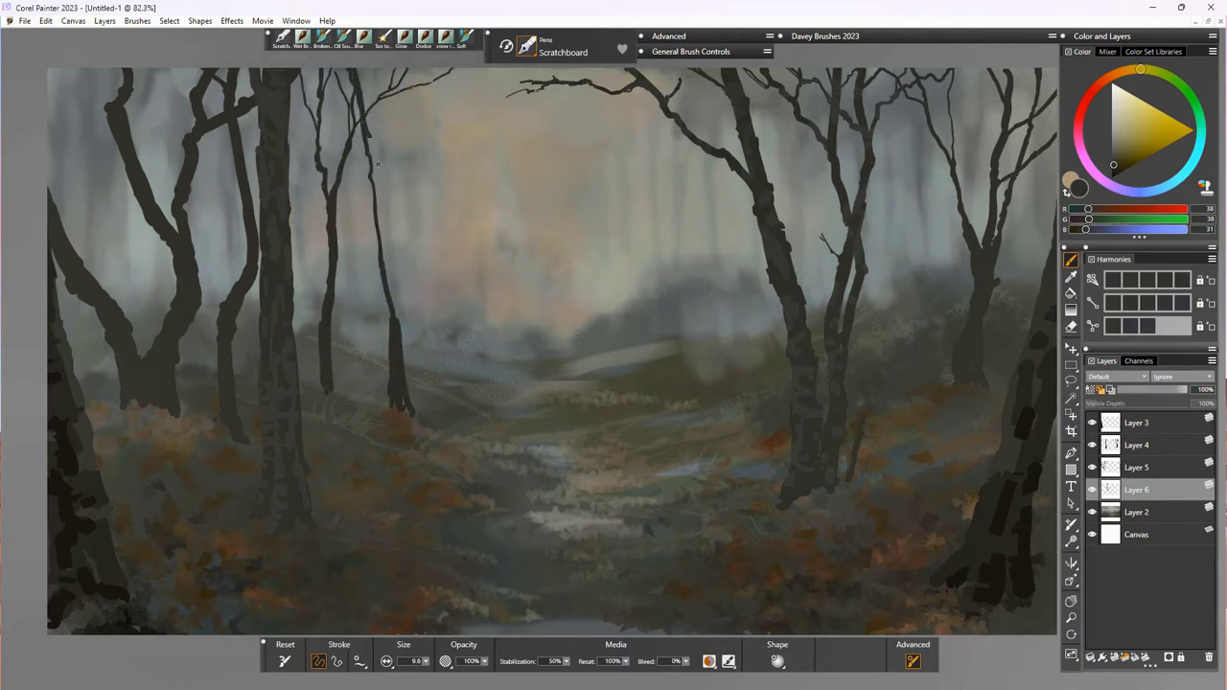
drag(369, 141, 397, 335)
drag(382, 245, 401, 329)
drag(386, 205, 356, 99)
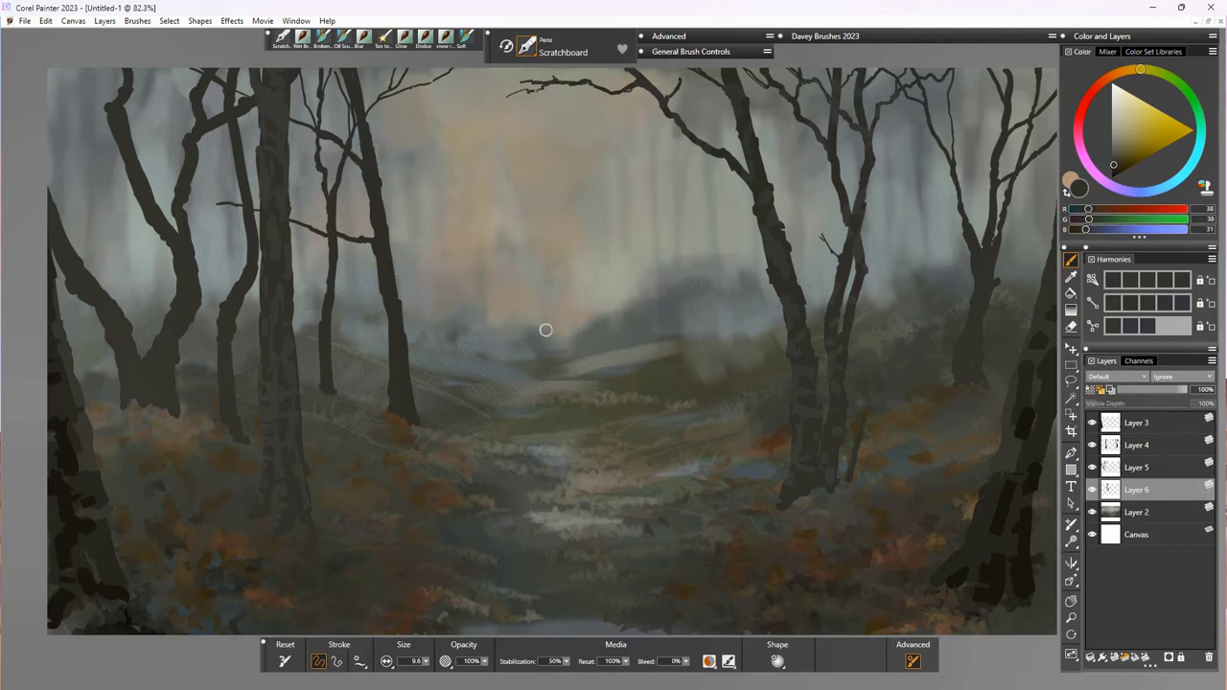
Step: Paint a small bare sapling beside the leaning tree and thicken the lower trunk of the thin forked tree
drag(438, 397, 435, 288)
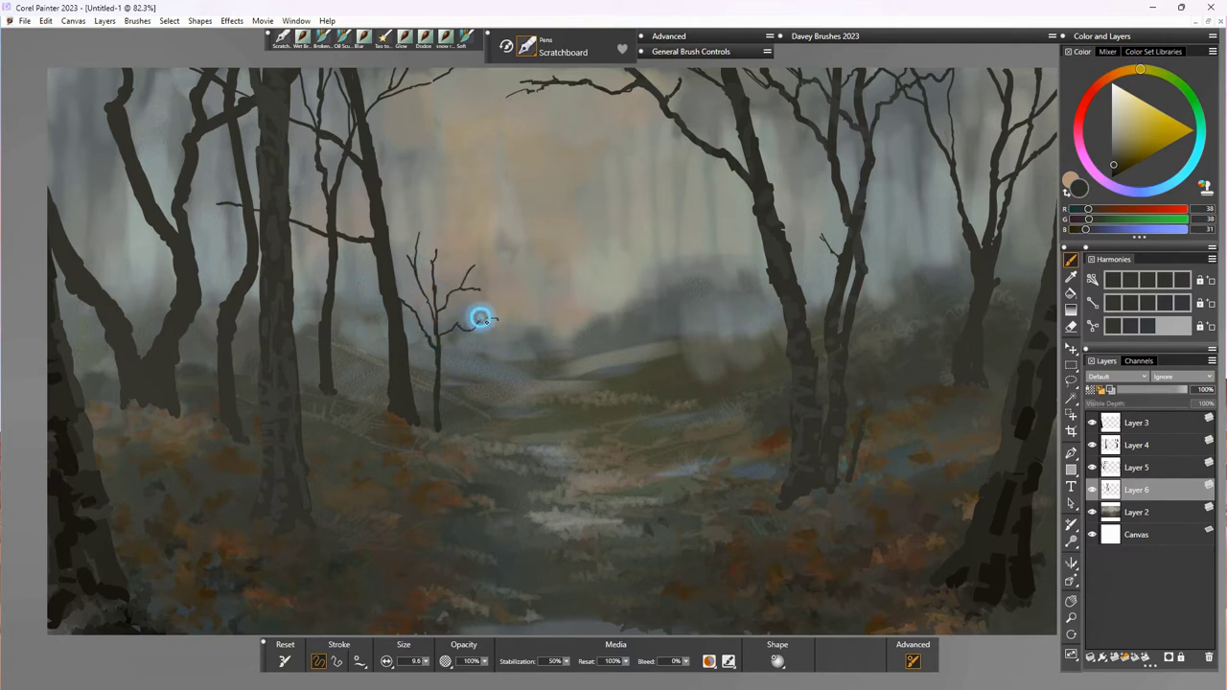
drag(437, 421, 444, 378)
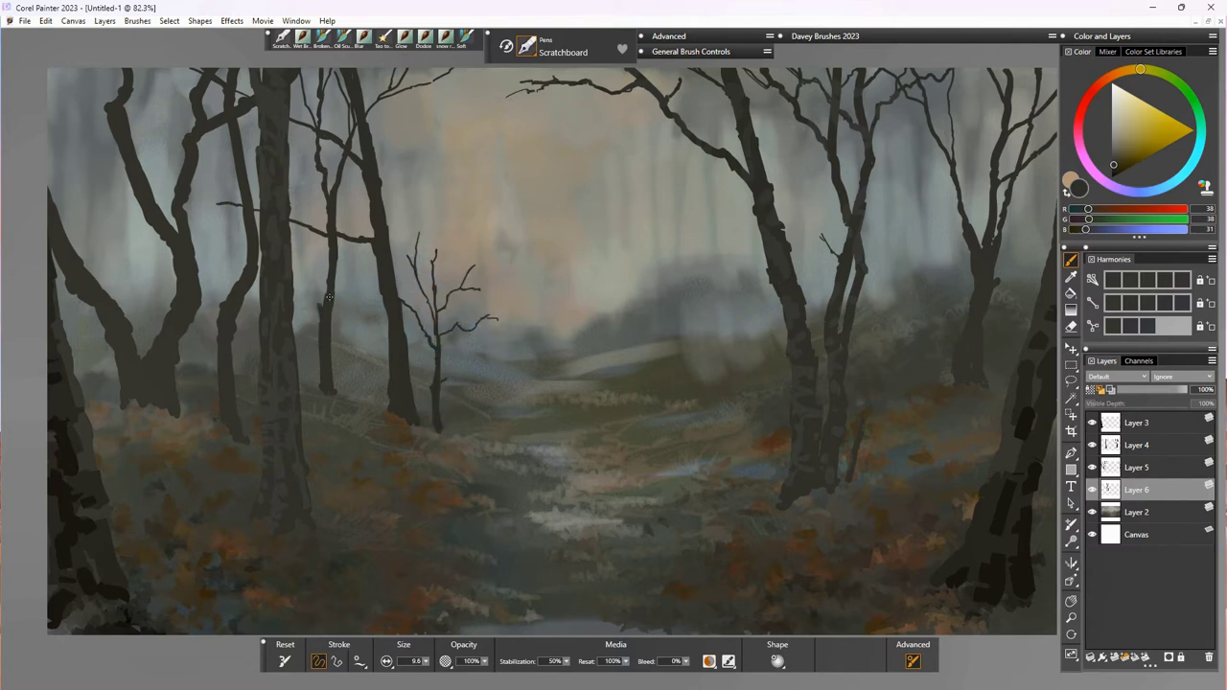
drag(319, 377, 329, 332)
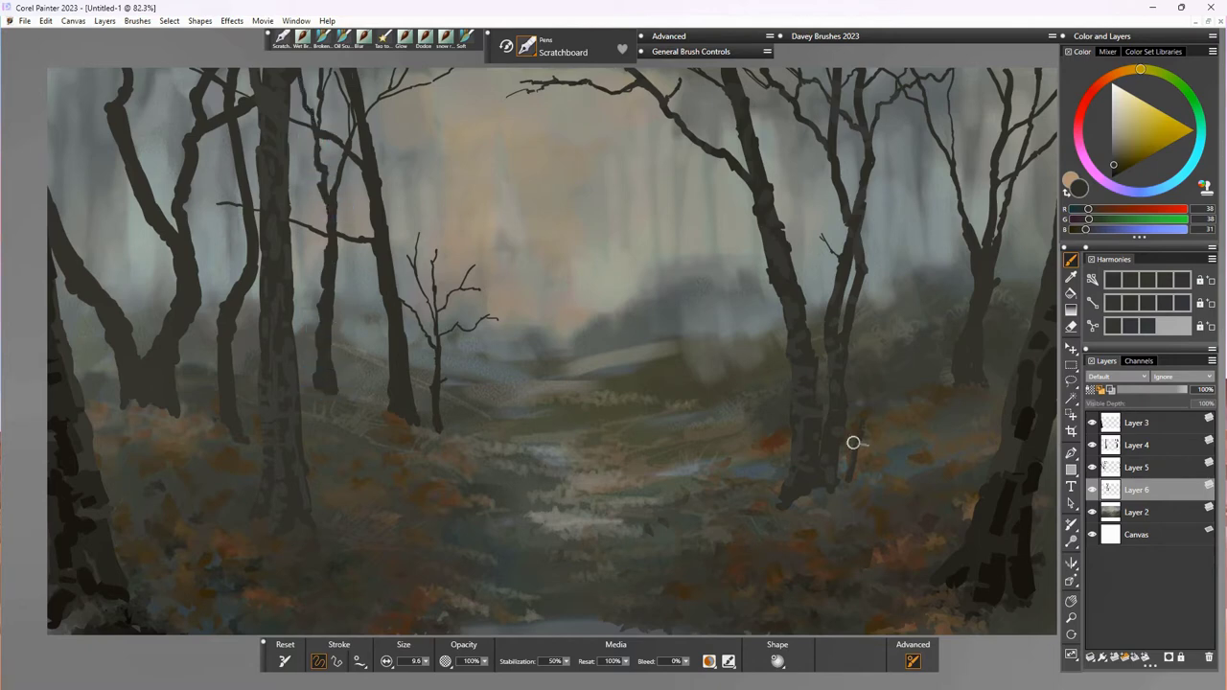
Step: Paint a forked tree with thin upper branches on the right bank of the path and thicken its trunk
drag(660, 428, 671, 376)
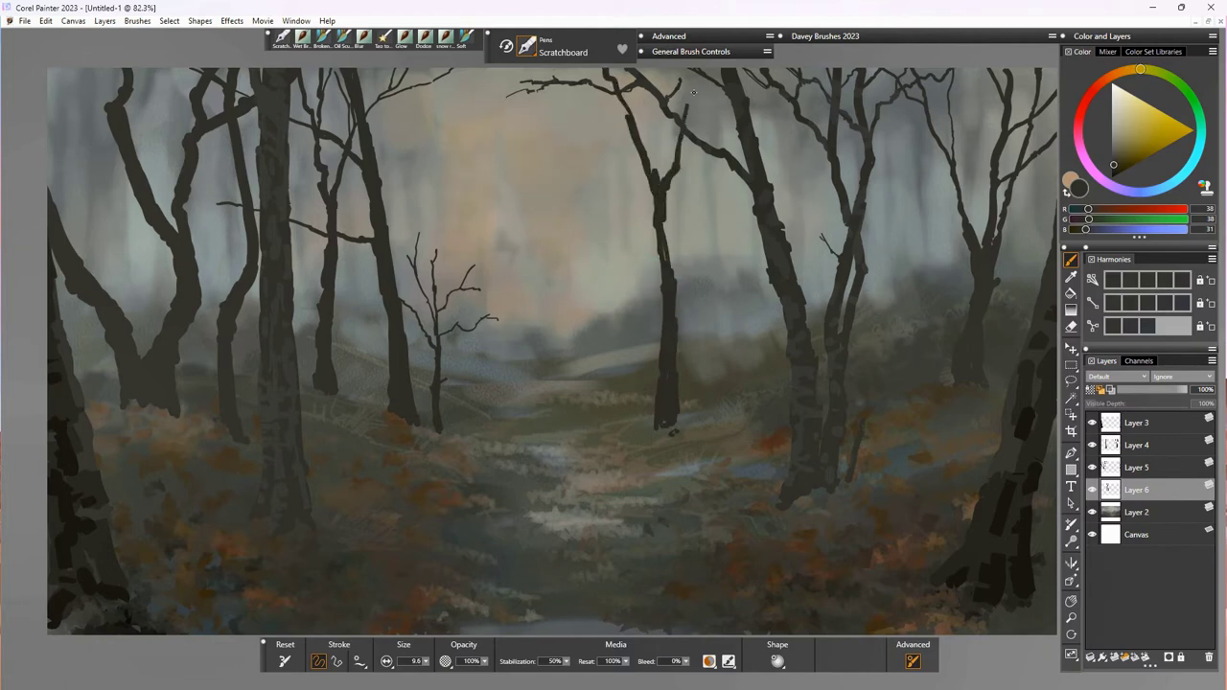
drag(670, 171, 662, 231)
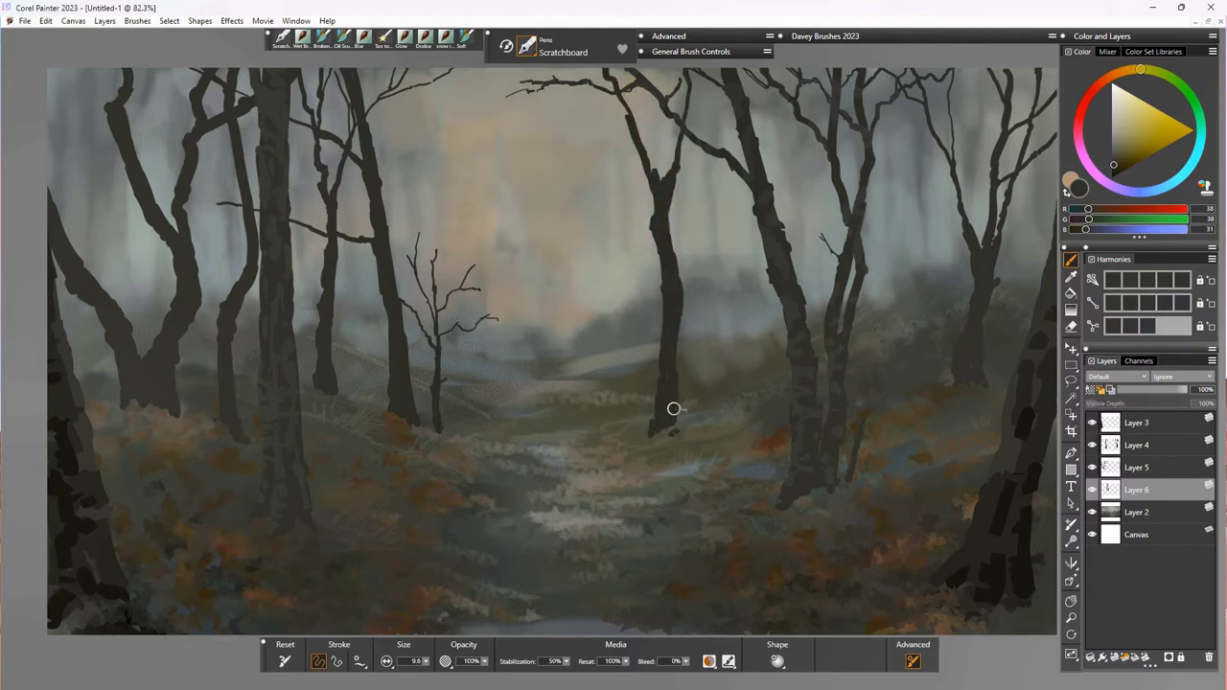
Step: Thicken the lower trunk of the forked tree on the right bank and add a new layer directly above Layer 2
mouse_move(674, 409)
mouse_down()
mouse_move(678, 320)
mouse_move(663, 375)
mouse_move(664, 359)
mouse_move(664, 265)
mouse_up()
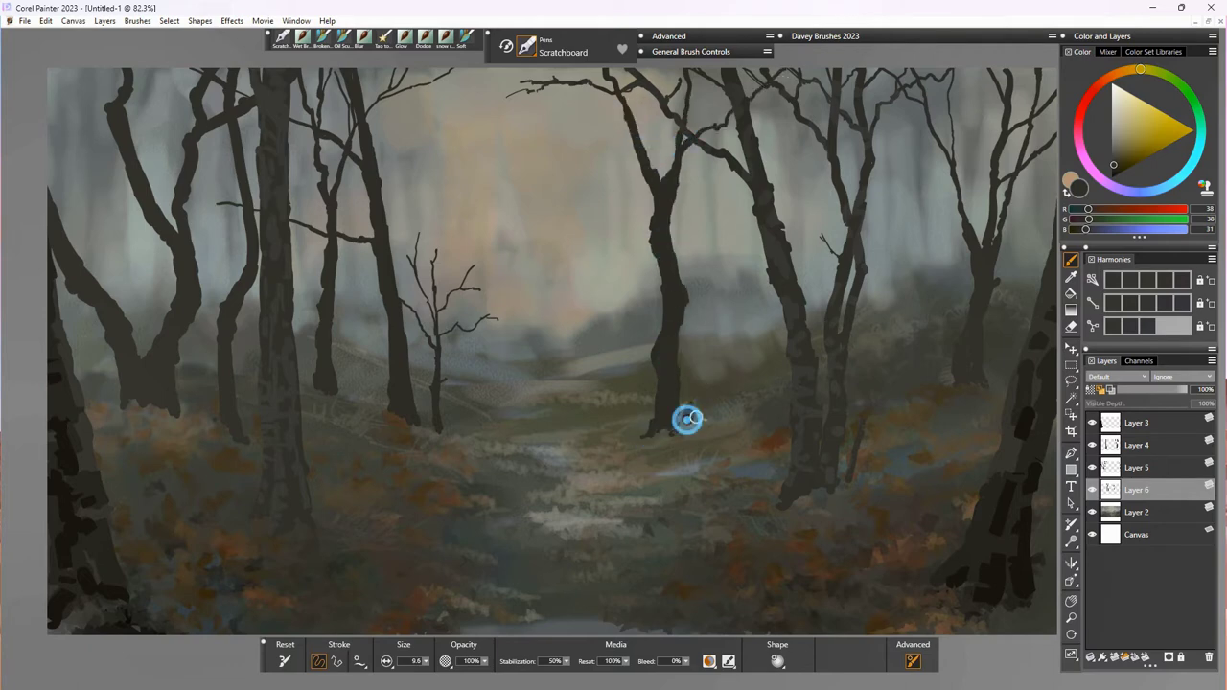
click(1135, 515)
click(1115, 656)
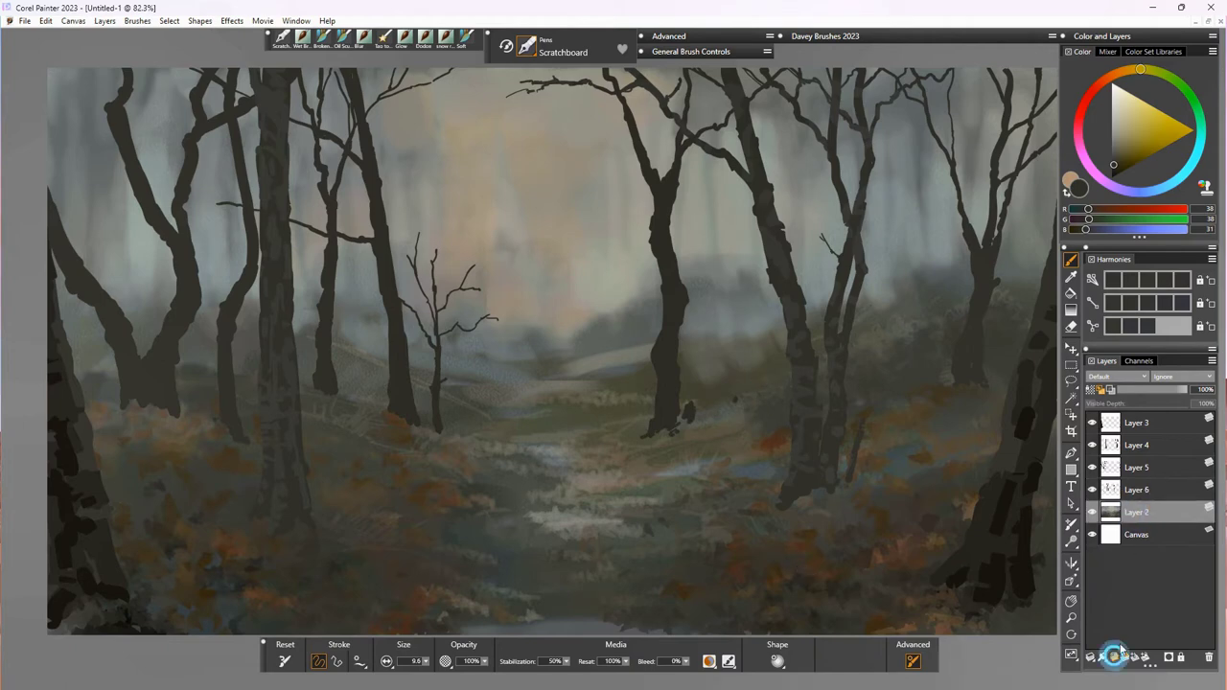
Step: Duplicate the tree layers Layer 6 and Layer 5, and merge one copy of each into a single layer beneath the others
click(1138, 489)
key(ctrl+v)
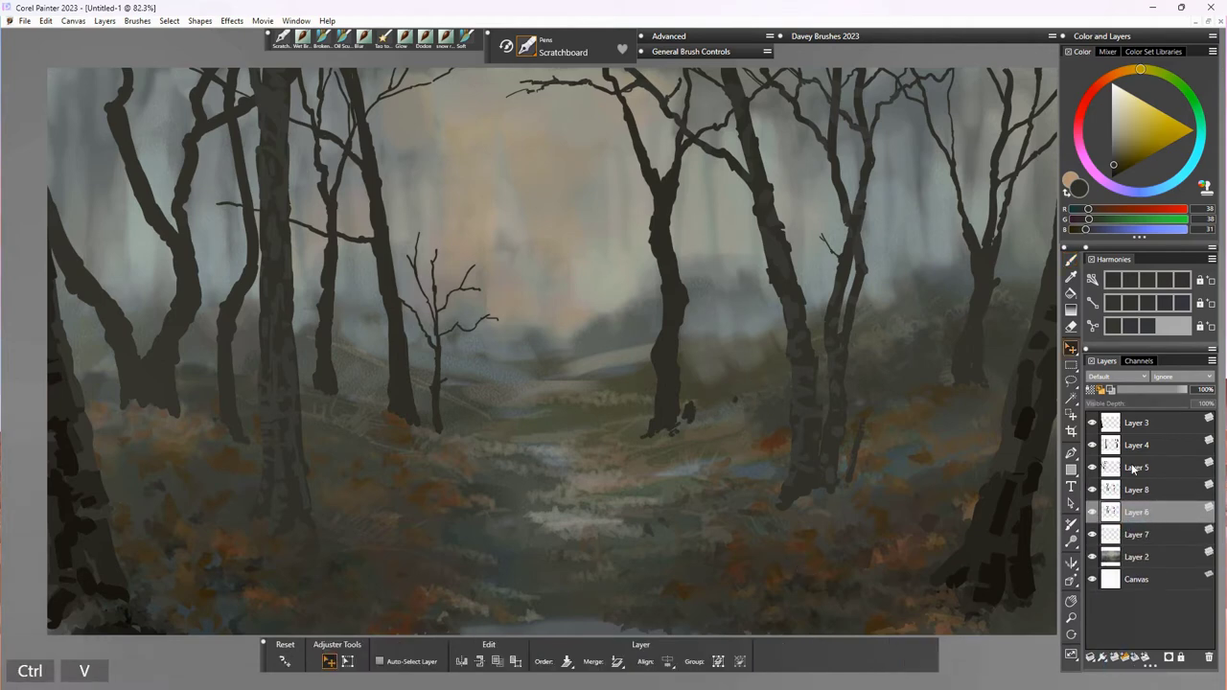
key(ctrl+v)
key(ctrl+e)
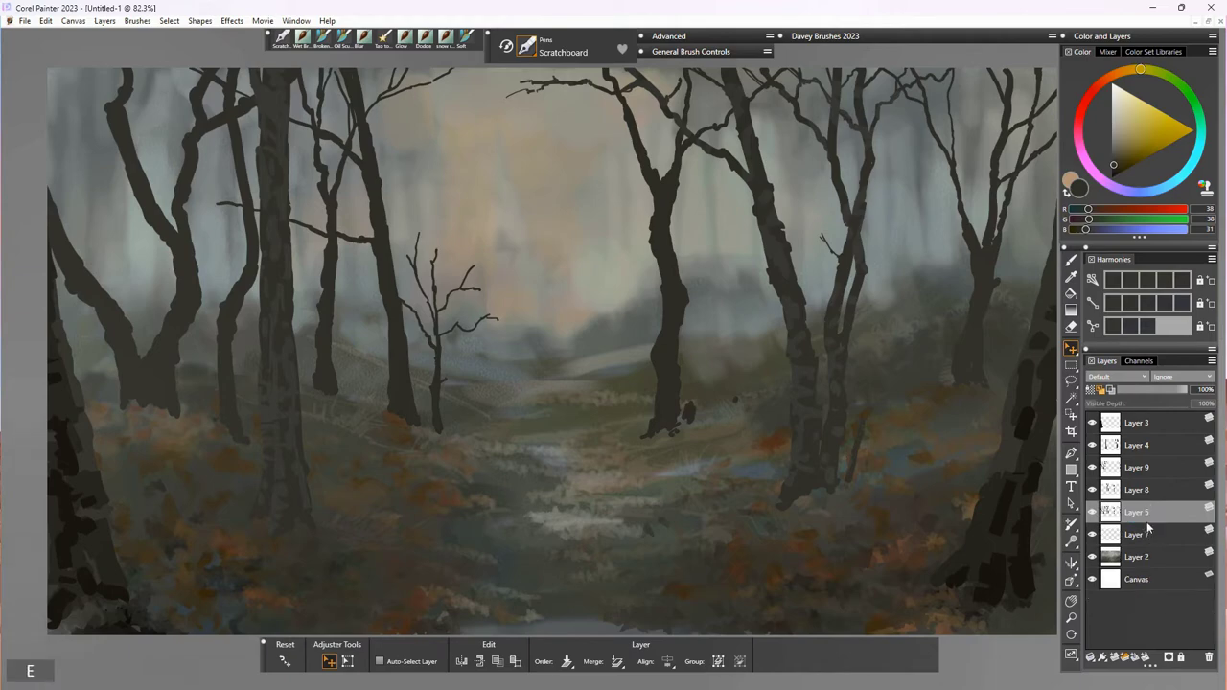
Step: Scale the merged tree layer down, shift it over the valley and stretch it slightly taller
click(348, 662)
drag(39, 248, 312, 252)
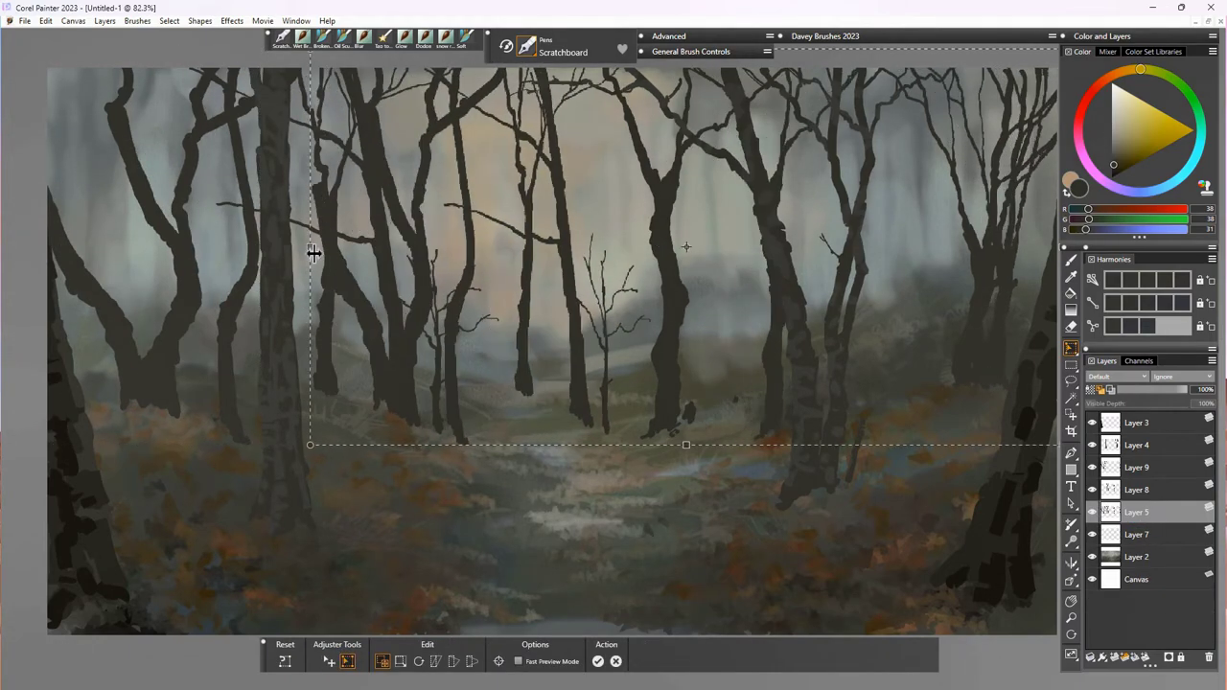
drag(875, 393, 717, 389)
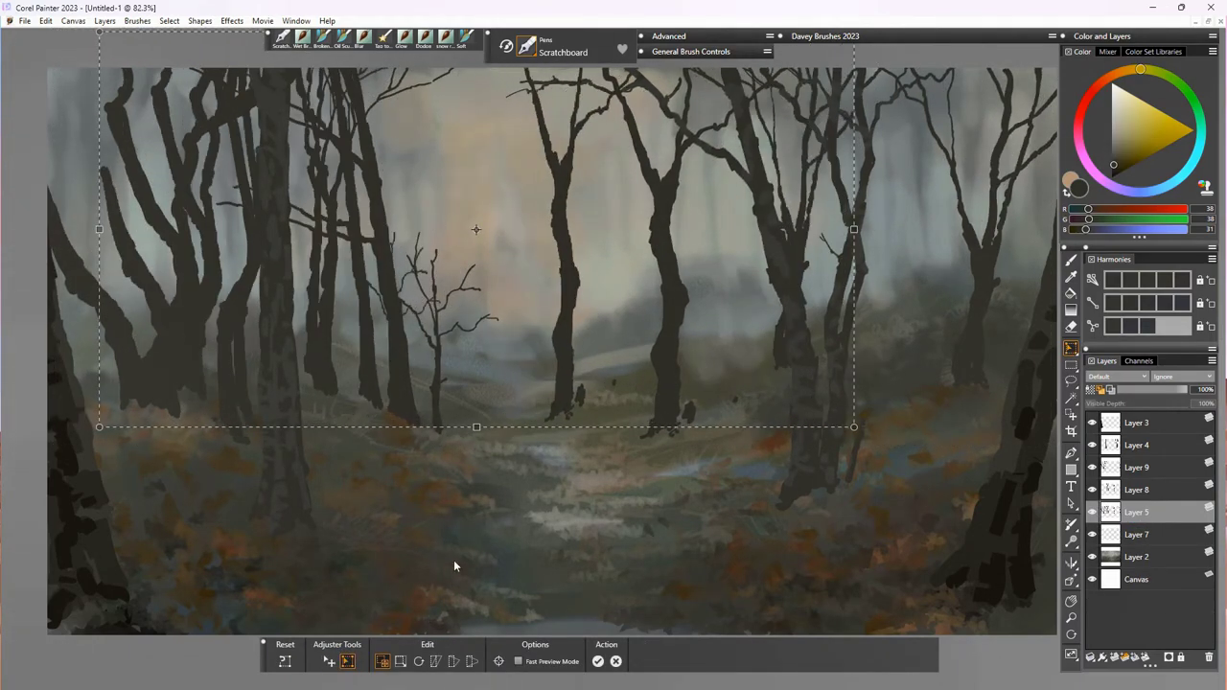
drag(477, 426, 478, 481)
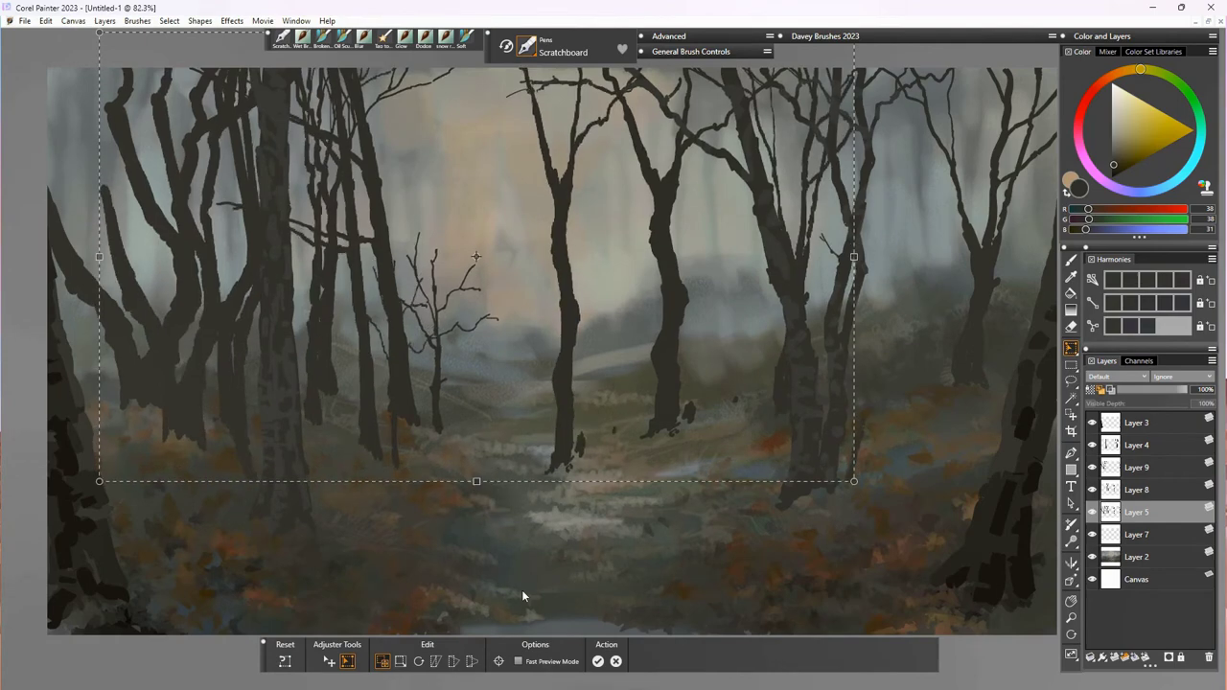
key(Return)
Step: Mirror the copied trees horizontally, move them up toward the right bank and skew them from their left edge
drag(406, 443, 904, 354)
click(347, 662)
click(436, 662)
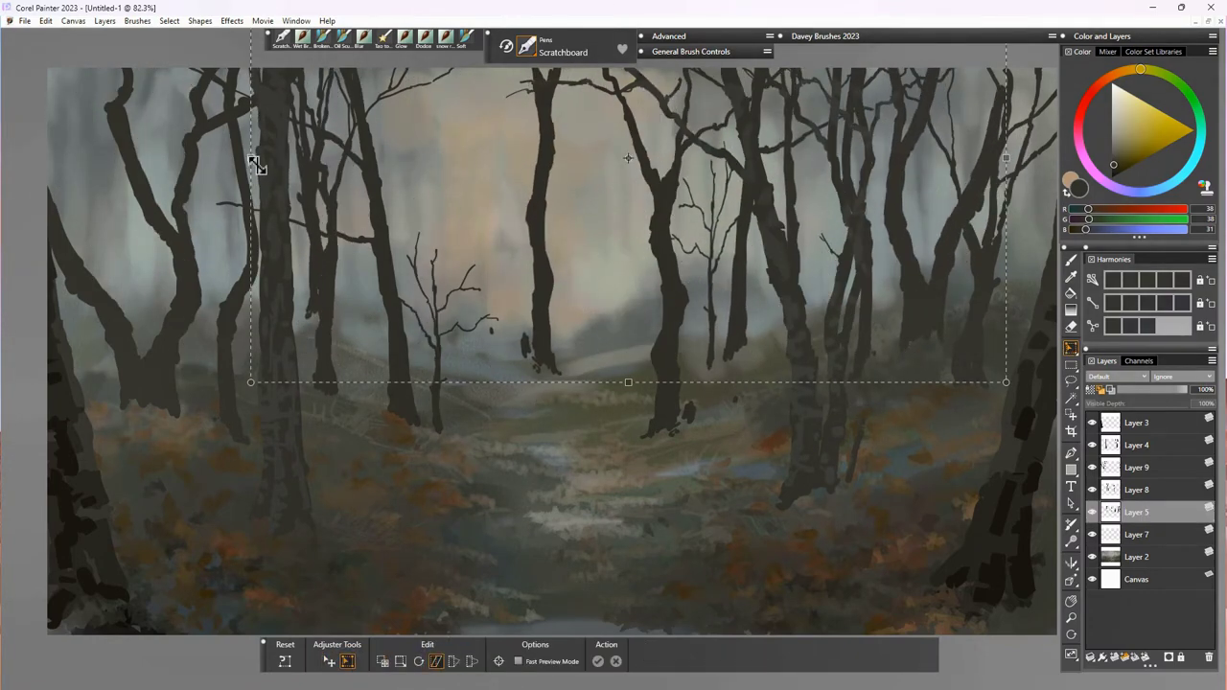
drag(251, 157, 294, 194)
key(Return)
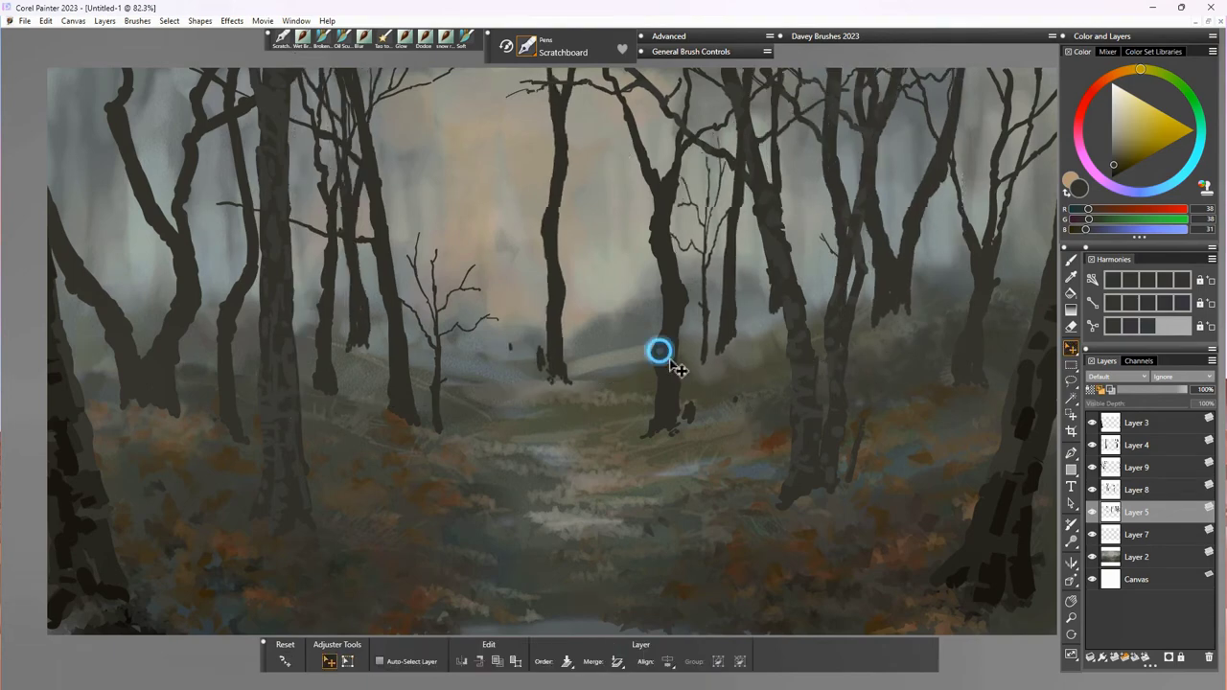
Step: Narrow the copied trees from their left edge and reposition them behind the trees on the right bank
drag(777, 379, 792, 399)
key(ctrl+t)
drag(426, 173, 537, 181)
key(Return)
drag(890, 364, 851, 366)
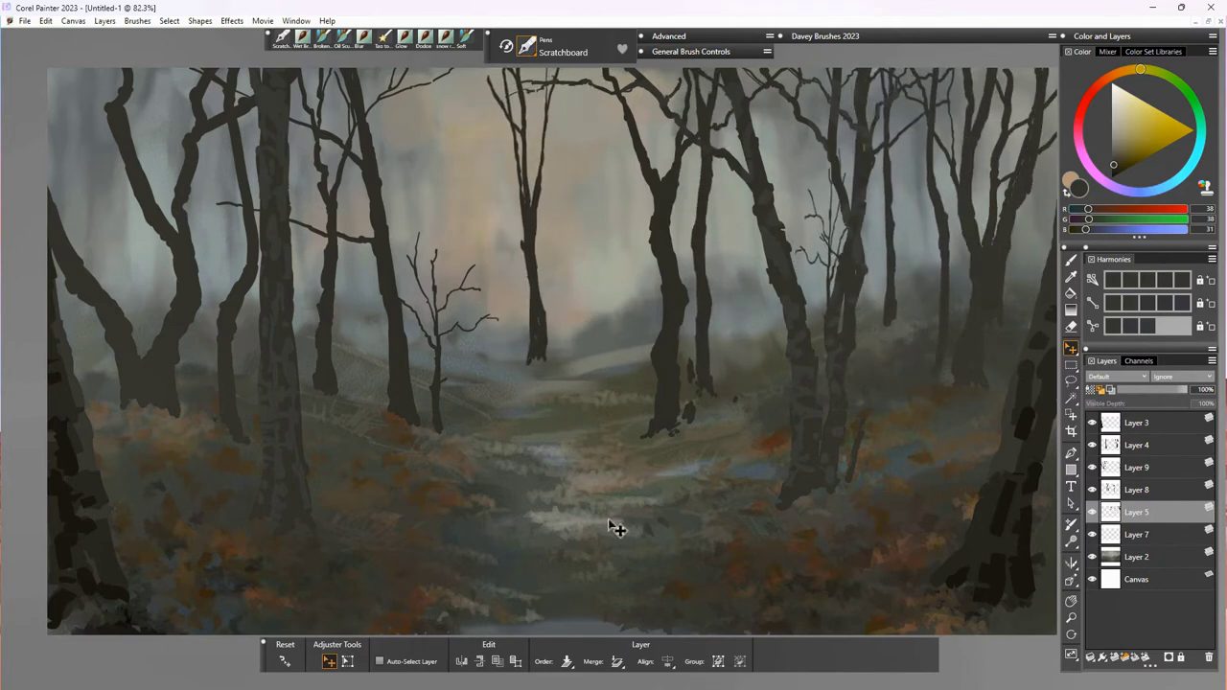
Step: Skew the copied trees so their left side drops toward the path, and settle them in place
key(ctrl+t)
click(436, 662)
drag(485, 162, 486, 220)
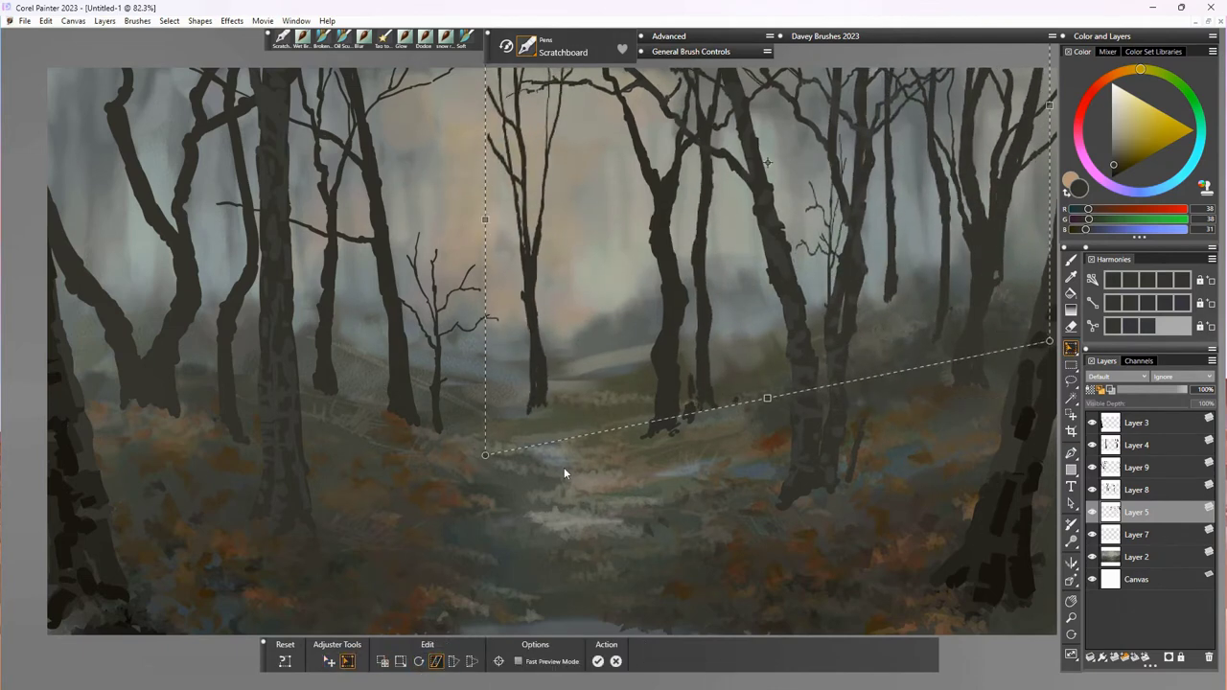
key(Return)
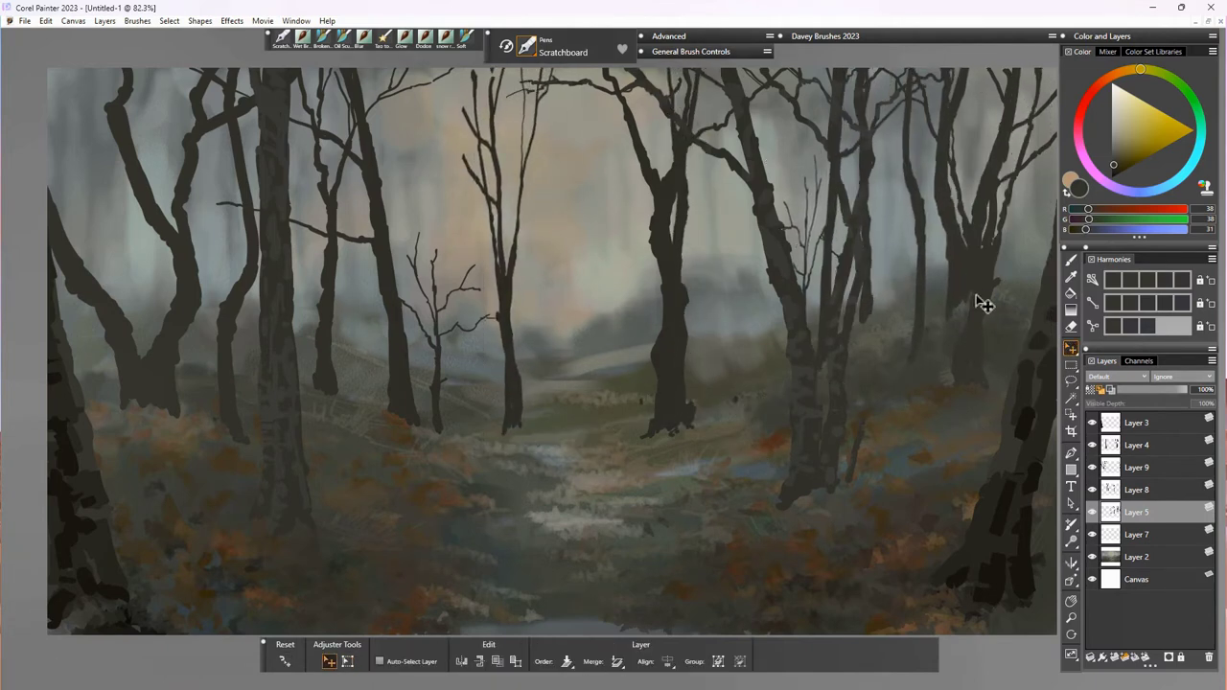
Step: Lasso the isolated forked tree beside the path and move it behind the leaning trunk on the right bank
key(n)
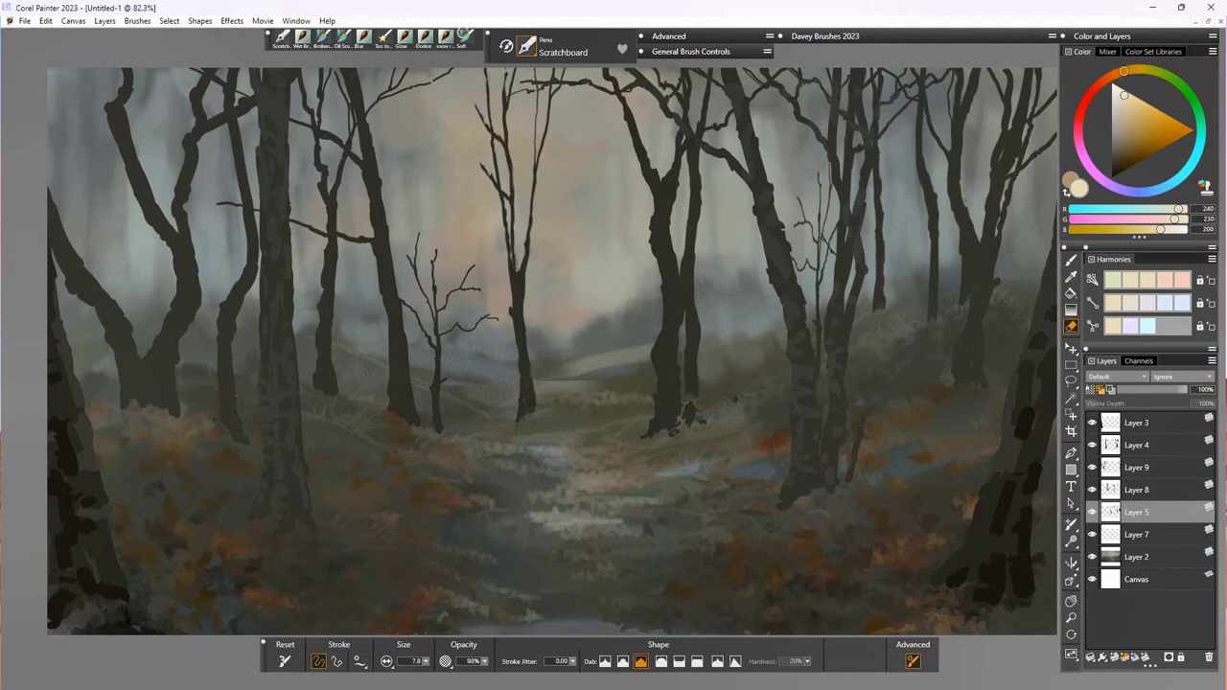
click(1071, 349)
click(1071, 381)
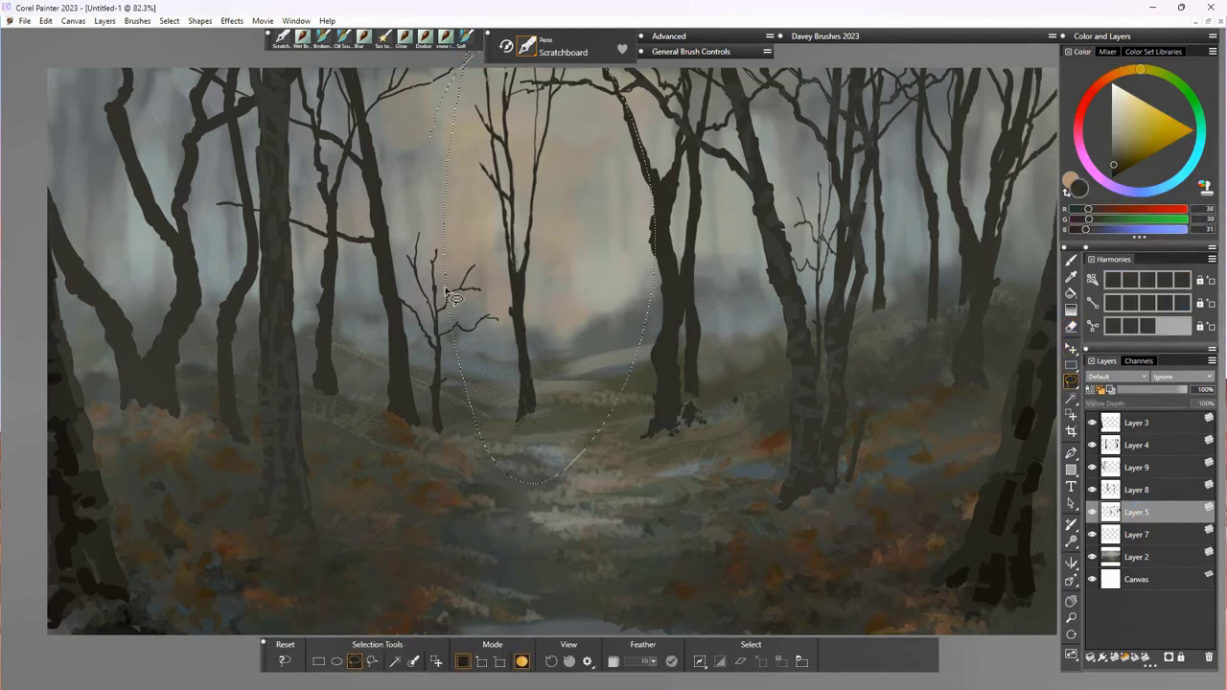
drag(428, 153, 466, 61)
click(1072, 351)
click(1071, 348)
drag(575, 429, 795, 397)
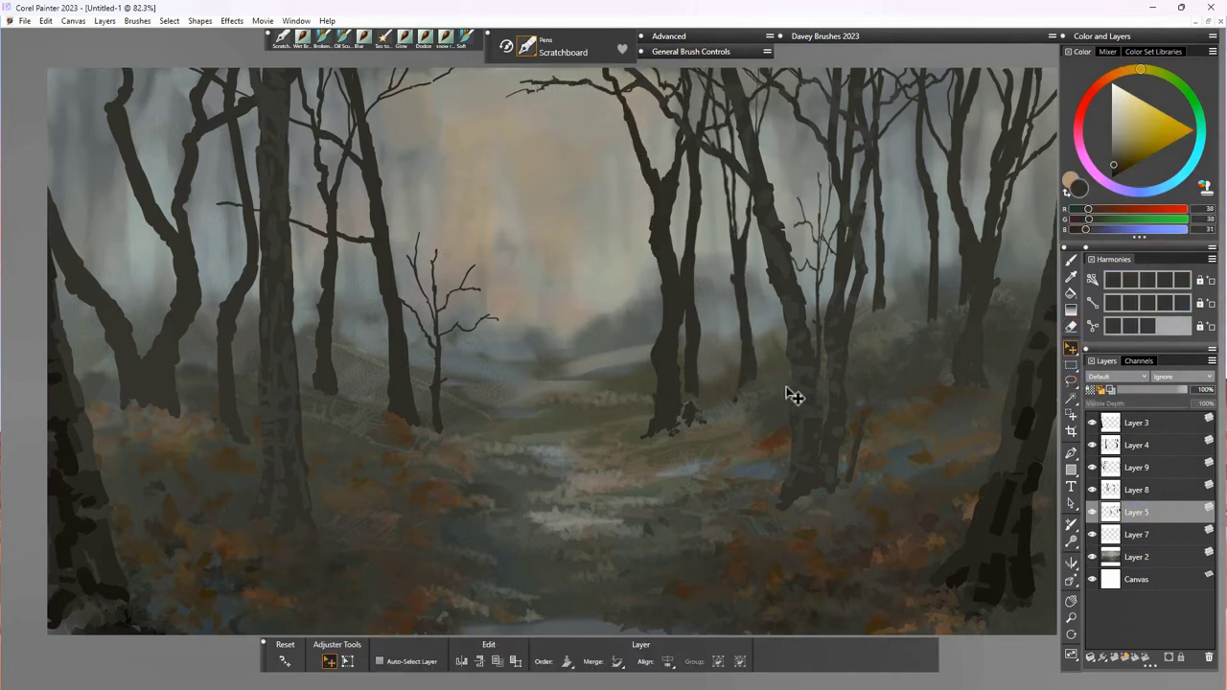
Step: Paste two copies of the small forked tree and place them at the far right of the wood
key(ctrl+c)
key(ctrl+v)
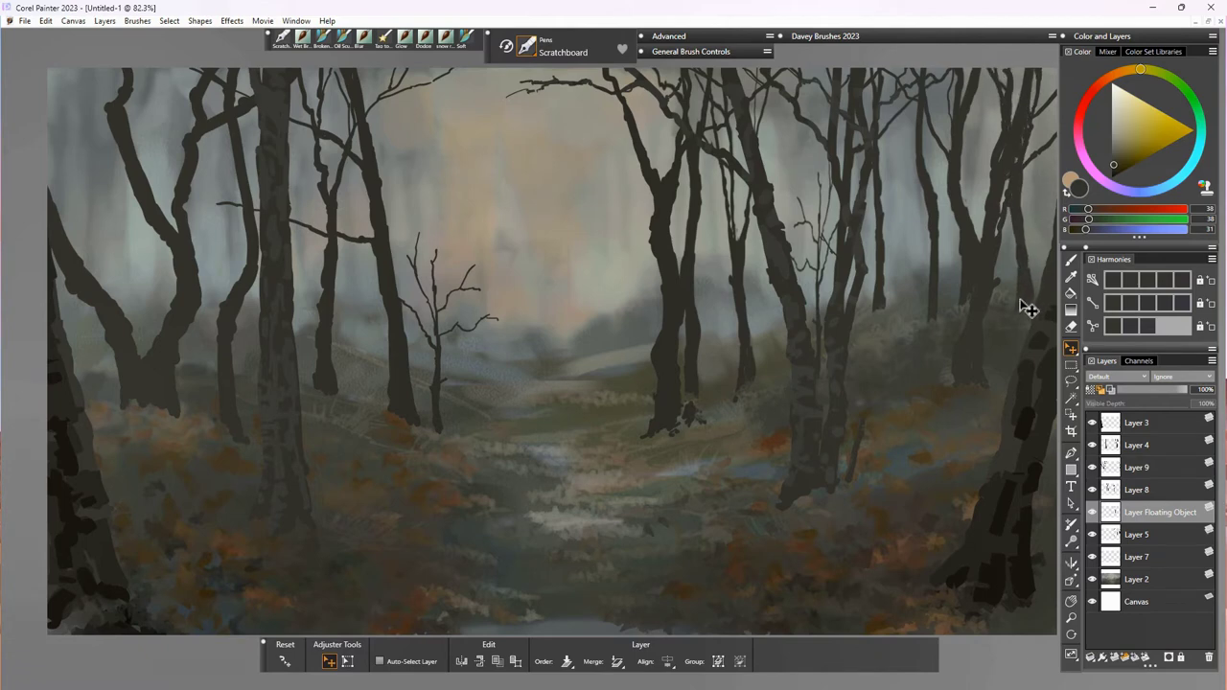
key(ctrl+c)
key(ctrl+v)
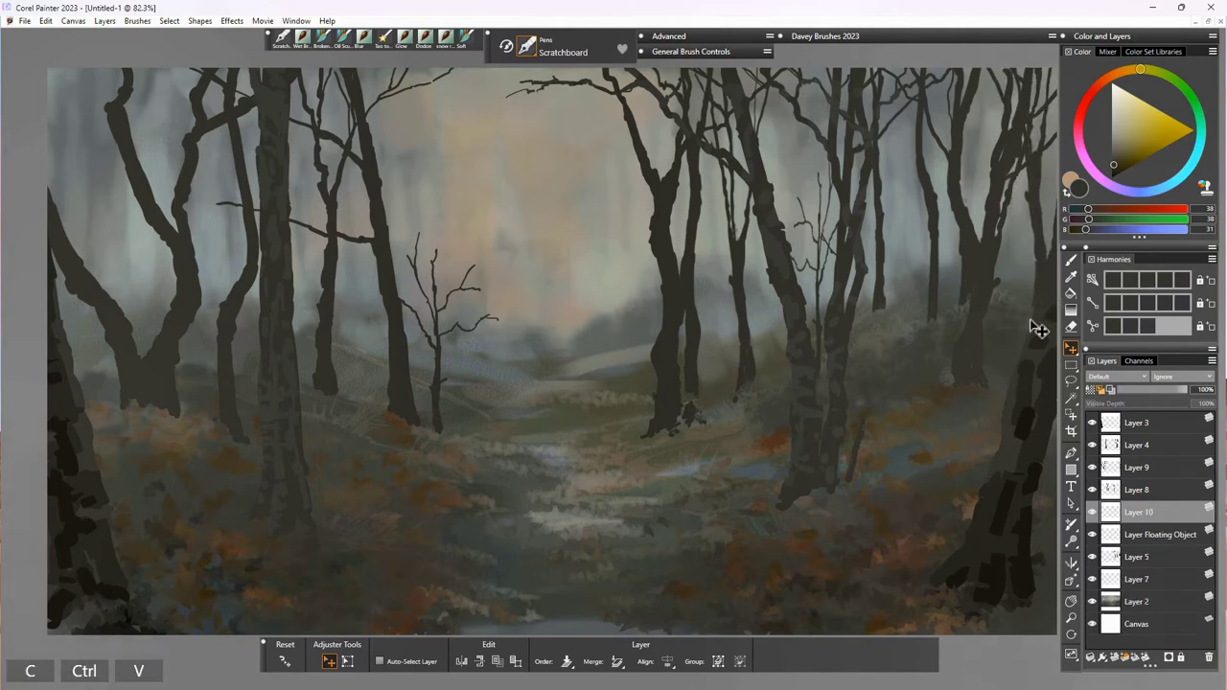
Step: Move one tree copy to the far left, then paste another, mirror it horizontally and place it behind the left bank's trunks
drag(1036, 329, 178, 331)
key(ctrl+c)
key(ctrl+v)
click(461, 662)
drag(197, 276, 372, 313)
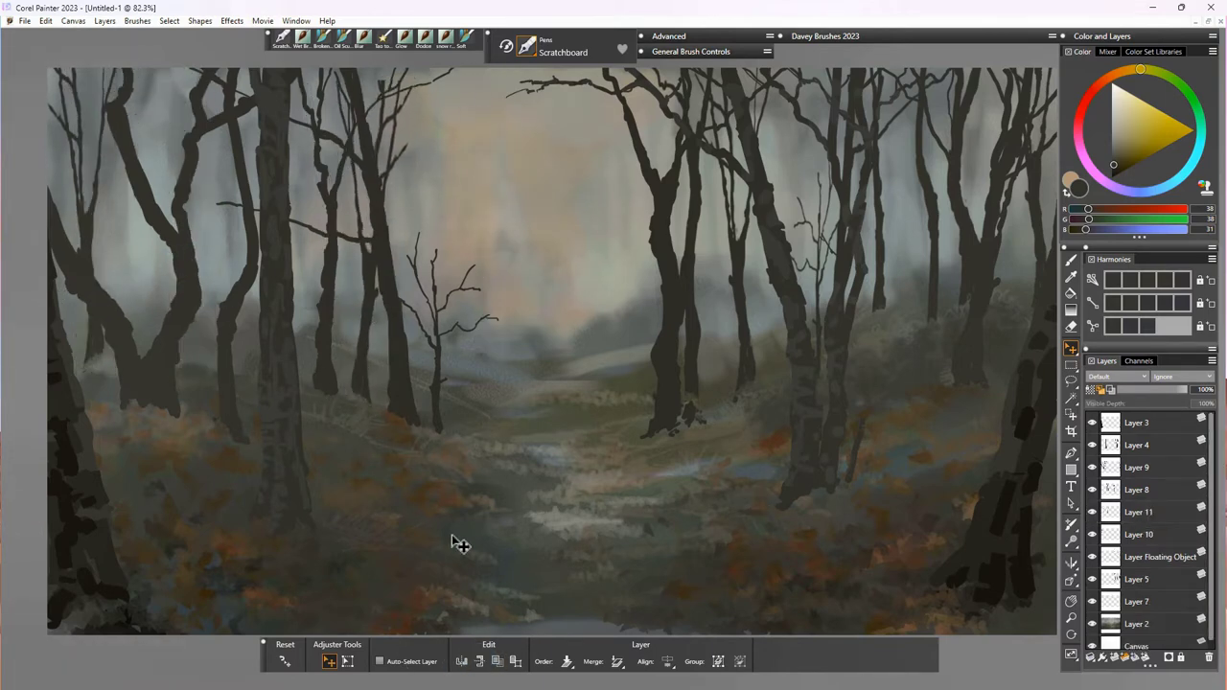
Step: Resize the mirrored tree copy so its base sits higher and farther back on the left bank
key(ctrl+alt+t)
drag(413, 414, 379, 367)
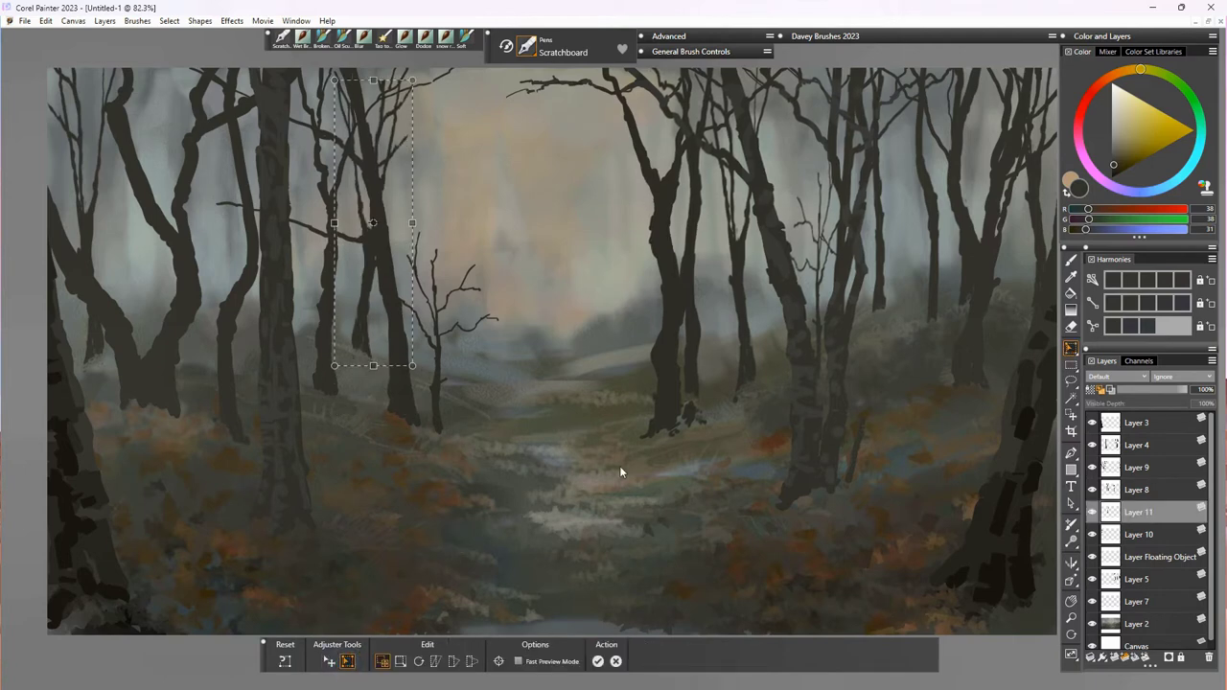
key(Return)
key(n)
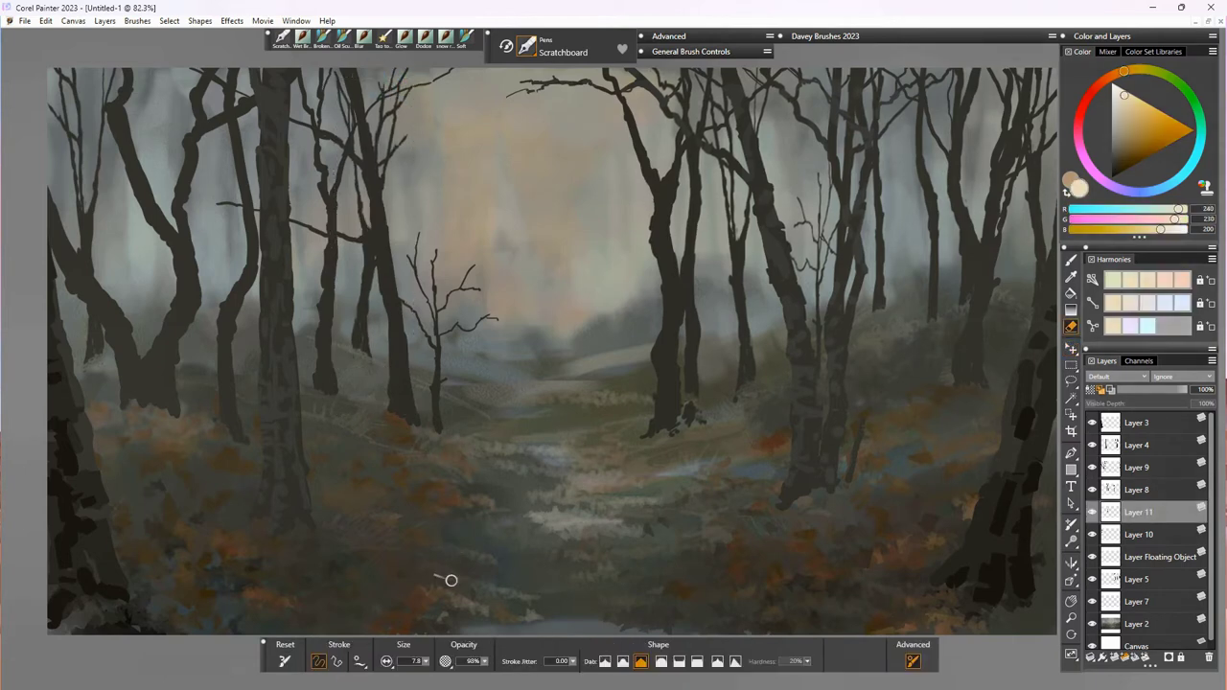
Step: Merge the pasted tree copies, Layer 11, Layer 10 and the floating object, down into Layer 5
click(1098, 559)
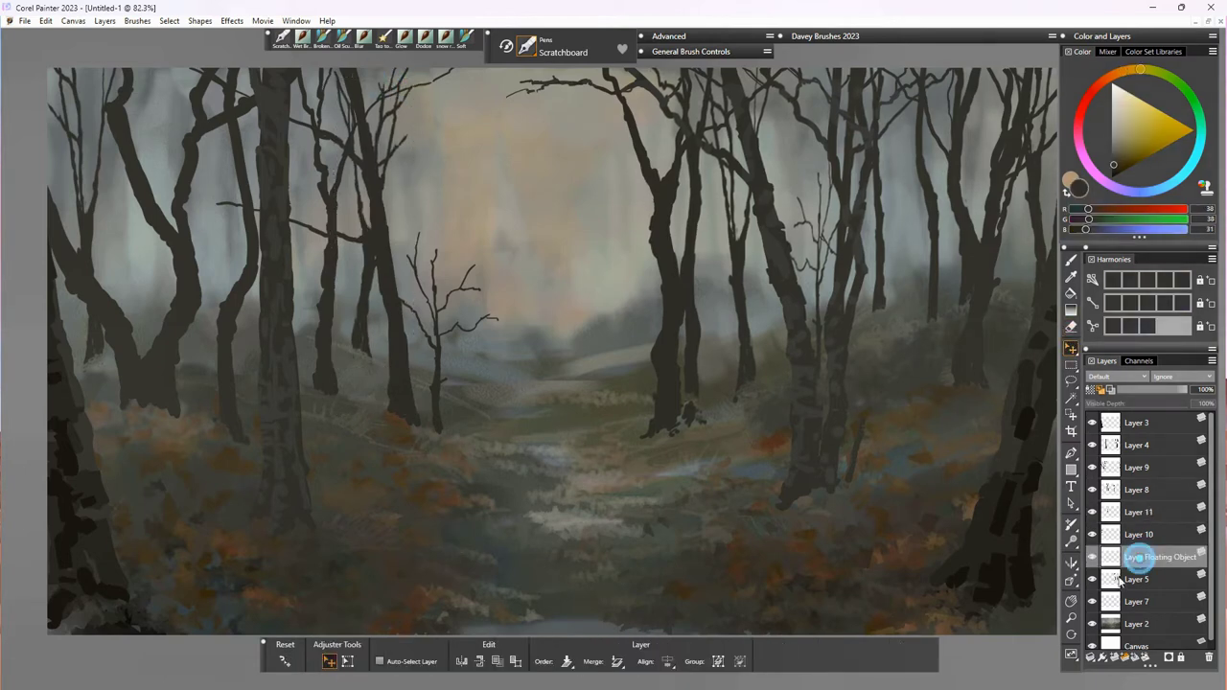
click(1139, 518)
key(ctrl+e)
key(ctrl+e)
key(ctrl+e)
Step: Toggle the visibility of Layer 5, Layer 9 and Layer 4 to check which trees each one holds
click(1092, 515)
click(1093, 515)
click(1092, 515)
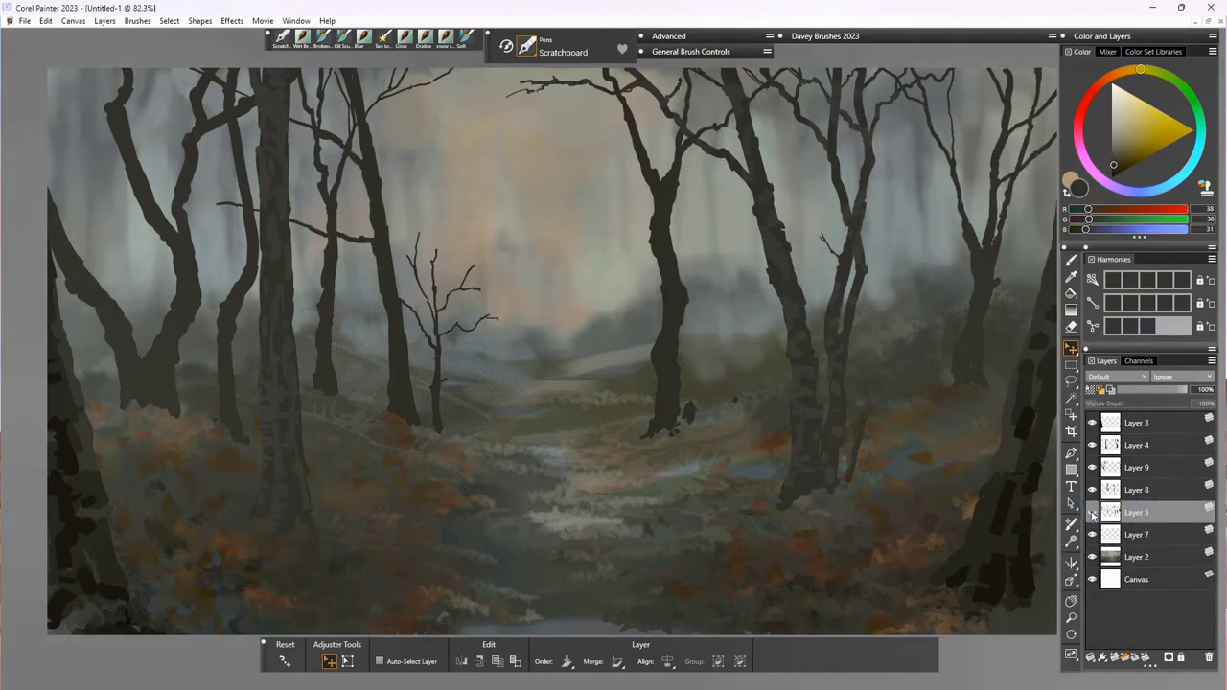
click(1093, 515)
click(1134, 468)
click(1092, 468)
click(1092, 468)
click(1133, 447)
click(1092, 446)
click(1093, 446)
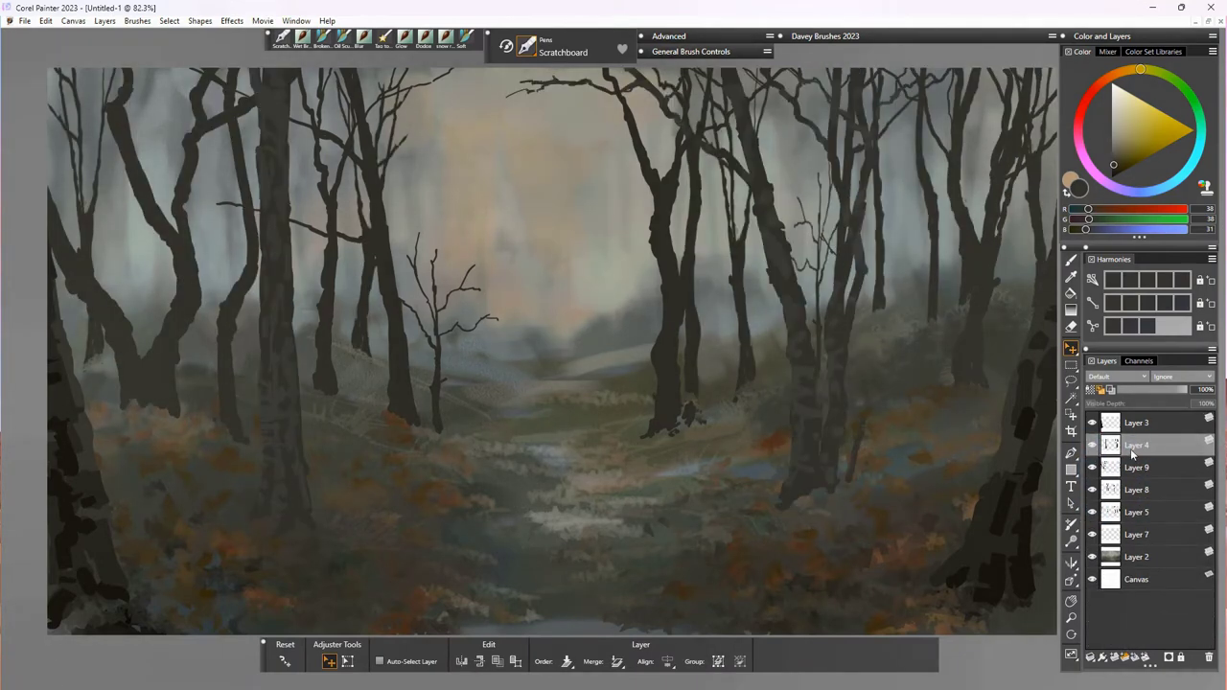
Step: On Layer 9 with transparency preserved, sample the trunk grey and paint bark marks on the left trees at brush size 25.9
click(1137, 470)
click(1071, 258)
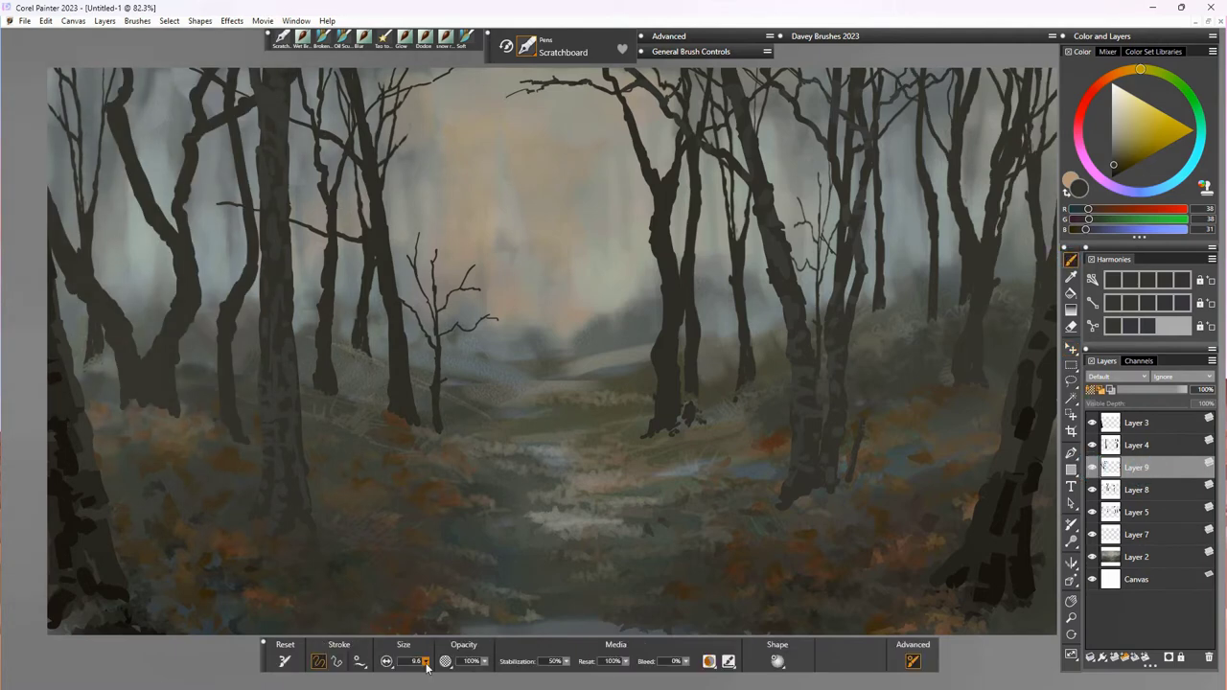
alt+click(290, 370)
drag(234, 401, 244, 186)
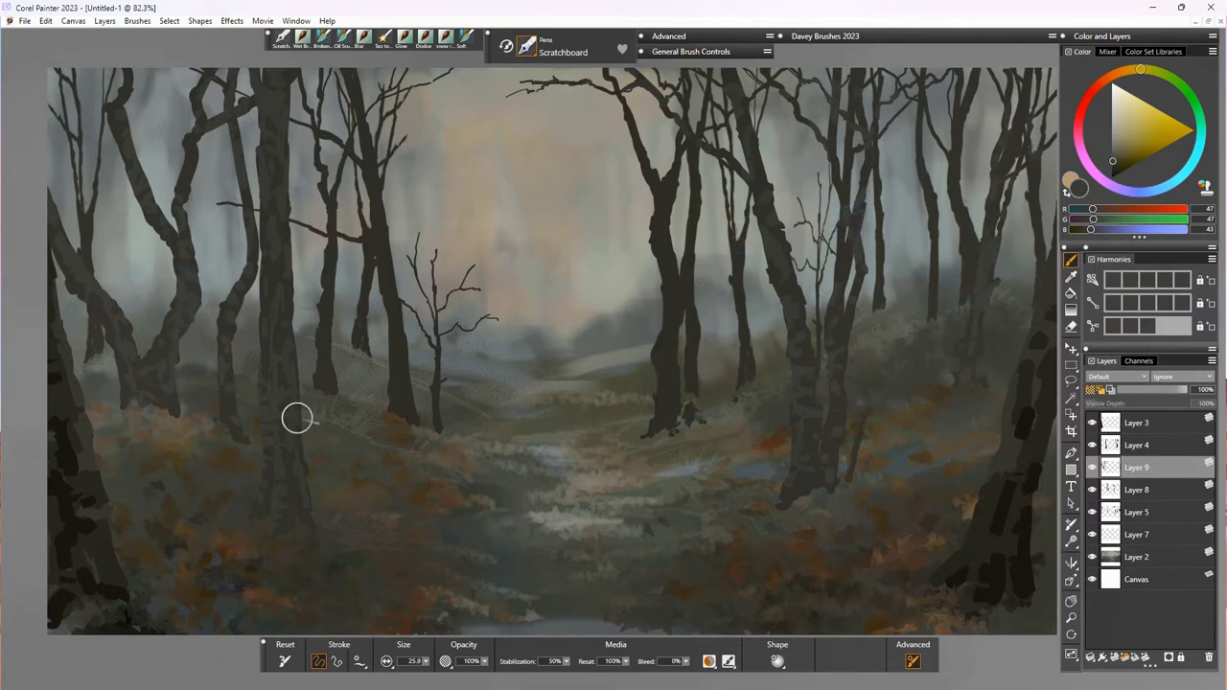
Step: Paint the same lighter bark marks along the forked tree beside the path on Layer 8
click(1134, 491)
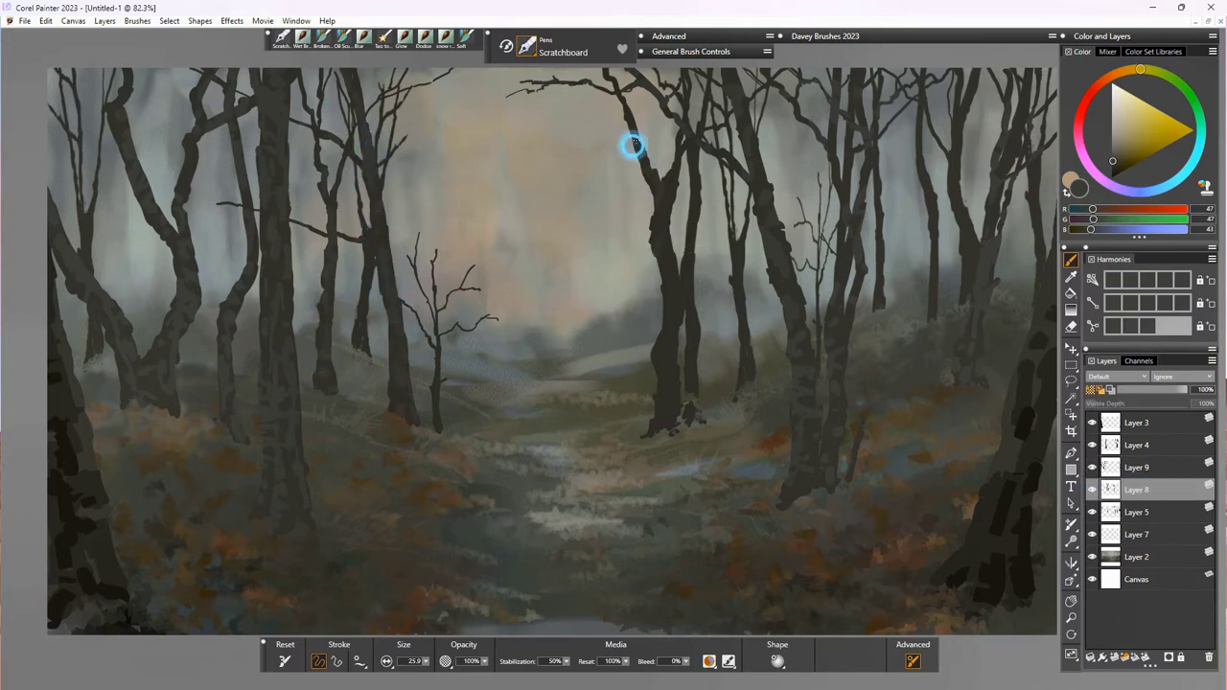
drag(634, 144, 641, 163)
drag(658, 248, 676, 295)
mouse_move(658, 364)
mouse_down()
mouse_move(660, 380)
mouse_move(679, 331)
mouse_move(688, 381)
mouse_up()
Step: On Layer 5, paint lighter bark marks along the distant background trunks on both sides of the valley
click(1136, 512)
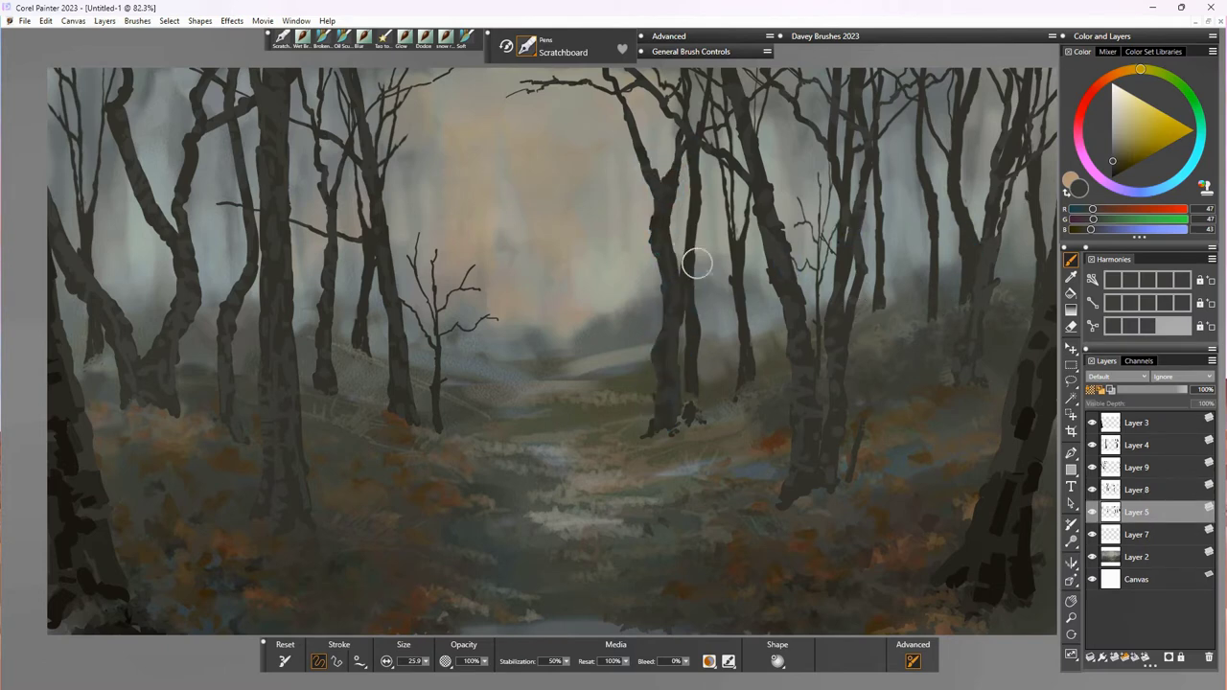
mouse_move(694, 260)
mouse_down()
mouse_move(692, 343)
mouse_move(692, 158)
mouse_move(694, 396)
mouse_up()
drag(740, 366, 752, 380)
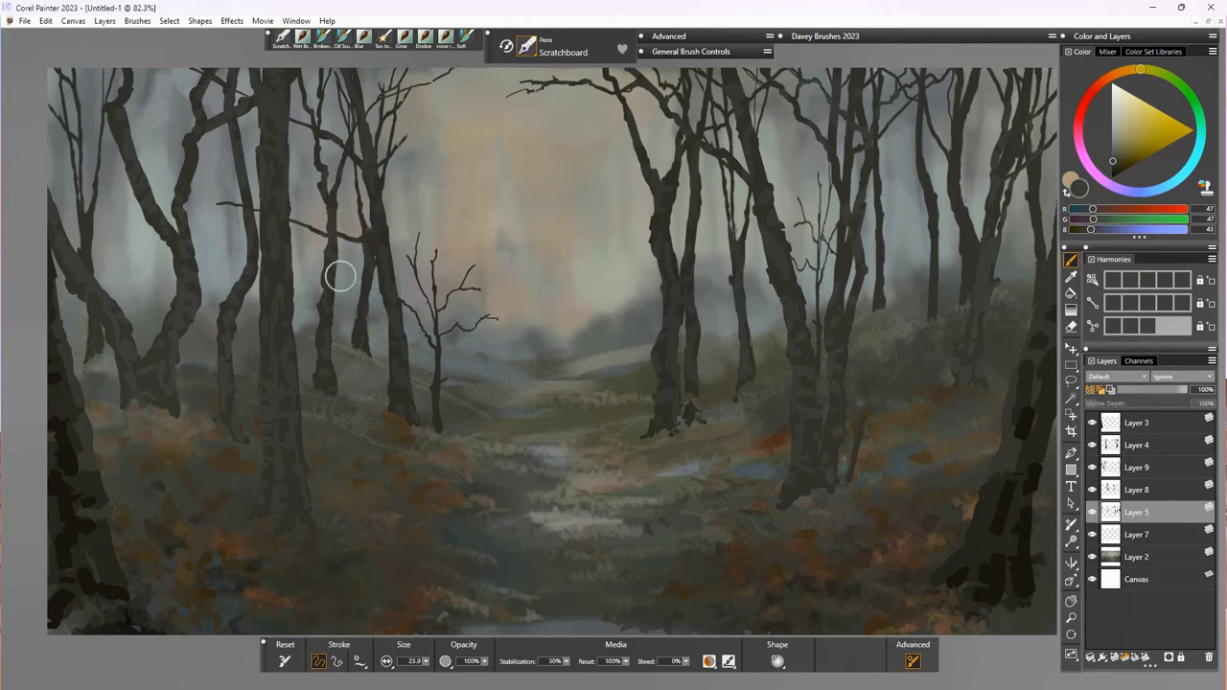
drag(100, 172, 87, 267)
drag(879, 192, 875, 222)
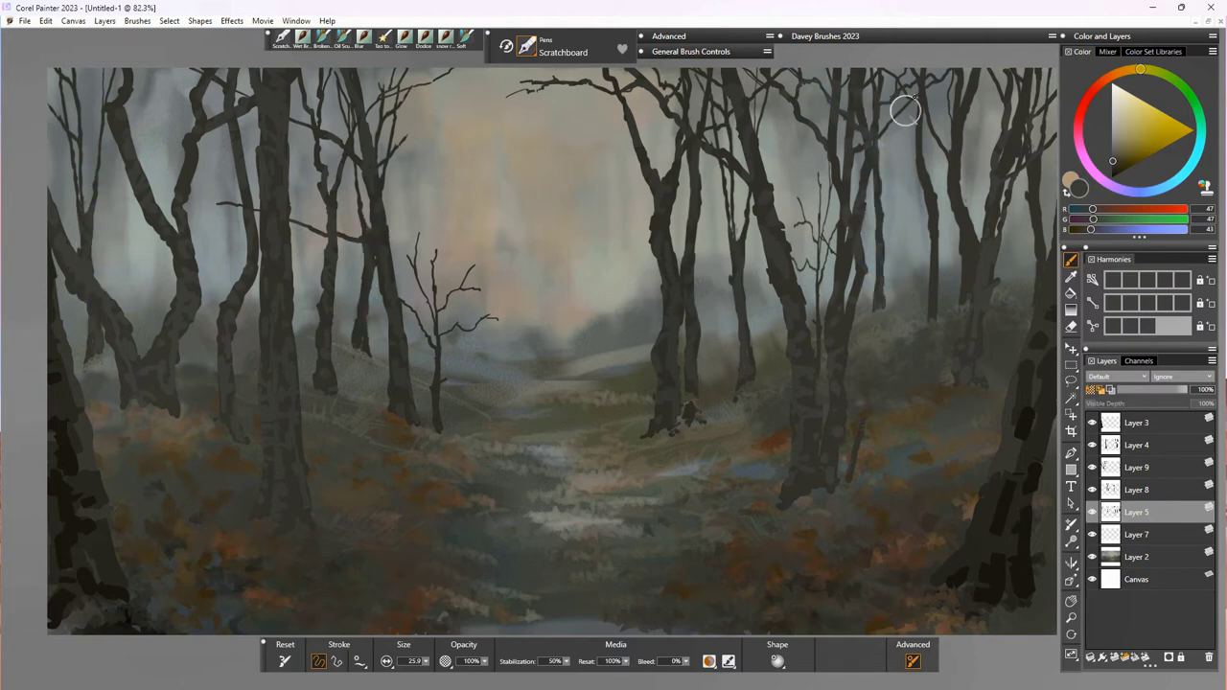
drag(931, 195, 933, 244)
drag(958, 130, 949, 160)
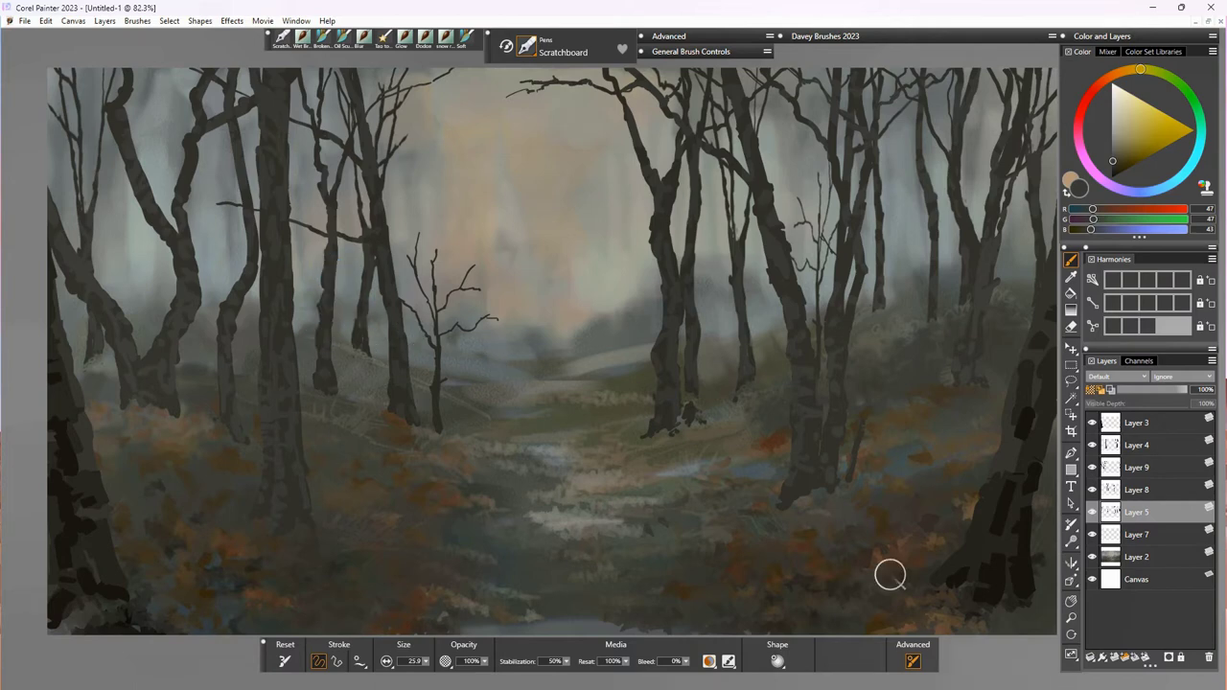
Step: Adjust the colour of Layer 5 from reset settings to saturation -52% and value 18%
click(878, 35)
click(818, 136)
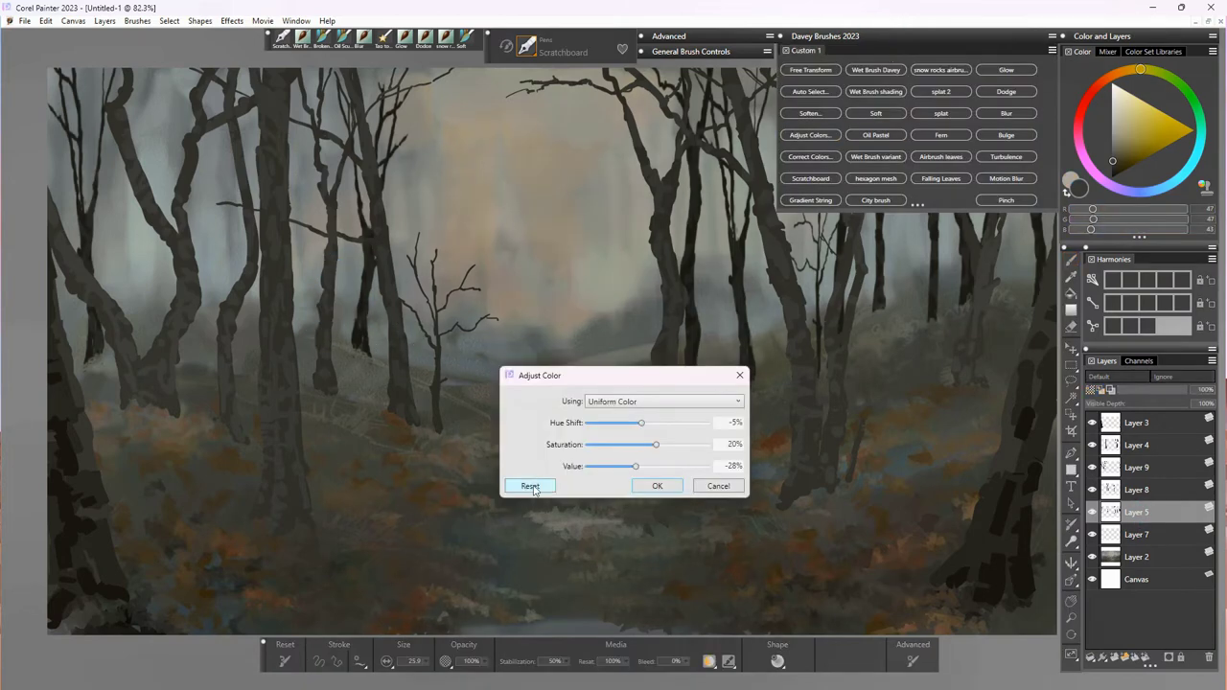
click(531, 487)
drag(648, 467, 658, 470)
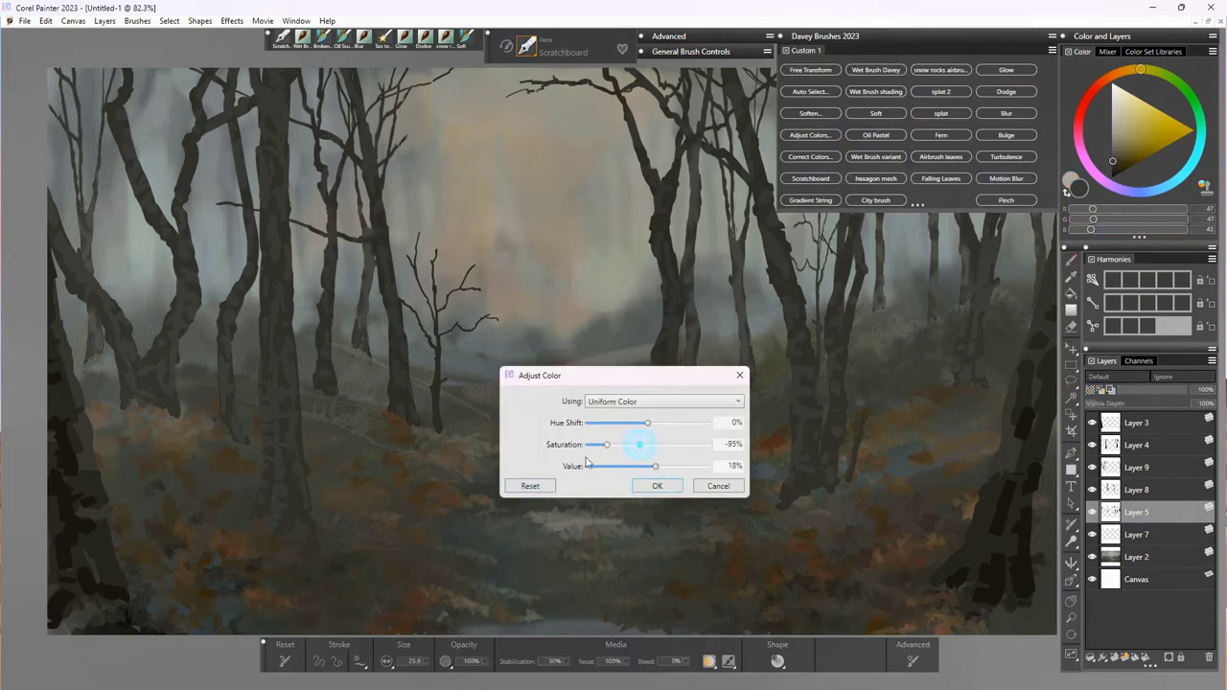
click(658, 486)
Step: Adjust the colour of Layer 8 with hue shift 6%, saturation -36% and value 7%
click(1136, 490)
click(810, 134)
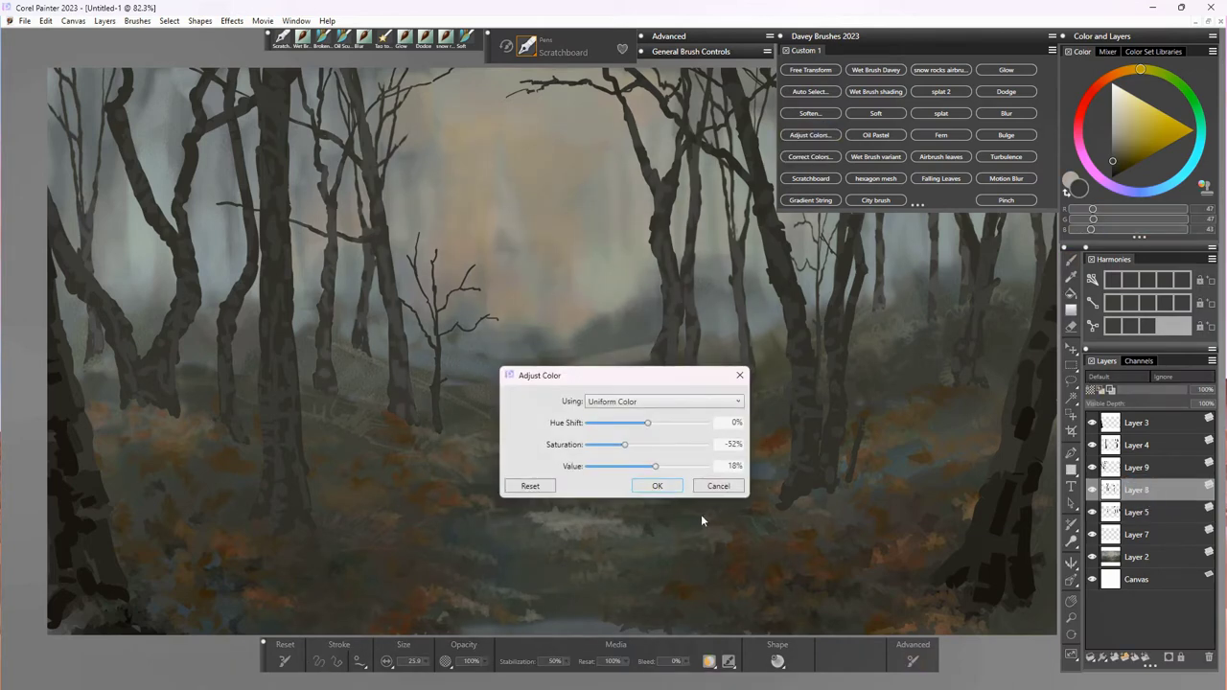
drag(655, 471, 652, 470)
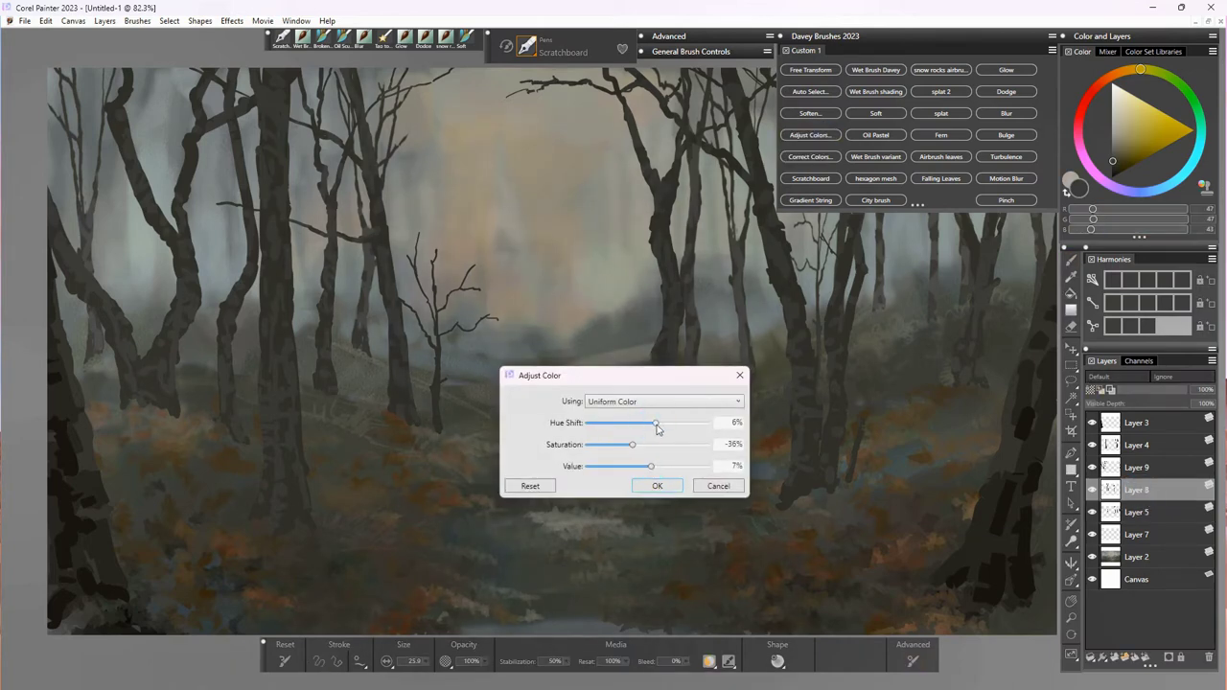
click(658, 486)
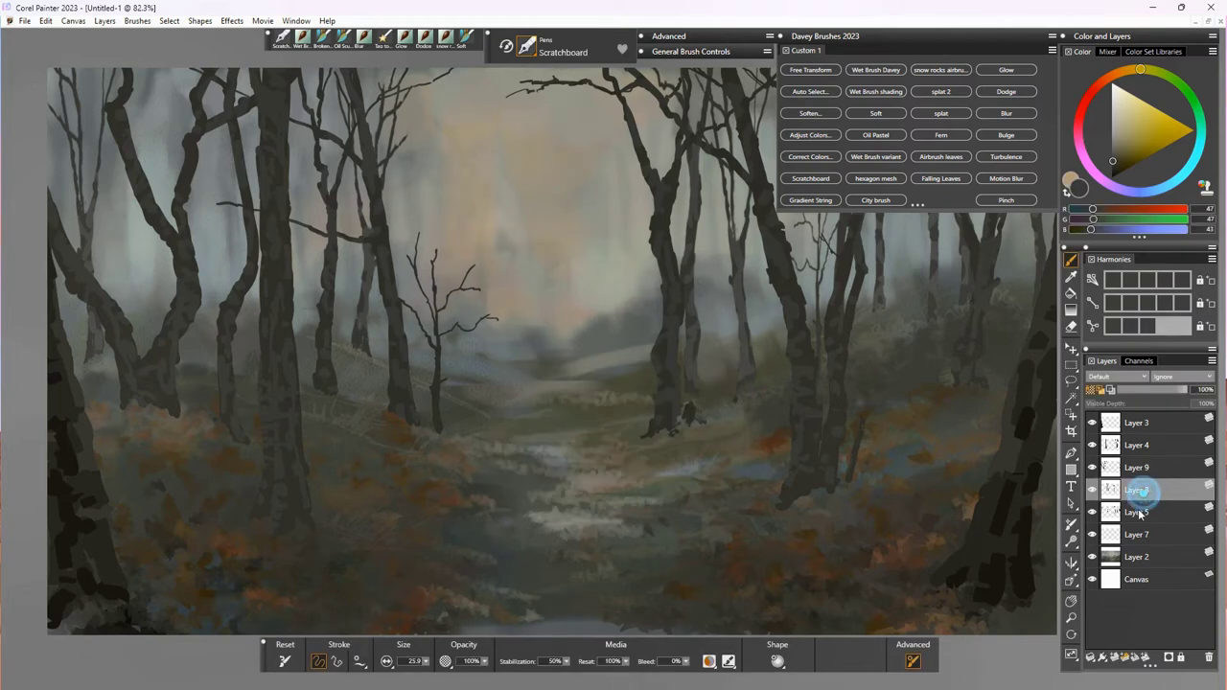
Step: Darken the foreground trunks on Layer 3 with a uniform colour adjustment
click(1137, 423)
click(814, 137)
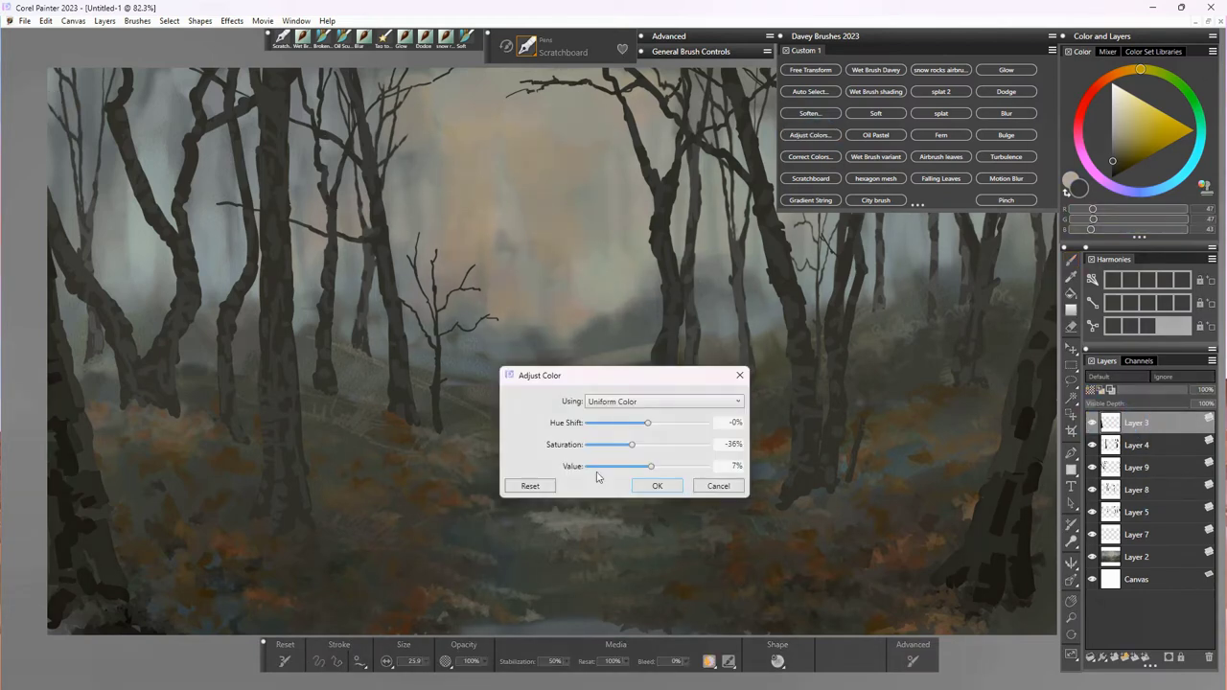
drag(649, 467, 651, 469)
click(657, 486)
Step: Adjust the colour of Layer 4 and of Layer 9 with saturation 12% and value -6%
click(1136, 445)
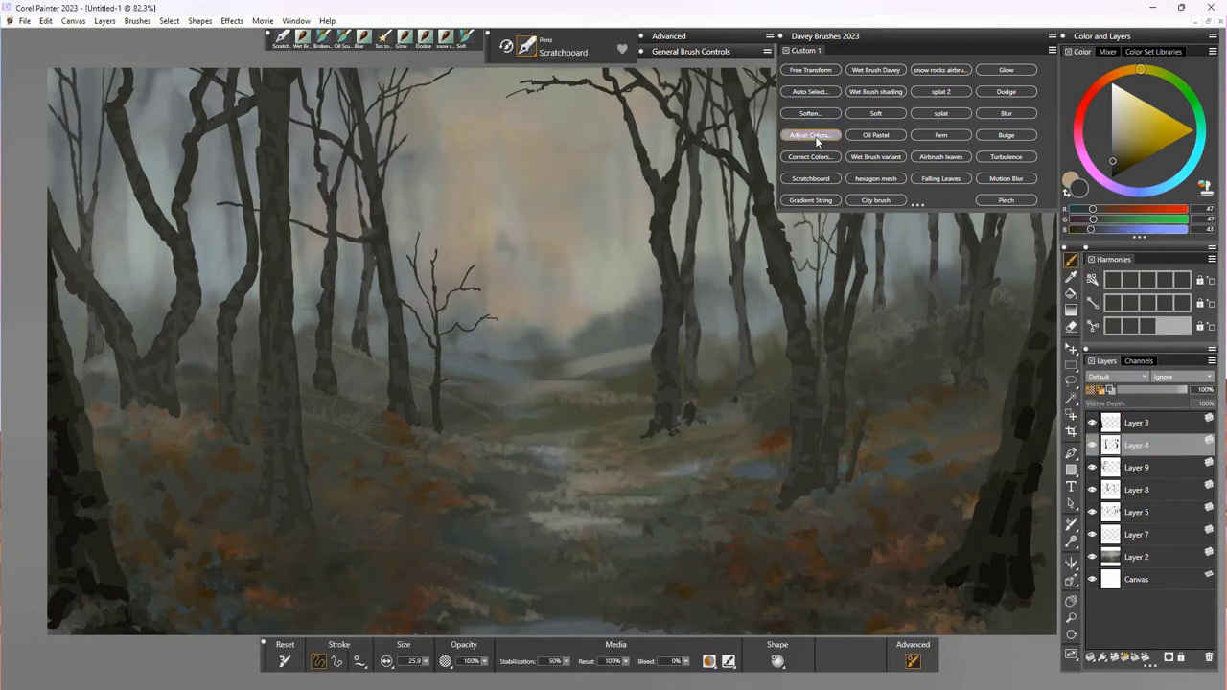
click(814, 135)
click(658, 486)
click(1137, 467)
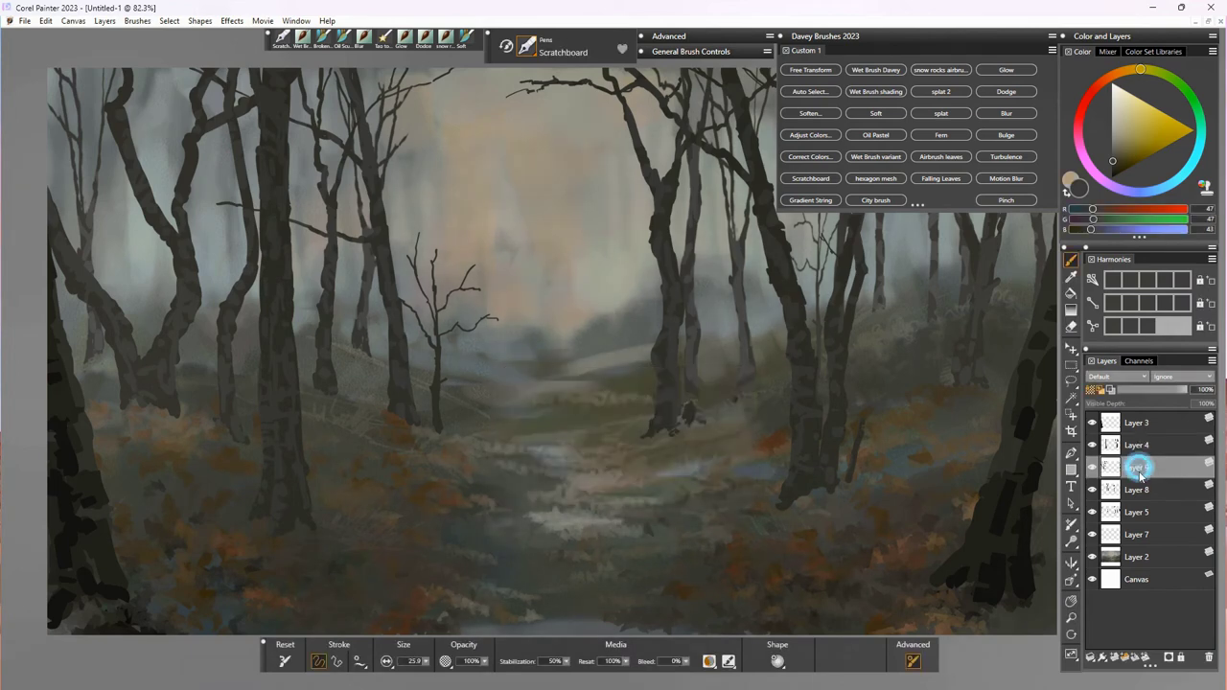
click(810, 135)
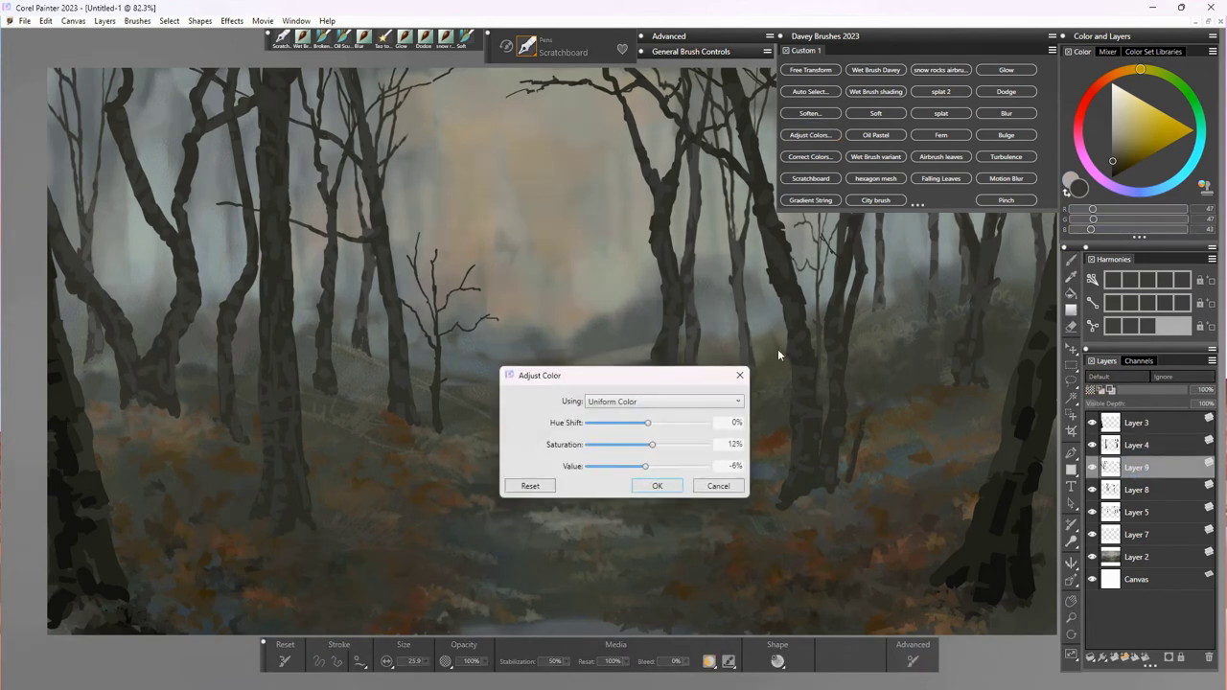
click(658, 486)
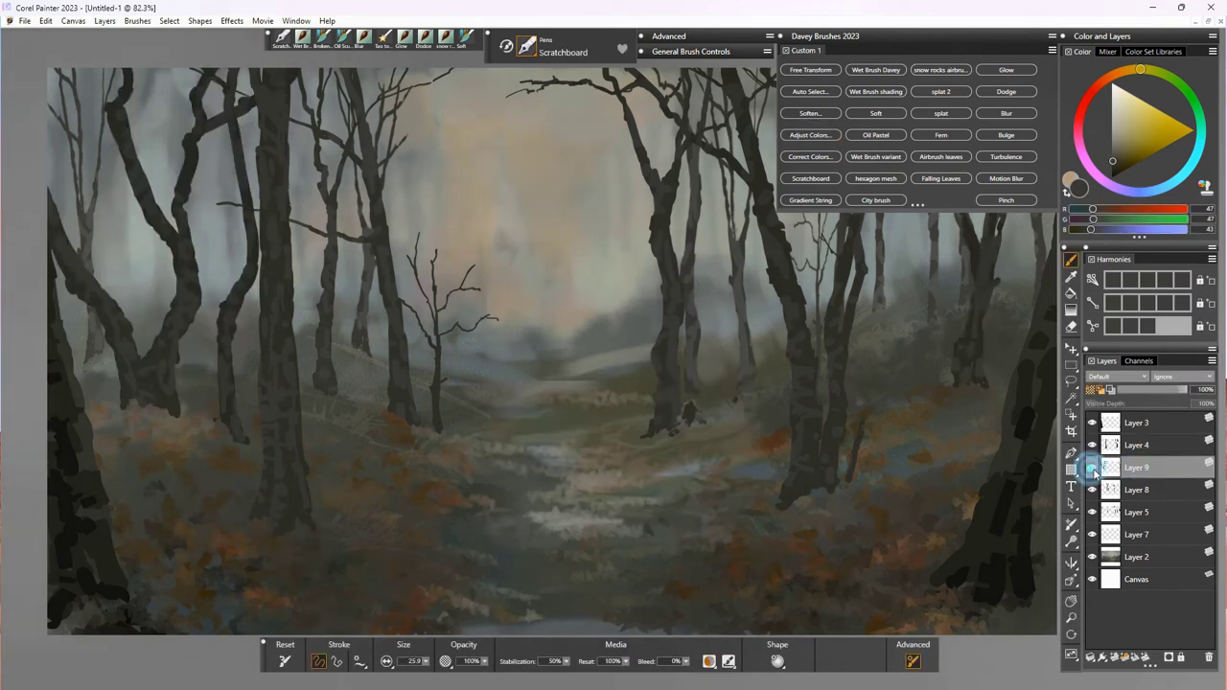
Step: Group Layer 4, Layer 9, Layer 8 and Layer 5 into one layer group
key(F10)
click(1136, 443)
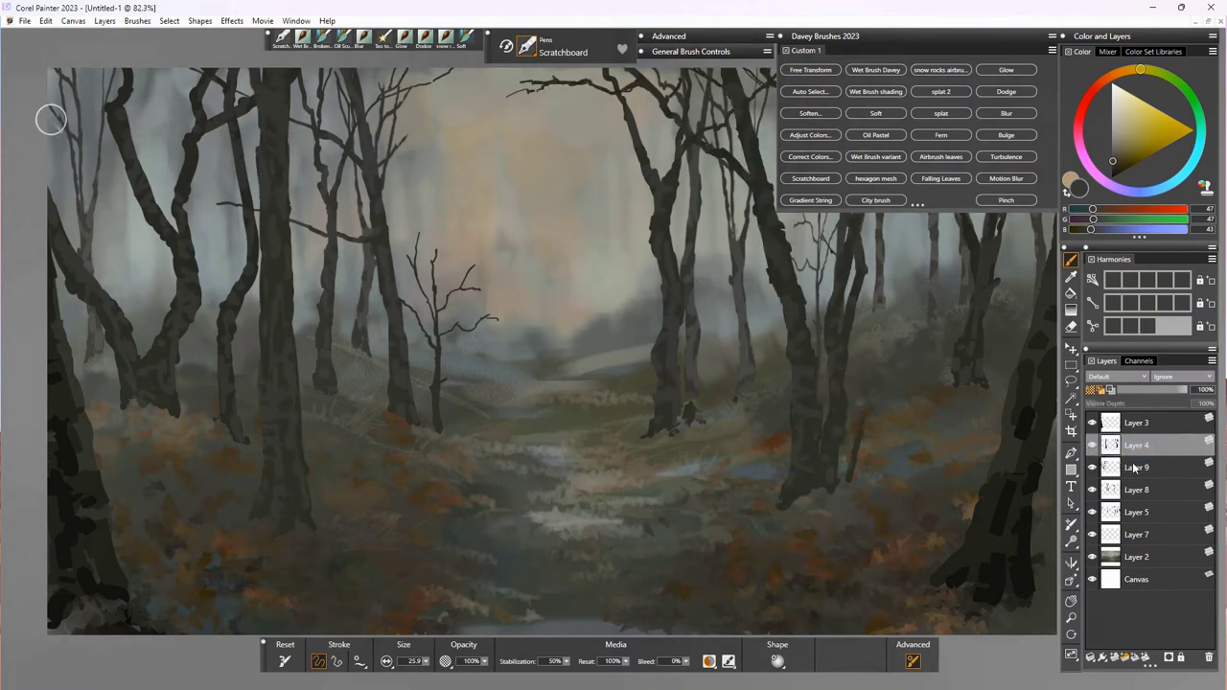
shift+click(1135, 515)
click(1092, 512)
click(1092, 512)
click(1139, 444)
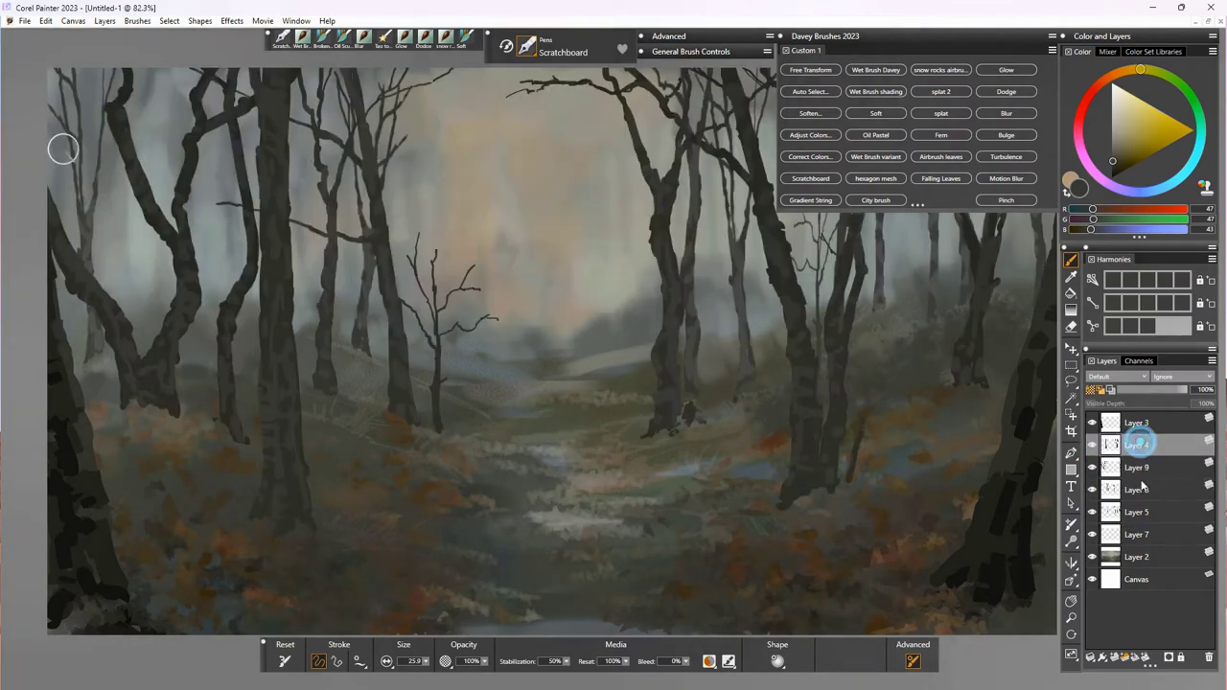
shift+click(1135, 517)
right_click(1137, 460)
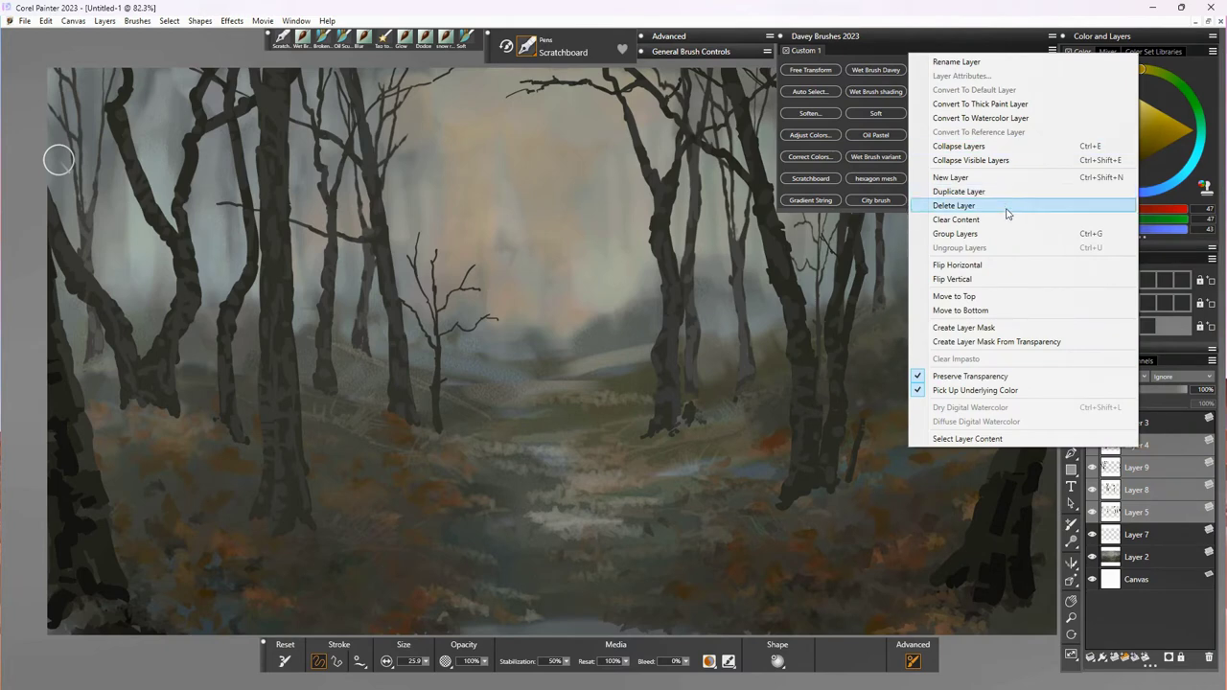
click(1004, 235)
Step: Duplicate the group of tree layers in place and select the lower copy
click(1143, 442)
click(1144, 441)
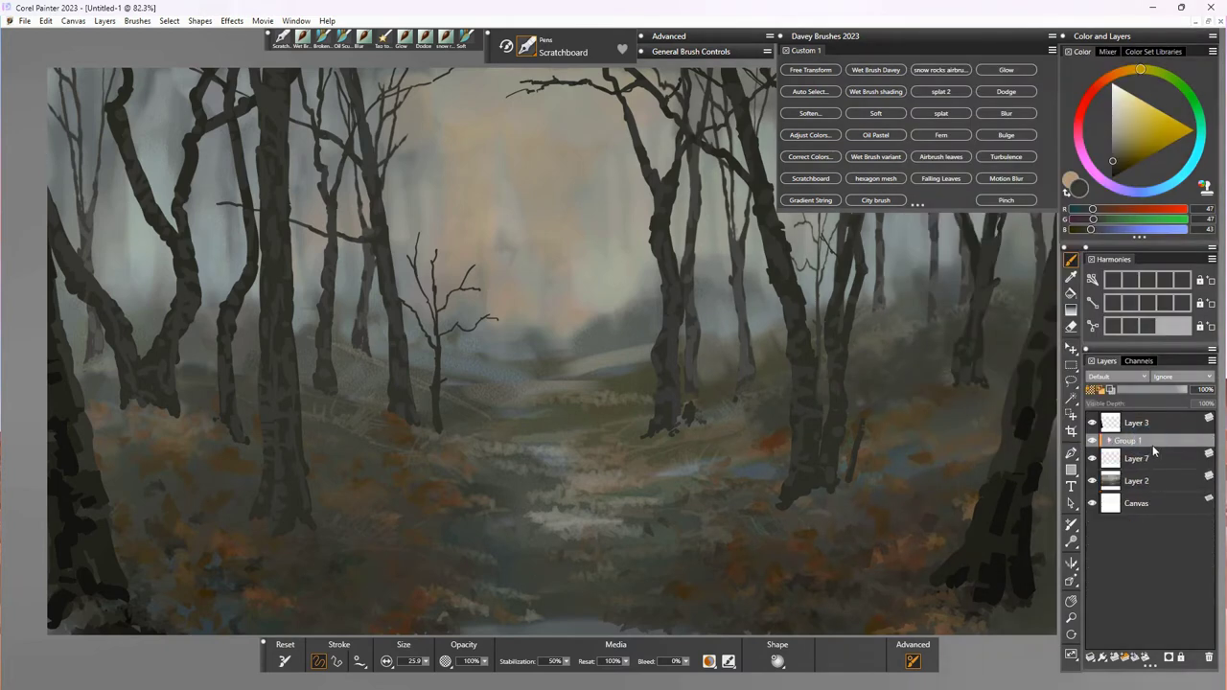
key(ctrl+c)
key(ctrl+v)
click(1131, 452)
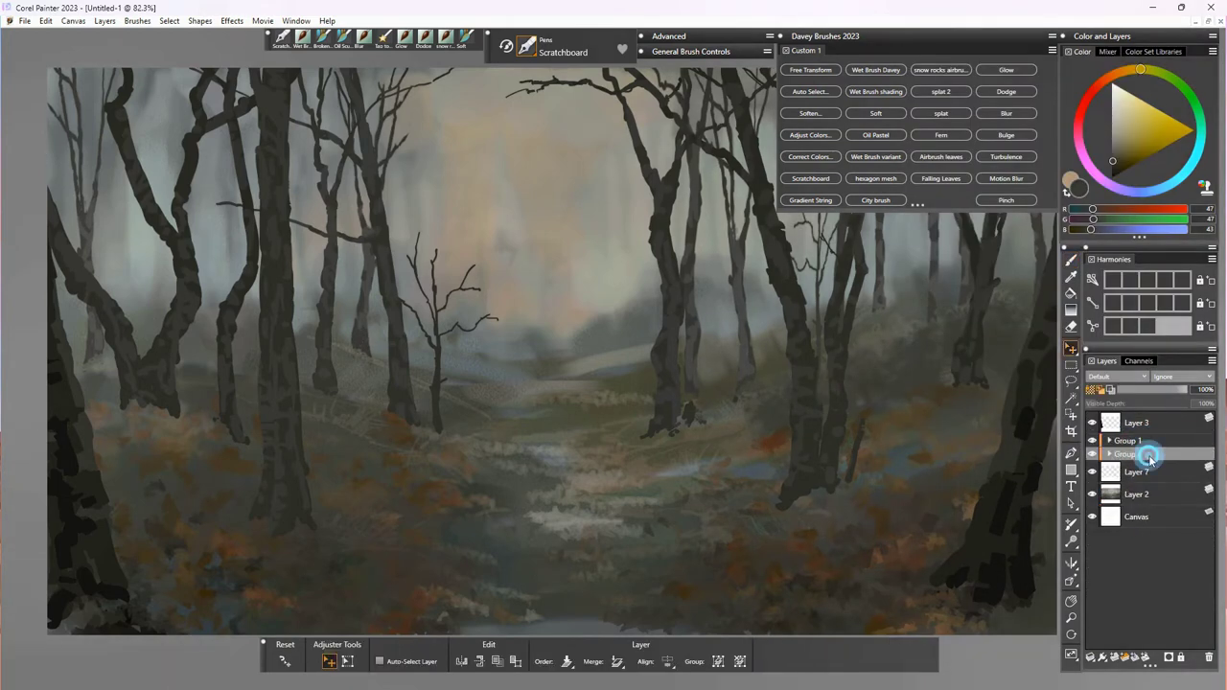
Step: Scale the lower tree group down so its smaller trees stand further back in the valley
click(347, 661)
drag(631, 423, 672, 479)
drag(84, 595, 374, 414)
key(Return)
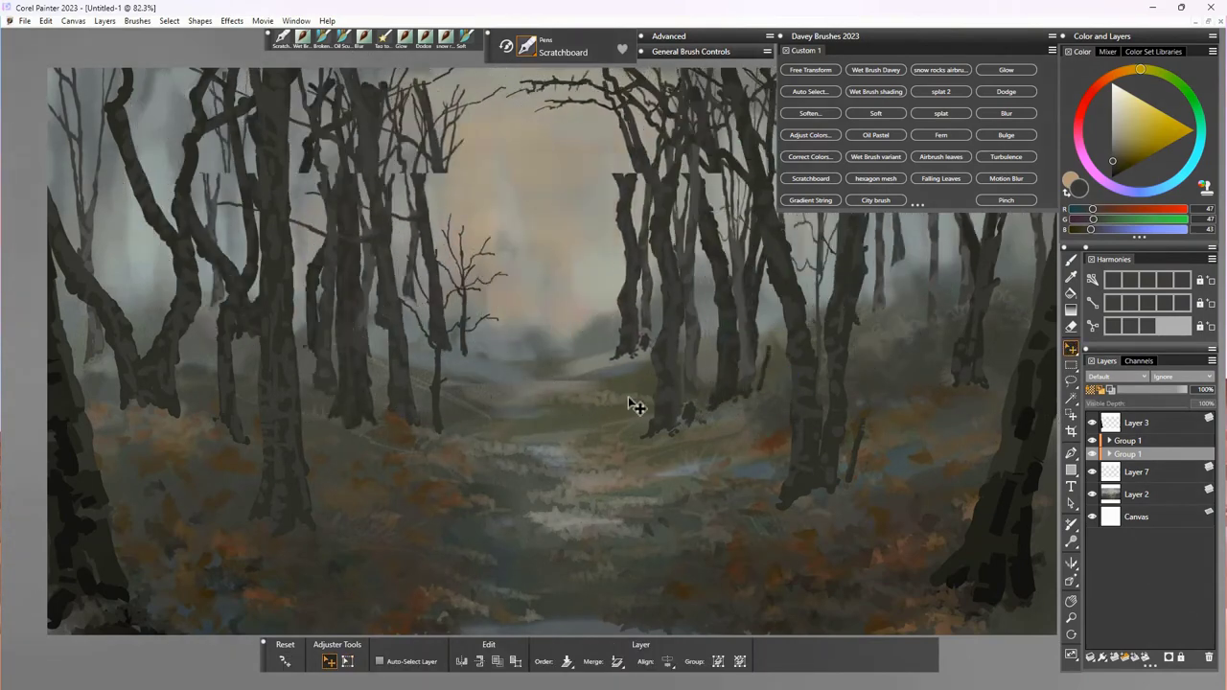
Step: Mirror the reduced tree group, stretch it taller and reposition it across the middle of the valley
drag(526, 418, 616, 419)
key(ctrl+alt+t)
drag(429, 478, 430, 582)
key(Return)
drag(449, 486, 469, 379)
Step: Expand the lower tree group and move its Layer 4 trees right and slightly up
click(1110, 454)
click(1129, 472)
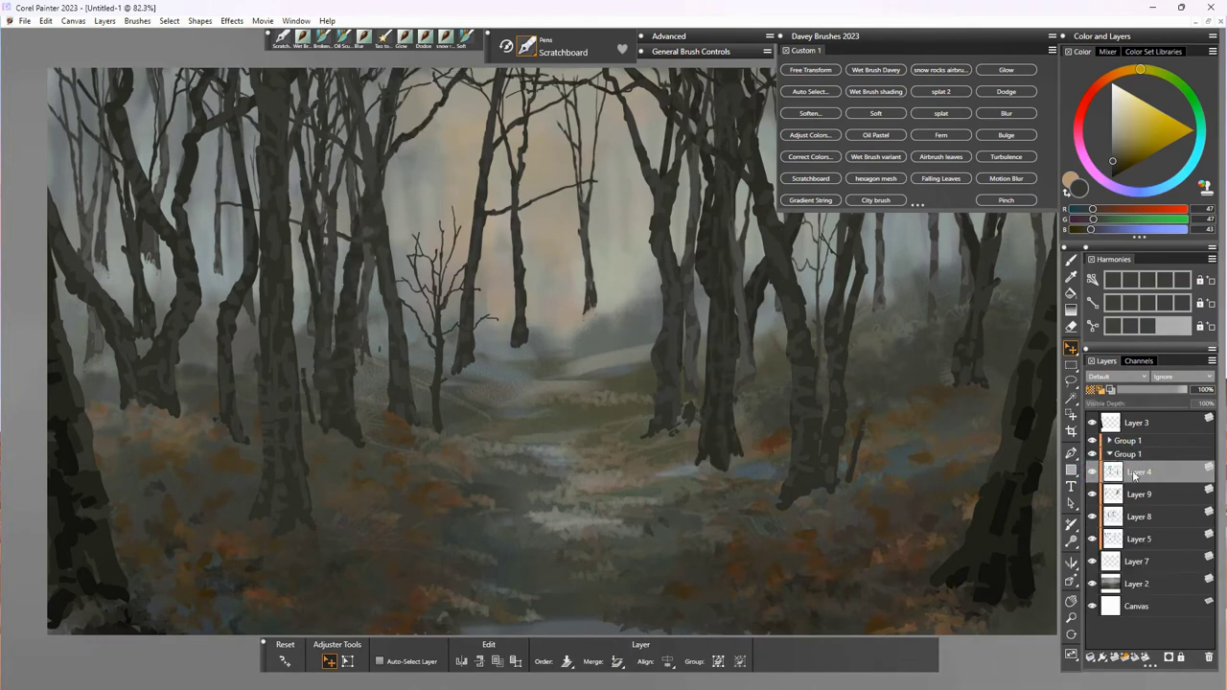
drag(537, 420, 659, 393)
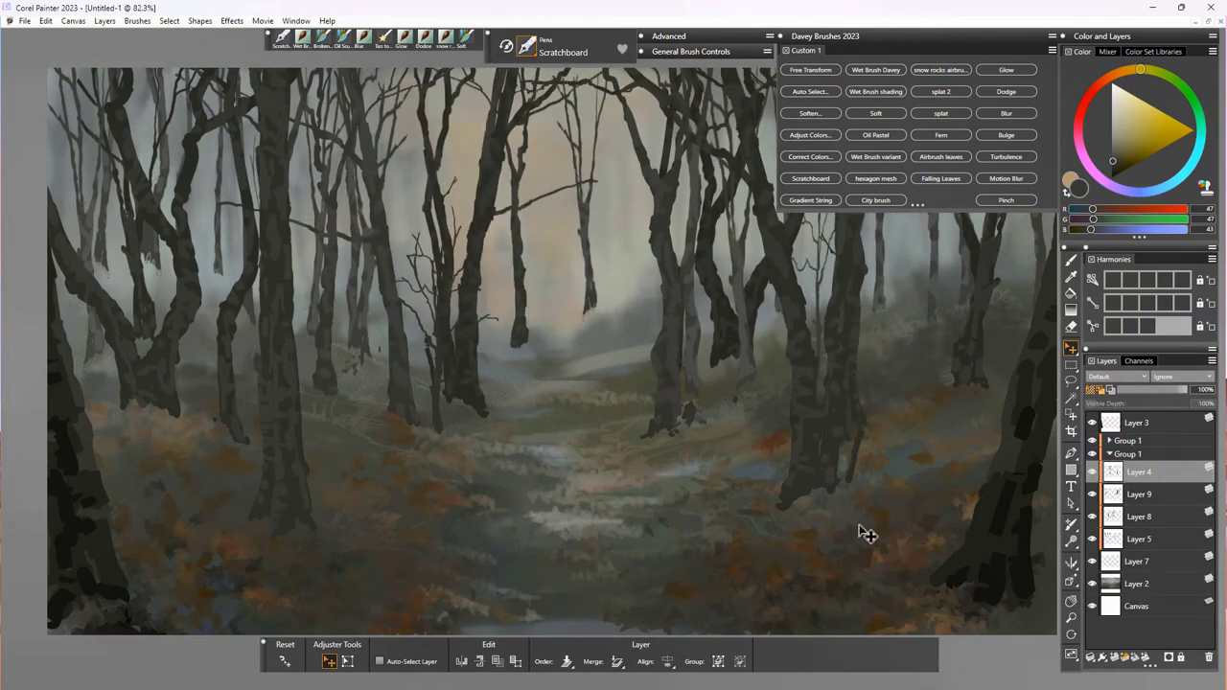
Step: Erase unwanted overlapping trunk parts right of the path, working on the lower group's Layer 4 and Layer 9
key(n)
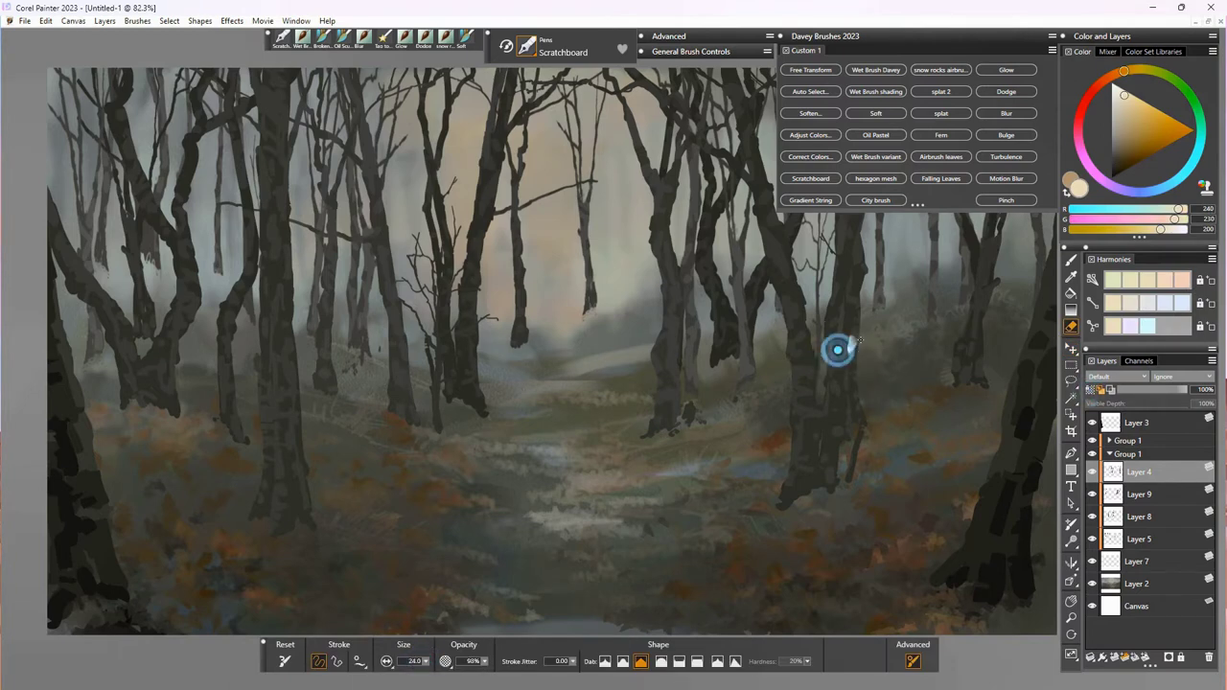
click(891, 40)
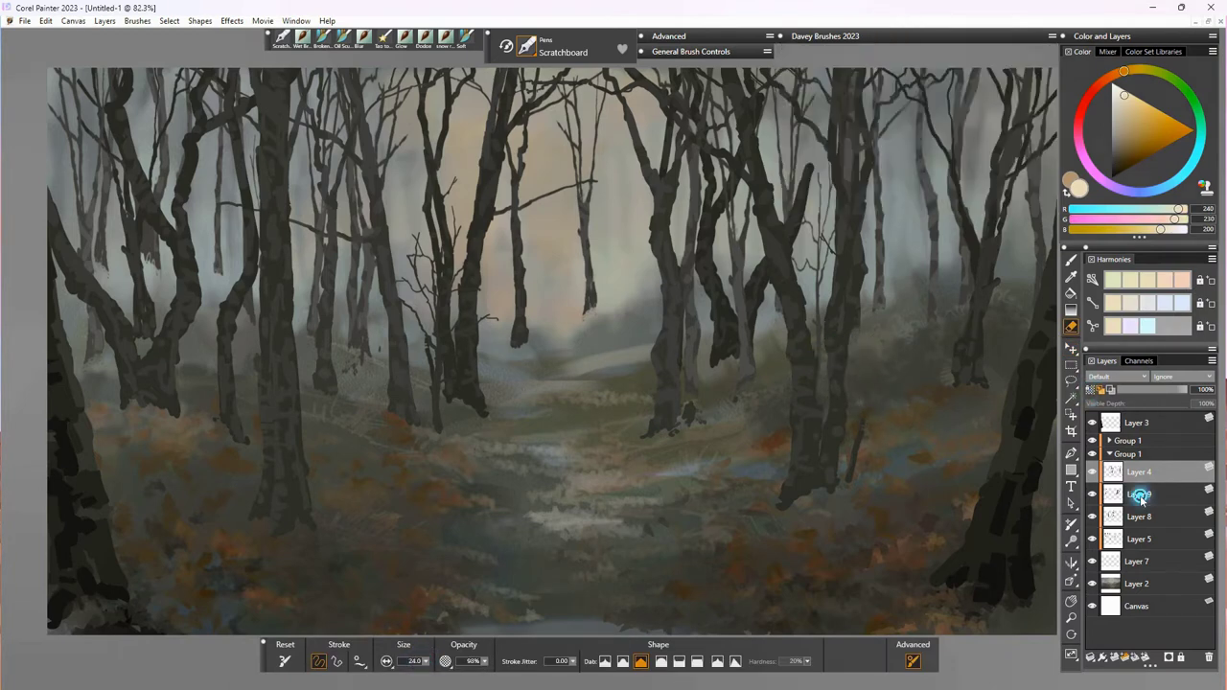
click(1139, 494)
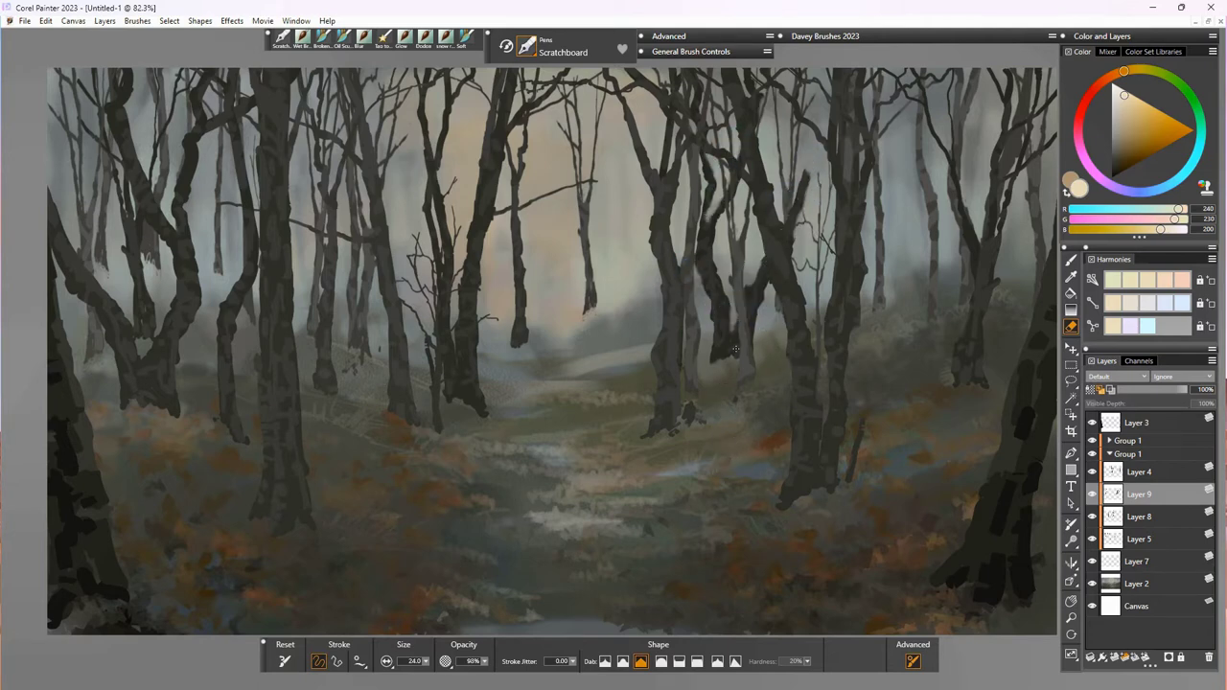
drag(735, 349, 747, 287)
click(514, 345)
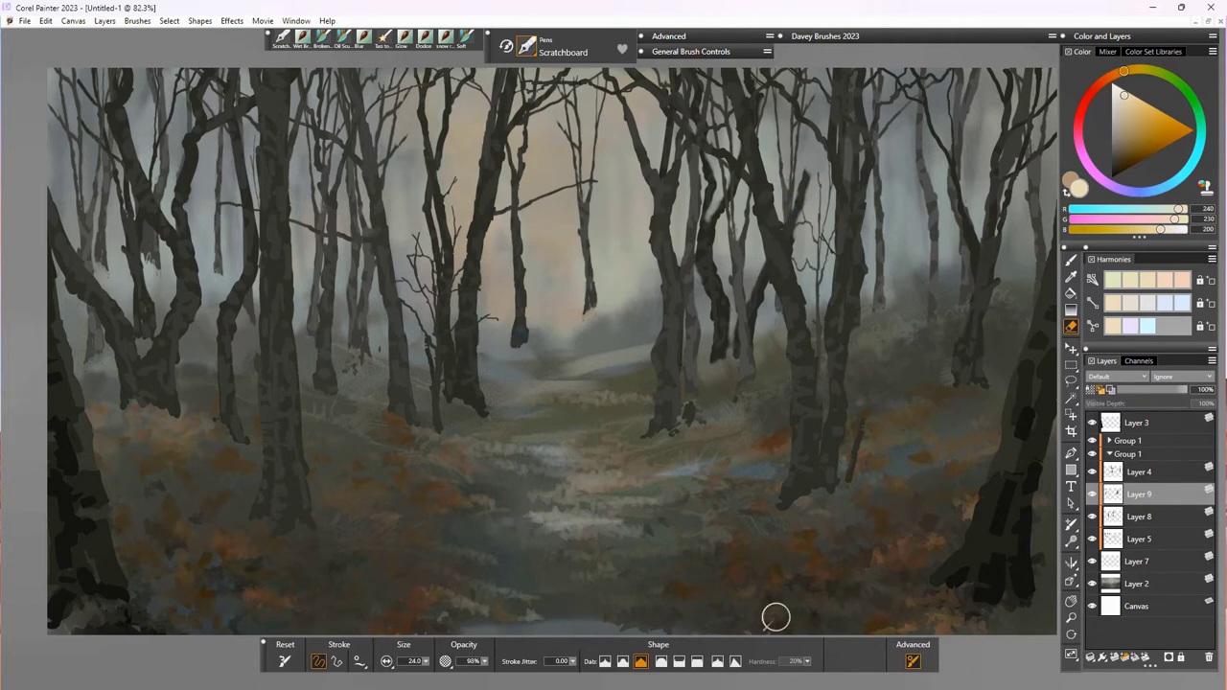
Step: Move the lower group's Layer 8 trees right and slightly down, onto the ground beside the path
key(f)
click(1139, 516)
click(1093, 517)
click(1092, 516)
mouse_move(519, 278)
mouse_down()
mouse_move(535, 319)
mouse_move(633, 291)
mouse_move(622, 299)
mouse_up()
Step: Shorten the small bare tree in the centre of Layer 8 with the Eraser and fade its branches and trunk
key(n)
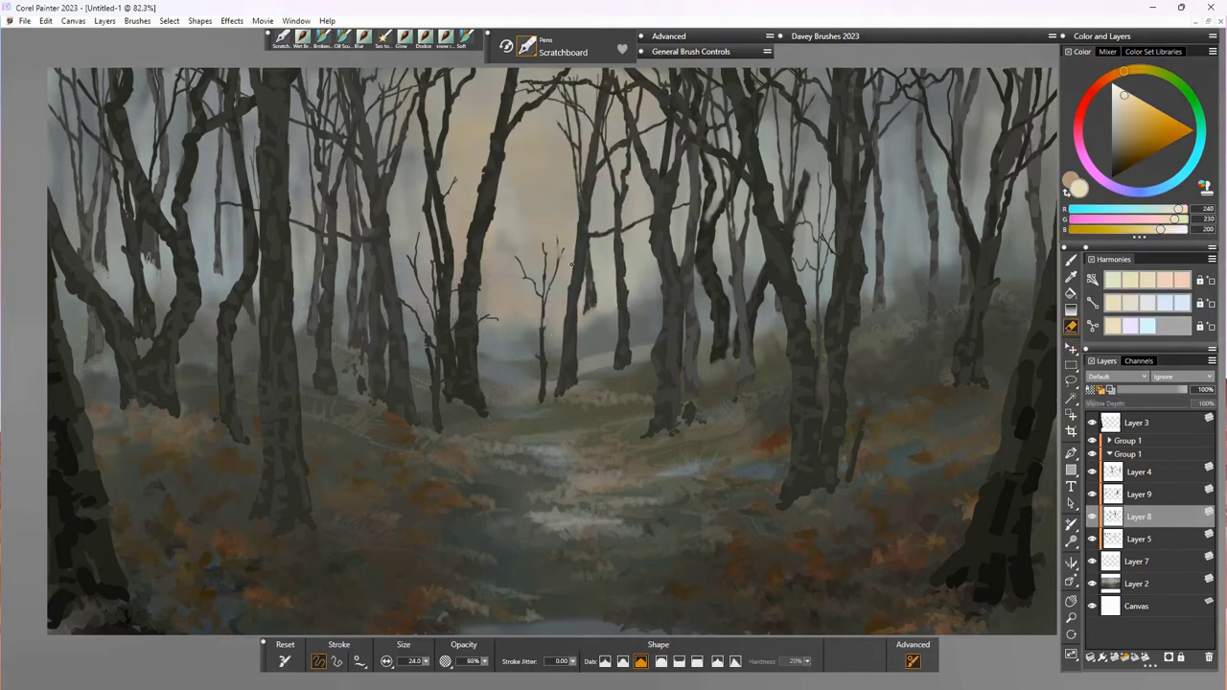
click(516, 260)
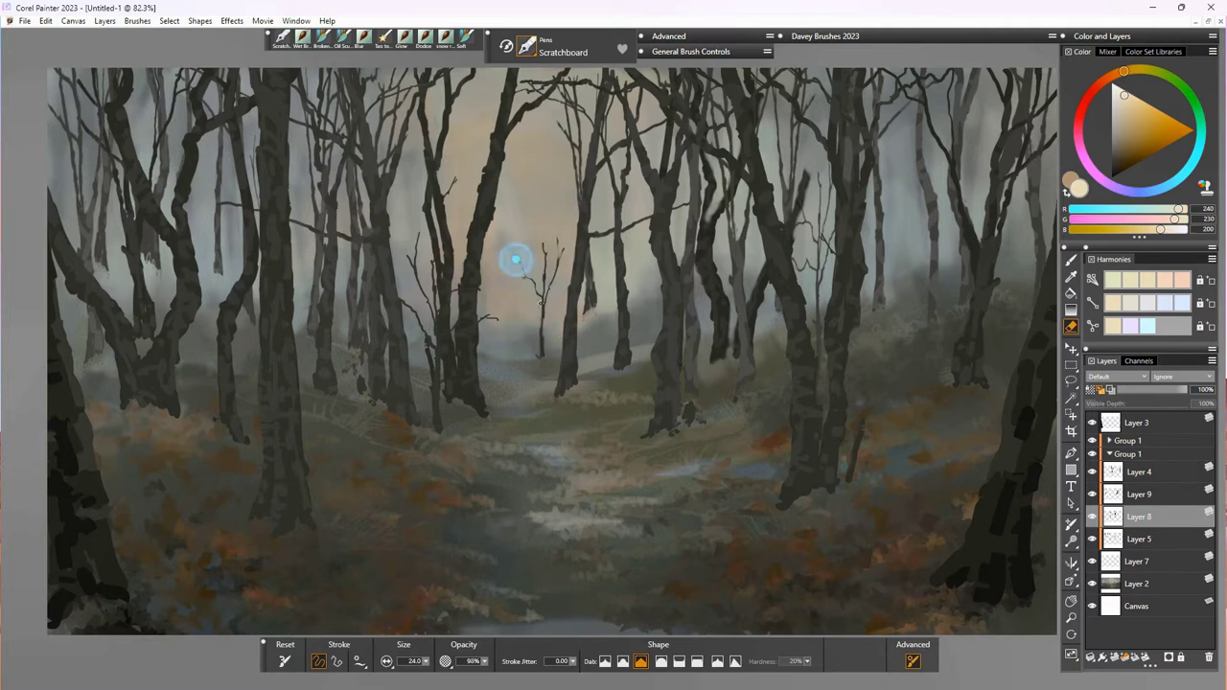
mouse_move(564, 240)
mouse_down()
mouse_move(556, 221)
mouse_move(560, 272)
mouse_move(526, 283)
mouse_up()
click(540, 340)
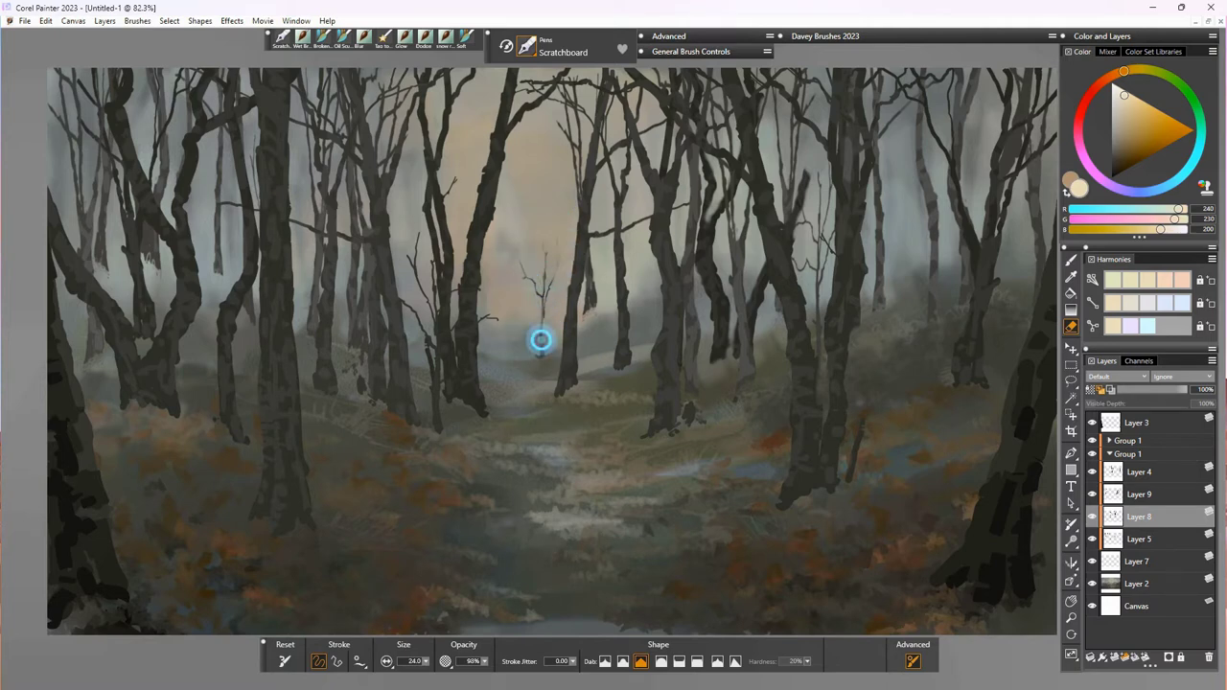
Step: Erase the stray marks of Layer 8 around the trunk bases on the valley's left slope
click(1092, 518)
click(1091, 518)
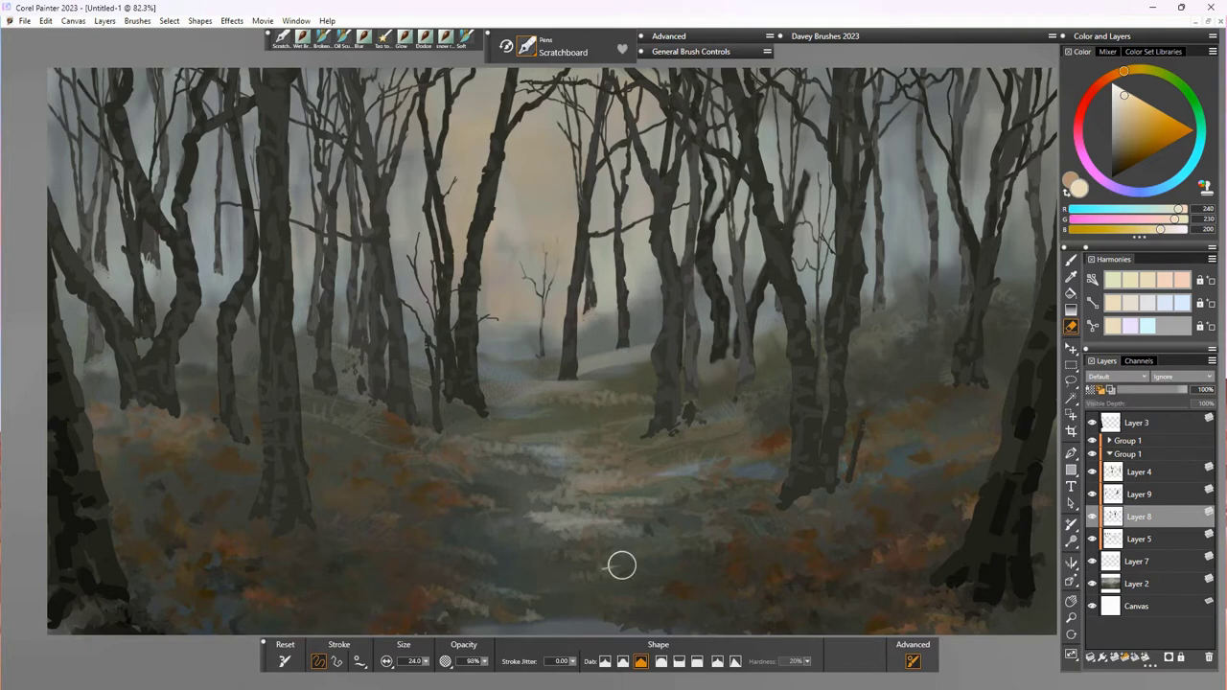
click(367, 373)
drag(382, 368, 385, 354)
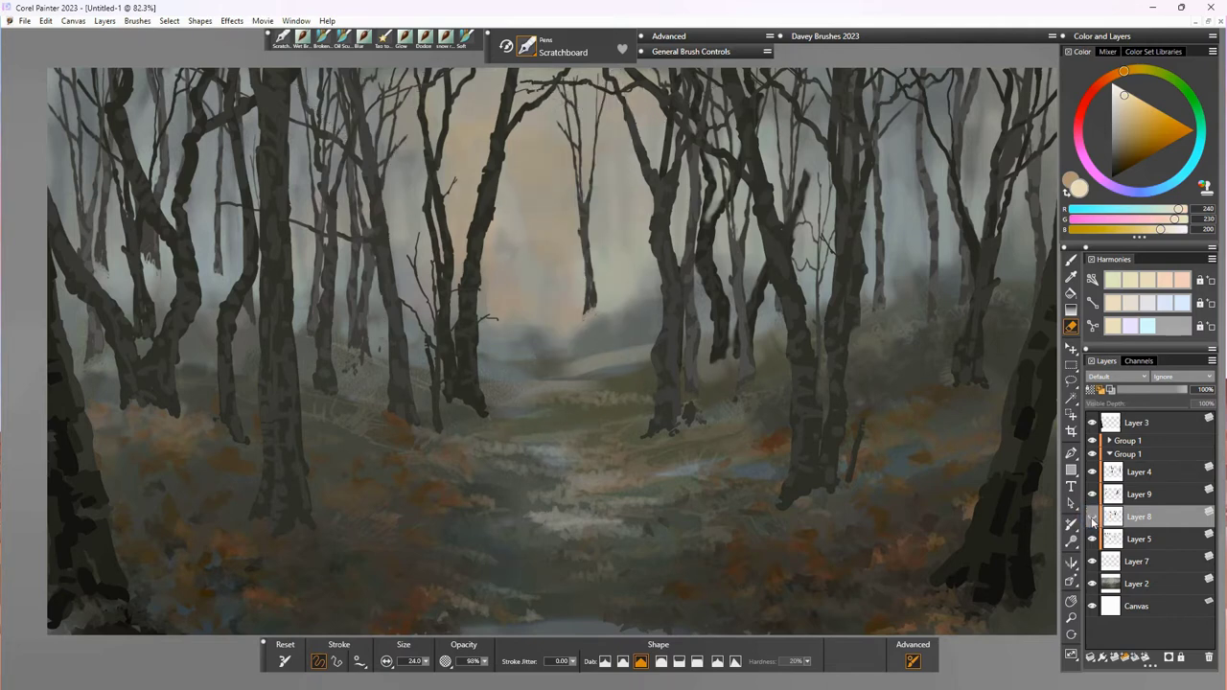
Step: Lasso the distant central tree on the lower group's Layer 5 and move it right and down
click(1138, 541)
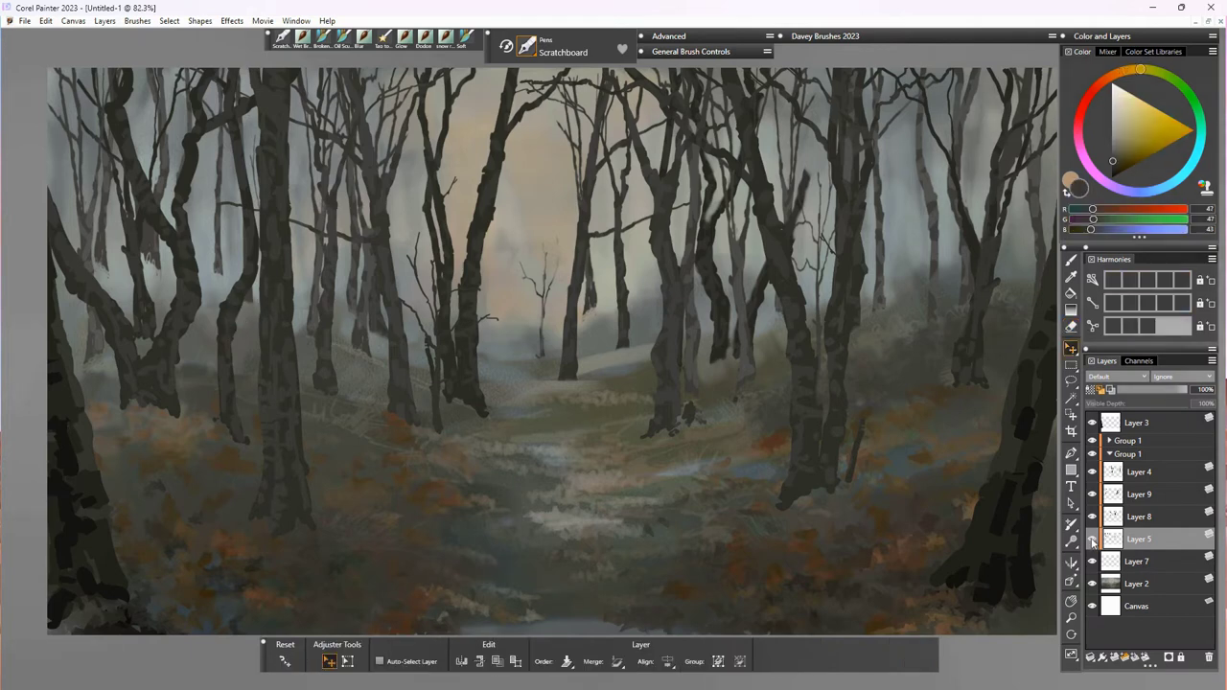
click(1092, 540)
click(1092, 541)
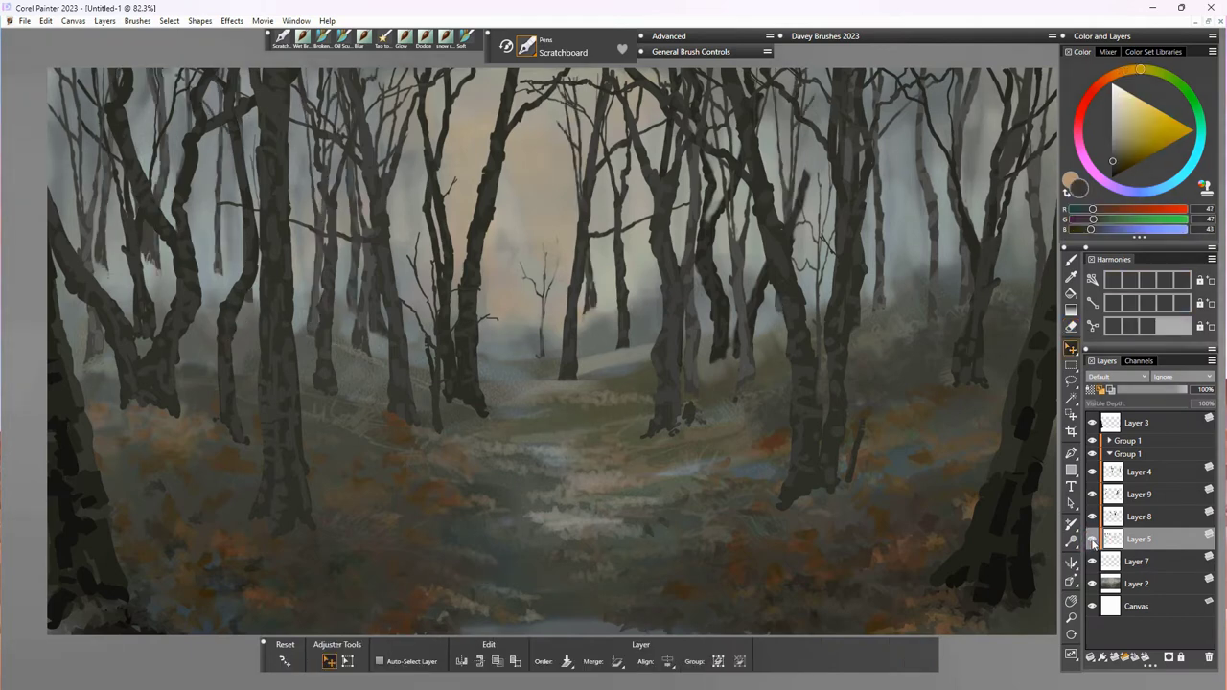
click(1072, 381)
mouse_move(586, 68)
mouse_down()
mouse_move(646, 79)
mouse_move(622, 73)
mouse_up()
click(1071, 350)
mouse_move(596, 303)
mouse_down()
mouse_move(602, 347)
mouse_move(616, 347)
mouse_up()
Step: Enlarge the selected central tree on Layer 5, deselect it and shift the layer slightly right
key(ctrl+alt+t)
drag(556, 106, 503, 50)
drag(705, 411, 773, 436)
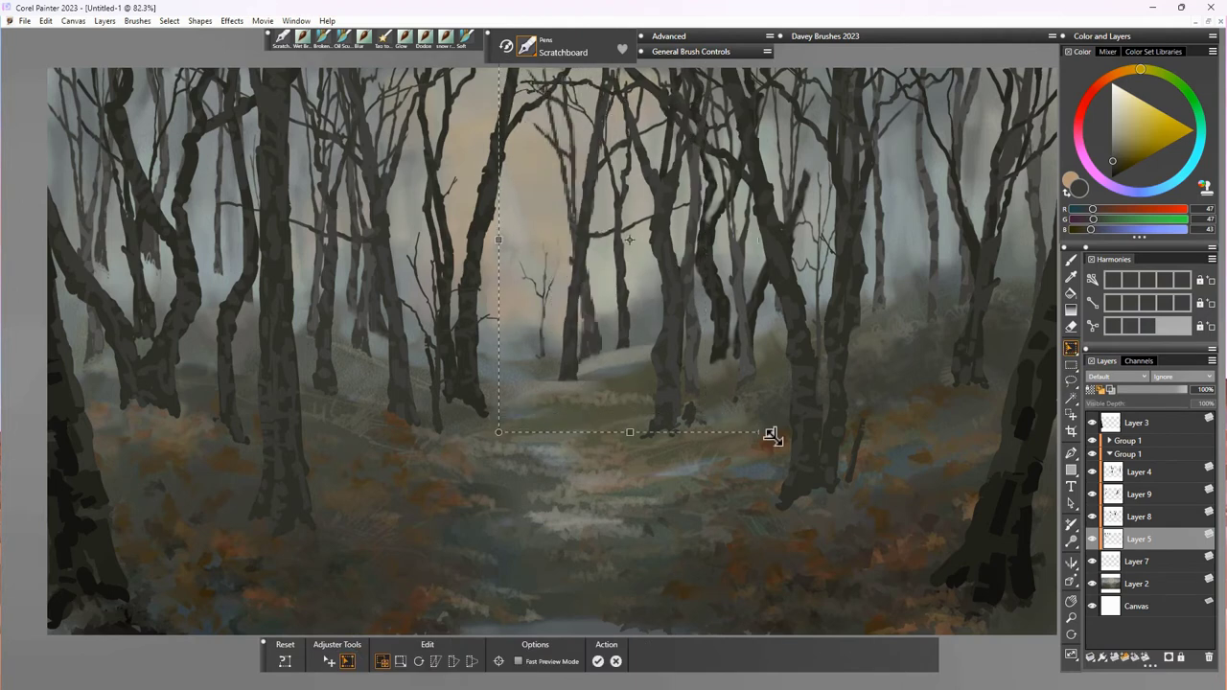
key(d)
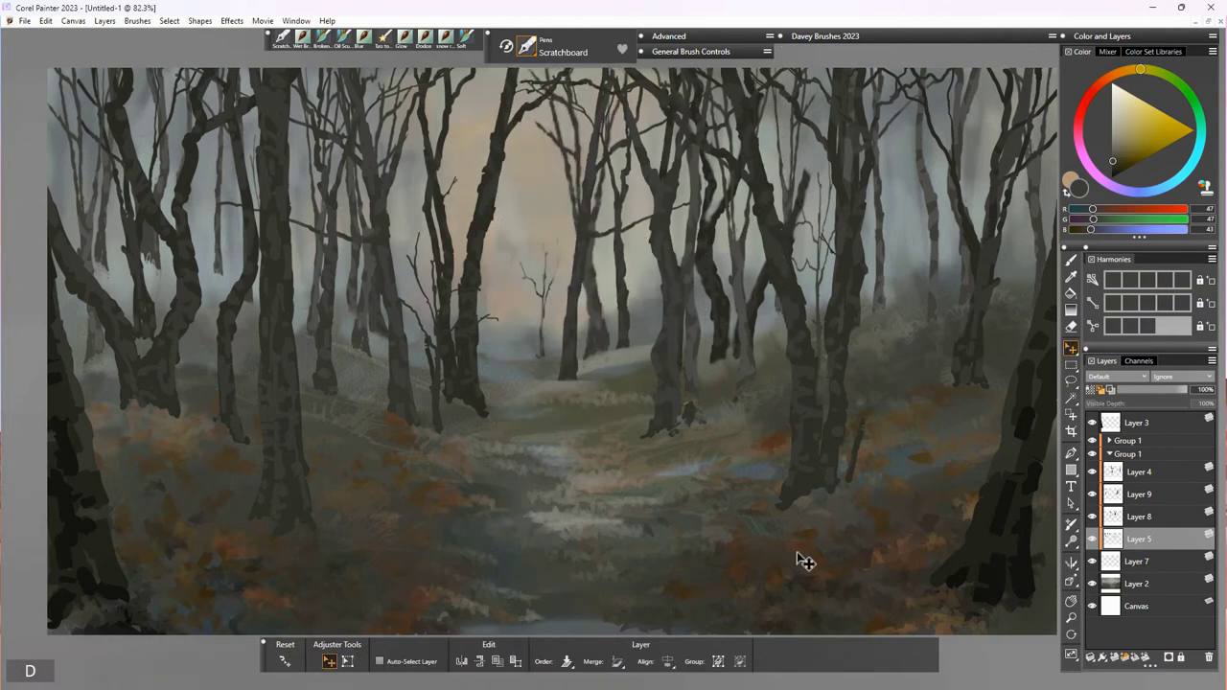
drag(602, 342, 619, 339)
Step: Lasso the distant trunks at the upper left of Layer 5 and stretch them wider and taller
click(1146, 539)
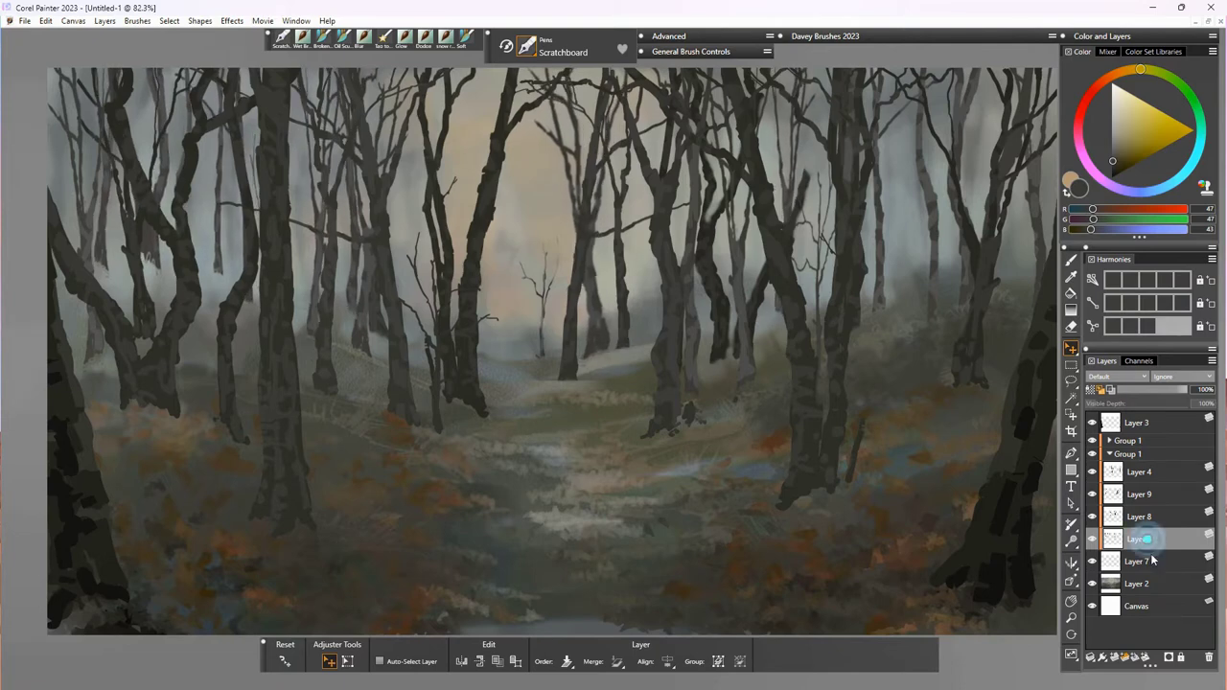
click(1072, 381)
mouse_move(49, 69)
mouse_down()
mouse_move(40, 277)
mouse_move(303, 137)
mouse_move(307, 71)
mouse_up()
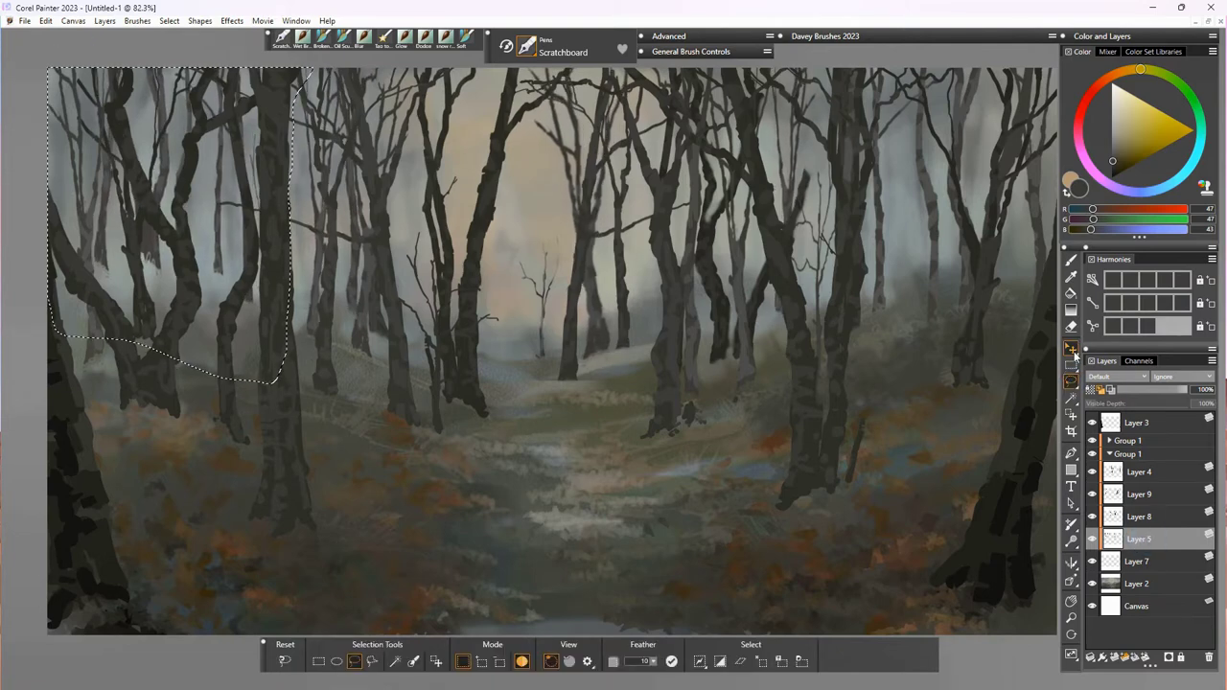
click(1074, 354)
click(348, 662)
drag(181, 384, 183, 431)
drag(314, 249, 321, 250)
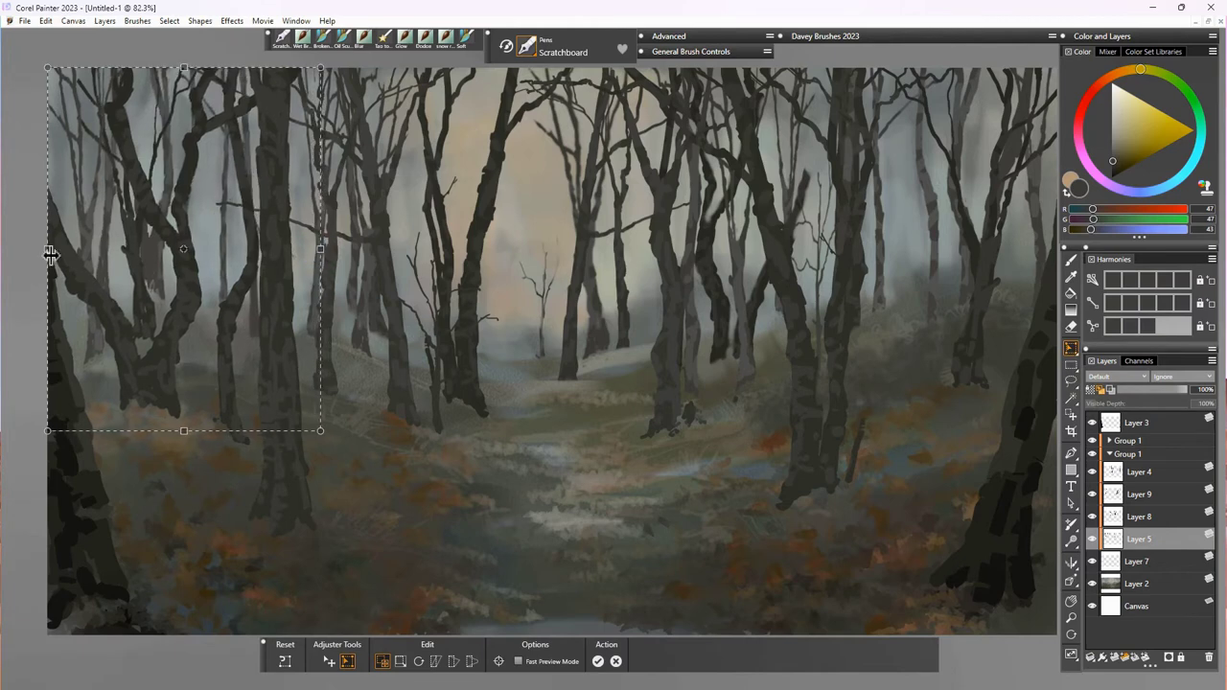
drag(50, 254, 13, 260)
drag(161, 431, 161, 465)
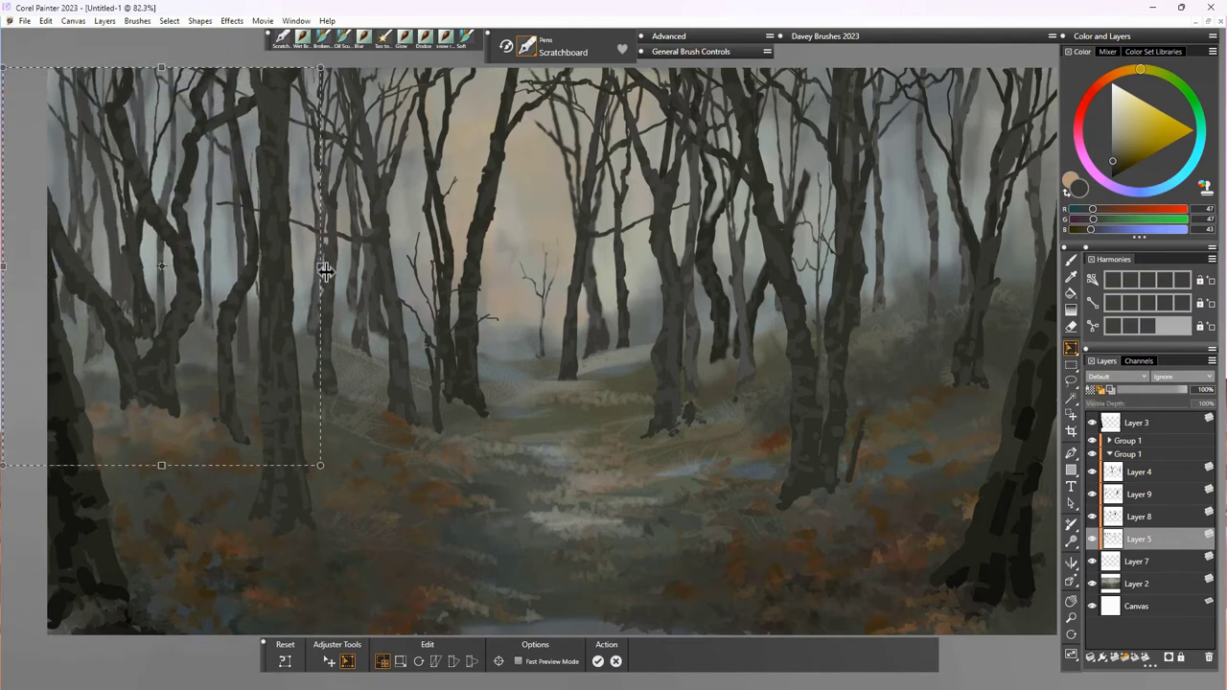
key(Return)
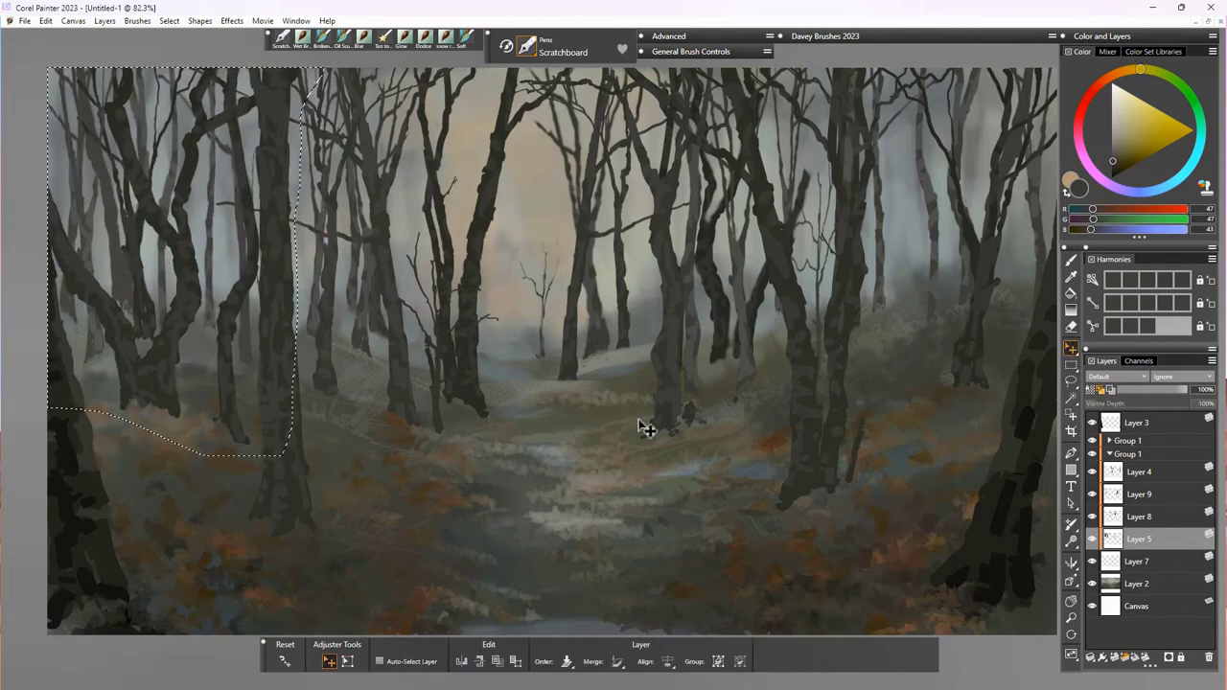
Step: Paste a copy of the selected distant trunks and place it behind the trees on the right slope
key(ctrl+v)
mouse_move(452, 507)
mouse_down()
mouse_move(869, 365)
mouse_move(895, 333)
mouse_move(880, 348)
mouse_move(893, 307)
mouse_up()
click(1166, 583)
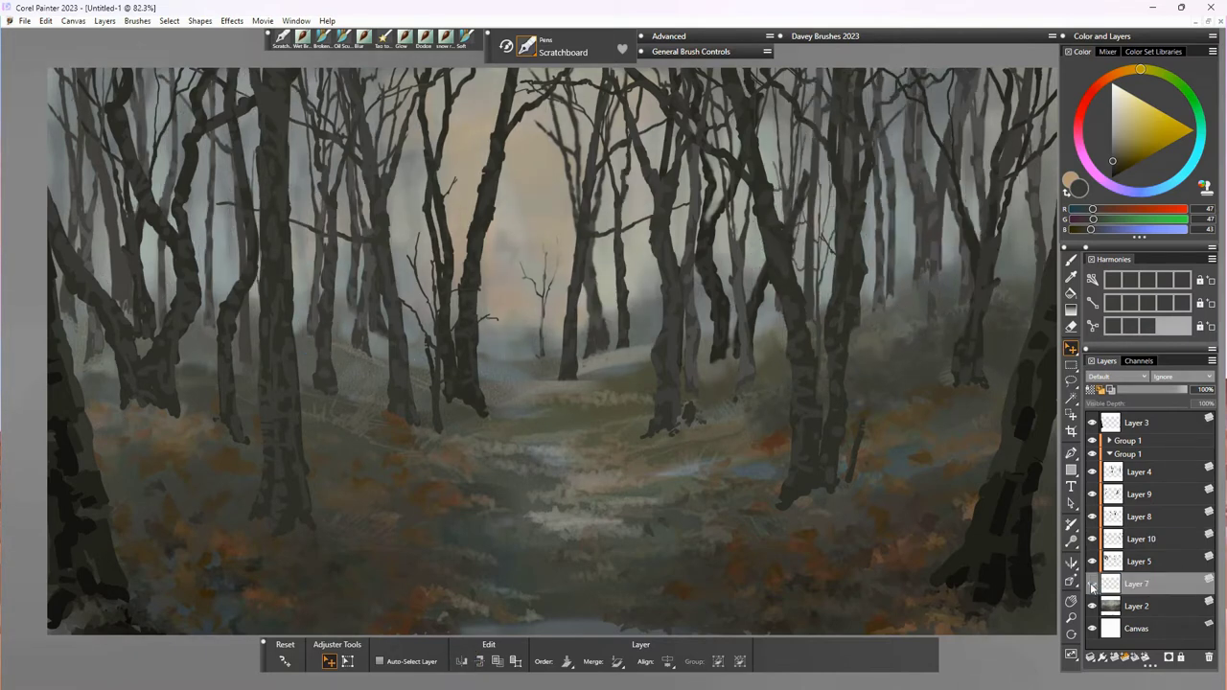
Step: Check the lower group's layers by toggling their visibility and move Layer 10 below Layer 5
click(1093, 562)
click(1094, 562)
click(1092, 472)
click(1092, 472)
click(1092, 516)
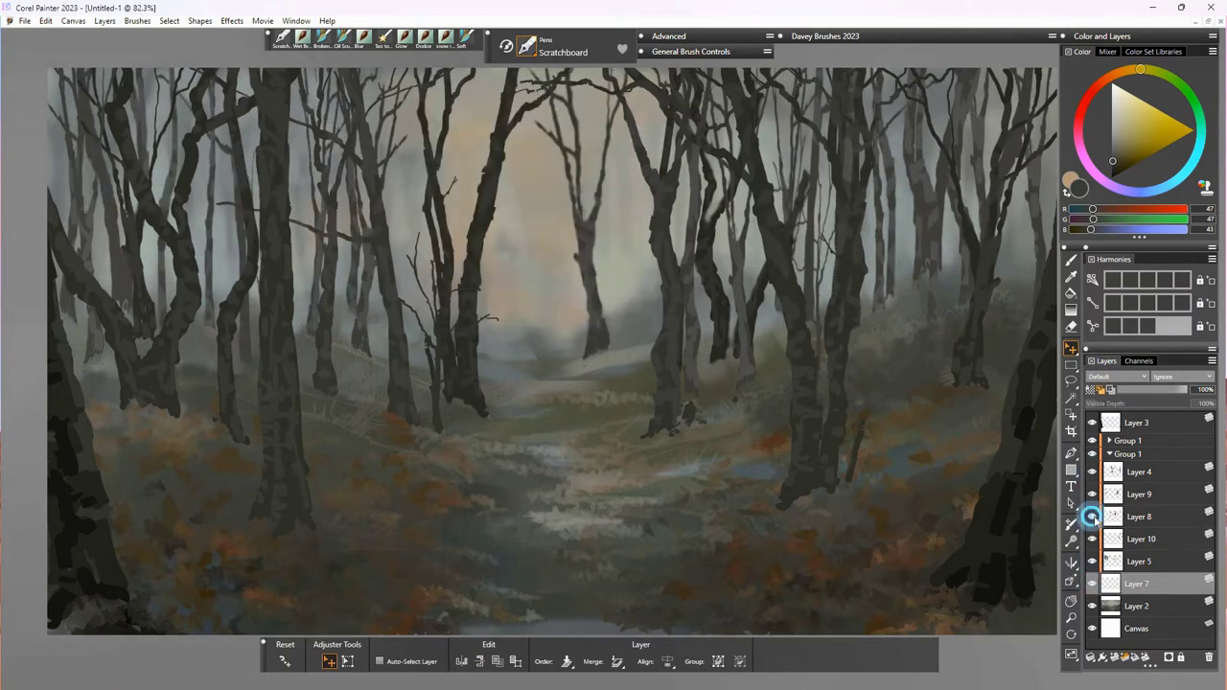
click(1092, 516)
click(1093, 539)
click(1092, 539)
drag(1140, 540, 1144, 565)
Step: Check the lower group's layers by toggling visibility, then adjust Layer 10's color to saturation 12% and value -12%
click(1143, 472)
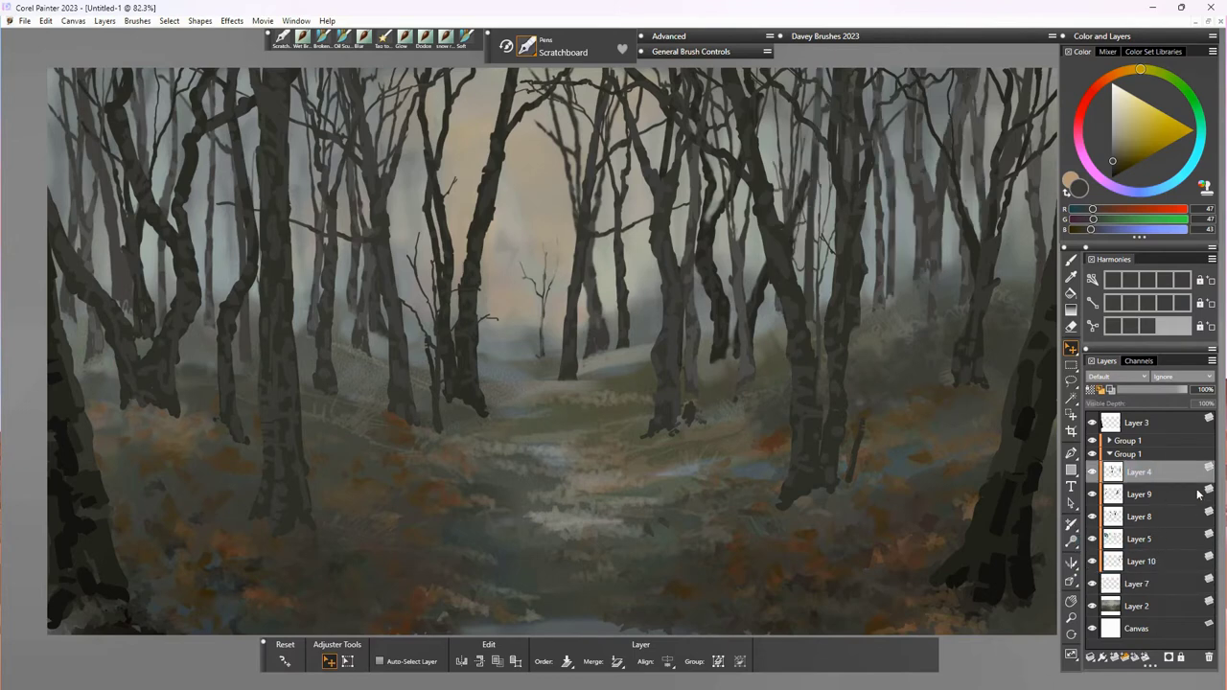
click(1110, 455)
click(1111, 455)
click(1092, 472)
click(1092, 471)
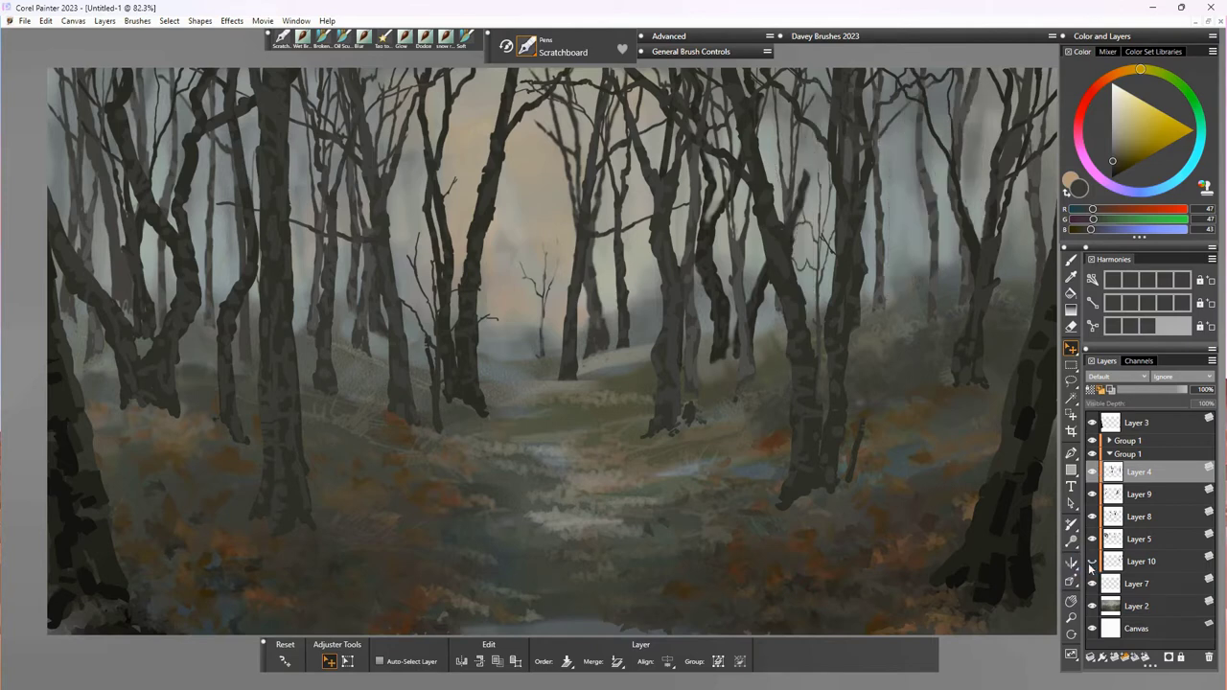
click(1143, 560)
click(885, 36)
click(823, 136)
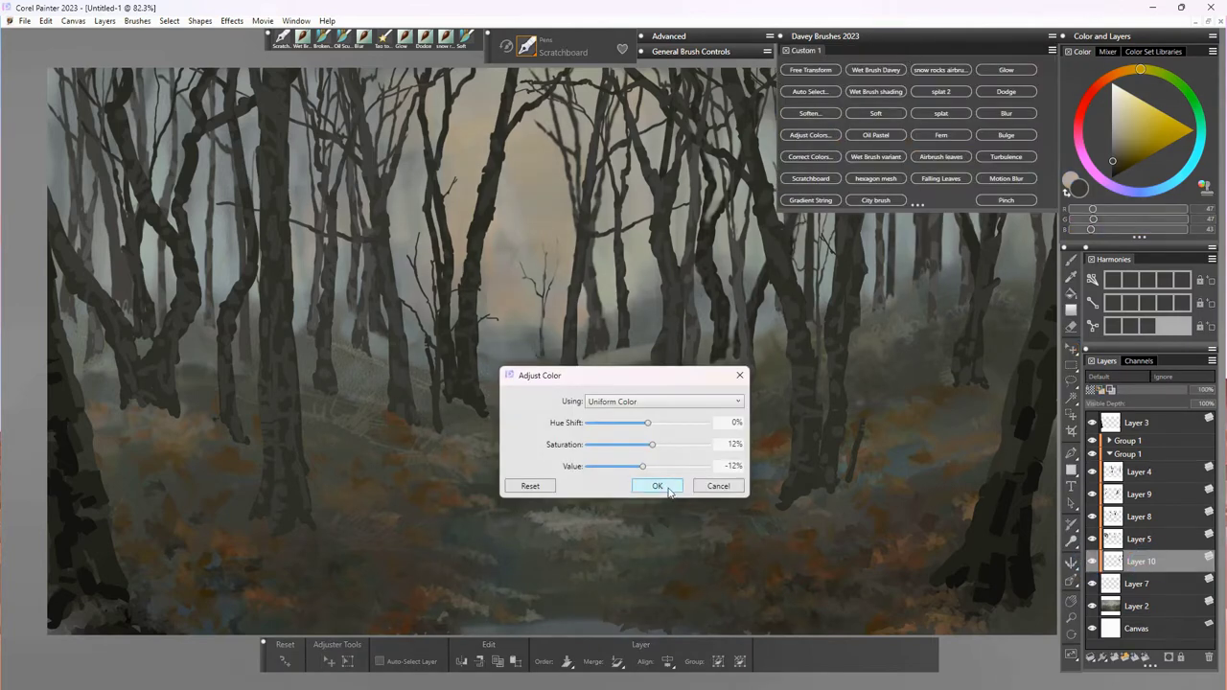
click(665, 487)
click(885, 36)
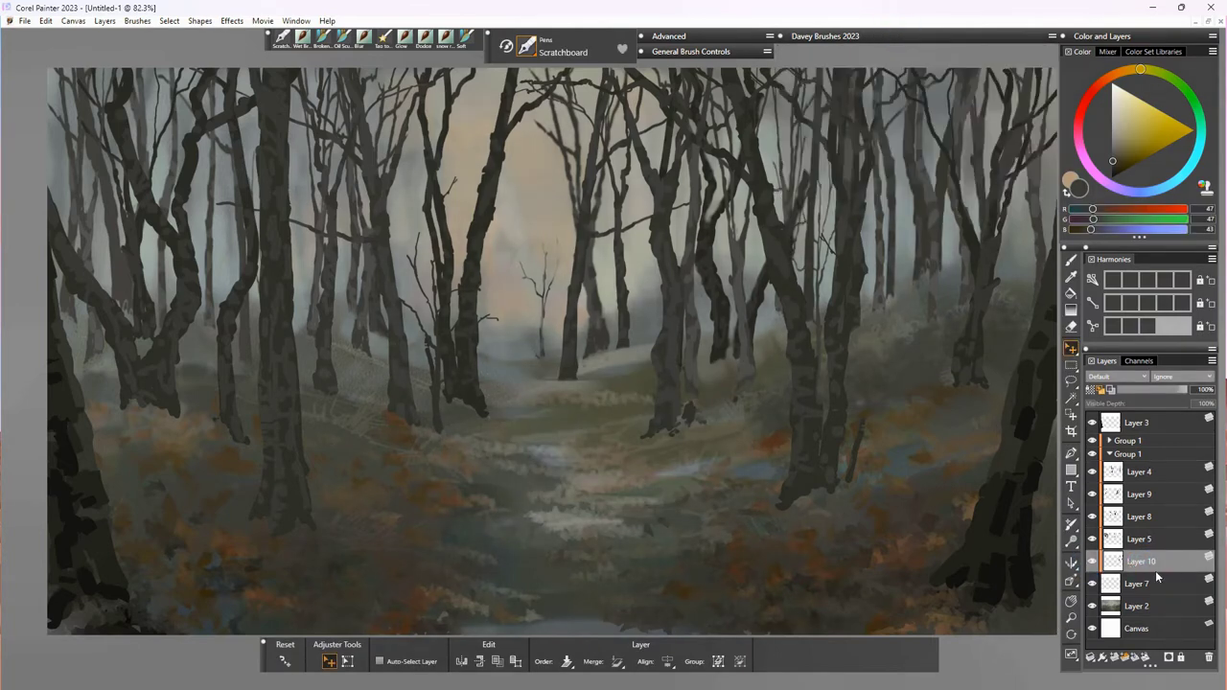
Step: Duplicate the lower tree group and reposition Layers 4, 9, 8 and 5 of the lower copy to fill gaps between trunks
click(1132, 456)
key(ctrl+c)
key(ctrl+v)
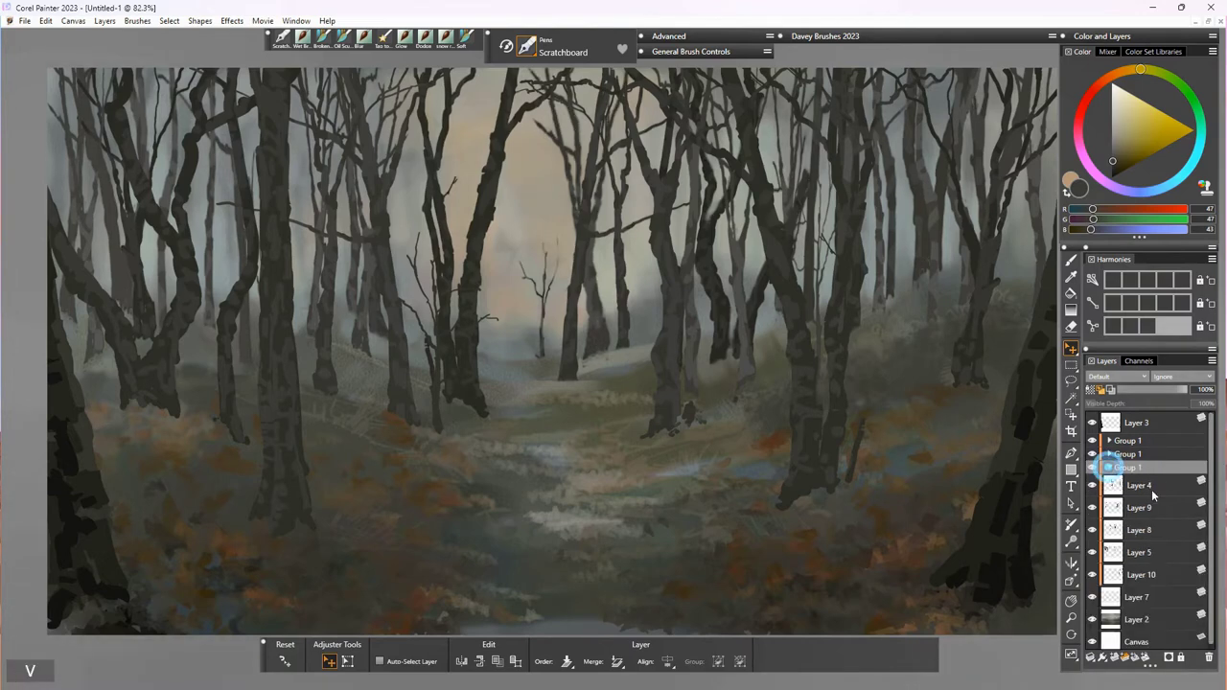
click(847, 405)
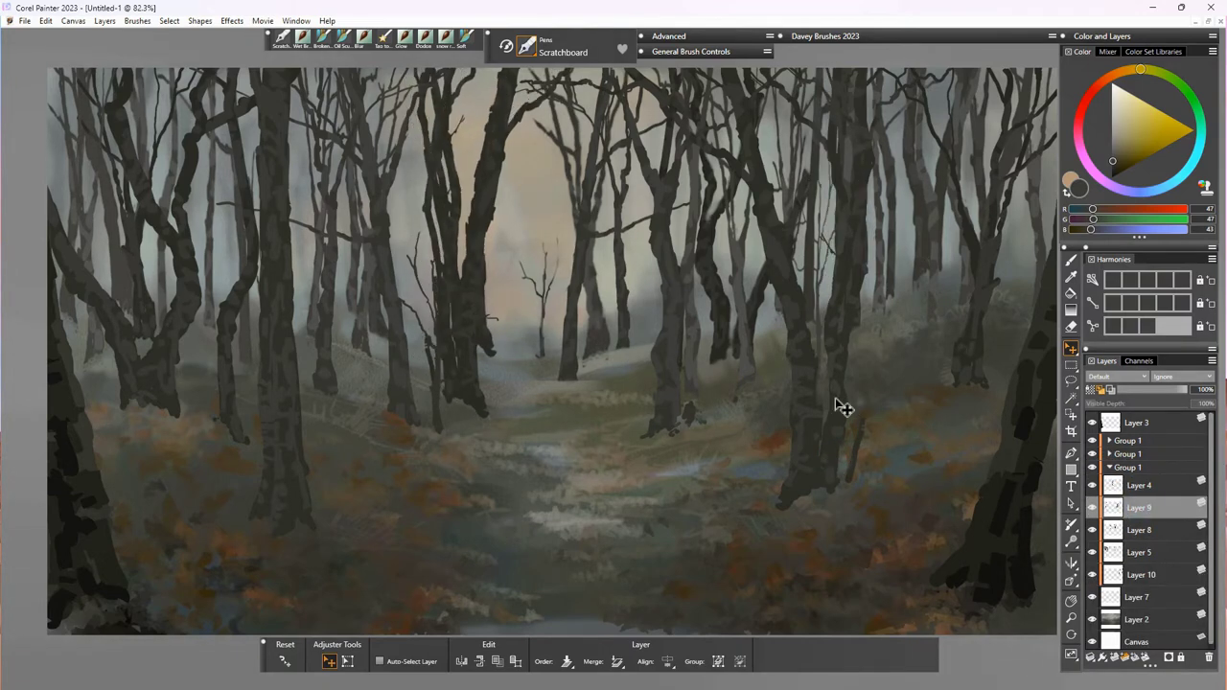
click(825, 403)
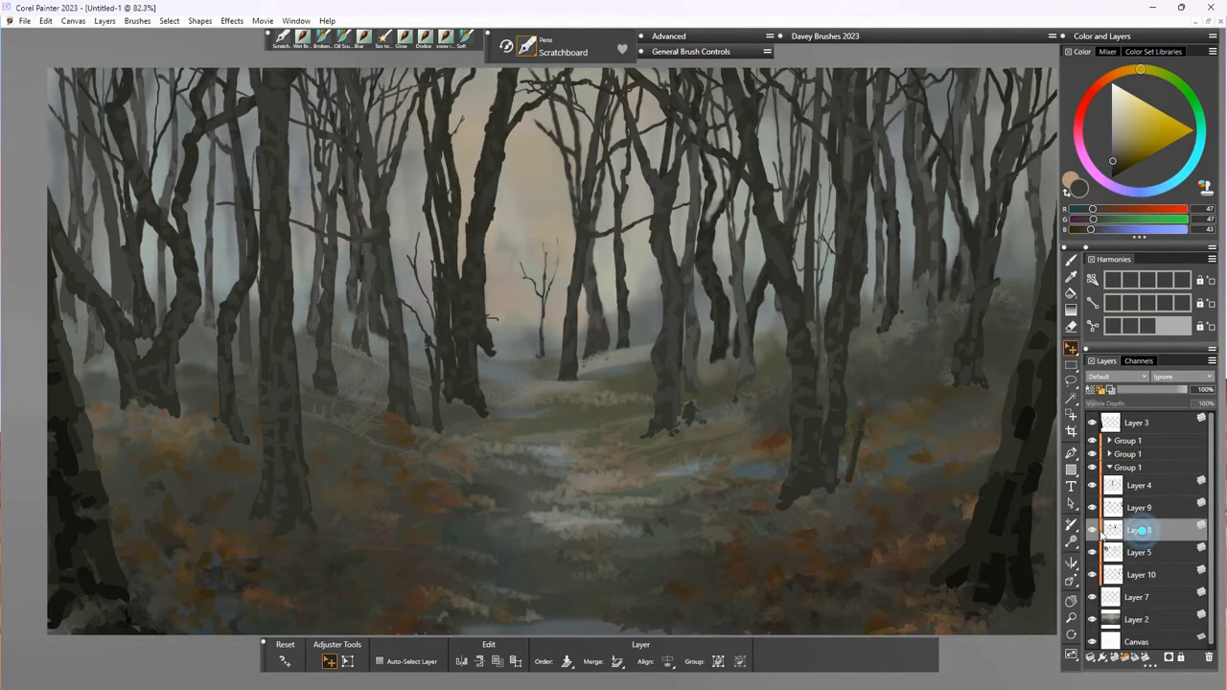
click(779, 422)
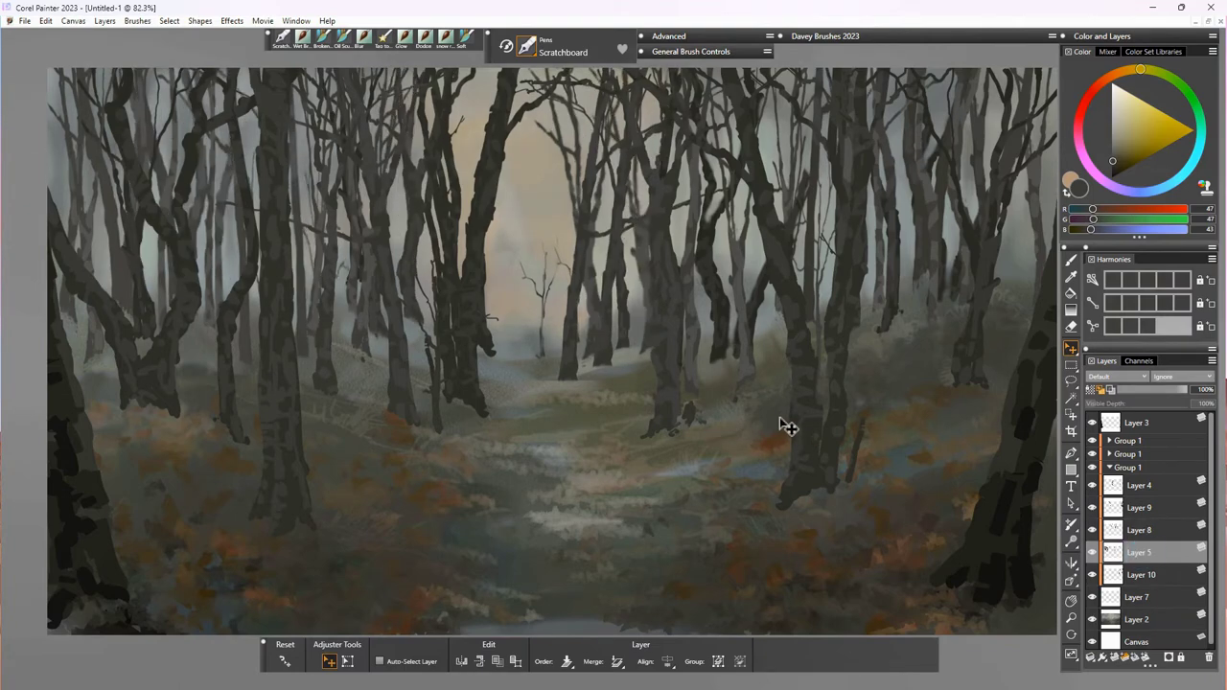
Step: Move Layer 10 of the lower group left behind the central trees and skew it so its right side drops
click(1142, 576)
drag(767, 438, 332, 459)
click(347, 662)
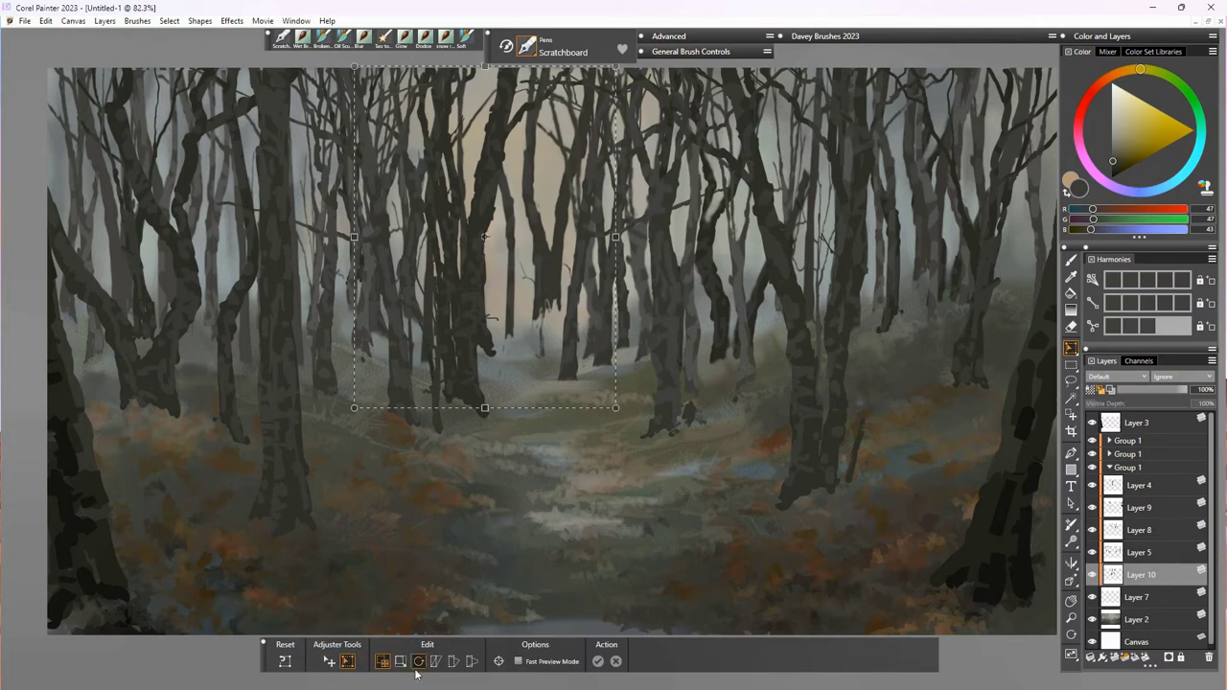
click(437, 662)
drag(615, 225, 612, 284)
drag(485, 411, 489, 449)
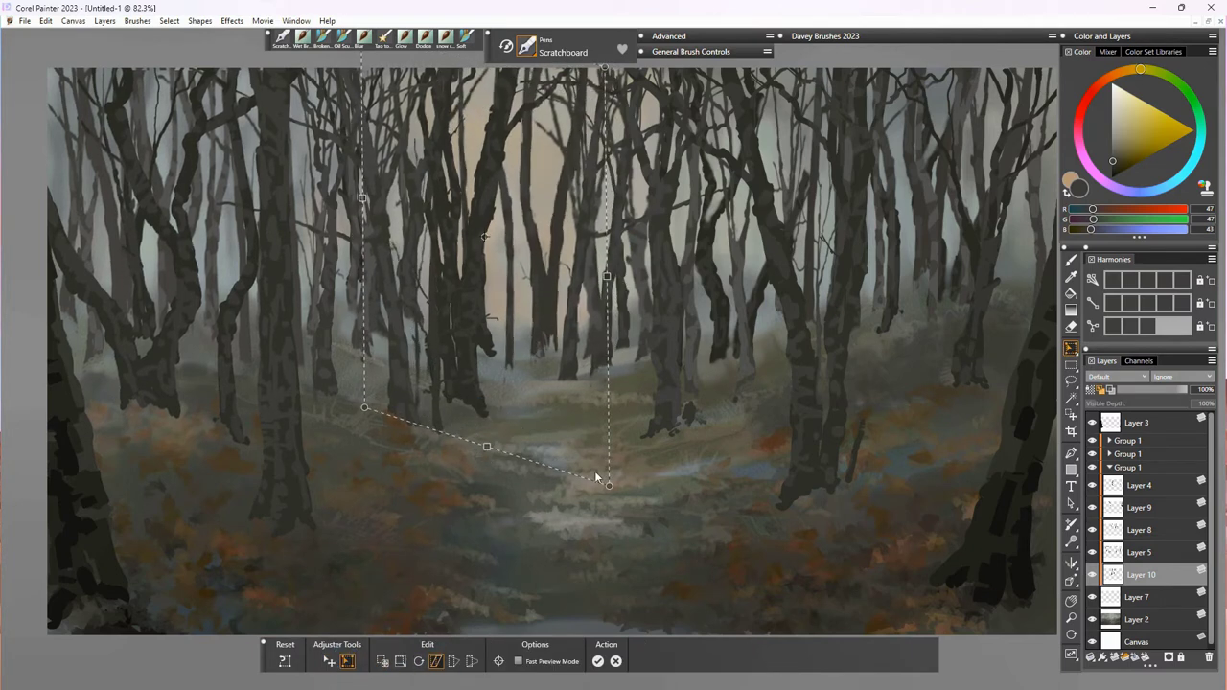
click(597, 661)
Step: Collapse the lowest Group 1 into a single layer
click(1137, 467)
click(1109, 467)
click(1091, 658)
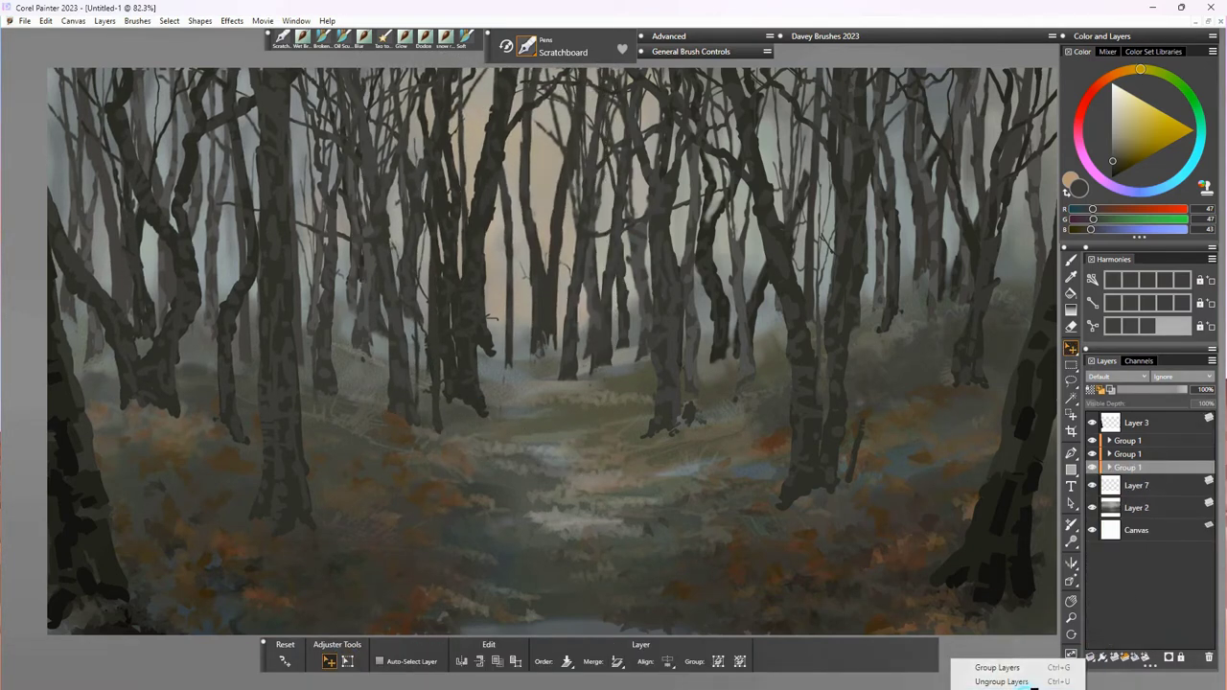
click(1026, 682)
Step: Narrow the collapsed Group 1 layer, shift it slightly right and up behind the central trees, and commit the transformation
click(347, 662)
mouse_move(569, 427)
mouse_down()
mouse_move(577, 416)
mouse_move(581, 445)
mouse_up()
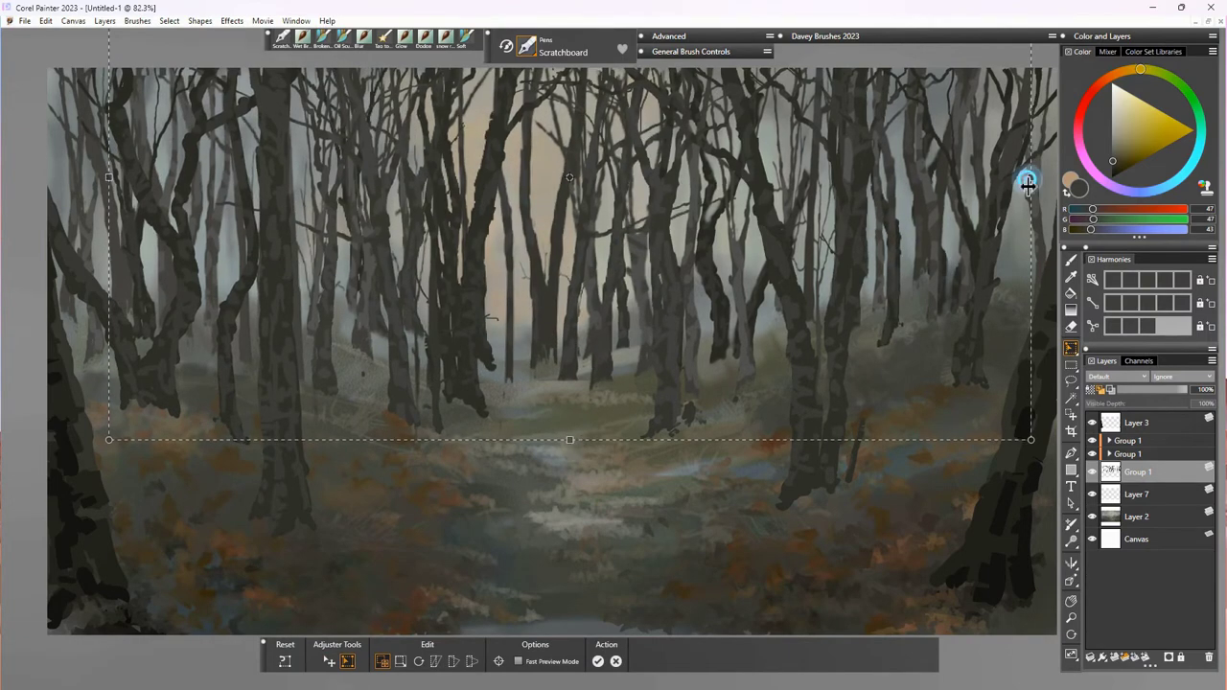
drag(1028, 181, 928, 180)
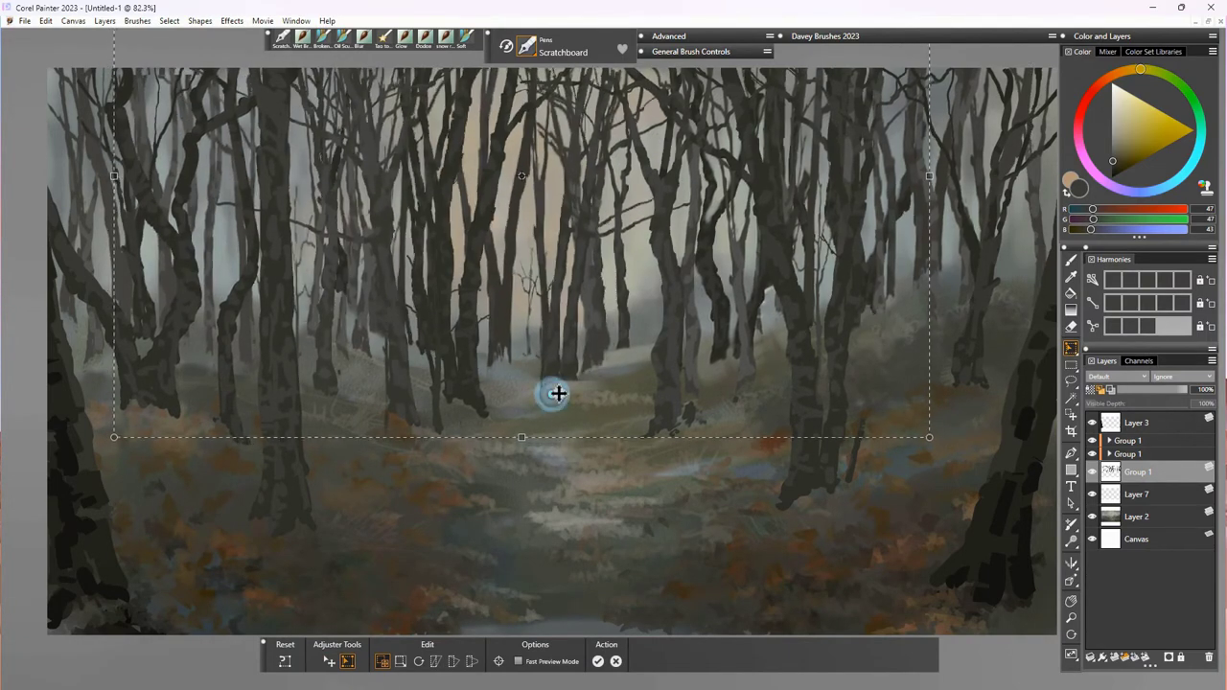
drag(556, 392, 595, 390)
click(1160, 486)
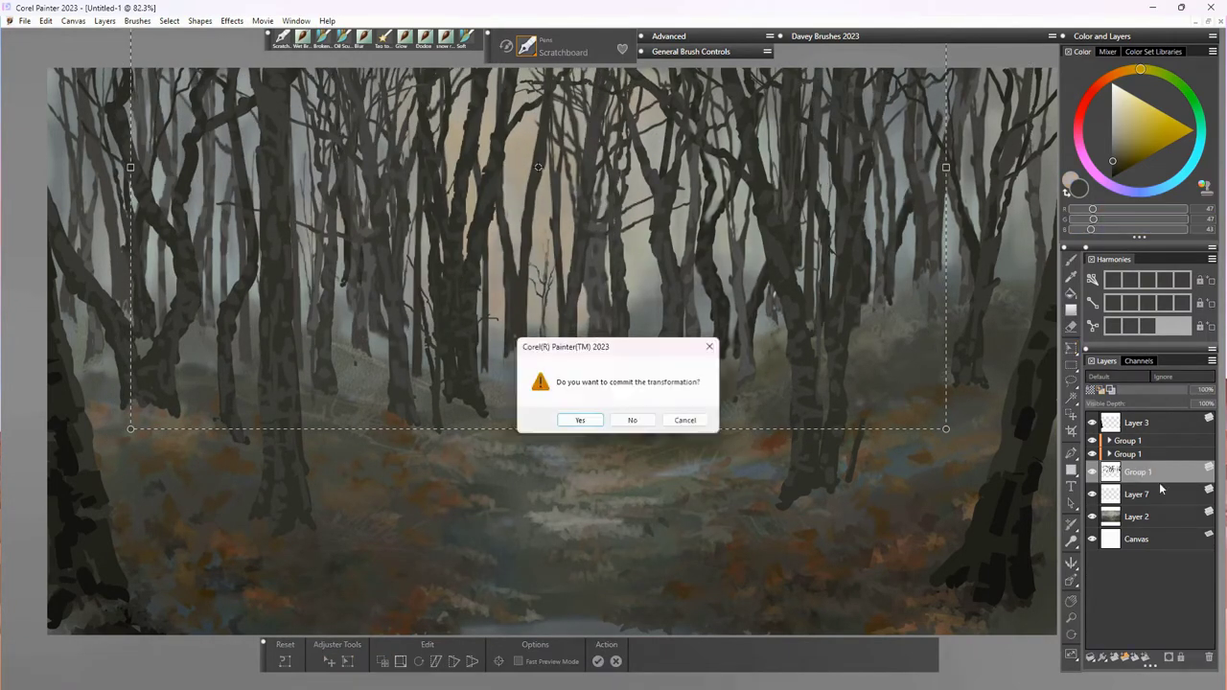
key(Return)
Step: Lighten and mute the collapsed Group 1 layer with Adjust Color, using saturation -40% and value 24%
click(924, 39)
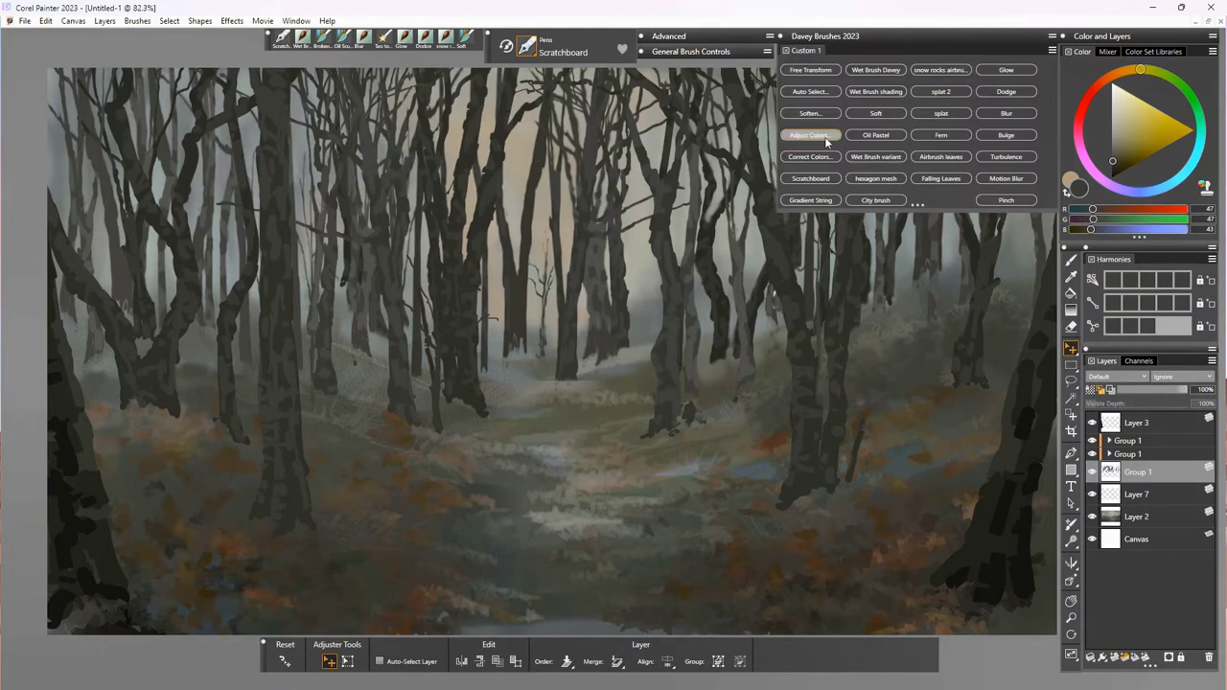
click(811, 134)
drag(649, 470, 657, 468)
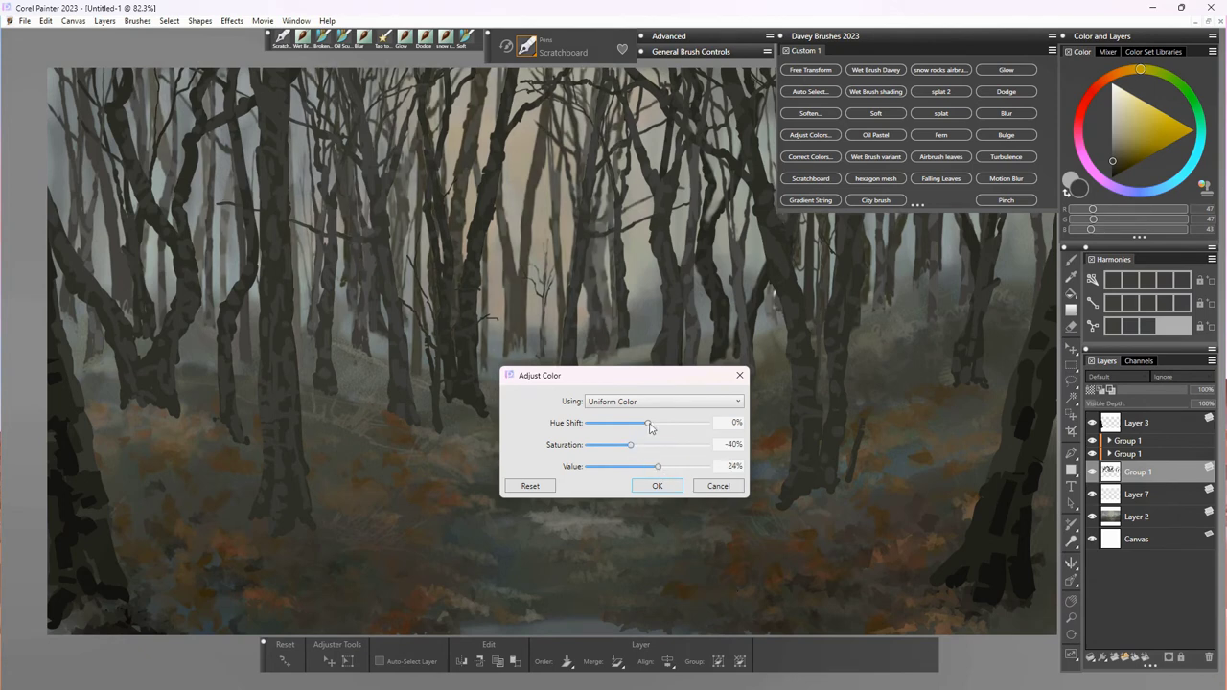
drag(660, 470, 657, 470)
click(659, 486)
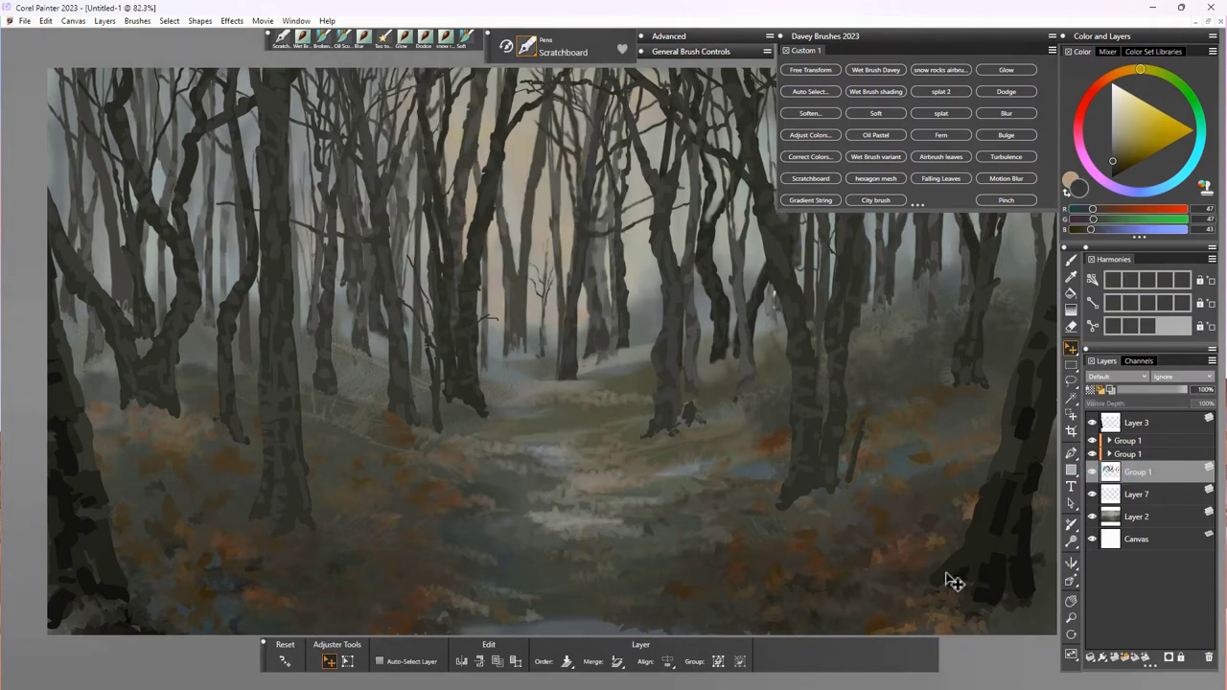
Step: Erase excess distant trunks and branches around the central clearing on the collapsed Group 1 layer
key(b)
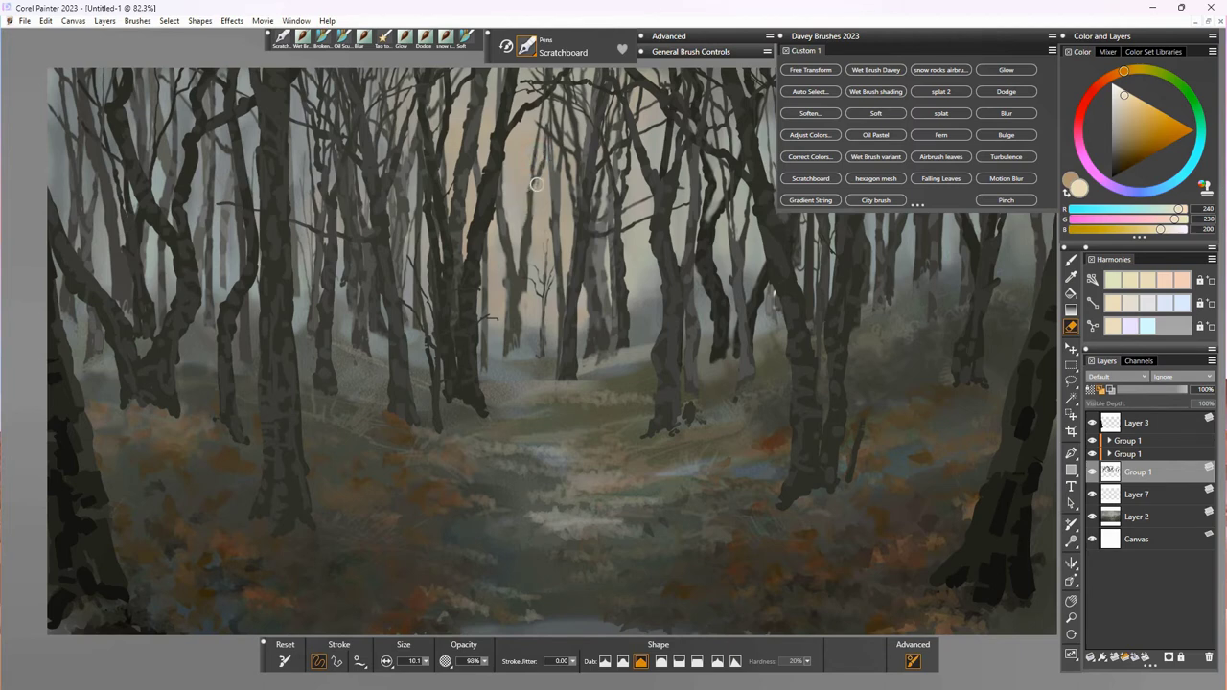
mouse_move(537, 185)
mouse_down()
mouse_move(535, 245)
mouse_move(508, 289)
mouse_move(501, 197)
mouse_move(511, 336)
mouse_move(492, 326)
mouse_up()
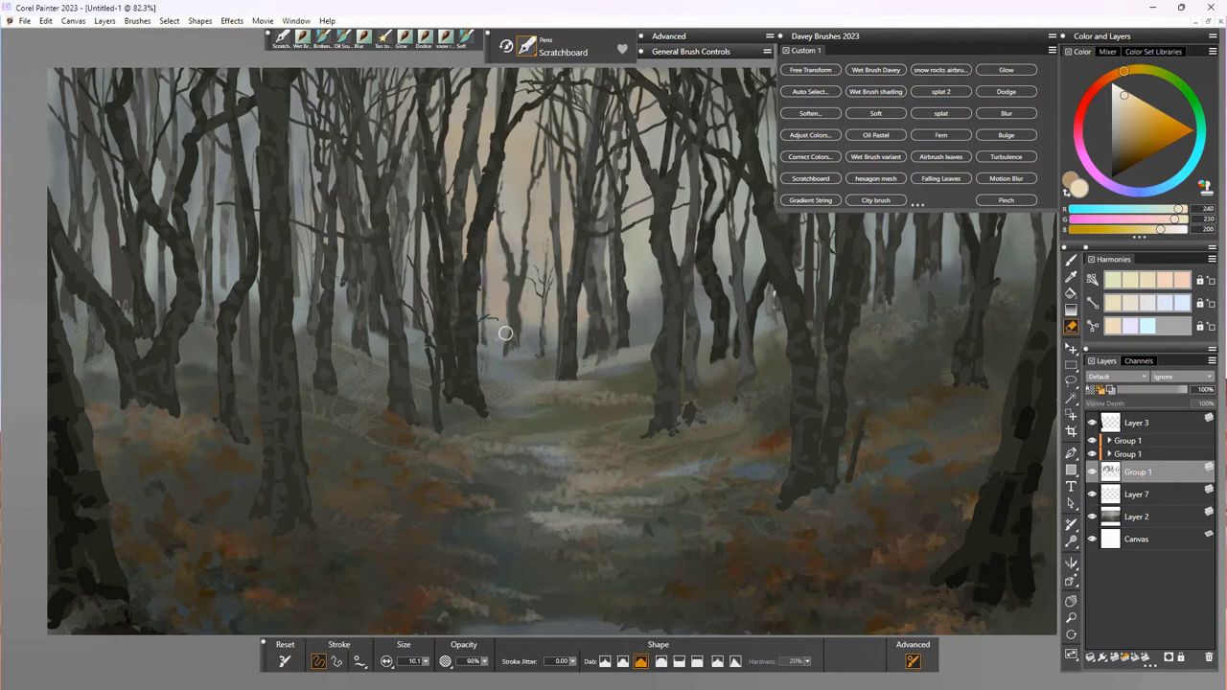
drag(420, 242, 420, 173)
drag(544, 179, 561, 198)
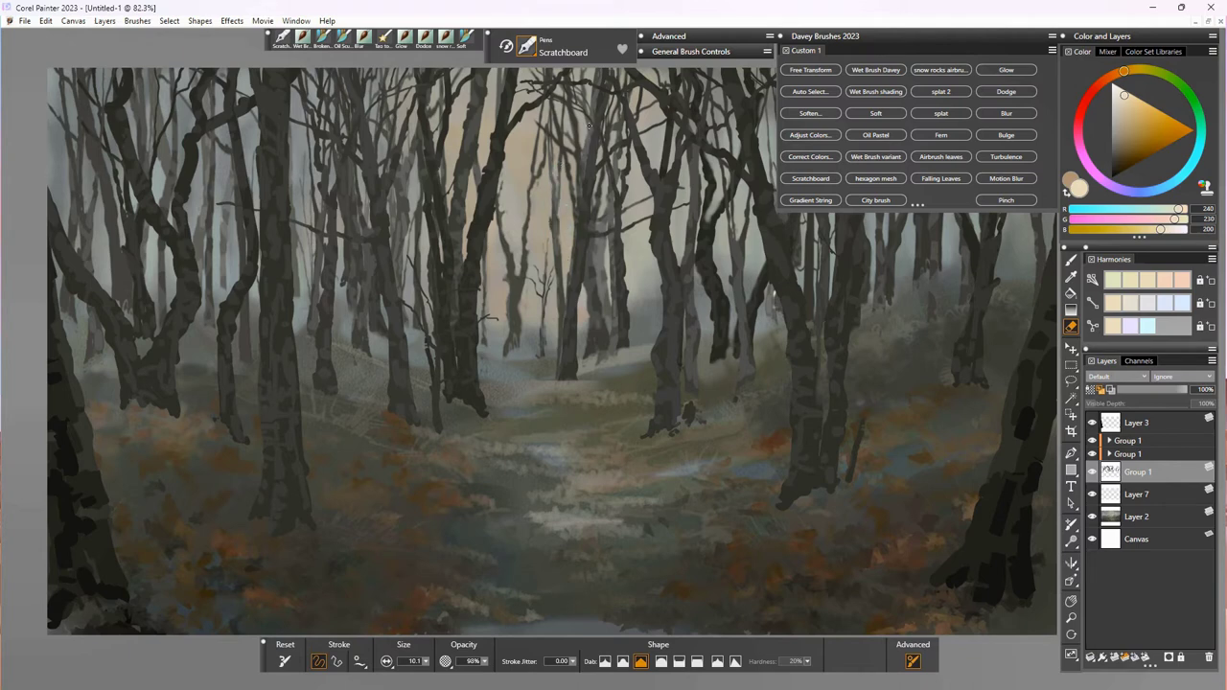
key(ctrl+z)
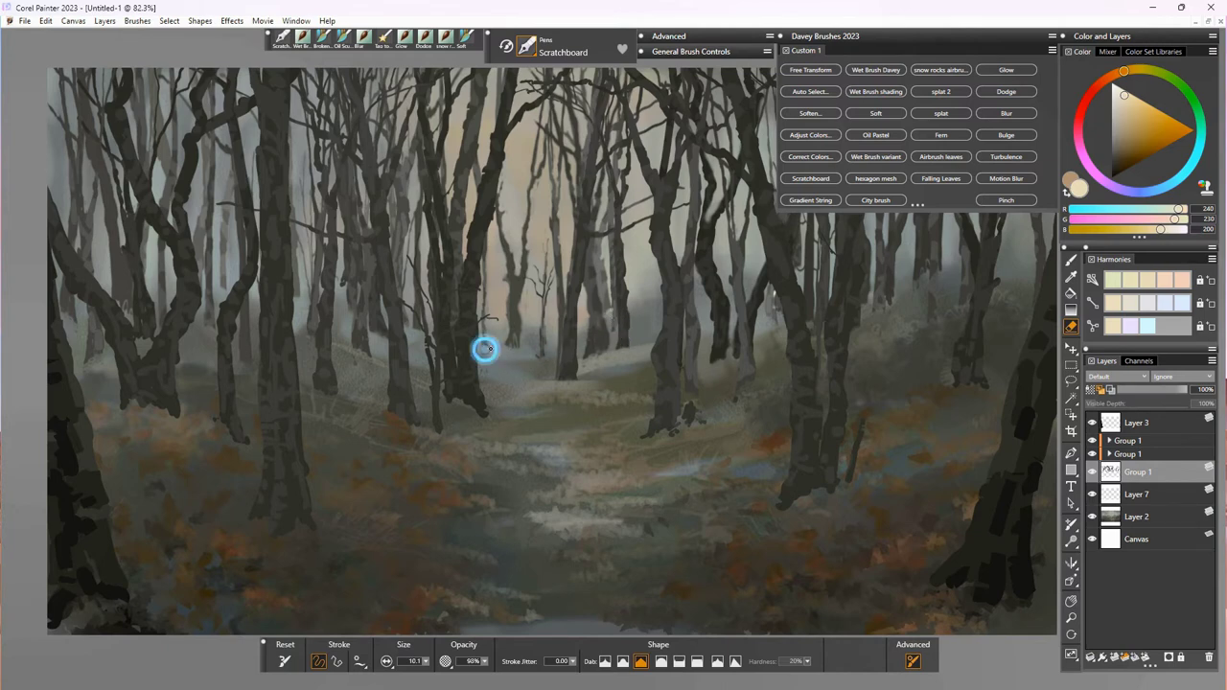
drag(420, 213, 438, 170)
Step: Erase stray trunk parts between the trees on the right slope of the collapsed Group 1 layer
click(866, 35)
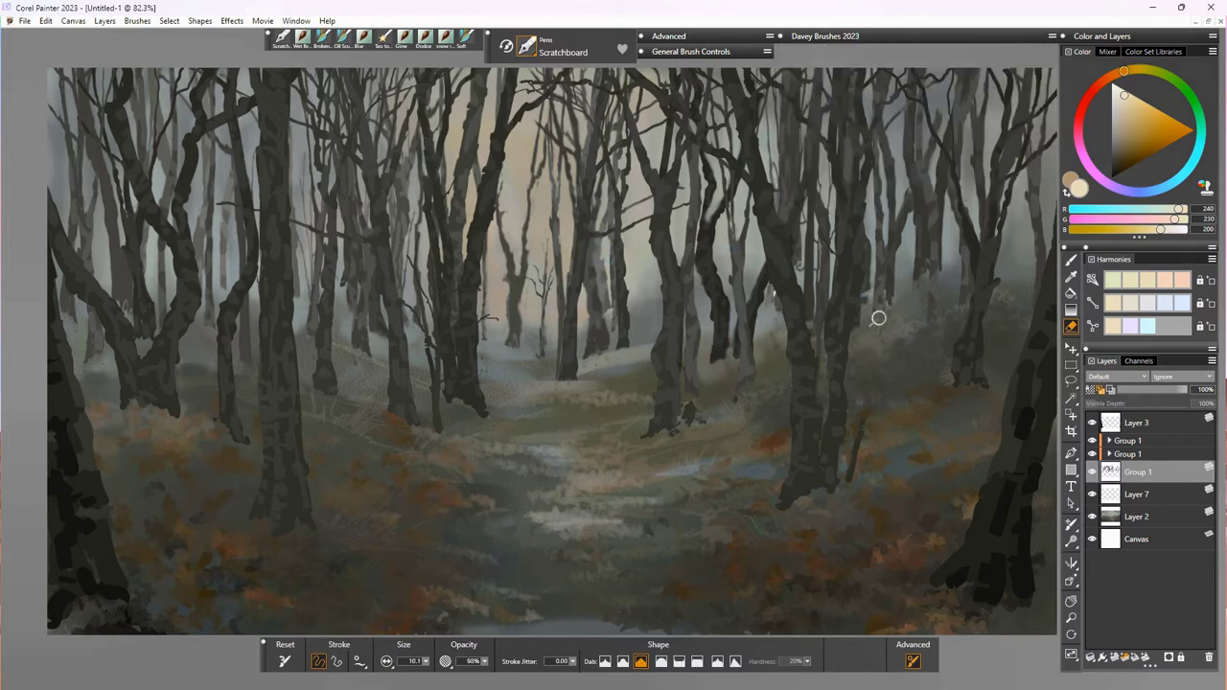
mouse_move(896, 288)
mouse_down()
mouse_move(959, 246)
mouse_move(931, 283)
mouse_up()
click(998, 232)
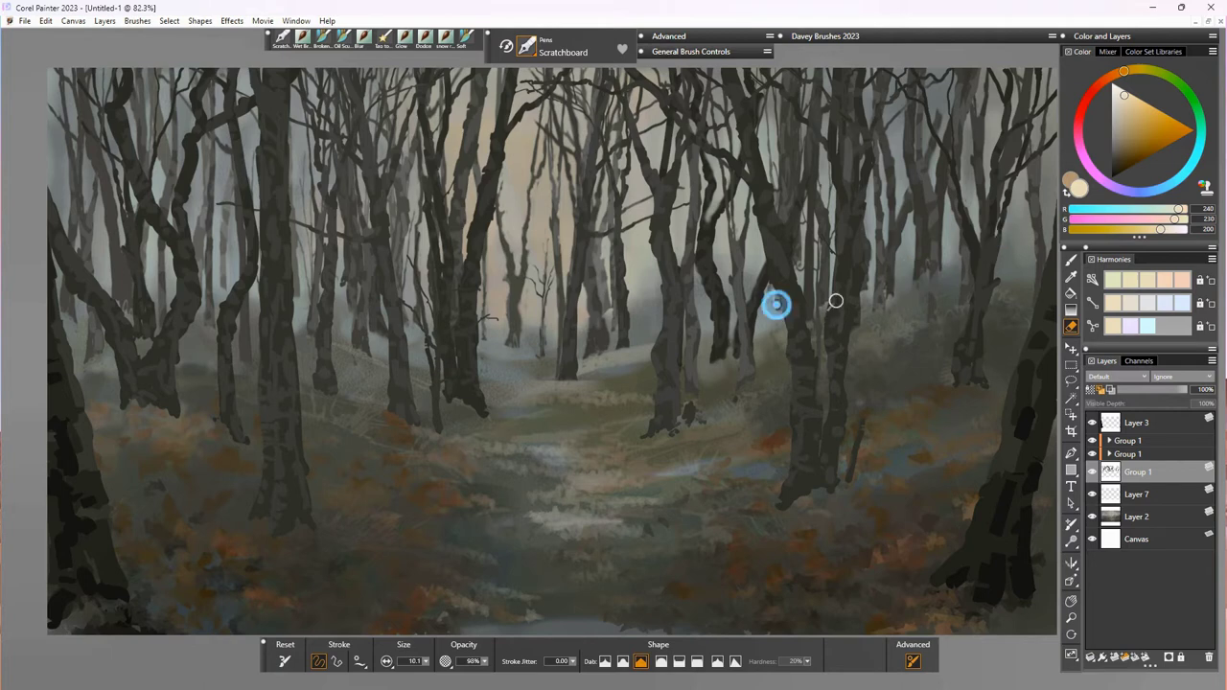
drag(828, 291, 828, 267)
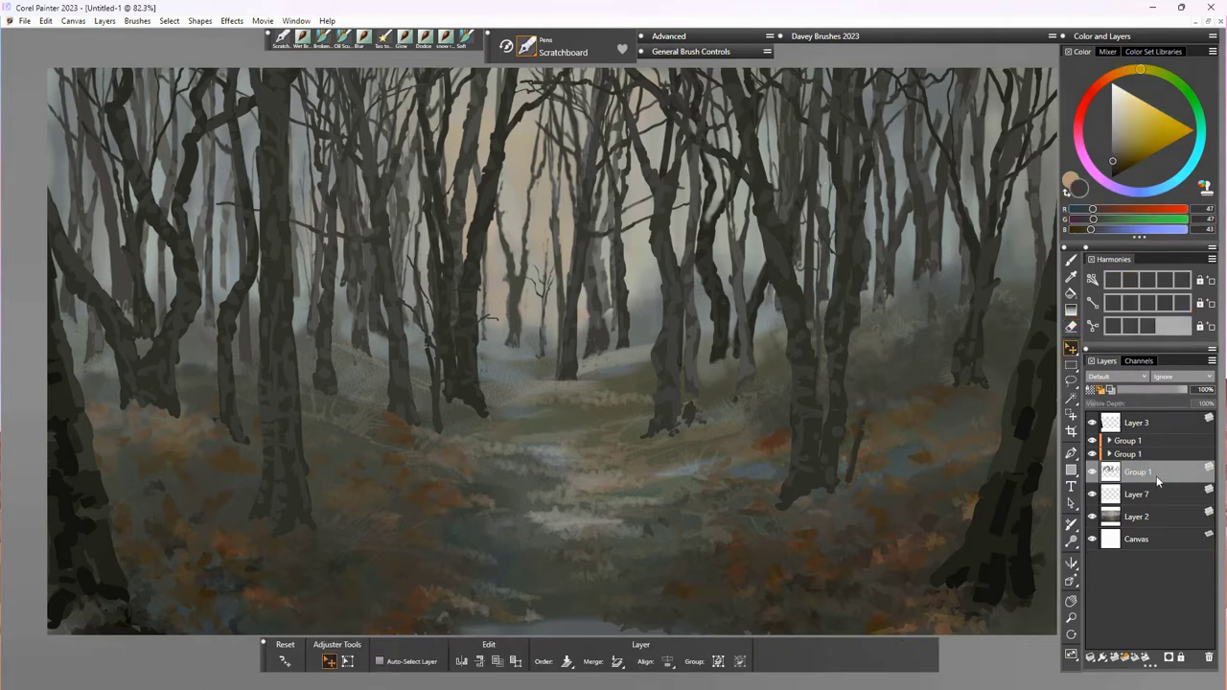
Step: Duplicate the collapsed Group 1 layer, shift the lower copy left, then make it shorter and slightly wider
key(ctrl+c)
key(ctrl+v)
drag(630, 350, 493, 358)
key(ctrl+alt+t)
drag(401, 439, 410, 403)
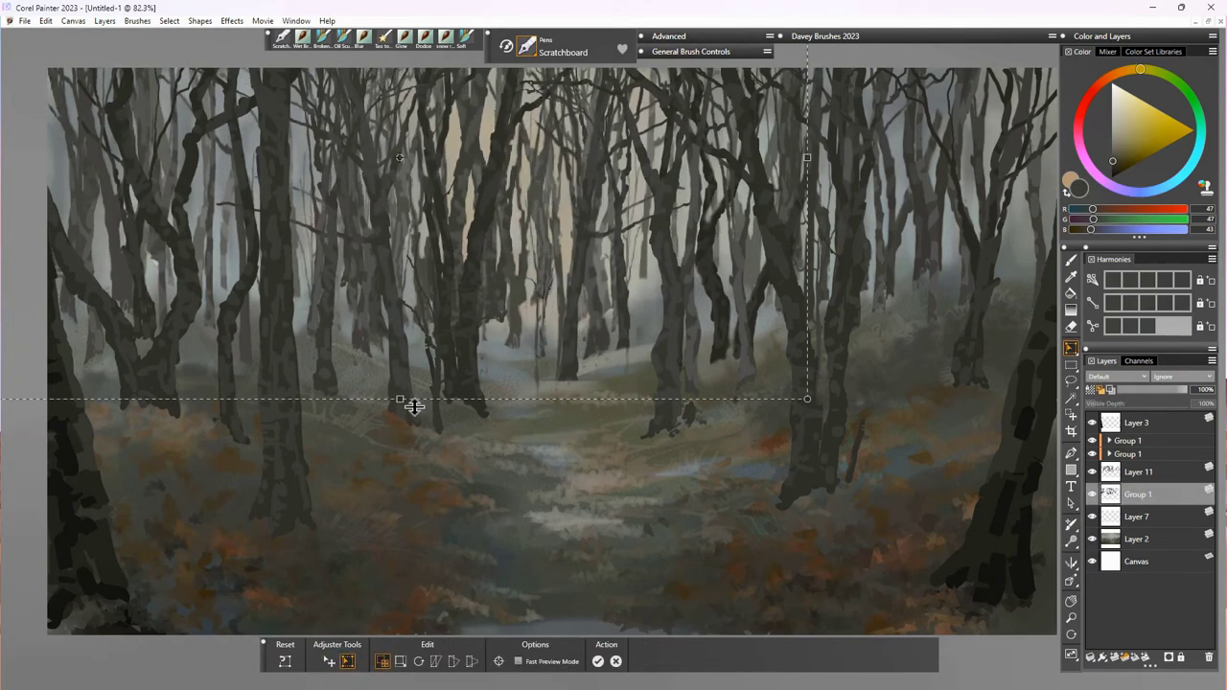
drag(809, 158, 828, 179)
key(Return)
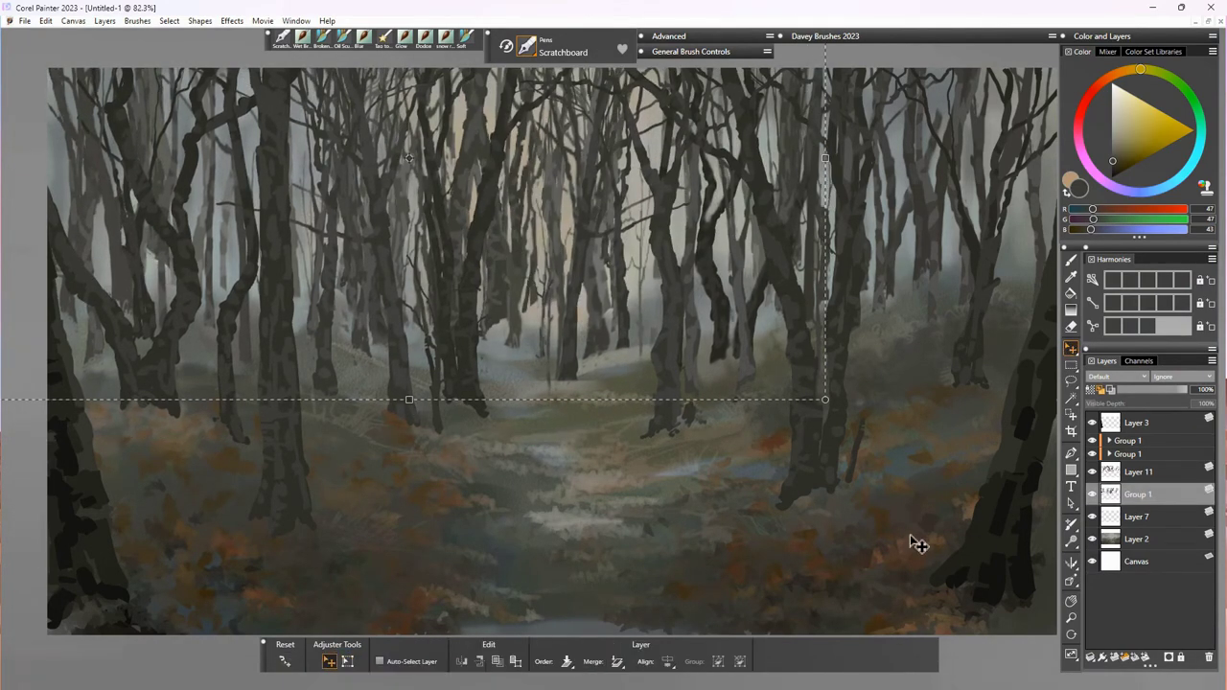
Step: Erase unwanted distant trunks on the lower Group 1 copy and shift the layer slightly right
key(n)
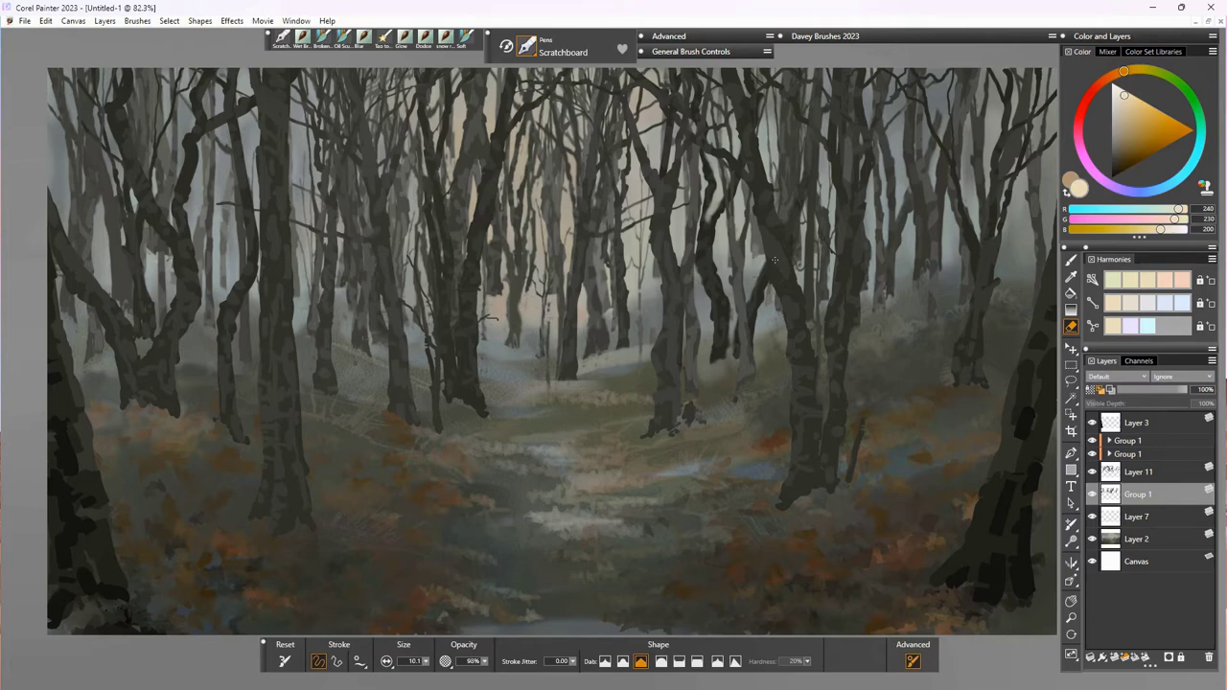
key(b)
alt+click(658, 282)
key(f)
mouse_move(608, 259)
mouse_down()
mouse_move(612, 296)
mouse_move(630, 274)
mouse_move(660, 286)
mouse_up()
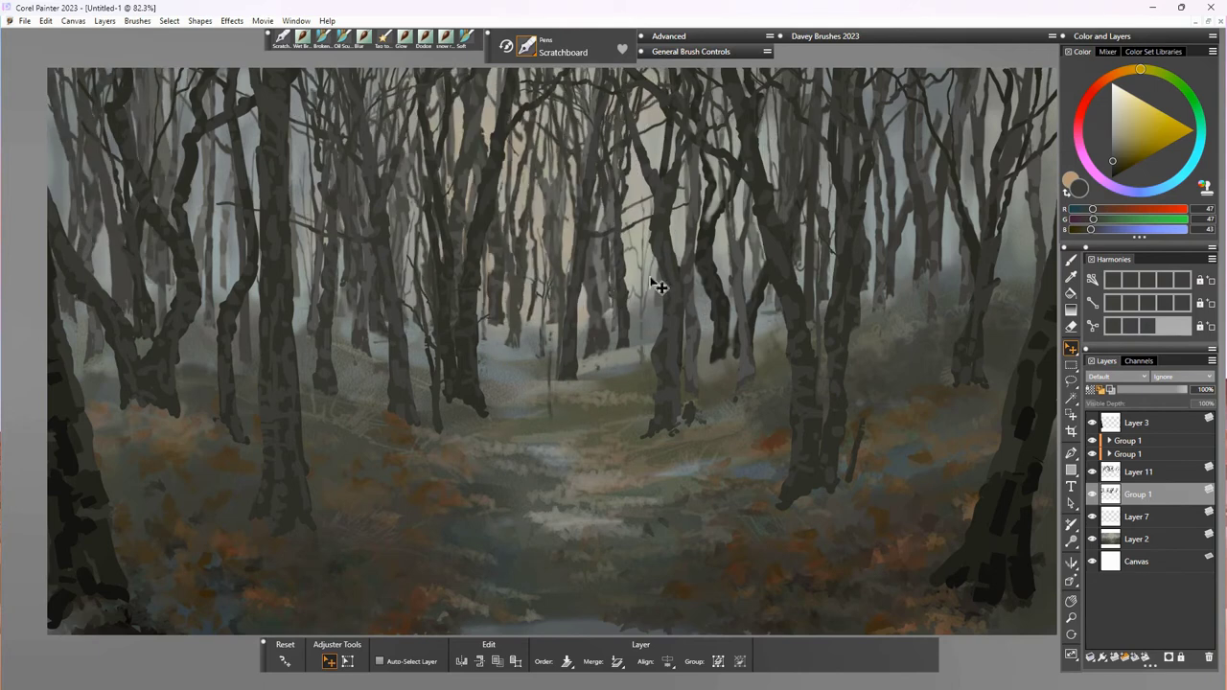
key(n)
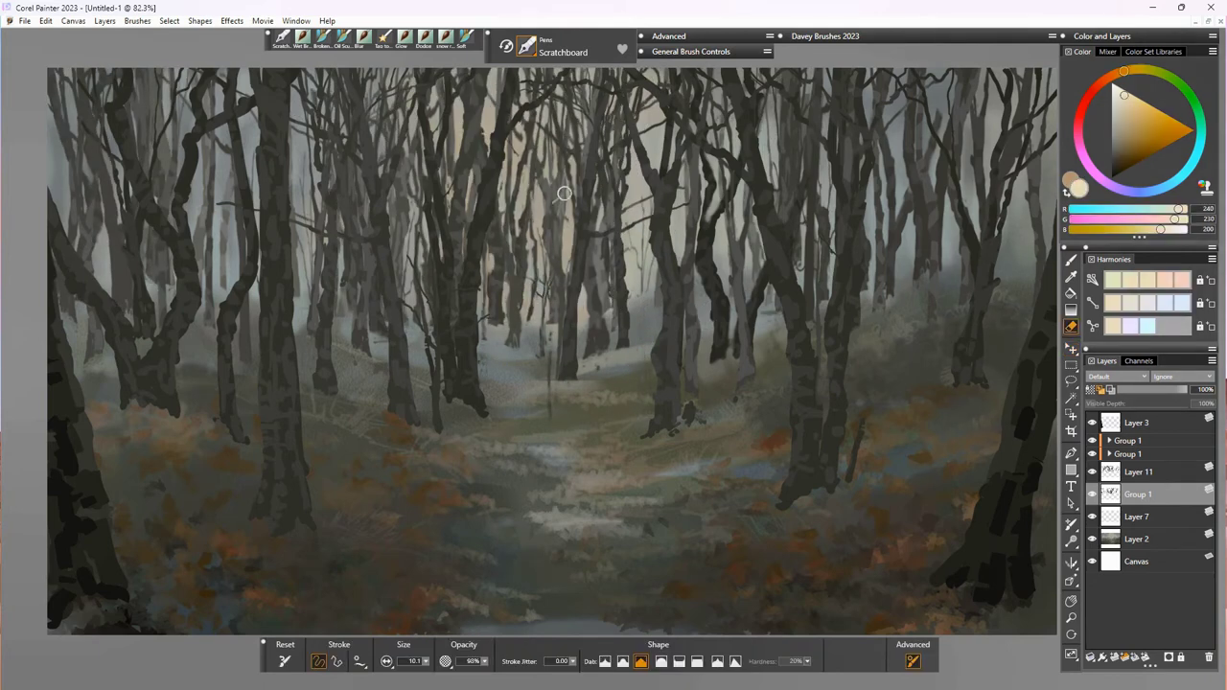
key(f)
Step: Lighten the lower Group 1 copy with Adjust Color, using hue shift 4%, saturation -40% and value 37%
click(1158, 497)
click(933, 36)
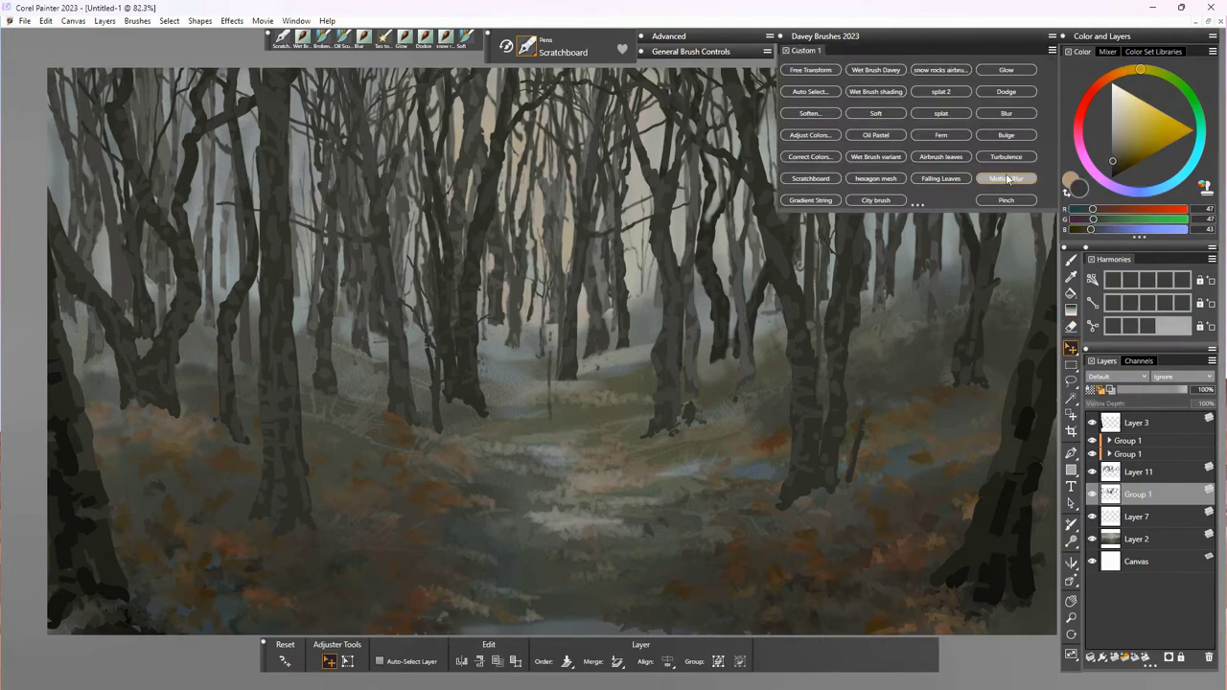
click(822, 136)
drag(657, 468, 669, 469)
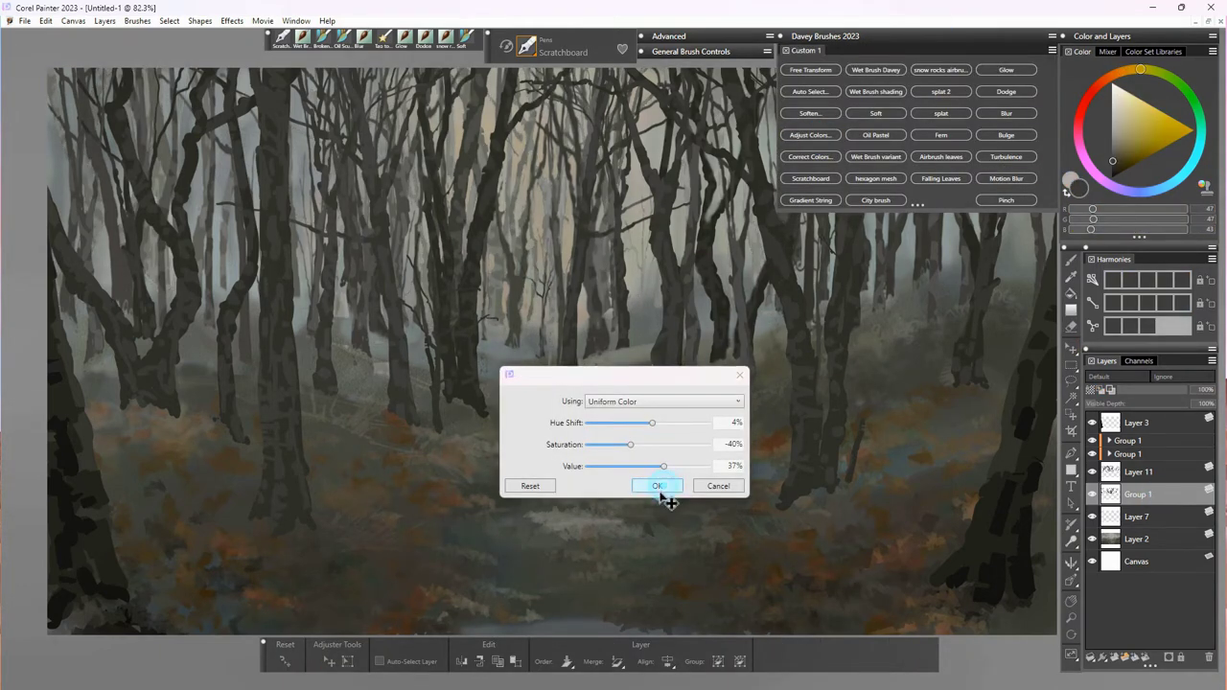
click(658, 489)
Step: Duplicate the lightened Group 1 layer and shift the distant trees to fill the misty background on the right
key(ctrl+c)
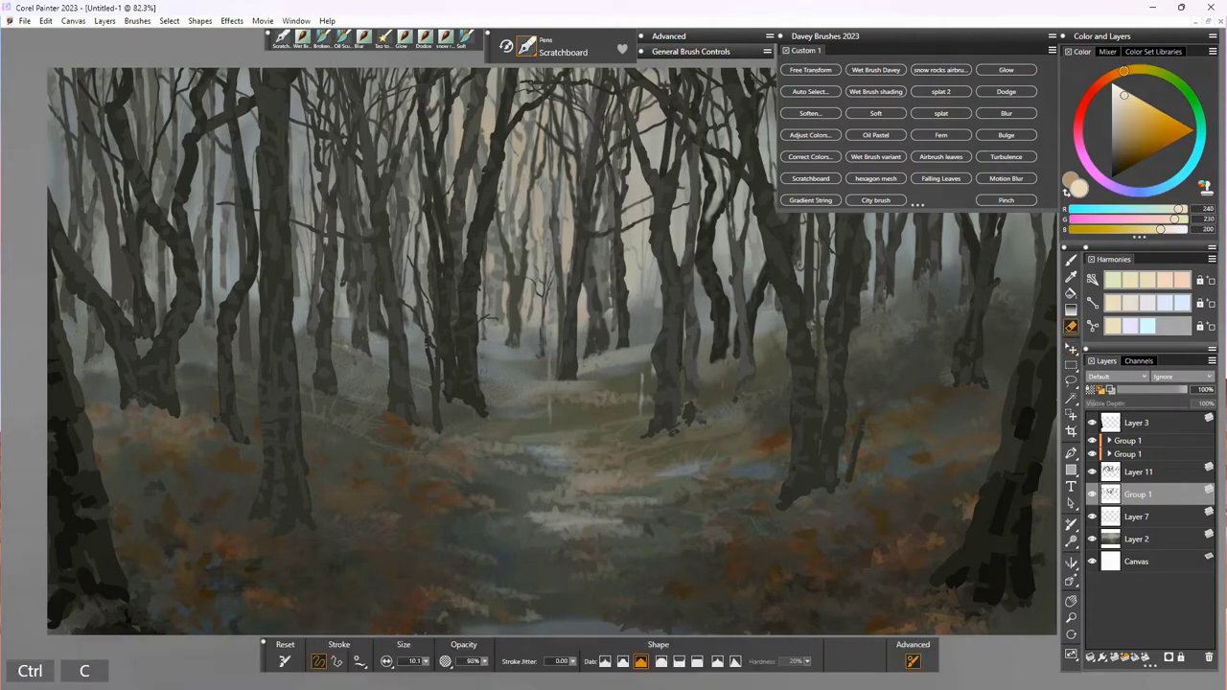
key(ctrl+v)
drag(764, 284, 777, 287)
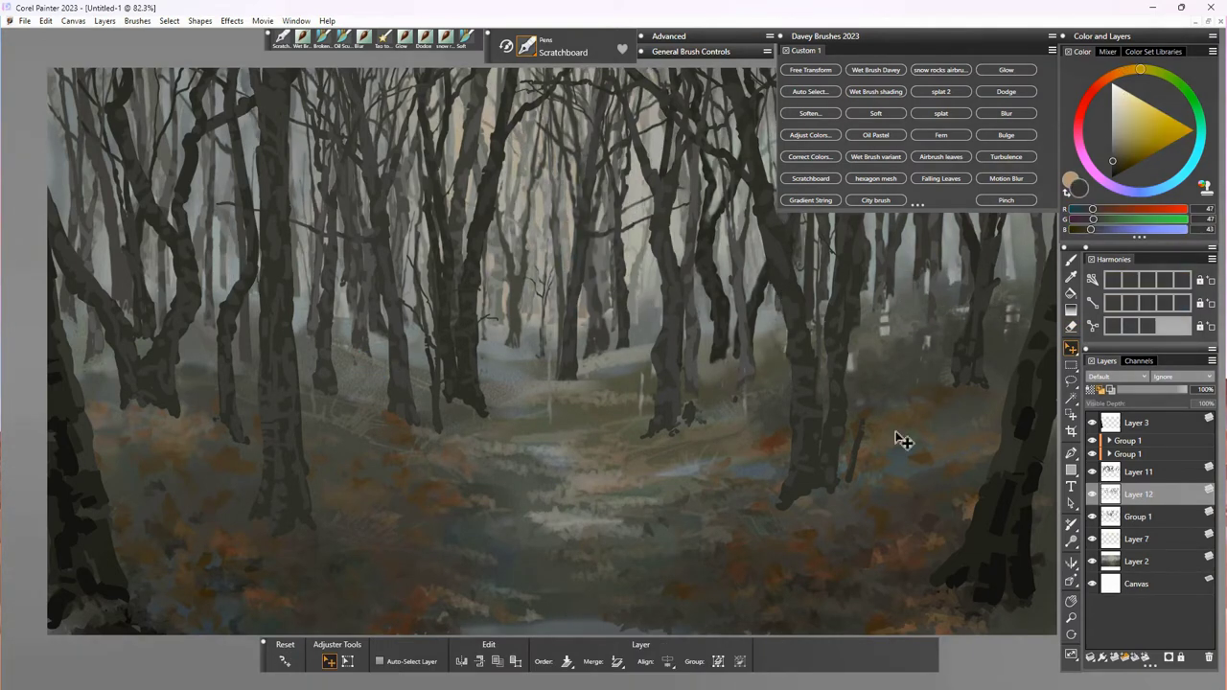
Step: Erase the pale trunk bases overlapping the right slope on Layer 12
double_click(917, 36)
mouse_move(985, 323)
mouse_down()
mouse_move(997, 309)
mouse_move(990, 316)
mouse_up()
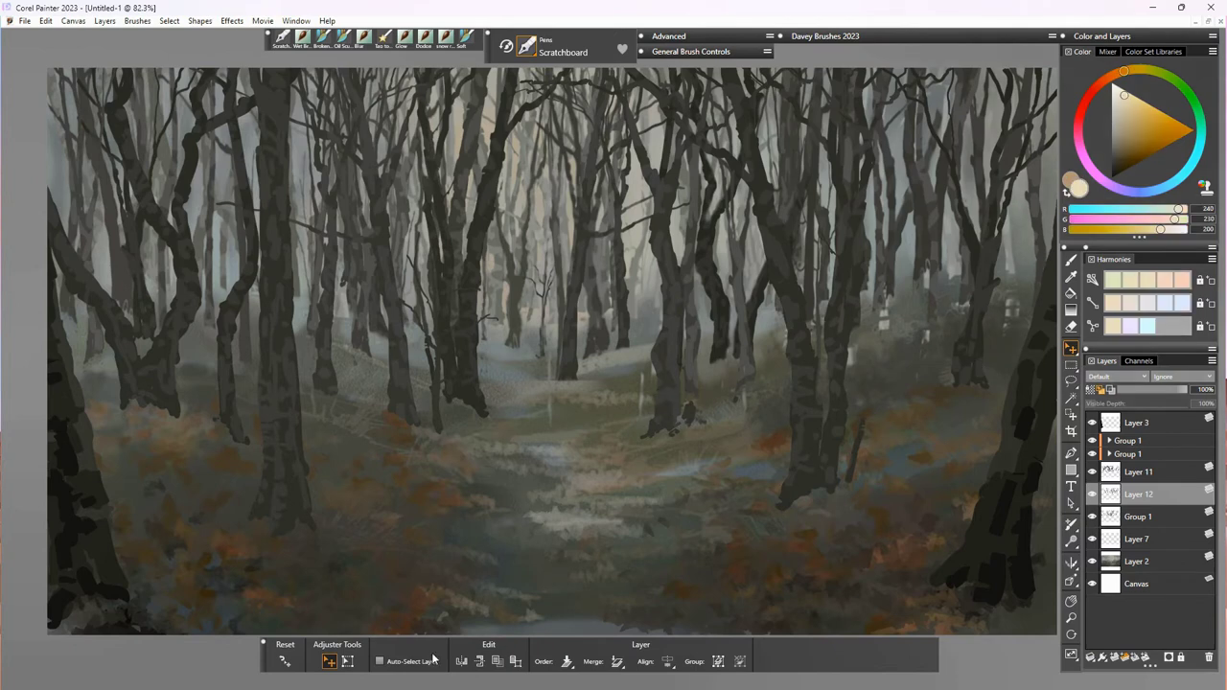
click(1072, 327)
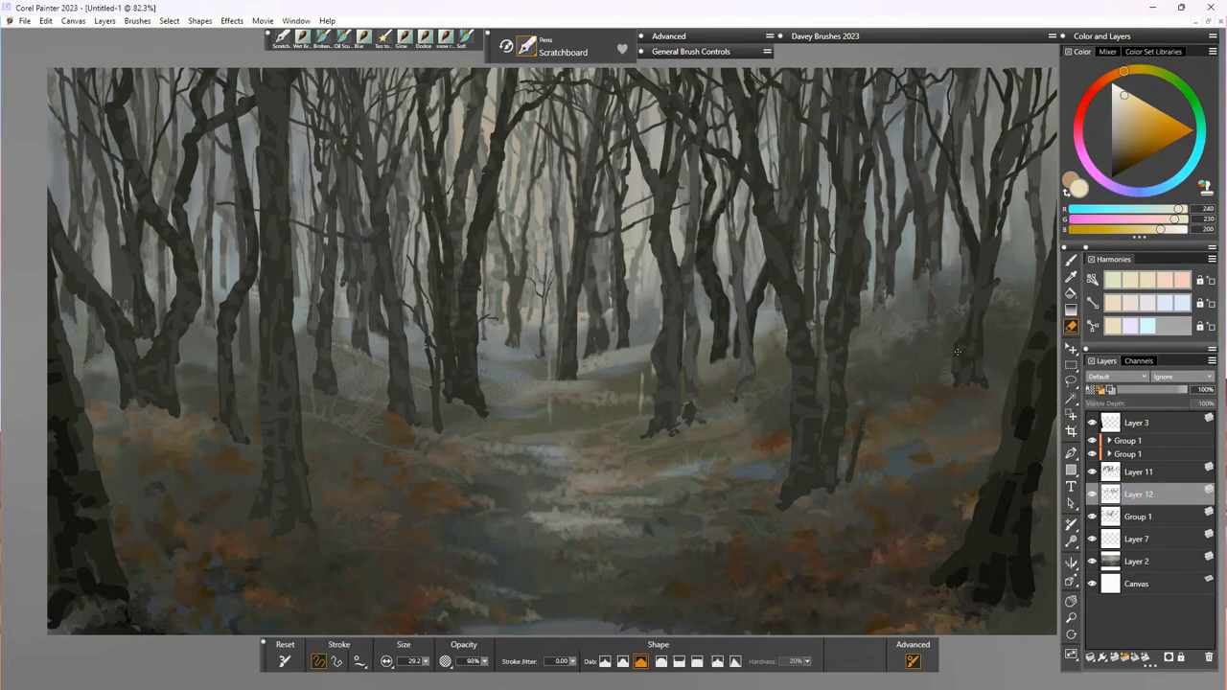
Step: Reset Adjust Color on the flattened Group 1 tree layer and apply saturation -73% and value -12%
click(1138, 519)
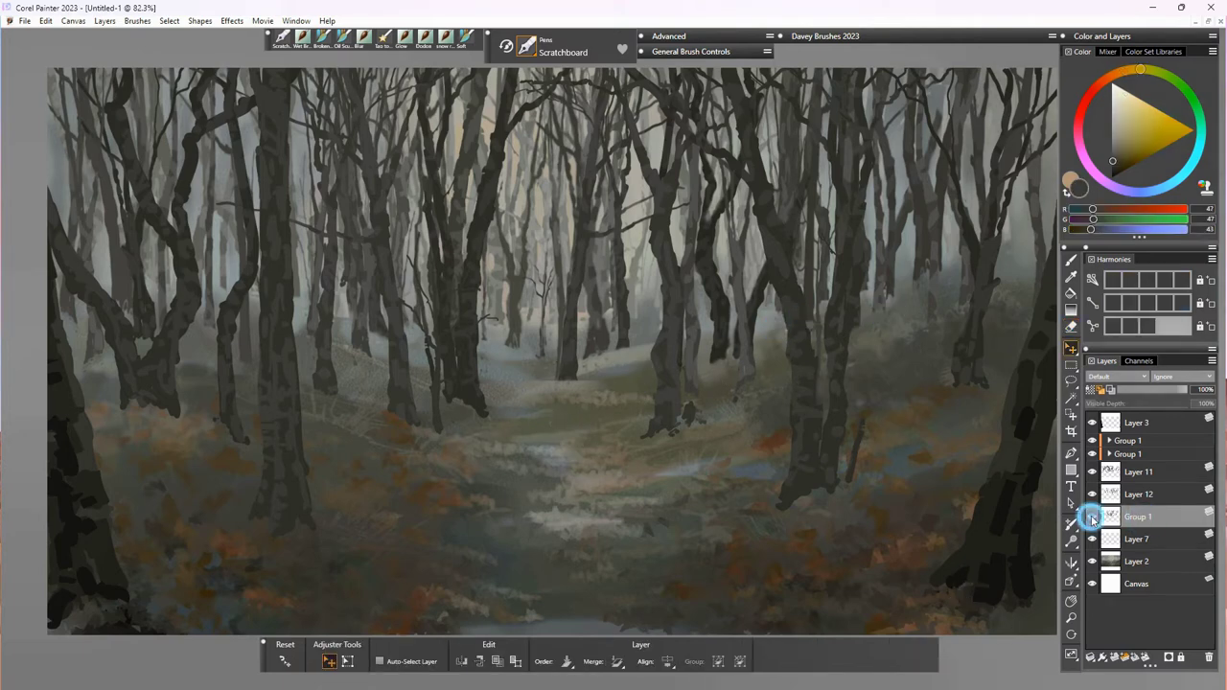
click(906, 37)
click(811, 137)
drag(667, 376, 862, 388)
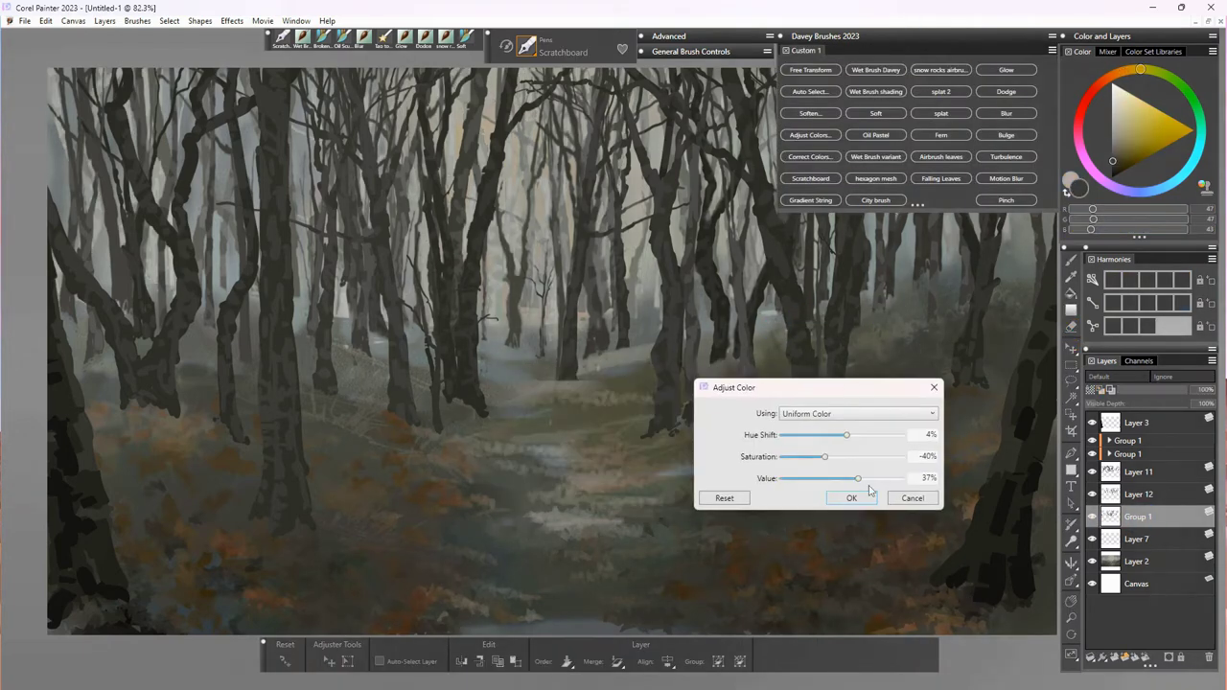
click(725, 498)
drag(844, 481, 837, 480)
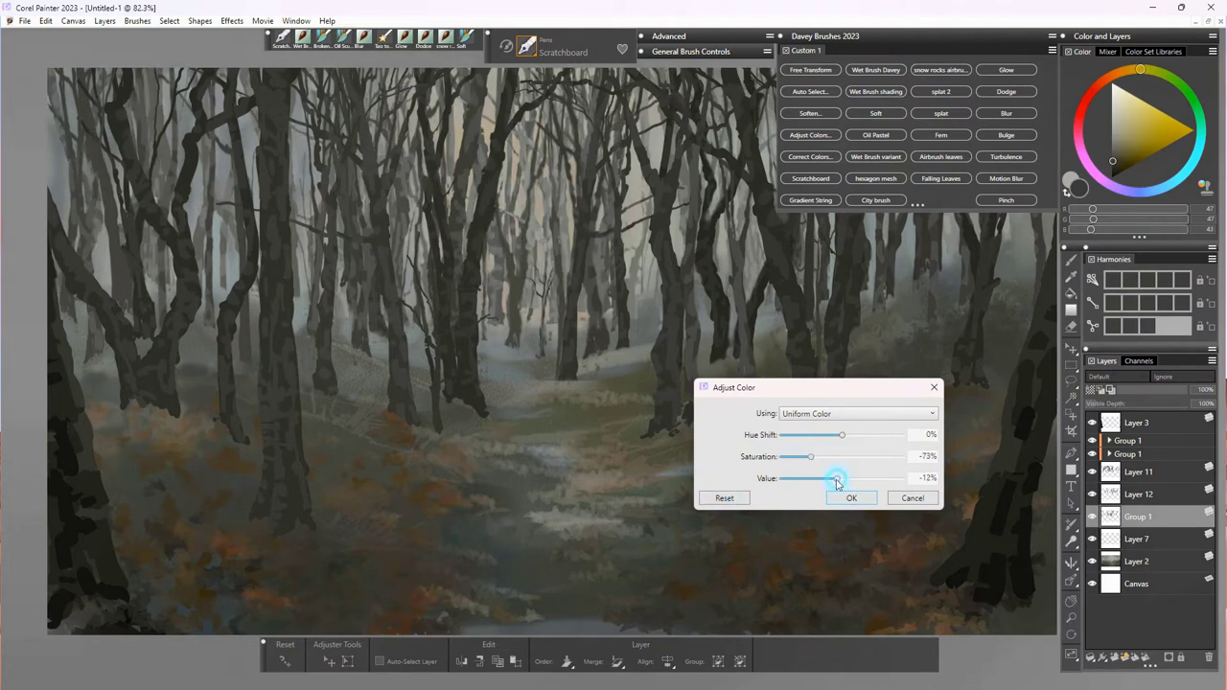
click(853, 498)
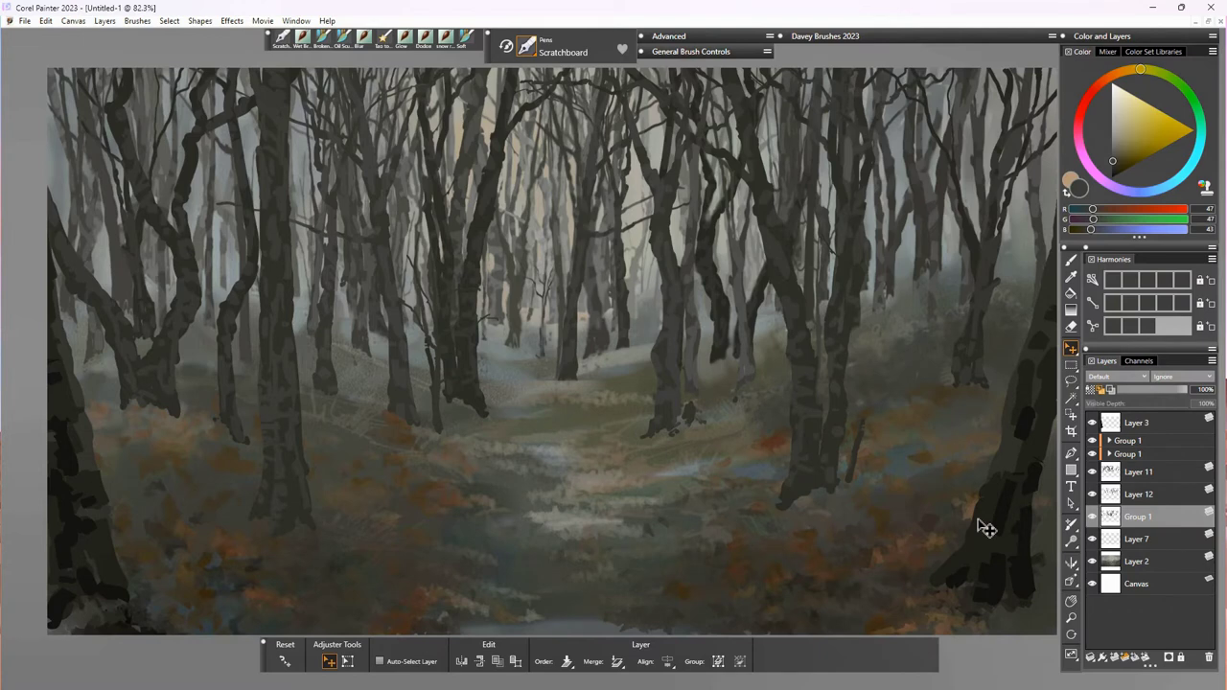
Step: Toggle Layer 11's visibility to identify which trees it holds
click(1151, 478)
click(1094, 473)
click(1093, 472)
click(1093, 472)
click(1093, 472)
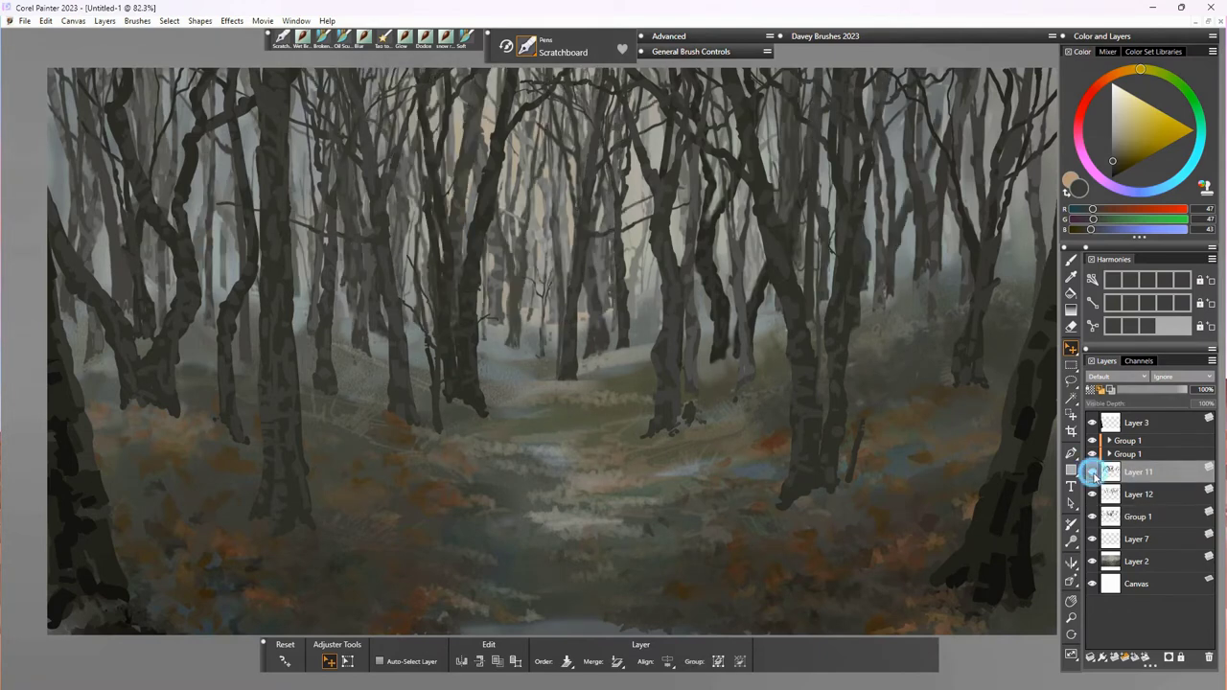
key(n)
key(shift+s)
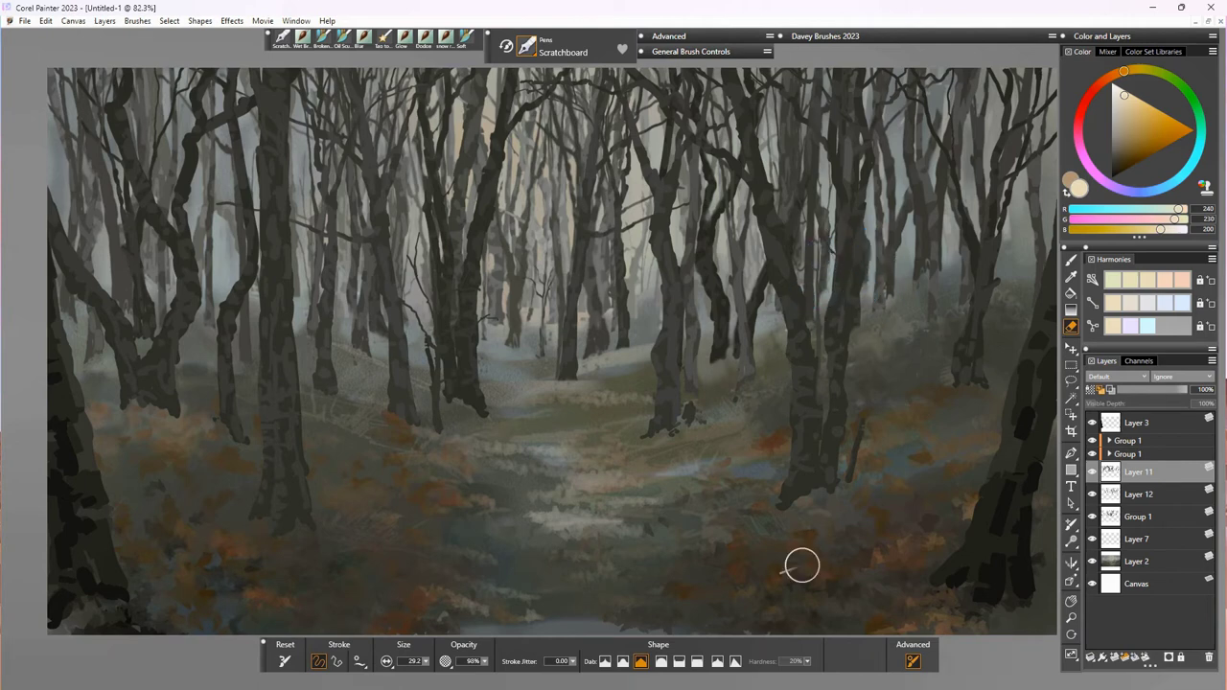
Step: Create a new layer group holding Layer 11, Layer 12 and the flattened Group 1 layer, and collapse it
alt+click(815, 470)
key(f)
click(1092, 658)
drag(1148, 504, 1129, 470)
drag(1141, 530, 1129, 476)
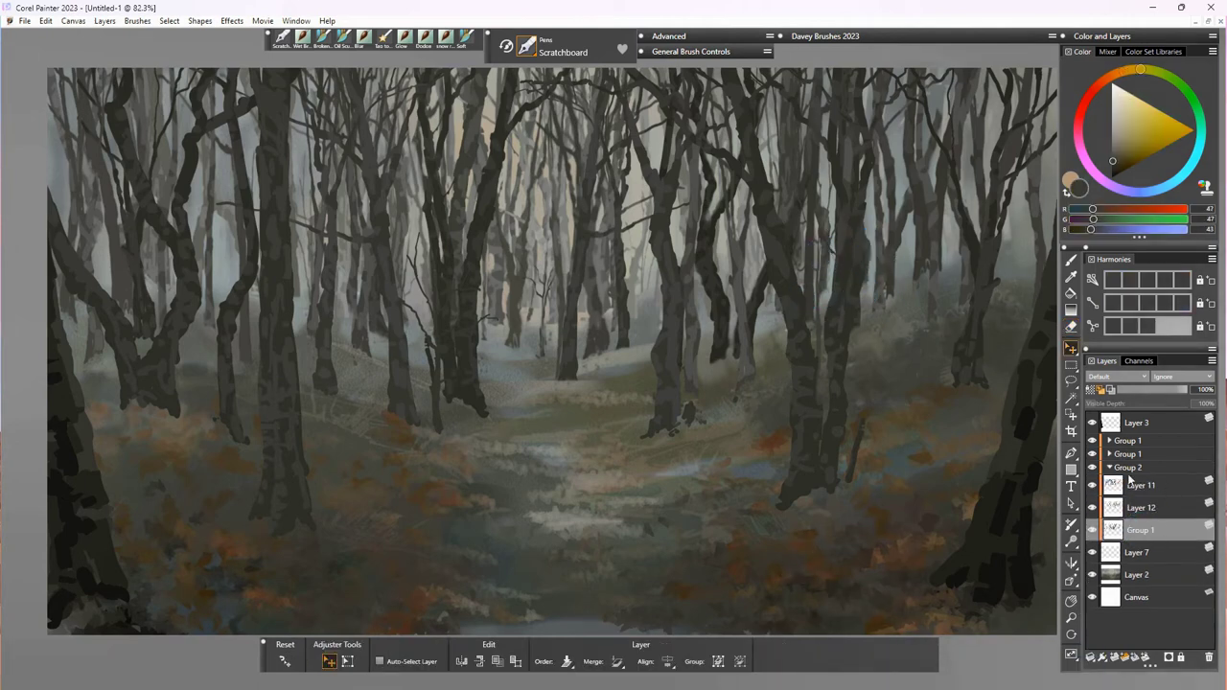
click(1110, 467)
Step: Expand the lower Group 1 and toggle Layers 5, 9 and 4 to identify their trees
click(1122, 442)
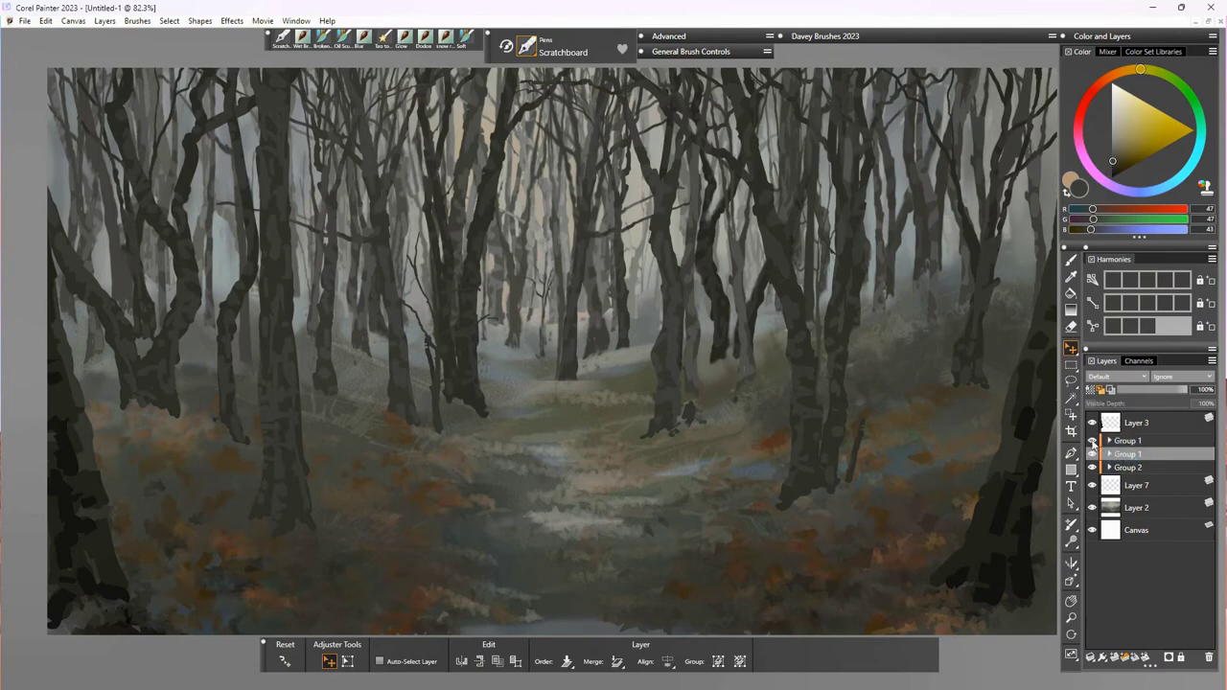
click(1111, 454)
click(1092, 540)
click(1092, 540)
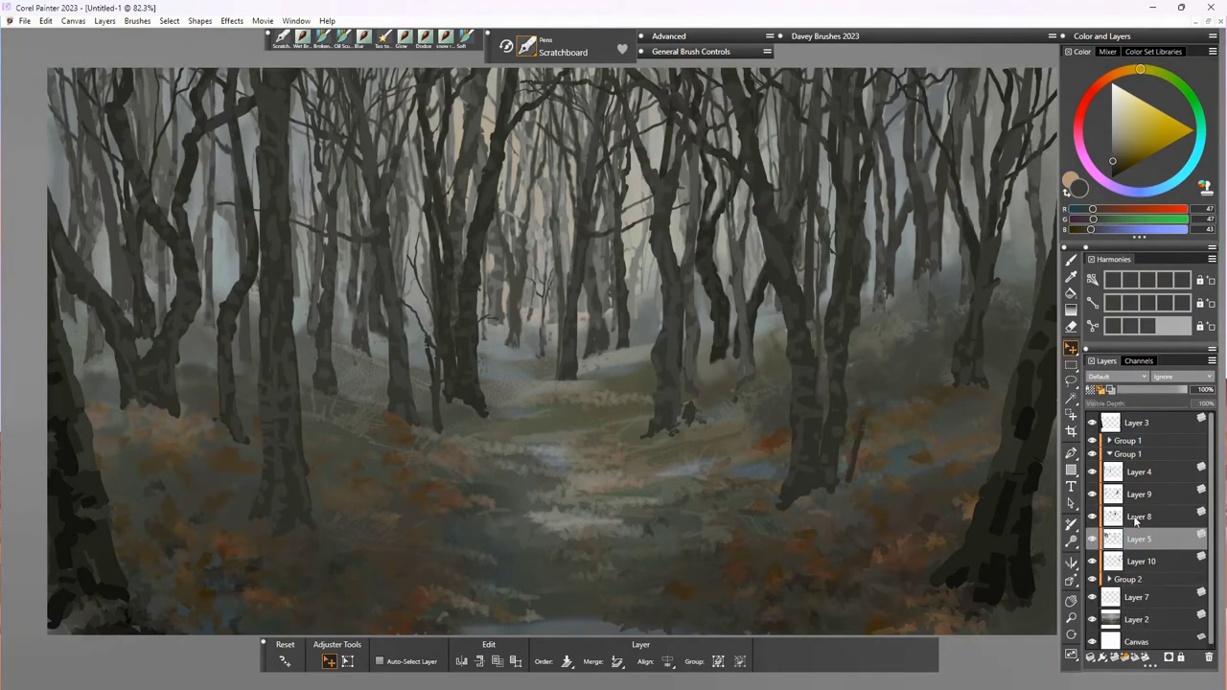
click(1139, 517)
click(1092, 496)
click(1092, 496)
click(1092, 473)
click(1093, 472)
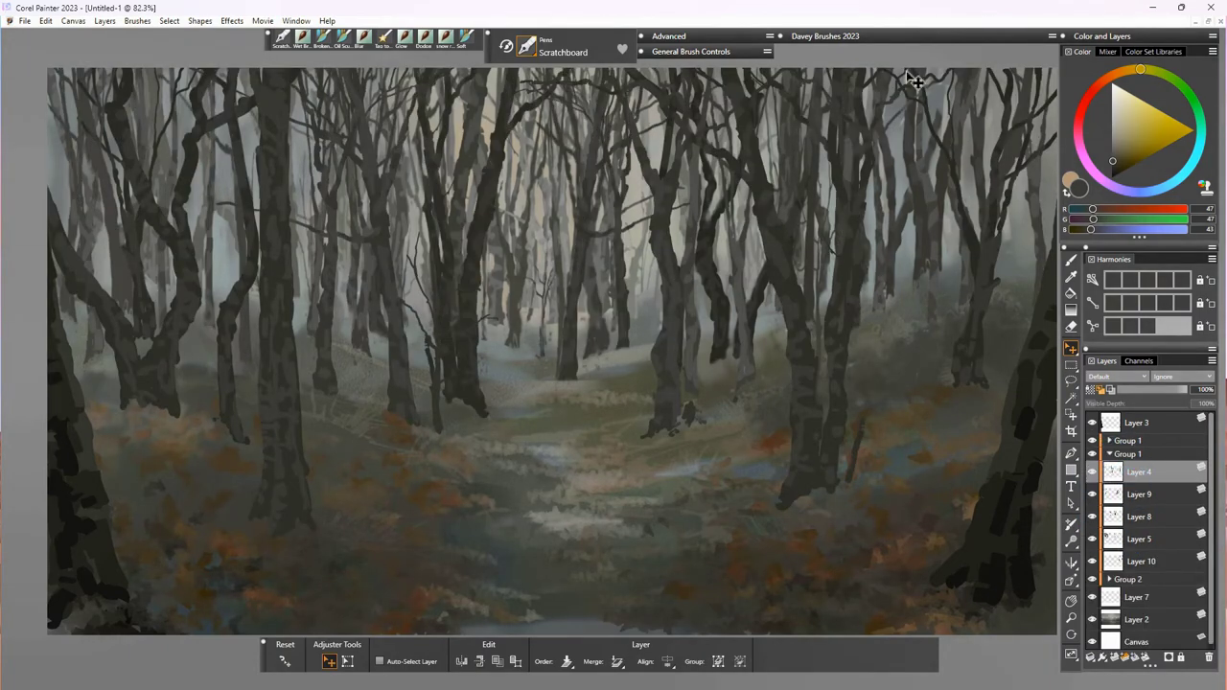
Step: Reset Adjust Color for Layer 4 in the lower Group 1 and lighten it with value 4%
click(896, 36)
click(823, 137)
drag(663, 372, 854, 415)
click(670, 504)
drag(788, 485, 793, 489)
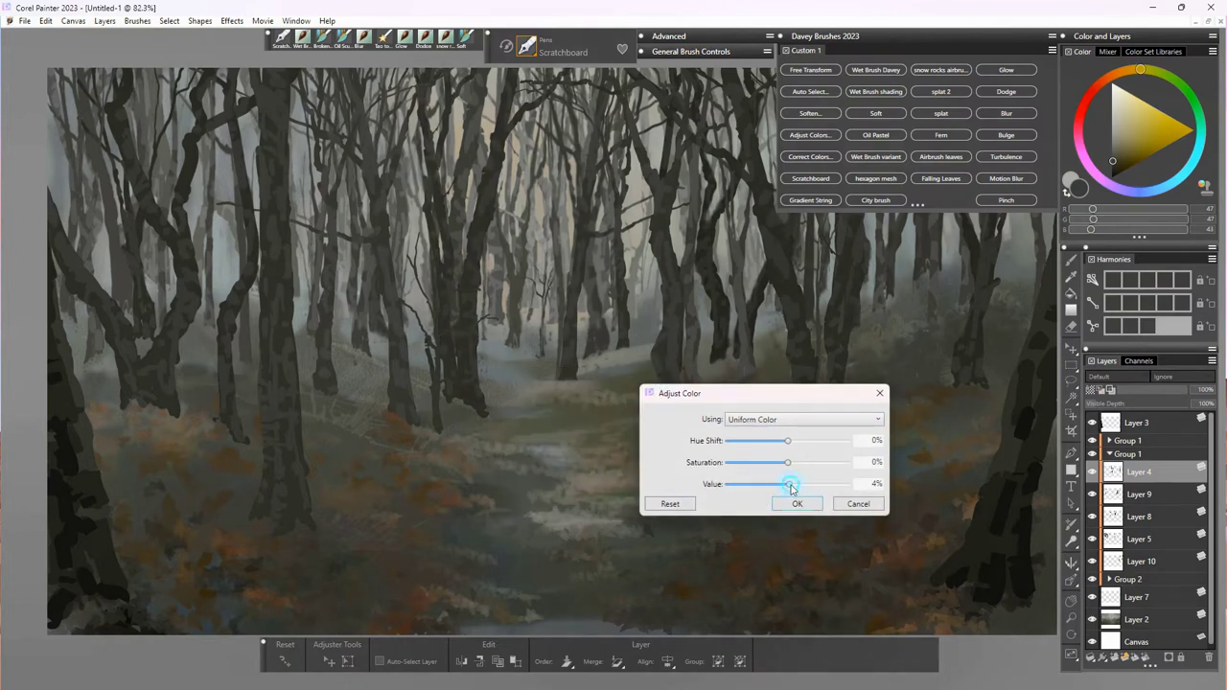
click(796, 503)
Step: Lighten Layer 9 in the lower Group 1 with Adjust Color at value 4%
click(1139, 494)
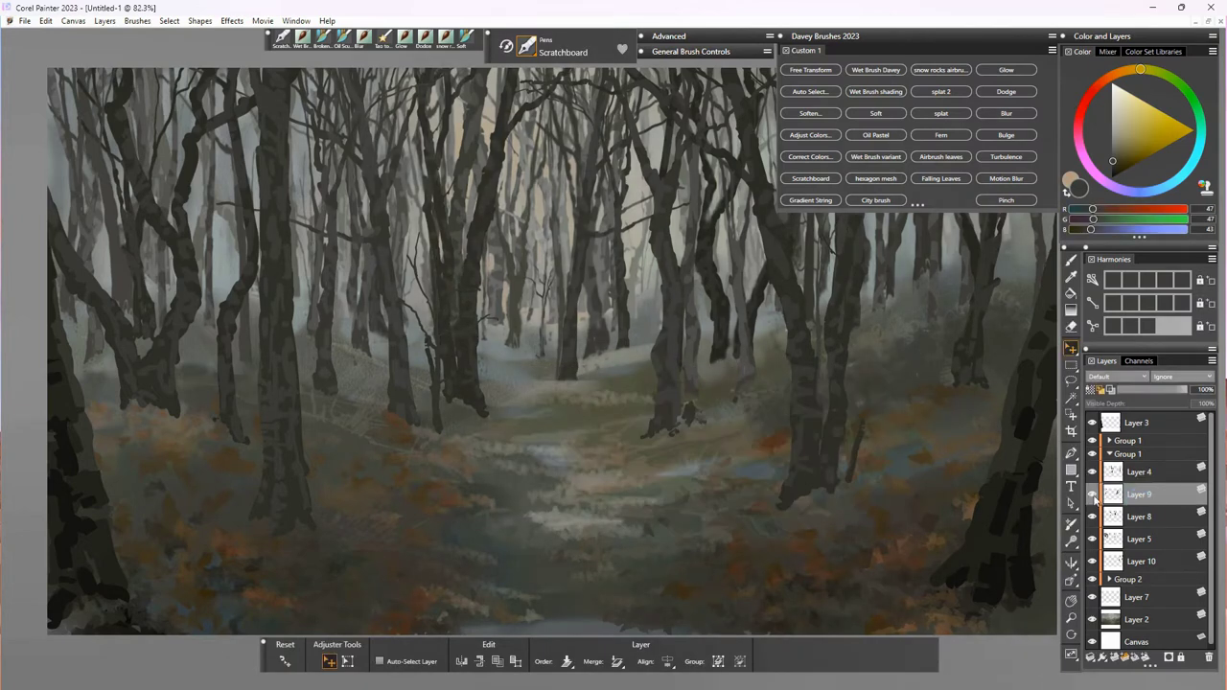
click(811, 135)
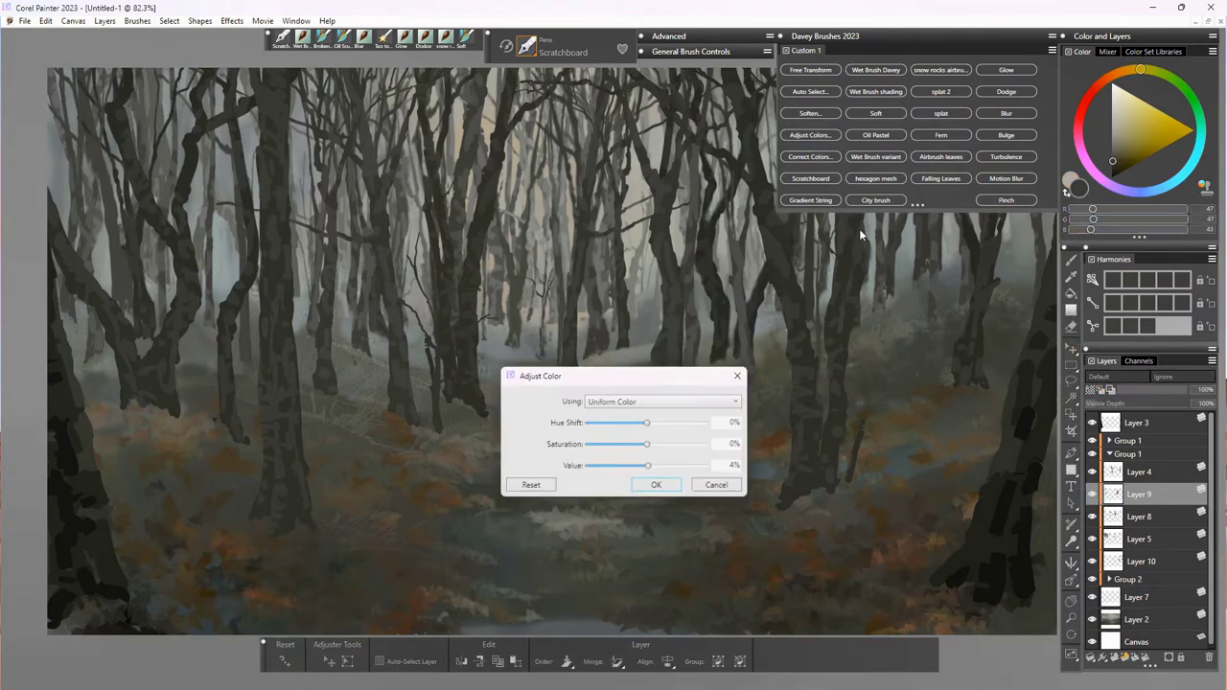
click(656, 485)
click(1139, 517)
click(1108, 544)
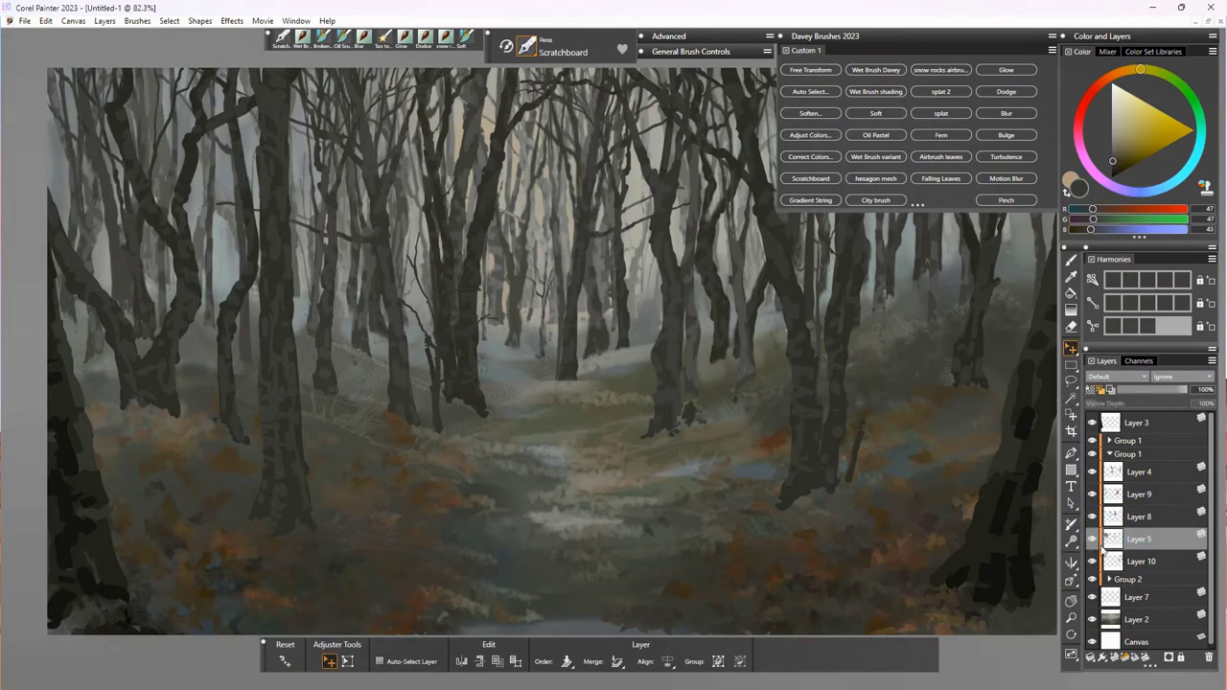
Step: Apply uniform Adjust Color changes to Layer 8 and Layer 9 in the upper Group 1
click(1110, 455)
click(1109, 441)
click(1138, 460)
click(1112, 483)
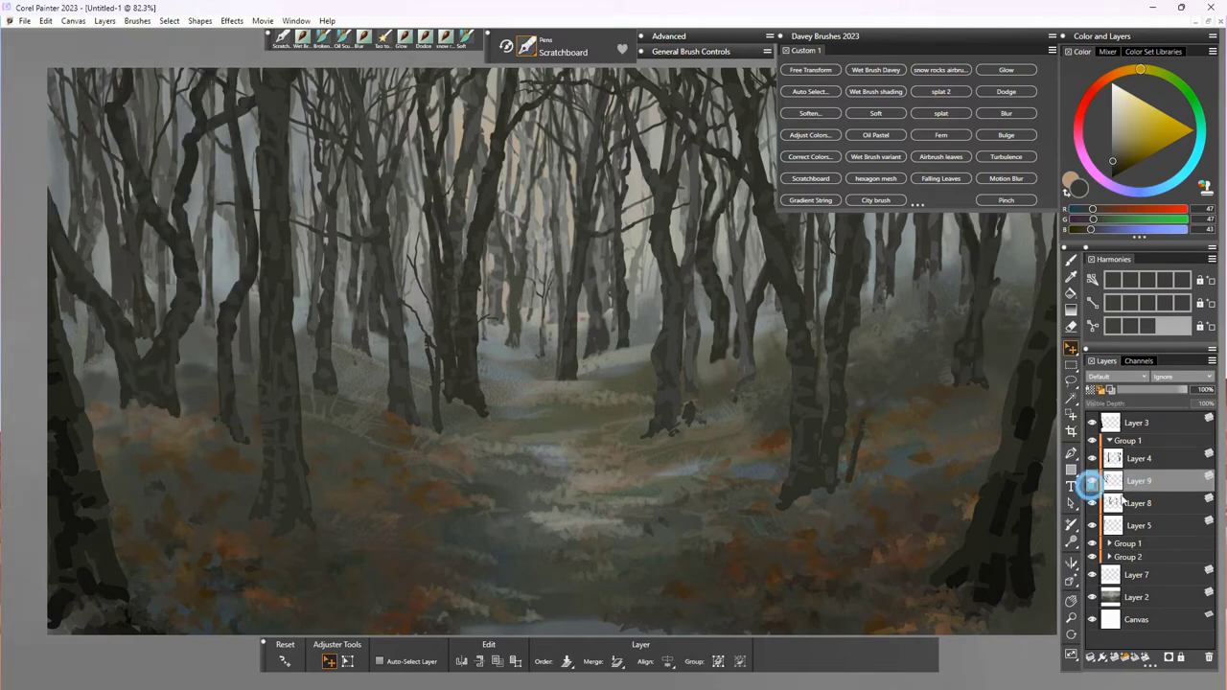
click(1113, 504)
click(815, 135)
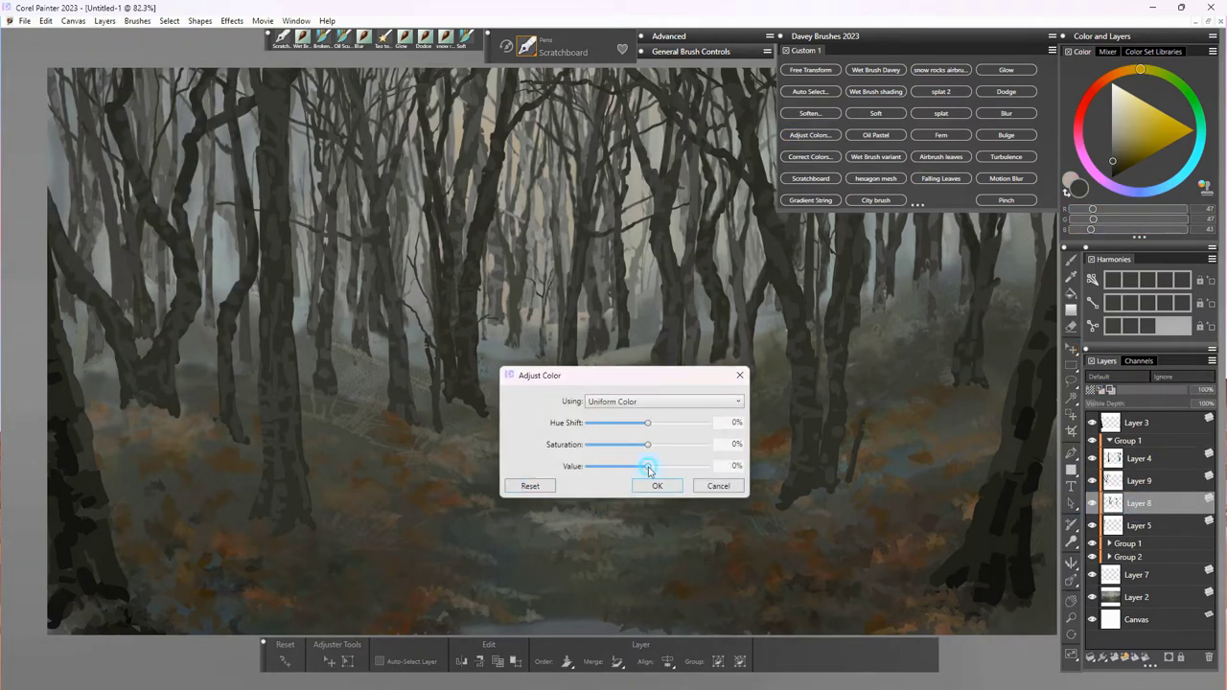
click(1088, 484)
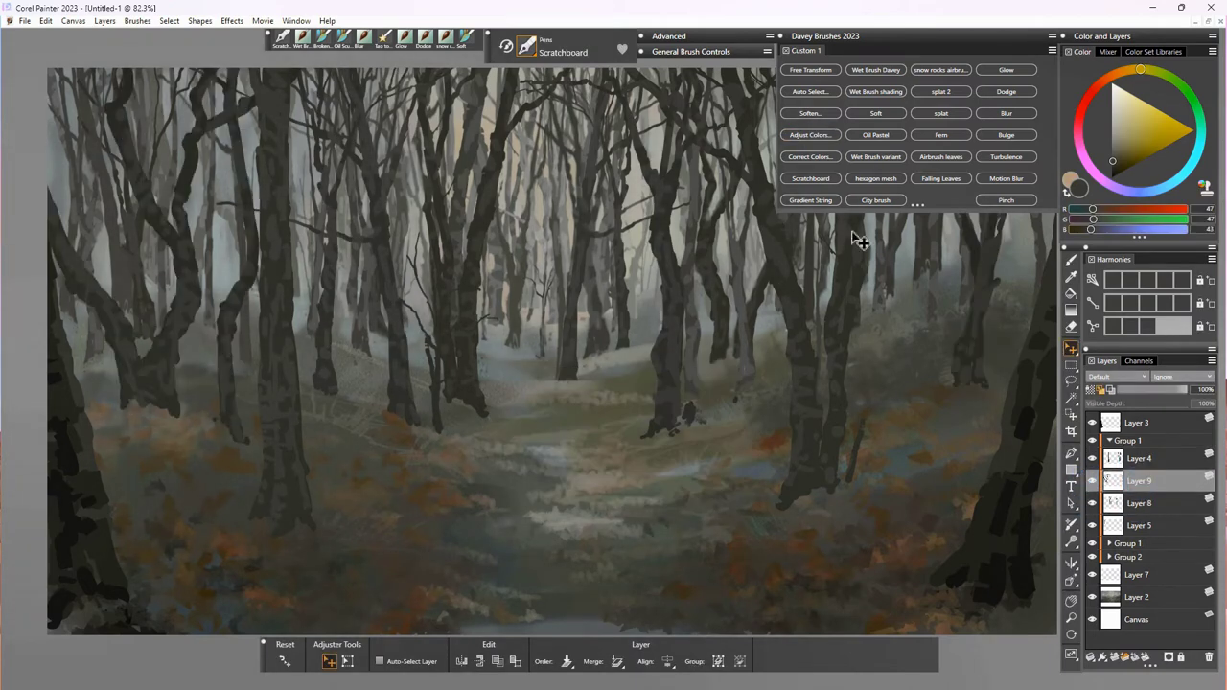
click(810, 135)
click(652, 486)
Step: Apply the same Adjust Color change to Layer 4 of the upper Group 1 and to Layer 3
click(1138, 462)
click(812, 135)
click(658, 486)
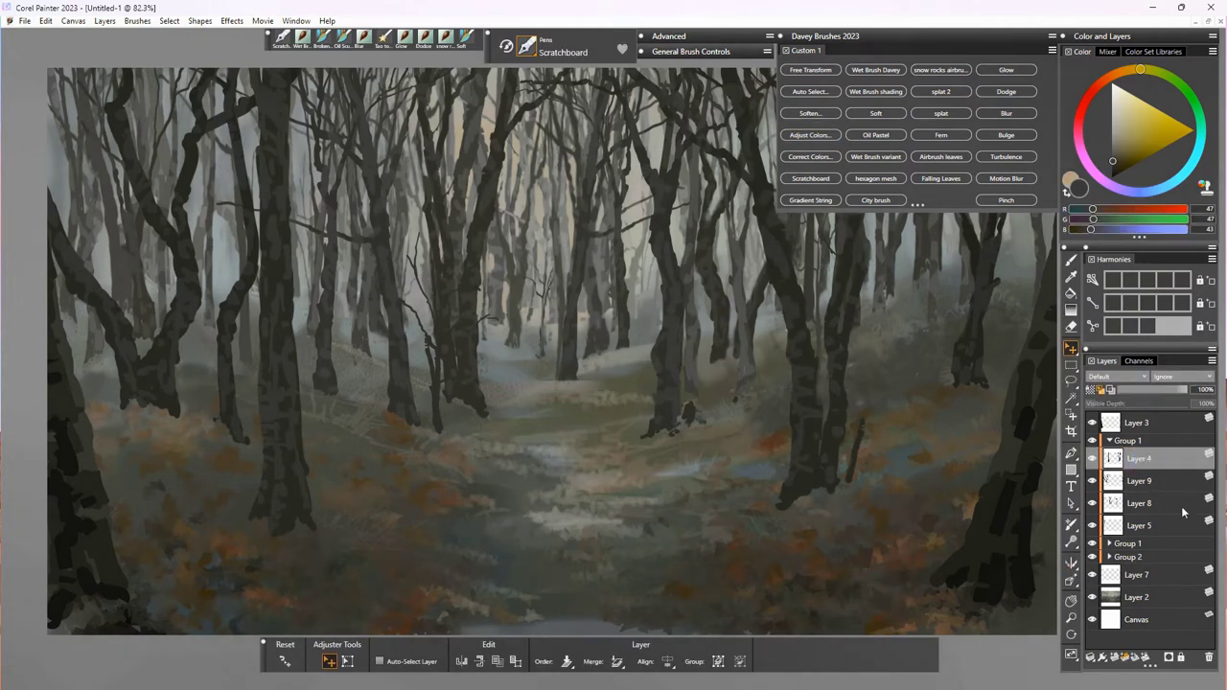
click(1150, 428)
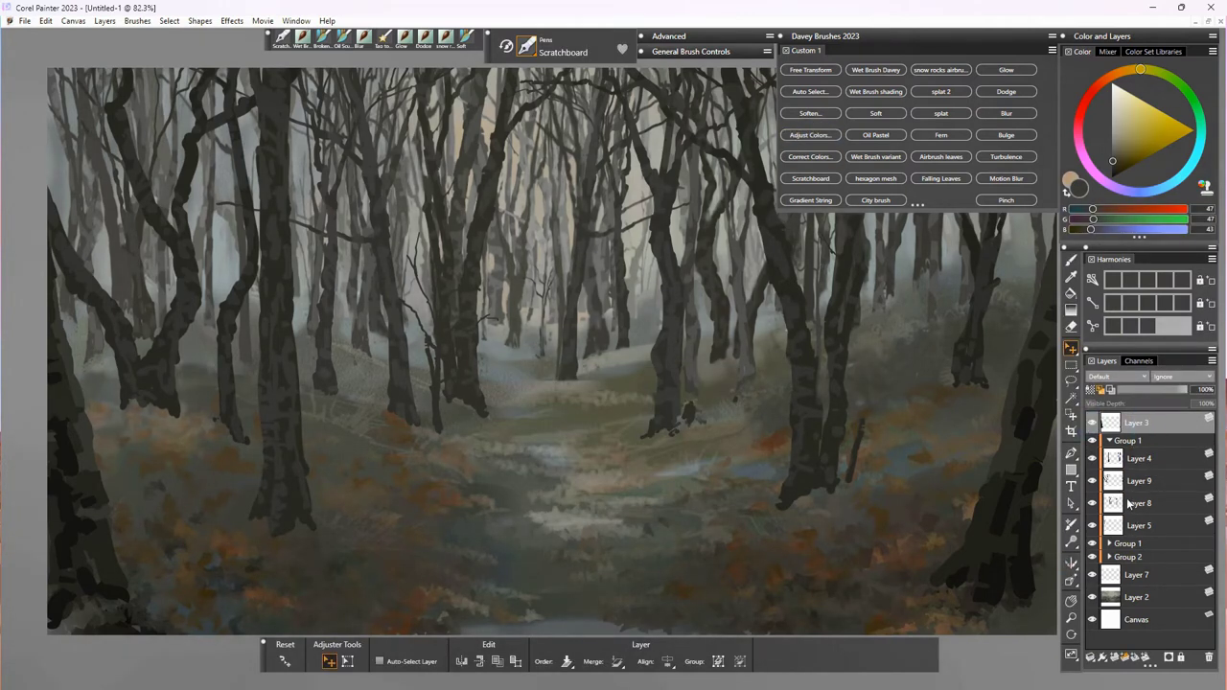
click(822, 139)
click(657, 486)
Step: Add a new layer above Layer 4 in the upper Group 1 and test the Fern brush on it
click(1139, 464)
click(1092, 459)
click(1092, 460)
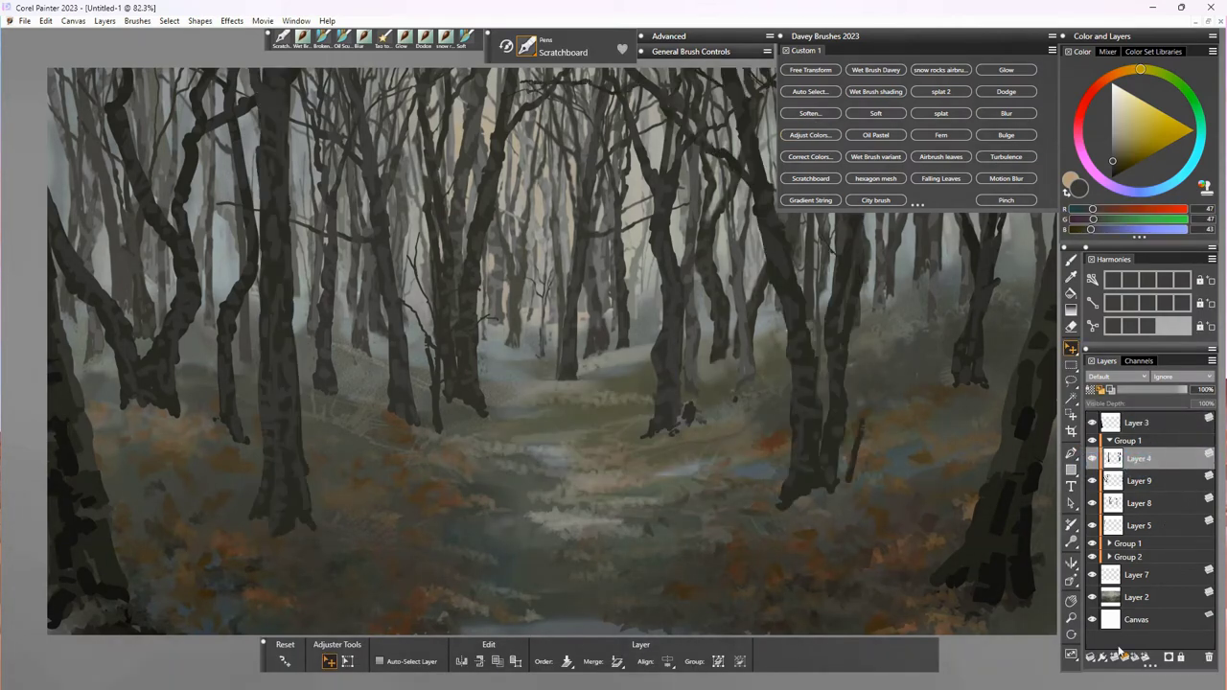
click(1115, 657)
click(944, 134)
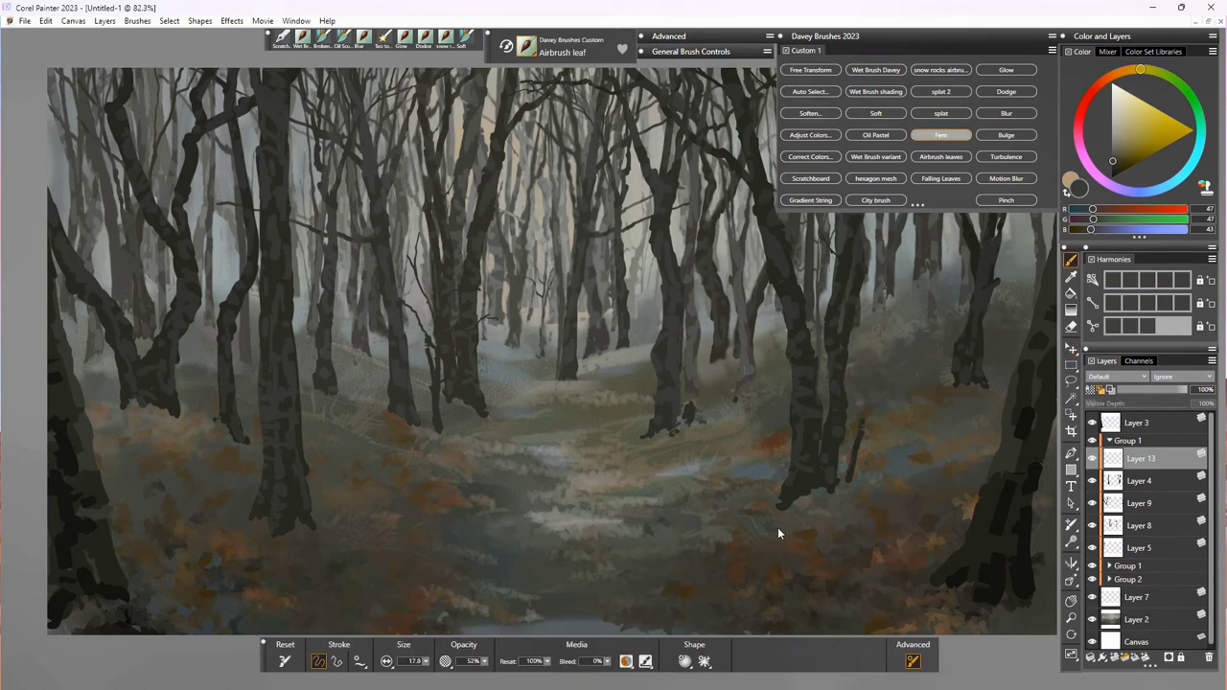
click(682, 551)
key(ctrl+z)
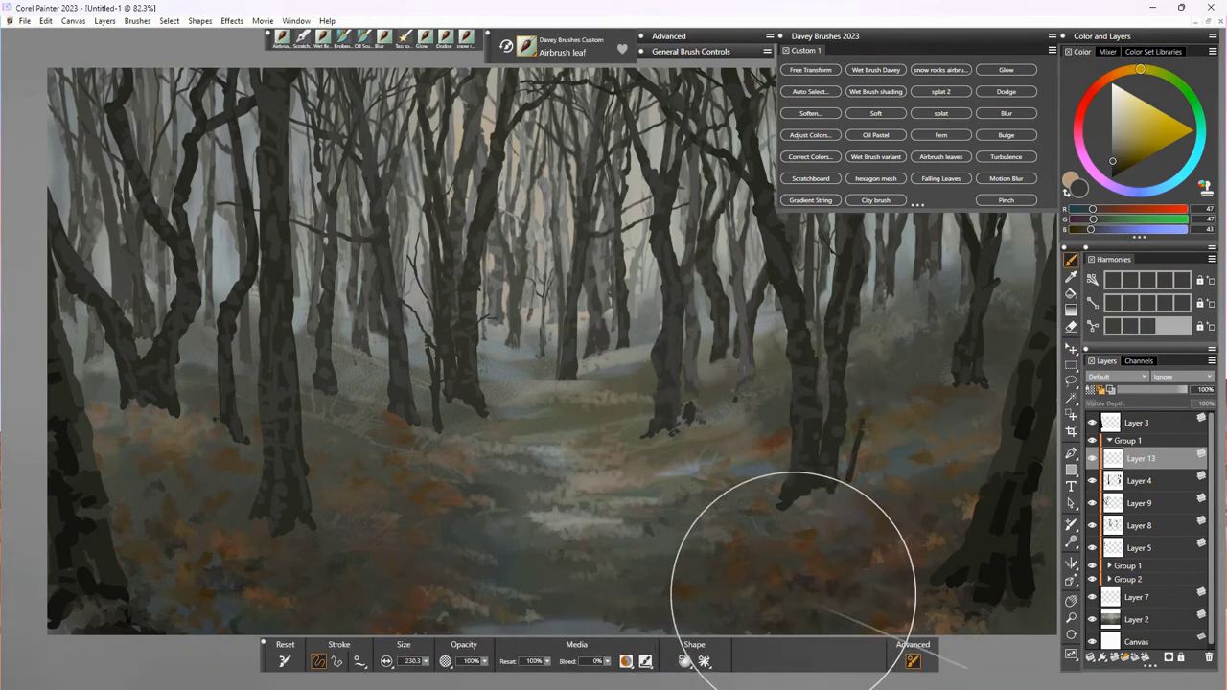
Step: Paint orange-brown ferns in the right foreground and around the base of the large right-hand trunk
click(1134, 150)
drag(734, 589, 868, 599)
click(841, 499)
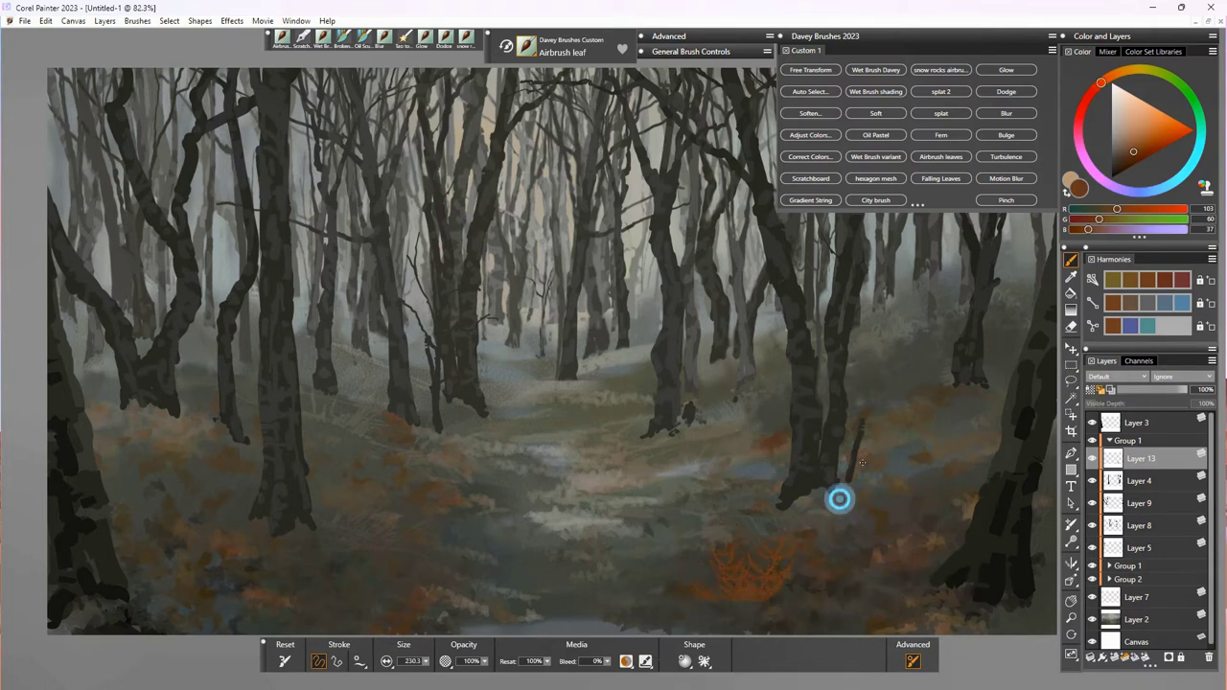
click(793, 503)
click(728, 515)
Step: Spread orange-brown ferns across the left slope, around the tree bases and along the distant banks
click(328, 533)
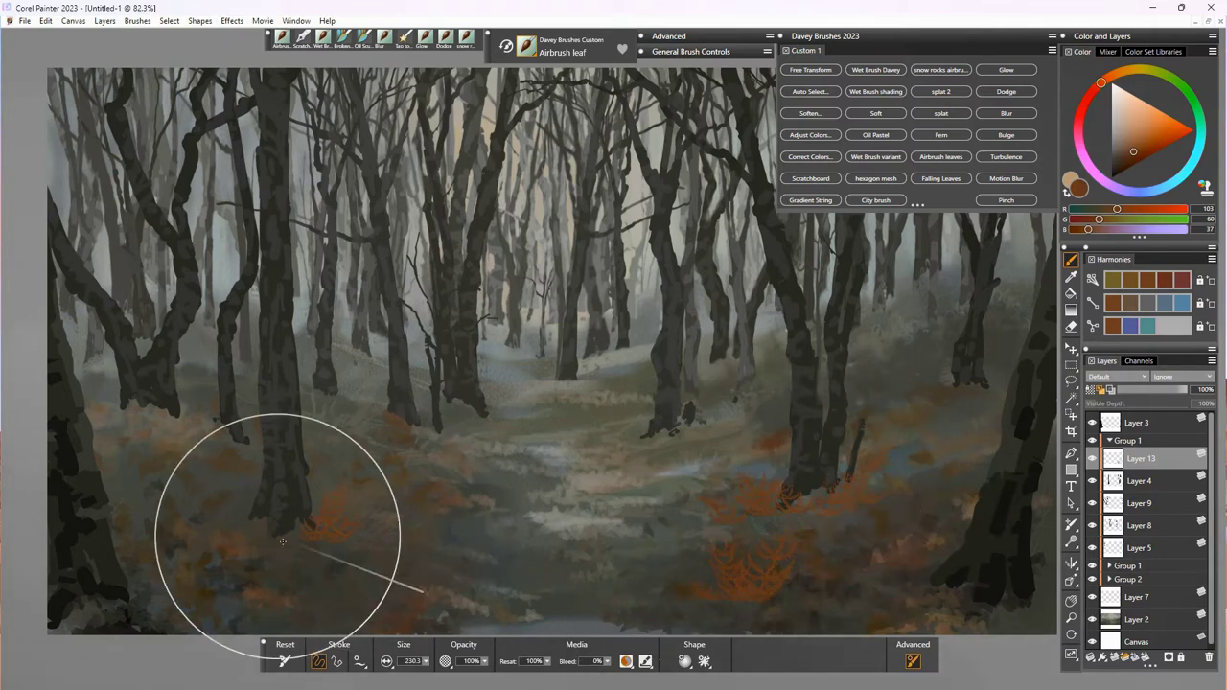
click(255, 525)
click(188, 520)
click(156, 515)
click(179, 462)
mouse_move(174, 459)
mouse_down()
mouse_move(175, 421)
mouse_move(300, 440)
mouse_move(207, 449)
mouse_move(386, 428)
mouse_move(322, 403)
mouse_move(349, 398)
mouse_move(389, 399)
mouse_move(414, 434)
mouse_move(449, 428)
mouse_move(457, 445)
mouse_move(265, 585)
mouse_move(133, 591)
mouse_move(777, 596)
mouse_move(818, 576)
mouse_move(811, 559)
mouse_move(945, 552)
mouse_move(902, 547)
mouse_move(909, 426)
mouse_move(951, 405)
mouse_move(895, 386)
mouse_move(866, 391)
mouse_move(921, 371)
mouse_move(745, 440)
mouse_move(723, 407)
mouse_move(774, 429)
mouse_move(654, 439)
mouse_move(651, 472)
mouse_move(381, 386)
mouse_move(334, 357)
mouse_move(247, 377)
mouse_move(205, 342)
mouse_move(235, 345)
mouse_up()
mouse_move(629, 391)
mouse_down()
mouse_move(587, 401)
mouse_move(592, 371)
mouse_move(639, 368)
mouse_move(431, 360)
mouse_move(467, 370)
mouse_move(709, 359)
mouse_move(765, 332)
mouse_move(892, 304)
mouse_move(921, 315)
mouse_move(958, 274)
mouse_move(1000, 288)
mouse_up()
mouse_move(779, 369)
mouse_down()
mouse_move(752, 379)
mouse_move(739, 362)
mouse_move(644, 393)
mouse_up()
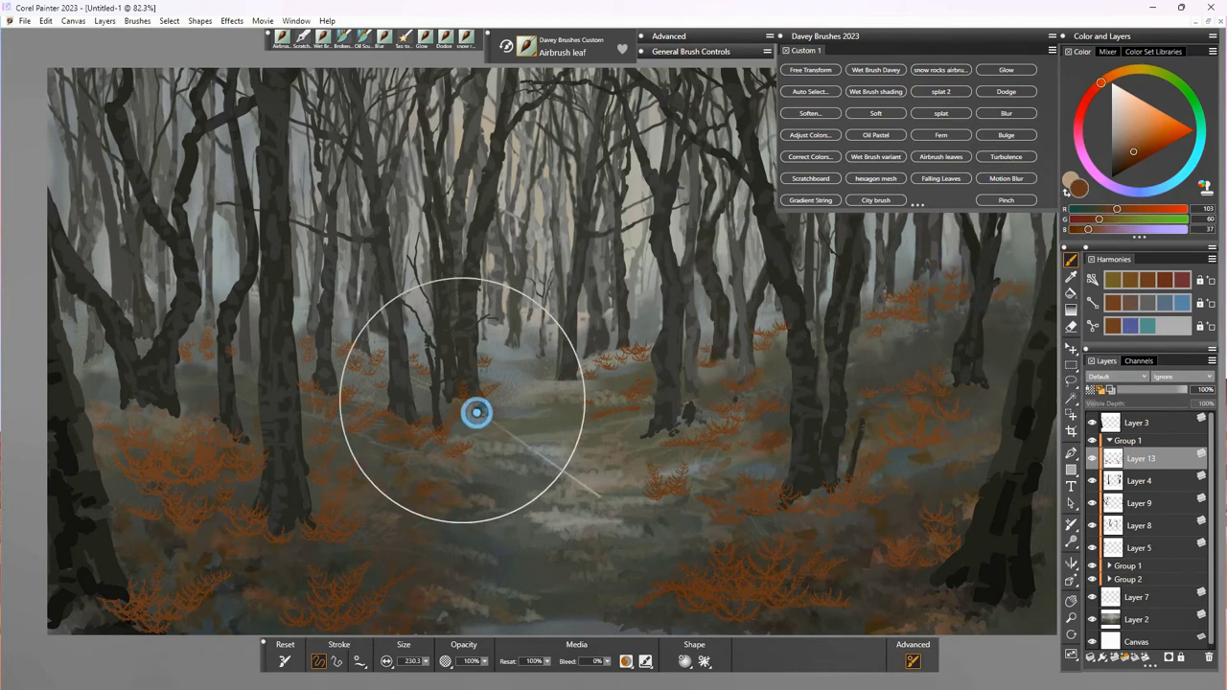
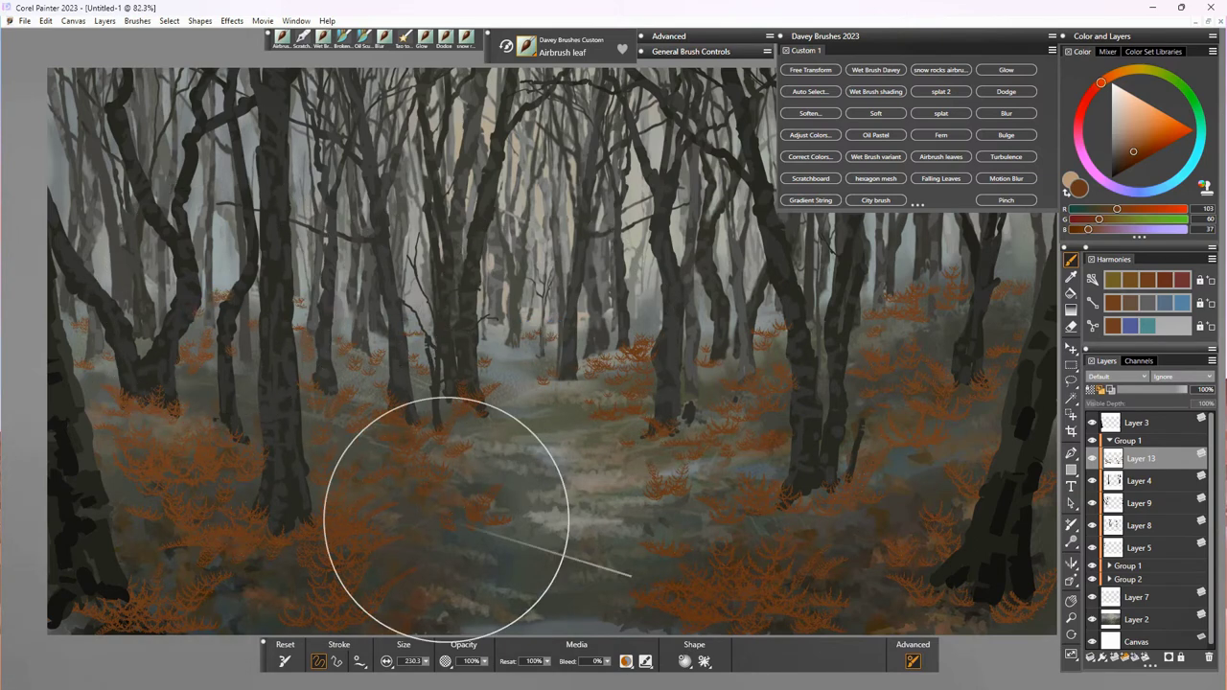
Step: Sample dark browns from the painting and add shadowed ferns in the right foreground
alt+click(1030, 596)
drag(733, 604, 692, 602)
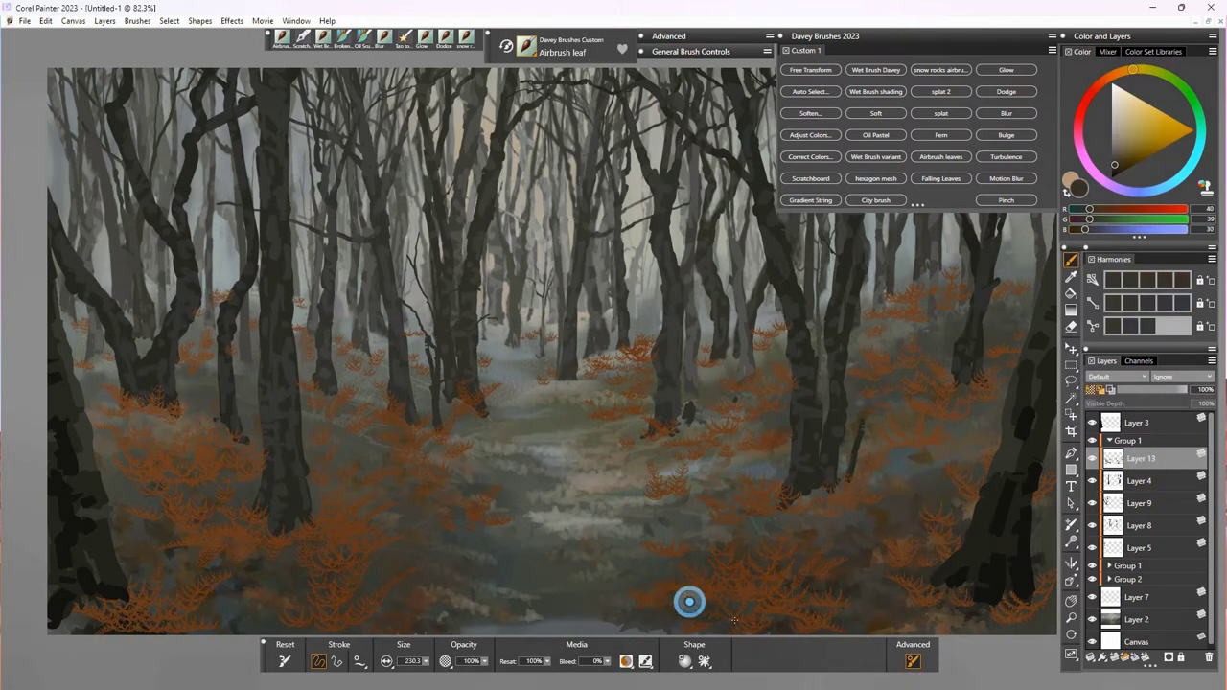
alt+click(866, 556)
click(701, 601)
click(764, 624)
click(923, 608)
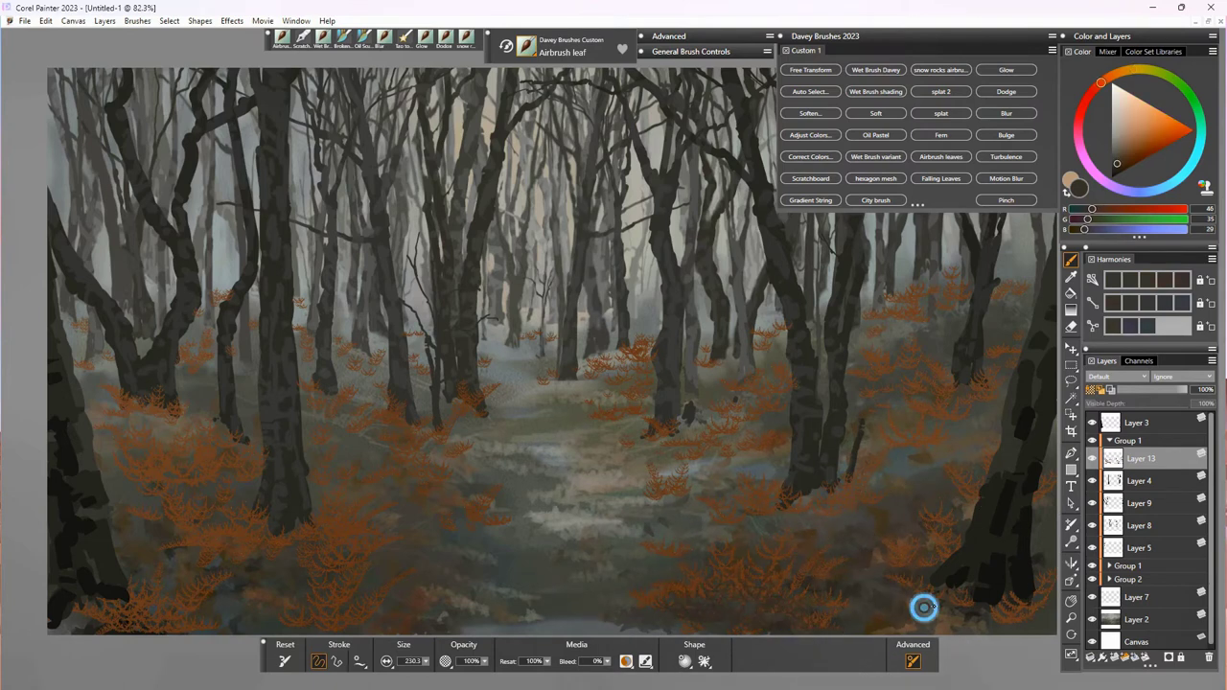
click(924, 534)
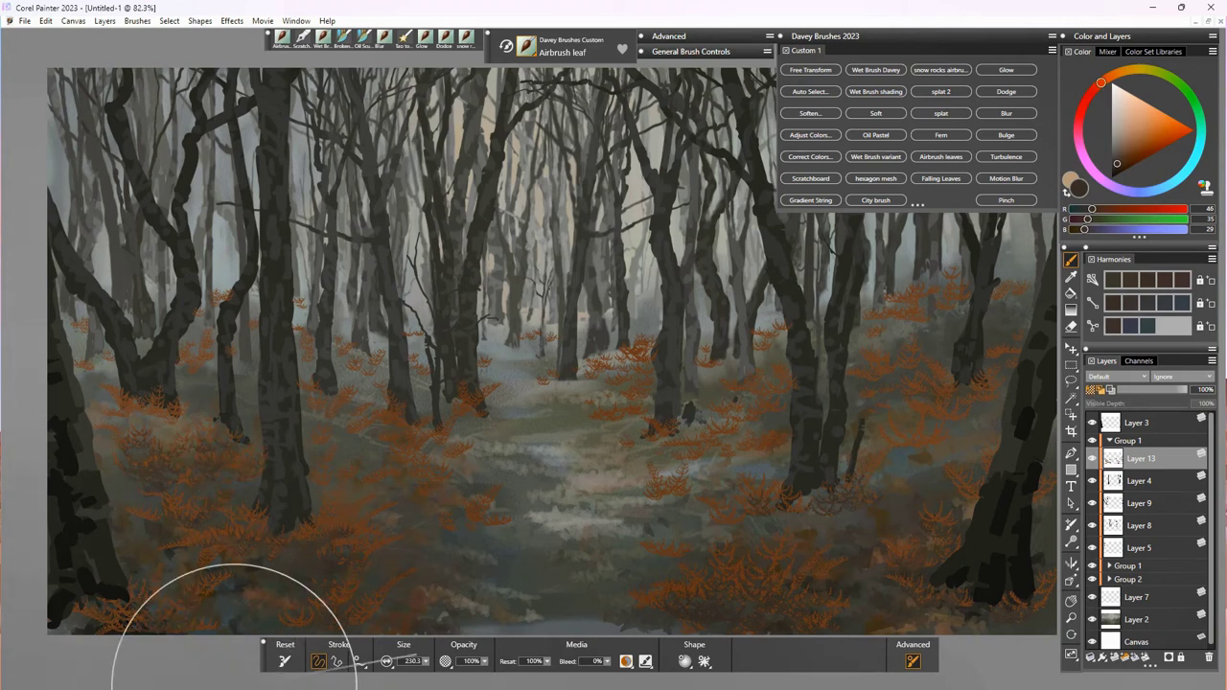
Step: Sample a muted grey-brown beside the path and paint subdued ferns among the distant trees on both sides
alt+click(658, 485)
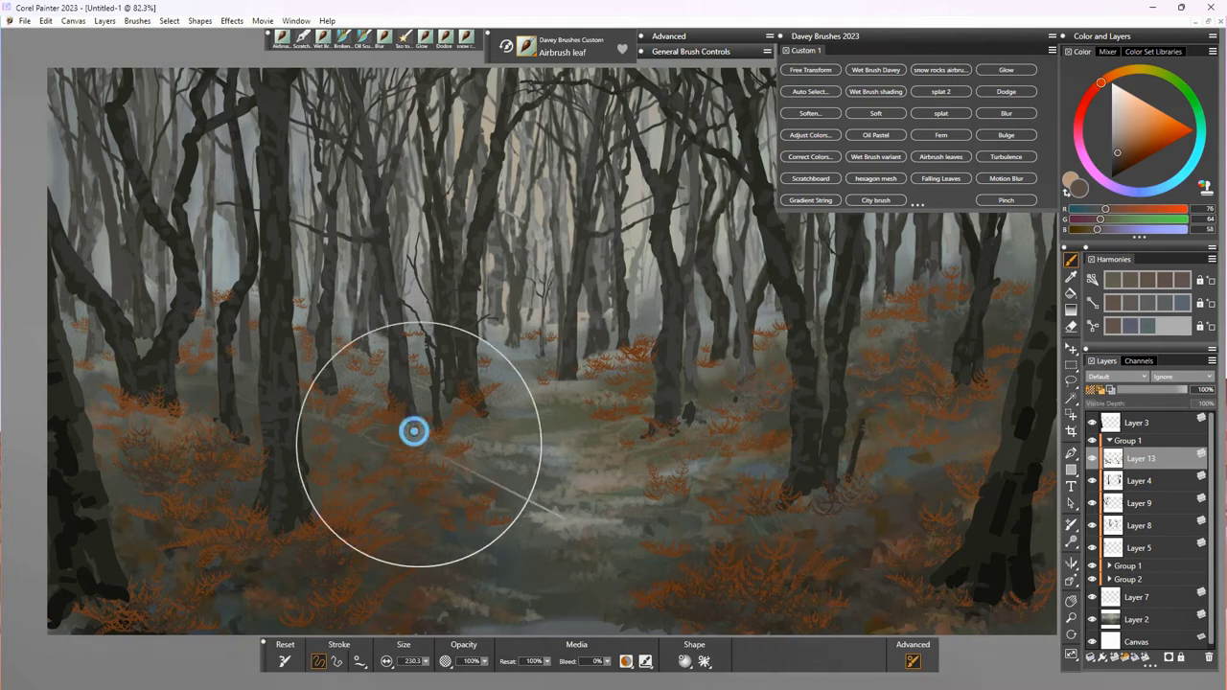
click(372, 393)
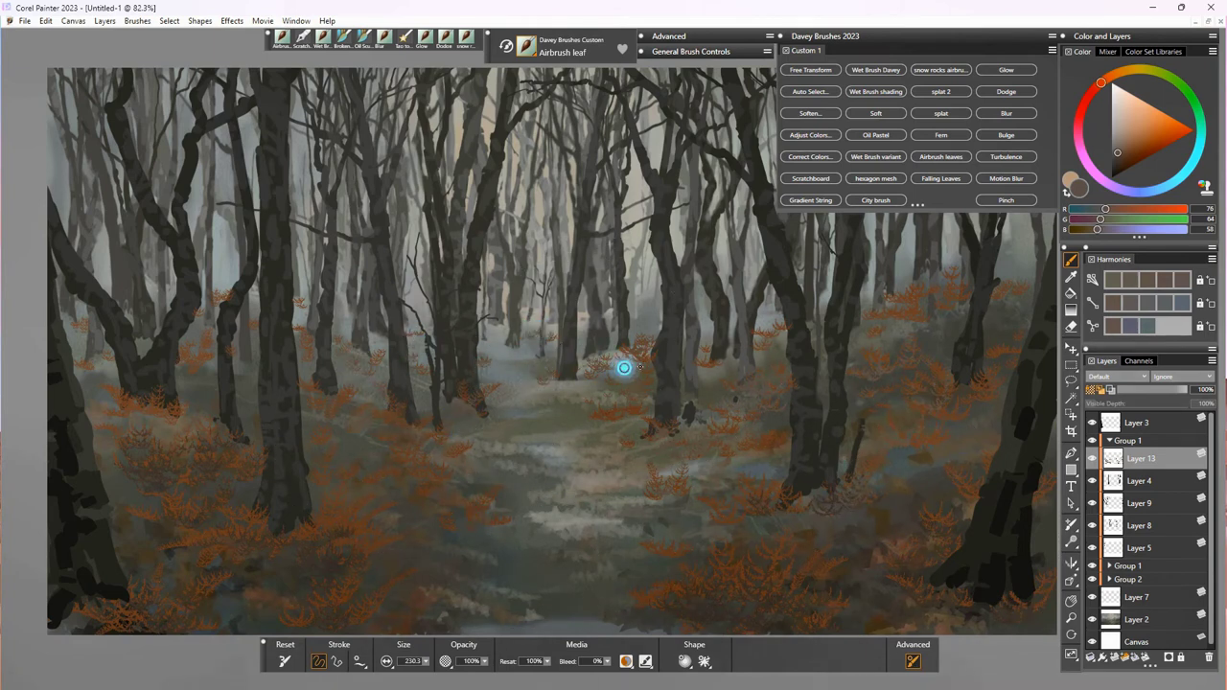
click(768, 335)
click(227, 351)
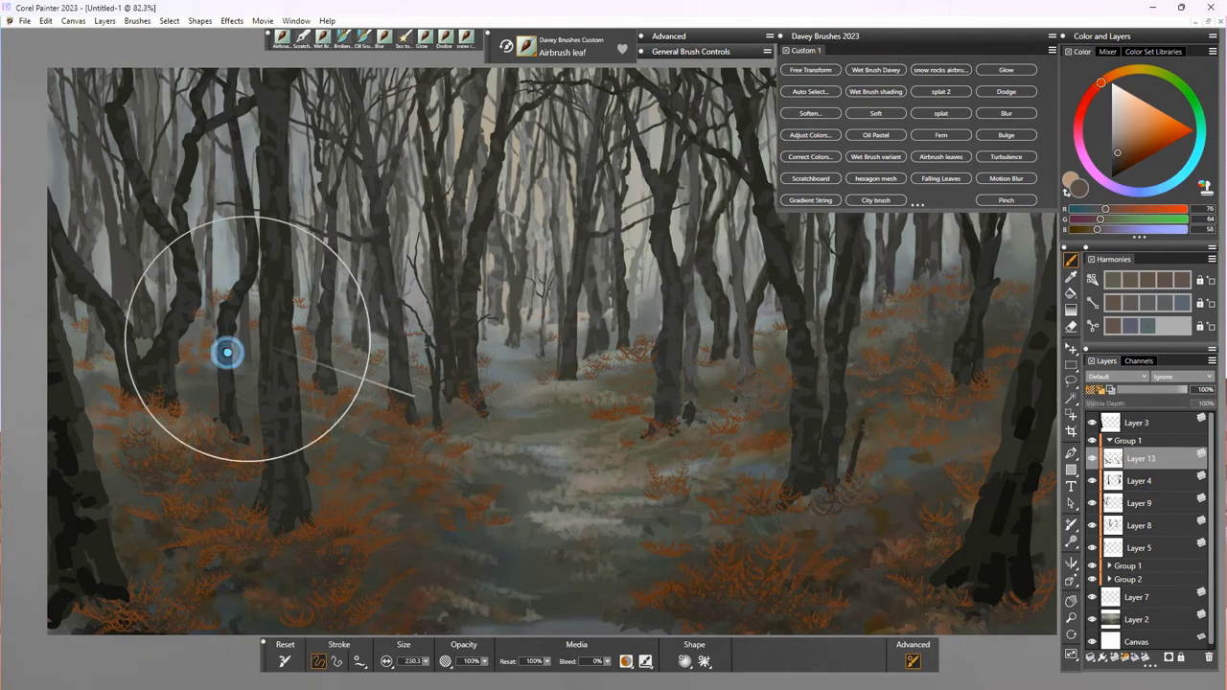
click(304, 349)
Step: Paint muted grey-brown ferns among the orange ones on the left slope and left foreground
click(141, 418)
click(126, 478)
click(189, 488)
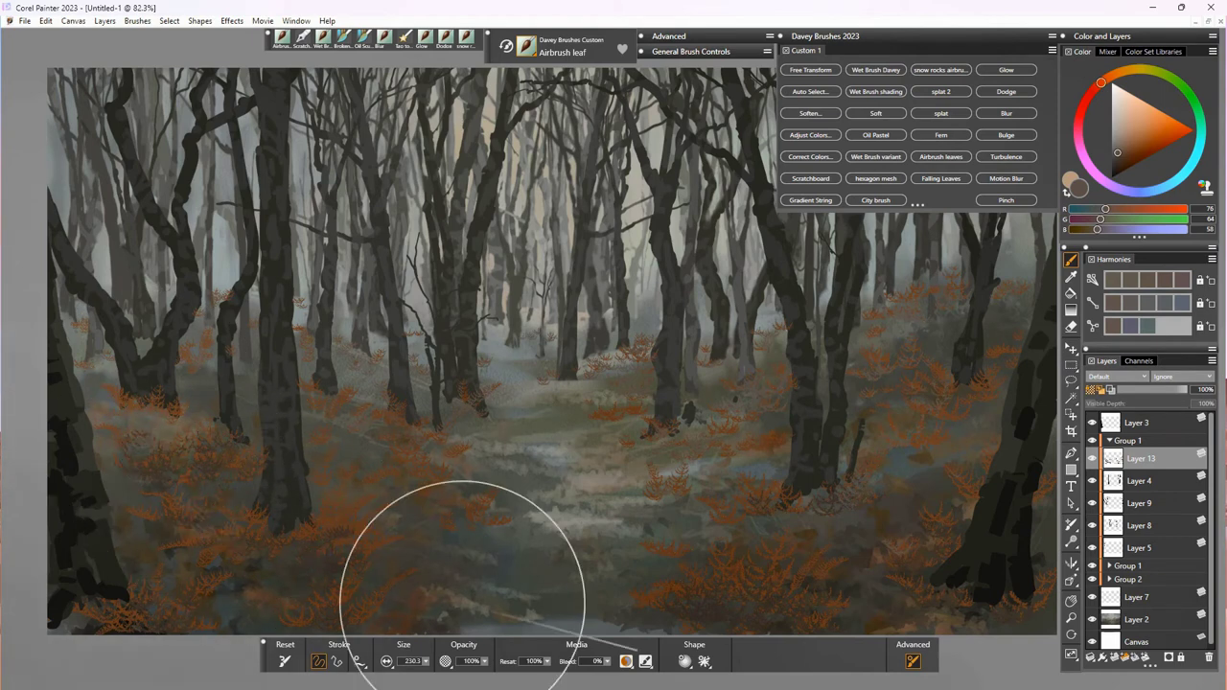
click(326, 539)
click(374, 539)
click(325, 500)
click(324, 462)
Step: Choose warmer browns around RGB 119, 76, 53 and paint lighter ferns across the right foreground
click(1135, 145)
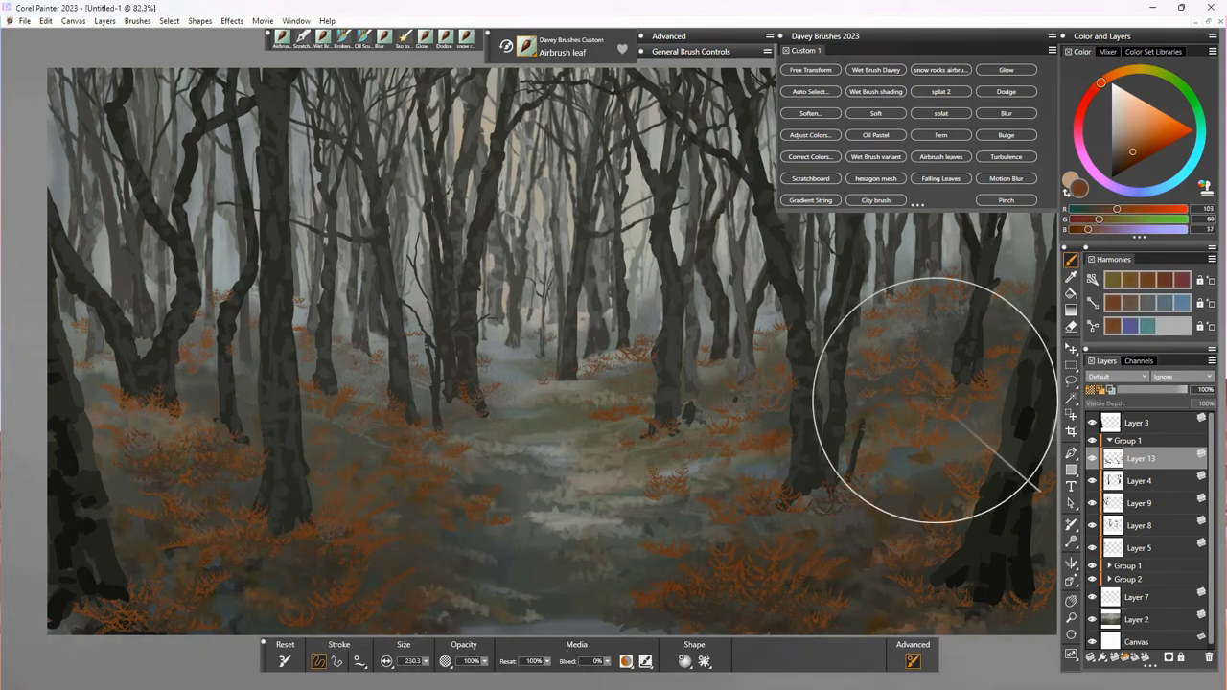
click(1141, 136)
click(682, 570)
click(1134, 146)
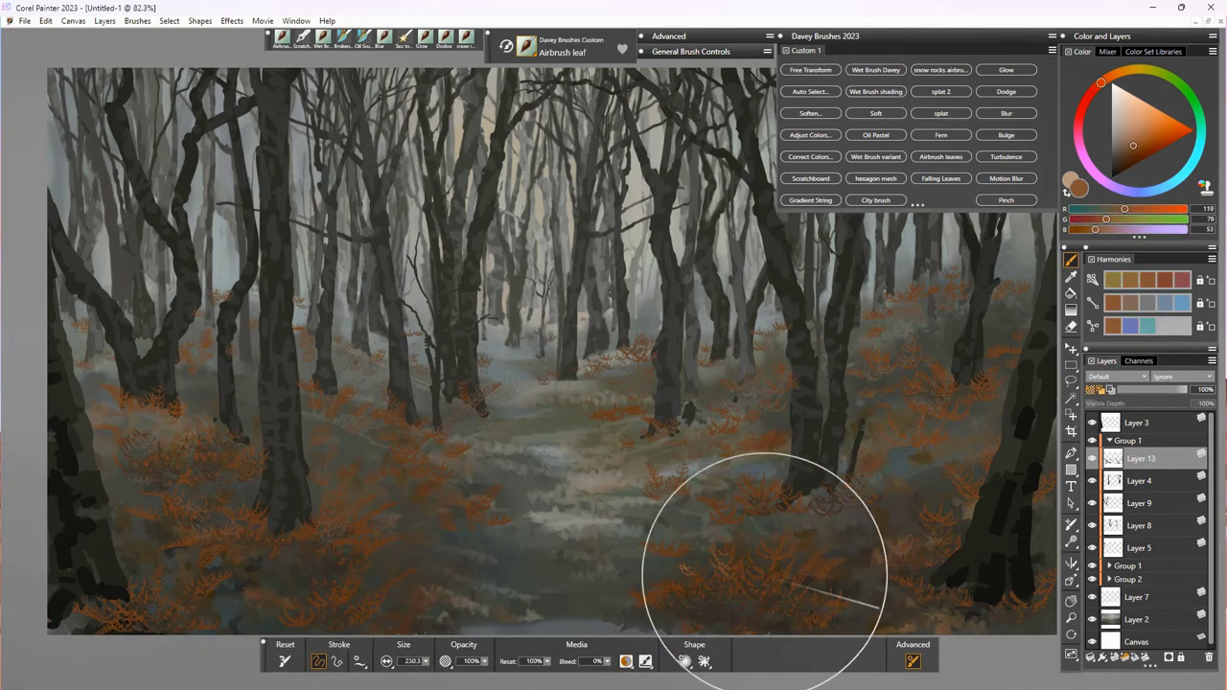
click(744, 578)
click(709, 605)
click(770, 574)
Step: Sample a fern orange from the right foreground and add bright ferns left of the path and on the right slope
alt+click(808, 571)
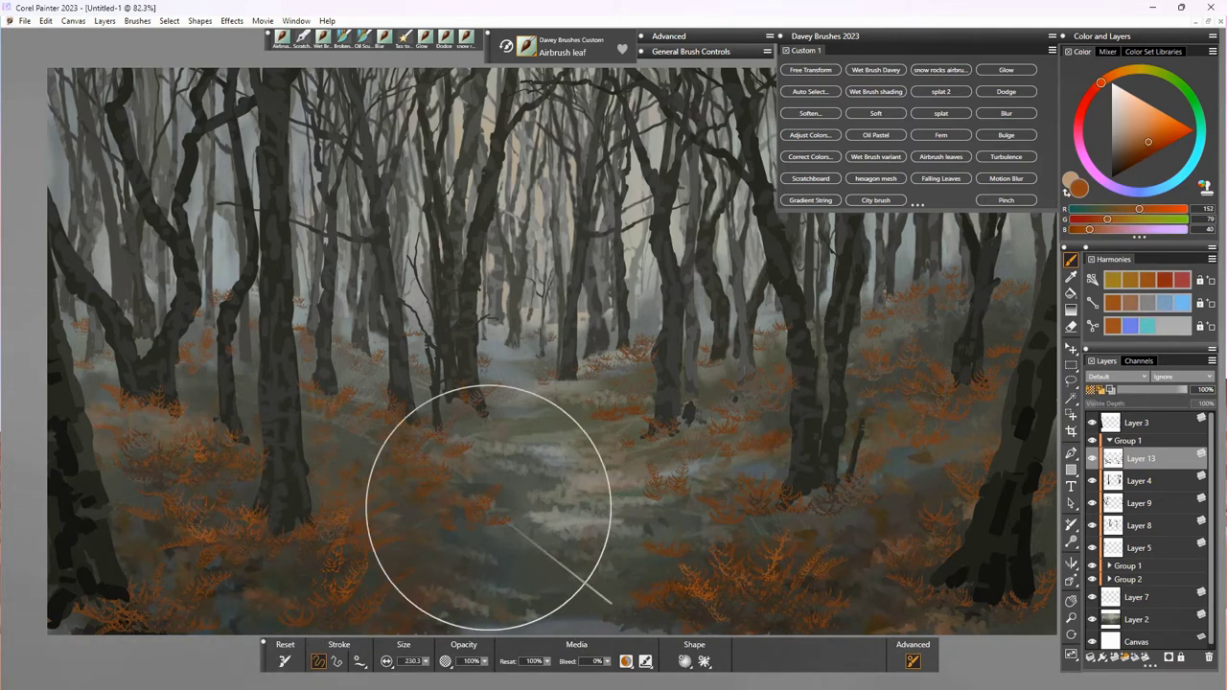
click(449, 466)
click(910, 351)
click(720, 419)
click(748, 423)
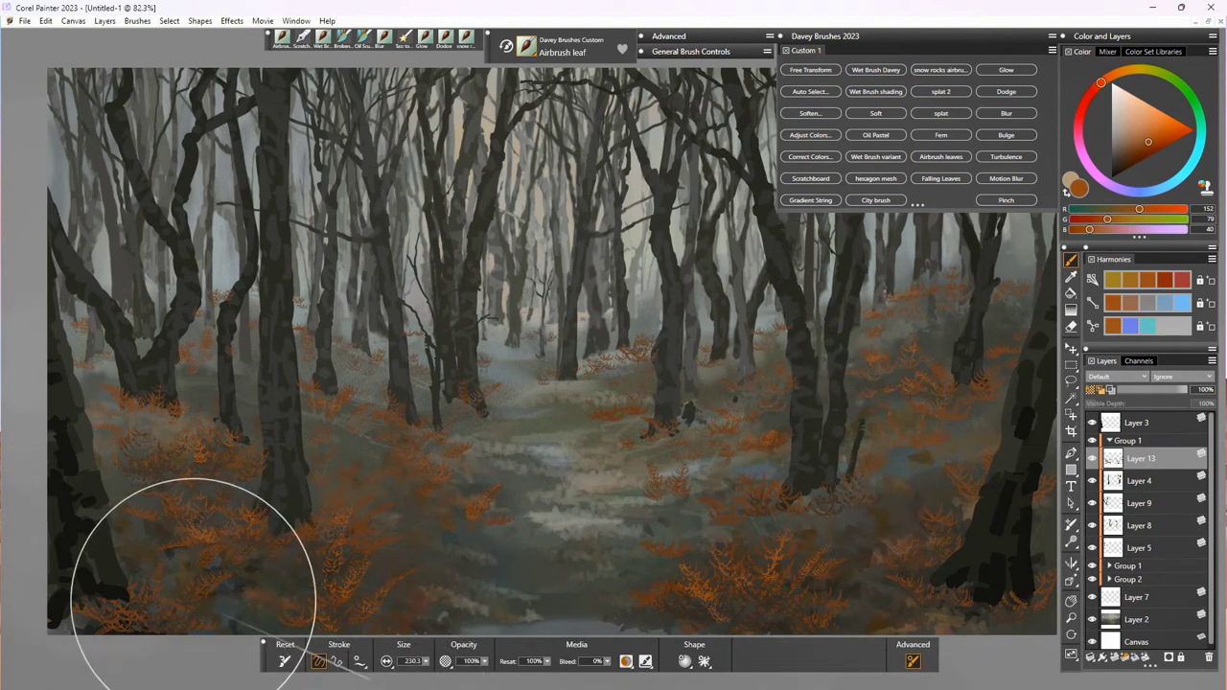
Step: Paint bright orange ferns through the left foreground and up the left slope around the tree bases
click(199, 624)
click(145, 600)
click(153, 566)
click(389, 518)
click(346, 466)
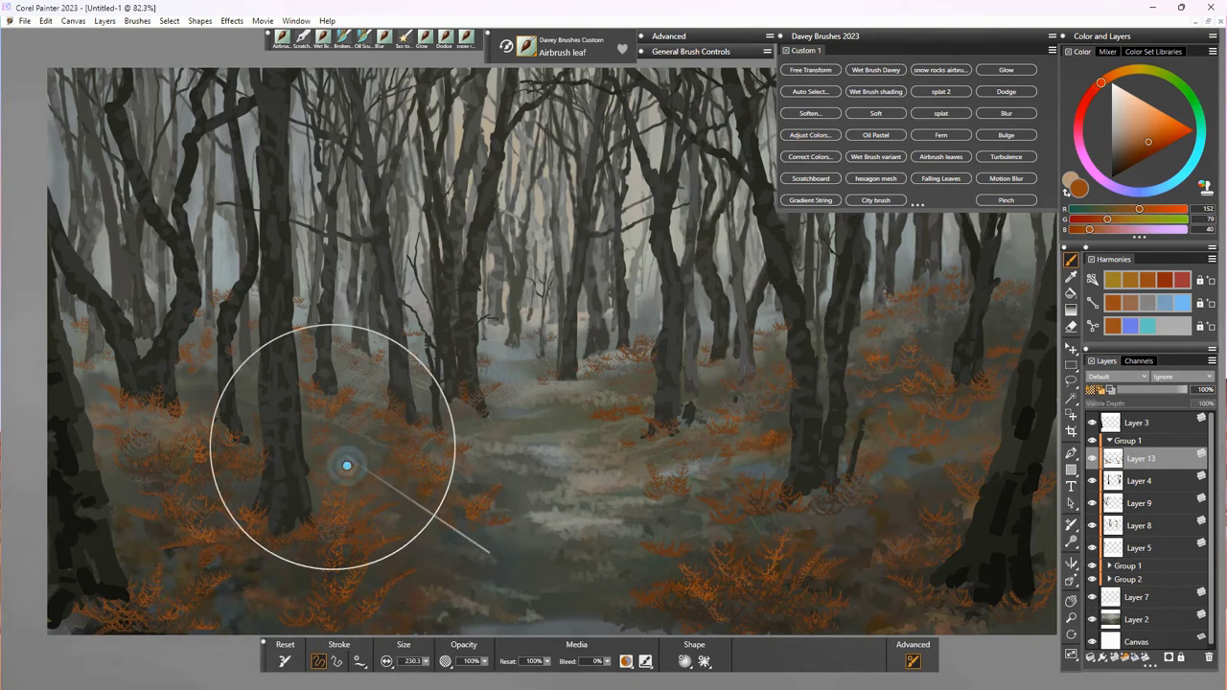
click(258, 458)
click(177, 407)
click(172, 354)
Step: Sample a dark neutral grey among the left trees and scatter muted ferns over the left slope
alt+click(211, 364)
click(218, 292)
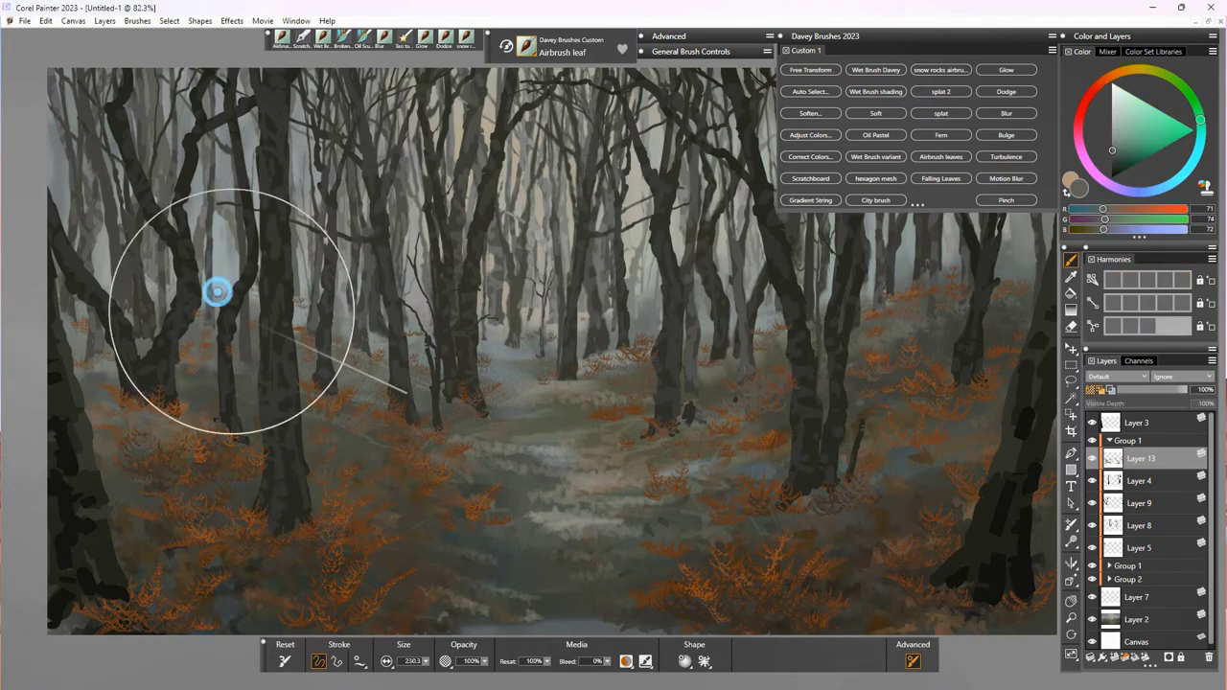
click(198, 309)
click(84, 320)
click(172, 465)
click(318, 519)
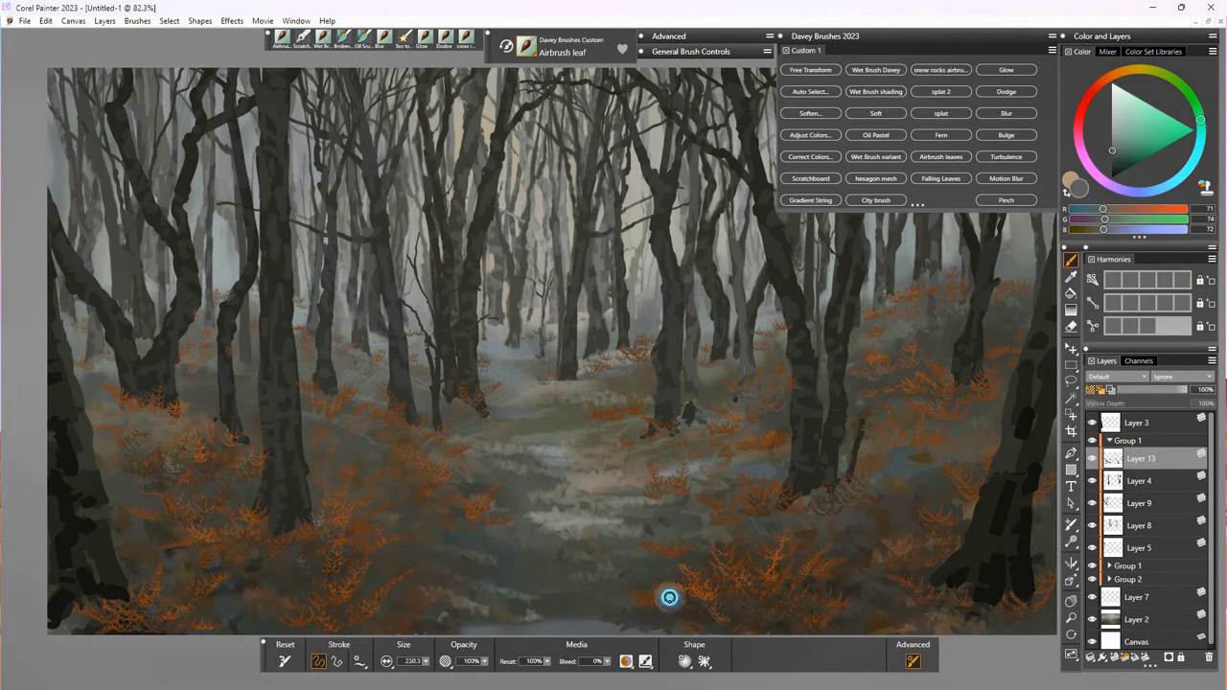
Step: Add dark grey ferns among the orange clump in the right foreground and below the nearby tree pair
click(759, 578)
click(785, 583)
click(768, 611)
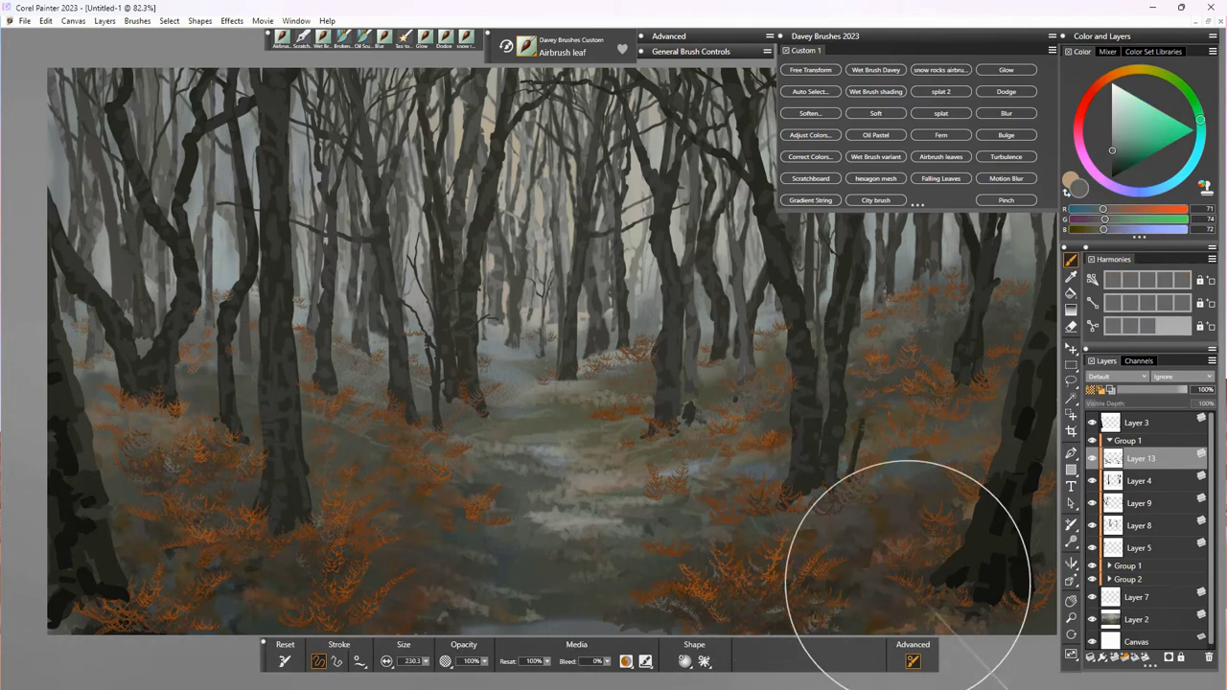
click(789, 506)
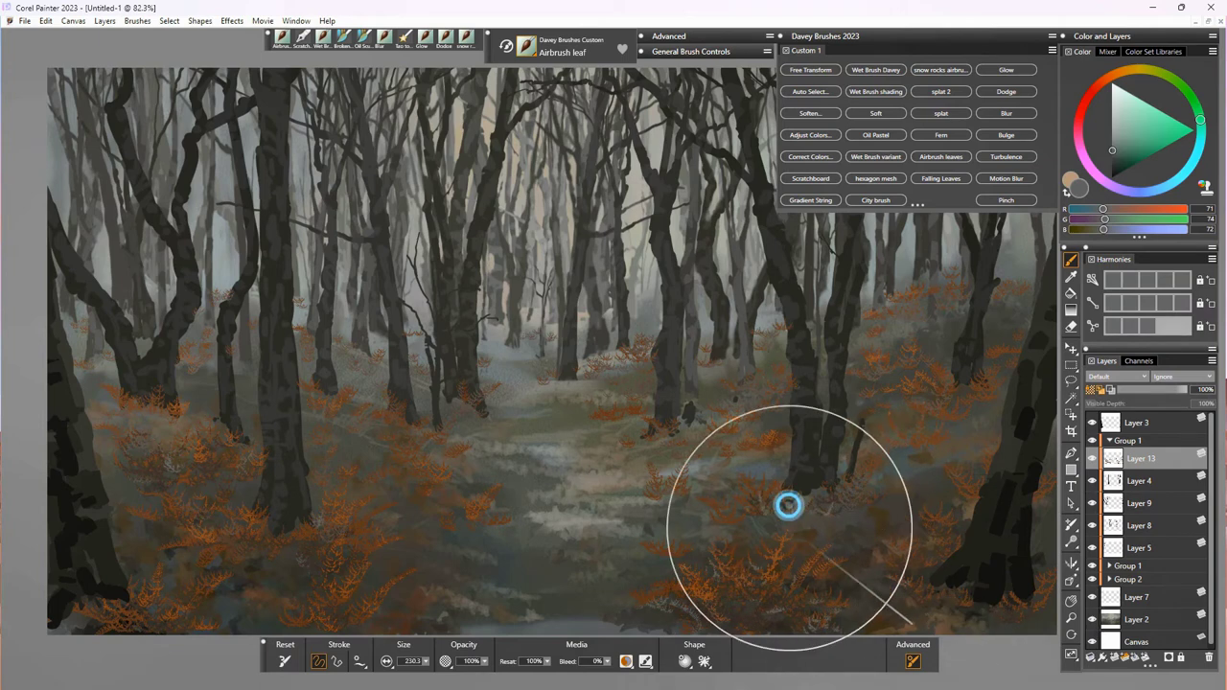
Step: Sample the pale mist grey near the path's end and paint faint ferns among the distant trees on both sides
alt+click(538, 327)
click(351, 350)
click(301, 324)
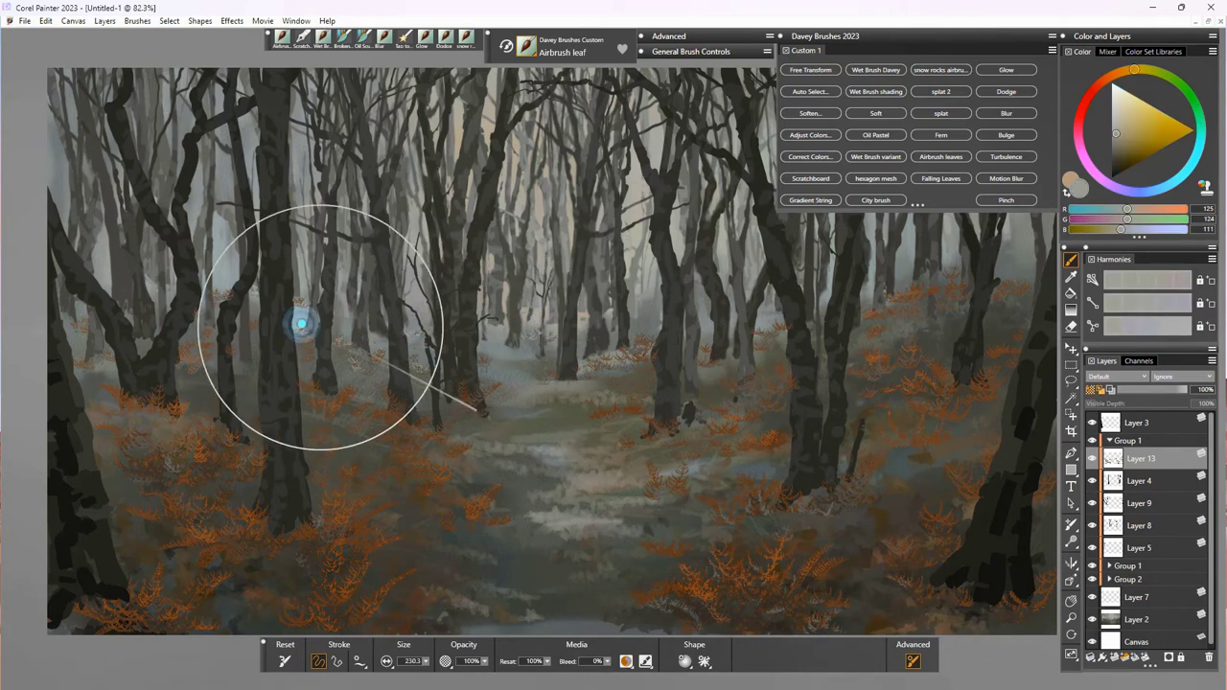
click(191, 337)
click(643, 338)
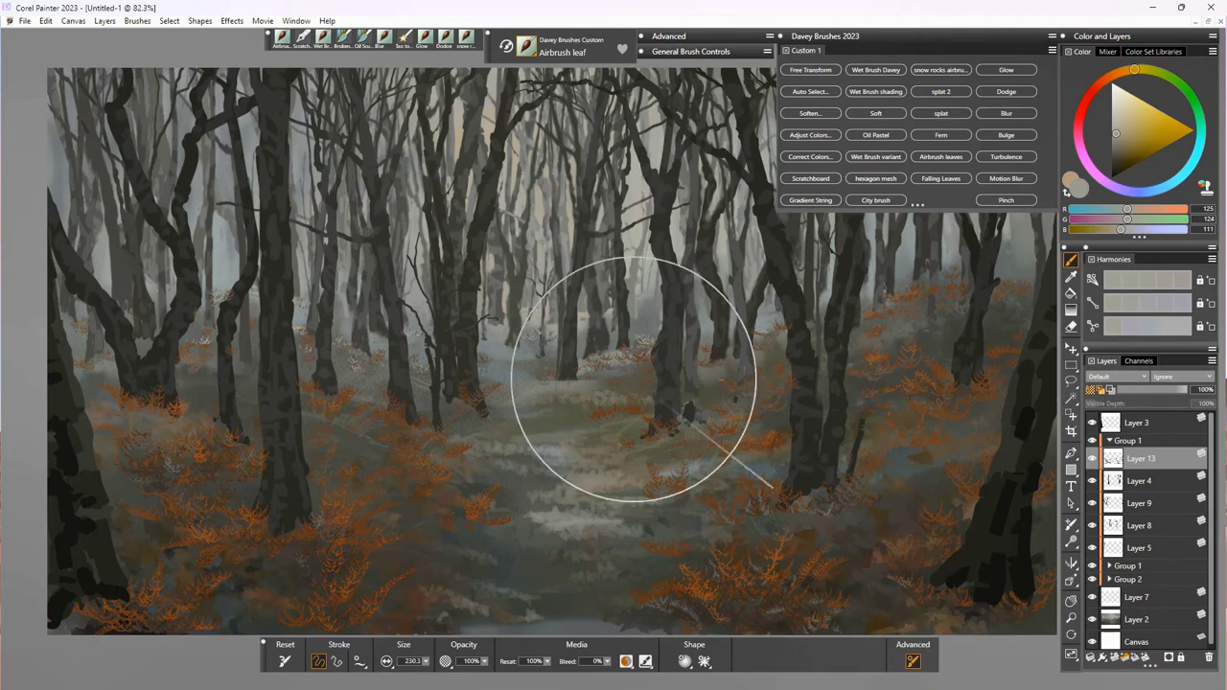
Step: Sample a grey-green from the distant path and paint muted ferns beside the path and across the left slope
alt+click(502, 370)
click(622, 377)
click(603, 394)
click(484, 379)
click(453, 431)
click(419, 441)
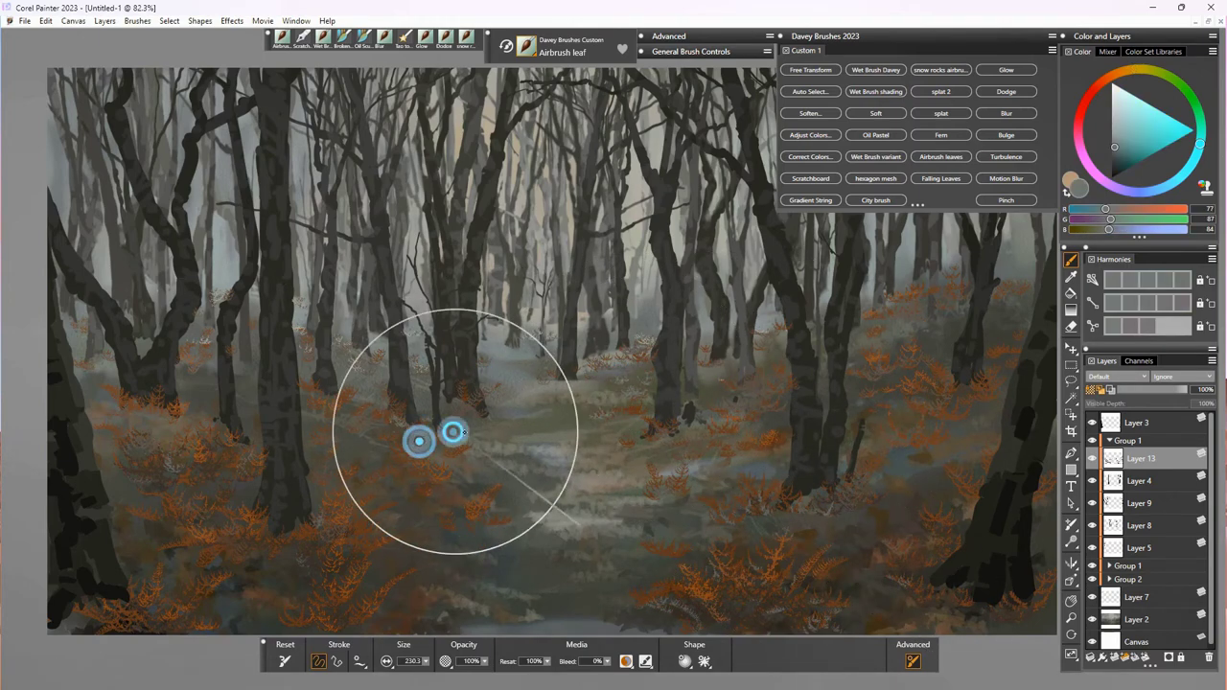
click(351, 411)
click(302, 347)
click(108, 350)
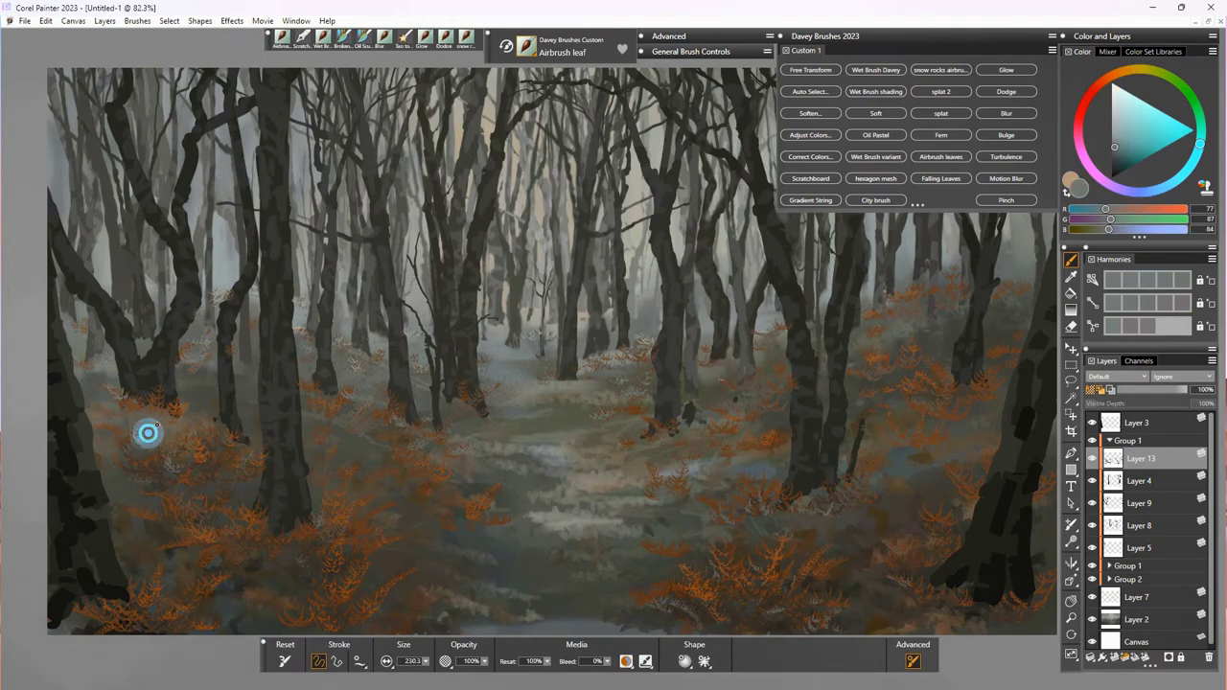
Step: Paint grey-green ferns along the top of the right bank between the trees
click(781, 324)
click(788, 314)
click(904, 304)
click(909, 292)
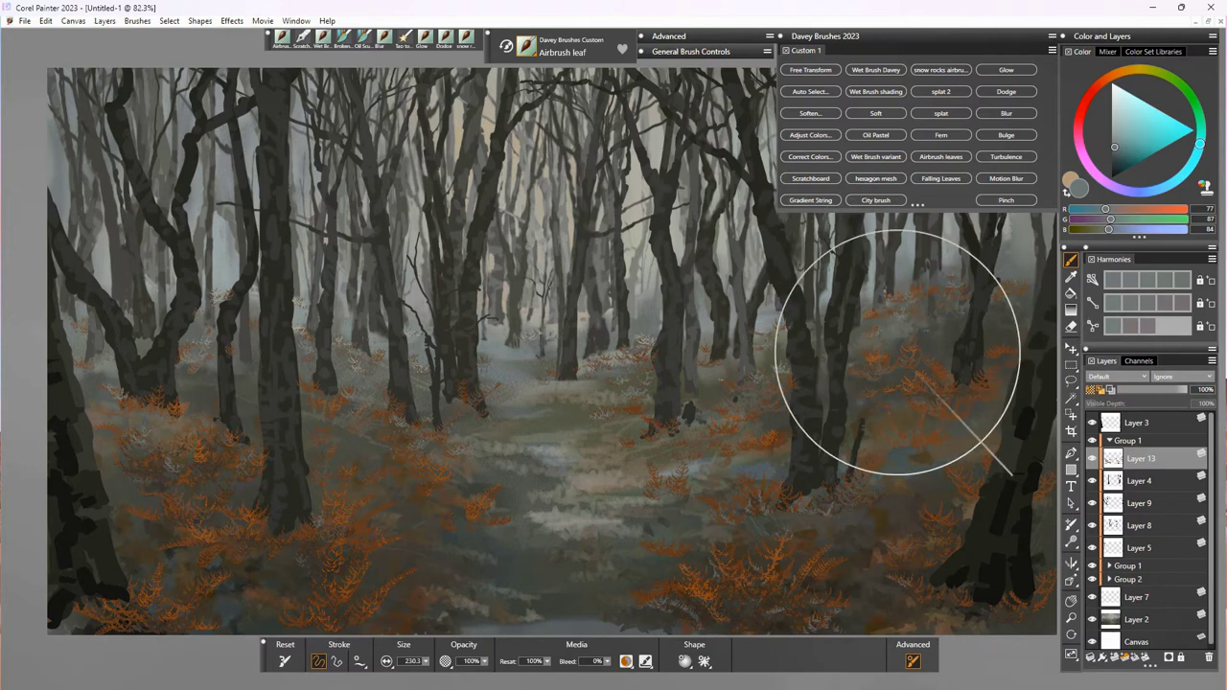
click(1012, 334)
Step: Add grey-green ferns among the orange ones in the left foreground beside the large trunk
click(377, 515)
click(340, 530)
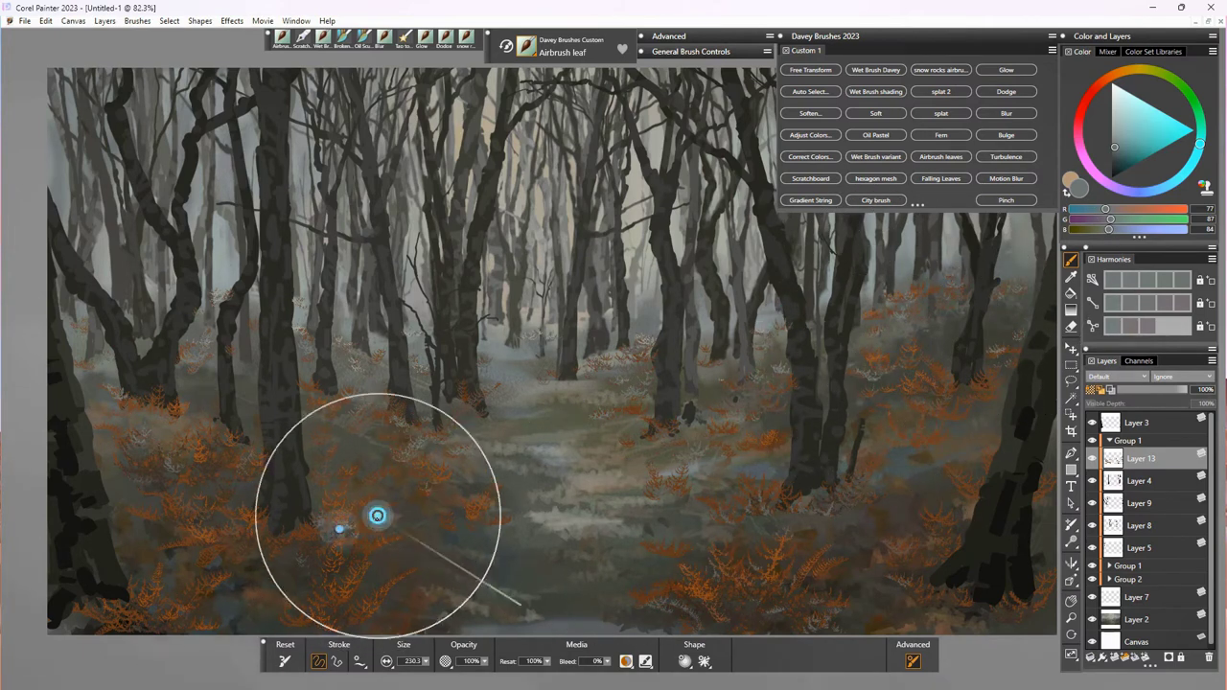
click(353, 620)
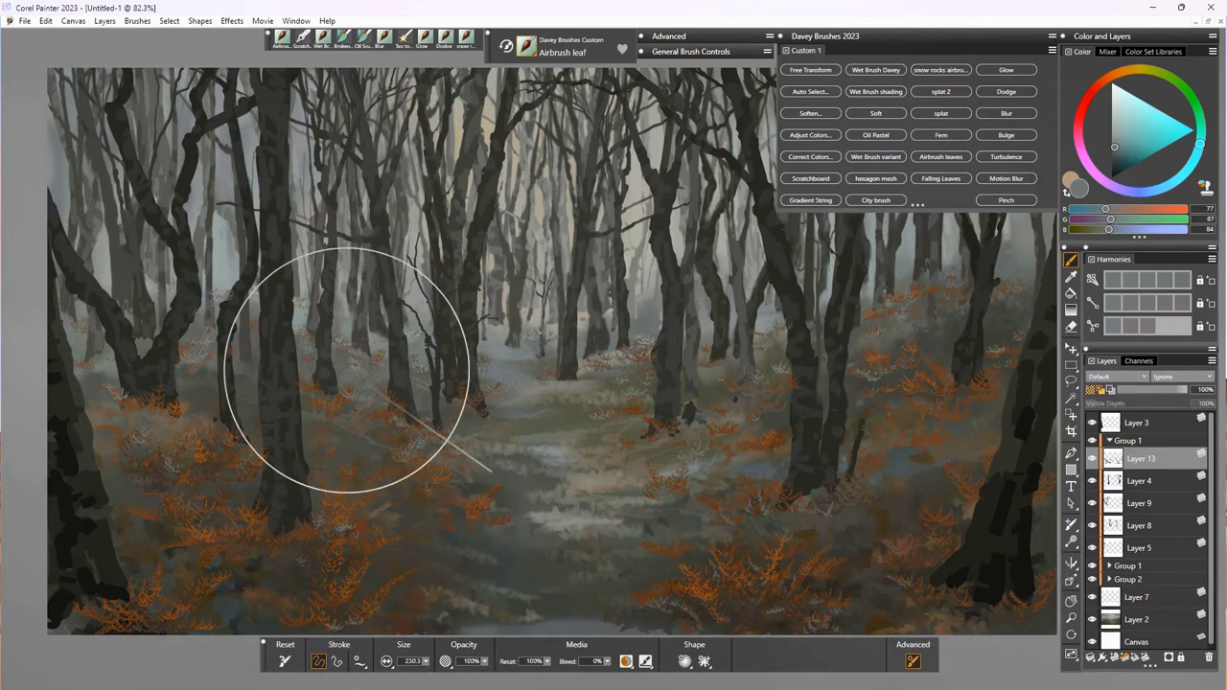
Step: Scatter more grey-green ferns between the central trees and over the upper right slope
click(420, 357)
click(642, 367)
click(873, 312)
click(910, 296)
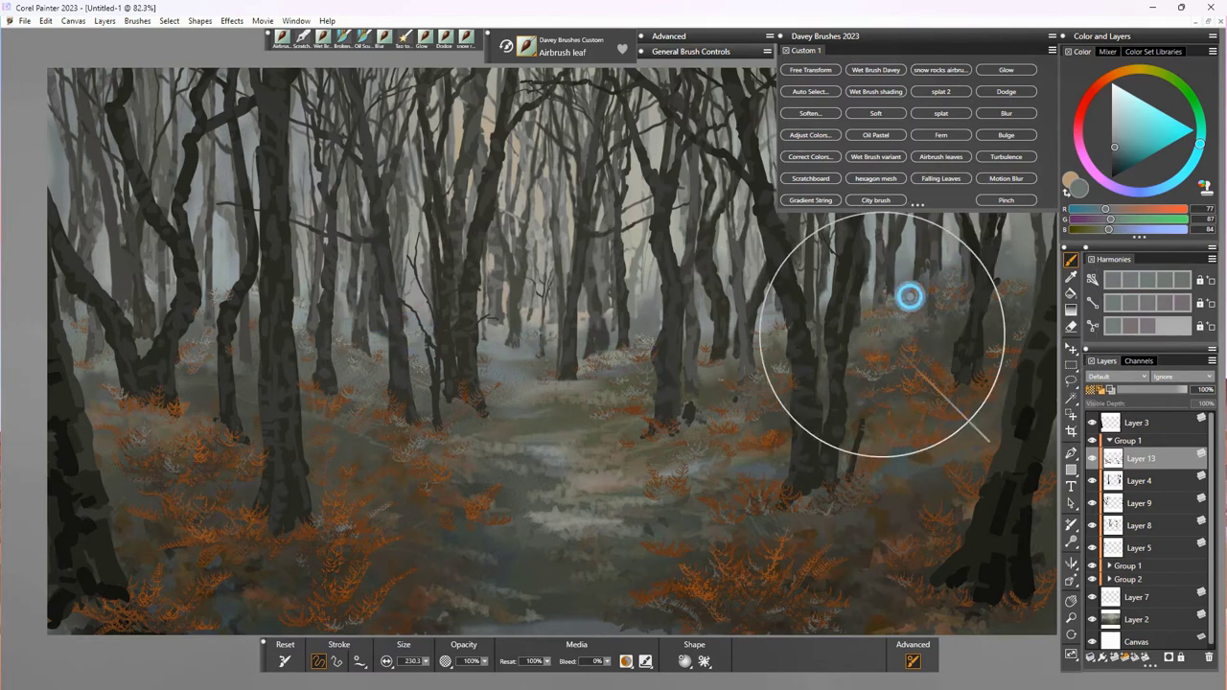
click(985, 366)
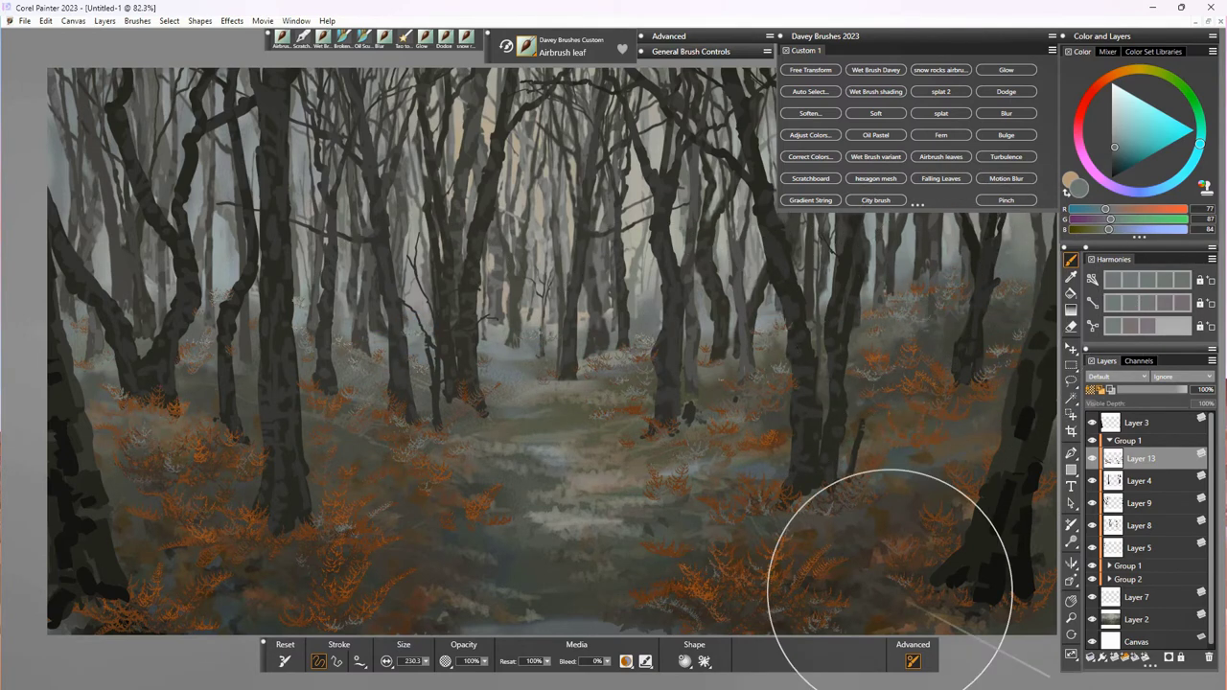
click(1139, 484)
click(1114, 655)
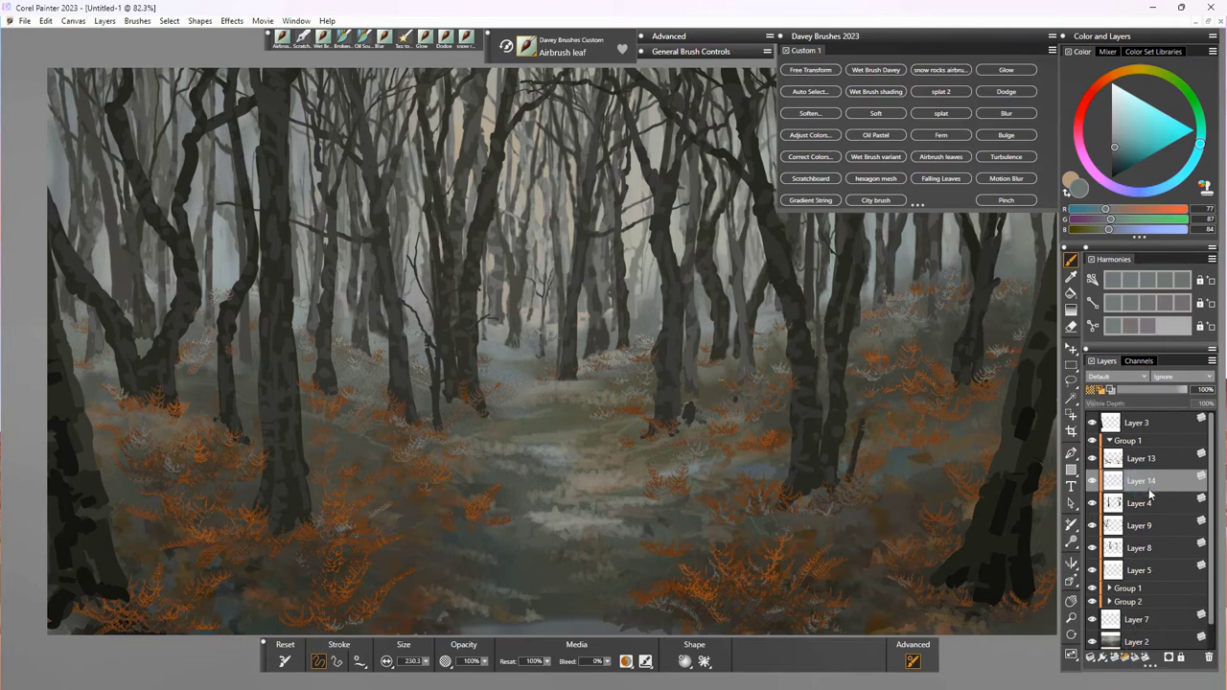
drag(1151, 592, 1145, 608)
drag(1212, 583, 1212, 611)
click(1130, 597)
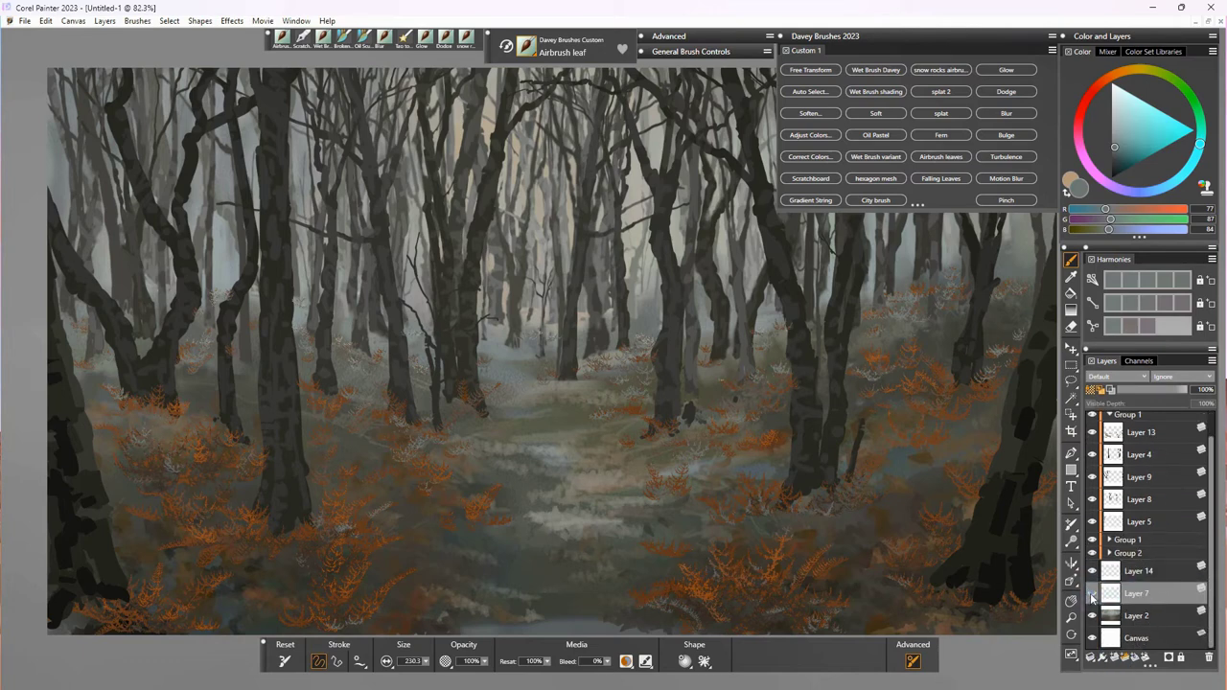
click(1150, 576)
click(1210, 658)
Step: Set Layer 7's composite method to Shadow Map and fill the layer with white
click(1141, 596)
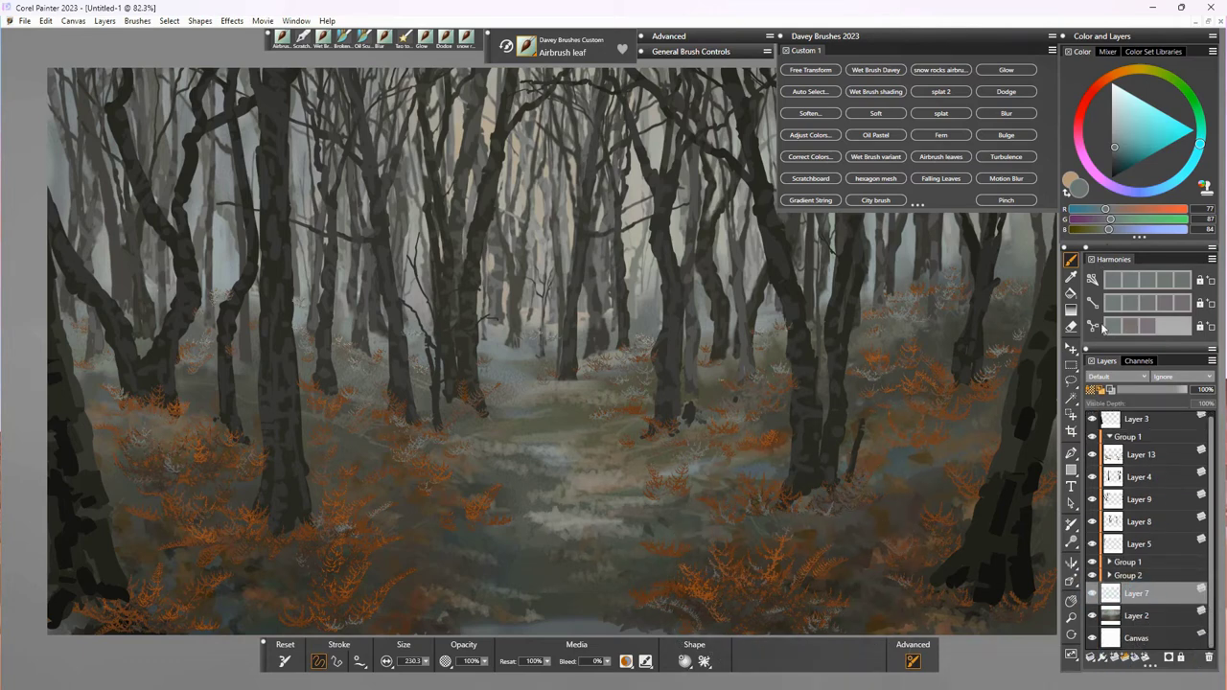
click(1117, 377)
click(1130, 438)
click(1071, 293)
click(1113, 84)
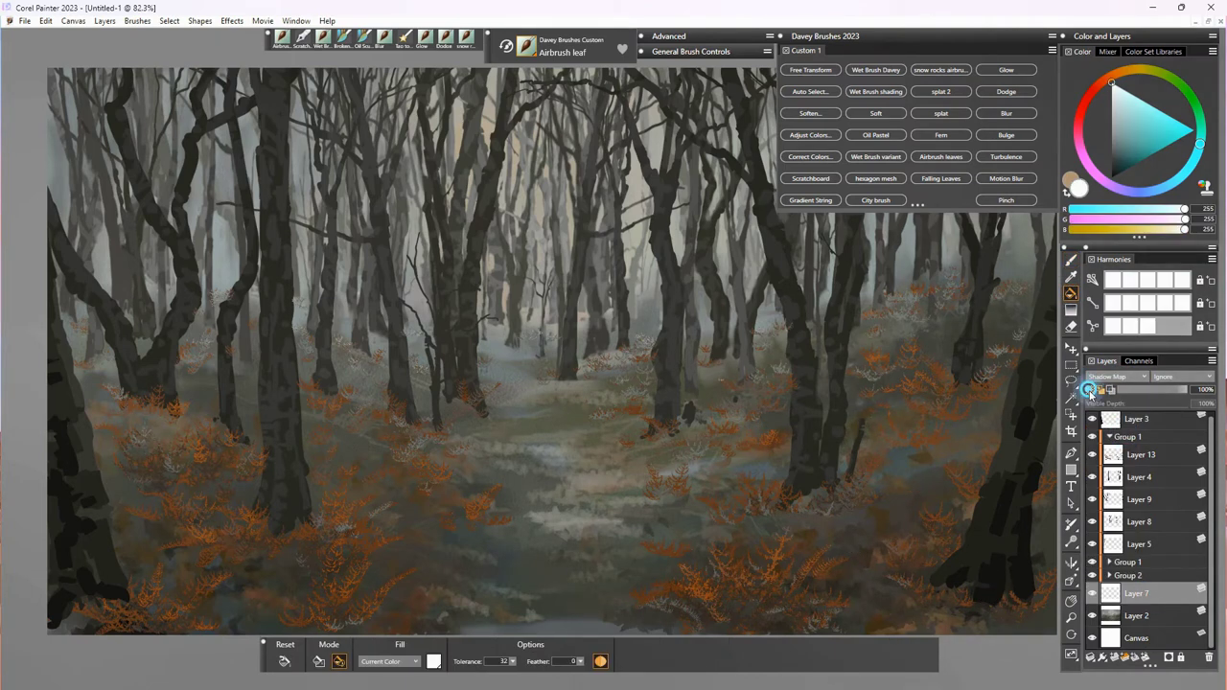
Step: Paint soft pale violet-grey shading with Wet Brush Davey on Layer 7 over the right foreground bank
click(1071, 260)
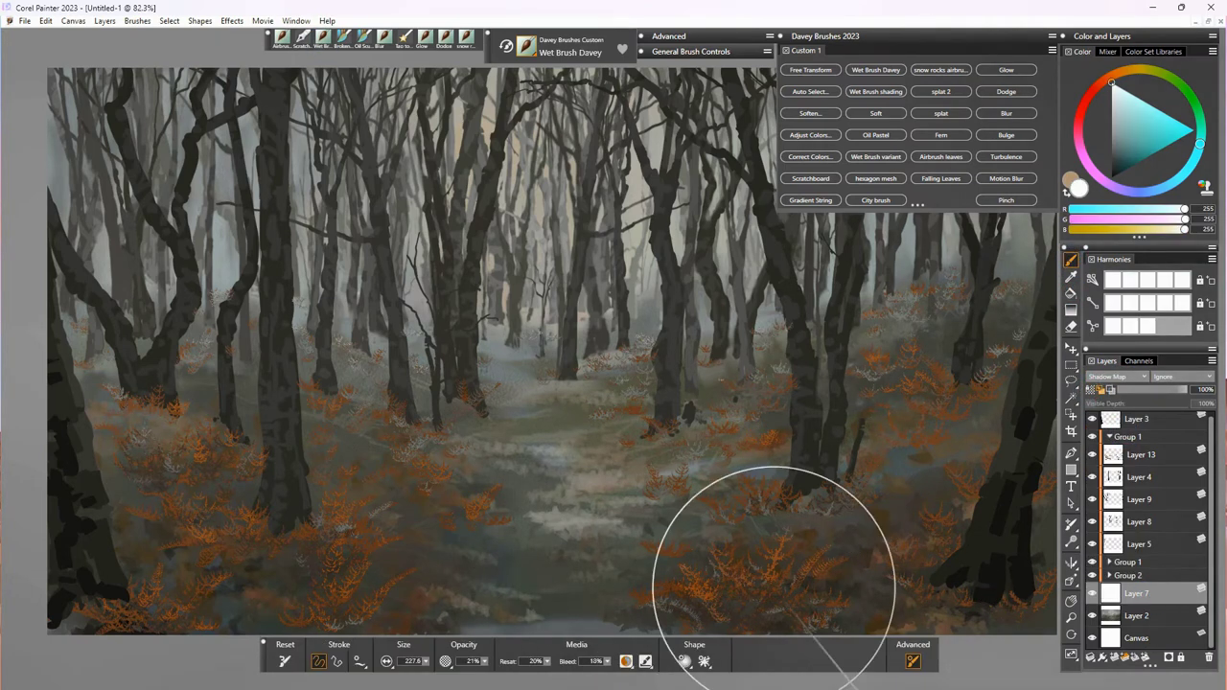
click(1114, 109)
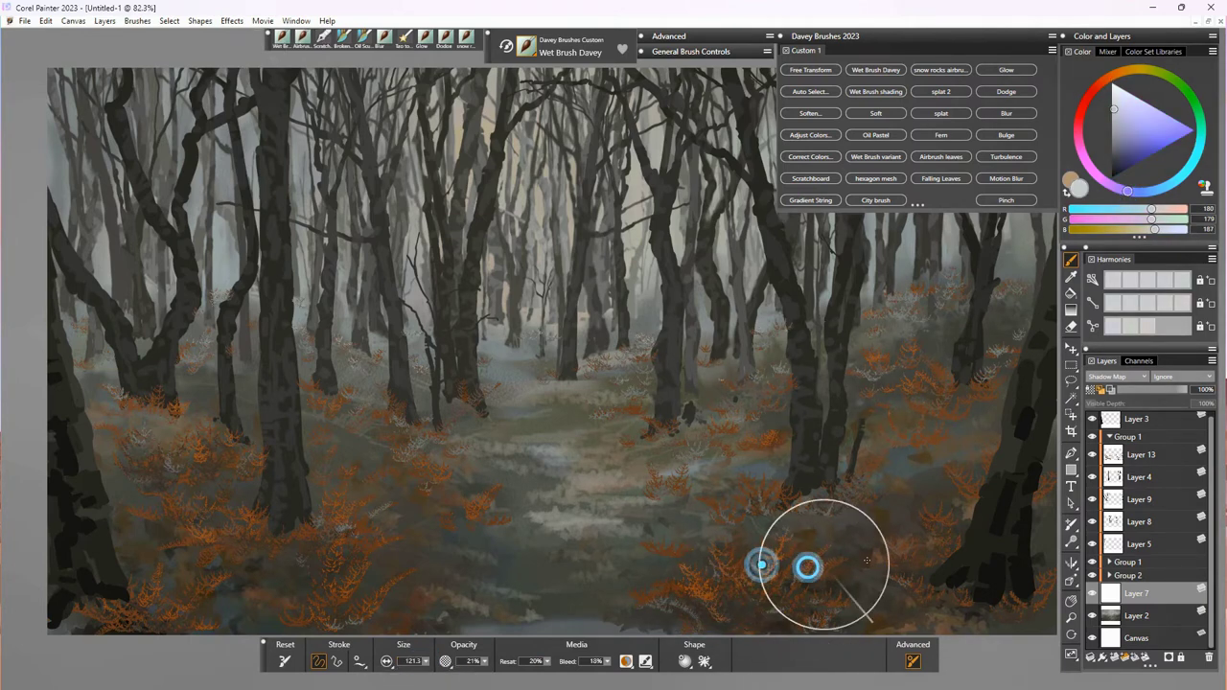
drag(873, 504, 923, 575)
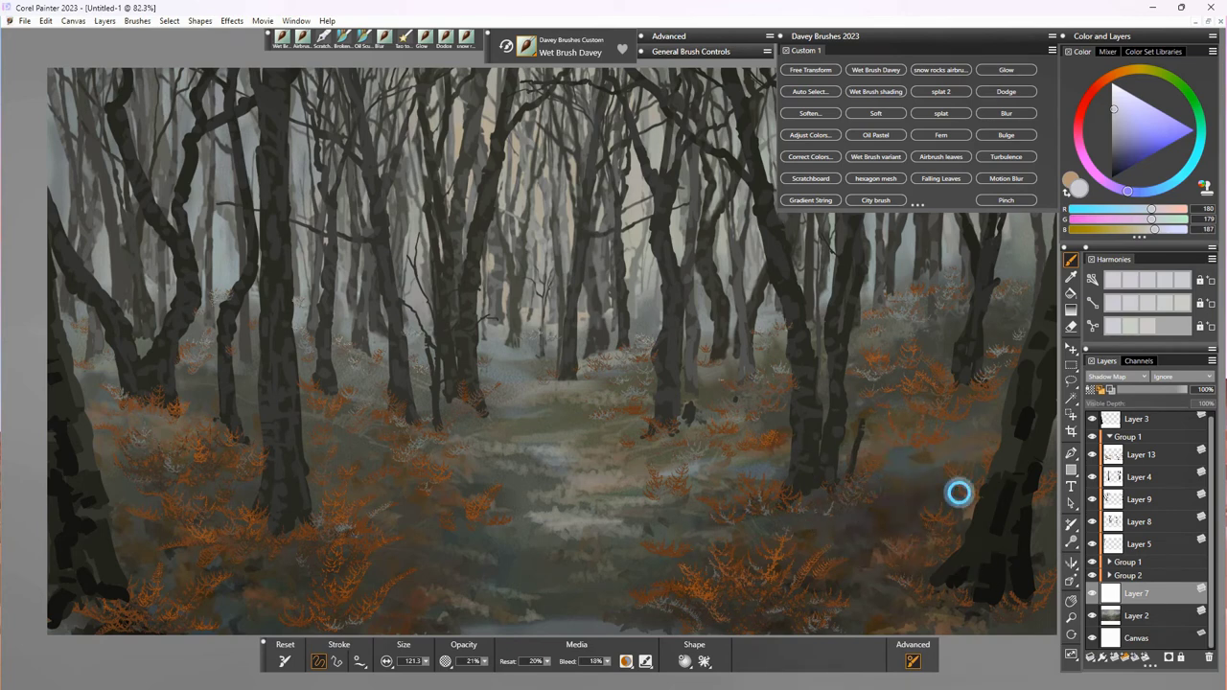
mouse_move(959, 493)
mouse_down()
mouse_move(913, 614)
mouse_move(1000, 611)
mouse_up()
Step: Use the Broken Edge brush with mid violet-grey and warm grey to paint textured ground shadows along the path and banks
click(346, 40)
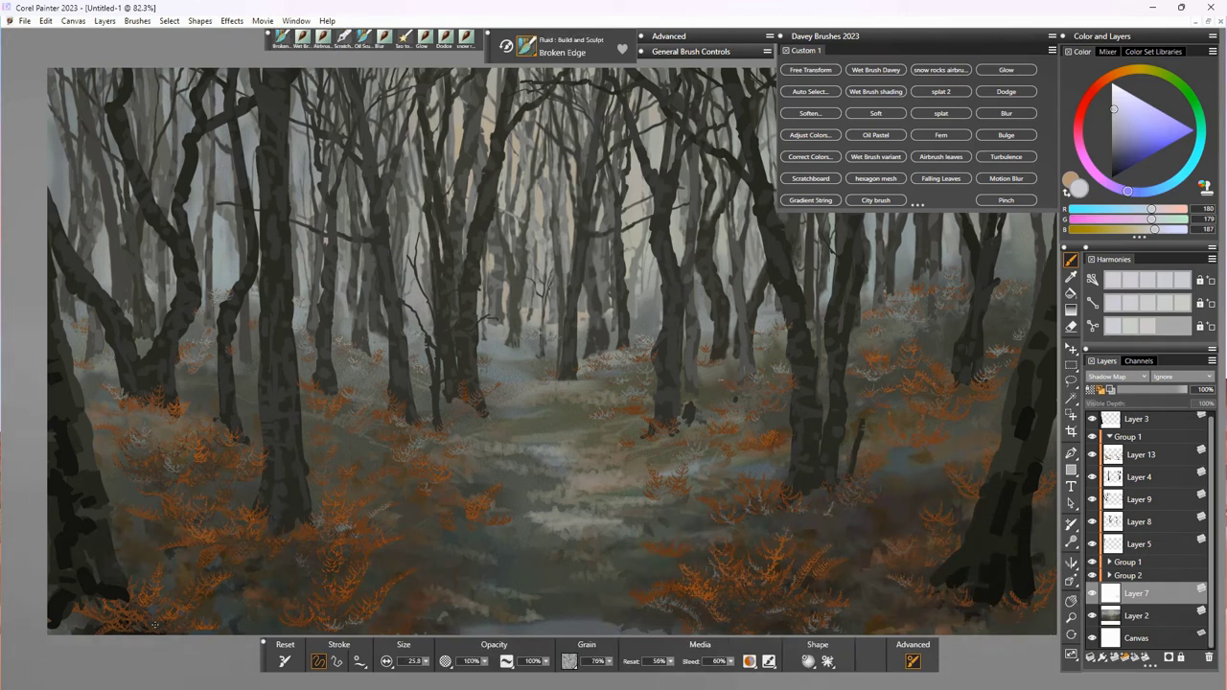
click(1117, 121)
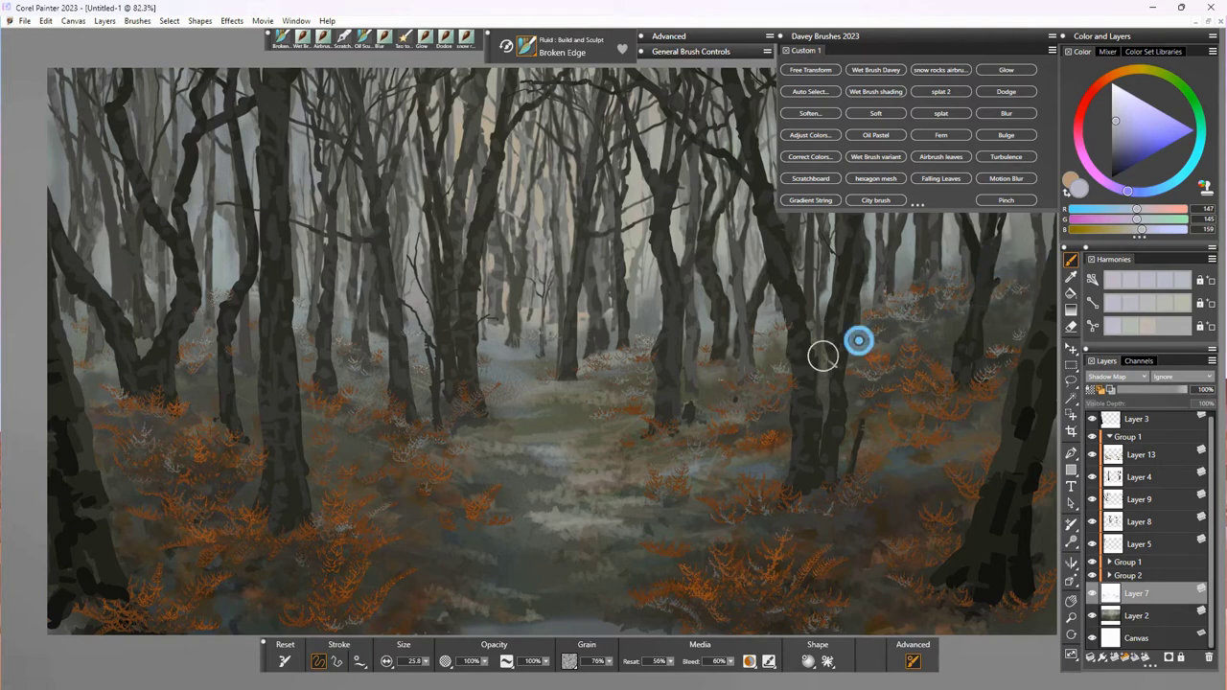
drag(602, 474, 683, 440)
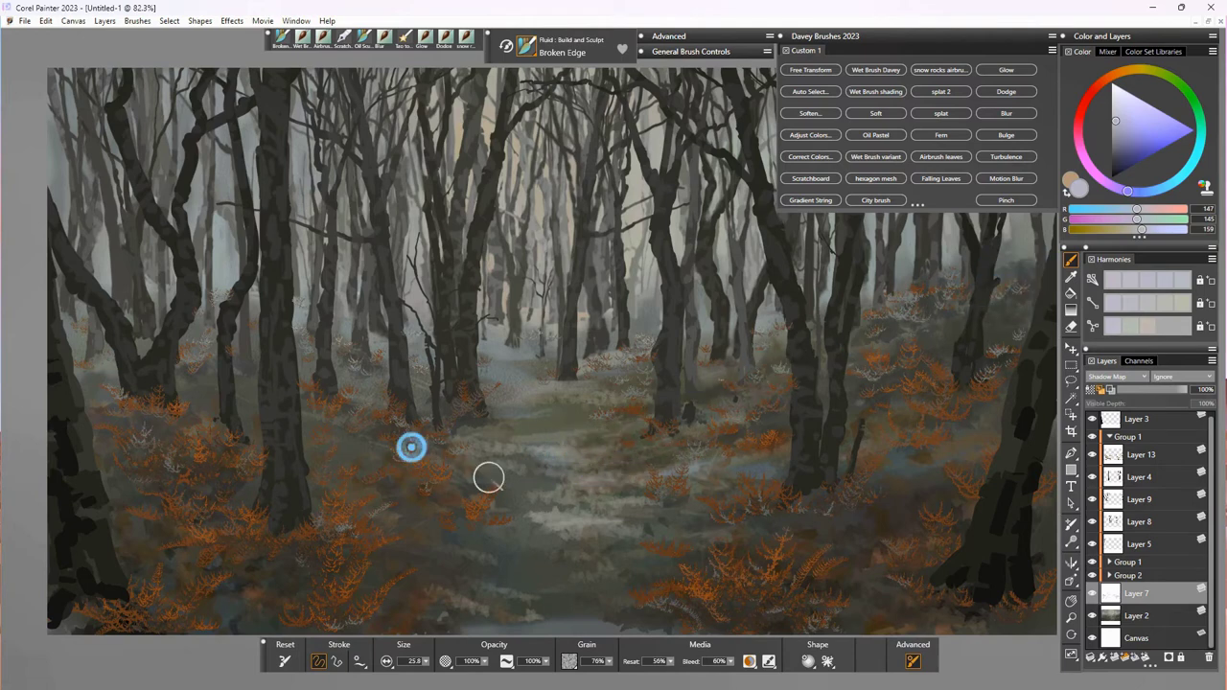
mouse_move(487, 477)
mouse_down()
mouse_move(461, 552)
mouse_move(470, 629)
mouse_up()
click(1091, 94)
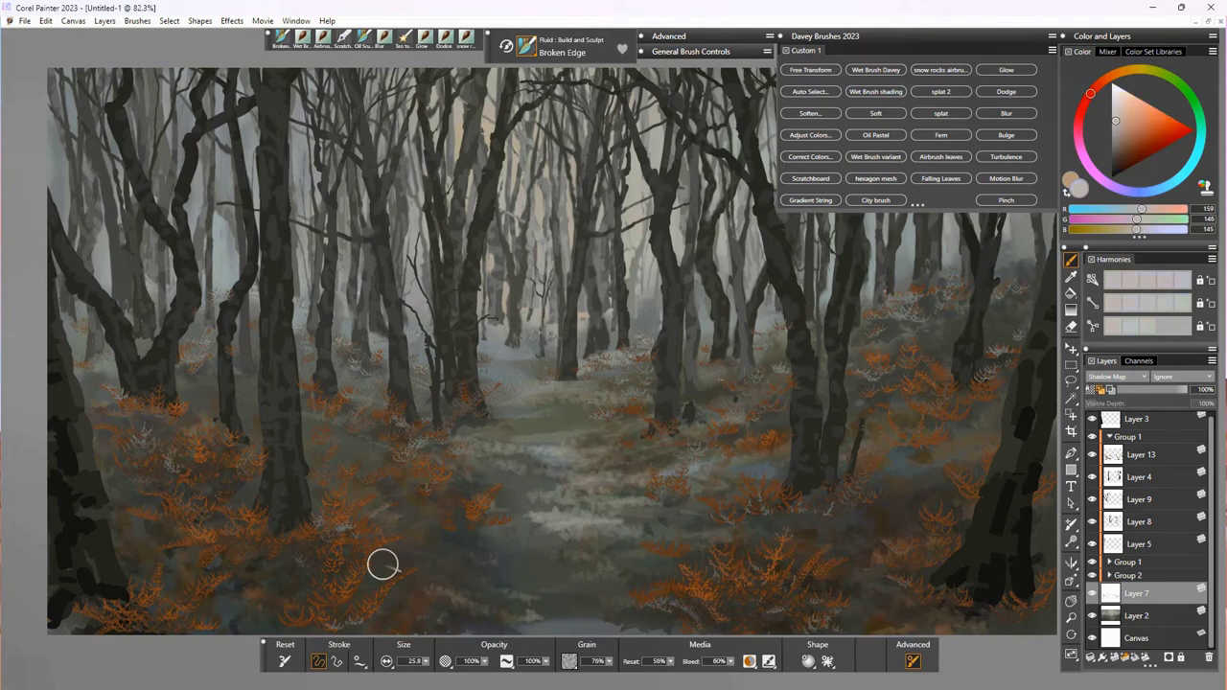
alt+click(359, 479)
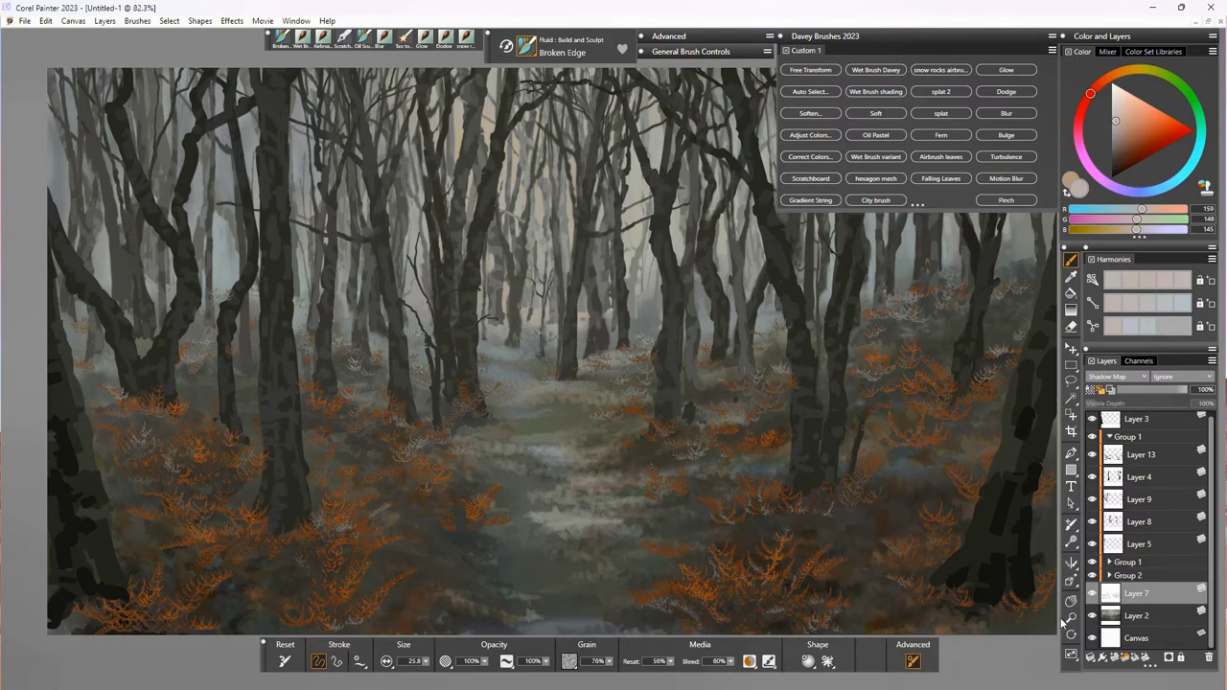
Step: Select Layer 13 and erase bits of the ferns around the left trunks, right bank and left path edge
key(F10)
click(1139, 457)
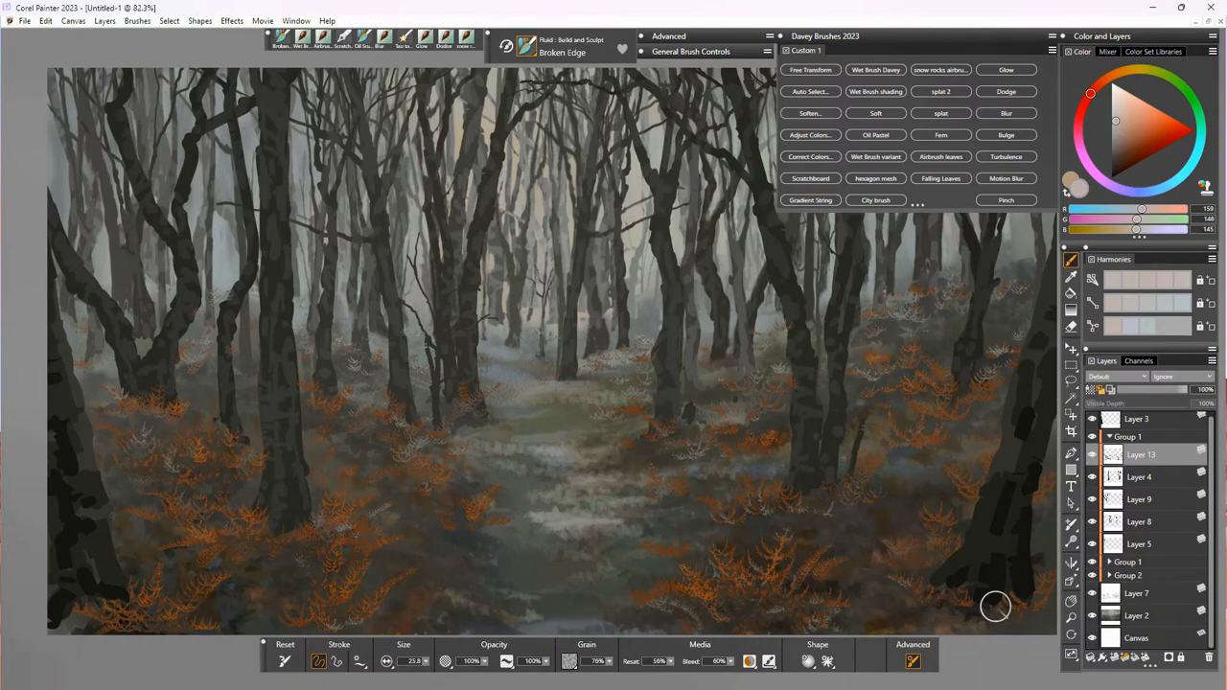
key(n)
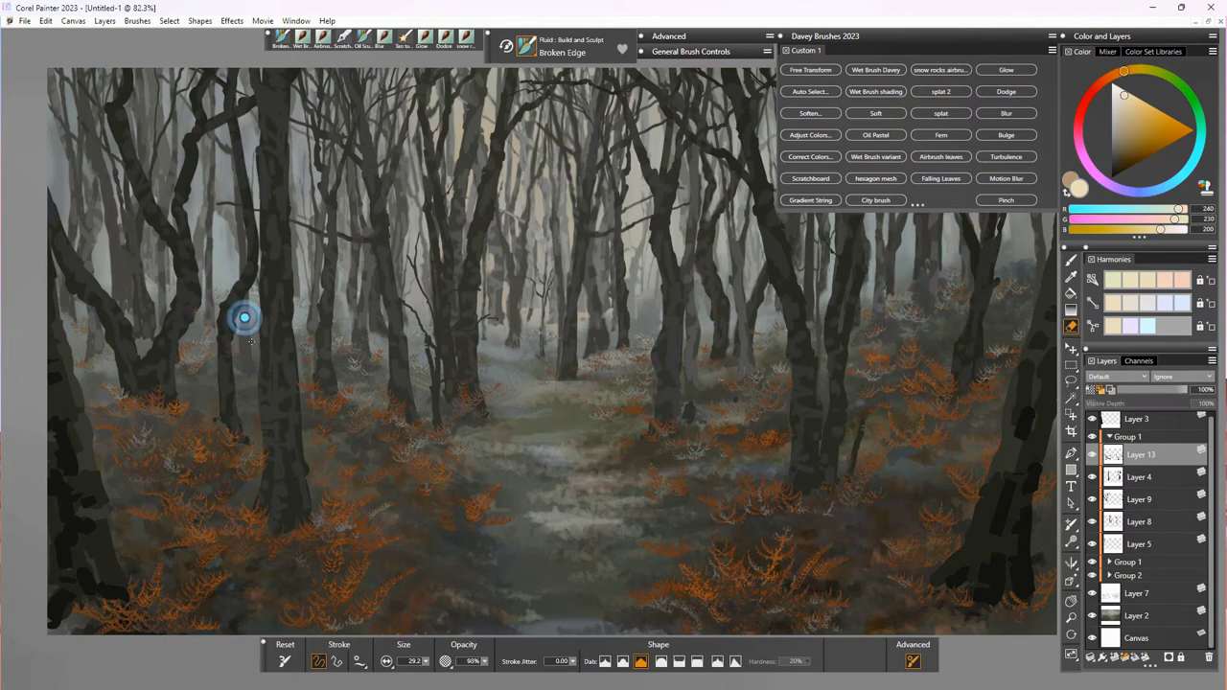
mouse_move(174, 413)
mouse_down()
mouse_move(170, 404)
mouse_move(181, 412)
mouse_up()
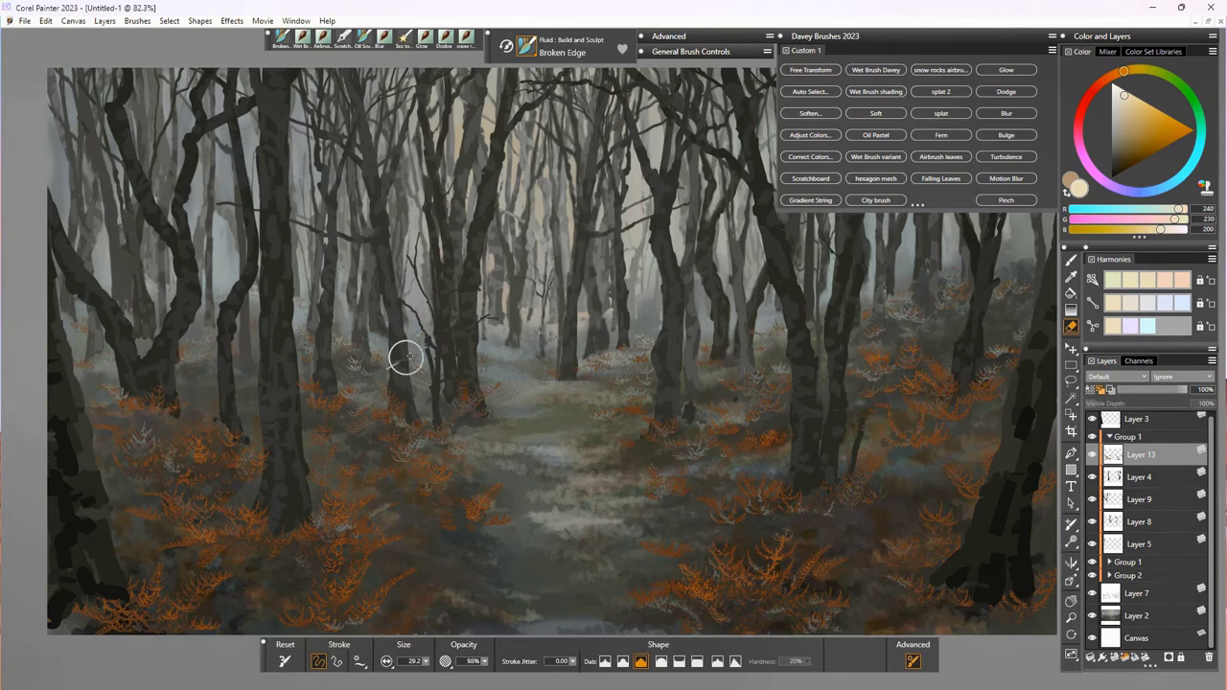
click(742, 446)
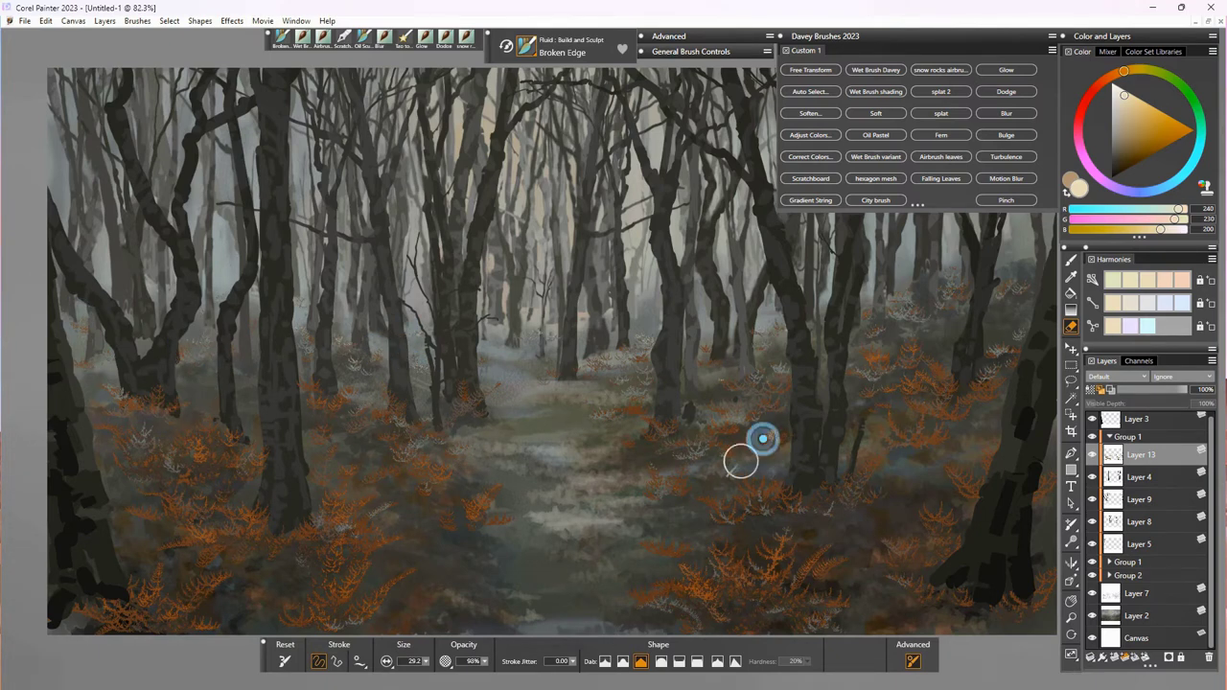
click(441, 529)
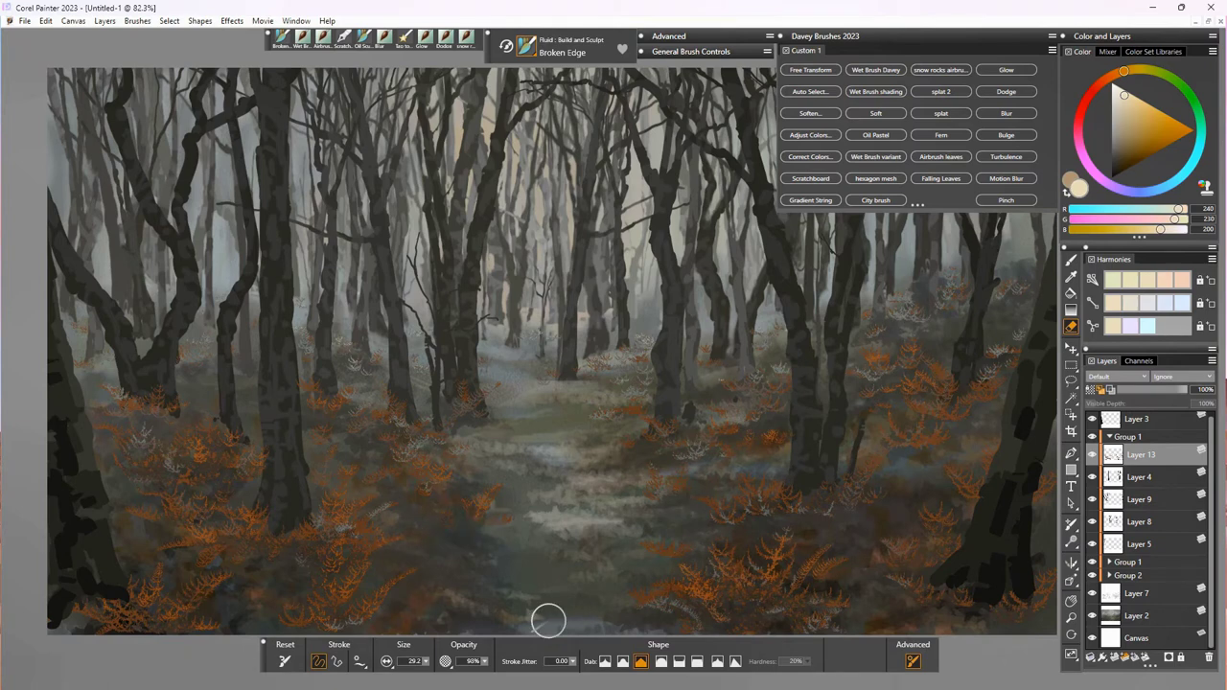
Step: Duplicate the Layer 13 ferns onto a new layer and soften the copy with a Gaussian amount of 10.24
click(1151, 456)
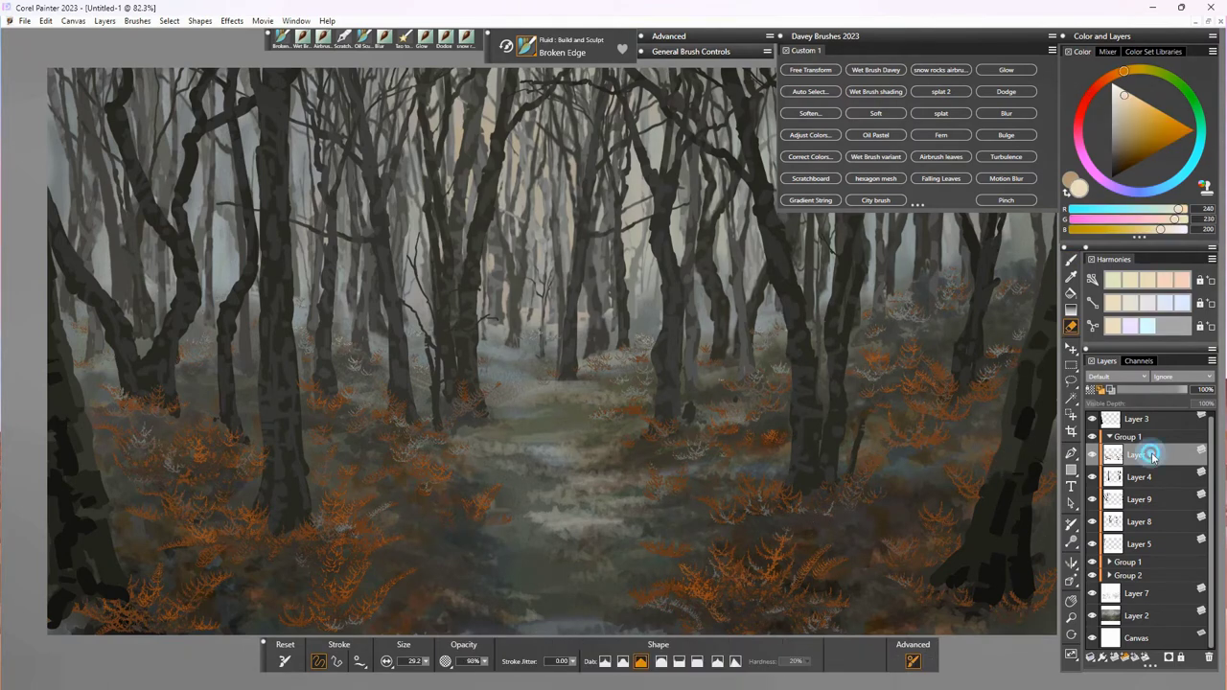
key(ctrl+v)
click(811, 113)
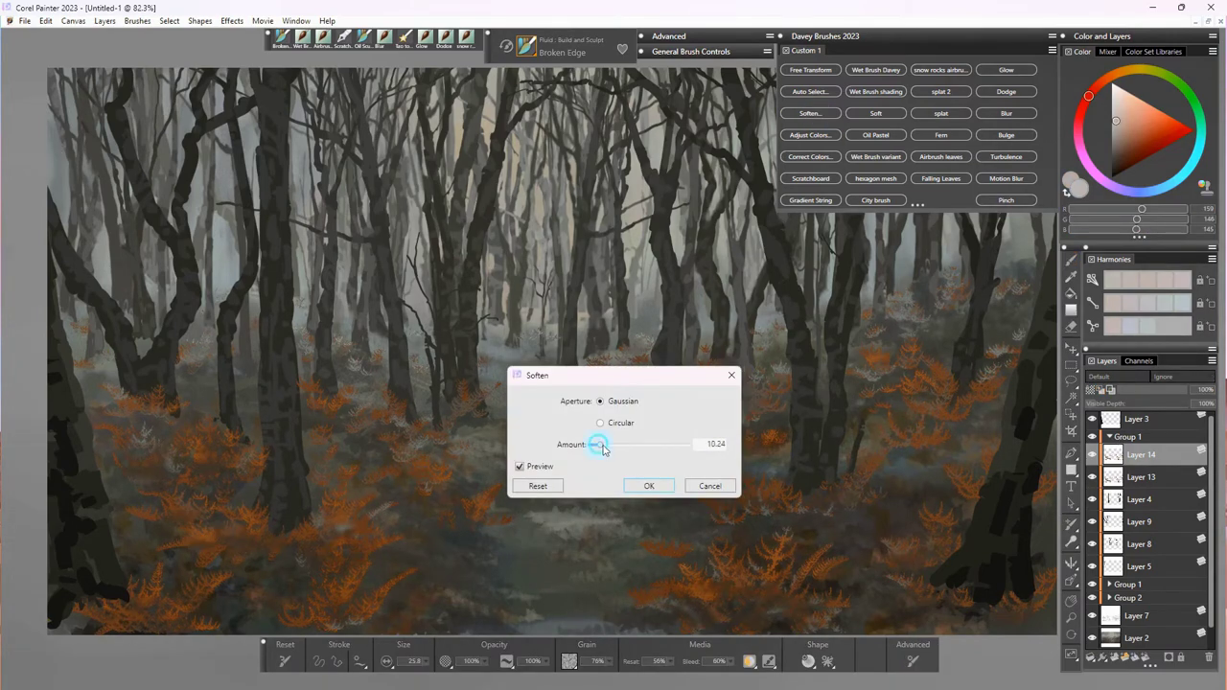
click(649, 487)
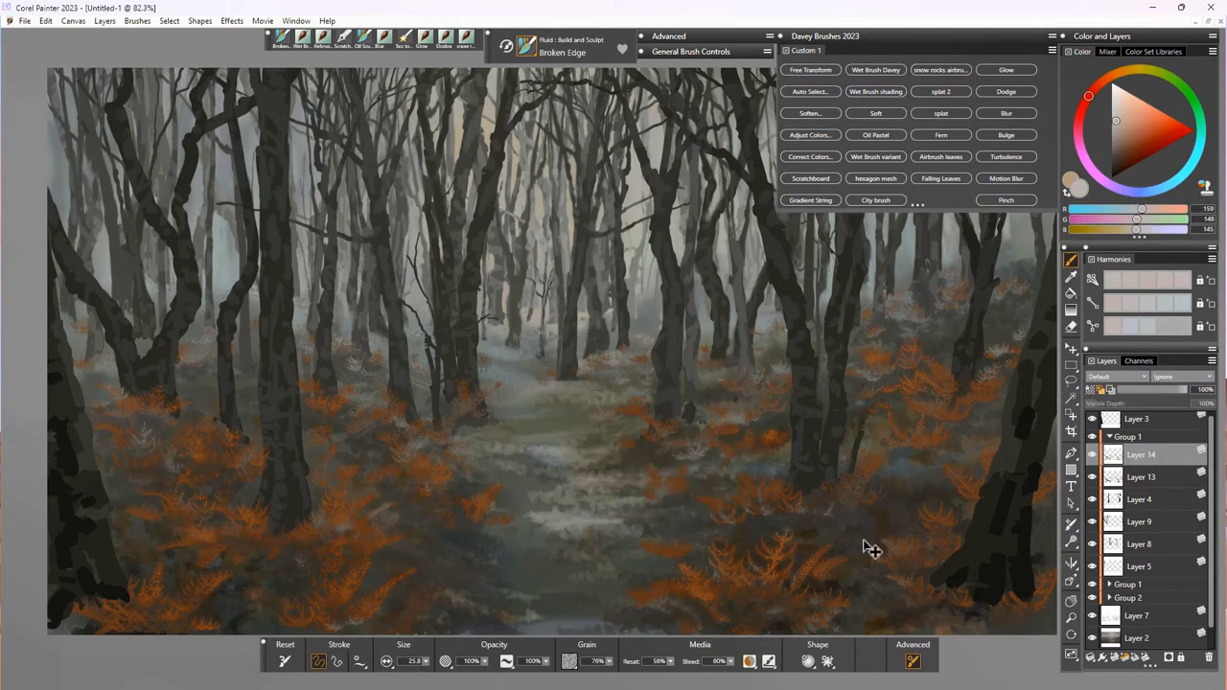
key(f)
click(1072, 327)
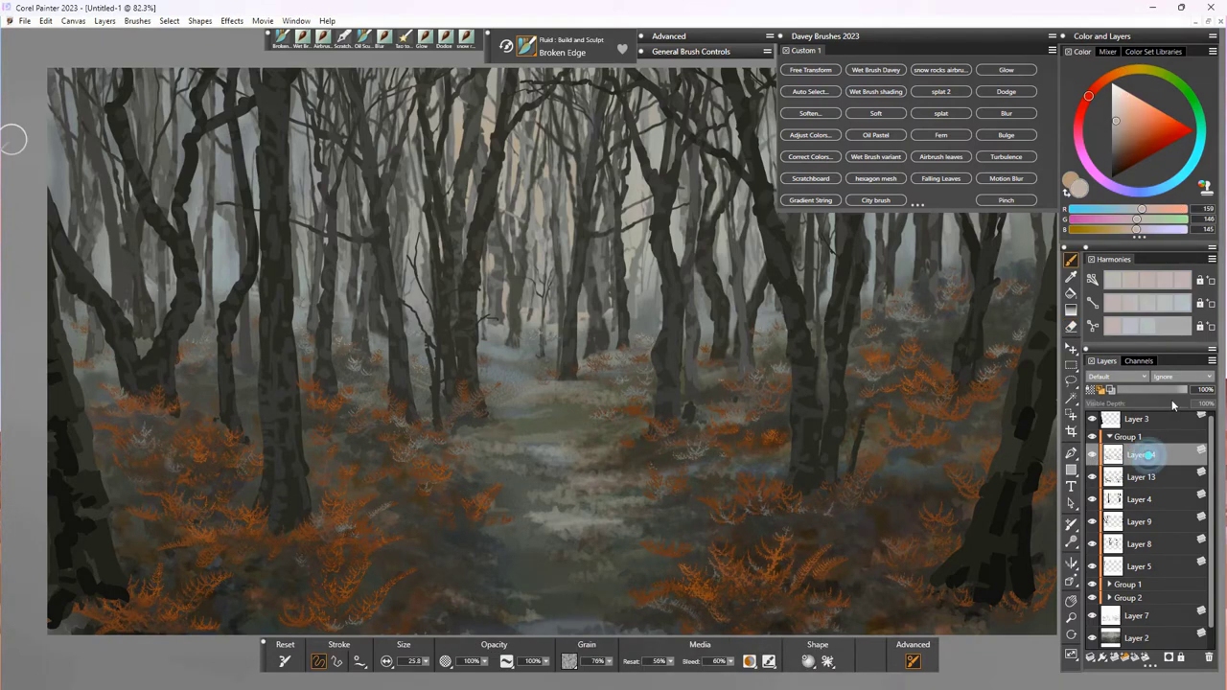
Step: Try Layer 14 at 78% opacity and toggle the two fern layers' visibility to compare the sharp and softened ferns
click(1174, 394)
click(1092, 477)
click(1092, 477)
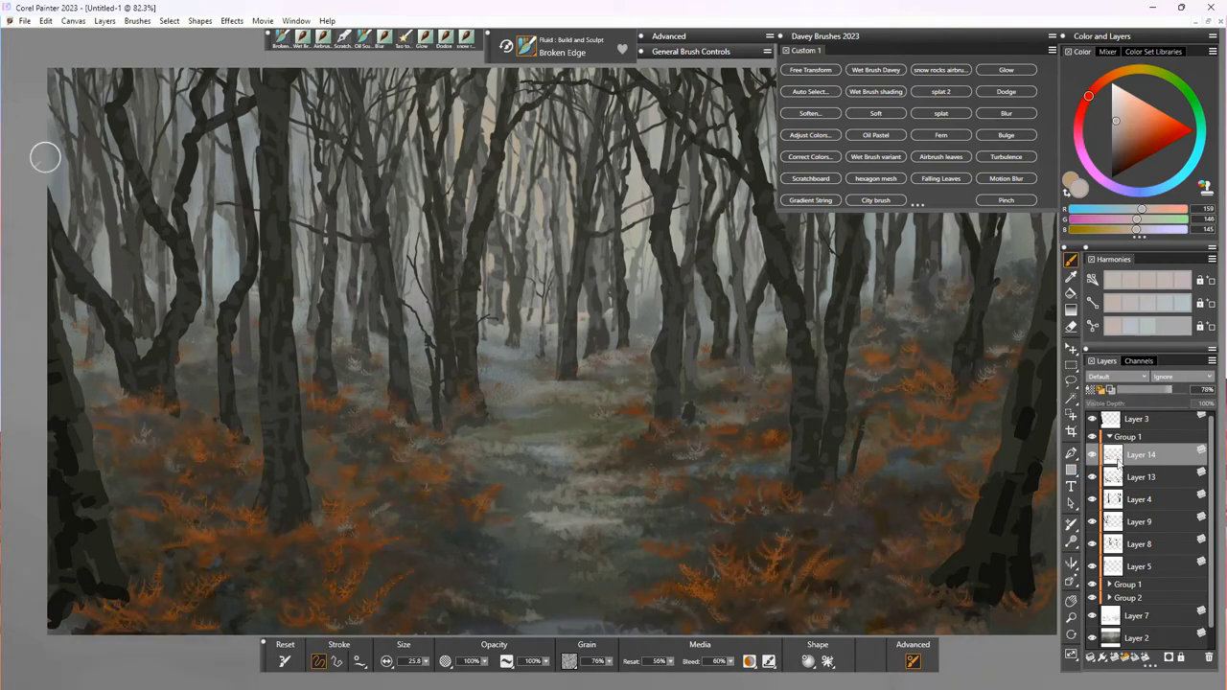
click(1092, 455)
click(1092, 476)
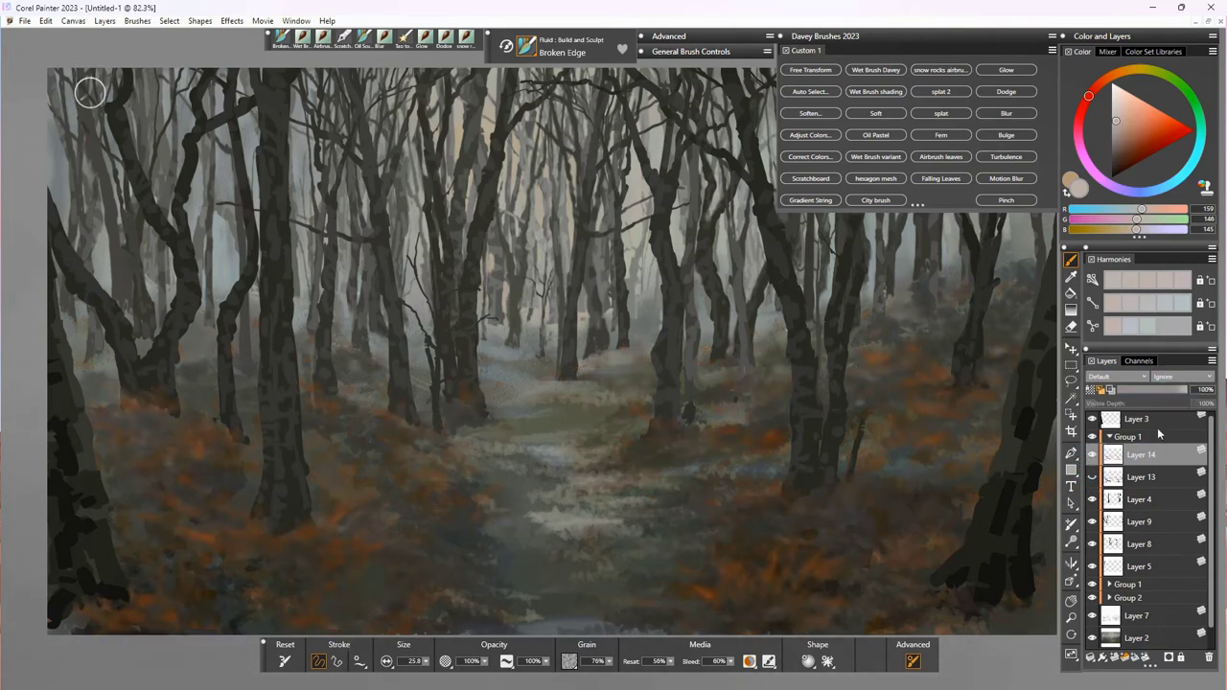
click(1093, 476)
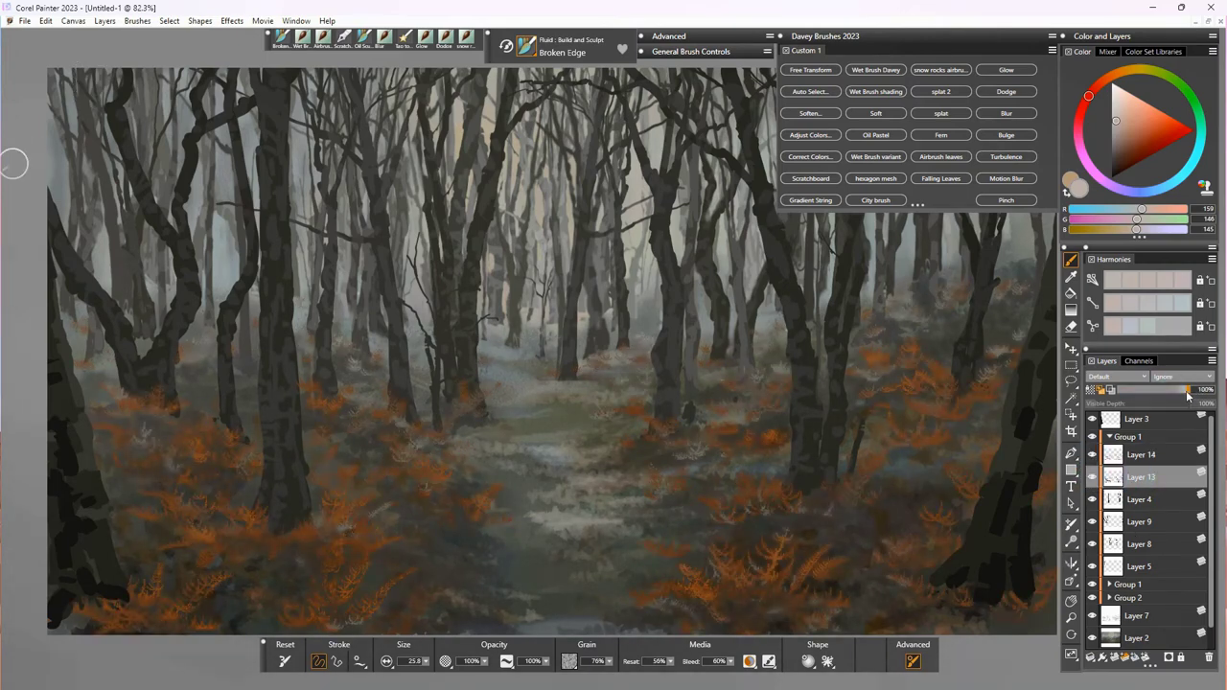
Step: Merge the softened fern copy with Layer 13, leaving the layer name as it is
key(ctrl+e)
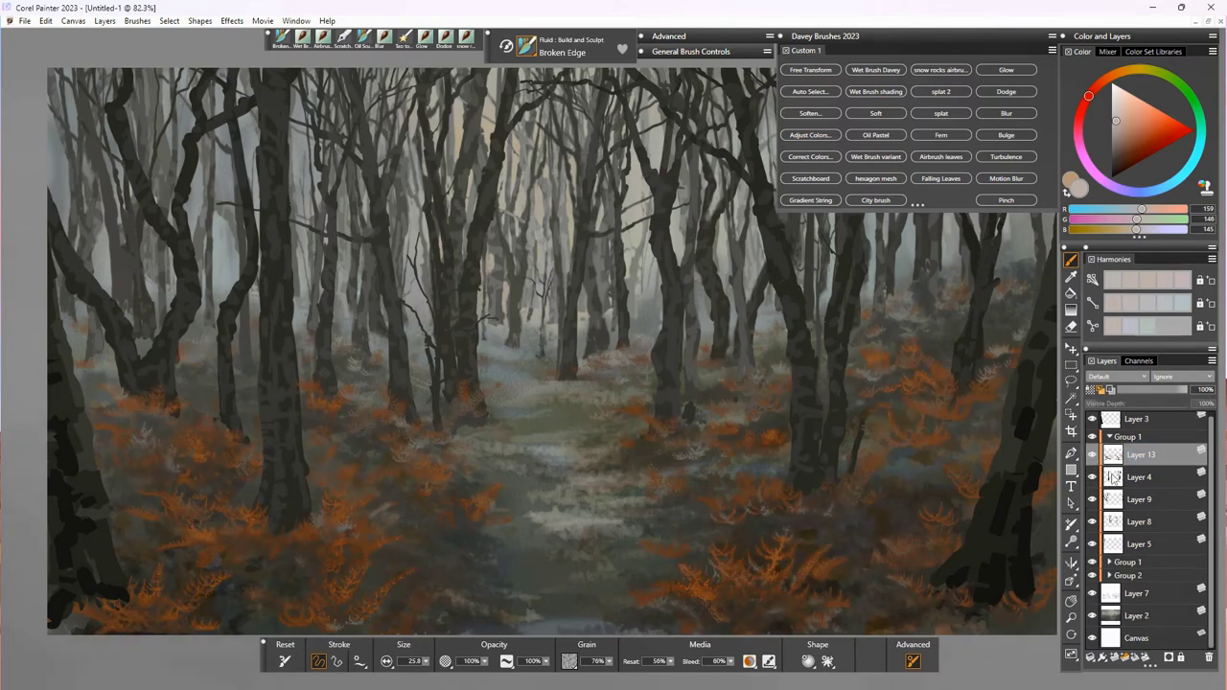
double_click(1141, 454)
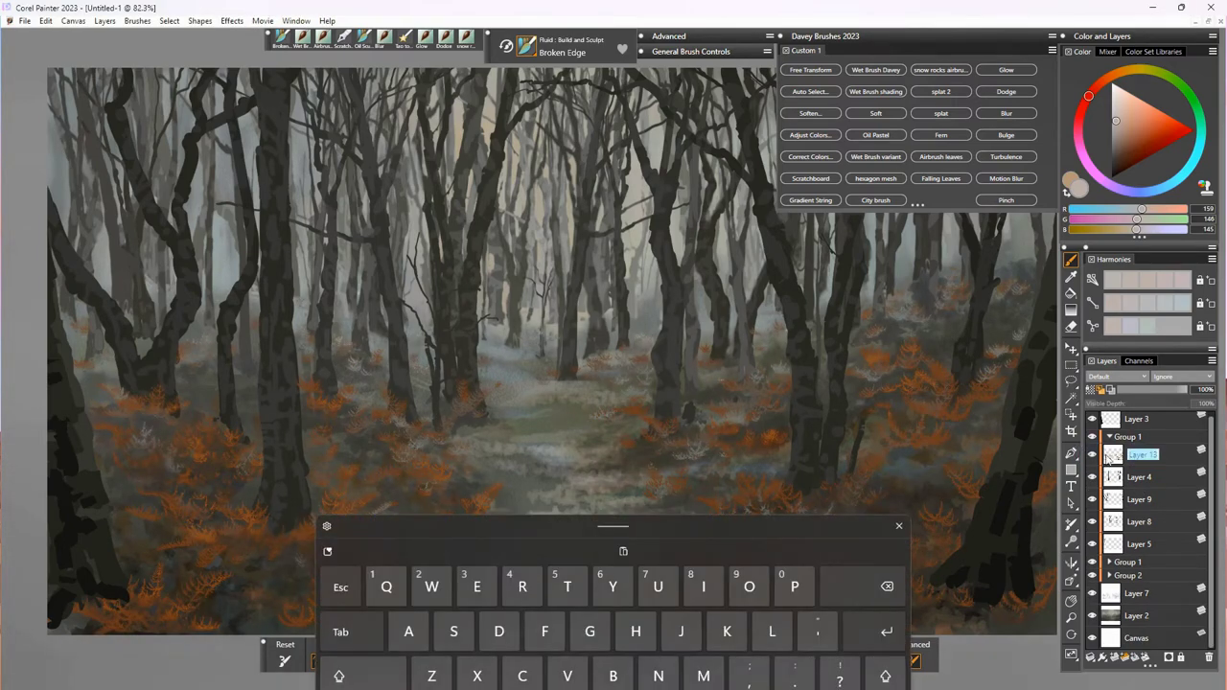
key(Return)
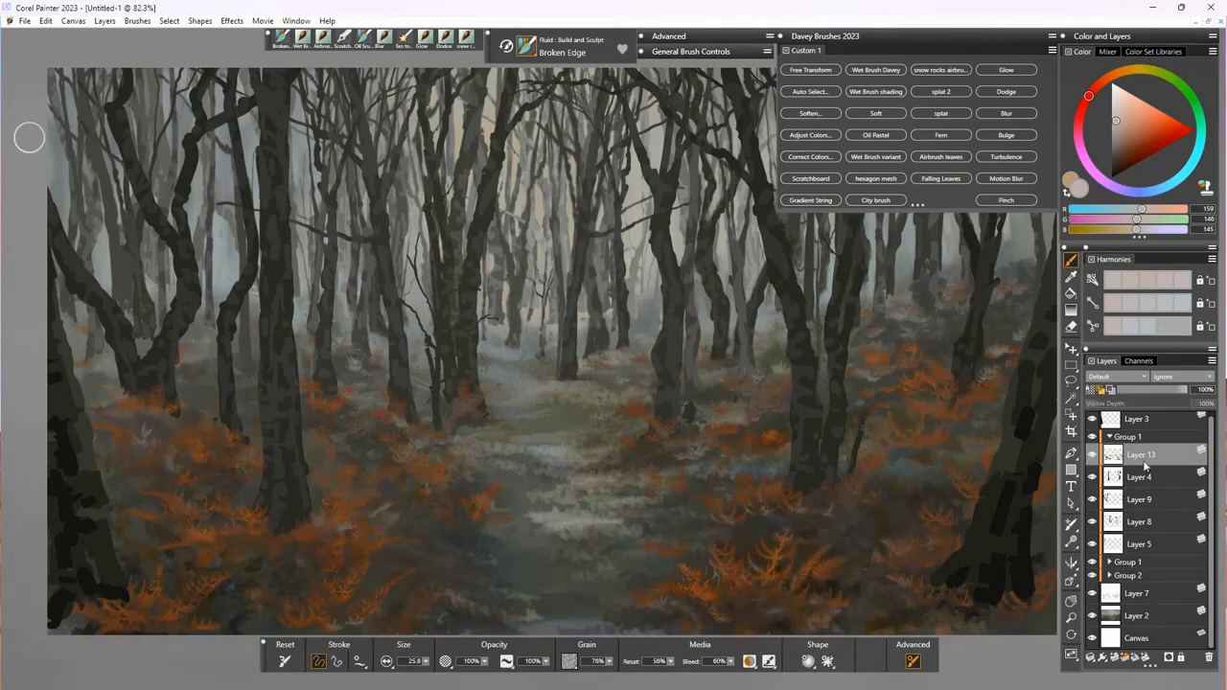
Step: Adjust Layer 13's colors using Uniform Color with hue shift -2%, saturation 15% and value -13%
click(810, 135)
drag(648, 423, 643, 470)
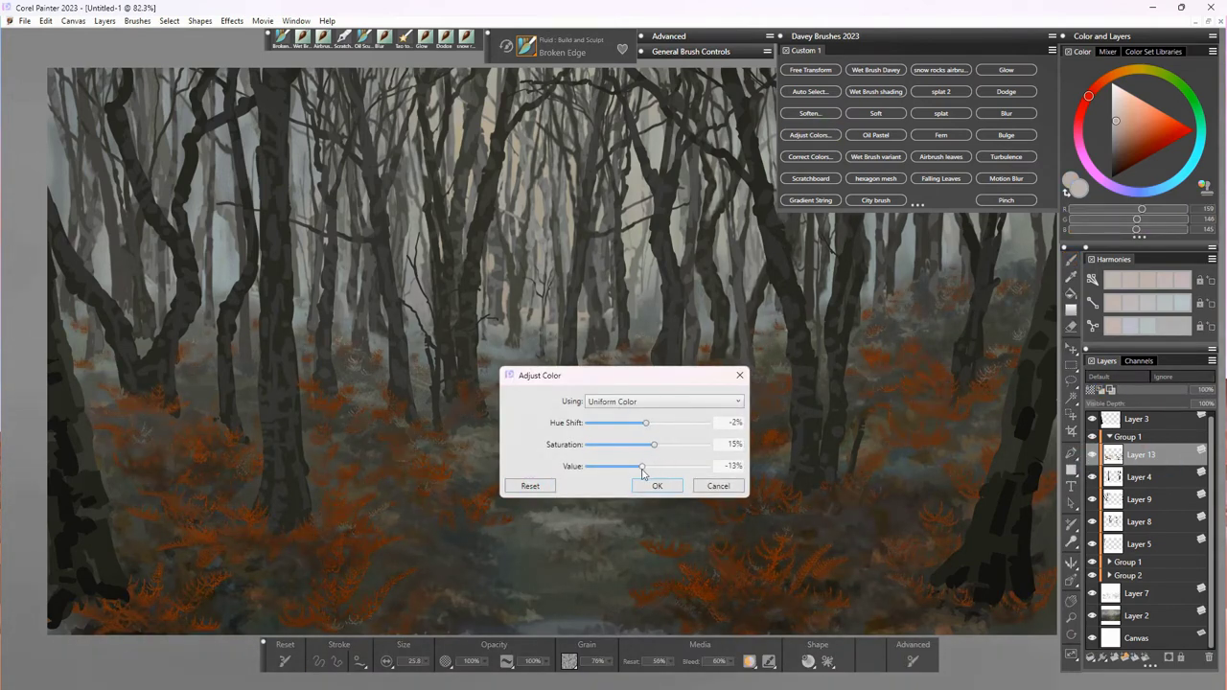
click(657, 486)
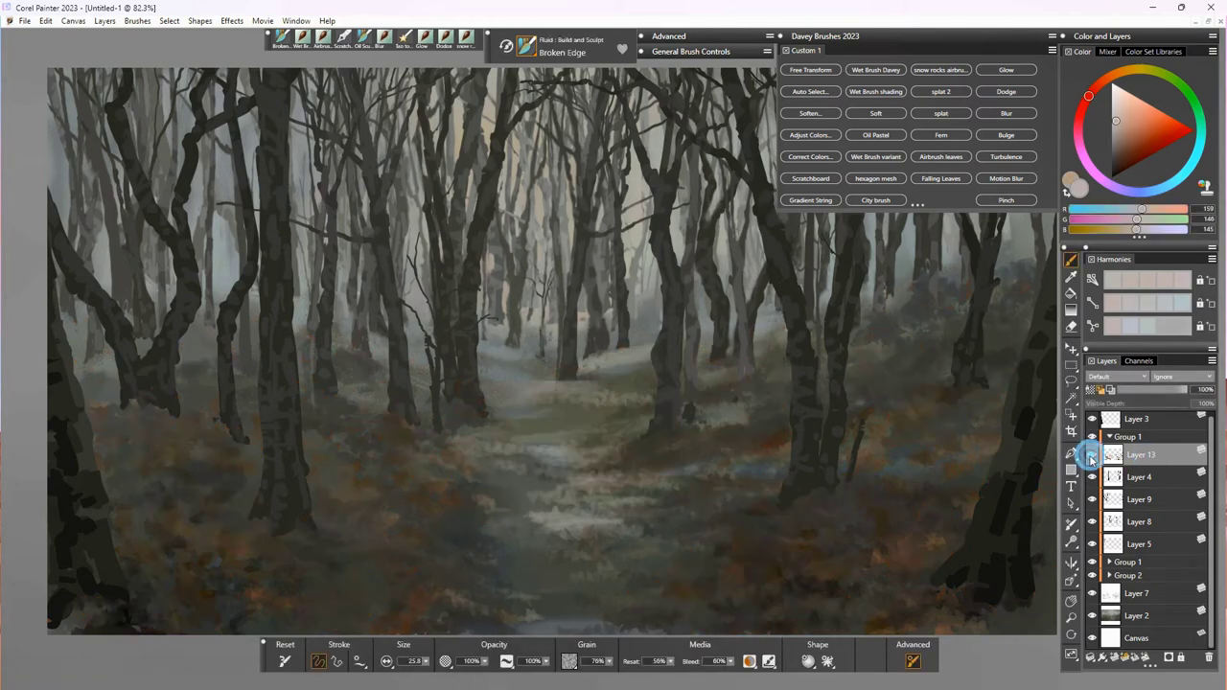
Step: Reorder the layers so Layer 3 sits directly beneath Layer 5 and the fern Layer 13 is above Group 1
click(1139, 479)
click(1092, 477)
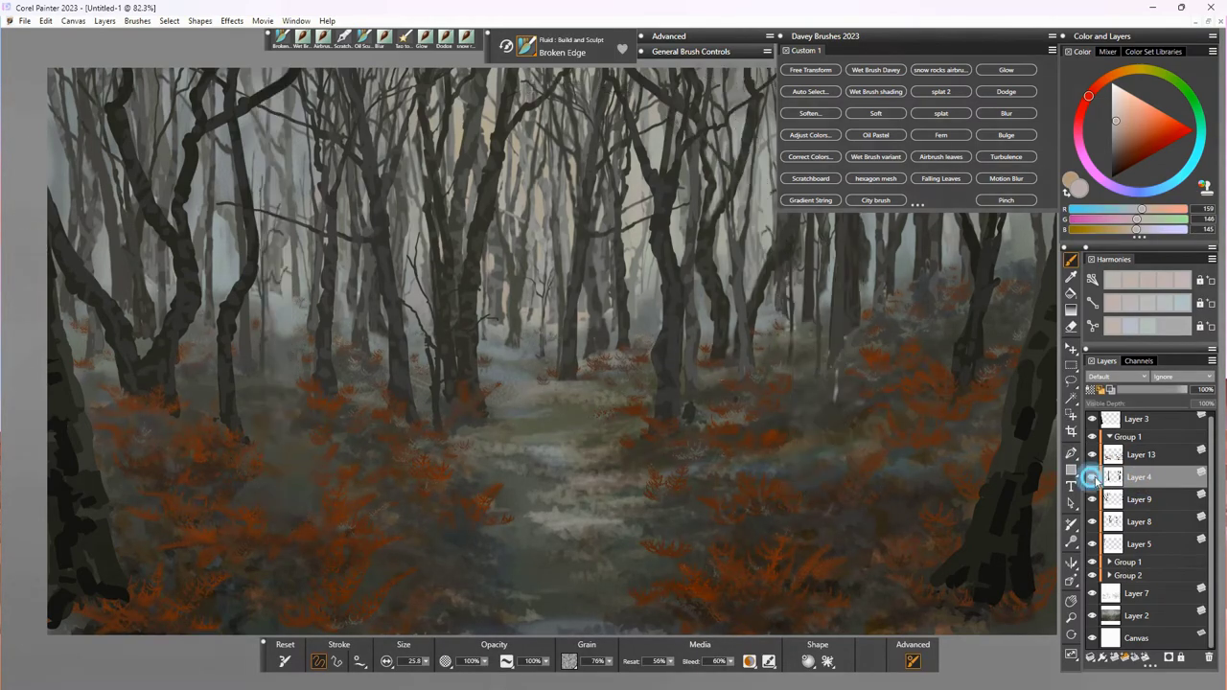
click(1092, 477)
click(1141, 425)
drag(1142, 427, 1141, 557)
mouse_move(1139, 460)
mouse_down()
mouse_move(1154, 424)
mouse_move(1151, 464)
mouse_up()
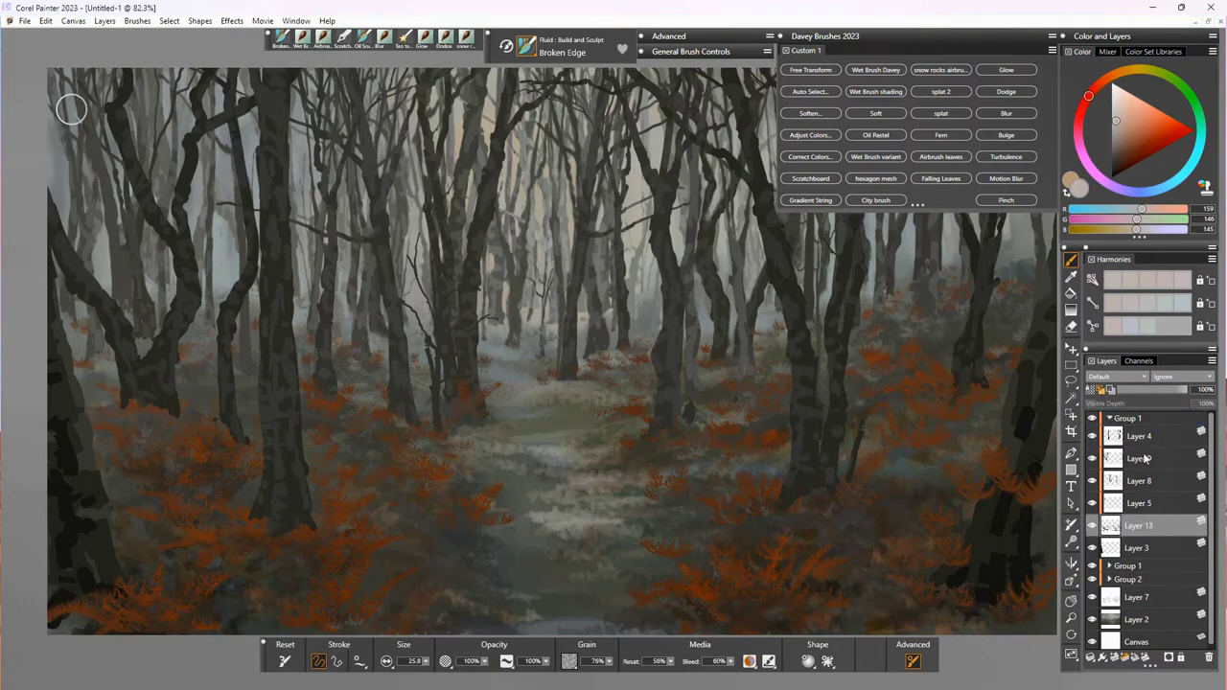
drag(1139, 525, 1158, 428)
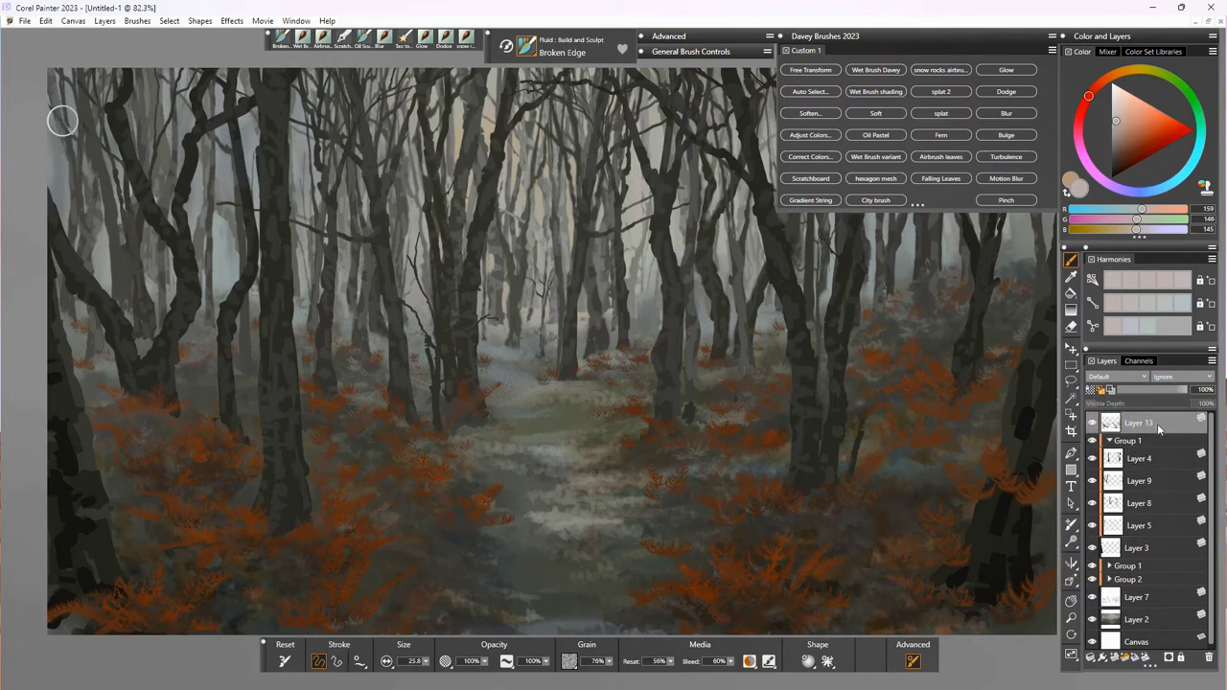
Step: Erase Layer 13 ferns overlapping the large right foreground trunk, the far end of the path and nearby tree trunks
key(n)
drag(1007, 457, 996, 483)
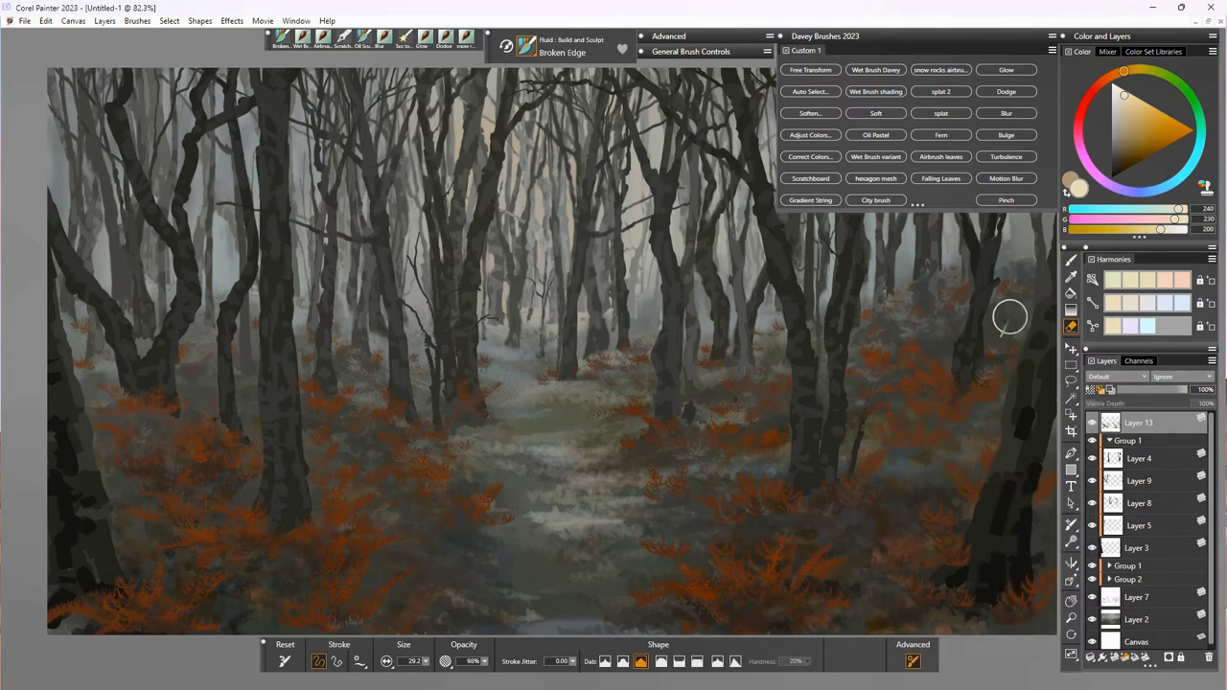
mouse_move(606, 364)
mouse_down()
mouse_move(621, 361)
mouse_move(565, 381)
mouse_up()
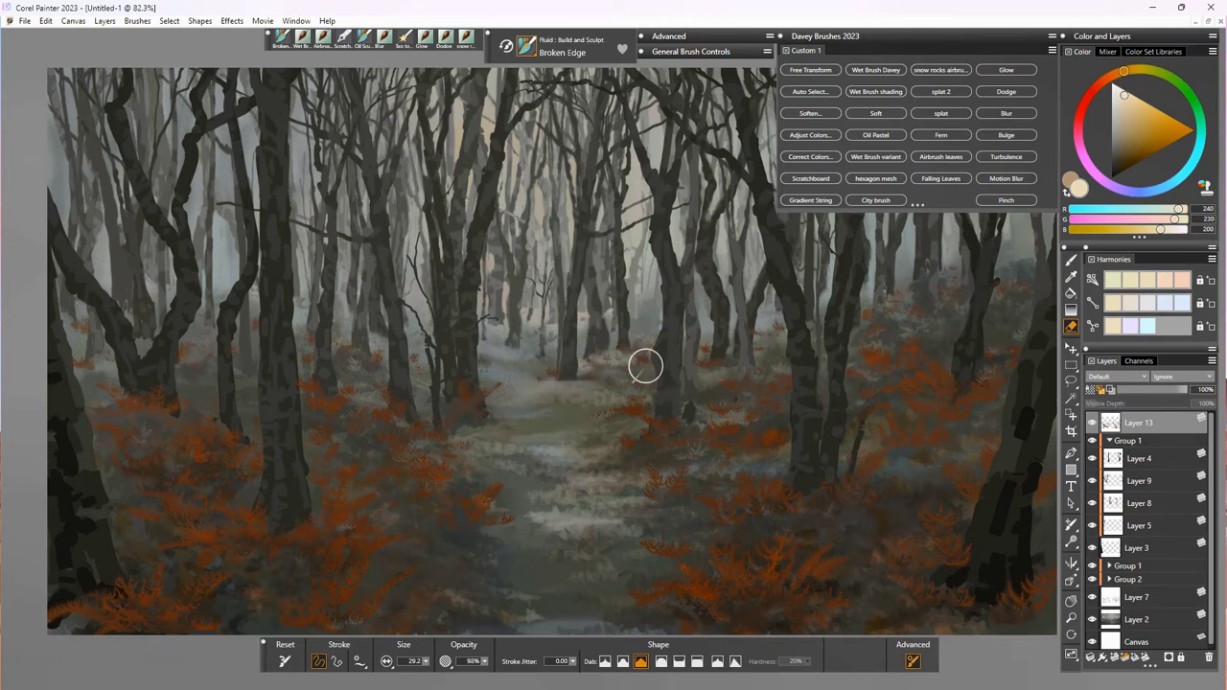
drag(655, 347, 701, 355)
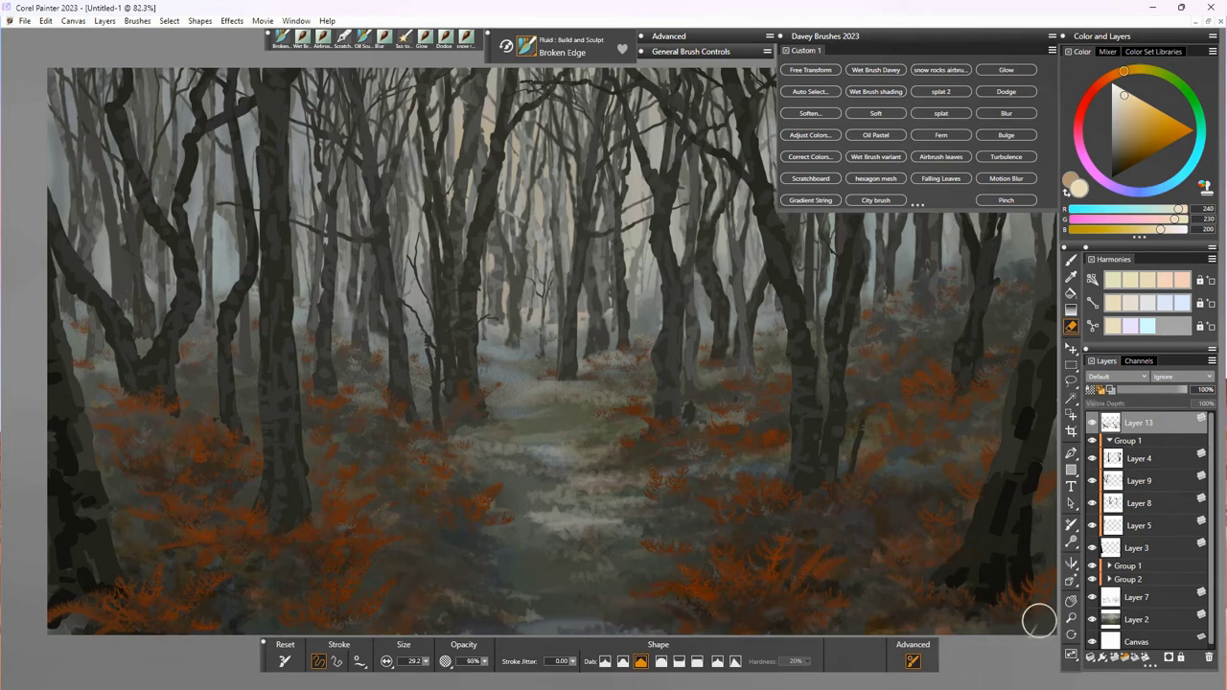
Step: Create a new layer for undergrowth and place it directly below Layer 13
key(b)
key(ctrl+shift+n)
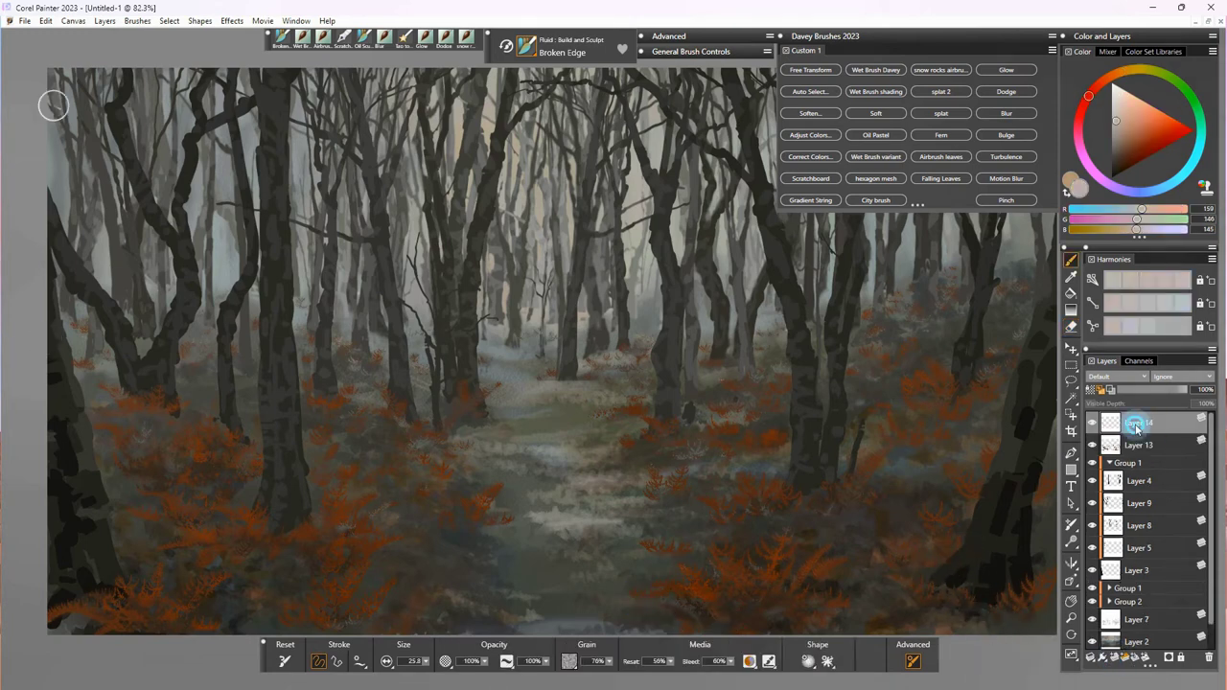
drag(1138, 424, 1139, 453)
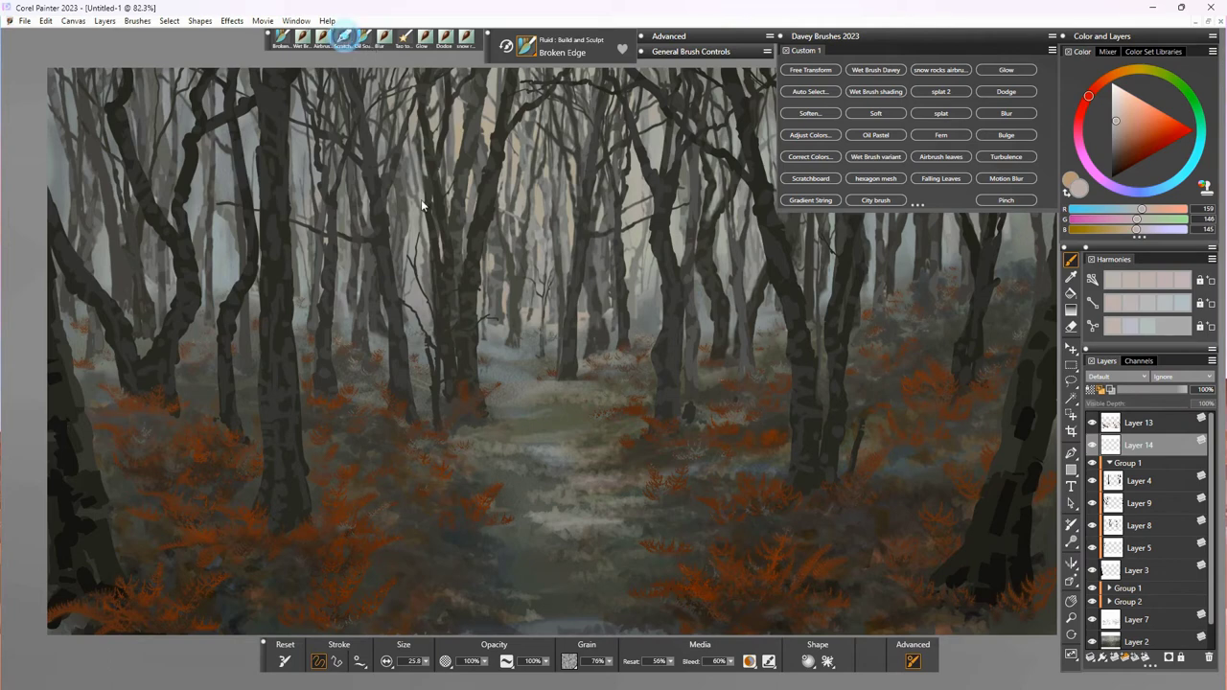
Step: Paint rounded dark brown patches among the left foreground ferns with the Scratchboard pen, using a color sampled from the painting
click(345, 41)
alt+click(404, 623)
drag(291, 571, 313, 560)
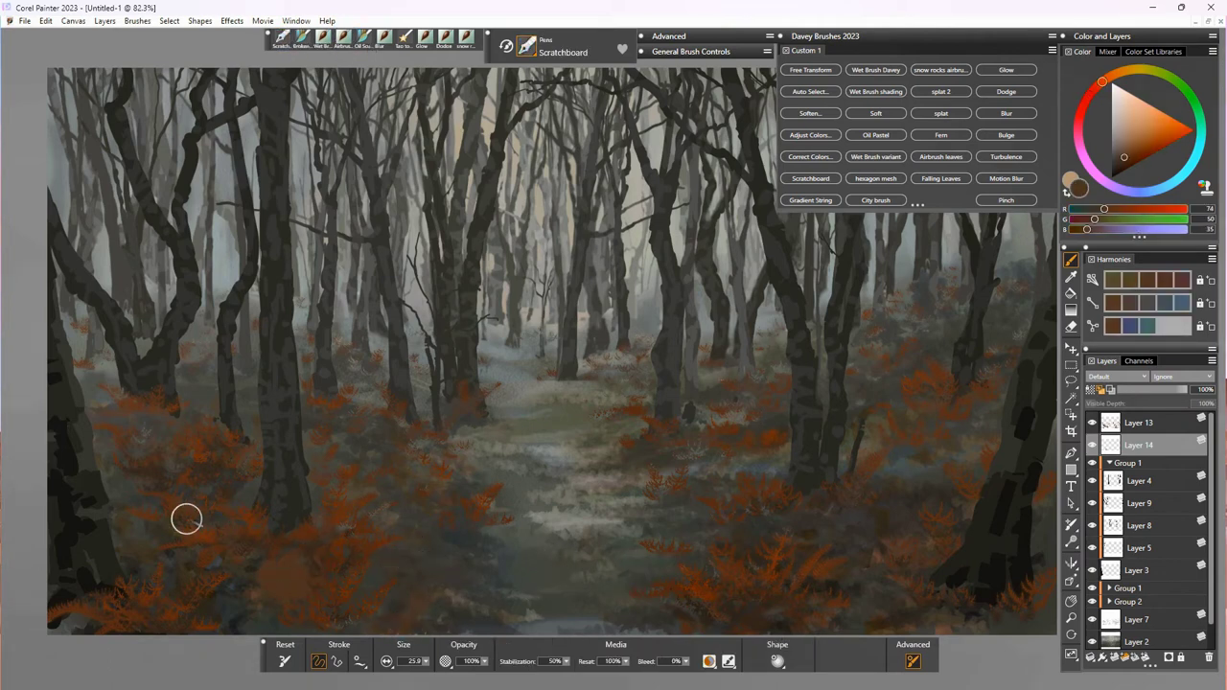
click(161, 563)
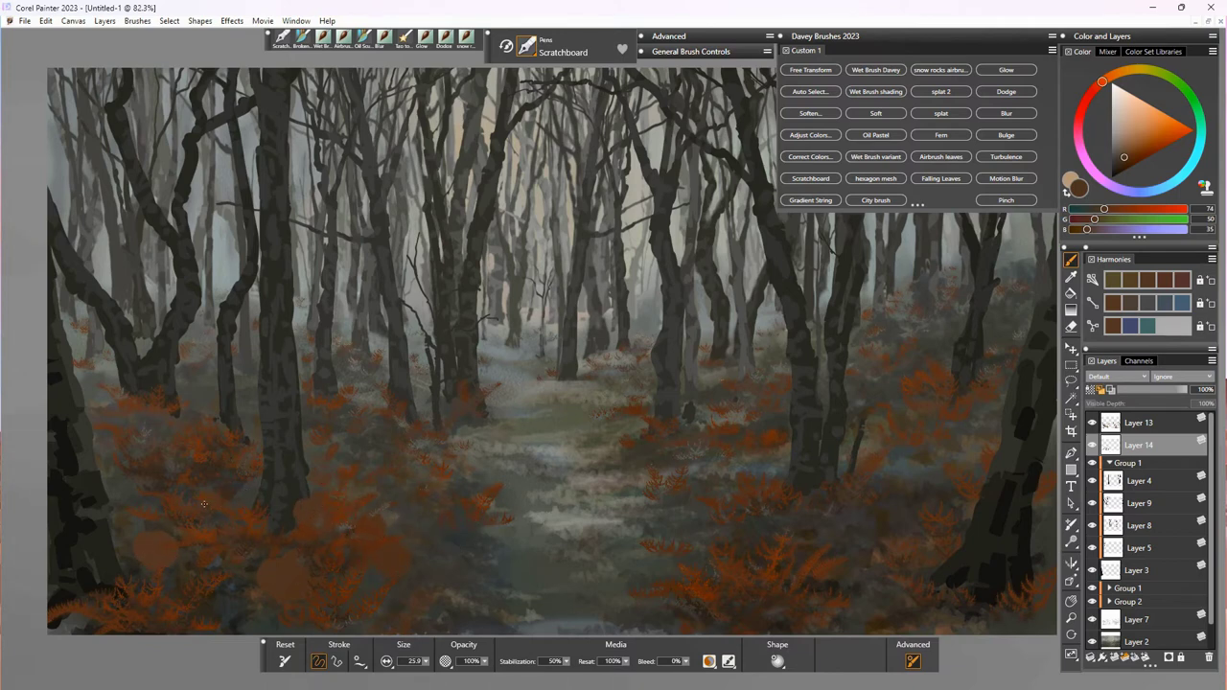
Step: Add rounded dark brown patches among the ferns on the right bank and along the right path edge
click(679, 527)
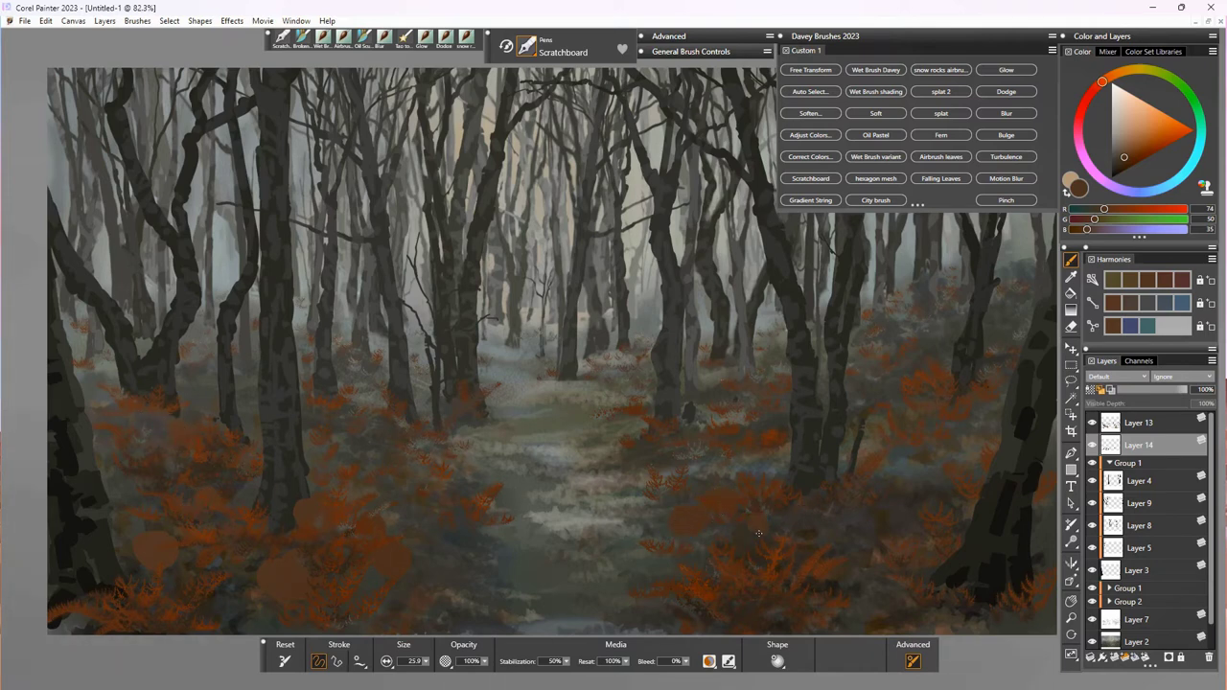
click(830, 527)
click(770, 473)
click(664, 455)
click(666, 465)
click(709, 452)
click(631, 459)
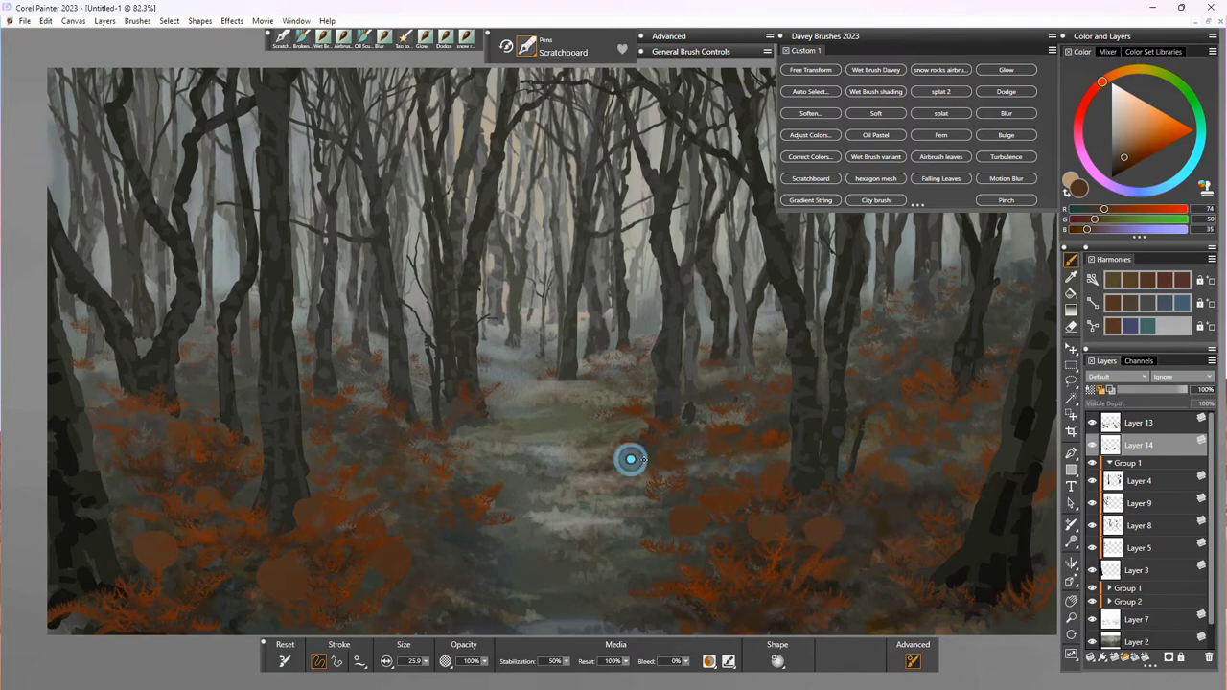
Step: Paint smaller brown patches around the middle-distance tree bases and along the left path edge
click(454, 439)
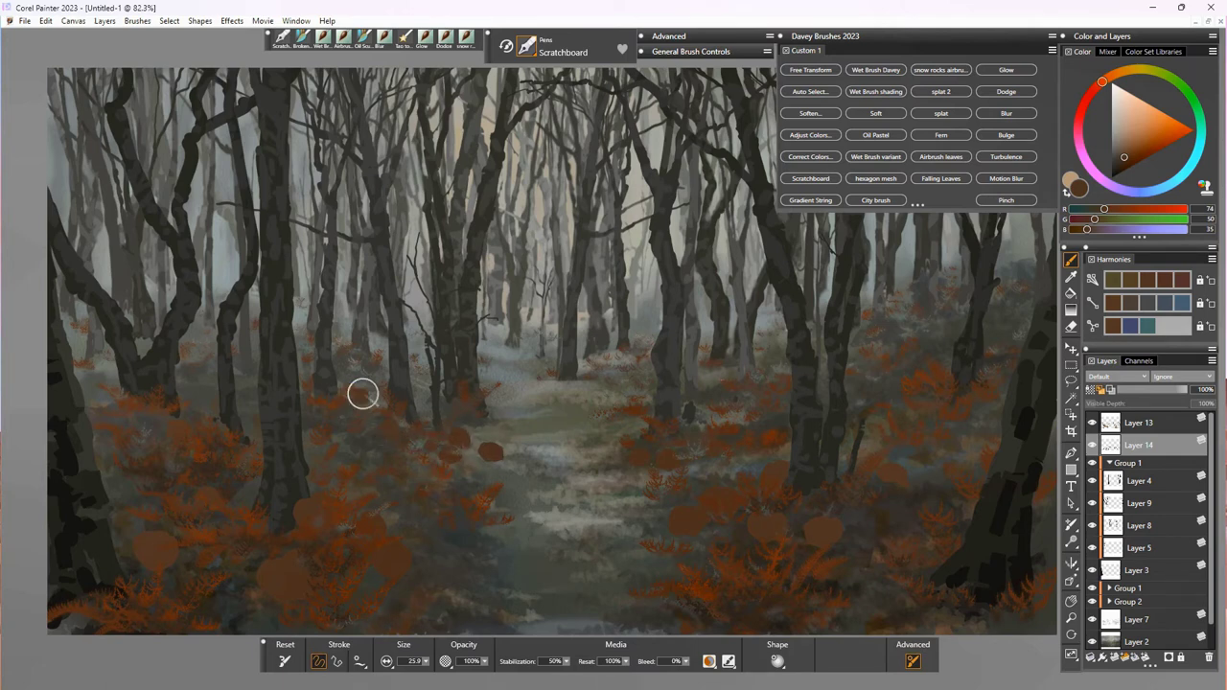
click(190, 380)
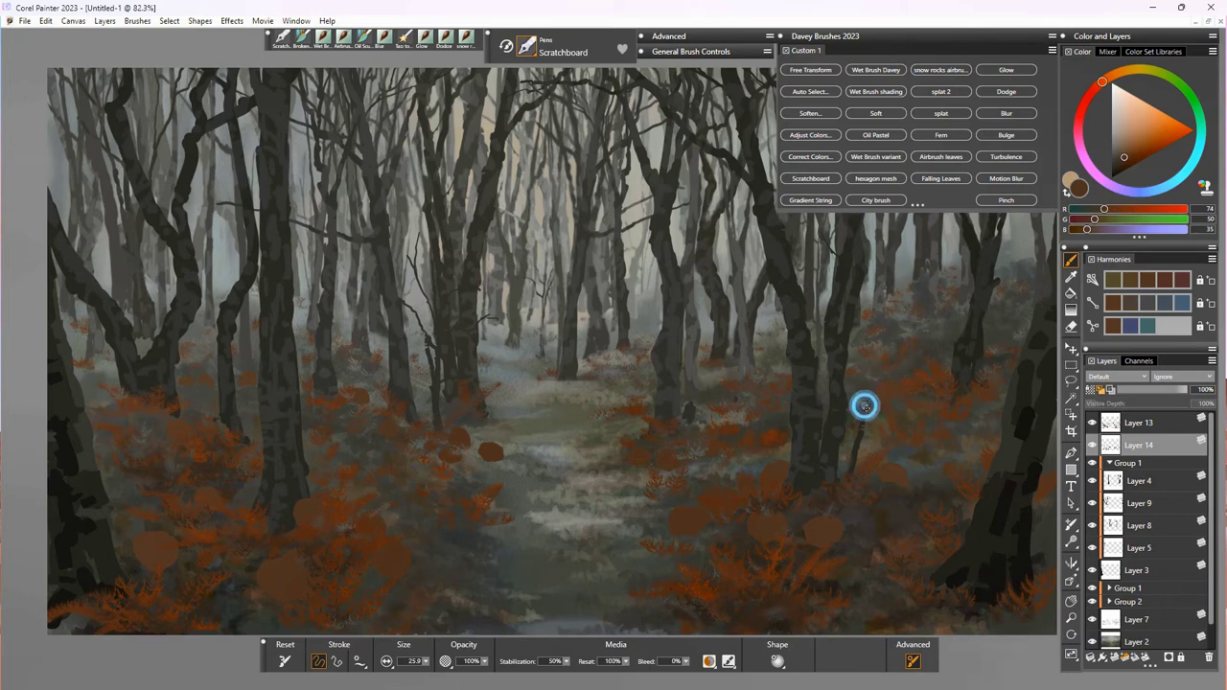
click(704, 385)
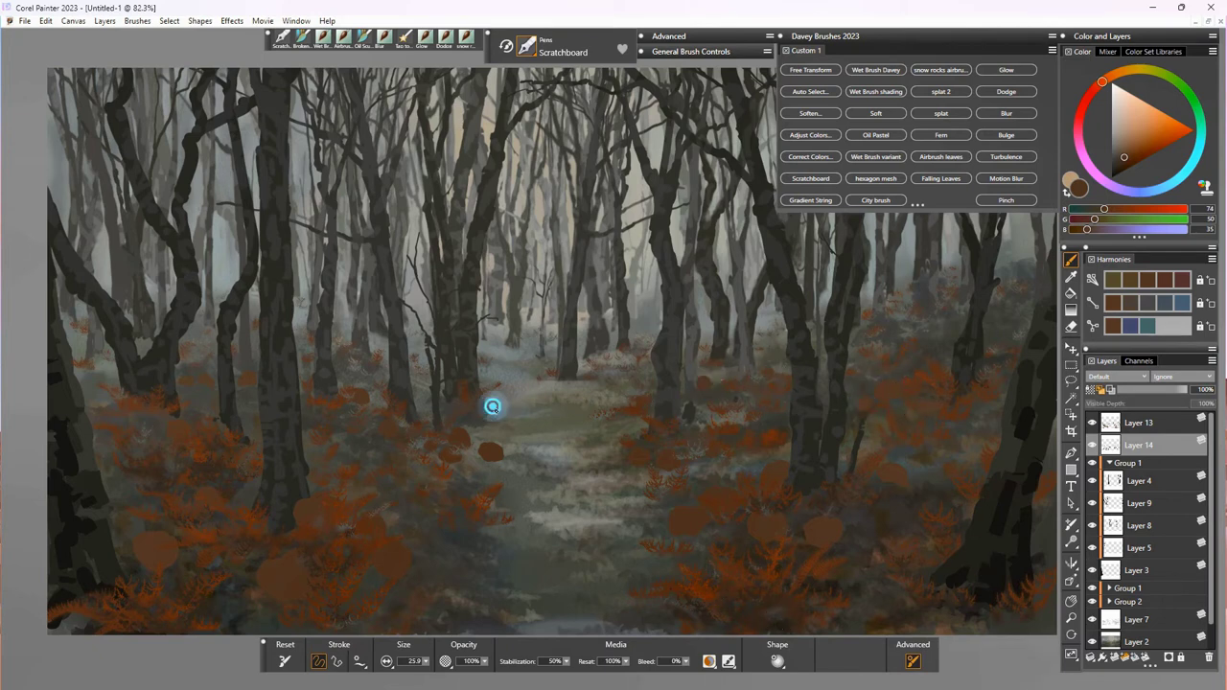
drag(492, 407, 478, 414)
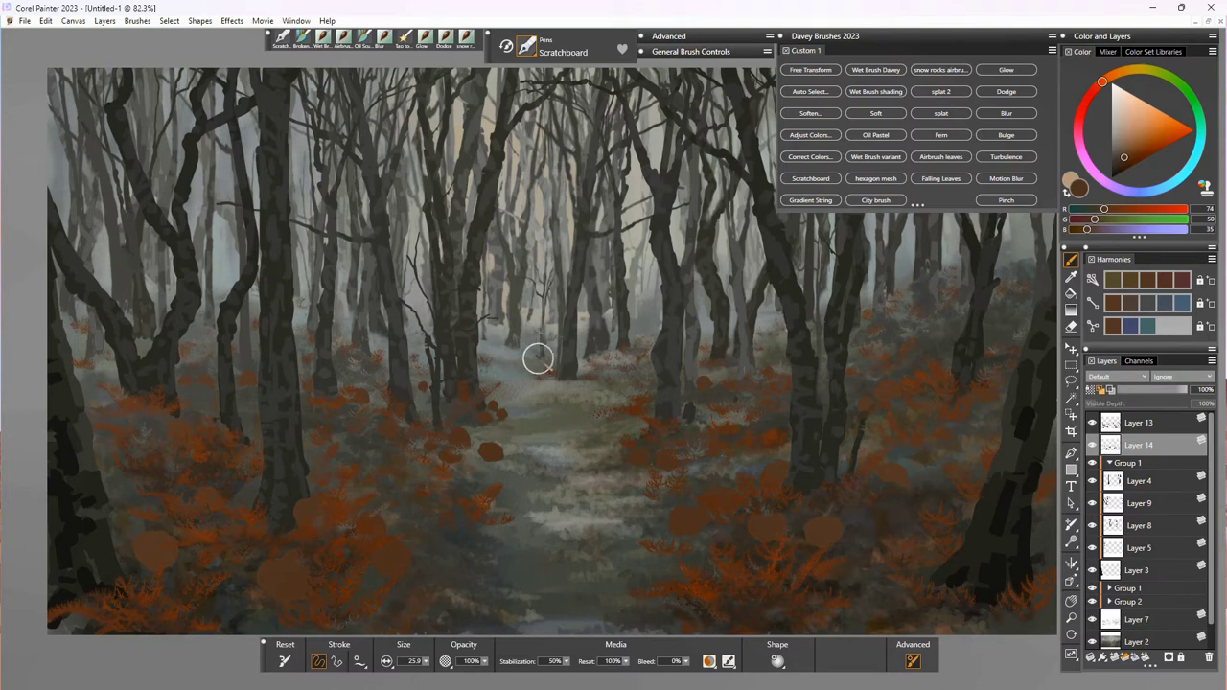
Step: Dot tiny brown clumps at the far end of the path and fill out the left slope and foreground with more patches
mouse_move(553, 359)
mouse_down()
mouse_move(642, 385)
mouse_move(635, 343)
mouse_move(489, 338)
mouse_up()
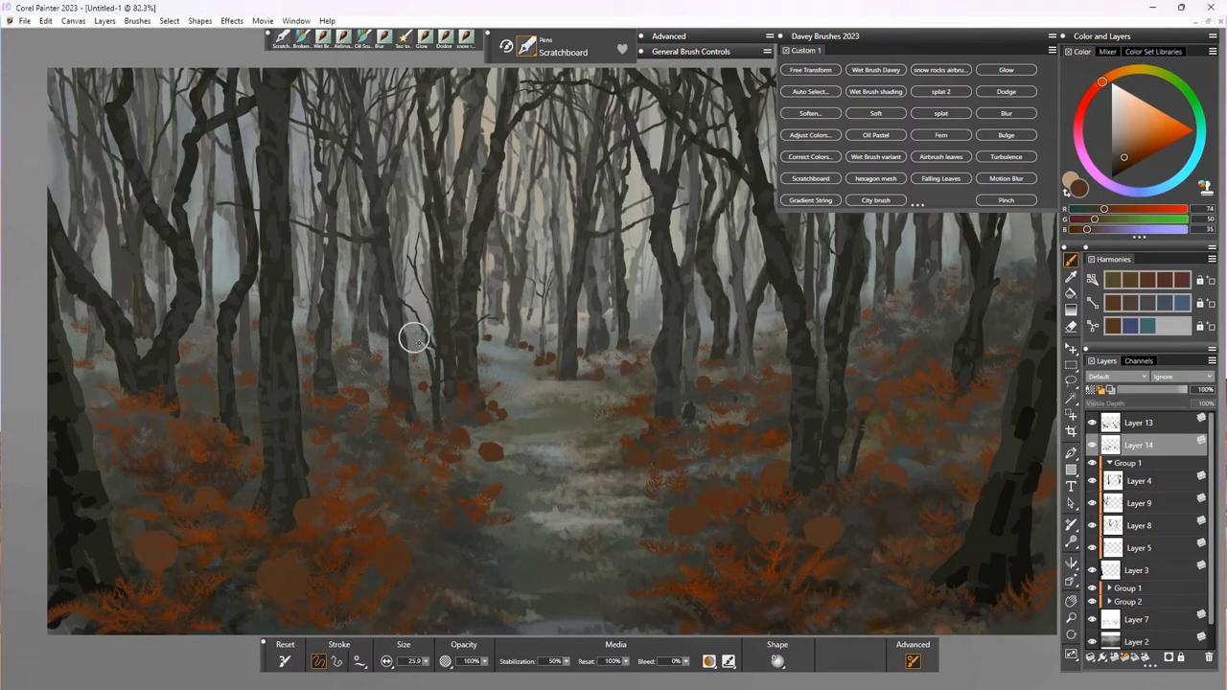
drag(414, 340, 343, 346)
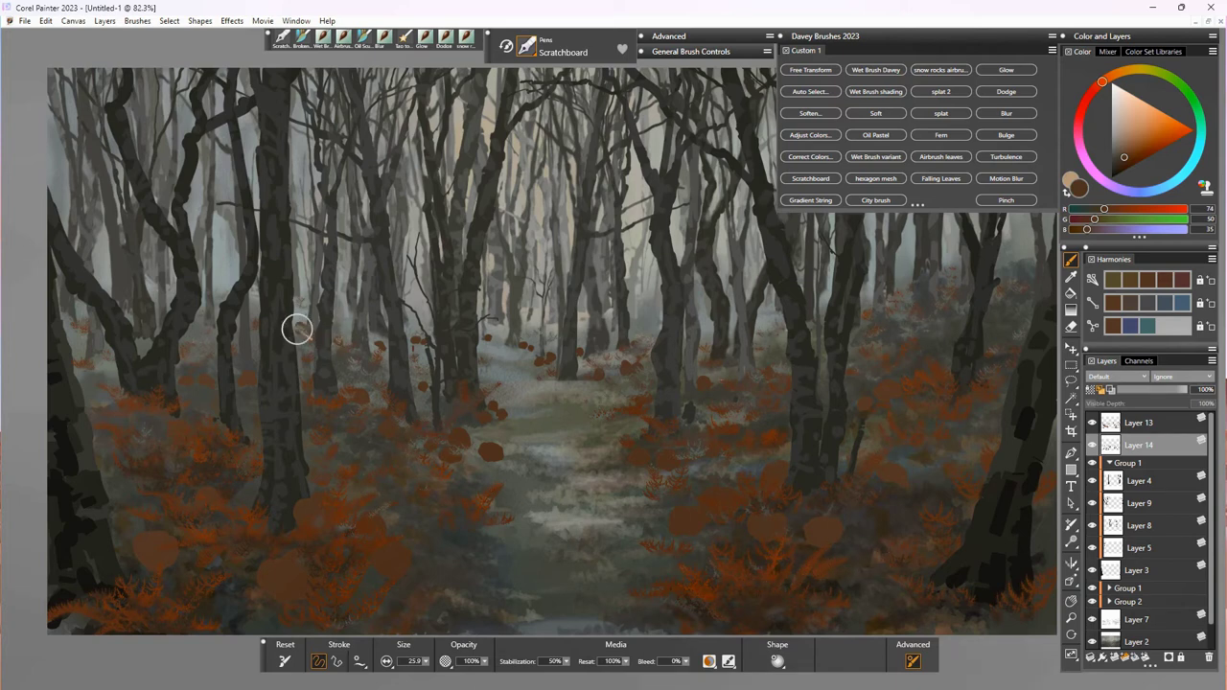
drag(93, 412, 105, 410)
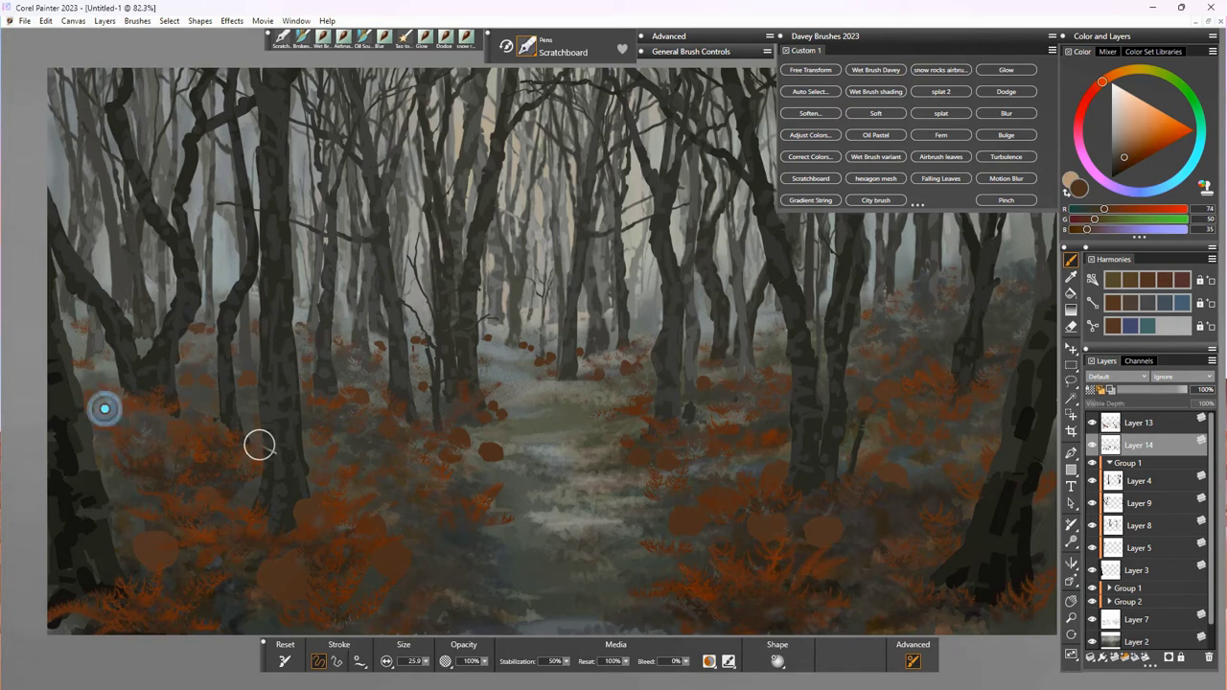
mouse_move(139, 550)
mouse_down()
mouse_move(179, 571)
mouse_move(178, 544)
mouse_move(170, 571)
mouse_up()
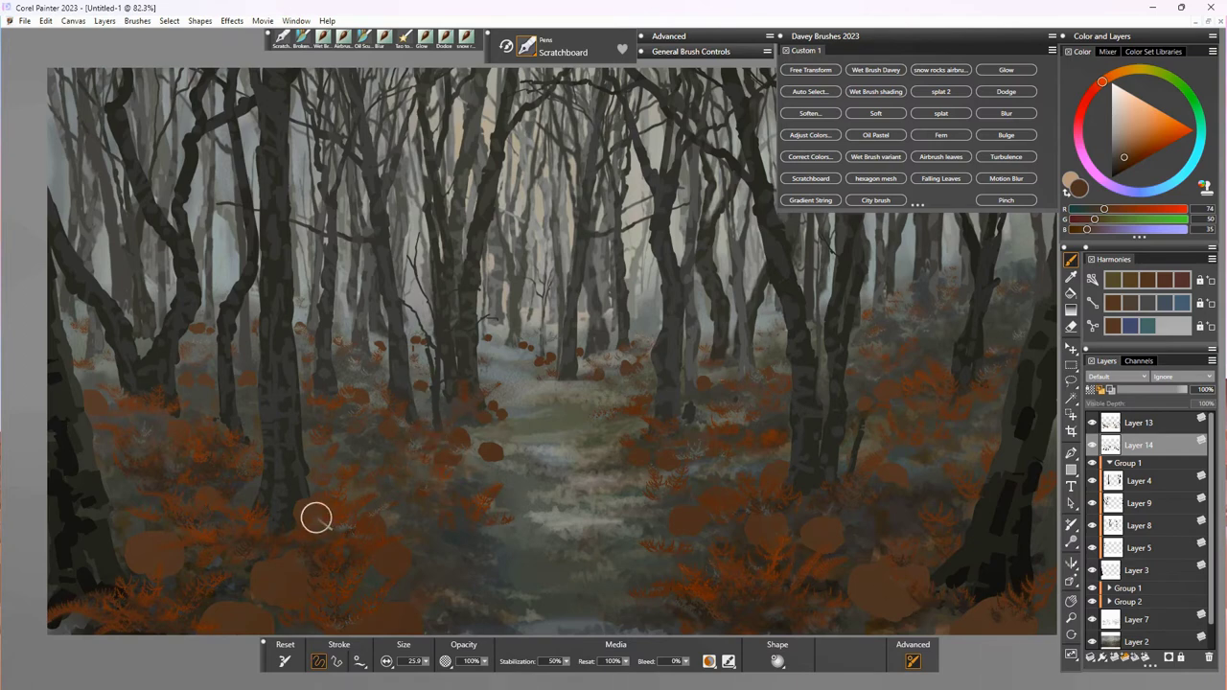
Step: Switch to the Oil Sculpt brush, sample a grey-green from the misty end of the path and set the size to 51.2
click(357, 44)
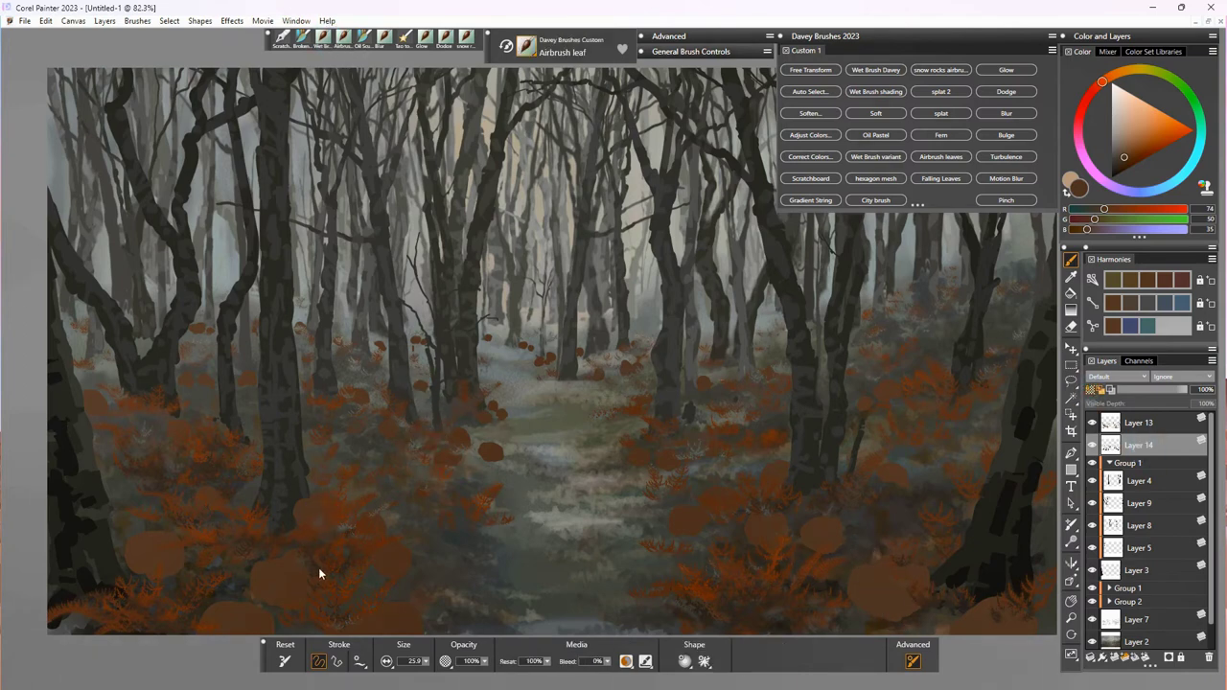
alt+click(508, 584)
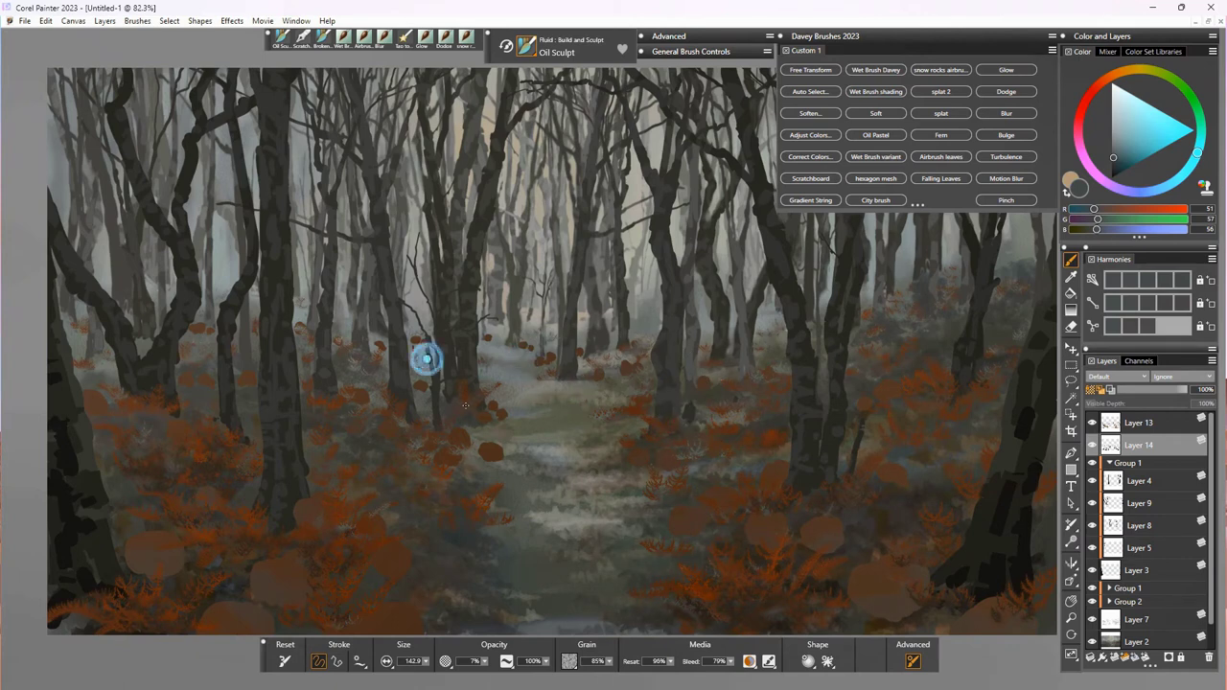
alt+click(597, 345)
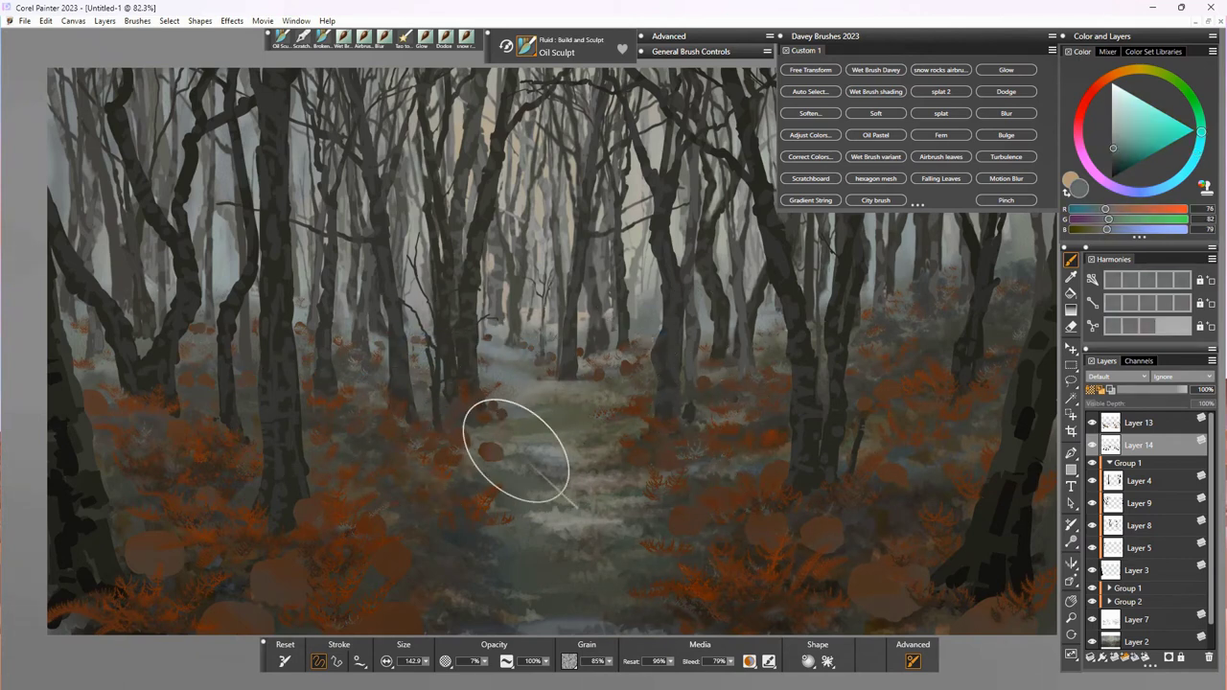
drag(425, 662, 413, 663)
Step: Brush soft grey-green highlights onto the large foreground pumpkins on both sides of the path on Layer 14
click(700, 395)
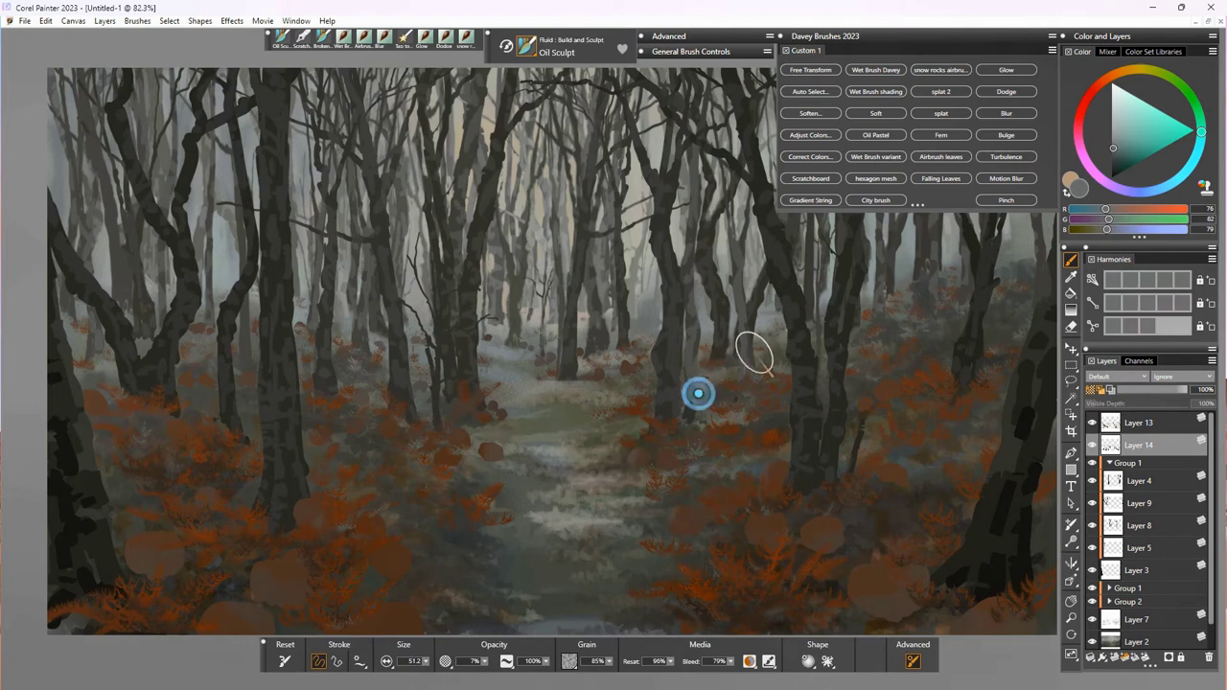
drag(886, 576, 903, 606)
drag(280, 568, 299, 590)
click(165, 535)
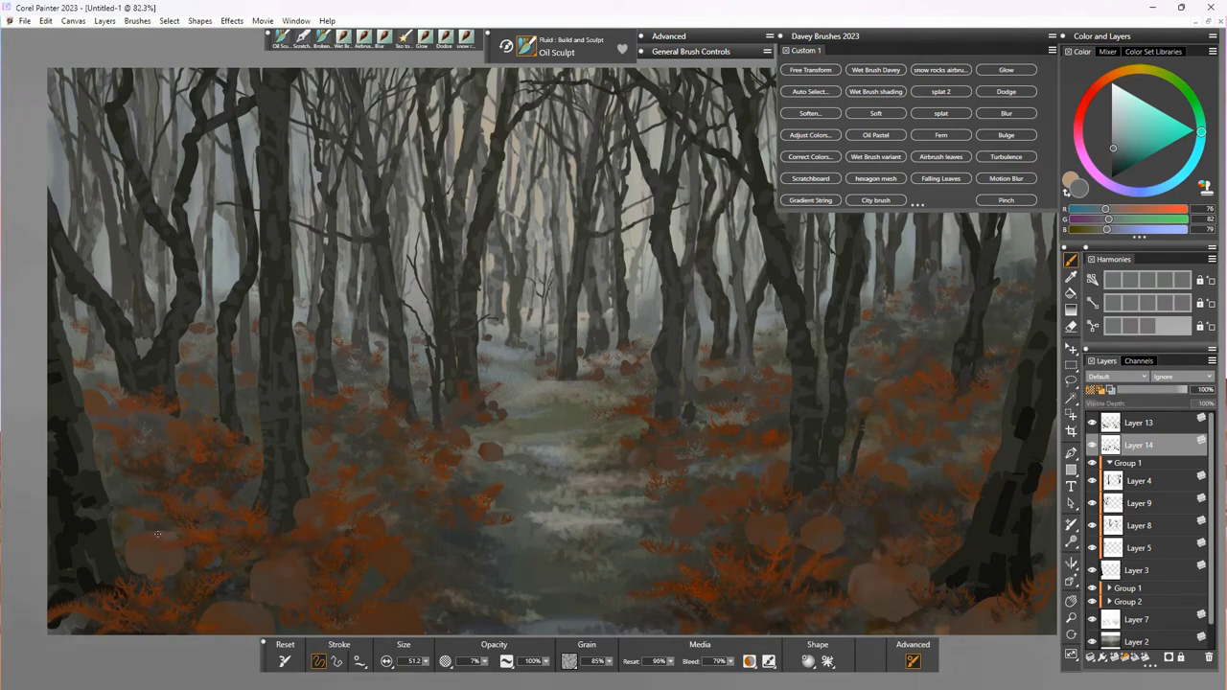
click(213, 488)
click(328, 500)
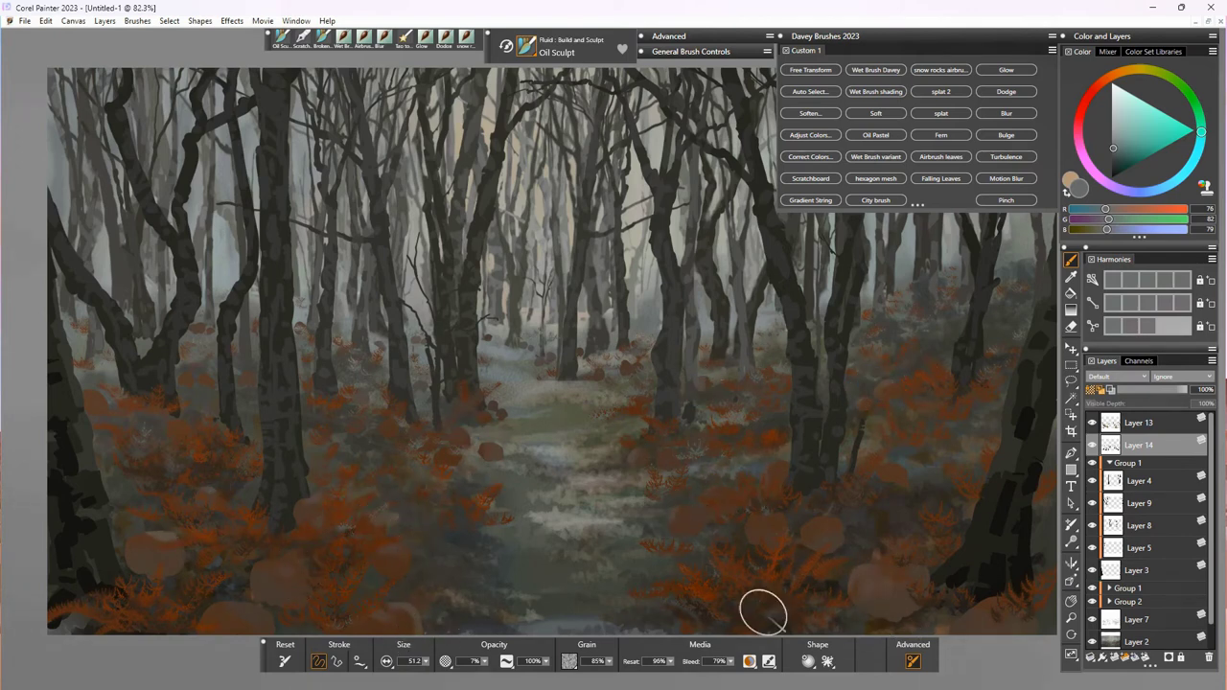
click(859, 611)
click(965, 609)
click(818, 521)
Step: Set the Oil Sculpt size to 15 and paint lighter ribs on the large foreground pumpkins
drag(426, 662, 412, 662)
mouse_move(756, 516)
mouse_down()
mouse_move(756, 563)
mouse_move(780, 553)
mouse_up()
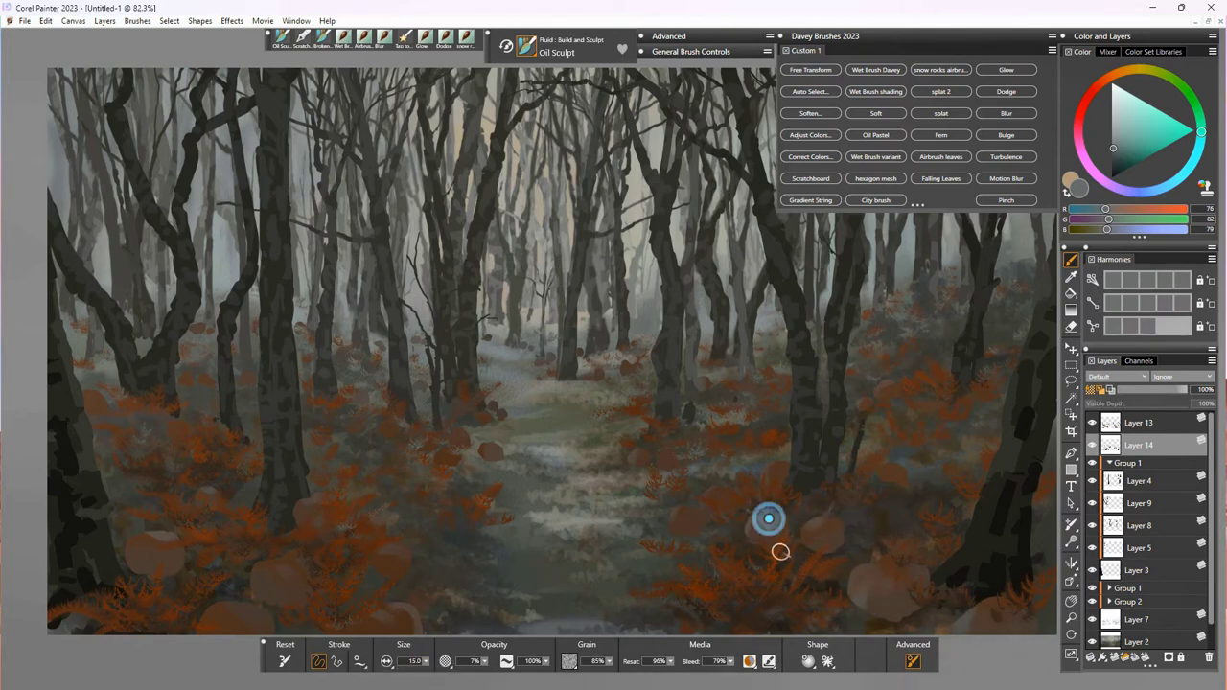
mouse_move(379, 550)
mouse_down()
mouse_move(403, 565)
mouse_move(402, 582)
mouse_up()
click(286, 565)
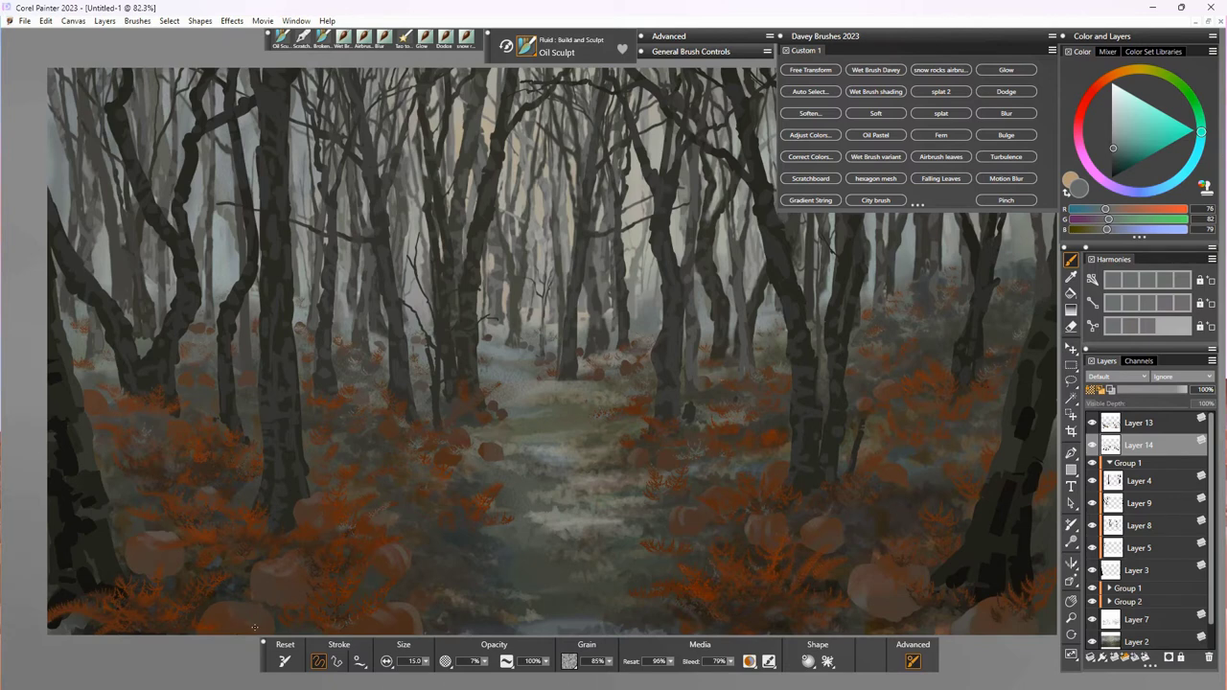
drag(876, 571, 888, 573)
drag(812, 524, 822, 523)
Step: Dab misty grey-green highlights onto the small distant pumpkins among the trees and along the path
drag(702, 382, 695, 381)
drag(498, 411, 458, 455)
drag(400, 419, 398, 422)
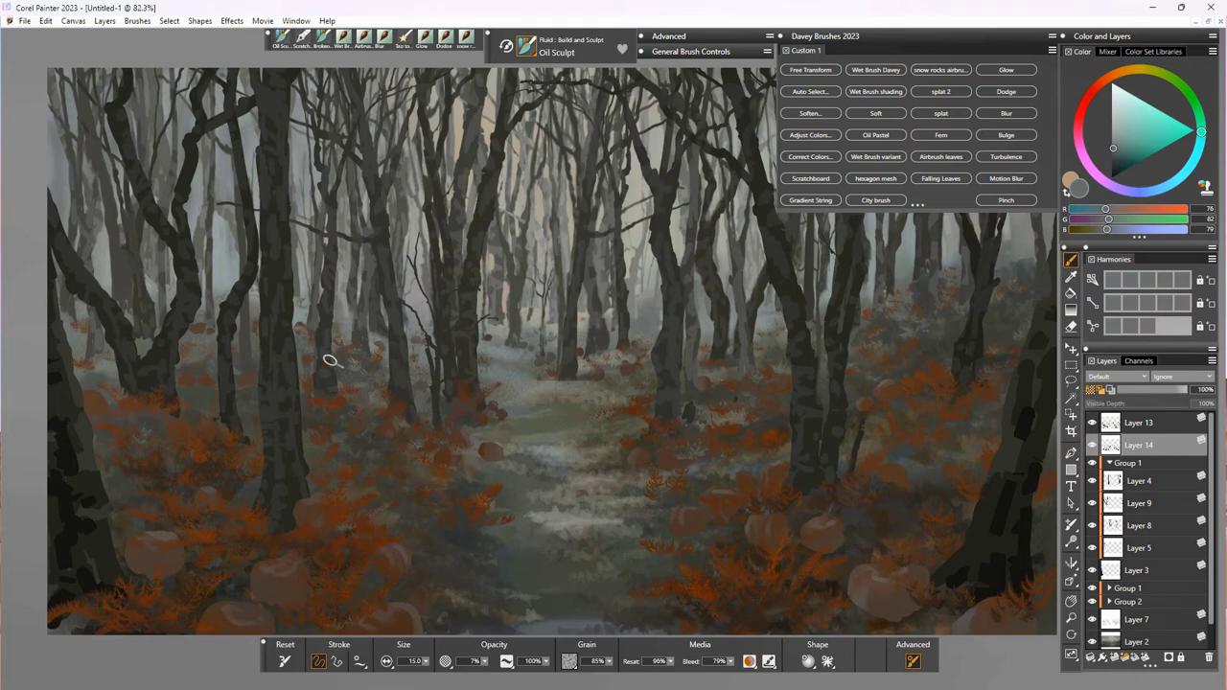
click(201, 371)
click(185, 371)
click(208, 337)
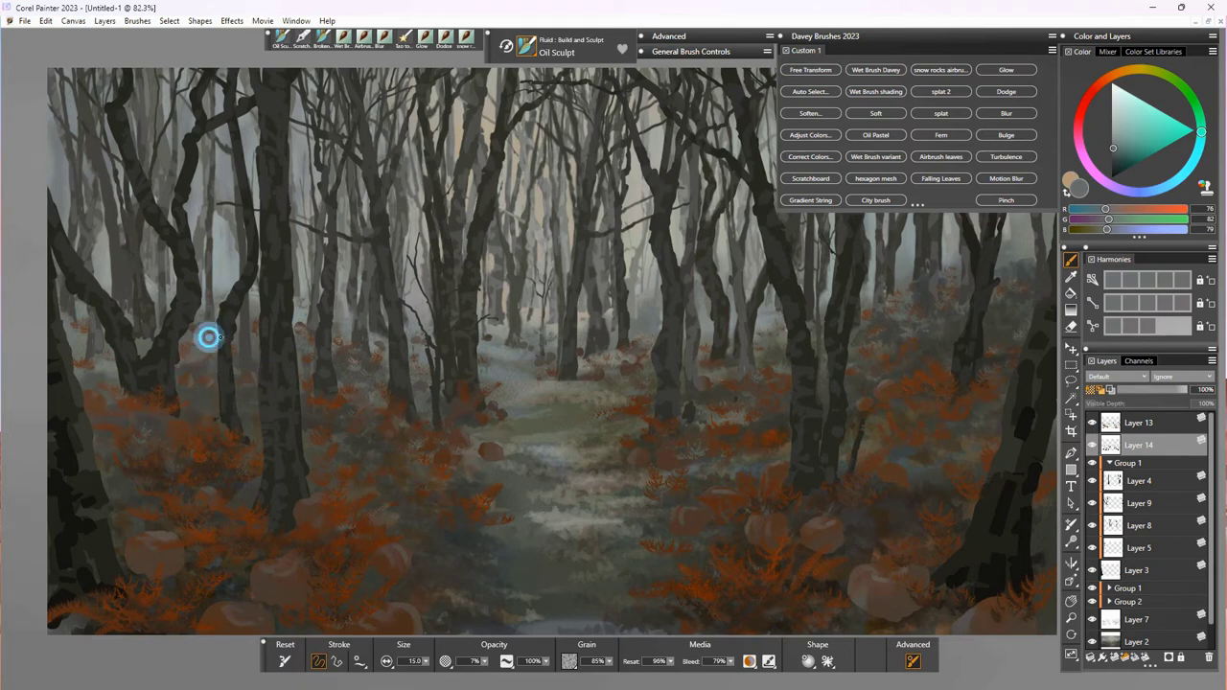
click(187, 374)
click(578, 347)
click(551, 350)
drag(586, 370, 618, 374)
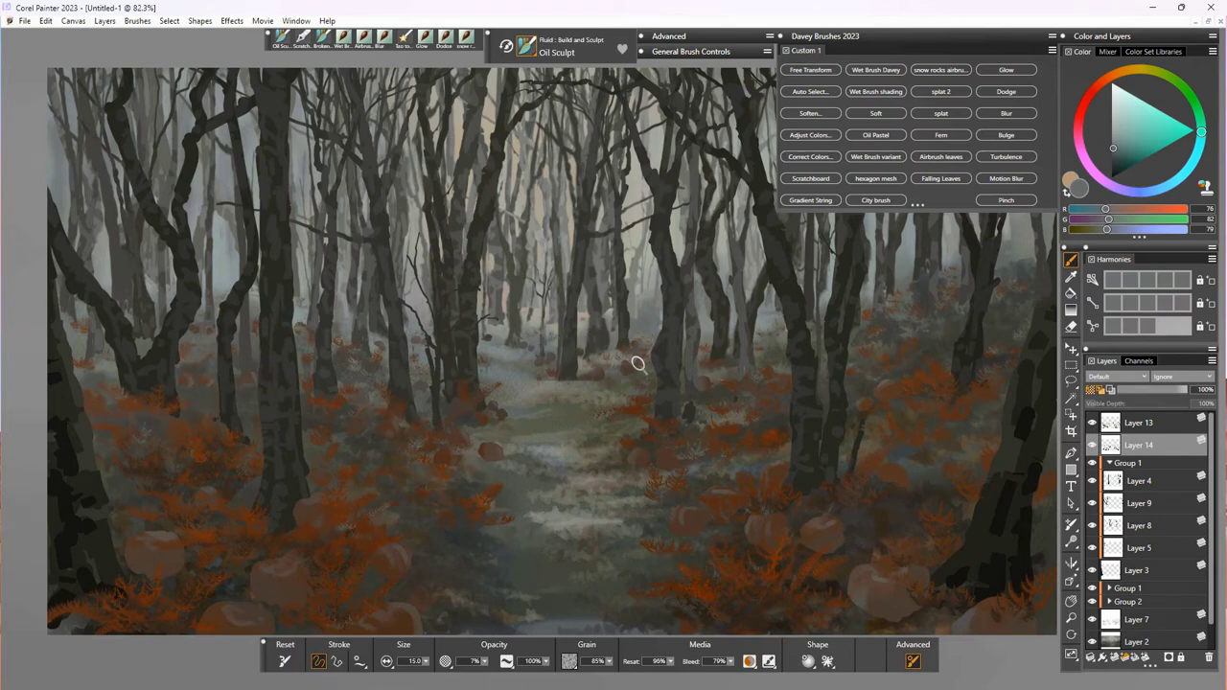
Step: Add grey-green highlights to the mid-distance pumpkins beside the path and refine those on the foreground pumpkins
click(708, 461)
click(659, 471)
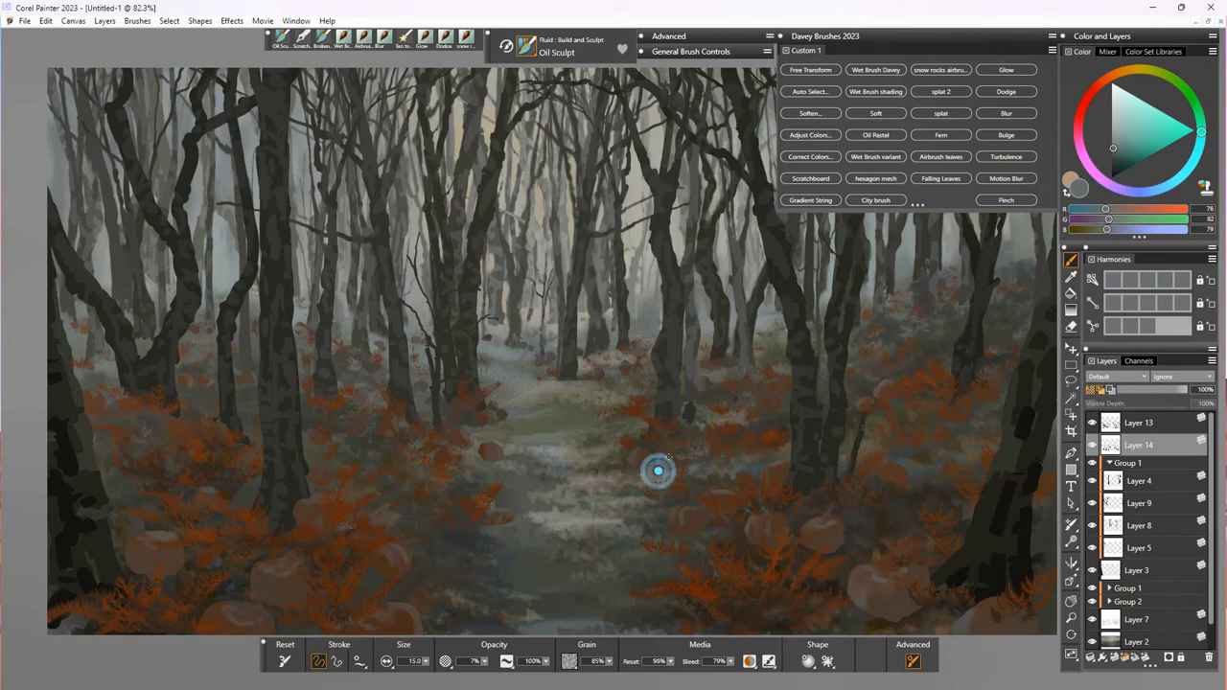
click(489, 449)
click(394, 537)
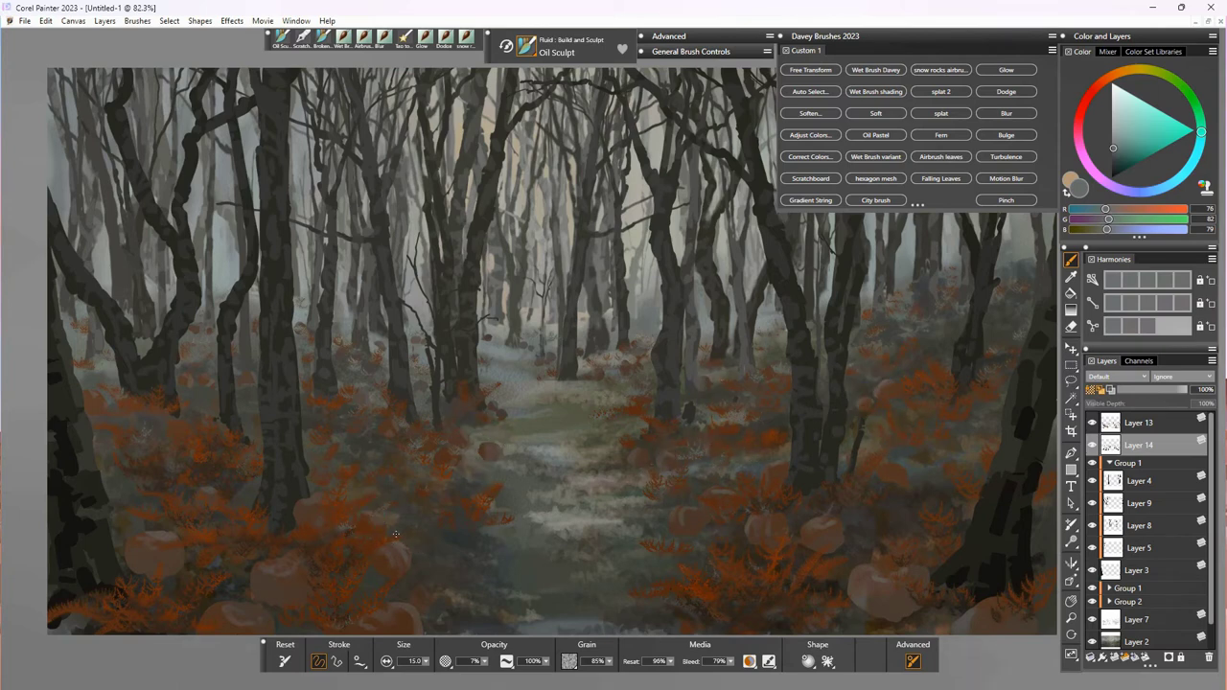
click(386, 619)
click(813, 527)
click(944, 448)
click(990, 613)
Step: Sample a dark brown from the undergrowth and paint shadows on the front-left pumpkins
alt+click(220, 603)
mouse_move(131, 551)
mouse_down()
mouse_move(135, 573)
mouse_move(177, 586)
mouse_up()
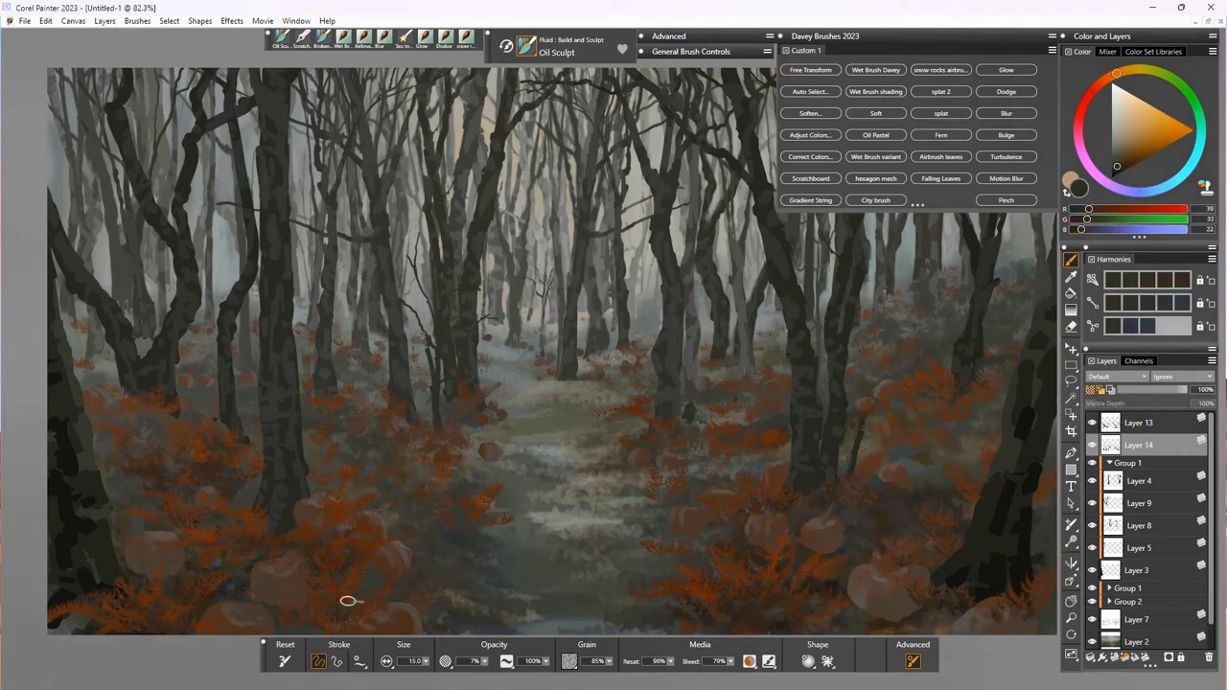
drag(241, 612, 229, 628)
drag(272, 571, 292, 601)
click(384, 616)
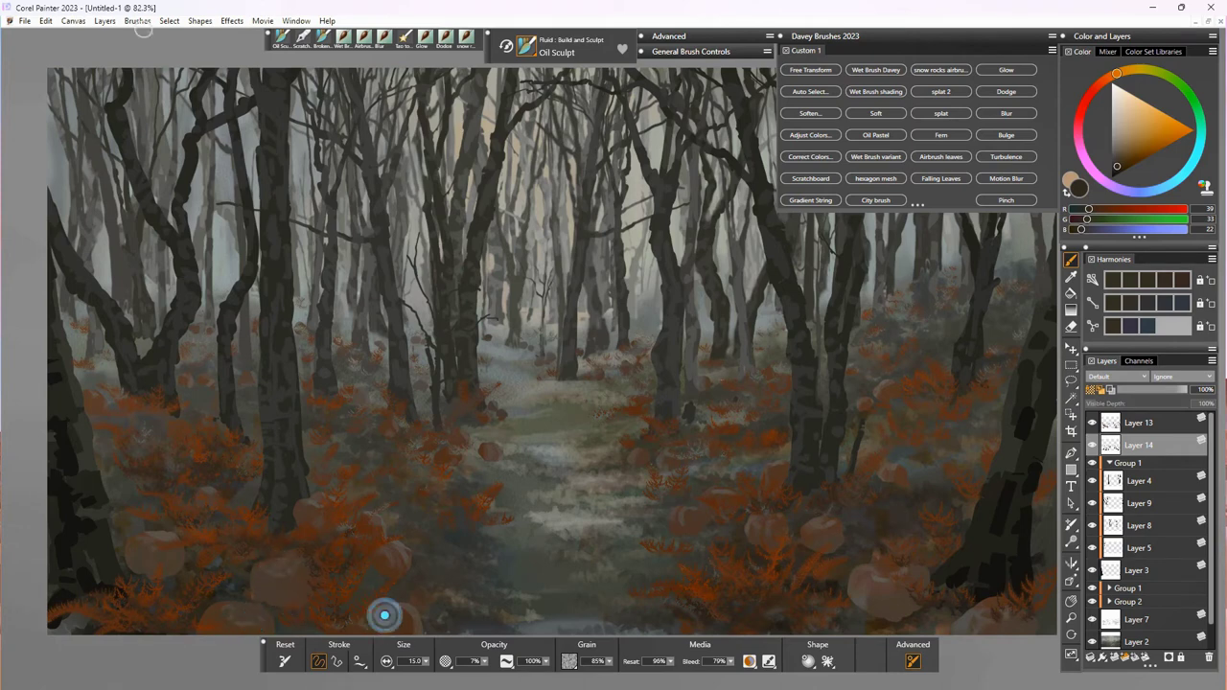
Step: Shade the small pumpkins on the left side of the path and among the left trees with dark brown
click(444, 447)
click(477, 450)
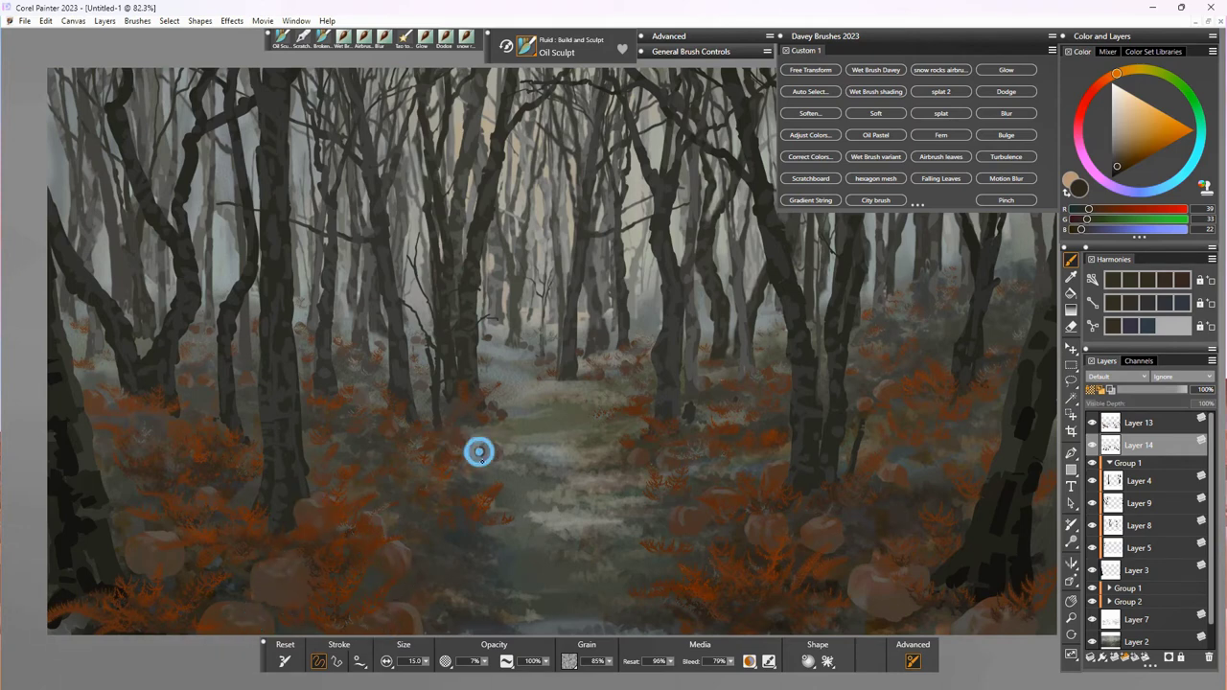
click(484, 429)
click(186, 387)
click(190, 373)
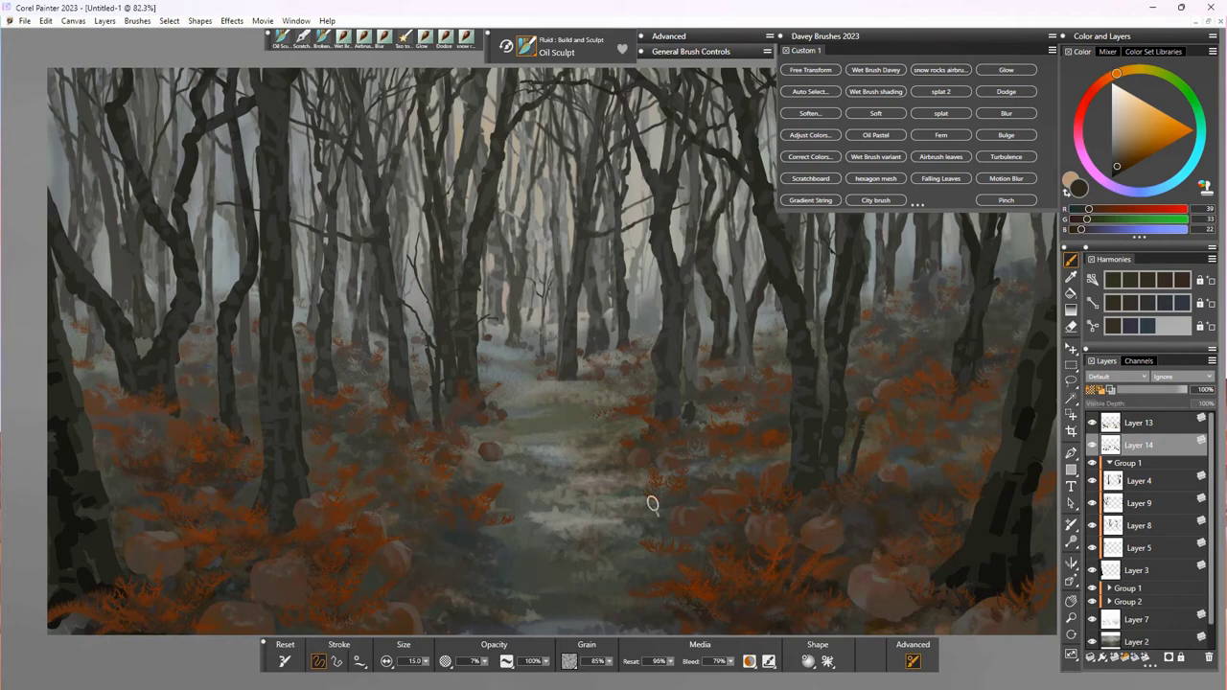
click(507, 422)
click(411, 341)
click(519, 350)
Step: Shade the pumpkins in the undergrowth and around the tree bases on the right of the path with dark brown
click(652, 439)
click(714, 460)
click(875, 398)
click(859, 411)
drag(671, 531, 692, 520)
click(770, 472)
click(770, 513)
click(669, 447)
Step: Sample a darker brown and deepen the ribs and shadows of the foreground pumpkins right of the path
alt+click(451, 614)
click(686, 509)
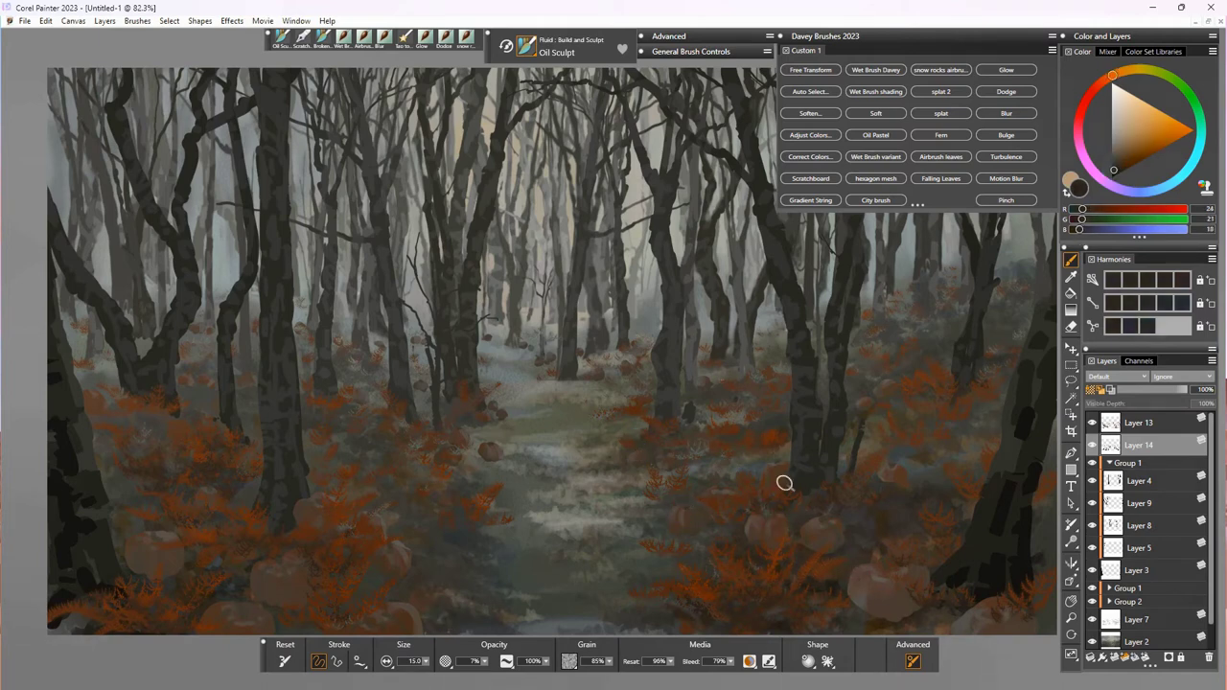
click(688, 507)
drag(916, 569, 910, 608)
mouse_move(907, 575)
mouse_down()
mouse_move(902, 610)
mouse_move(873, 622)
mouse_up()
alt+click(888, 619)
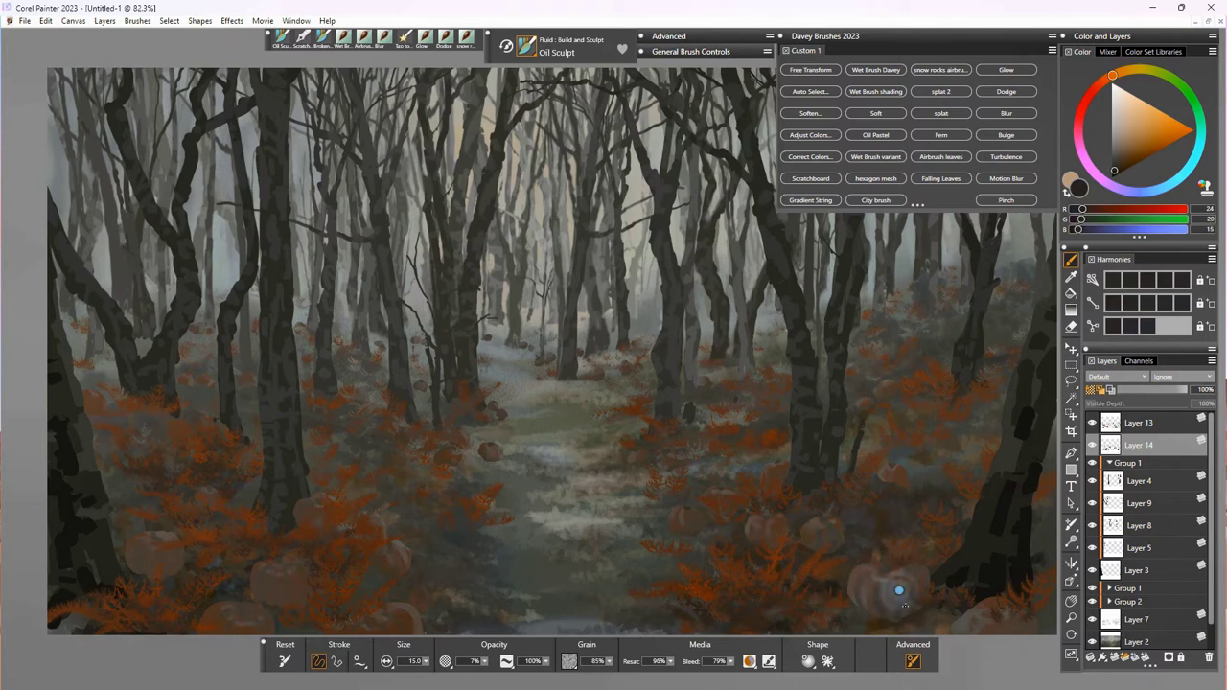
click(891, 594)
Step: Define ribs and shadows on the front-left pumpkins with the darker brown
click(270, 585)
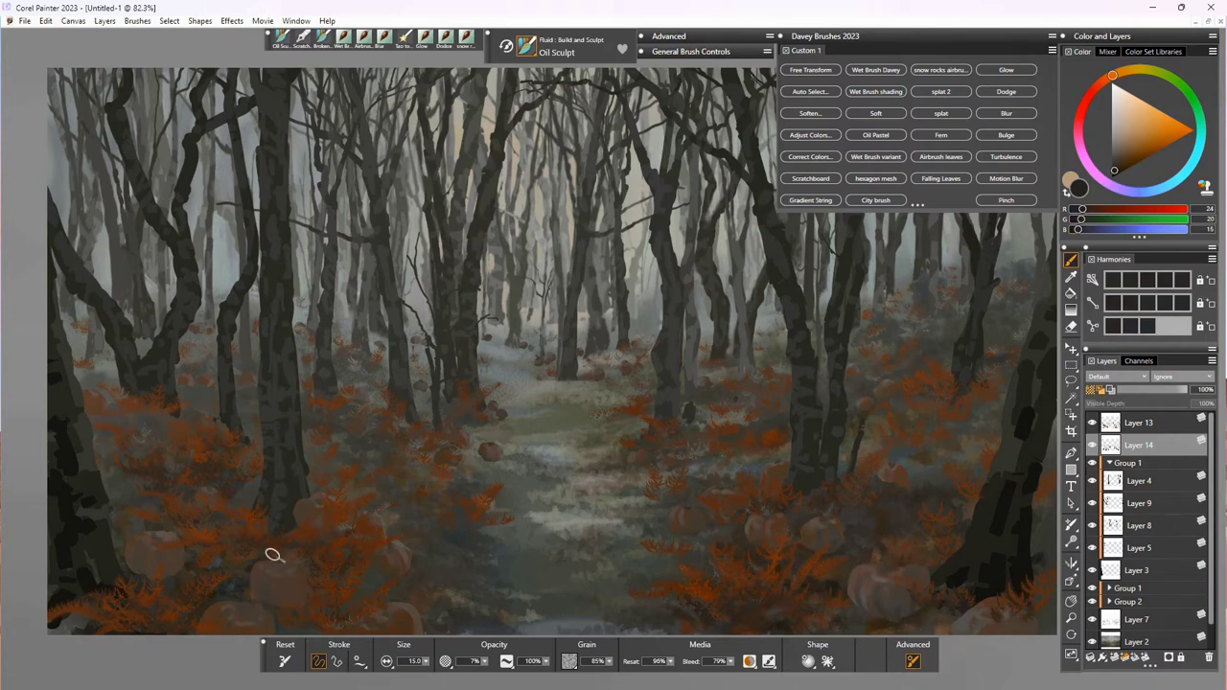
click(144, 570)
click(396, 582)
click(310, 509)
Step: Blend the large foreground pumpkins with Wet Brush Davey, sampling brown tones directly from them
alt+click(869, 578)
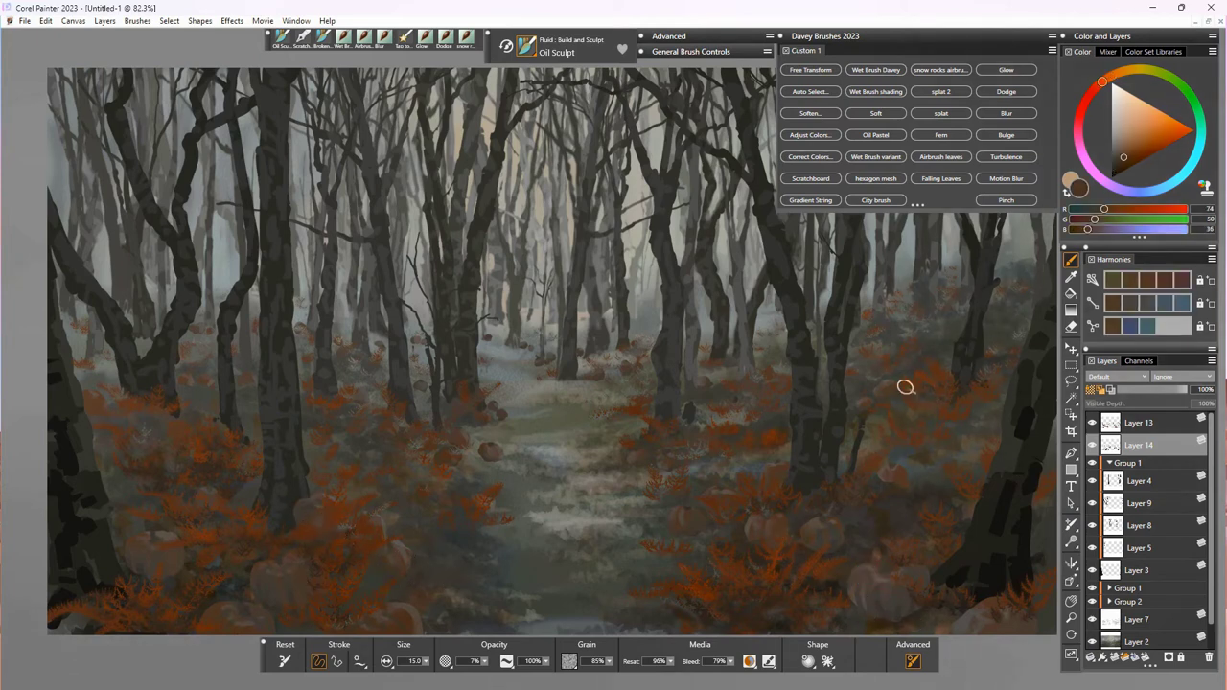
click(346, 39)
alt+click(878, 586)
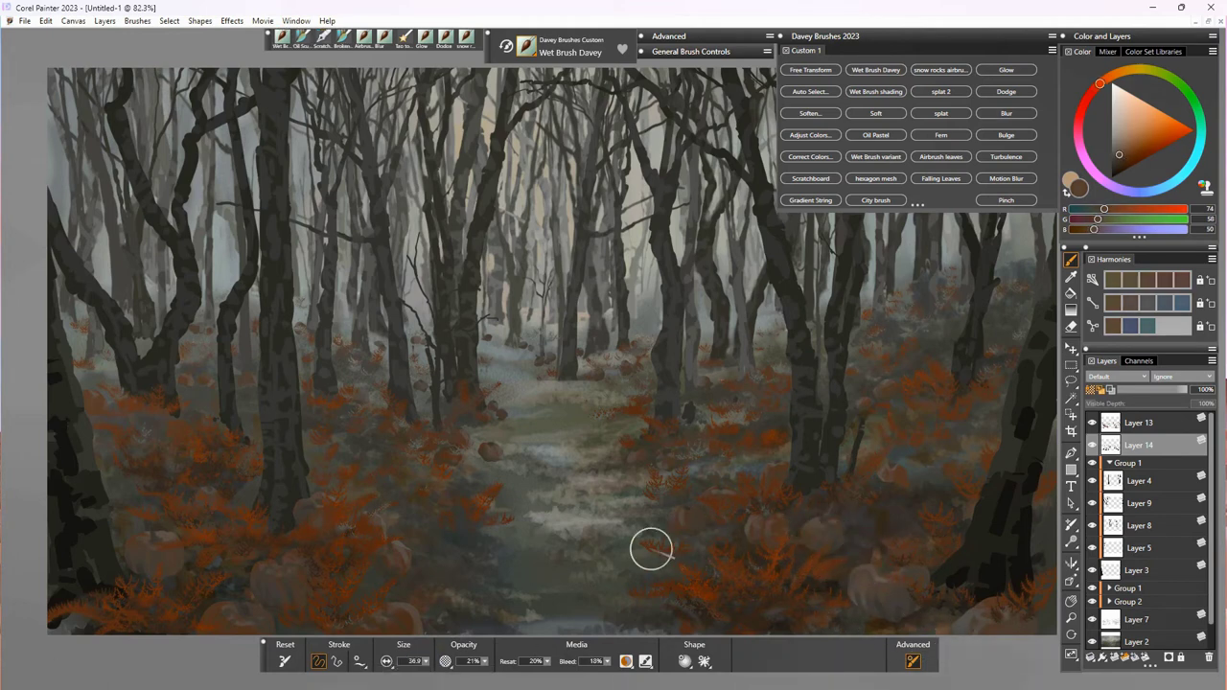
alt+click(288, 566)
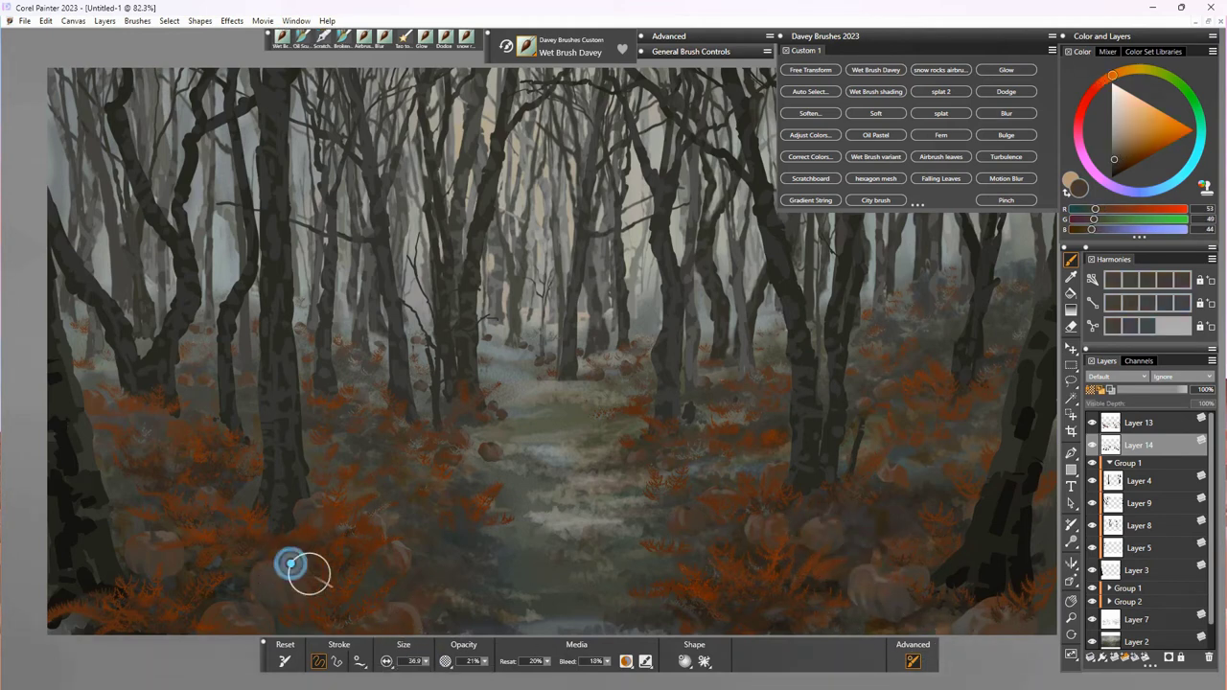
alt+click(166, 544)
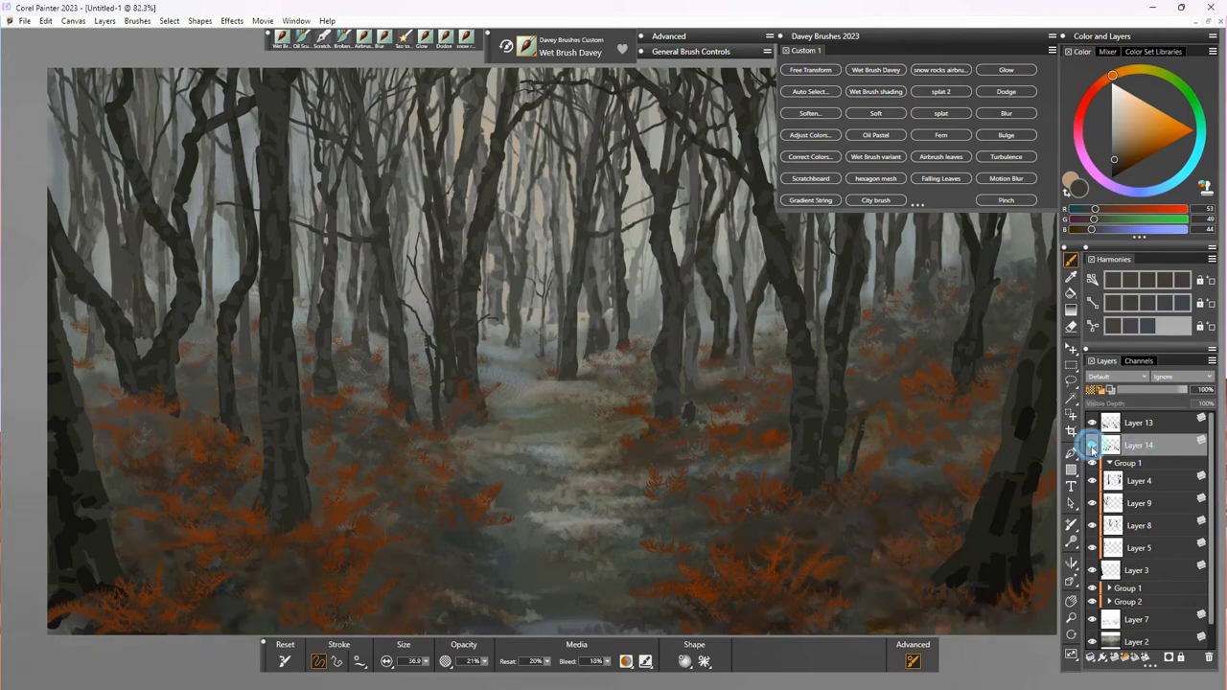
Step: Duplicate the pumpkins of Layer 14 onto a new layer by copying and pasting, and select the copy
click(1072, 380)
mouse_move(342, 421)
mouse_down()
mouse_move(467, 426)
mouse_move(875, 372)
mouse_move(16, 556)
mouse_move(288, 441)
mouse_up()
key(ctrl+c)
key(ctrl+v)
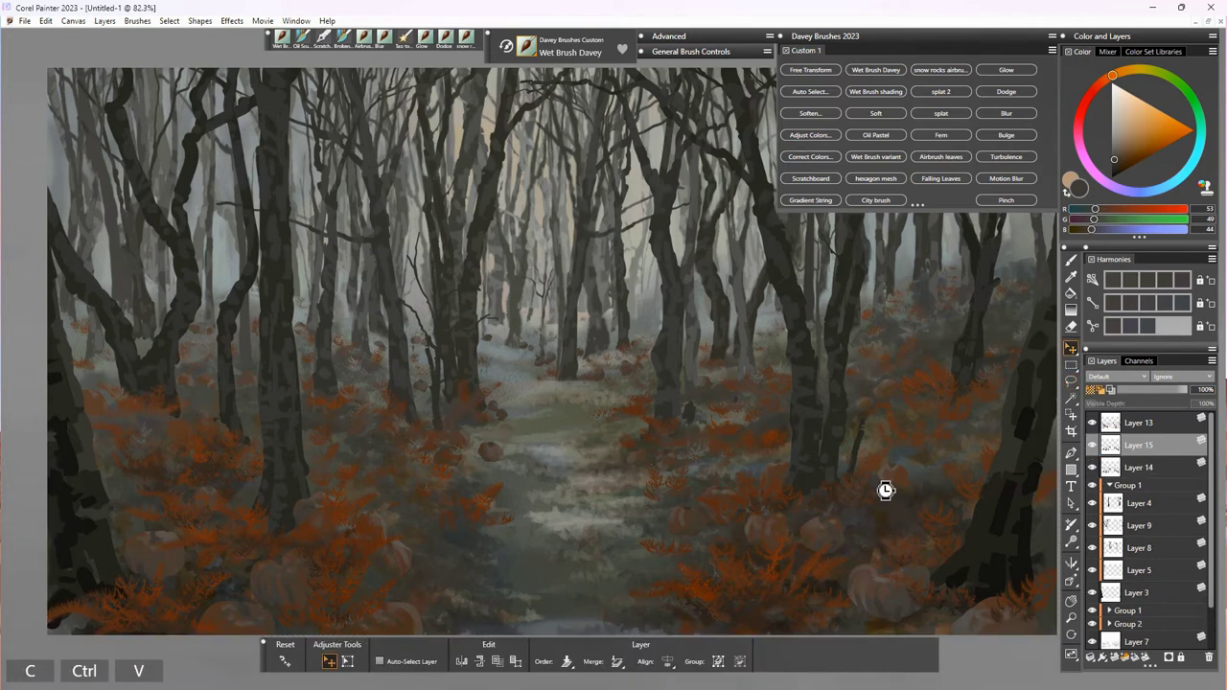
click(1144, 443)
drag(1145, 430, 1150, 474)
click(1147, 447)
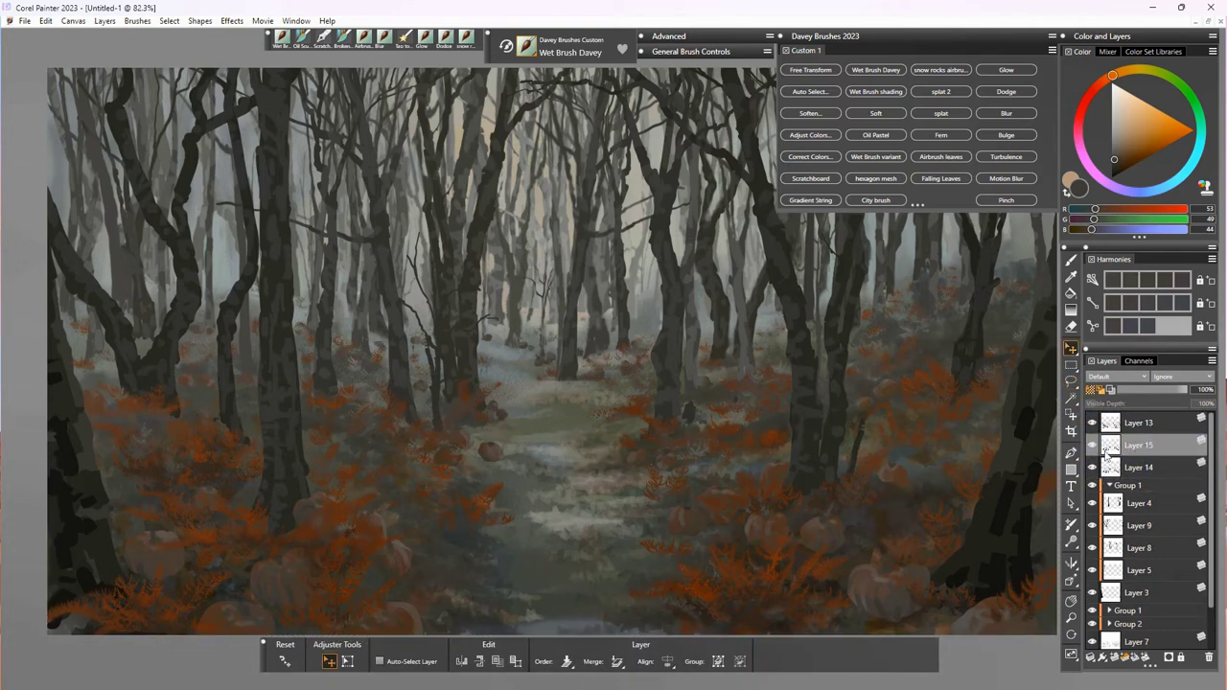
Step: Enrich the duplicated pumpkins' colour with Adjust Colors, using hue shift -1%, saturation 51% and value -6%
click(810, 135)
drag(645, 376, 802, 303)
click(696, 413)
mouse_move(807, 372)
mouse_down()
mouse_move(830, 373)
mouse_move(815, 352)
mouse_up()
drag(806, 394, 803, 394)
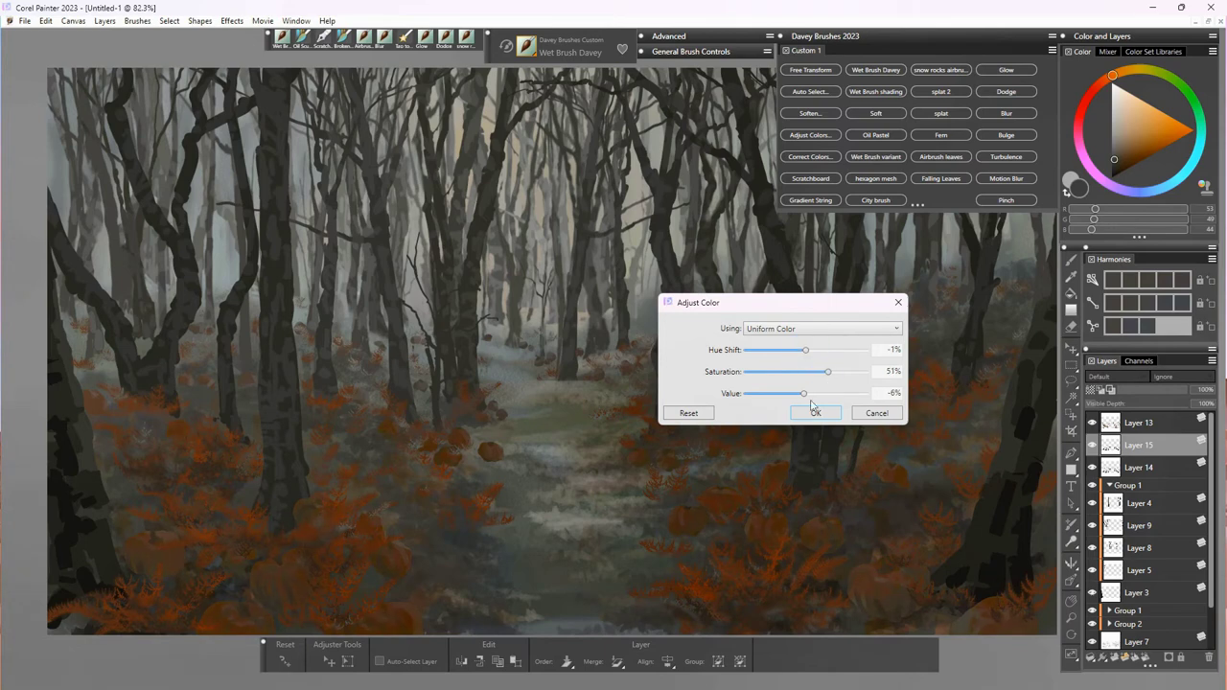
drag(811, 399, 813, 372)
click(700, 417)
click(814, 413)
Step: Adjust the brightness and contrast of the duplicated pumpkin layer
click(232, 20)
mouse_move(246, 68)
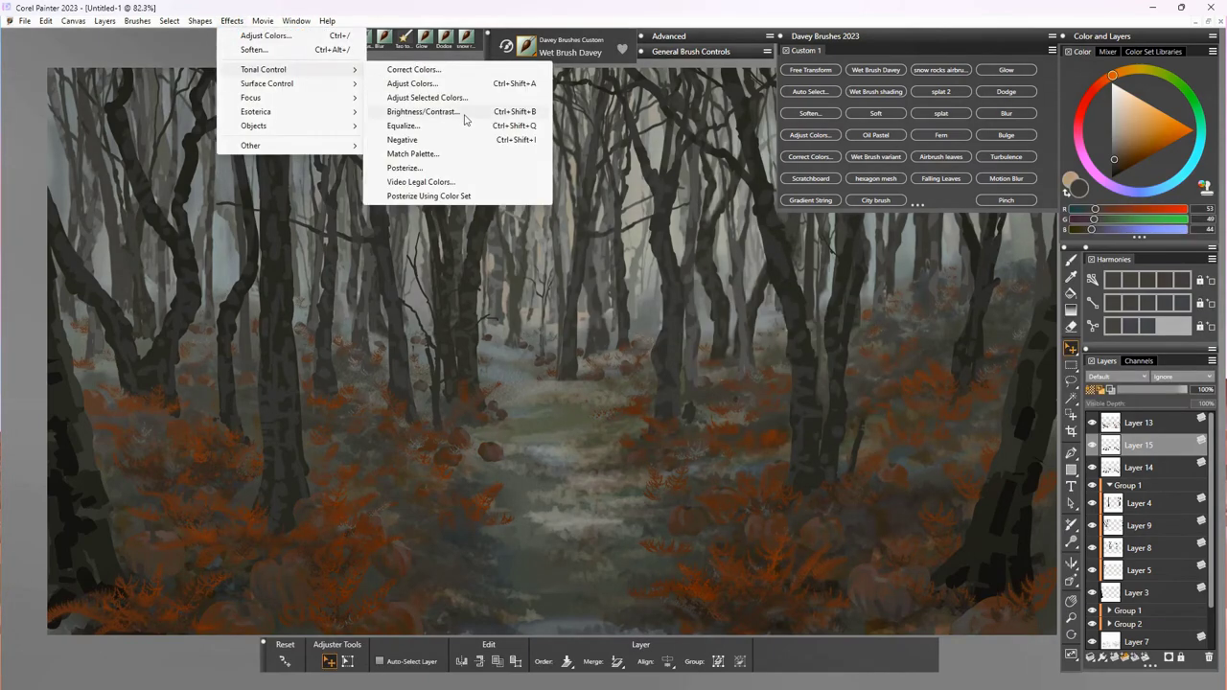
click(466, 118)
mouse_move(756, 356)
mouse_down()
mouse_move(777, 357)
mouse_move(765, 356)
mouse_move(761, 331)
mouse_up()
click(769, 389)
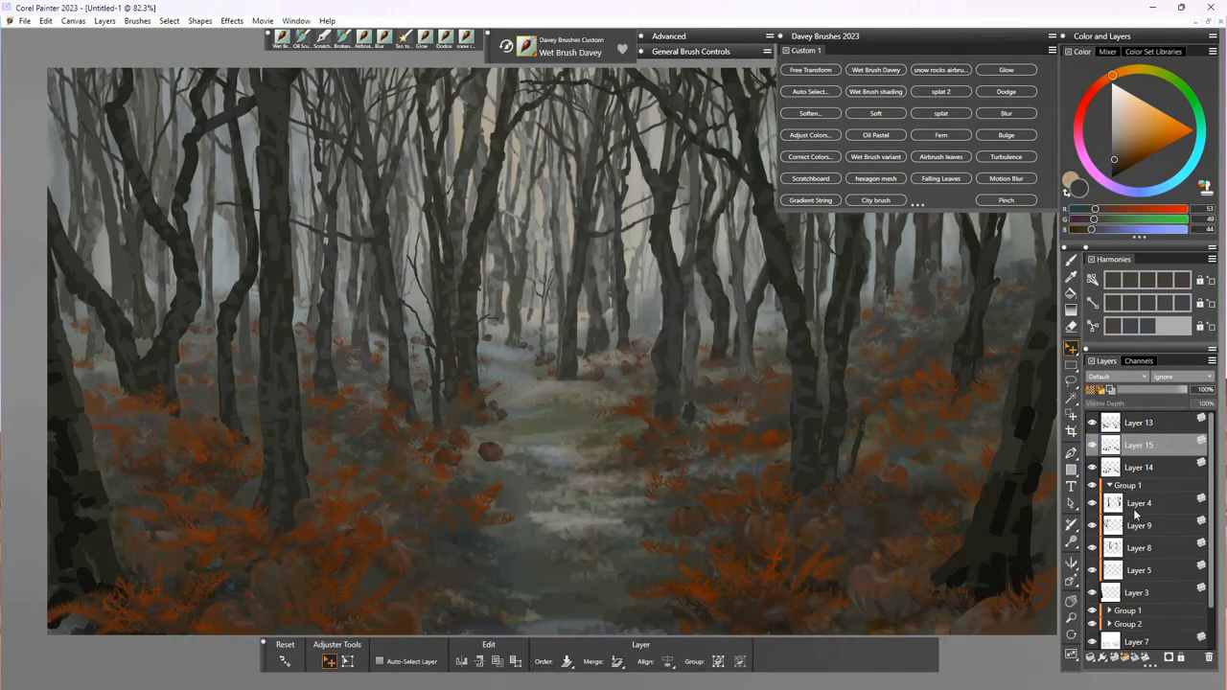
Step: Select the colour-adjusted pumpkin layer and paste another pumpkin copy directly above it
scroll(1211, 537, down, 1)
click(1140, 595)
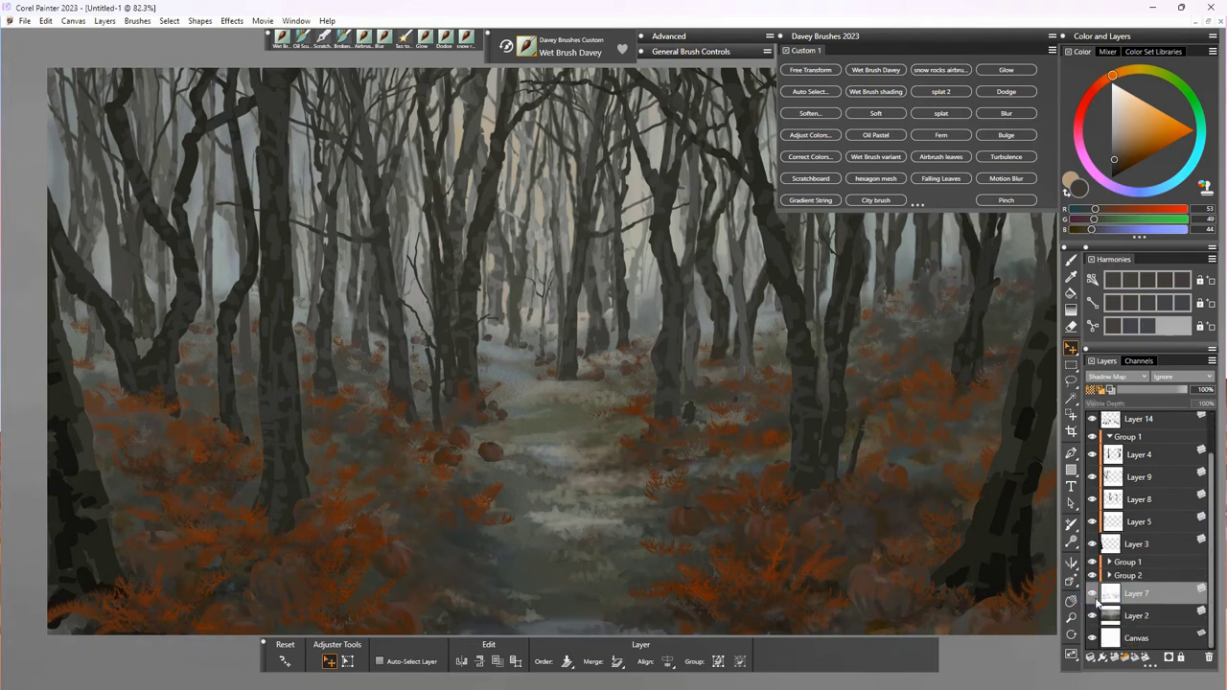
scroll(1214, 491, up, 1)
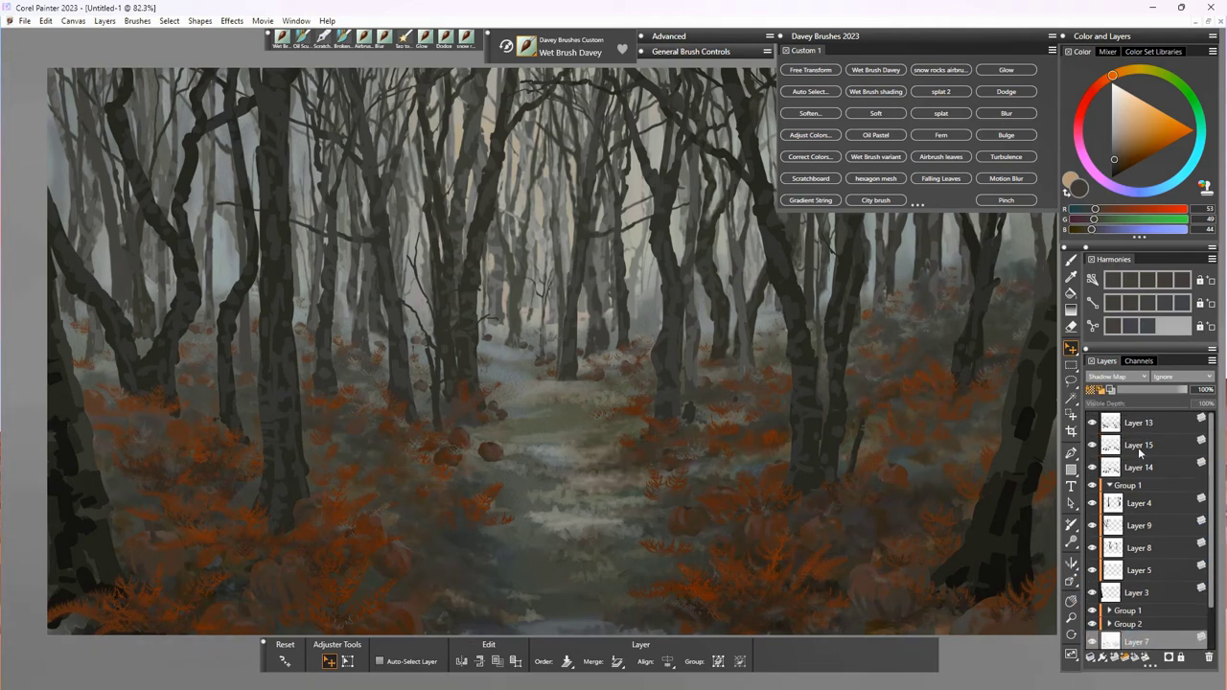
click(1140, 449)
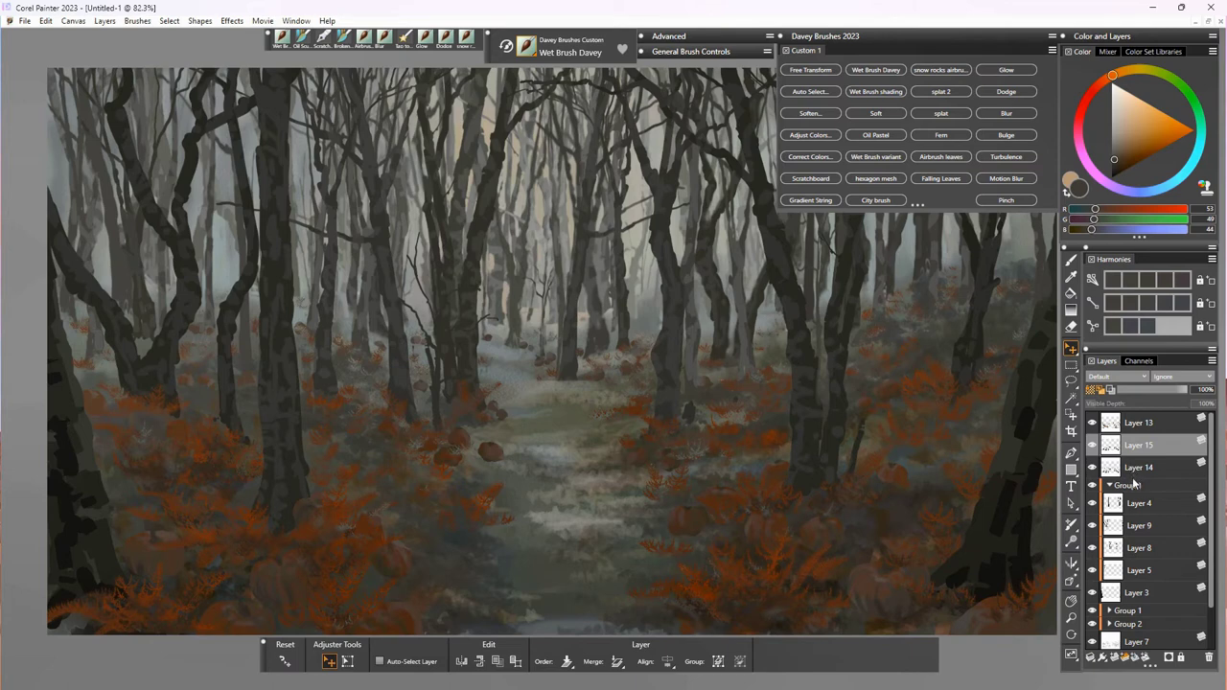
key(ctrl+v)
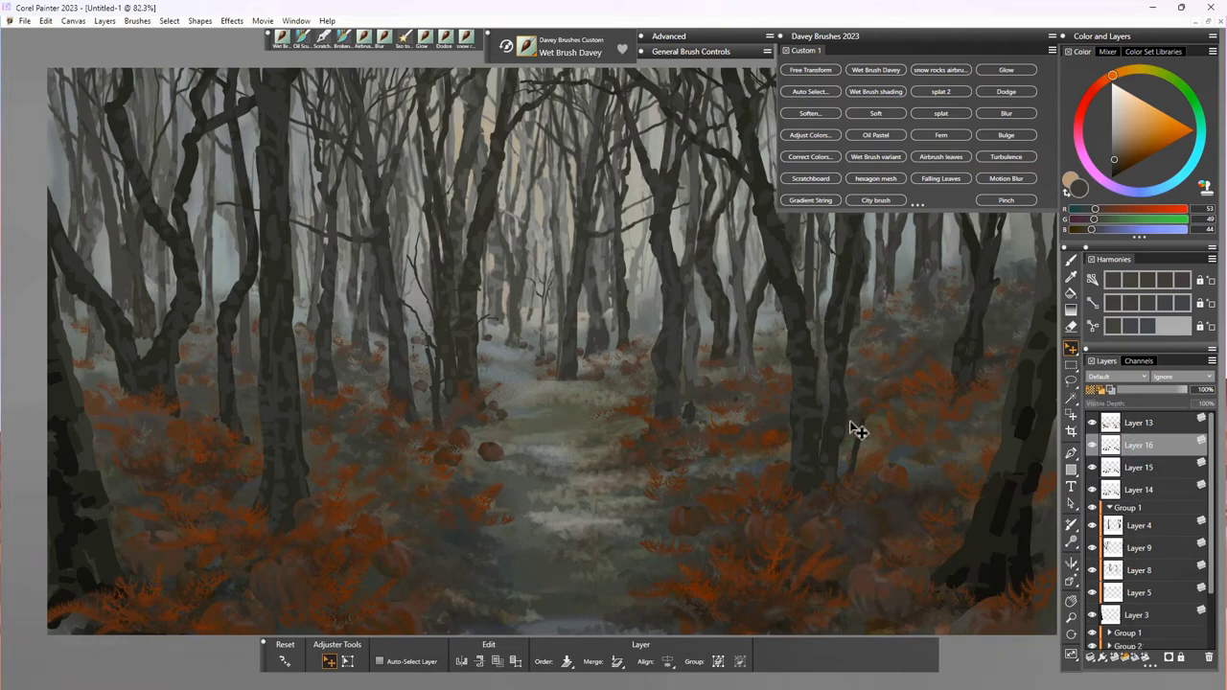
Step: Paint glowing jack-o'-lantern faces on the left foreground pumpkins with the Glow brush, reducing its size to 4.7 and 3.2
click(433, 39)
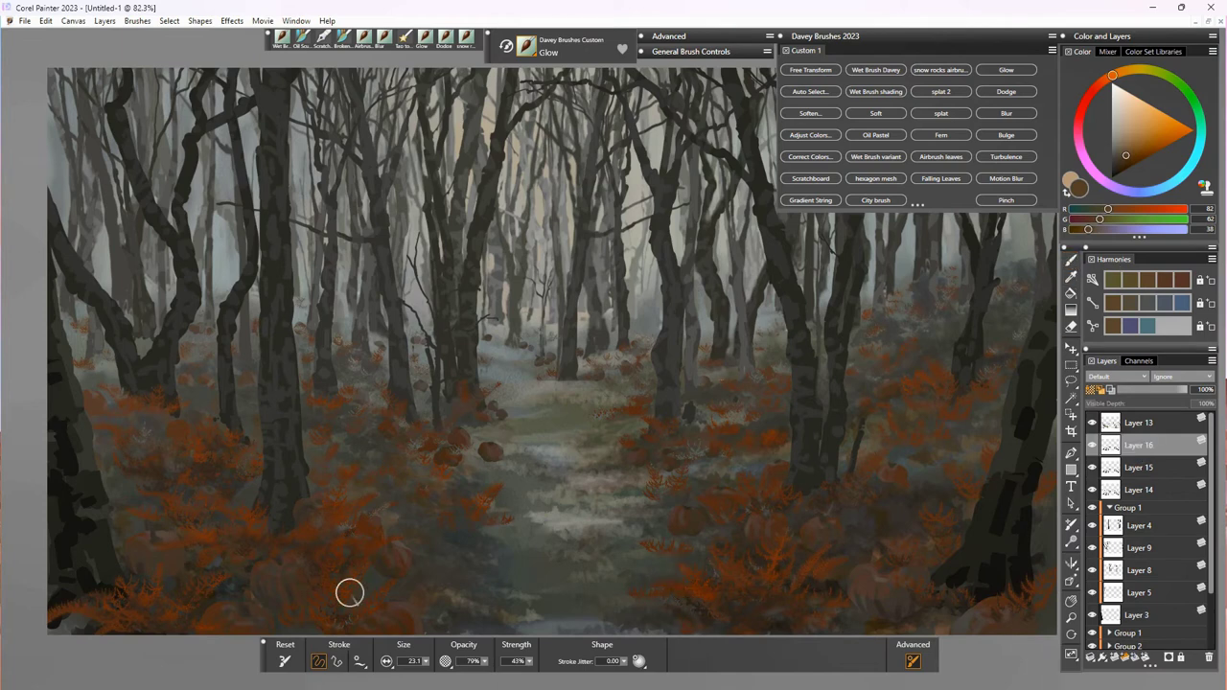
drag(425, 662, 403, 675)
drag(280, 584, 294, 585)
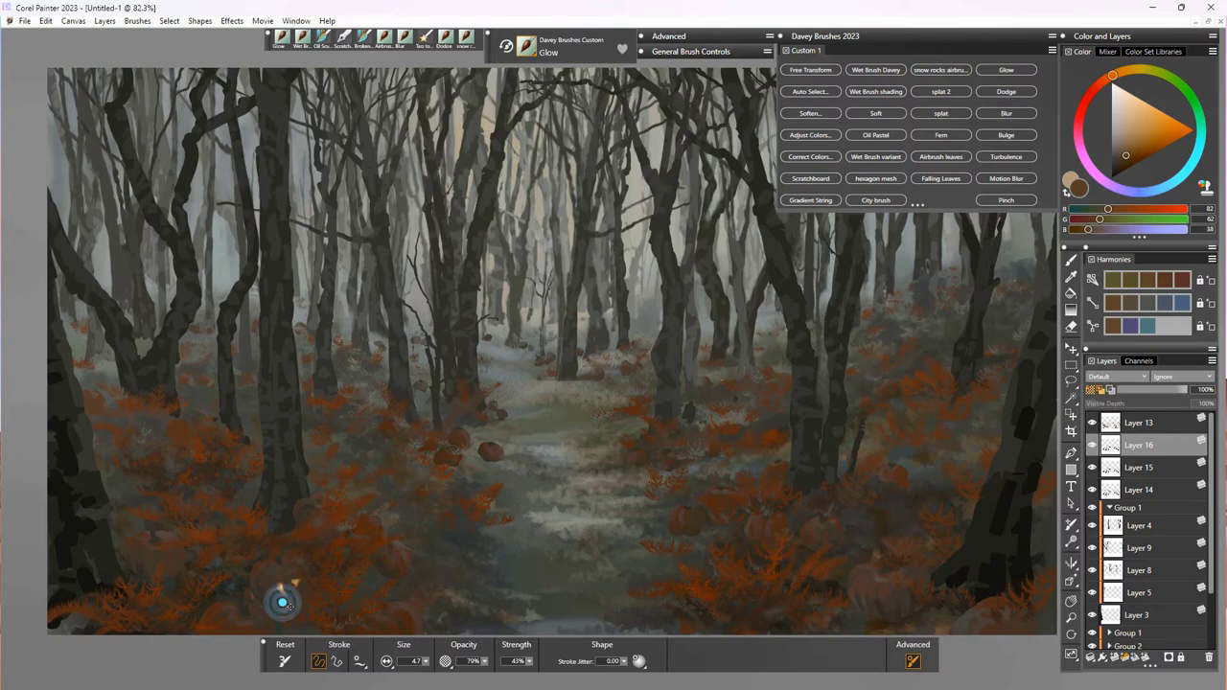
drag(426, 662, 411, 663)
drag(282, 572, 268, 575)
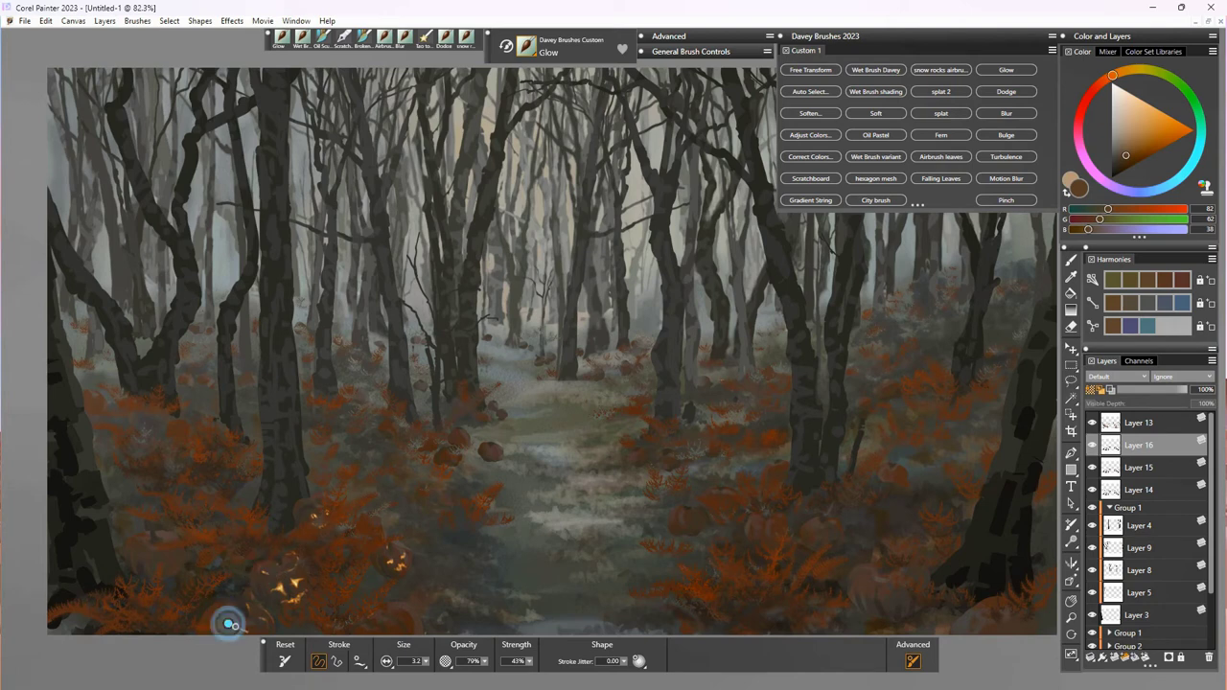
click(261, 621)
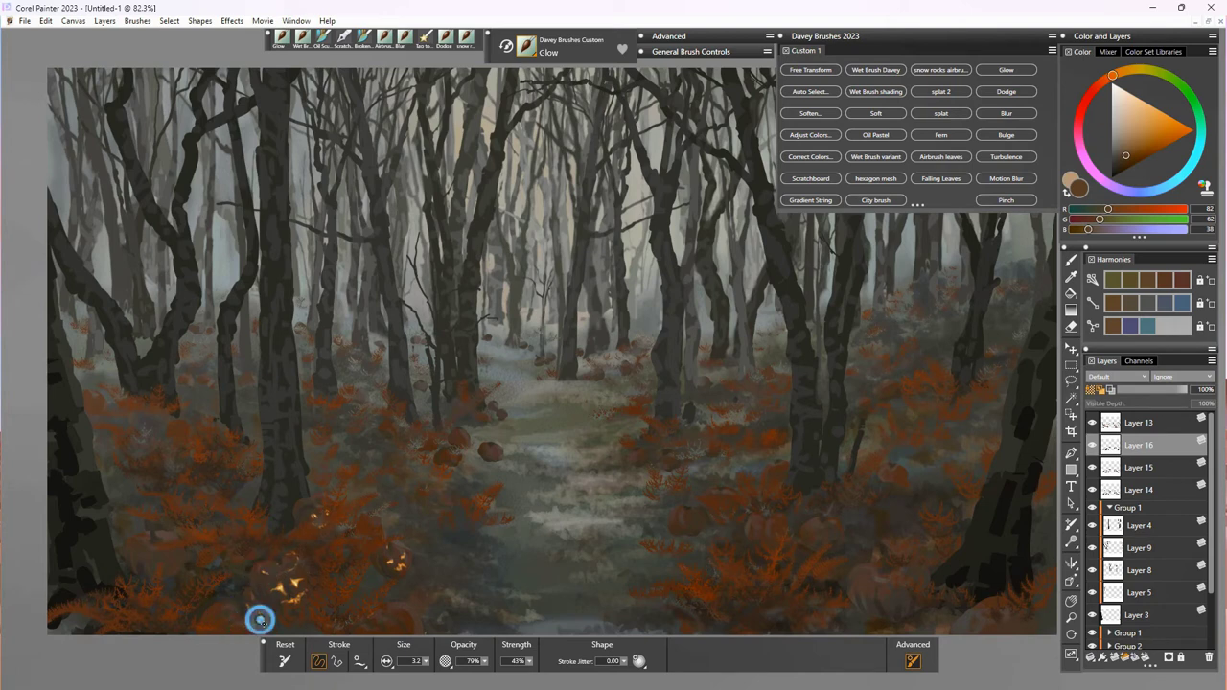
Step: Paint glowing eyes, nose and a jagged grin on the large pumpkin in the right foreground
click(857, 582)
click(864, 591)
click(862, 597)
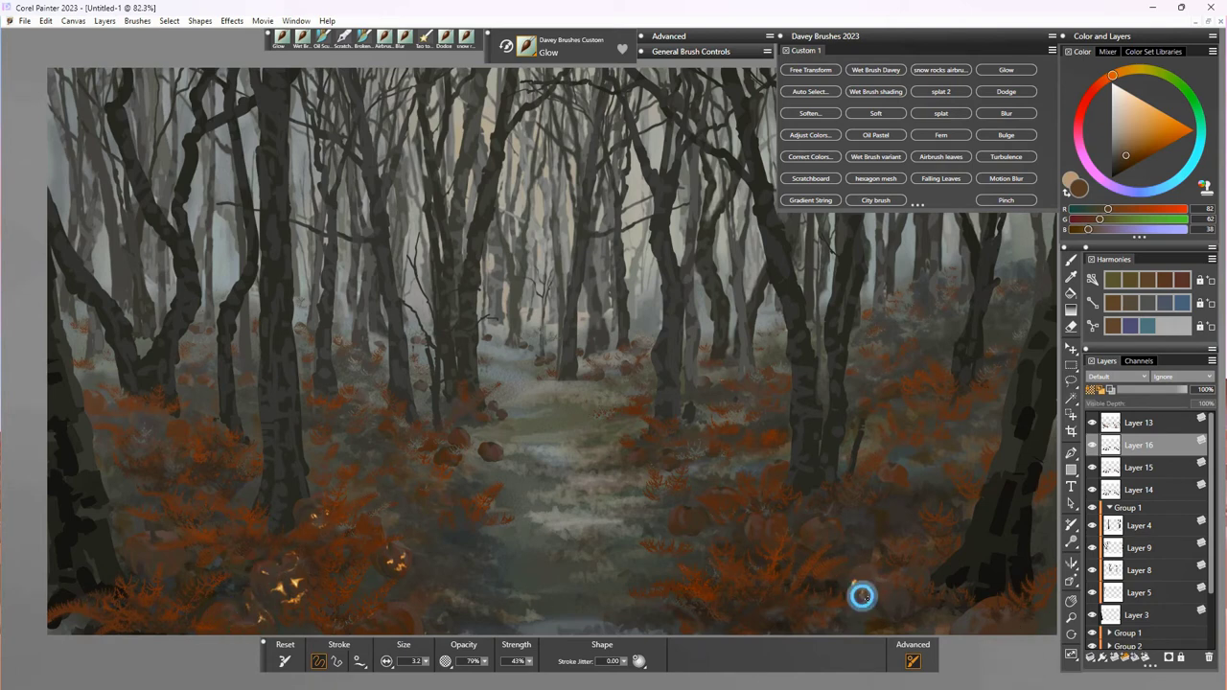
click(857, 602)
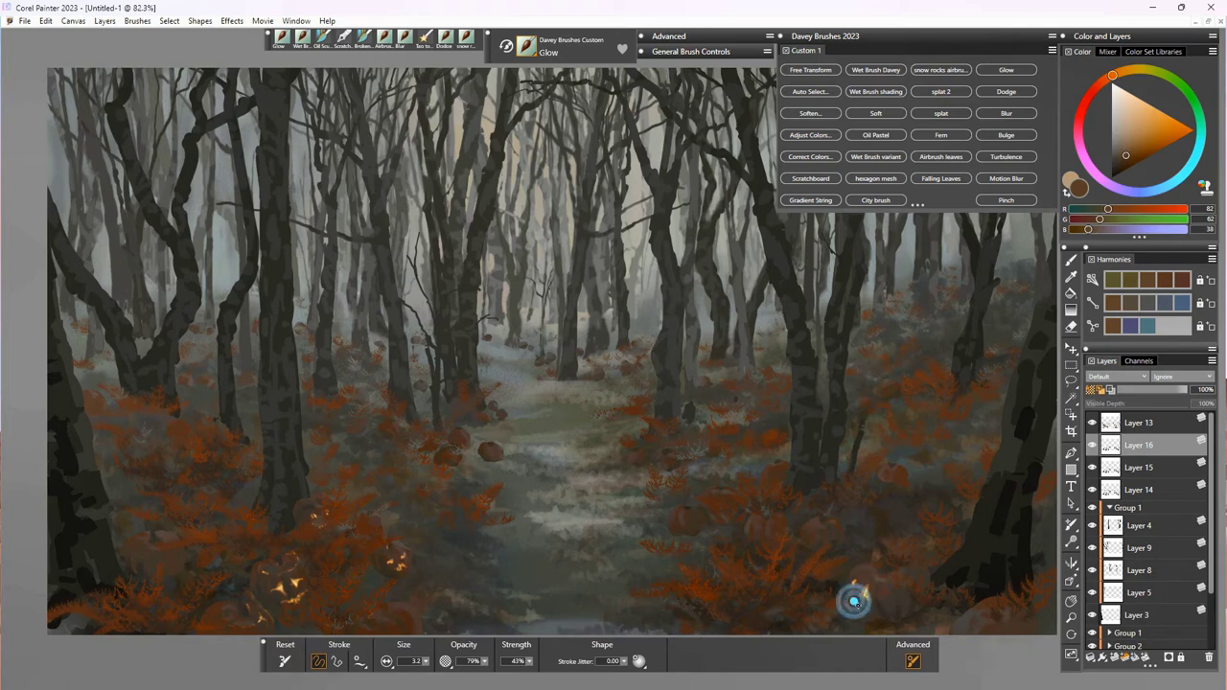
click(855, 601)
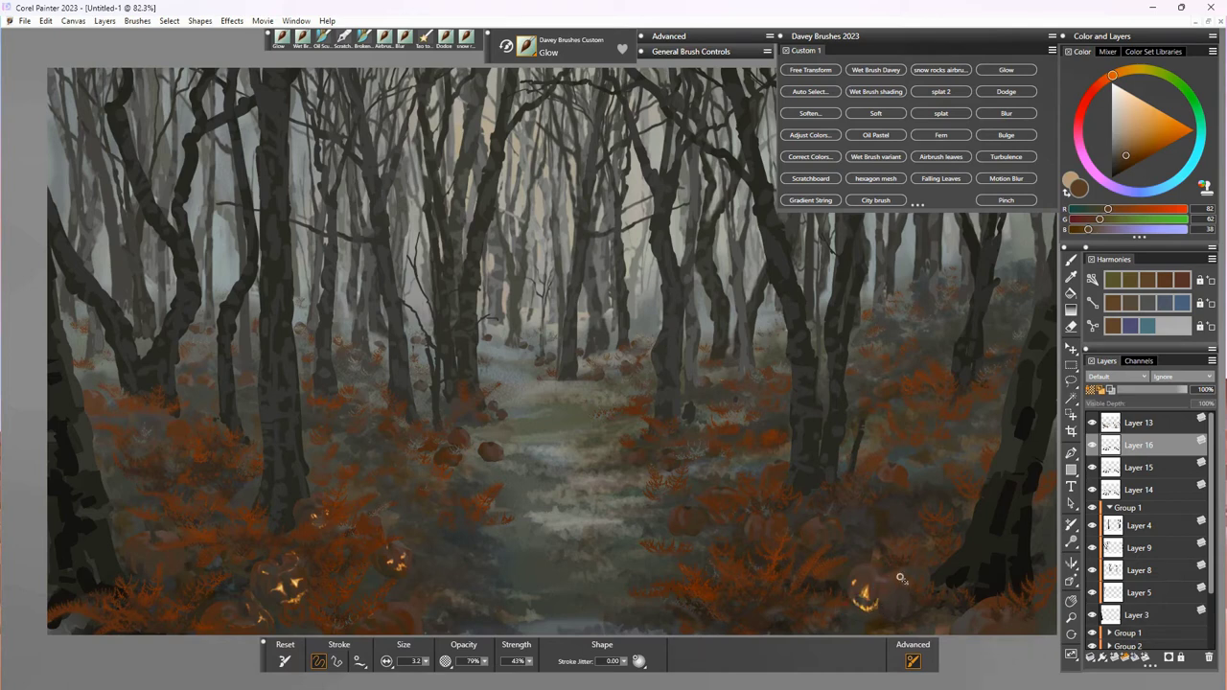
Step: Add glowing faces to the row of mid-sized pumpkins right of the path, working back from the large foreground pumpkin
click(871, 569)
click(826, 533)
click(825, 543)
click(809, 543)
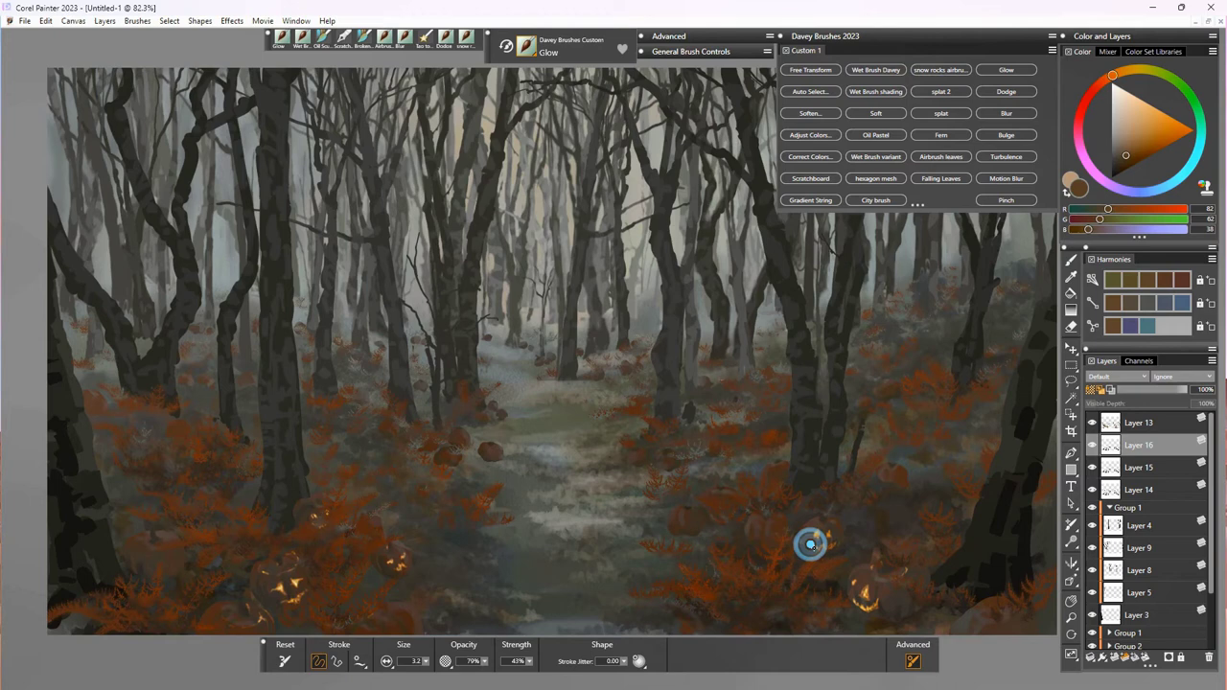
click(764, 526)
click(755, 538)
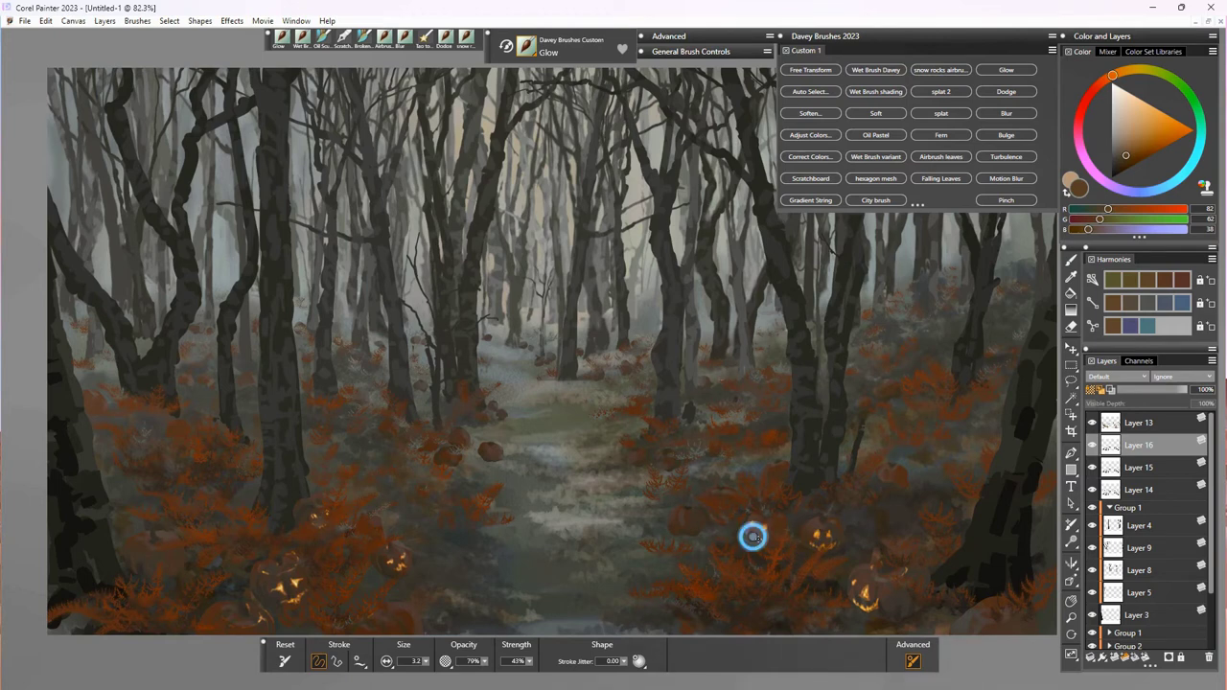
click(676, 520)
Step: Light up the small pumpkins farther up the path's right side, checking the glow by hiding and showing Layer 16
click(664, 462)
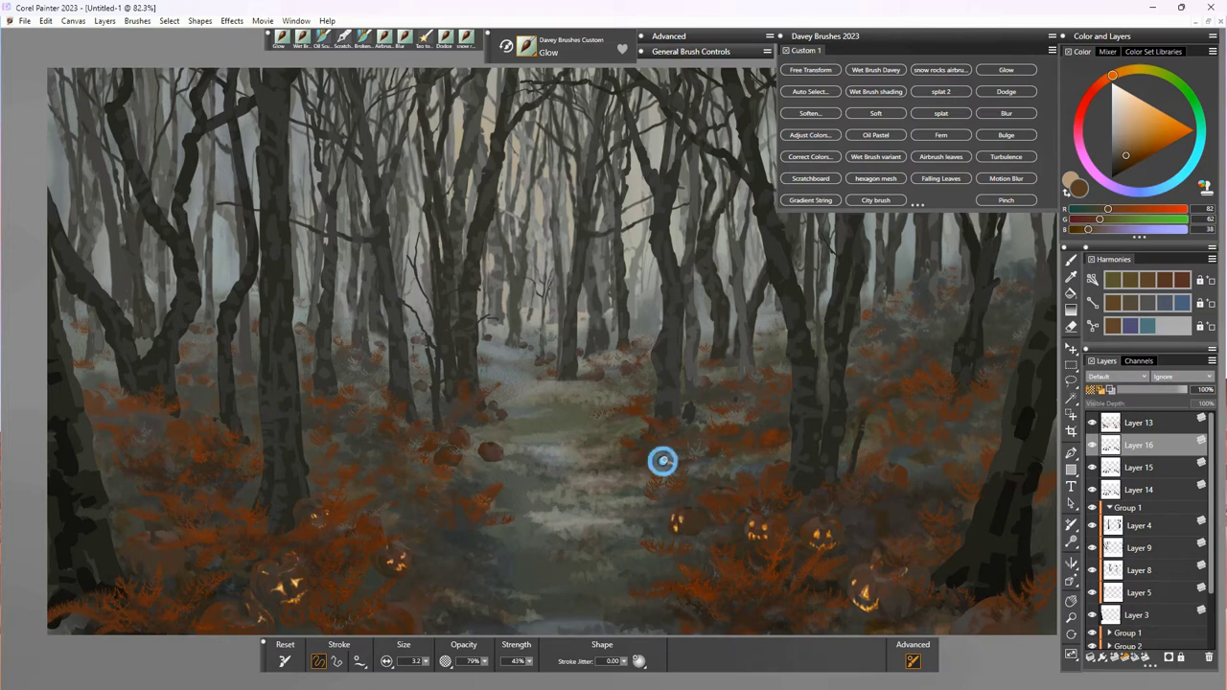
click(709, 450)
click(1091, 446)
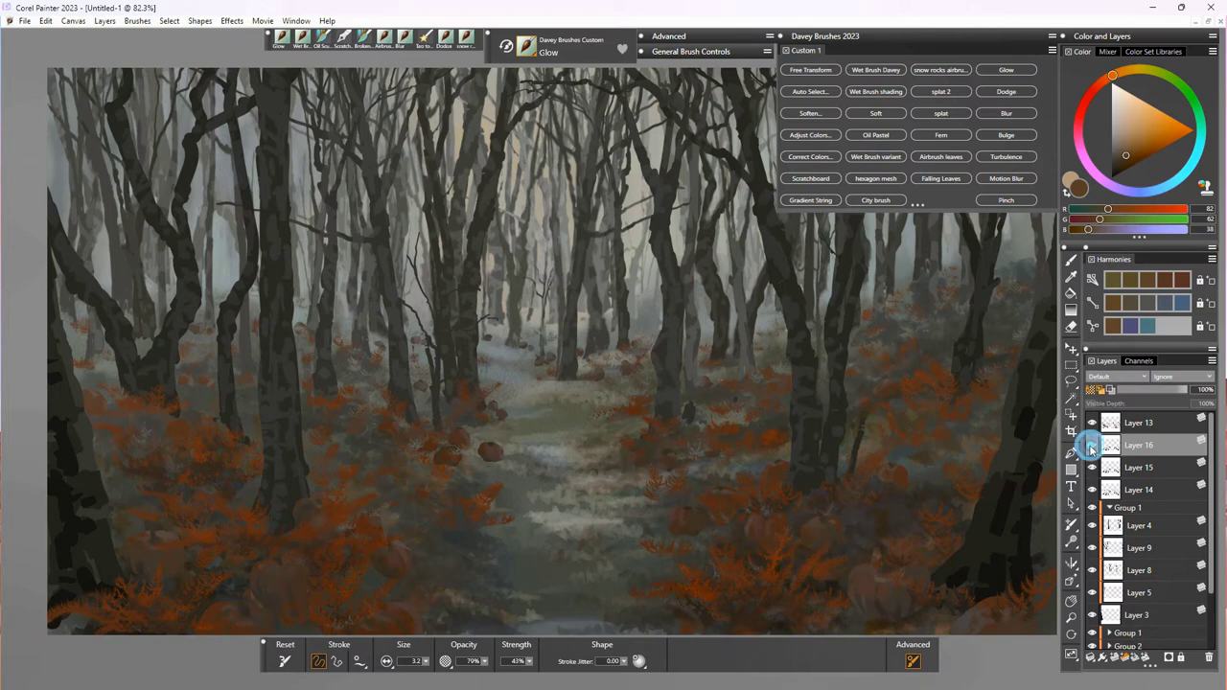
click(1091, 446)
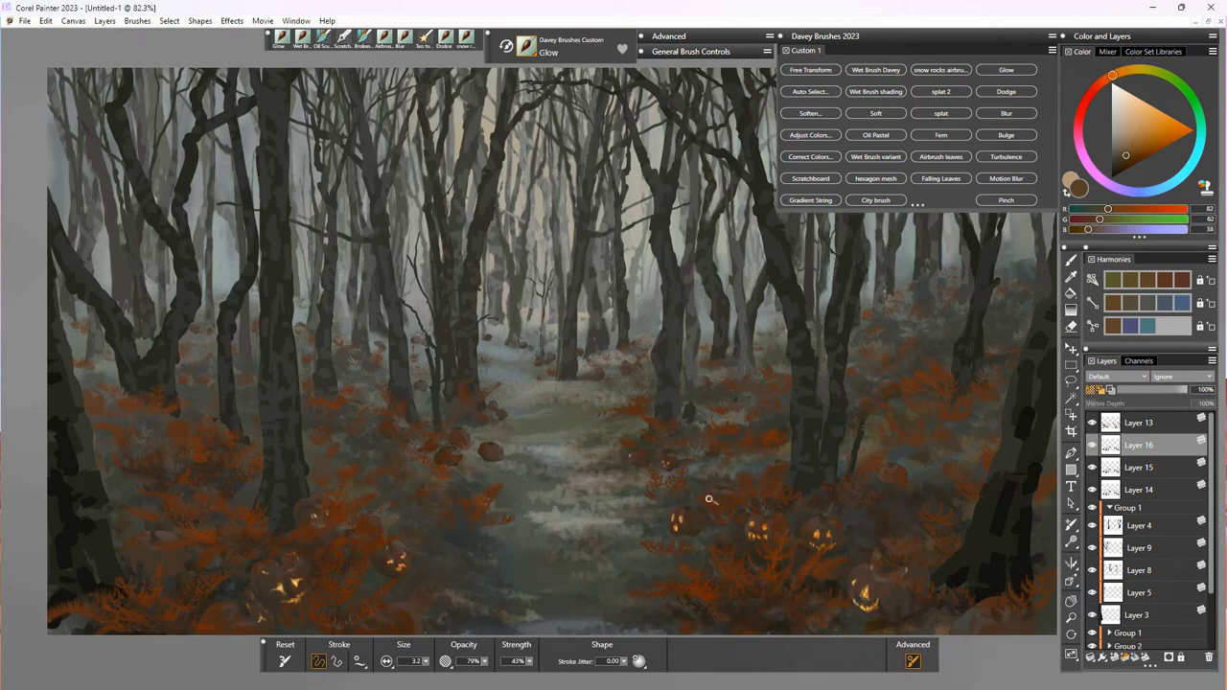
click(770, 474)
click(713, 490)
click(703, 509)
click(688, 506)
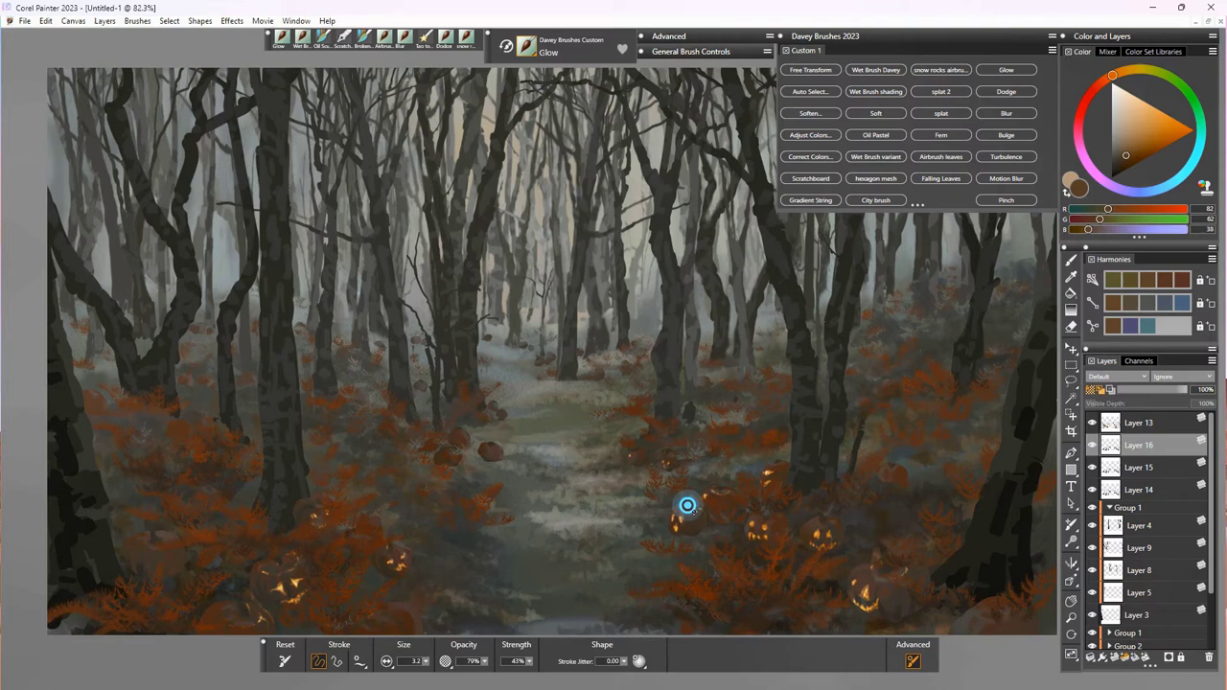
click(748, 525)
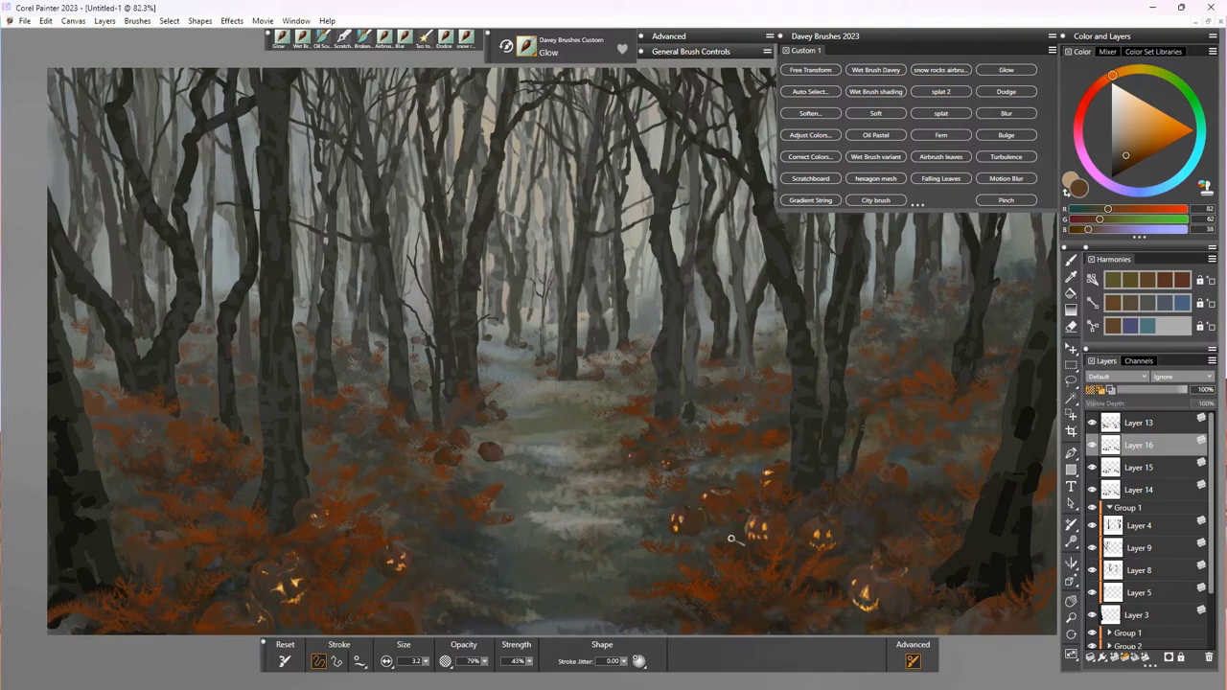
Step: Paint glowing faces on the cluster of pumpkins along the left edge of the path
click(458, 453)
click(498, 451)
click(462, 437)
click(467, 443)
click(432, 444)
click(394, 431)
click(370, 397)
Step: Add glowing faces to the pumpkins among the orange ferns at the far left of the scene
click(99, 403)
click(205, 504)
click(217, 498)
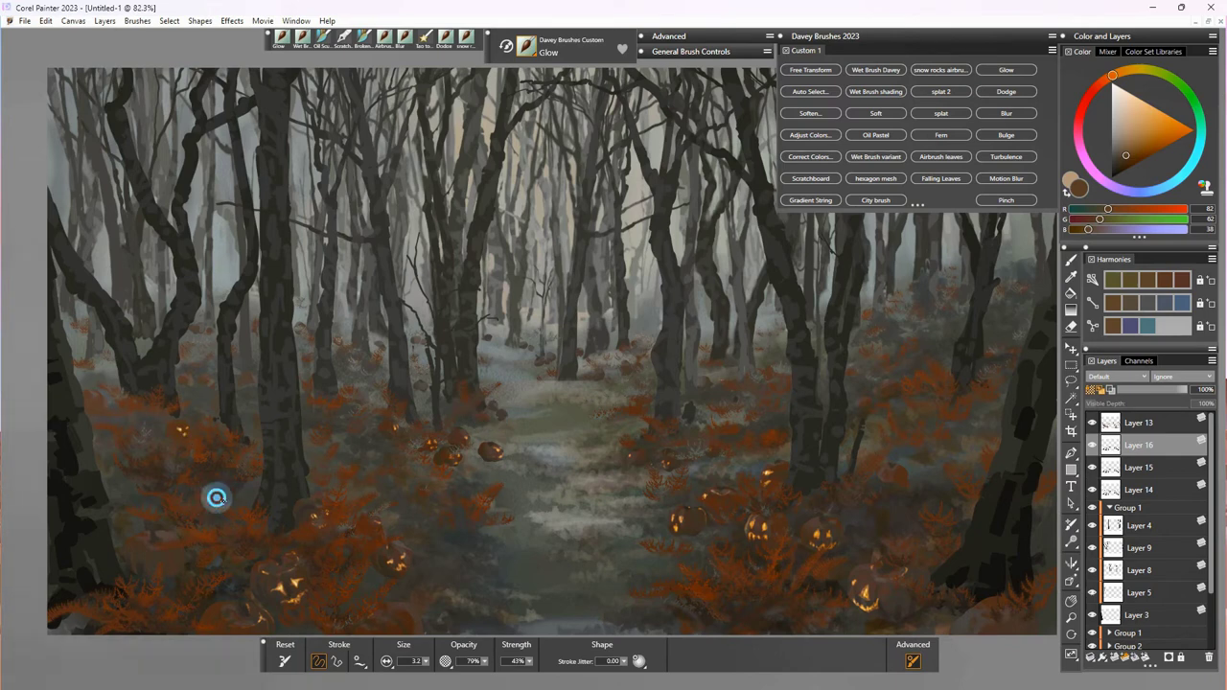
click(206, 499)
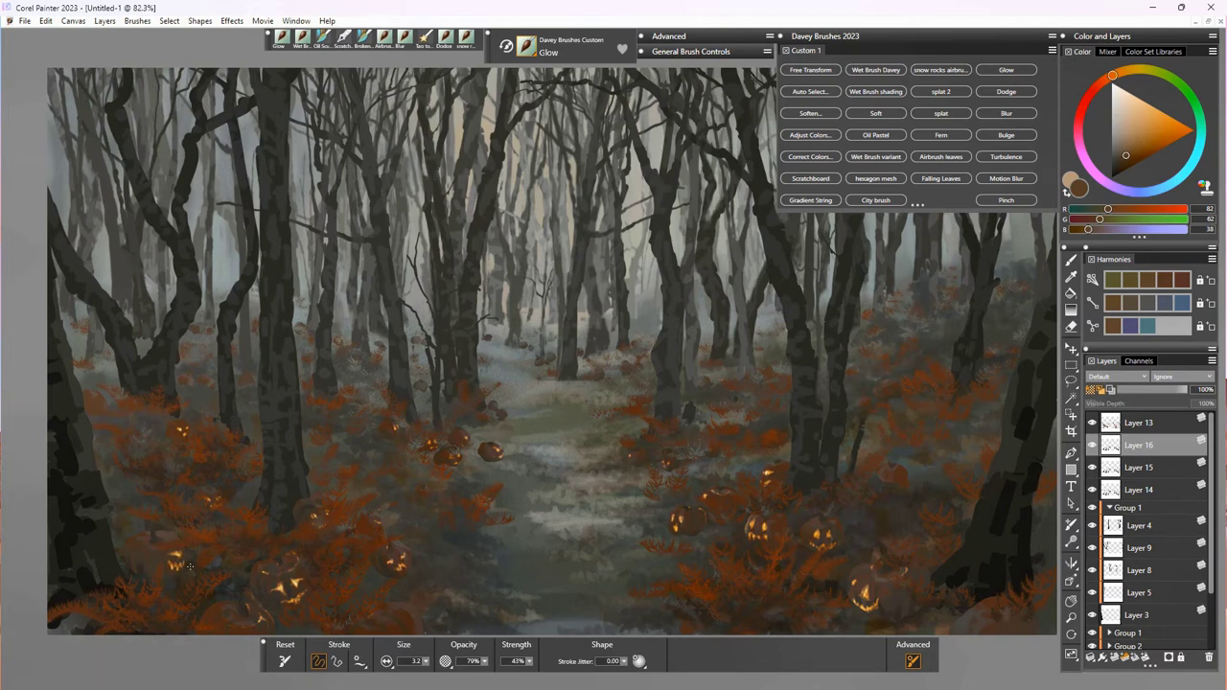
click(187, 556)
click(179, 552)
Step: Touch up the left foreground faces and light the remaining dark pumpkins in the foreground and on the right slope
click(323, 512)
click(262, 617)
click(880, 393)
click(366, 619)
Step: Refine the pumpkins with the Scratchboard brush at size 9.3 and 100% opacity, using dark tones sampled from the path and undergrowth
click(322, 42)
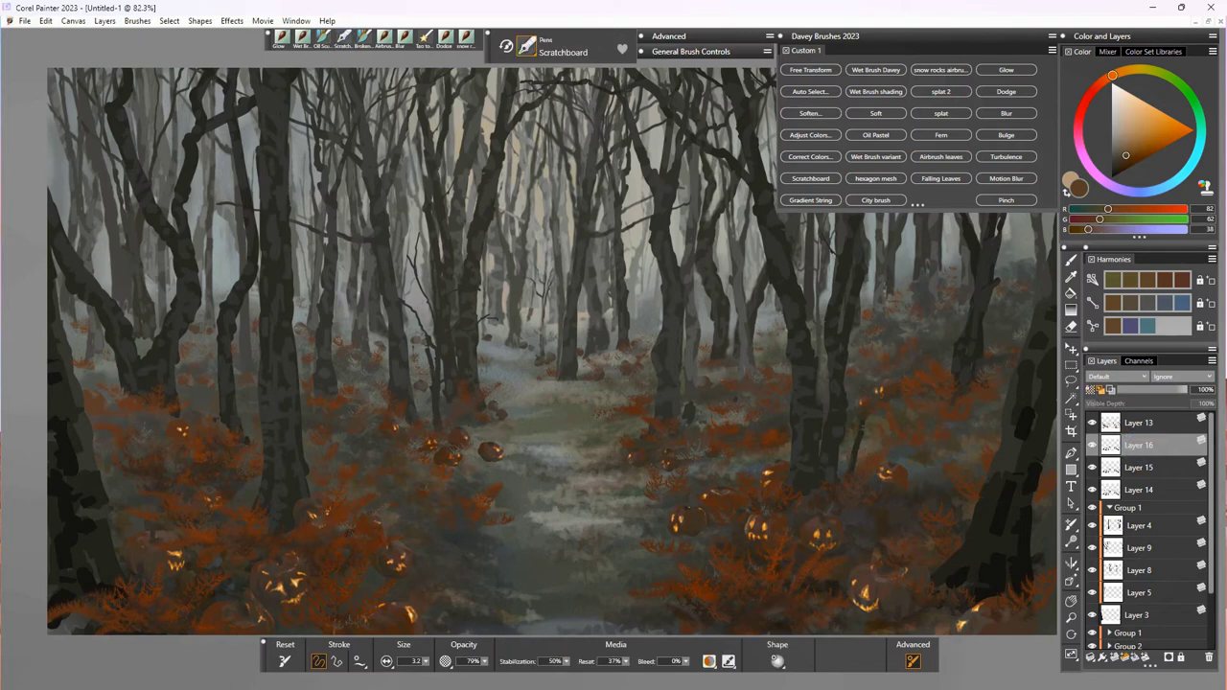
alt+click(554, 590)
drag(426, 662, 383, 677)
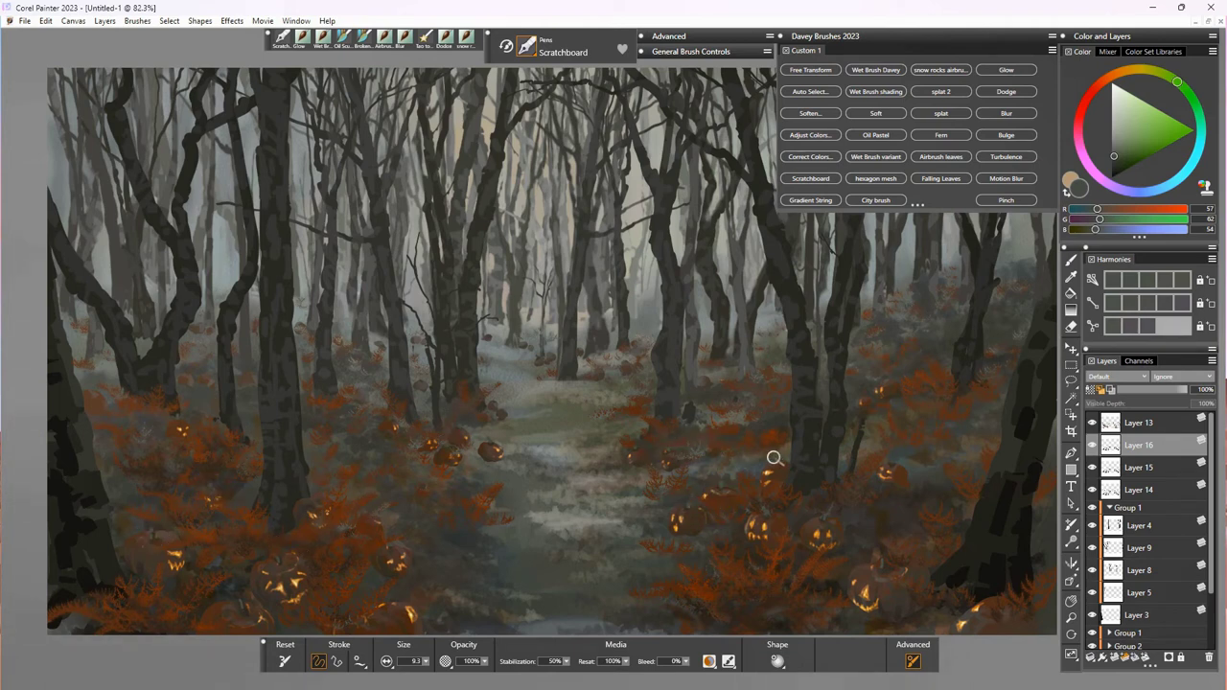
alt+click(722, 489)
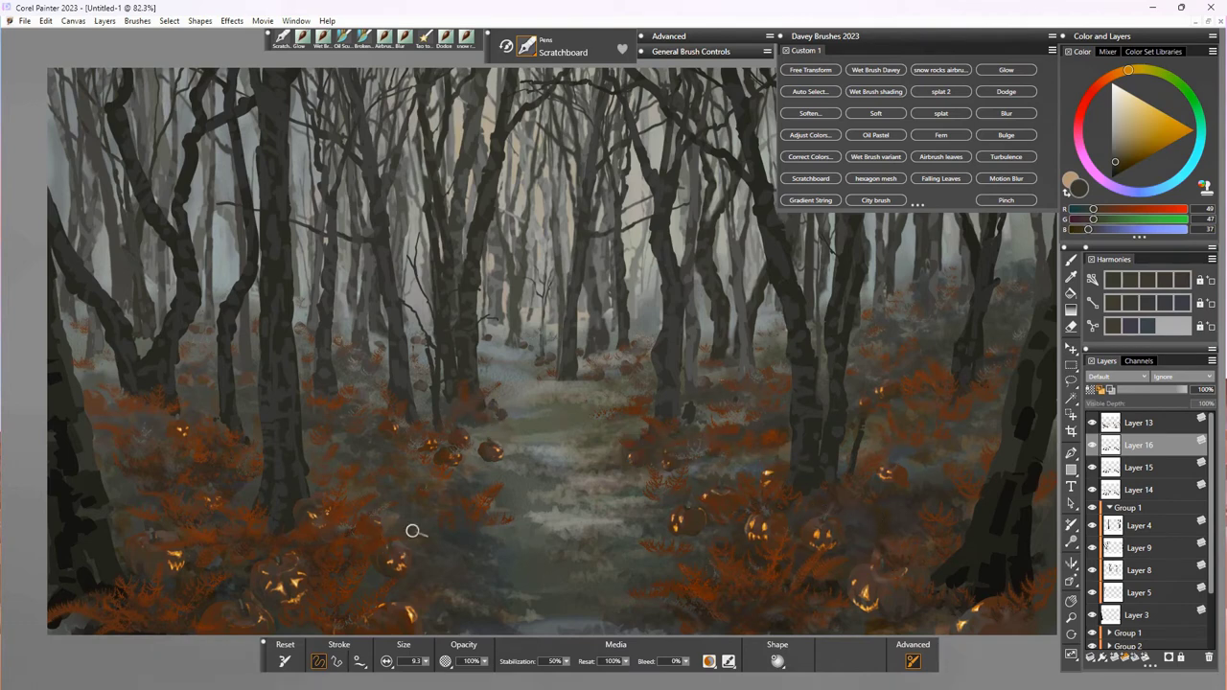
alt+click(361, 614)
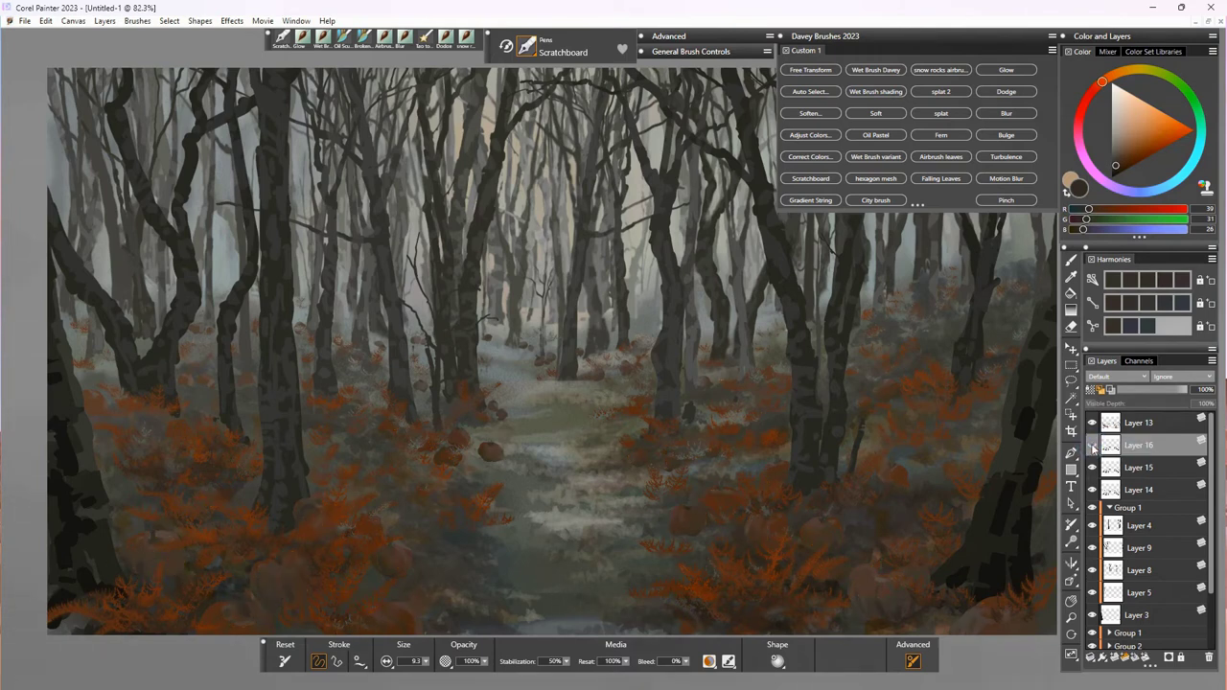
Step: Compare the pumpkin layers by hiding and showing Layers 14, 15 and 16 in turn
click(1138, 465)
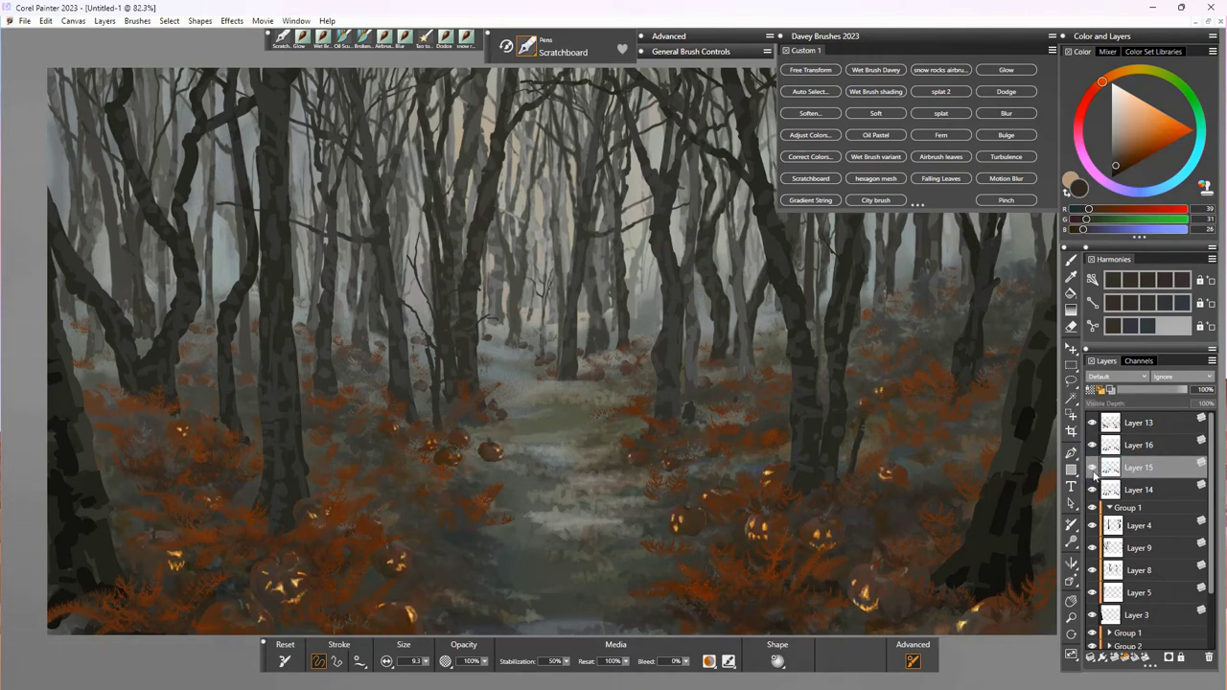
click(1093, 469)
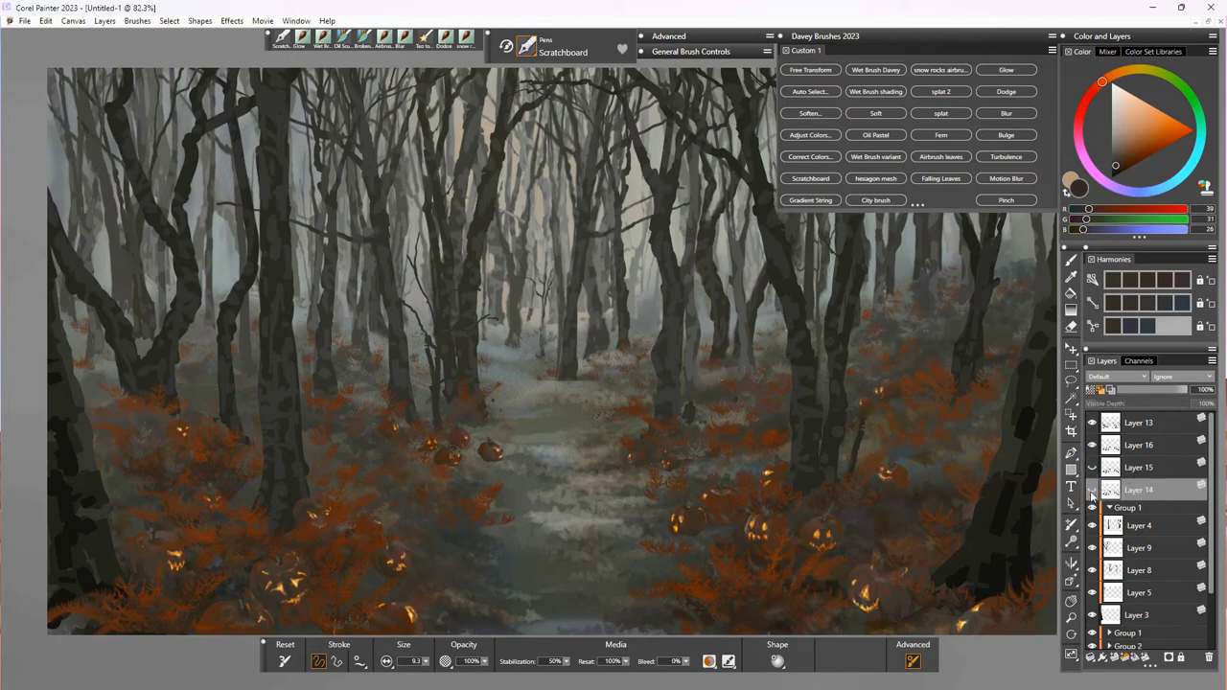
click(1092, 490)
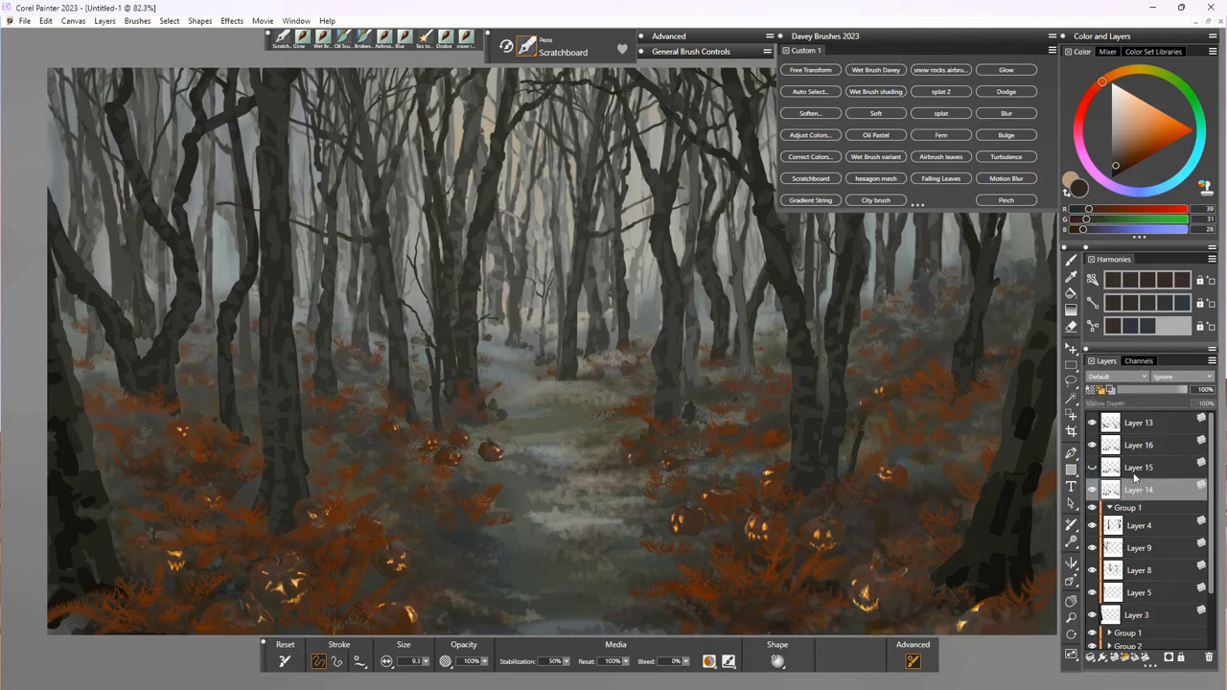
click(1134, 473)
click(1092, 490)
click(1092, 469)
click(1093, 491)
click(1094, 445)
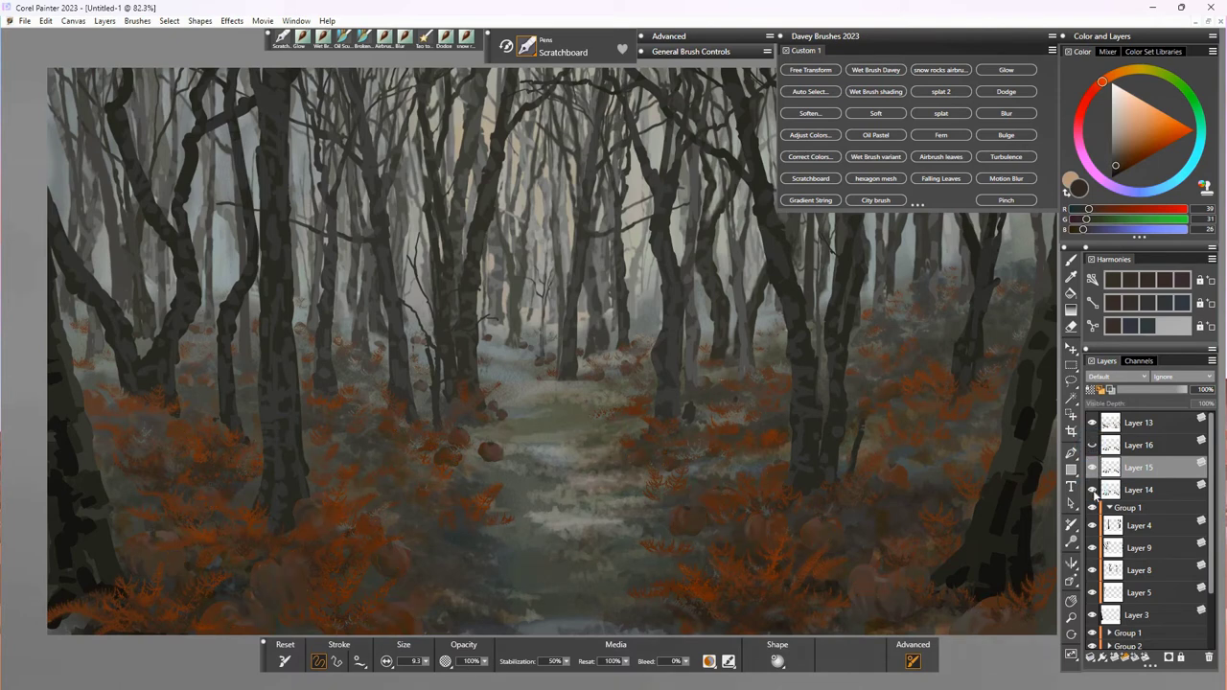
click(1092, 469)
click(1093, 491)
click(1093, 491)
click(1092, 469)
click(1092, 446)
Step: Paste another pumpkin copy directly above Layer 14 and undo the last stray brush change
click(1133, 472)
click(1139, 447)
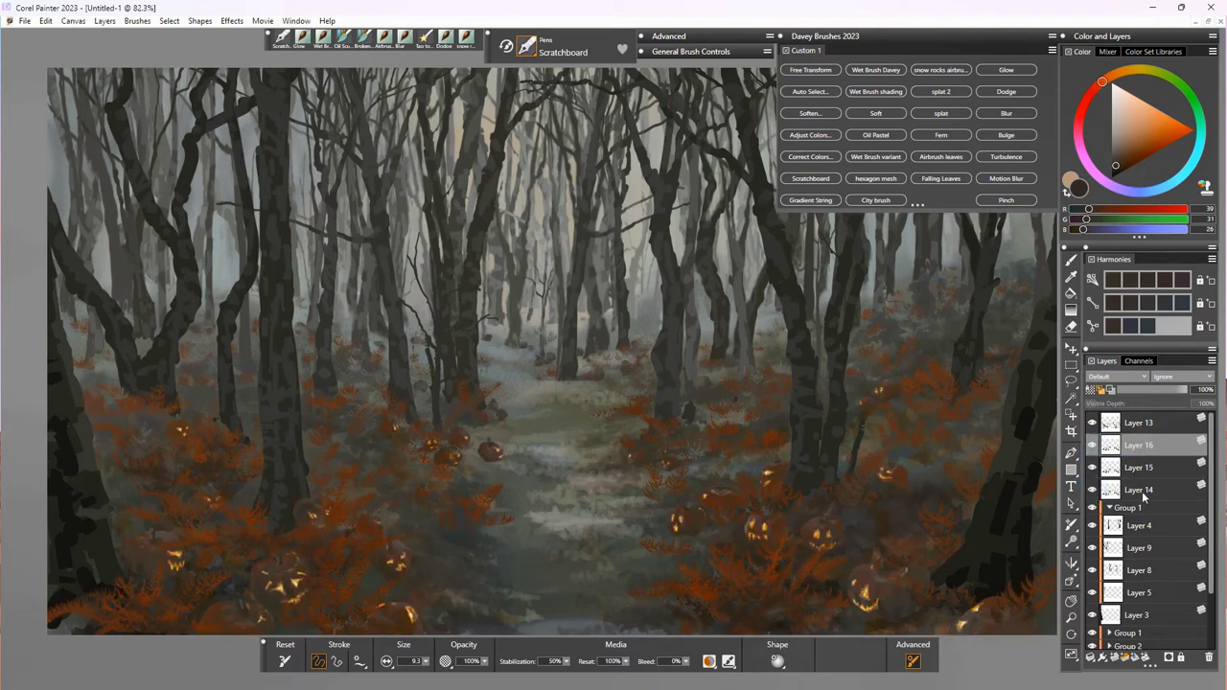
click(1141, 492)
key(ctrl+v)
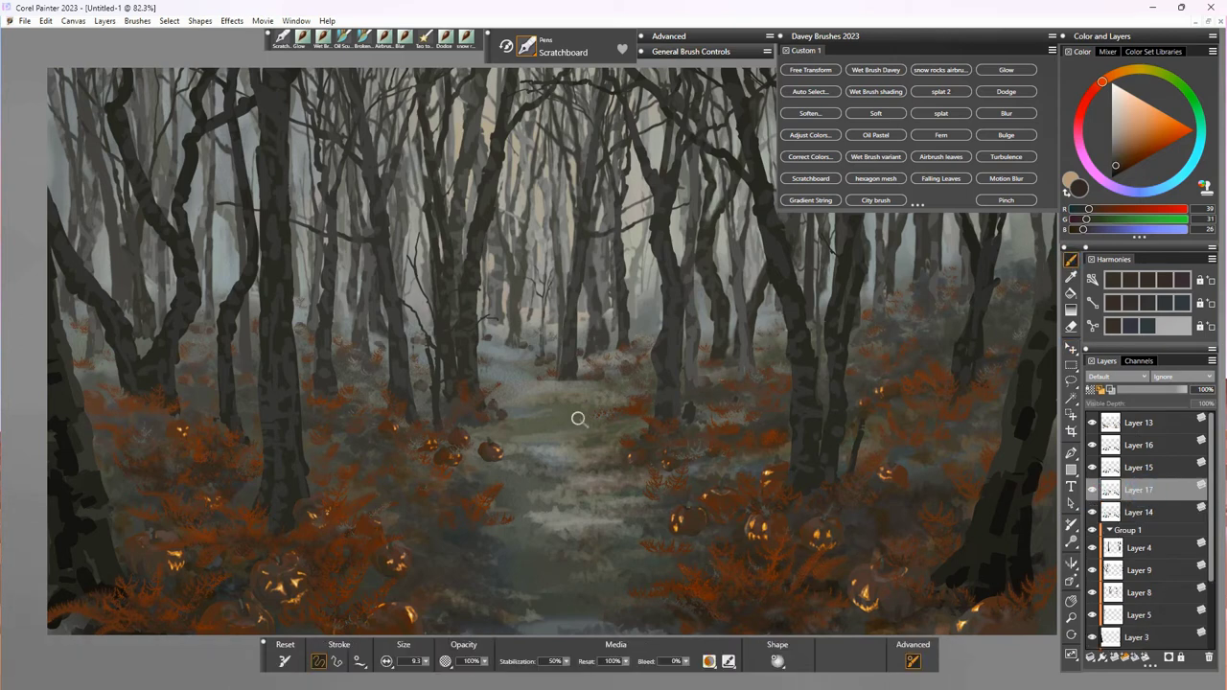
key(ctrl+z)
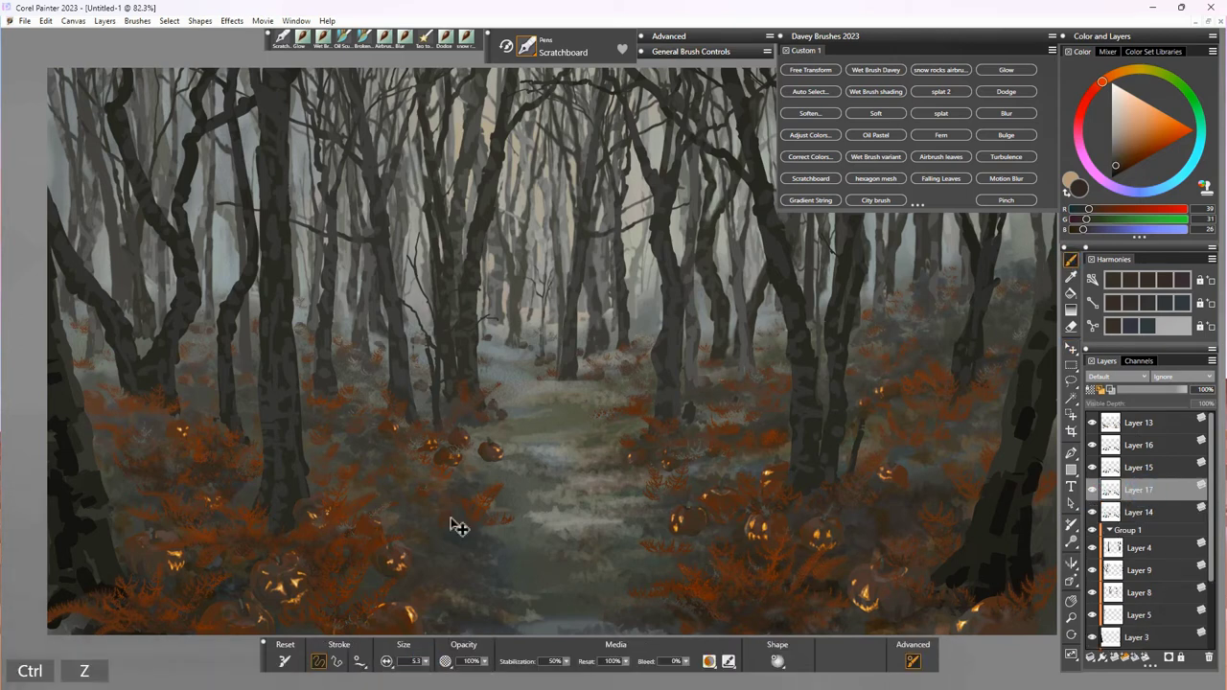
Step: Preserve the pasted layer's transparency and dab tiny lights on the distant left pumpkins with the Glow brush at size 1.9
click(304, 39)
click(1090, 390)
drag(426, 664, 420, 673)
click(426, 385)
click(428, 387)
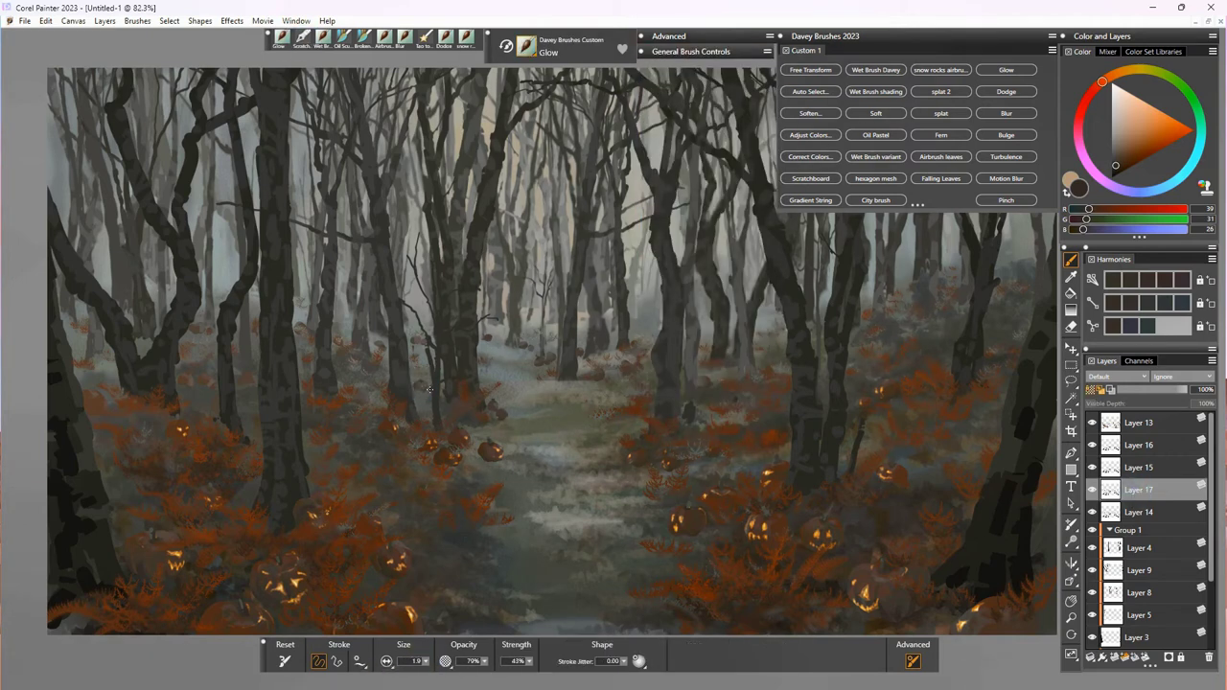
Step: Paint glowing faces on the distant pumpkins on both sides of the path with a dark orange-brown, RGB 48, 26, 14
click(1123, 166)
drag(190, 381, 259, 382)
click(104, 402)
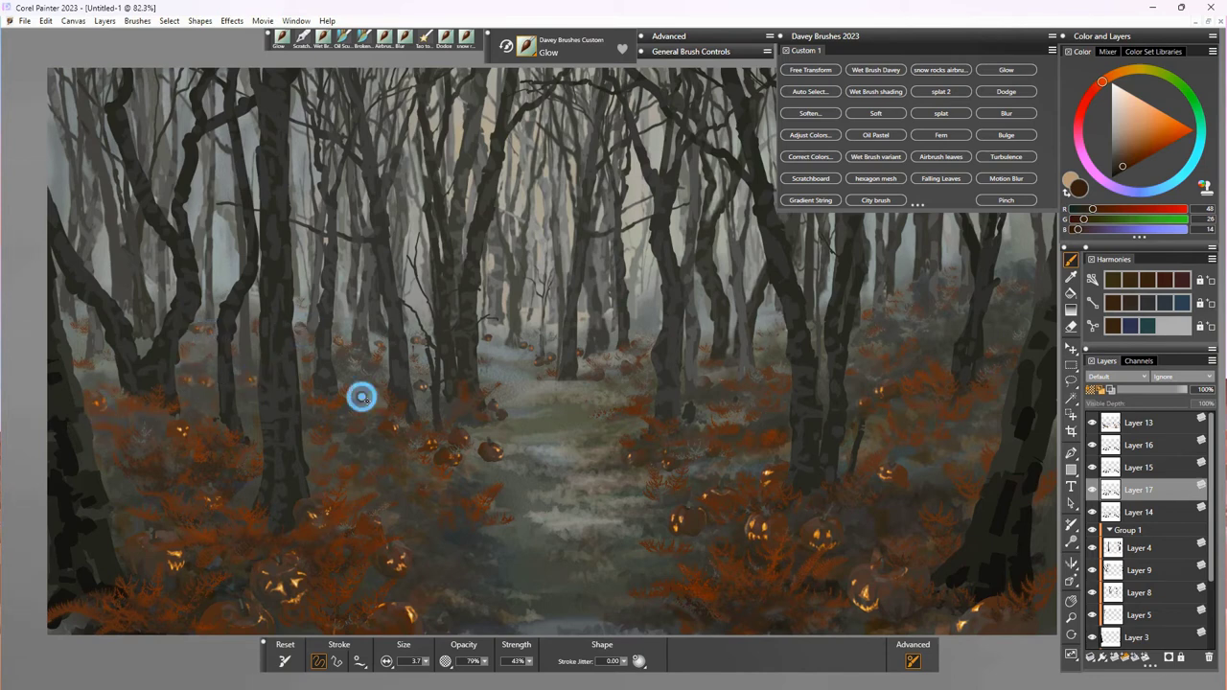
drag(362, 397, 366, 403)
click(699, 384)
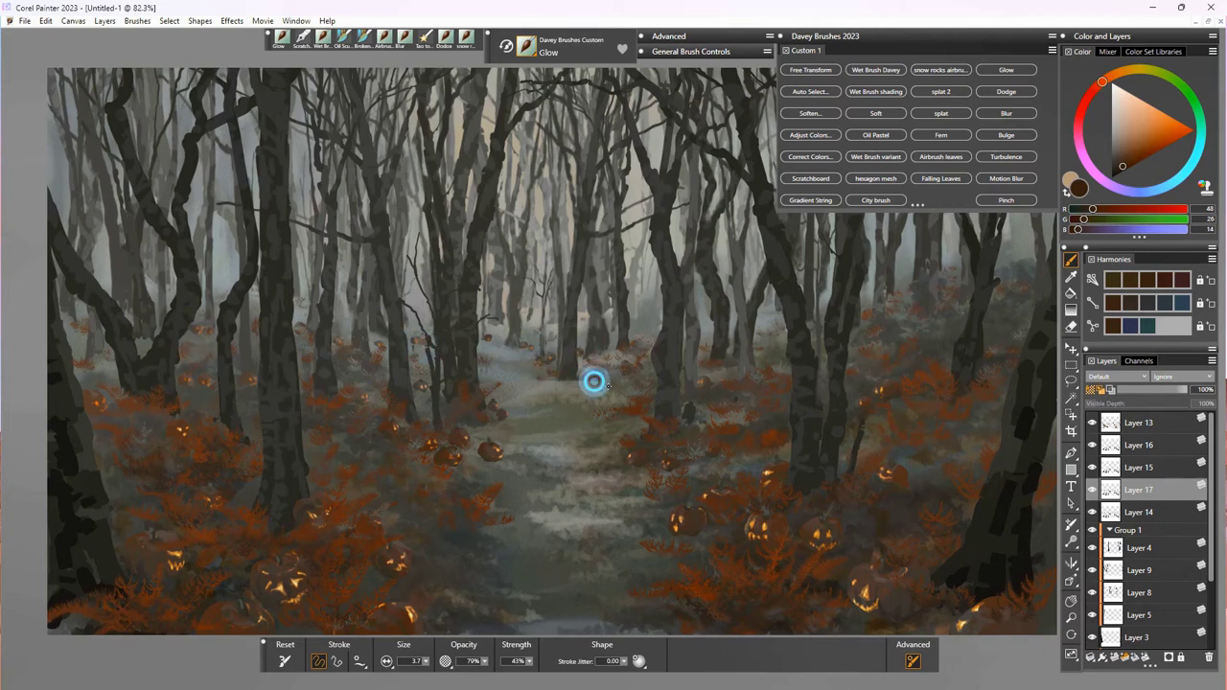
Step: Select Layer 7 and tone the forest path with Wet Brush Davey in pale warm greys, RGB 163, 154, 149 and 200, 187, 180
key(F10)
drag(1212, 522, 1212, 606)
click(1134, 595)
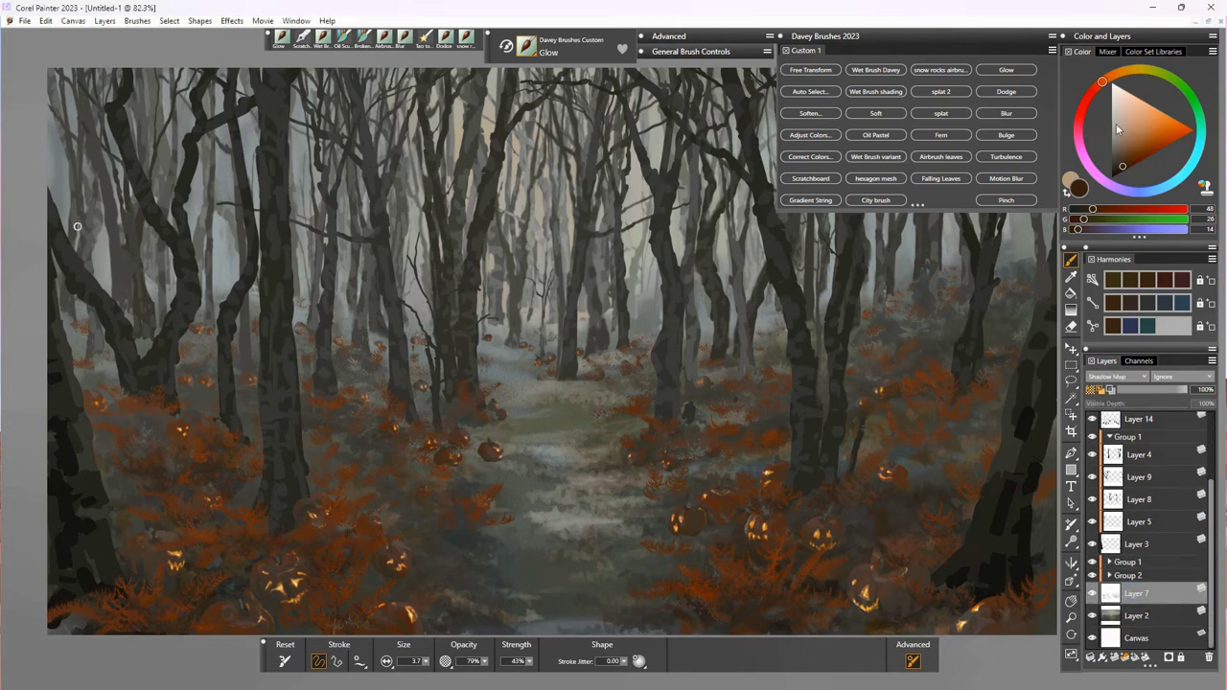
click(1117, 120)
click(322, 38)
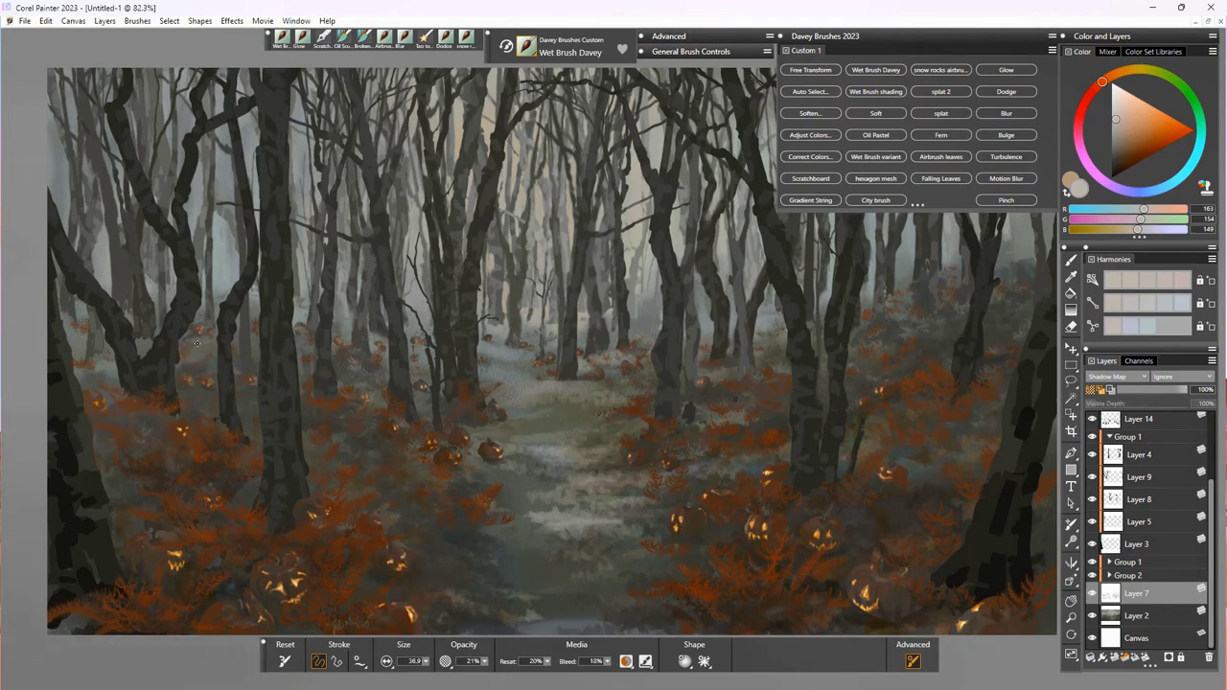
click(1114, 110)
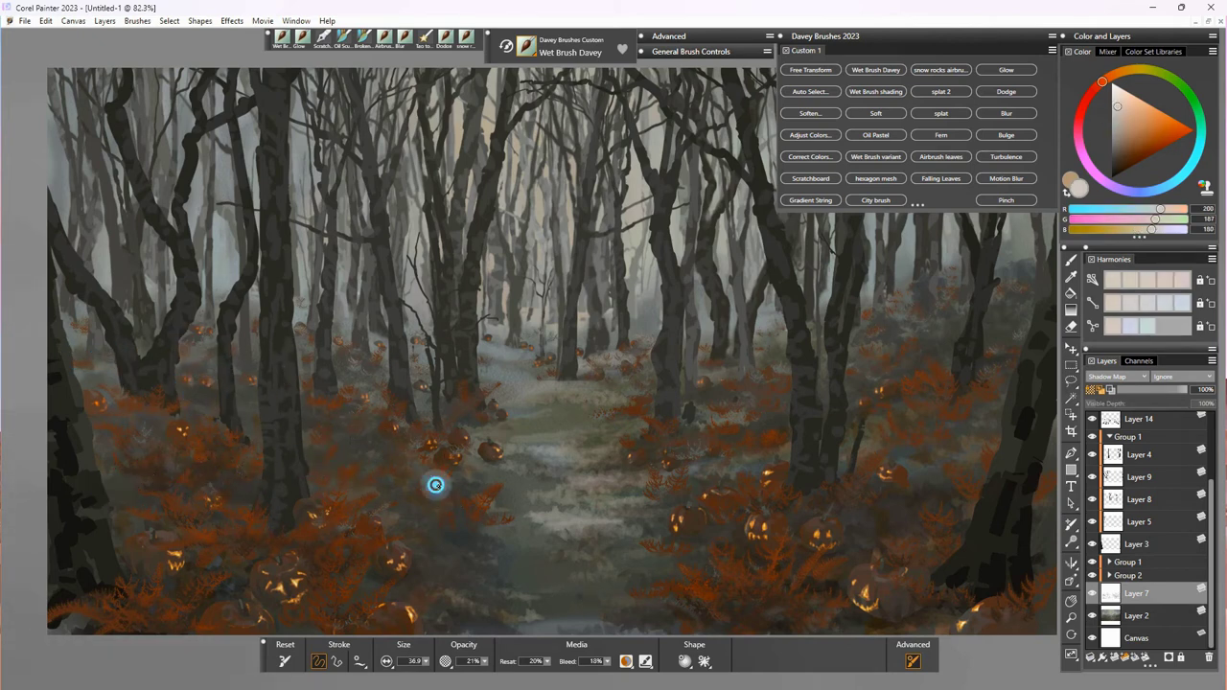
mouse_move(623, 496)
mouse_down()
mouse_move(555, 497)
mouse_move(645, 539)
mouse_move(596, 579)
mouse_move(633, 613)
mouse_up()
Step: Rework the path on Layer 7 with lighter tones, shifting from off-white RGB 228, 223, 220 to a pale yellowish grey
click(1114, 94)
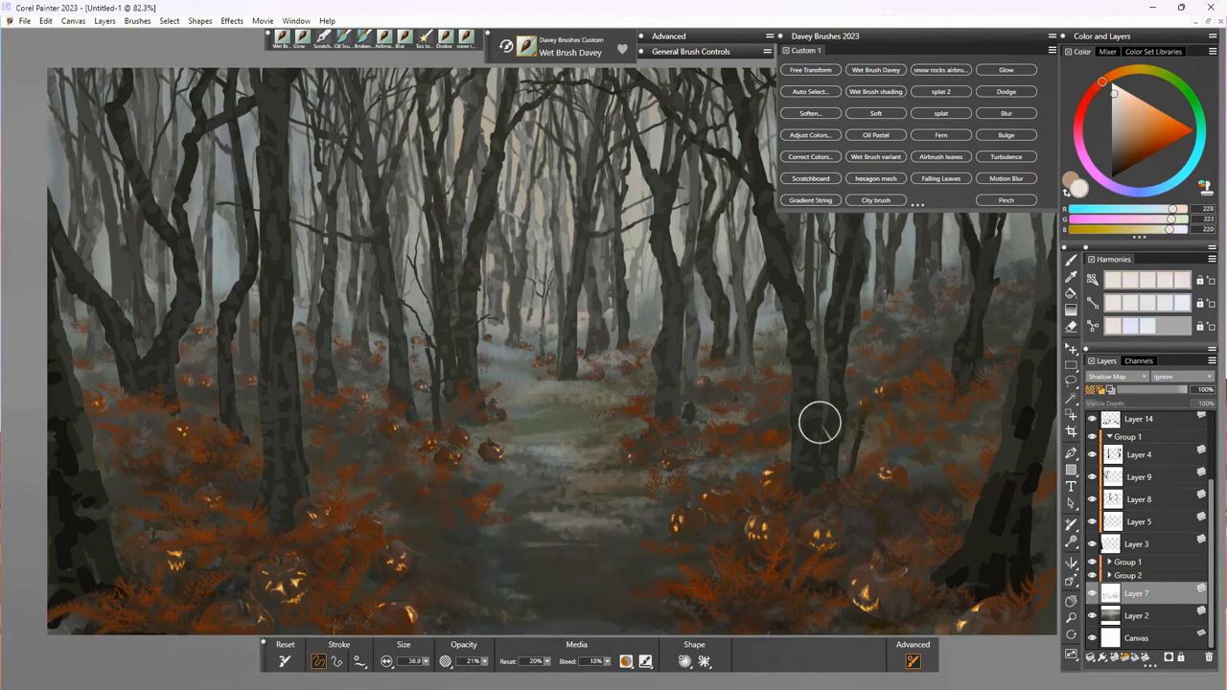
click(1139, 70)
mouse_move(576, 548)
mouse_down()
mouse_move(501, 452)
mouse_move(575, 430)
mouse_move(557, 530)
mouse_up()
alt+click(566, 383)
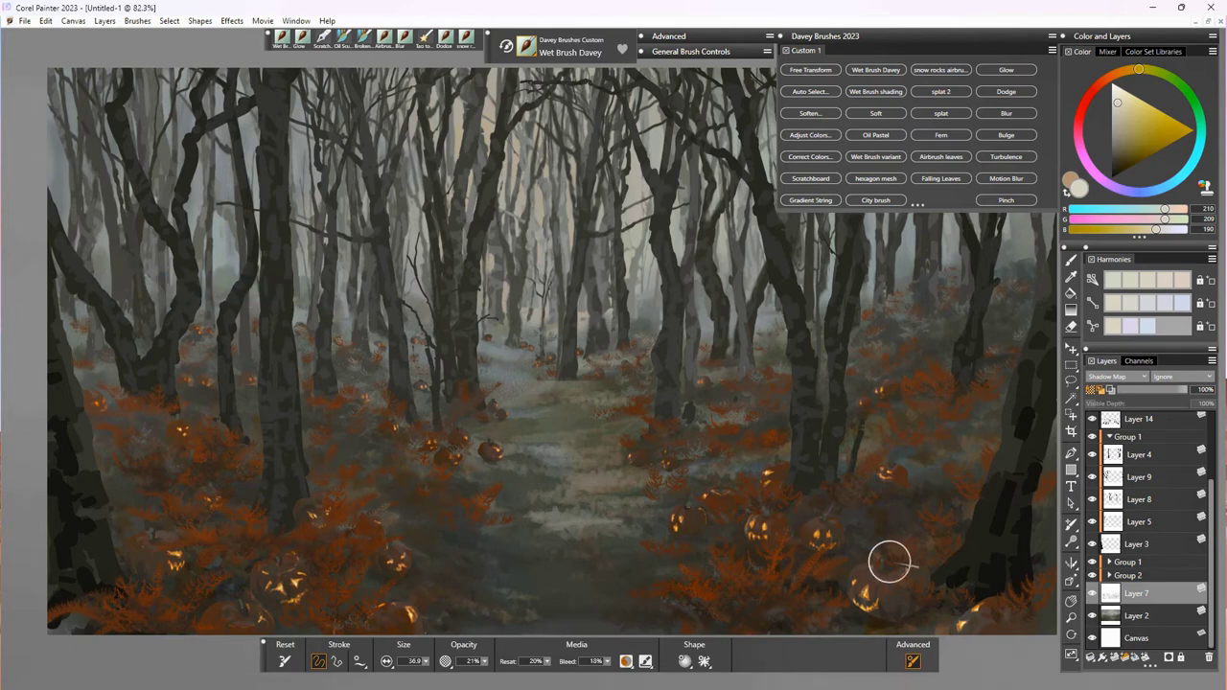
Step: Texture the foreground trunks at both edges on Layer 3 with the snow rocks airbrush in near-black, RGB 22, 21, 16
double_click(863, 37)
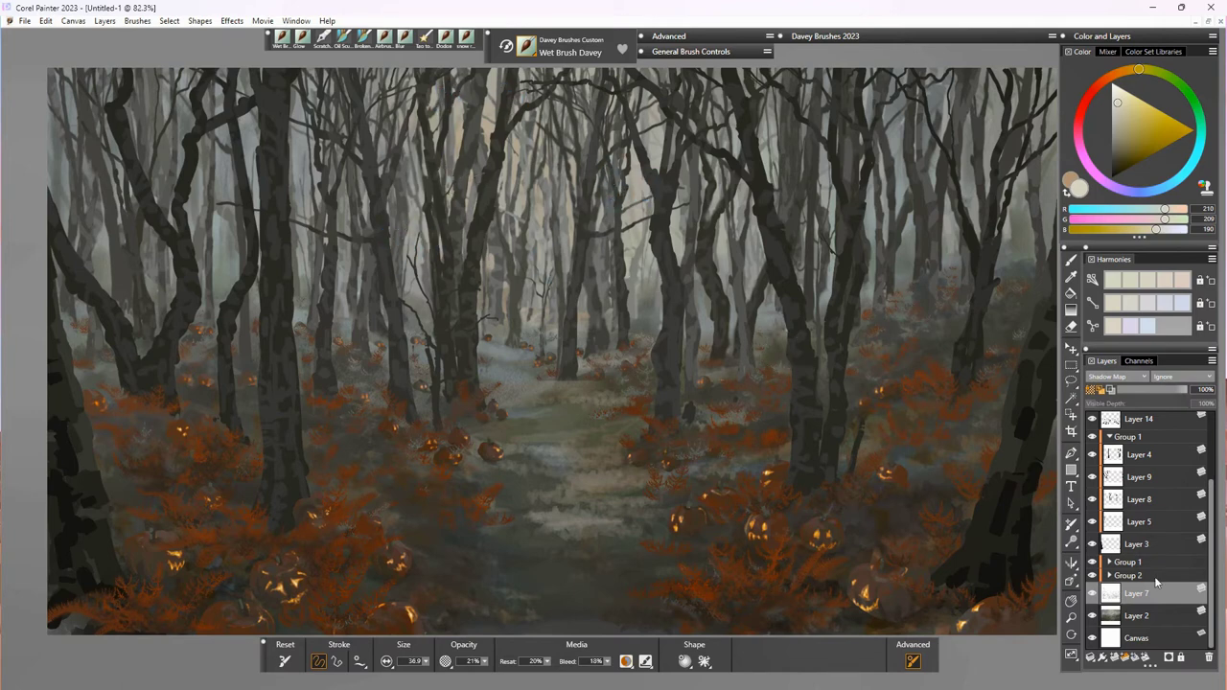
click(1151, 544)
scroll(1151, 548, up, 1)
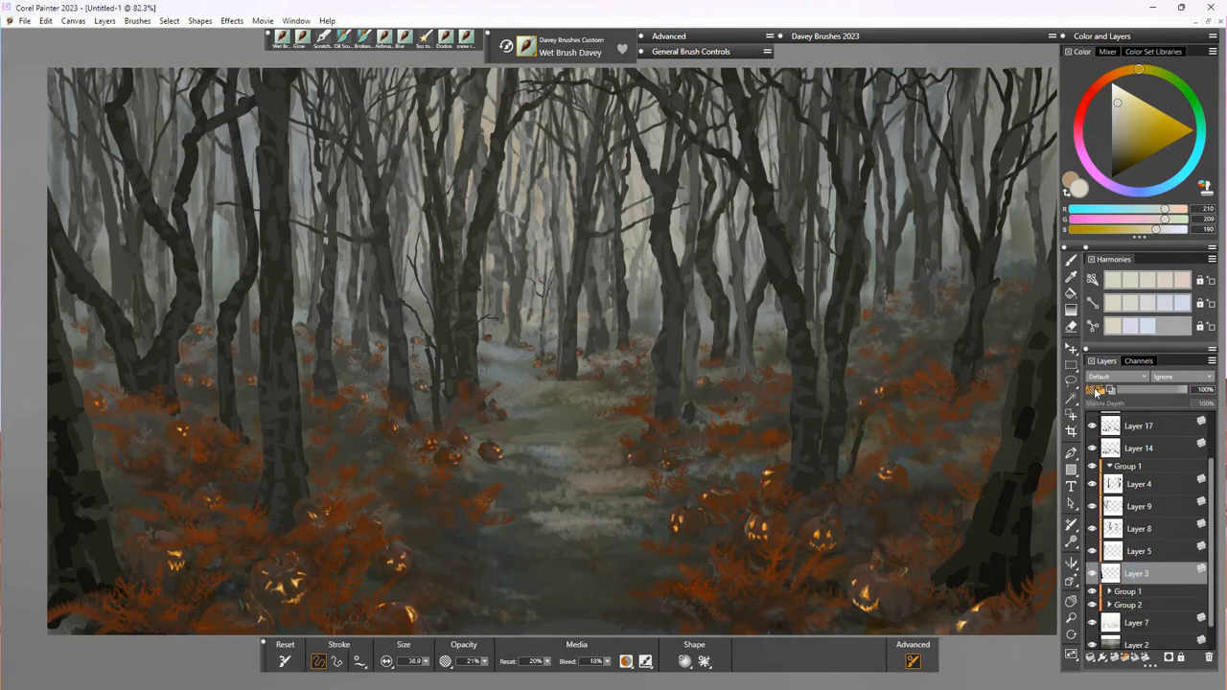
click(877, 35)
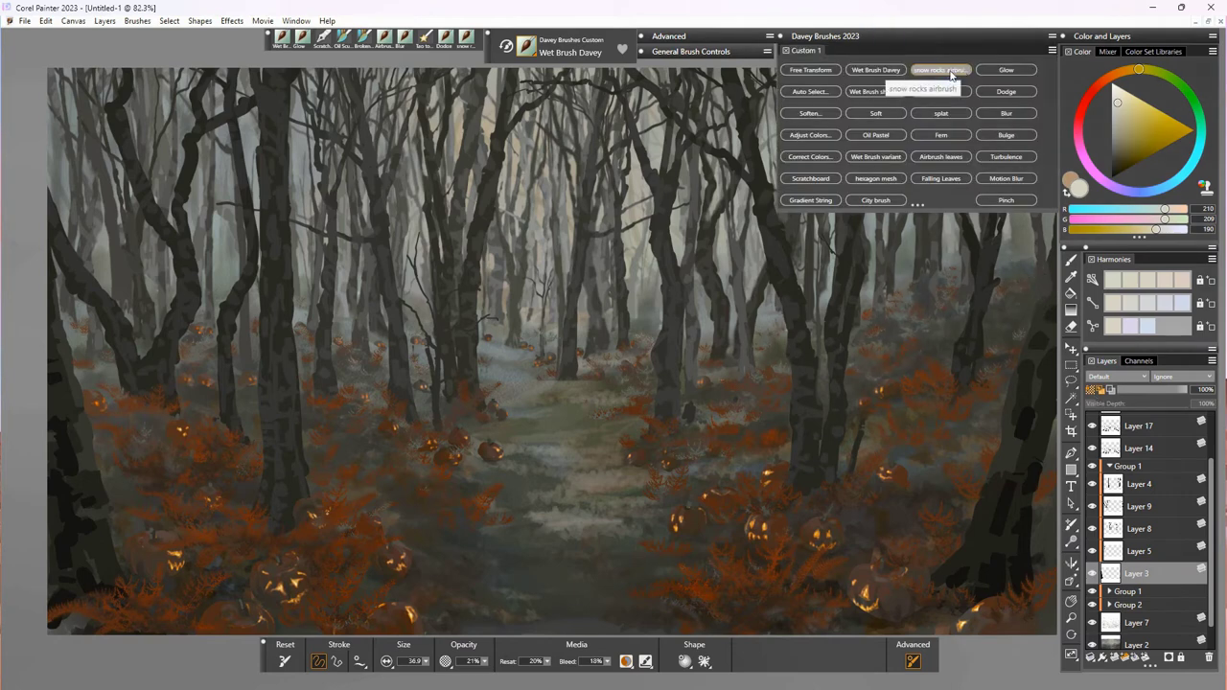
click(942, 70)
click(484, 664)
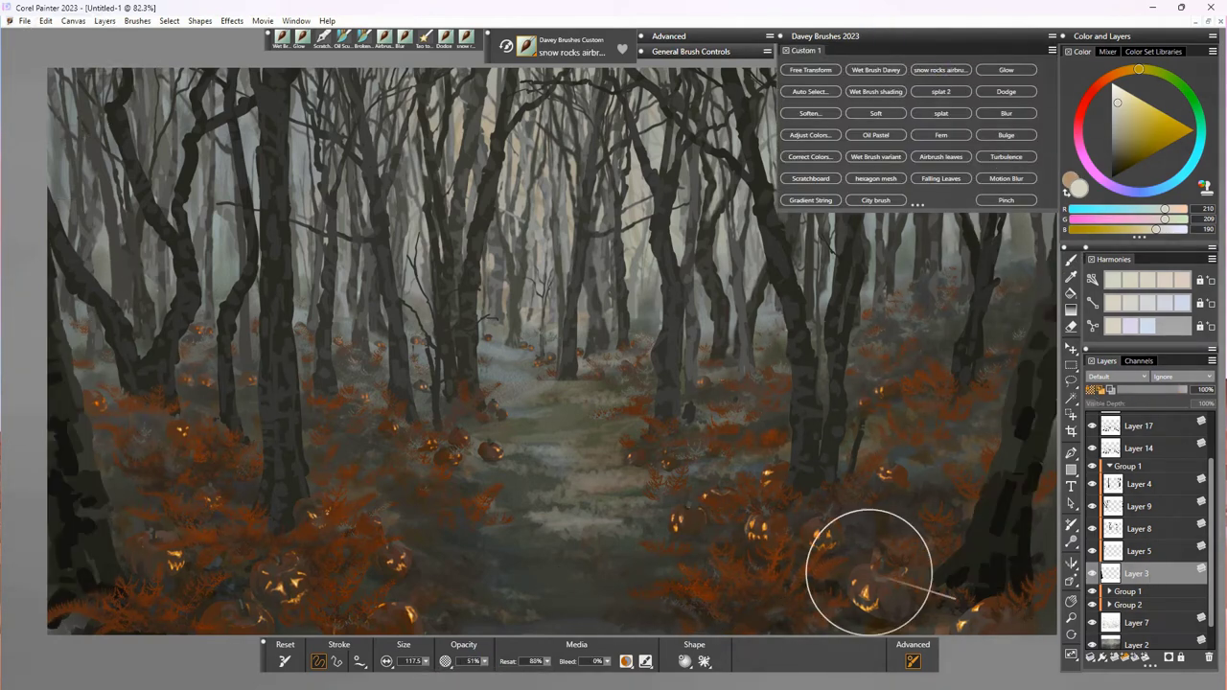
alt+click(997, 546)
drag(1041, 406, 1029, 446)
click(69, 438)
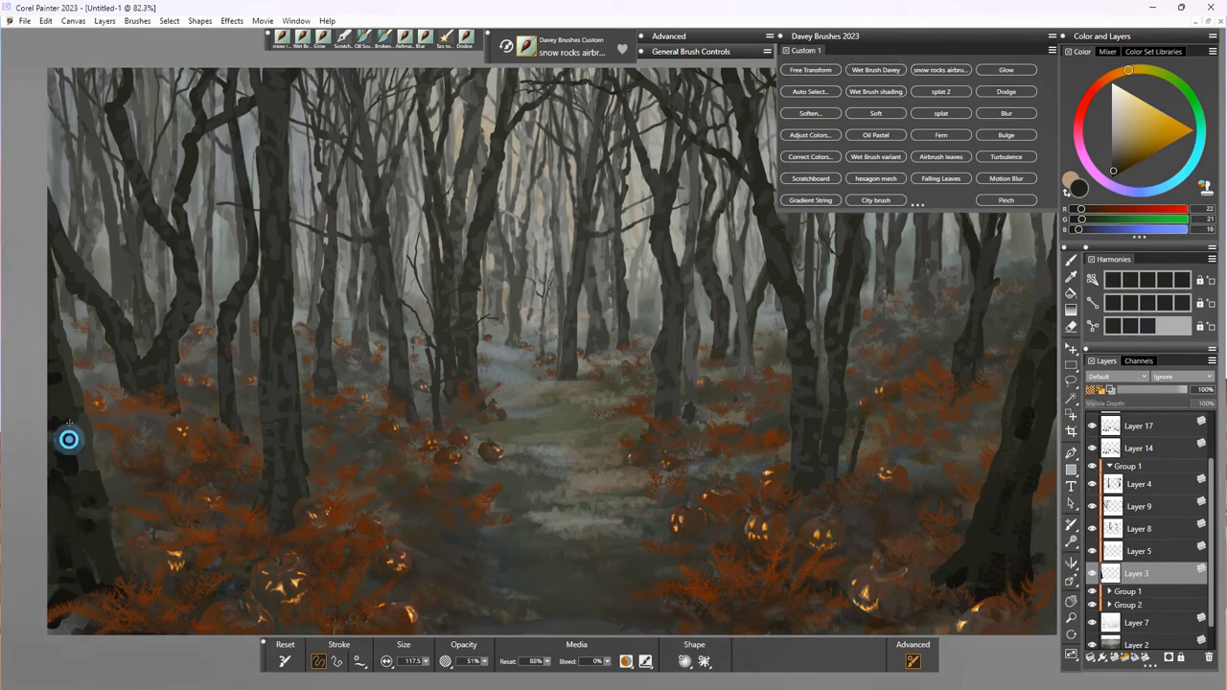
mouse_move(86, 391)
mouse_down()
mouse_move(109, 463)
mouse_move(119, 546)
mouse_up()
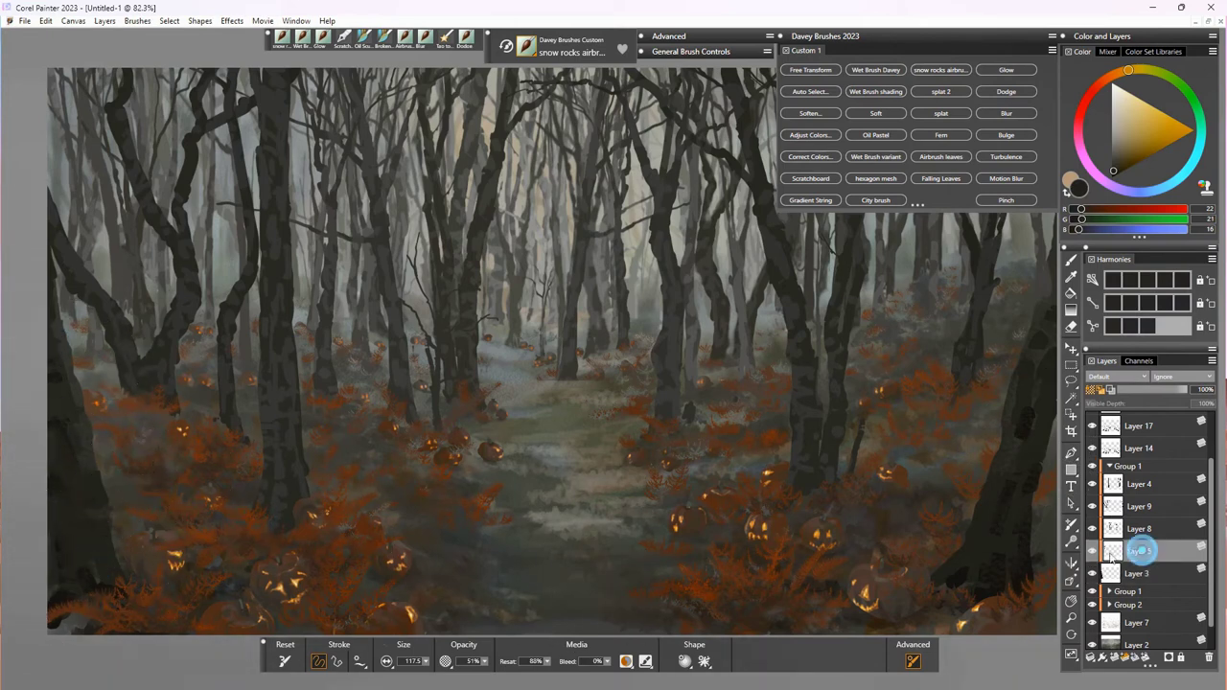
Step: Texture the large trunks on Layers 4 and 9 with the same airbrush in dark grey, RGB 36, 36, 32
click(1141, 487)
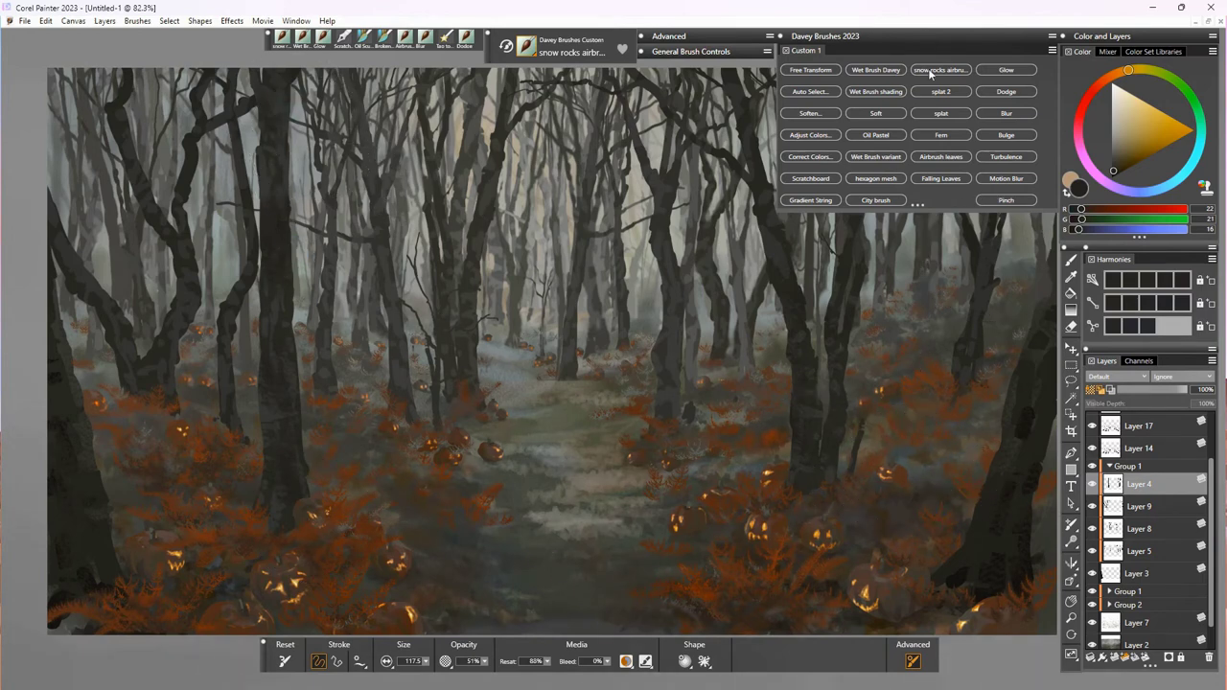
double_click(909, 37)
alt+click(274, 125)
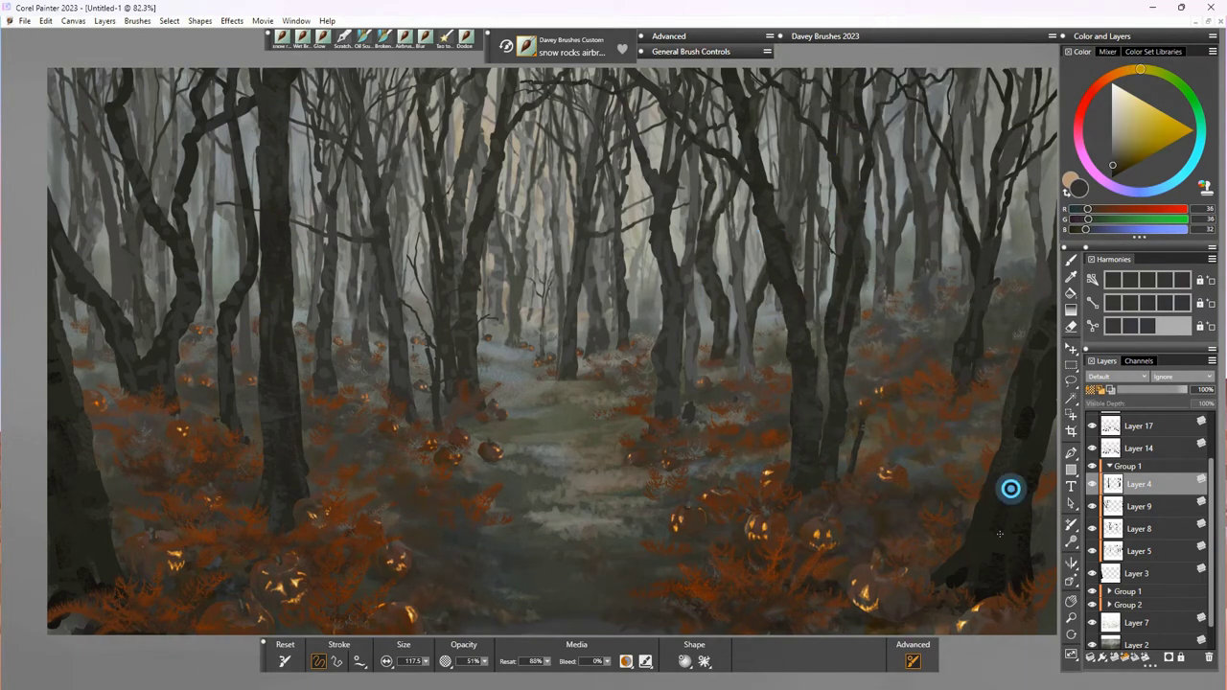
click(1142, 507)
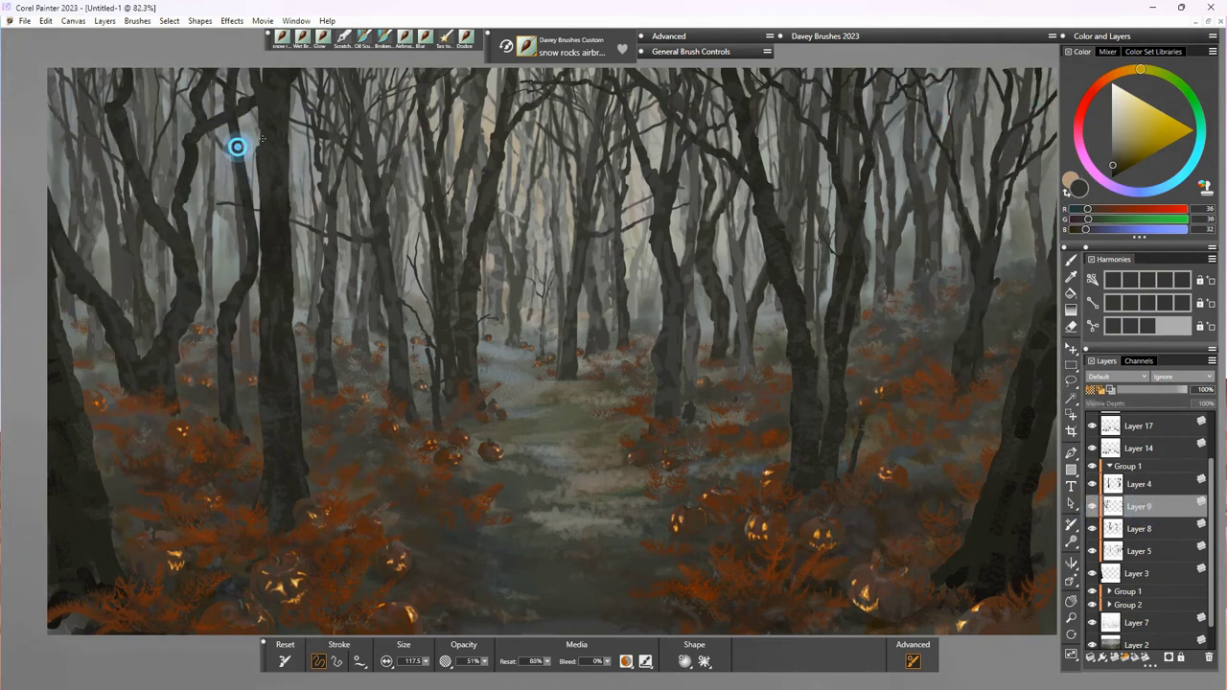
Step: Texture the mid-distance trunks on Layers 8 and 5, reducing the airbrush to size 76.4 and using sampled greys RGB 61, 61, 58 and 36, 36, 31
click(1094, 530)
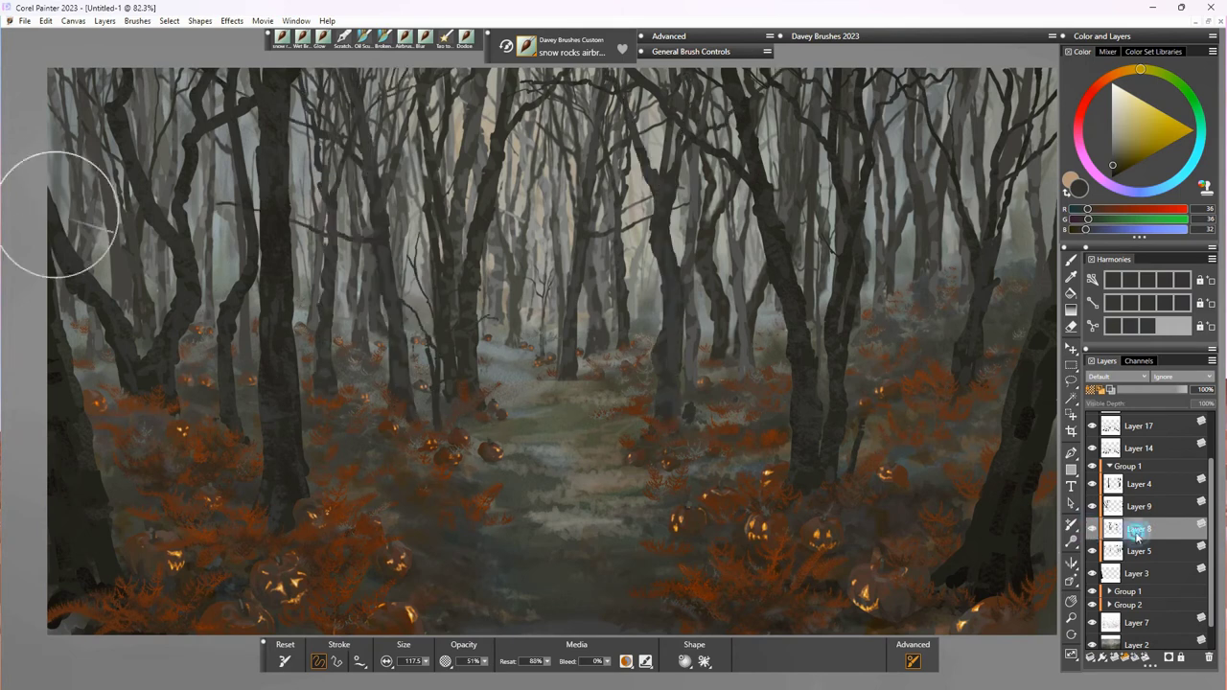
drag(658, 211, 660, 357)
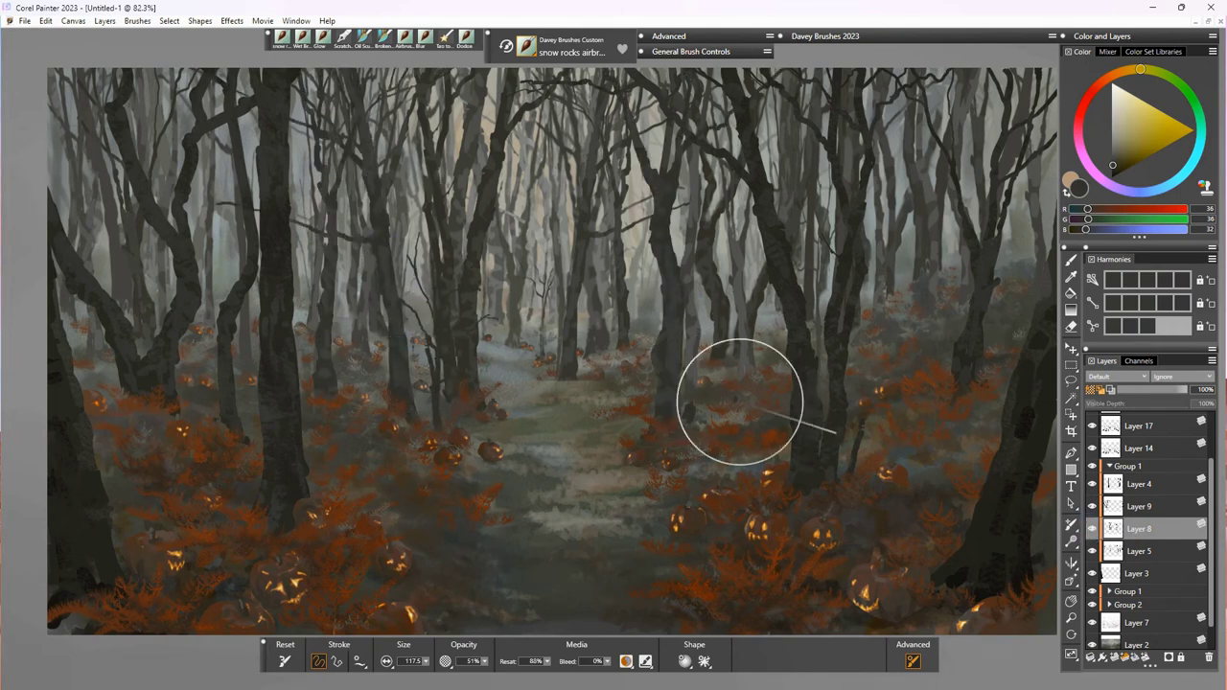
alt+click(719, 326)
key([)
key([)
drag(401, 219, 399, 352)
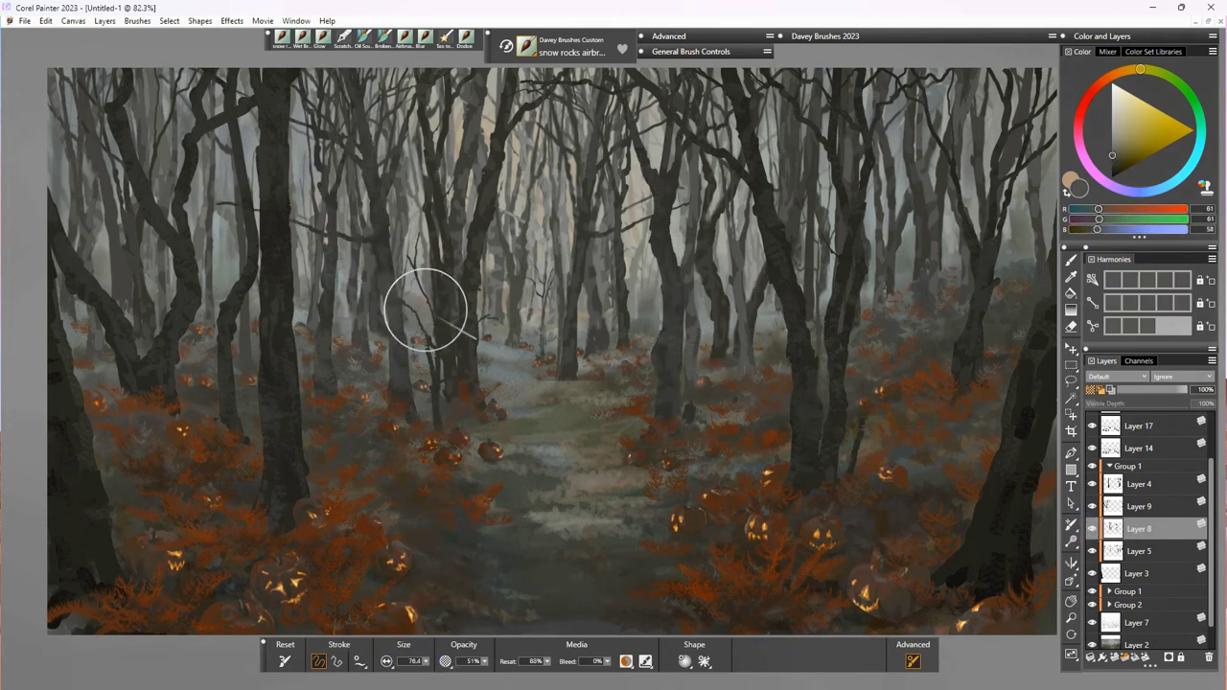
alt+click(324, 320)
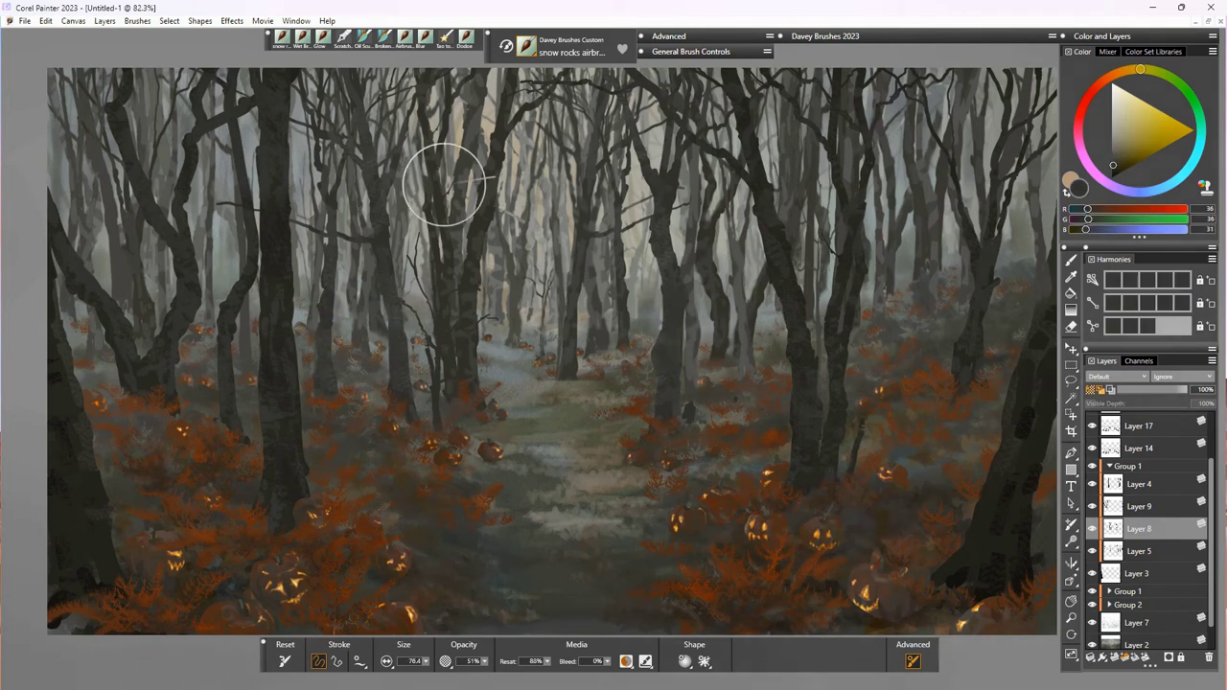
click(1130, 553)
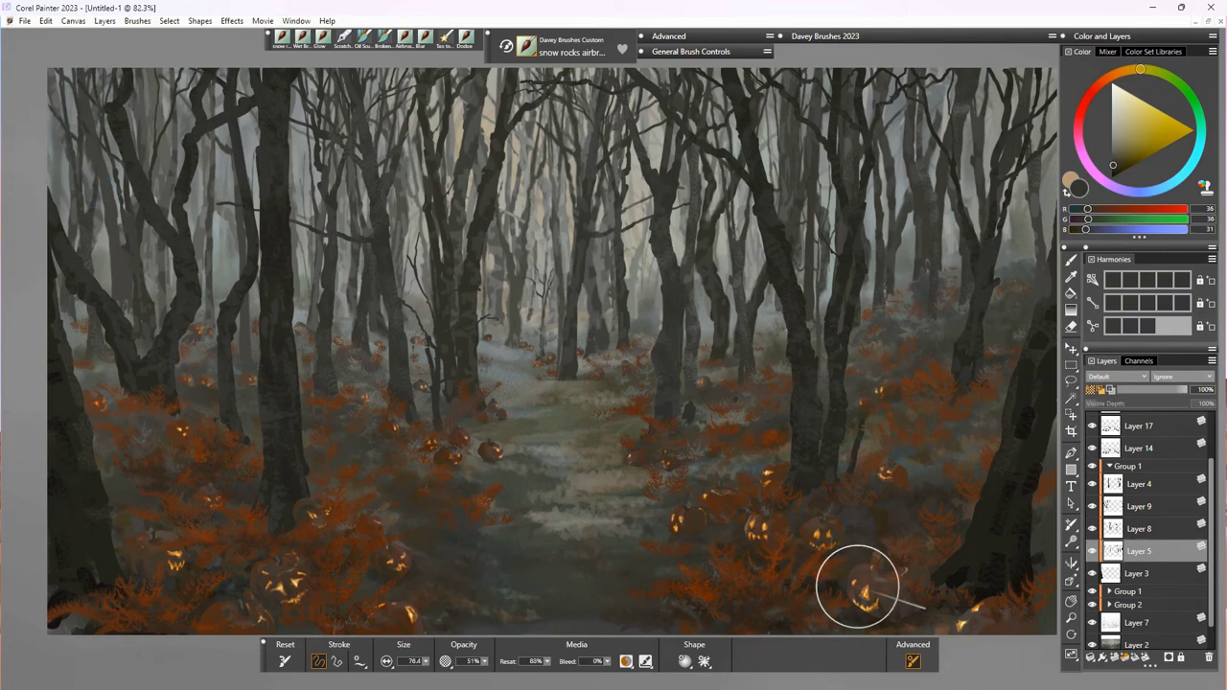
Step: Examine what Layers 13 and 16 contain by toggling their visibility off and on
scroll(1150, 558, up, 3)
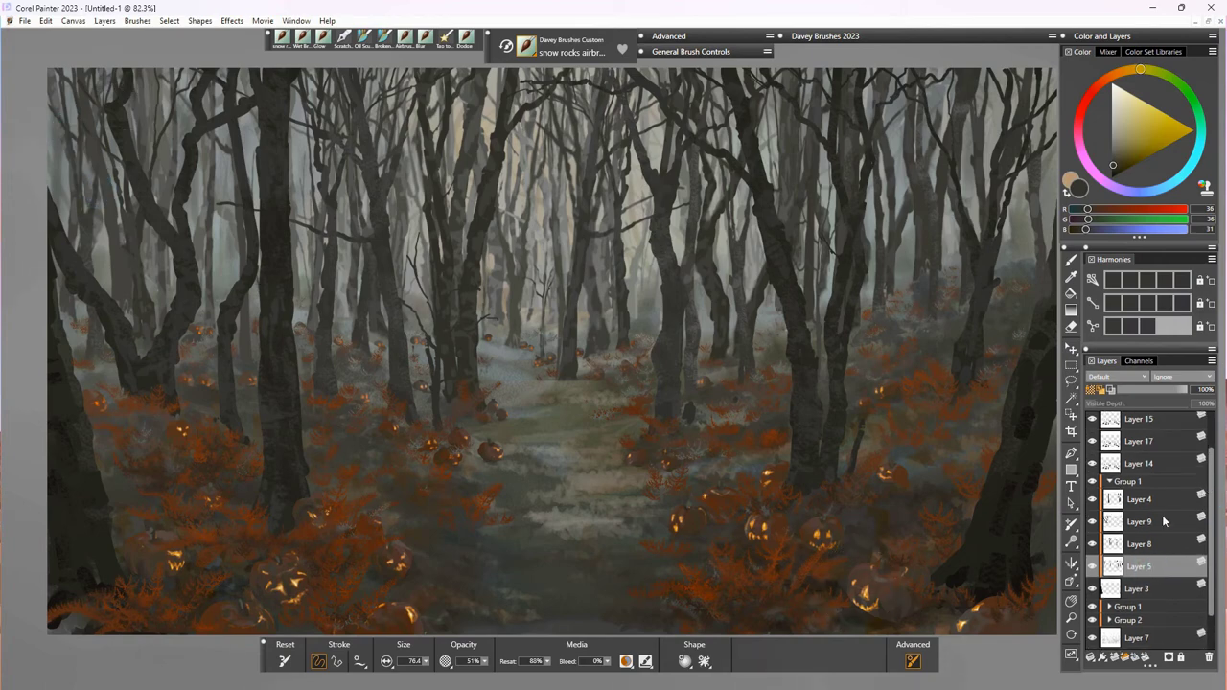
click(1091, 426)
click(1091, 426)
click(1140, 425)
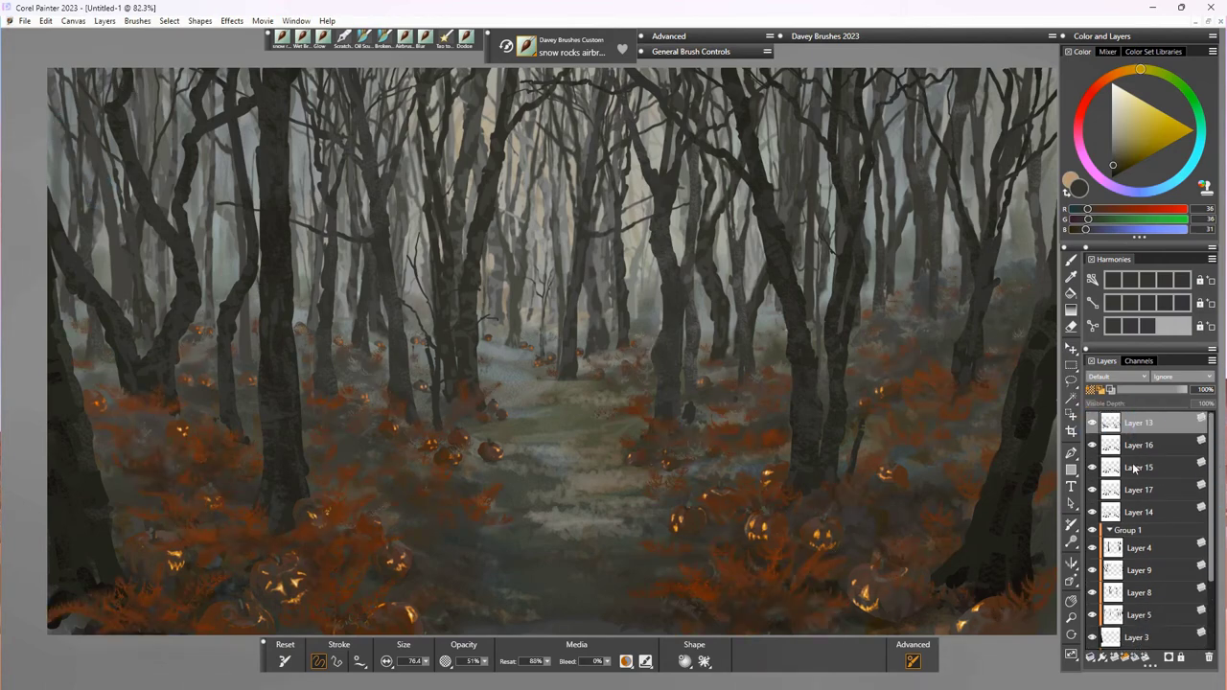
click(1091, 426)
click(1091, 425)
click(1142, 445)
click(1092, 446)
click(1091, 446)
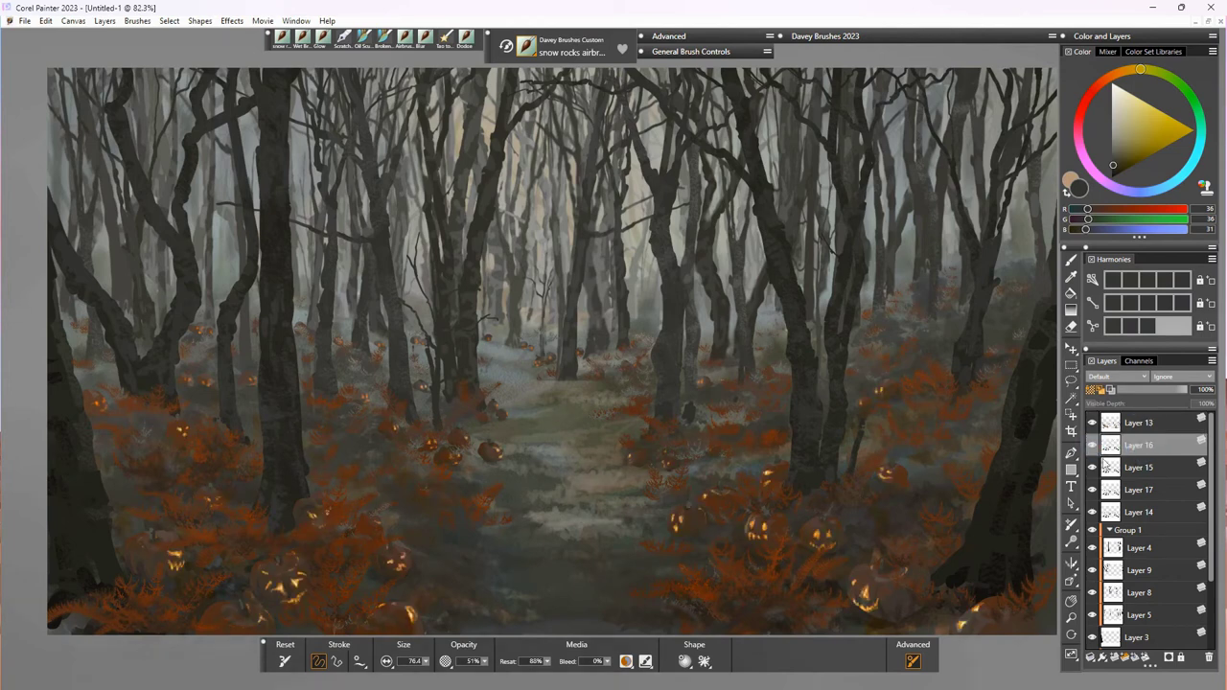
scroll(1211, 495, down, 1)
scroll(1151, 441, up, 1)
Step: Paint grey-green mist among the distant trees on Layer 13 with Wet Brush Davey at 21% opacity, RGB 81, 90, 88
click(1141, 427)
click(1151, 425)
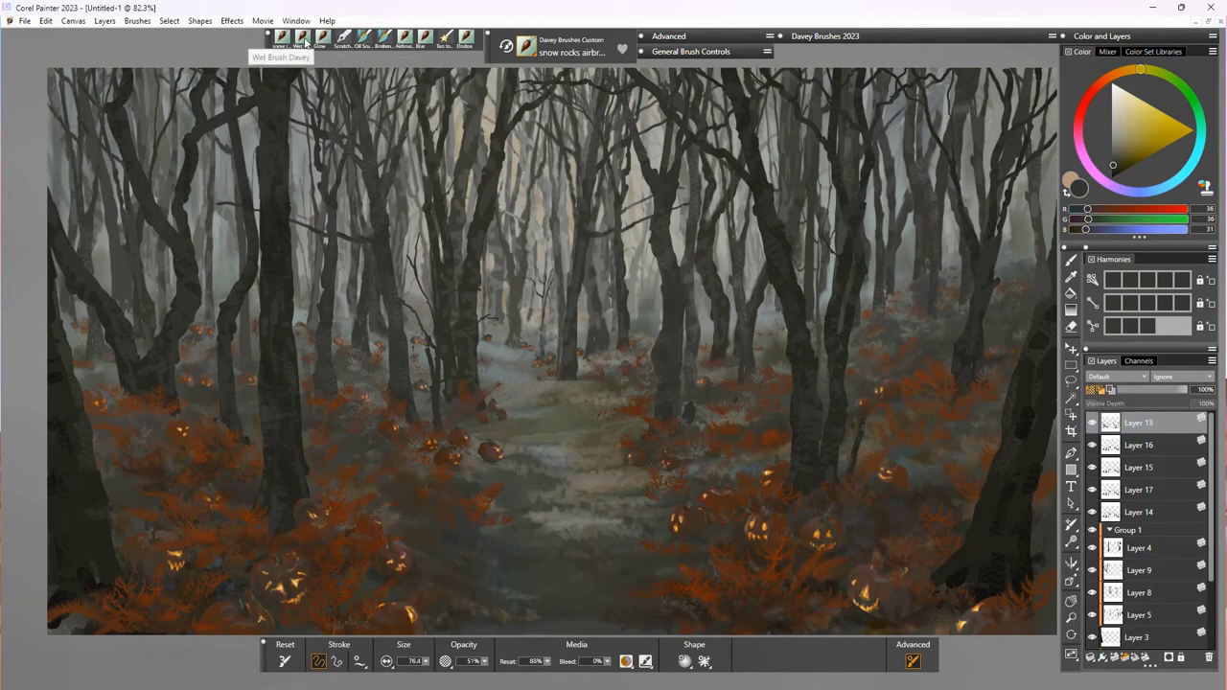
click(302, 39)
alt+click(488, 348)
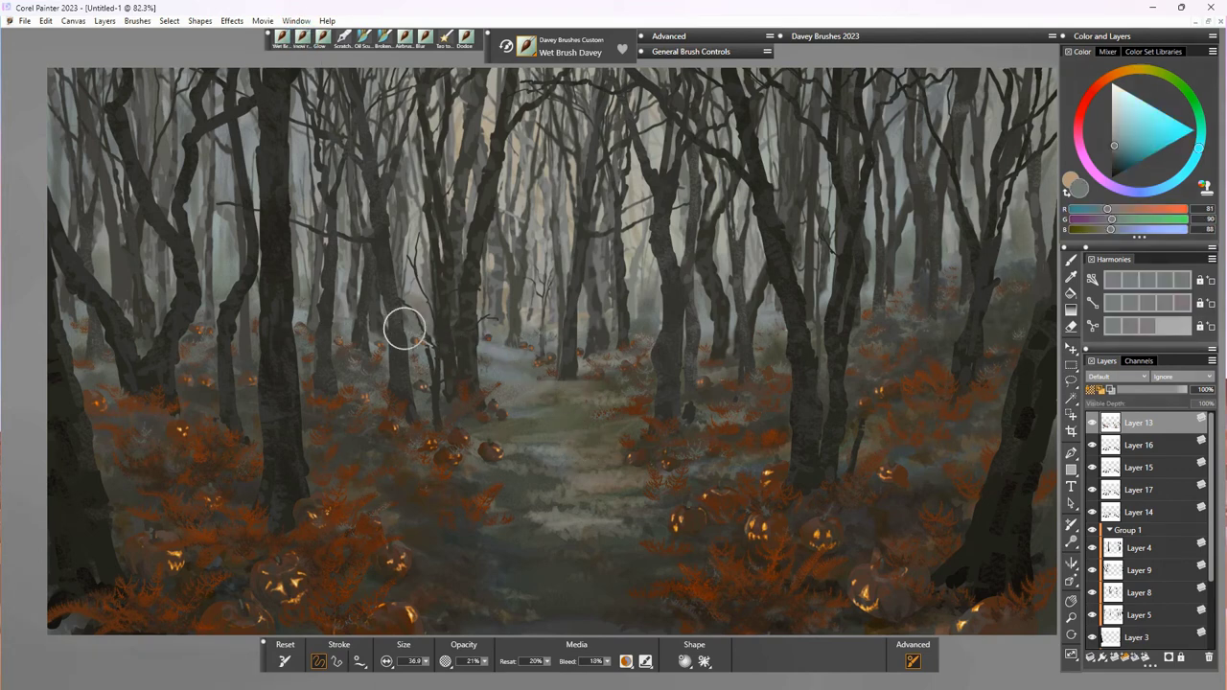
mouse_move(489, 317)
mouse_down()
mouse_move(622, 344)
mouse_move(734, 302)
mouse_up()
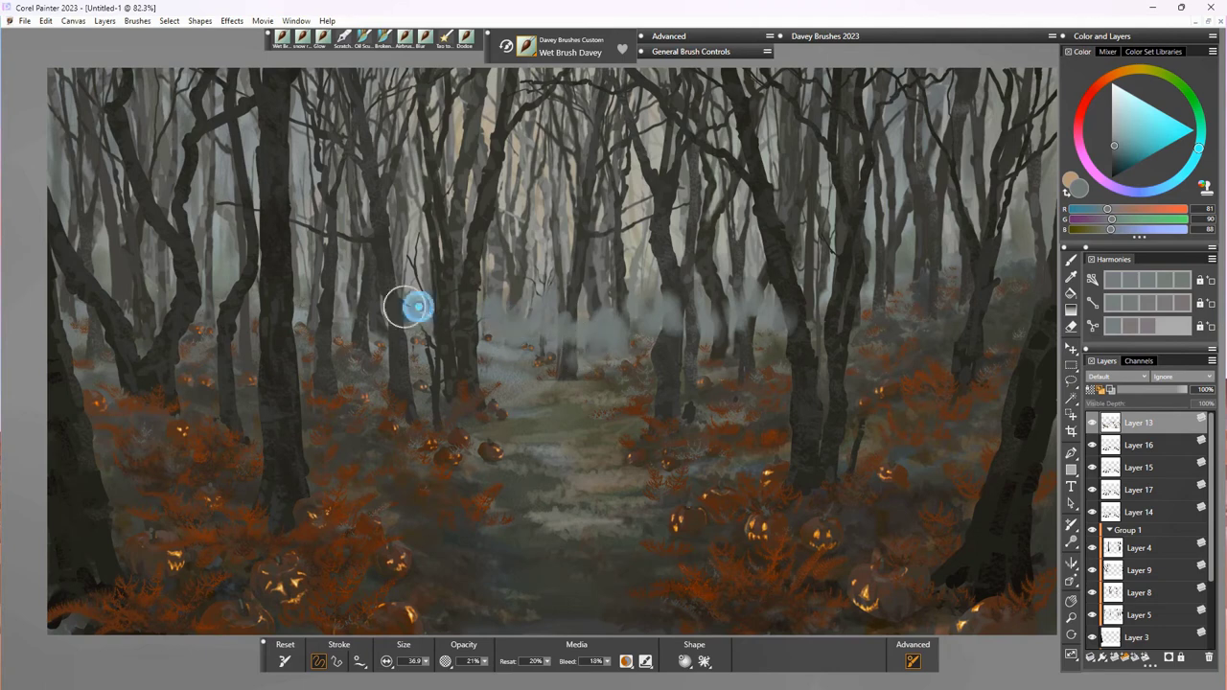
mouse_move(418, 307)
mouse_down()
mouse_move(312, 269)
mouse_move(309, 301)
mouse_move(227, 308)
mouse_move(183, 269)
mouse_move(130, 316)
mouse_move(81, 320)
mouse_move(98, 337)
mouse_move(110, 263)
mouse_move(150, 380)
mouse_move(212, 352)
mouse_move(163, 314)
mouse_move(206, 359)
mouse_move(249, 323)
mouse_move(300, 324)
mouse_up()
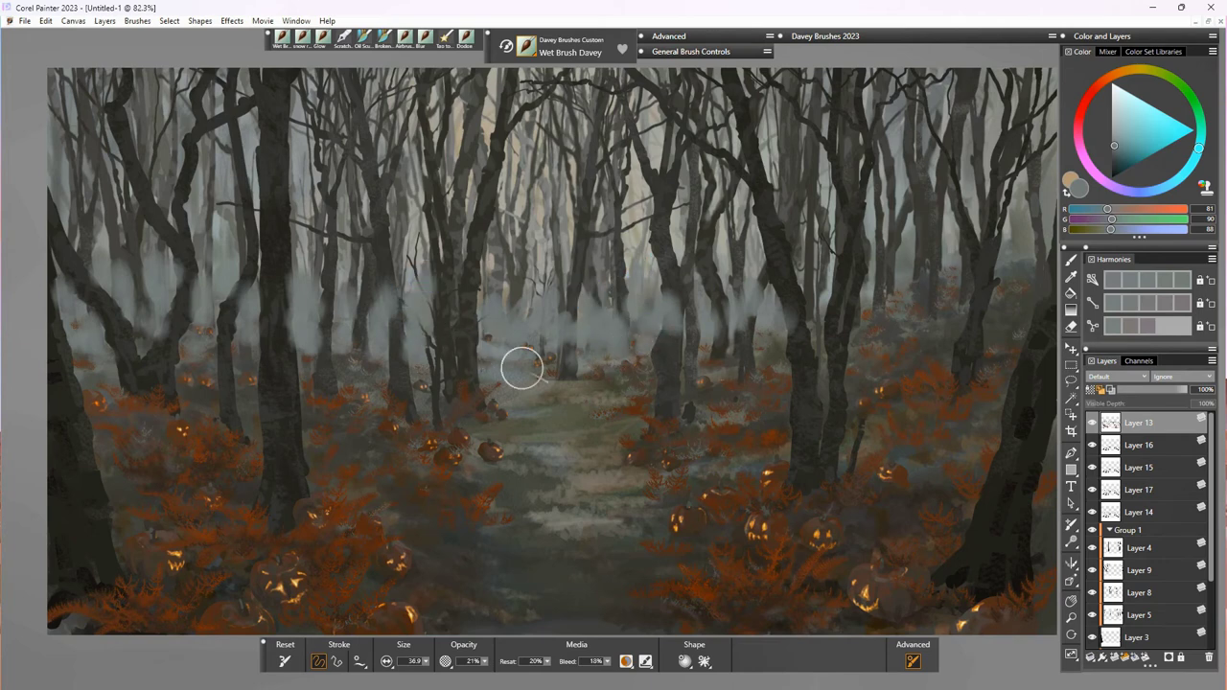
mouse_move(369, 379)
mouse_down()
mouse_move(543, 462)
mouse_move(740, 398)
mouse_move(776, 343)
mouse_move(817, 363)
mouse_move(809, 258)
mouse_move(812, 298)
mouse_move(854, 327)
mouse_move(867, 369)
mouse_move(992, 328)
mouse_move(1007, 265)
mouse_move(908, 270)
mouse_move(949, 255)
mouse_move(890, 205)
mouse_move(930, 119)
mouse_up()
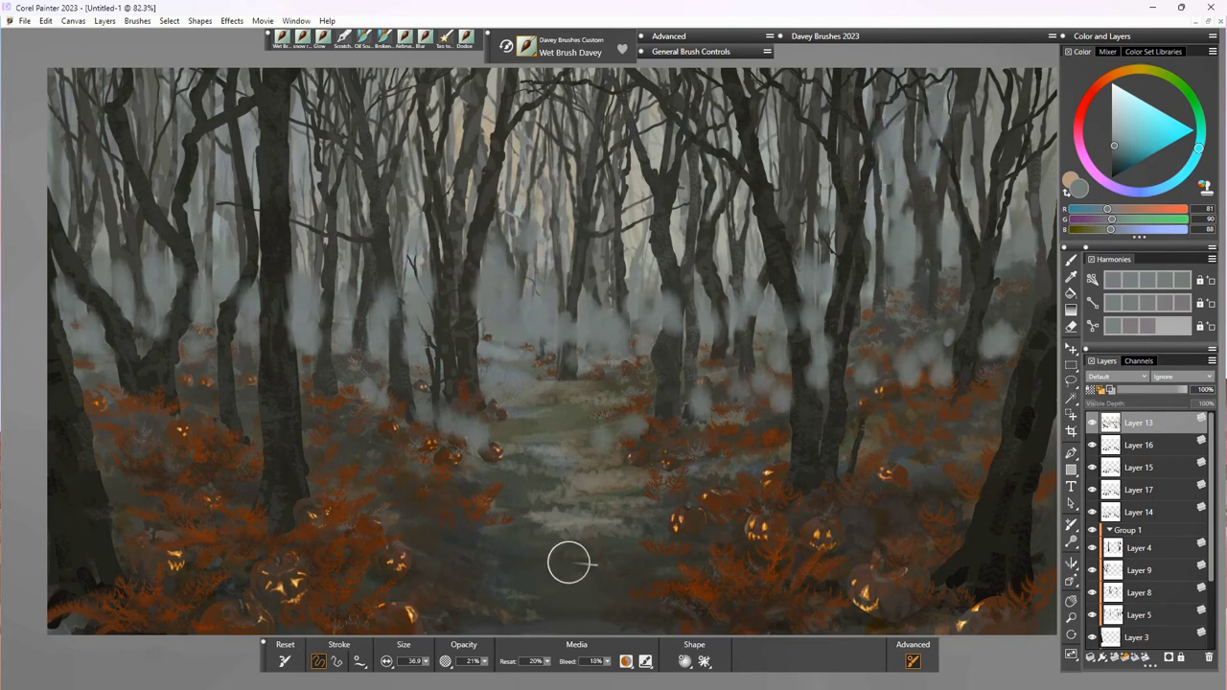
Step: Spread broad mist over the ferns and trunks on both sides of the path, enlarging the brush to size 121.3
mouse_move(317, 415)
mouse_down()
mouse_move(332, 453)
mouse_move(415, 544)
mouse_up()
drag(425, 662, 439, 674)
drag(331, 465, 386, 506)
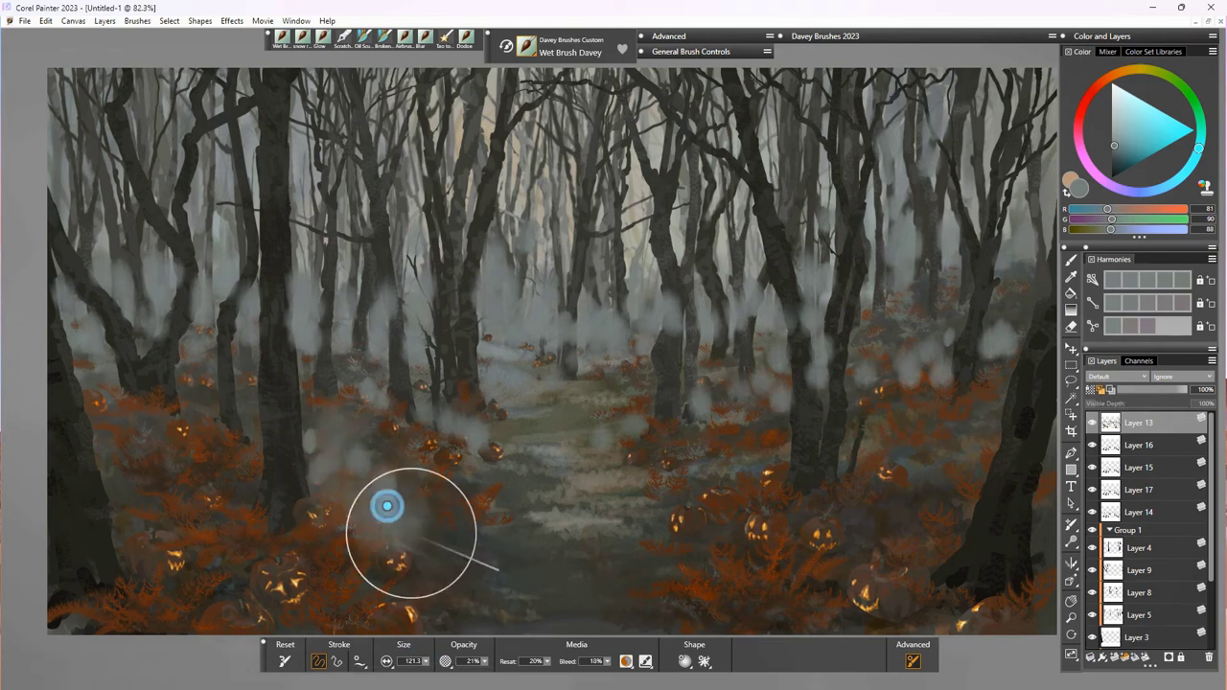
mouse_move(238, 482)
mouse_down()
mouse_move(219, 406)
mouse_move(233, 429)
mouse_up()
drag(859, 437, 926, 481)
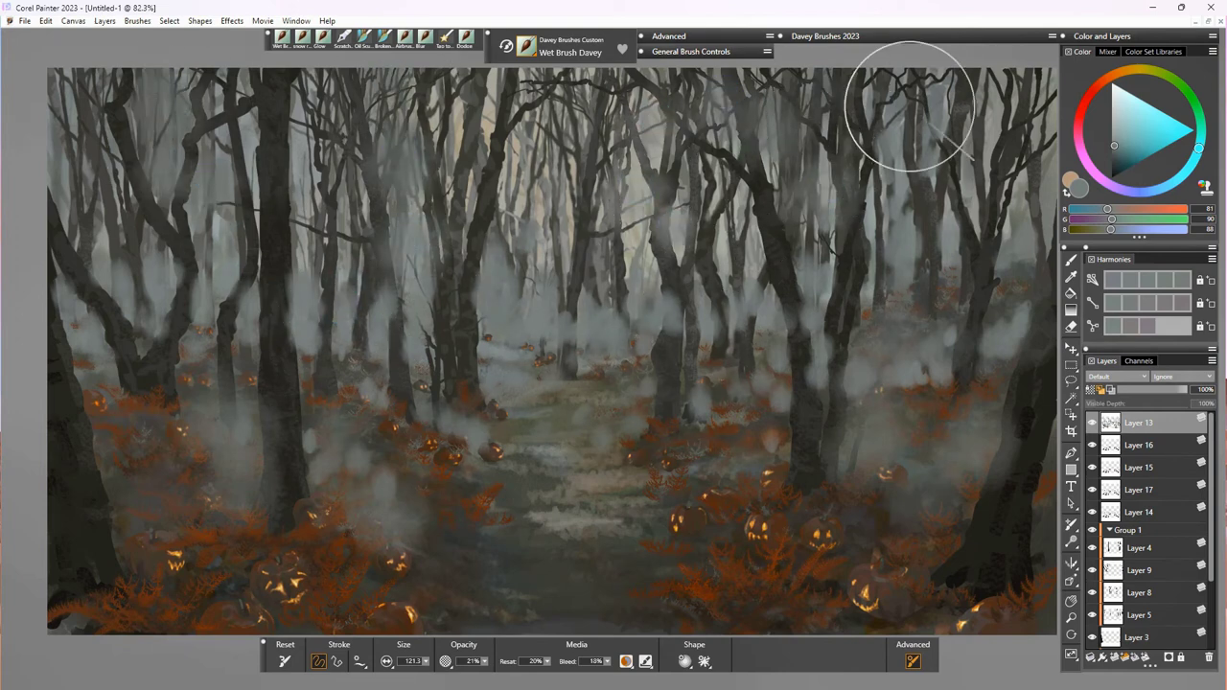
Step: Move Layer 13 down between the collapsed Group 1 and Group 2 and compare the scene with the layer hidden and shown
drag(1151, 427, 1159, 523)
drag(1210, 563, 1211, 575)
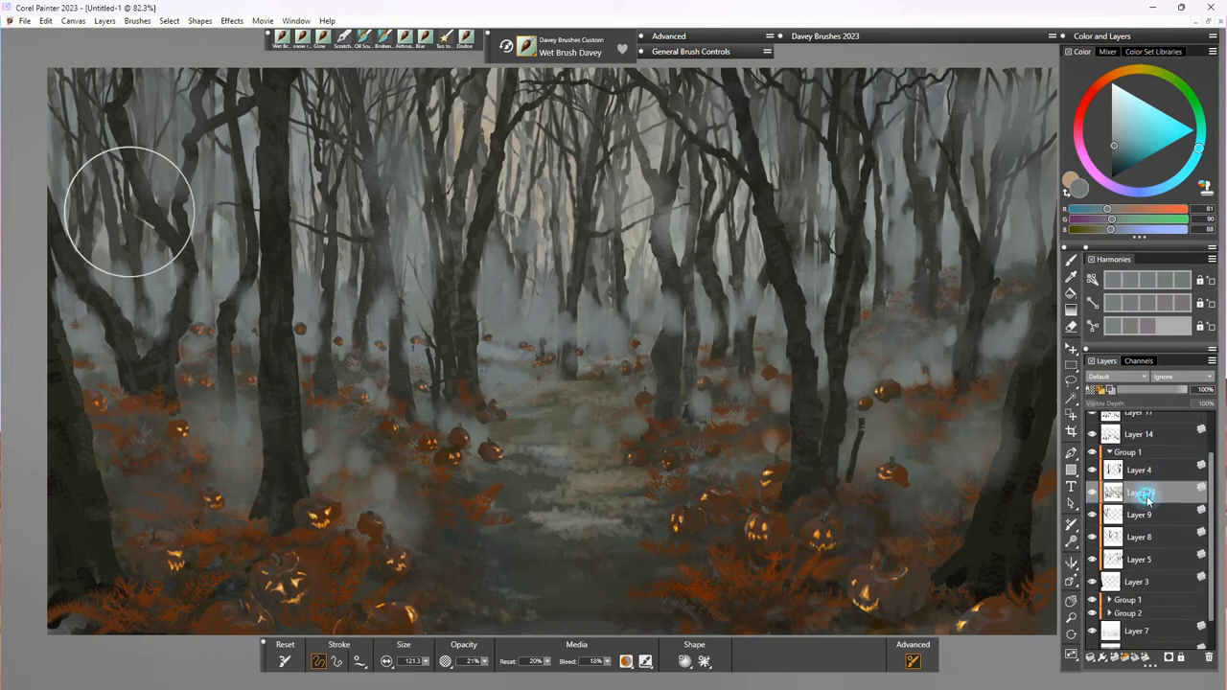
drag(1149, 495, 1145, 590)
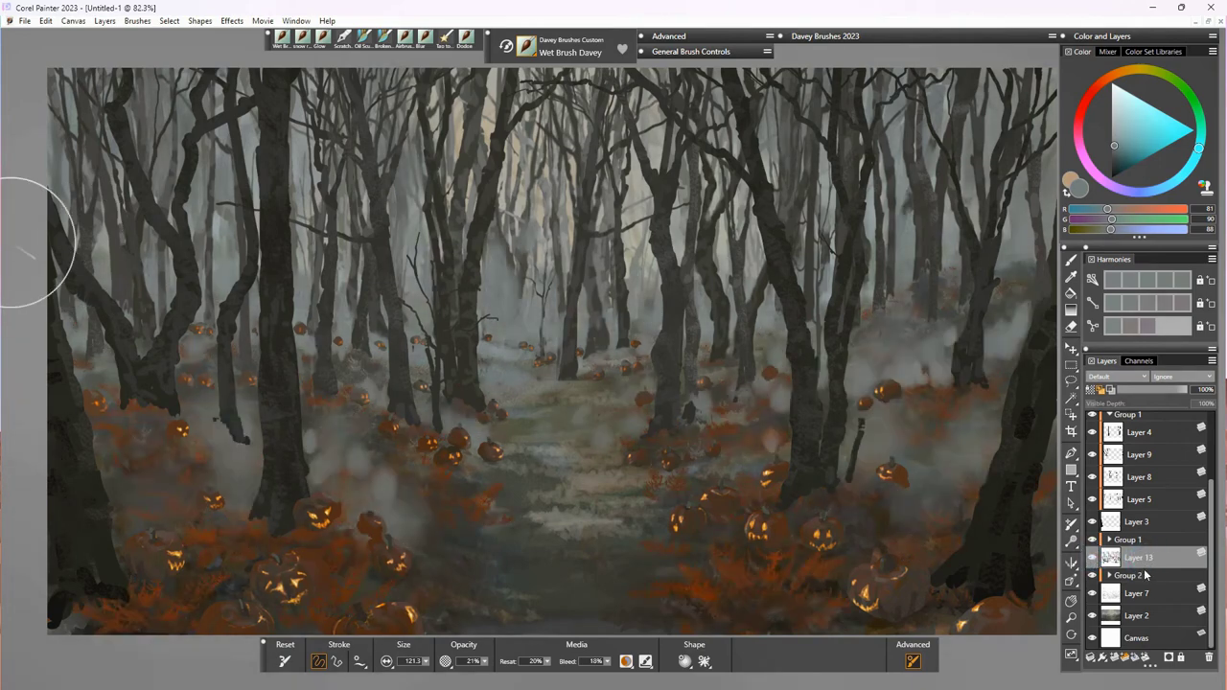
click(1092, 560)
click(1091, 560)
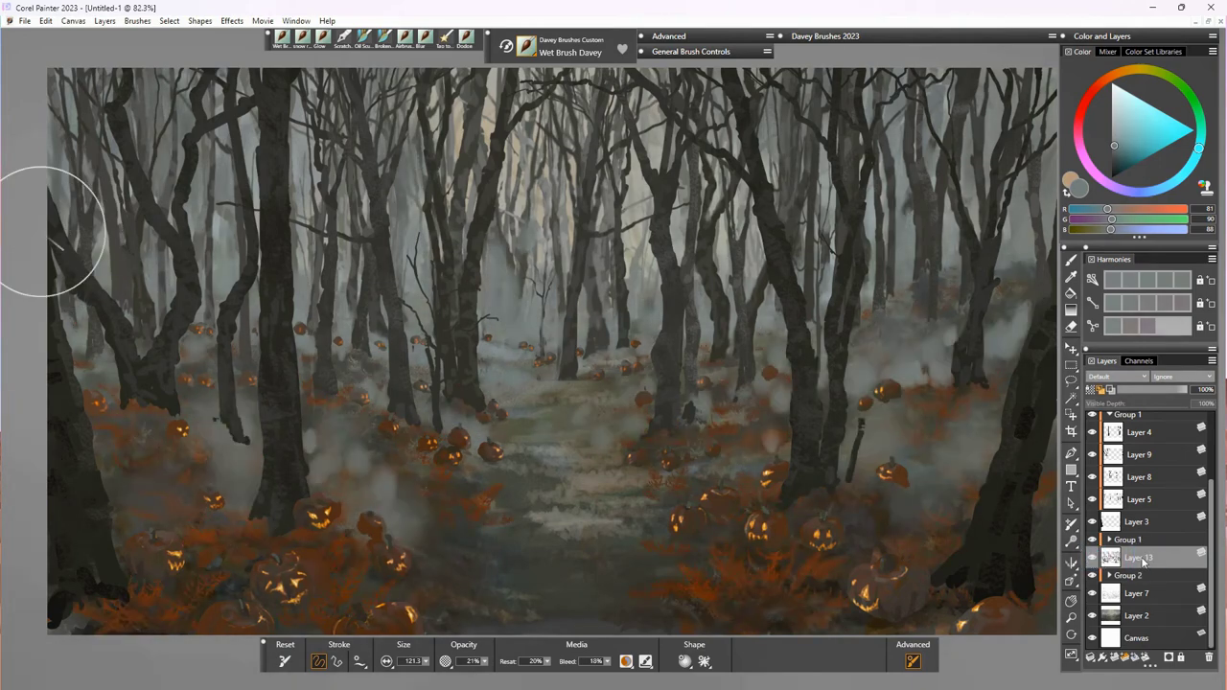
Step: Duplicate the mist on Layer 13 by copying and pasting it, and compare the scene with and without the copy
key(ctrl+c)
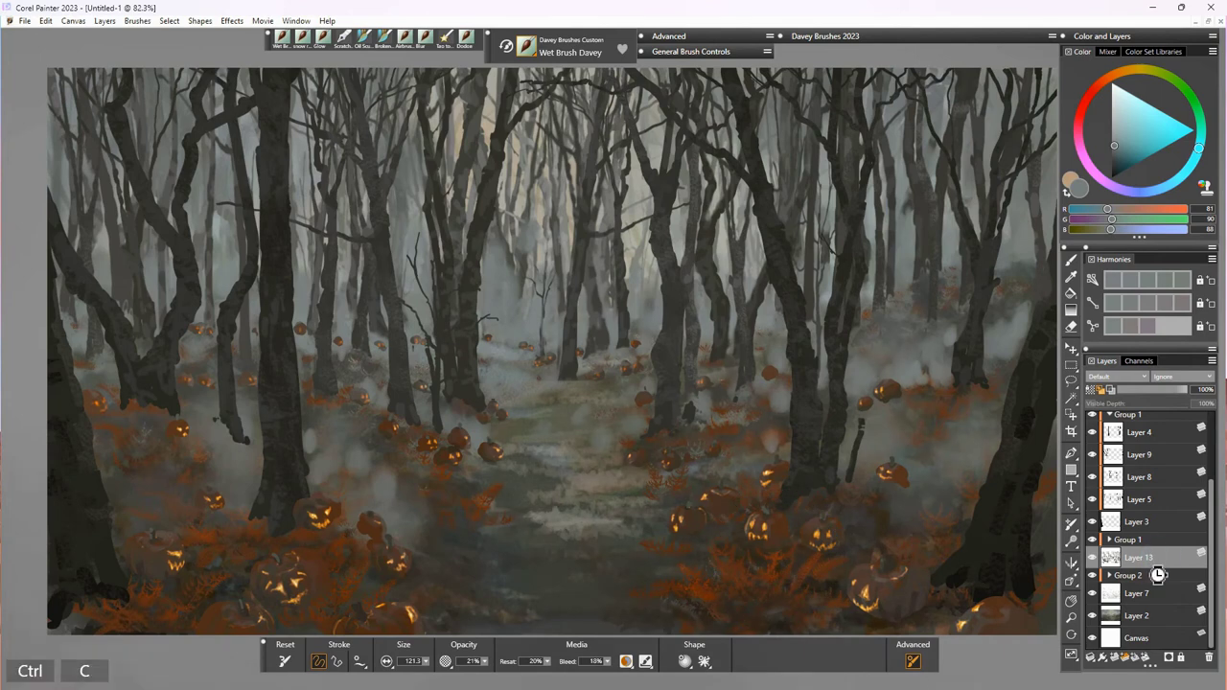
key(ctrl+v)
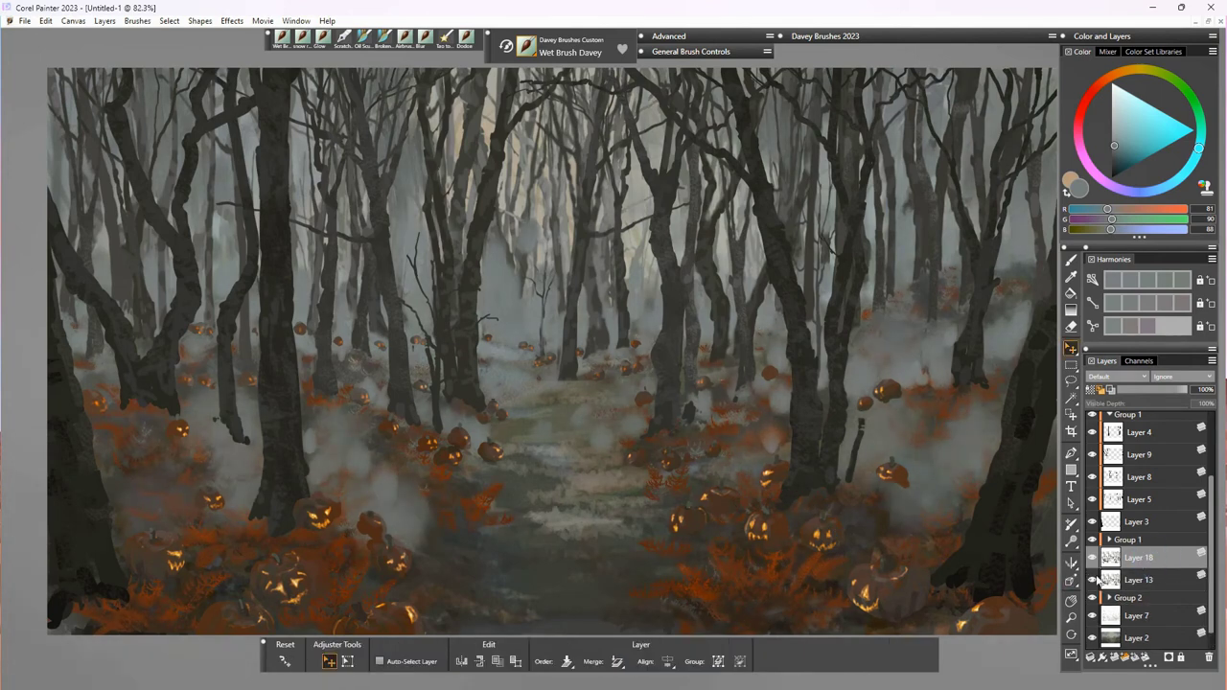
click(1091, 560)
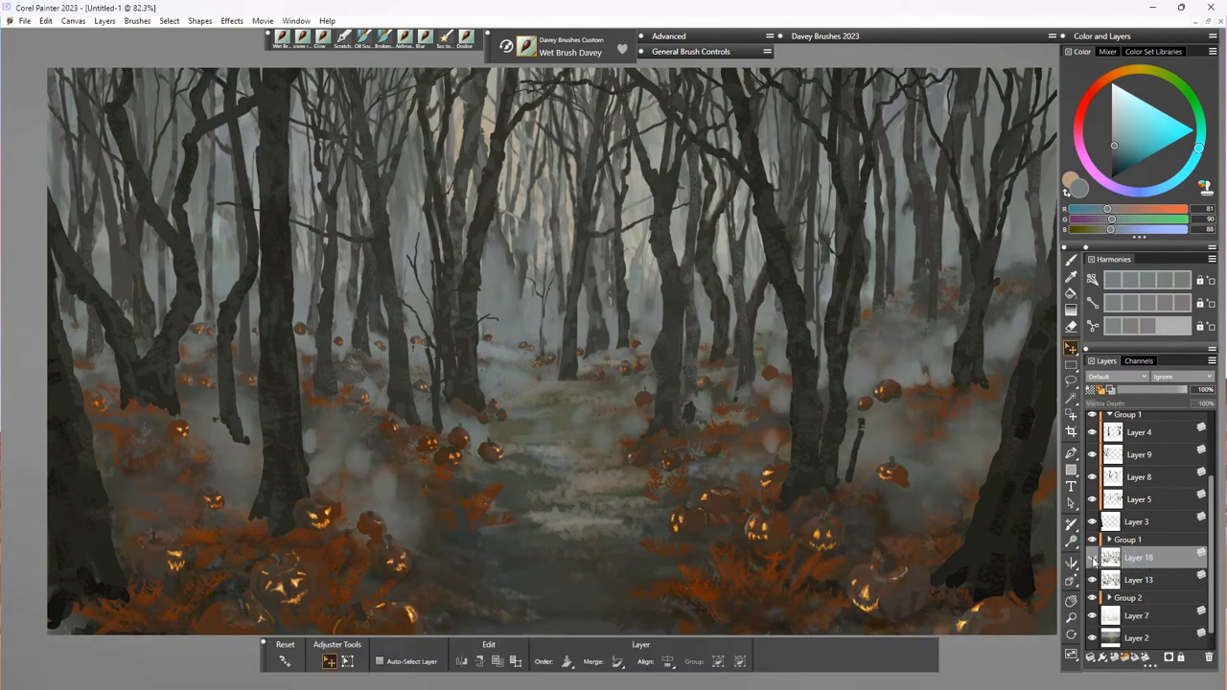
click(1091, 560)
click(1146, 559)
Step: Soften the pasted mist layer with a Gaussian aperture at 32.02 and lower its opacity to about 17%
click(895, 40)
click(811, 114)
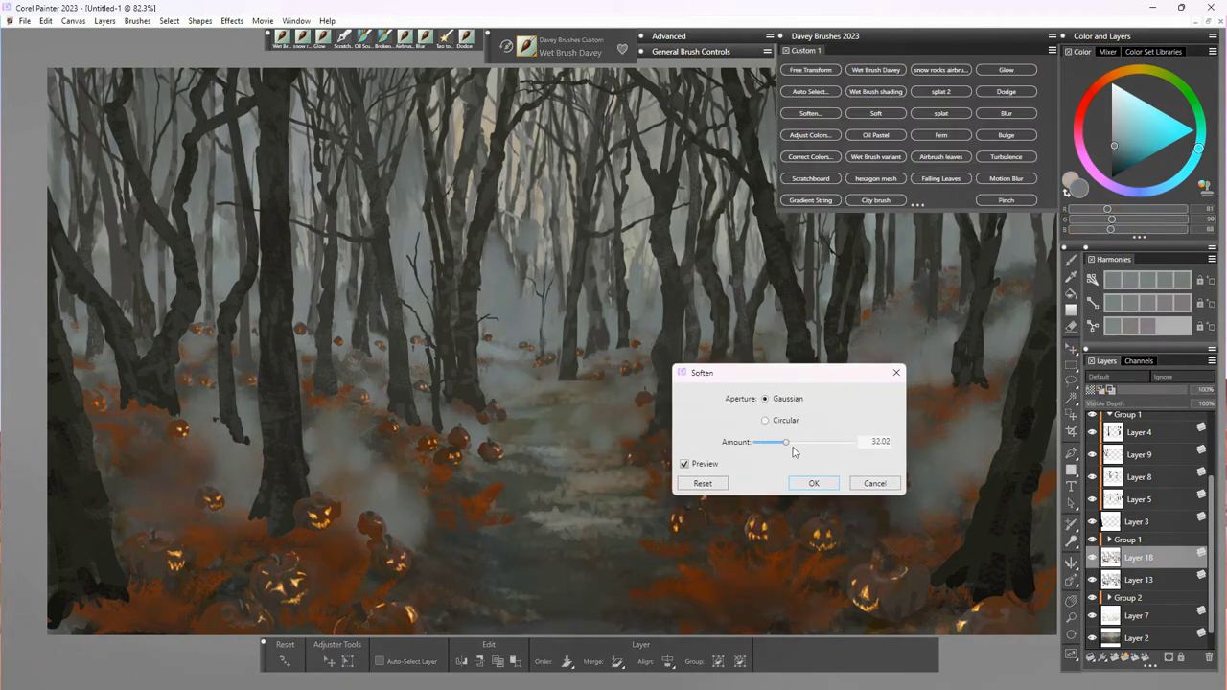
click(813, 483)
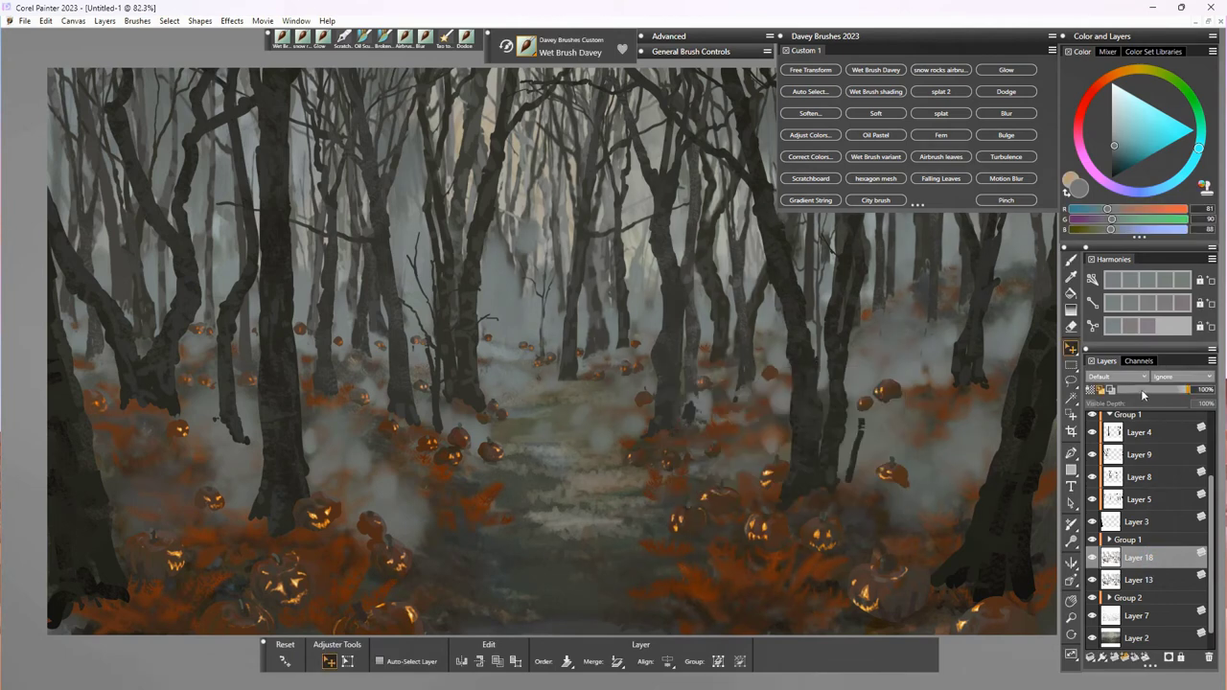
click(1140, 391)
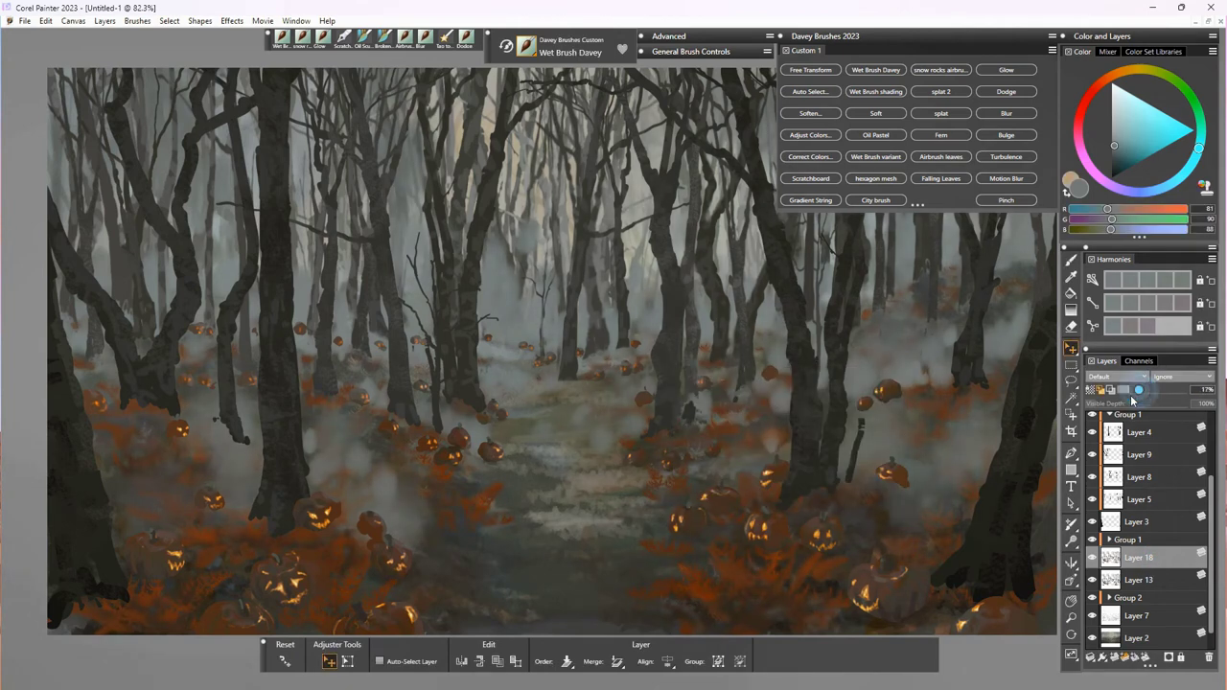
Step: Thin the Layer 13 mist beside the path and on the far right slope using an eraser at size 81.6
click(1117, 582)
key(n)
click(426, 661)
mouse_move(539, 316)
mouse_down()
mouse_move(479, 285)
mouse_move(507, 374)
mouse_up()
drag(337, 339, 358, 372)
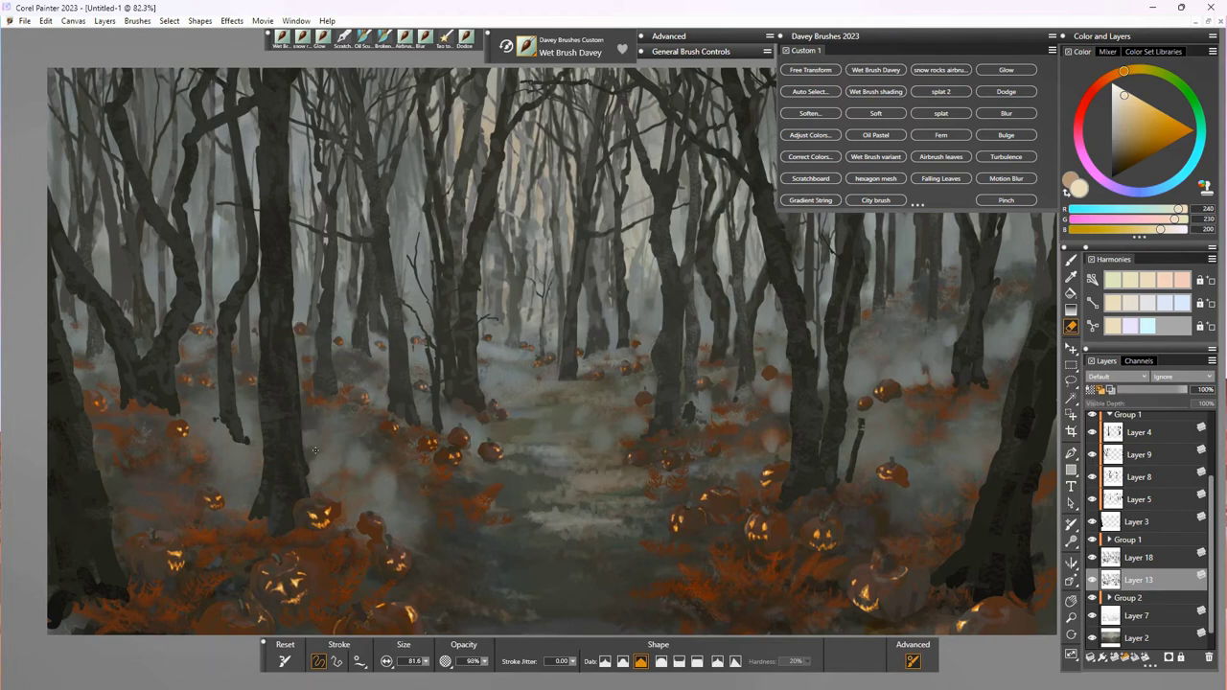
drag(362, 463, 382, 487)
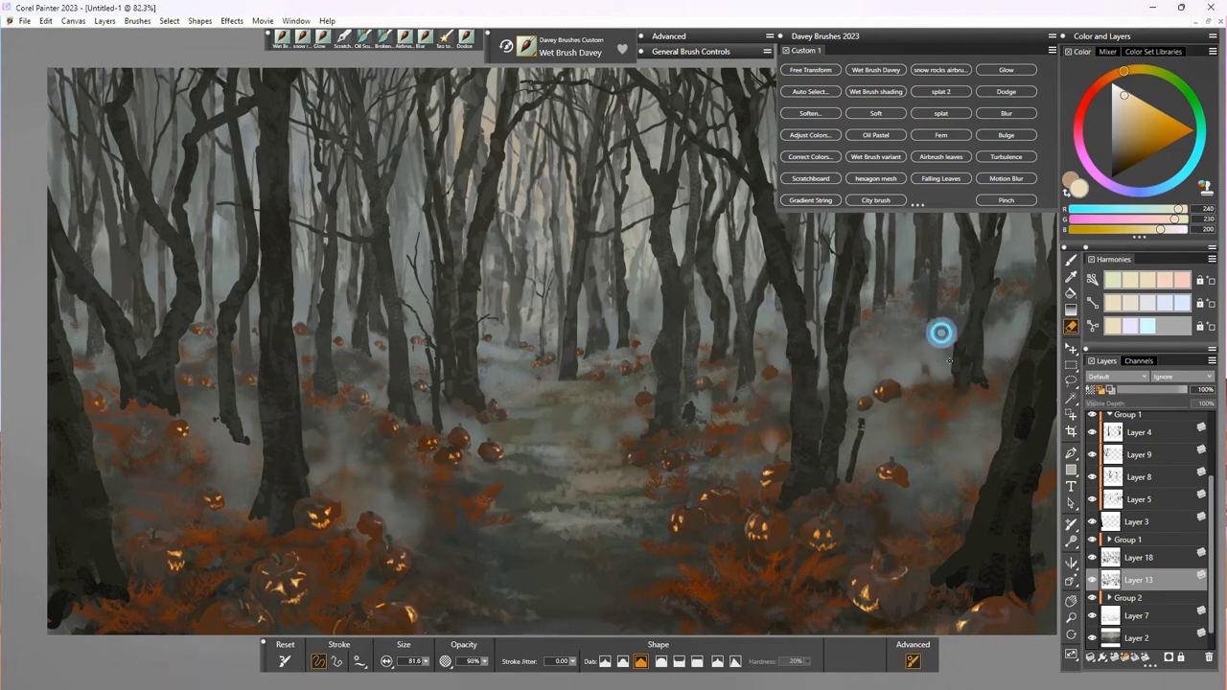
mouse_move(941, 332)
mouse_down()
mouse_move(1036, 311)
mouse_move(1009, 424)
mouse_move(1024, 334)
mouse_up()
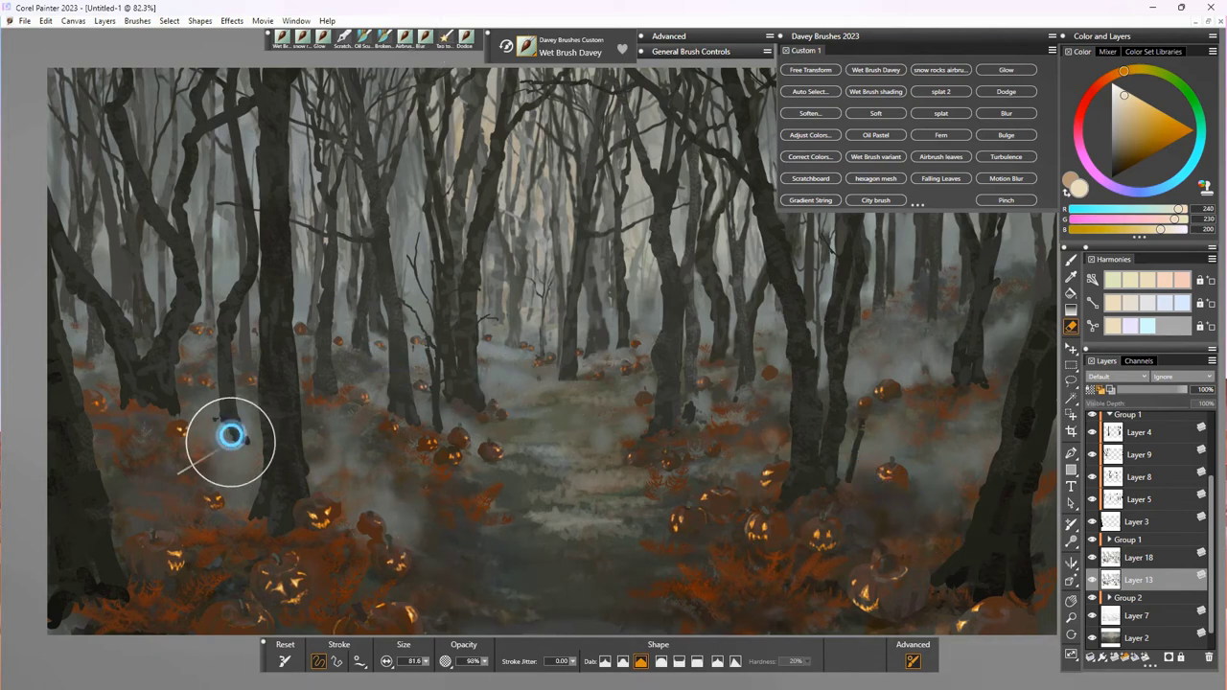
Step: Erase the Layer 13 mist covering the dark trunks on the painting's left side
mouse_move(230, 436)
mouse_down()
mouse_move(184, 437)
mouse_move(249, 415)
mouse_up()
drag(220, 338, 194, 329)
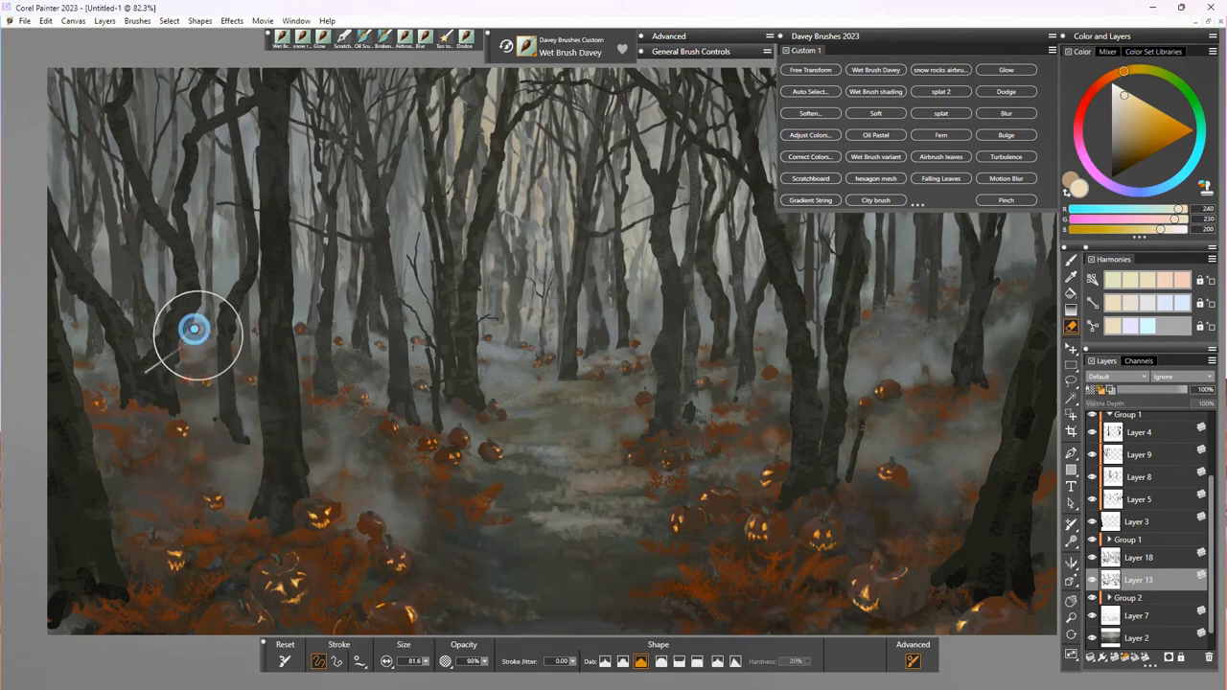
drag(307, 355, 310, 321)
drag(306, 263, 301, 196)
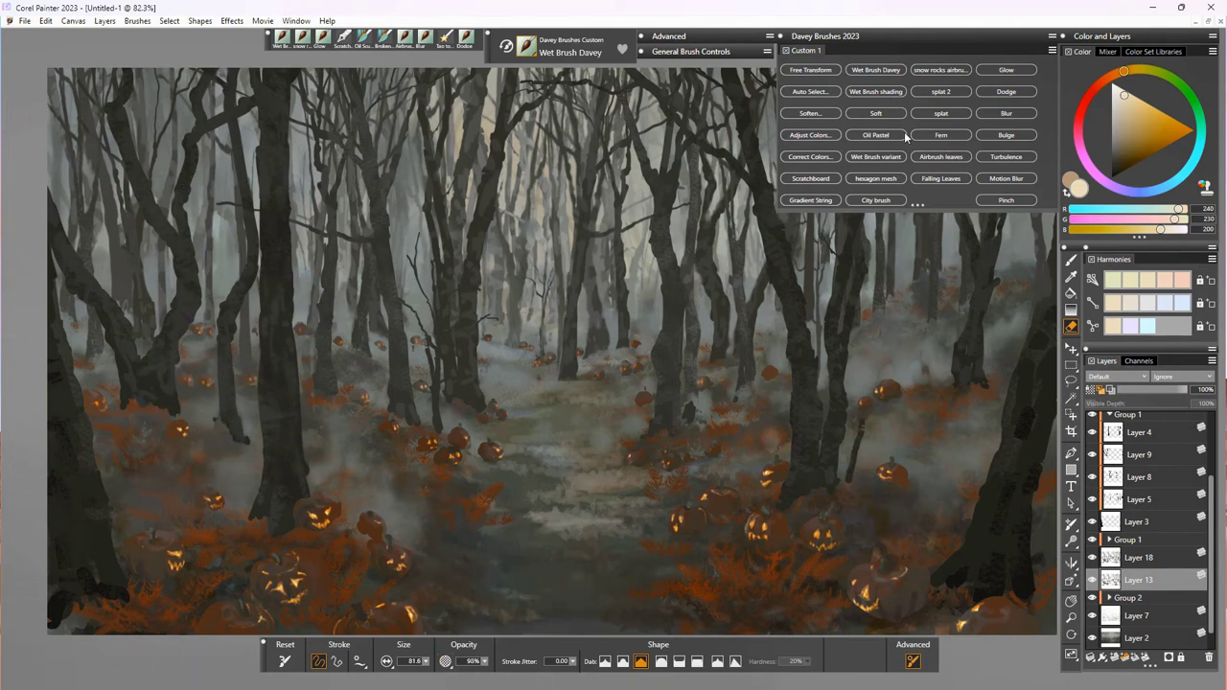
Step: Erase the Layer 13 mist over the trunks and upper branches right of the path
click(889, 34)
drag(816, 223, 764, 273)
drag(729, 321, 655, 293)
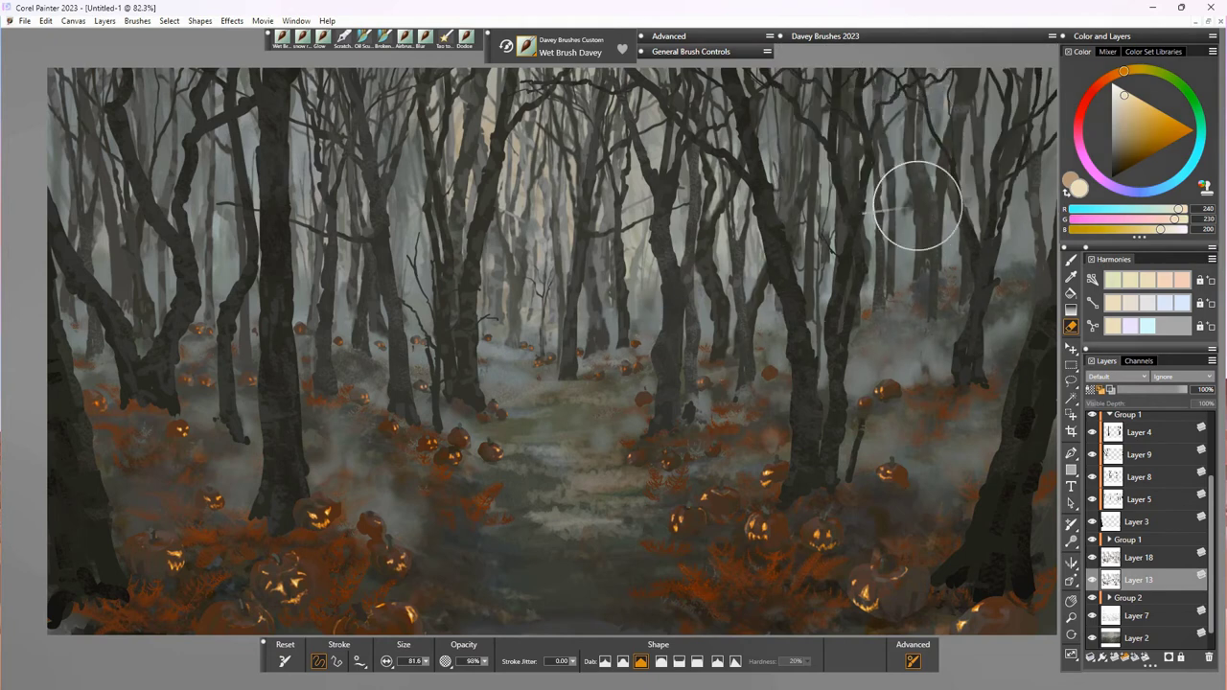
drag(917, 205, 899, 124)
drag(1020, 191, 943, 239)
Step: Check what Layers 15 and 17 contribute by hiding and showing them
key(f)
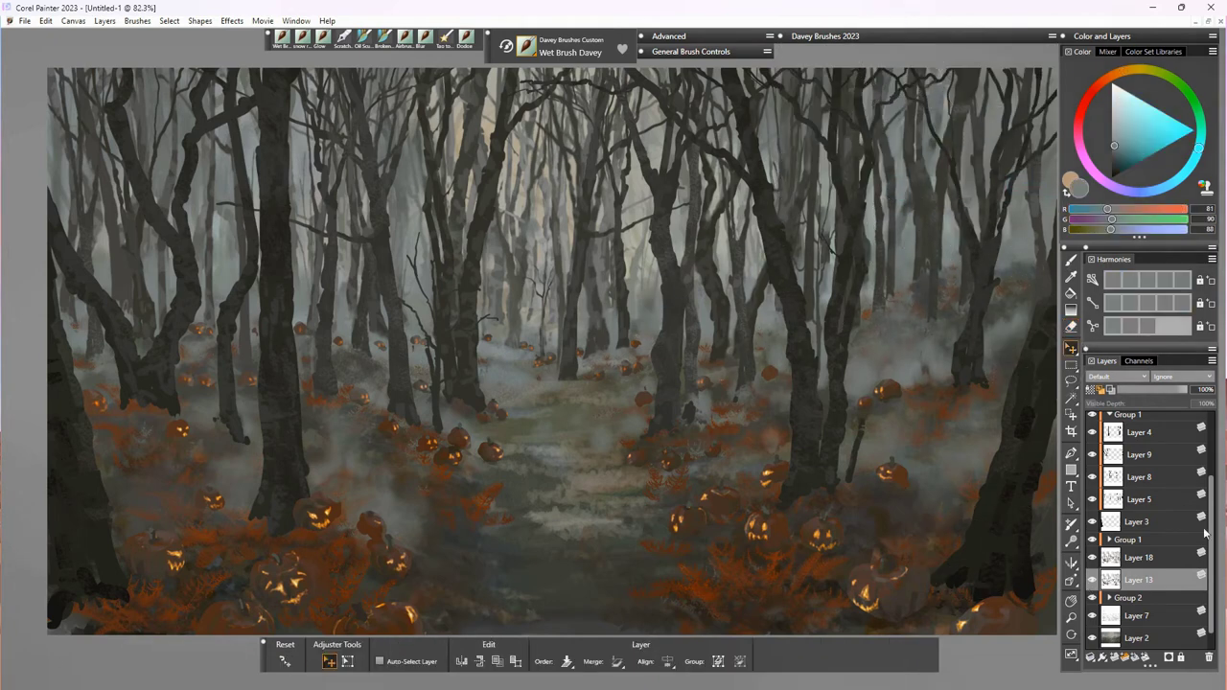
drag(1206, 533, 1207, 480)
click(1136, 447)
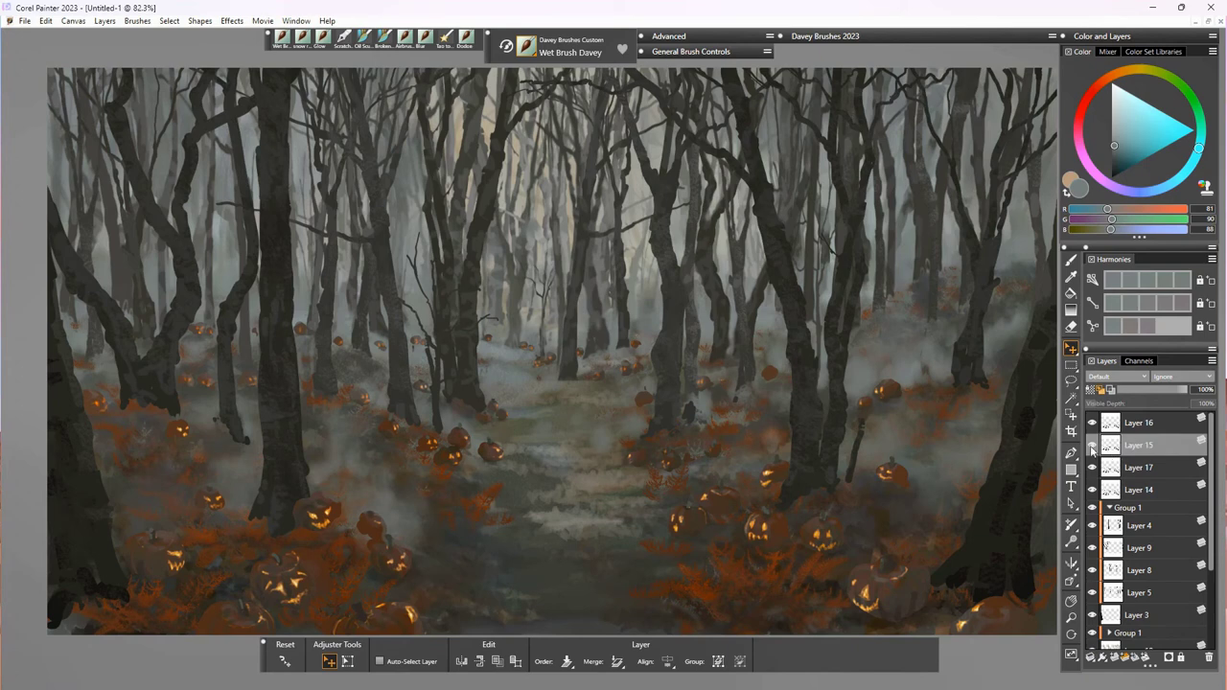
click(1092, 447)
click(1092, 447)
click(1093, 469)
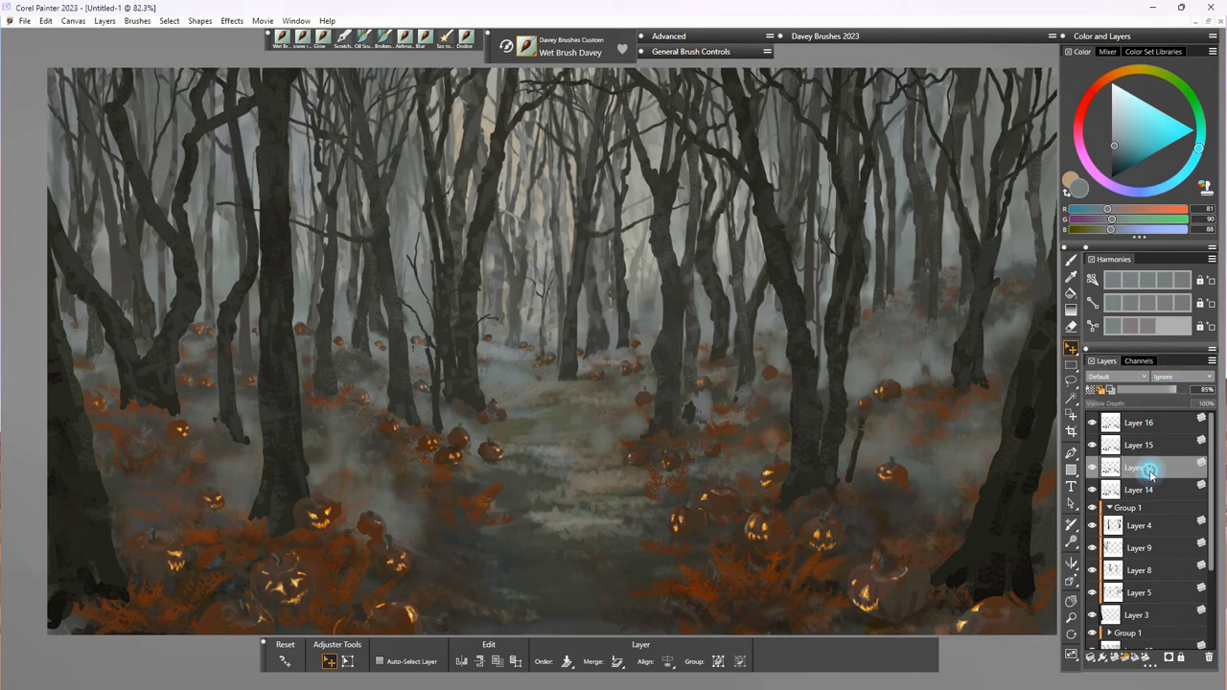
click(1147, 490)
Step: Add a new layer above Layer 16 and set up the Airbrush leaf brush with a muted brown, RGB 101, 63, 51
click(1143, 423)
click(1115, 658)
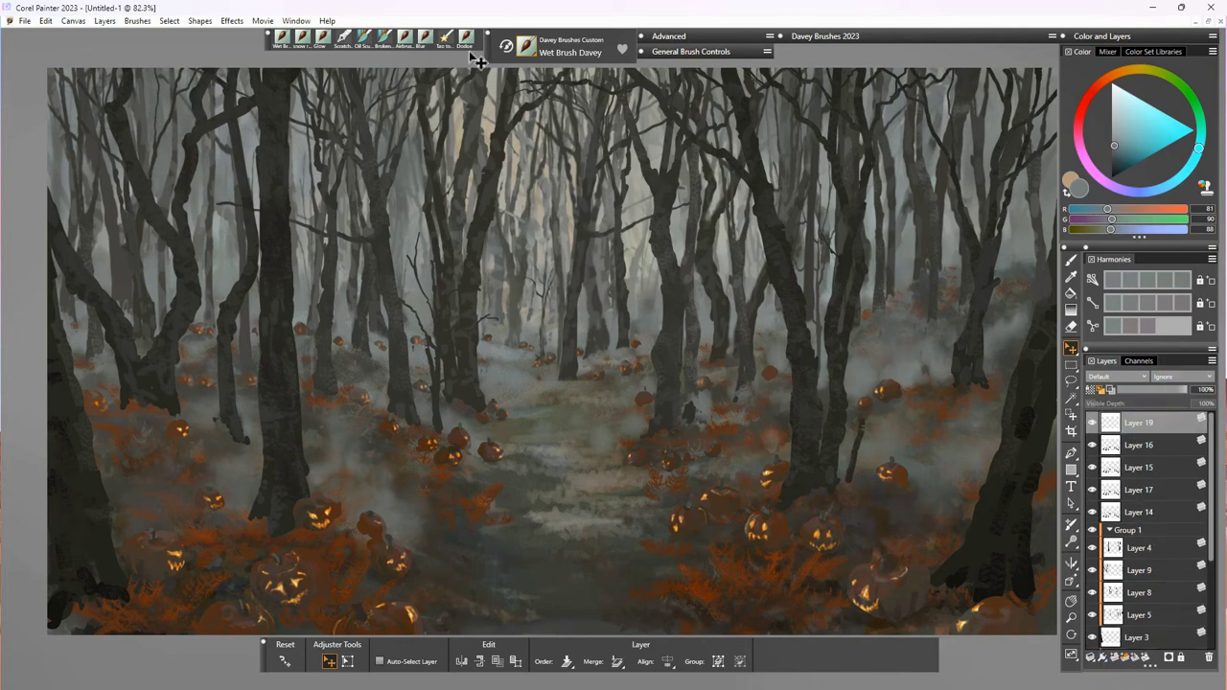
click(385, 38)
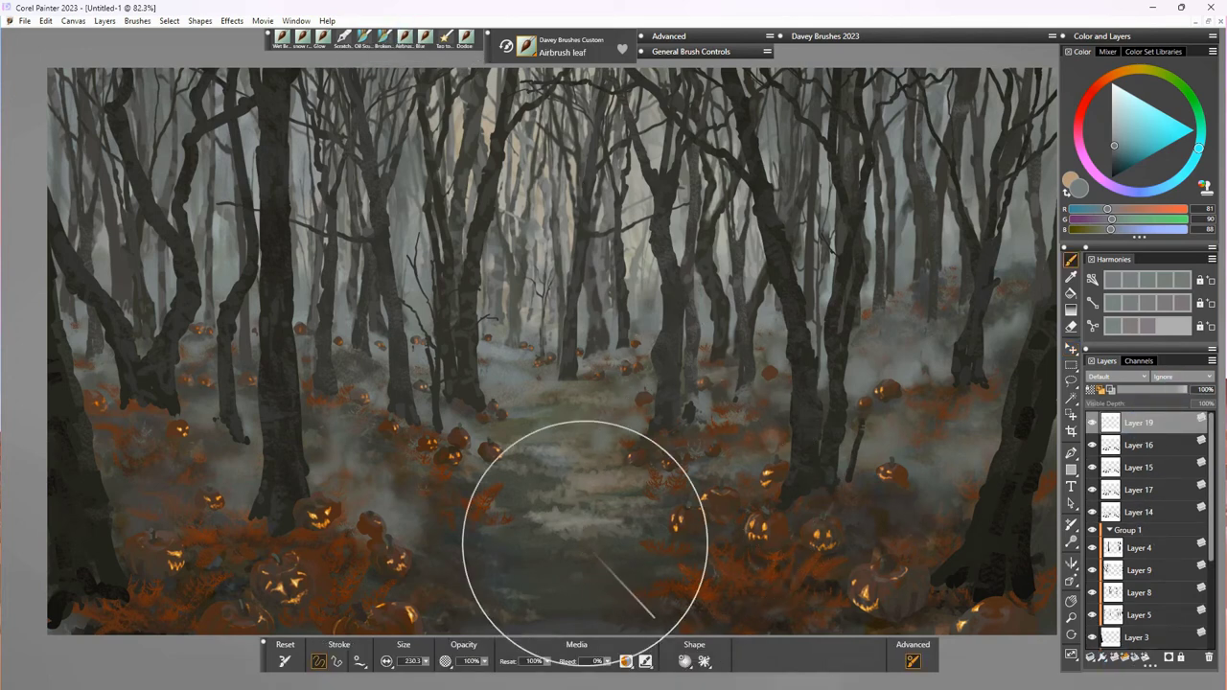
alt+click(345, 591)
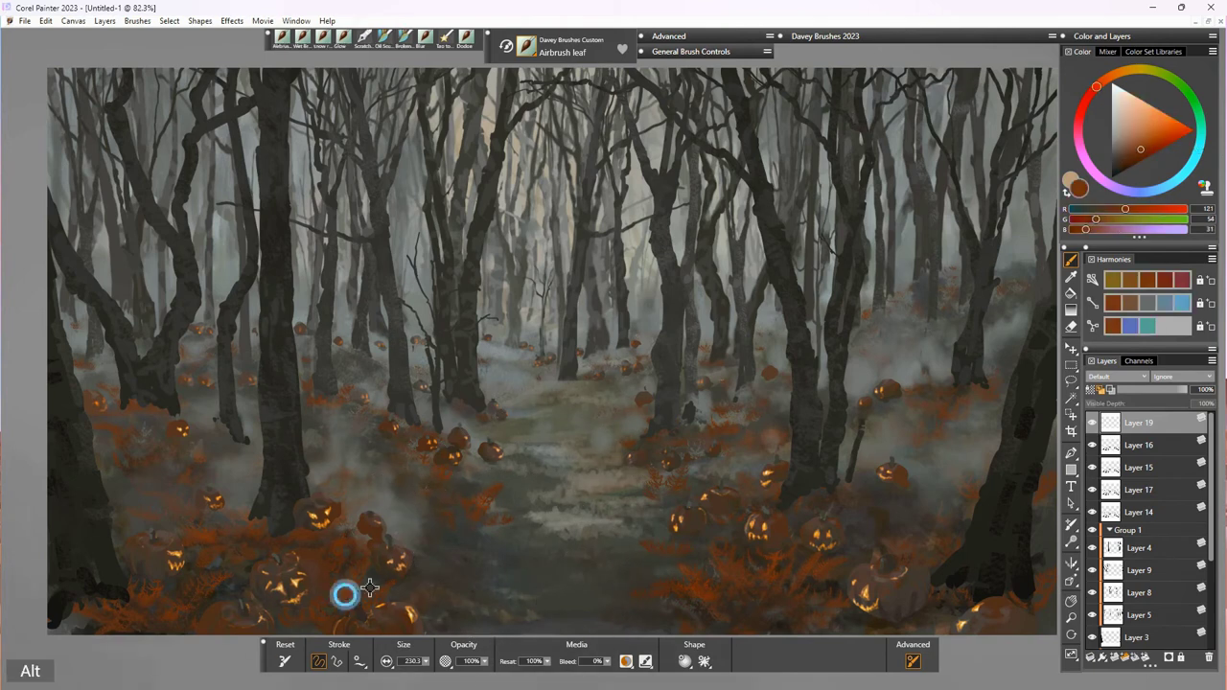
click(1129, 149)
Step: Stamp muted brown ferns at brush size 254.4 around the mid-distance pumpkins and tree bases on both sides of the path
click(394, 451)
click(419, 458)
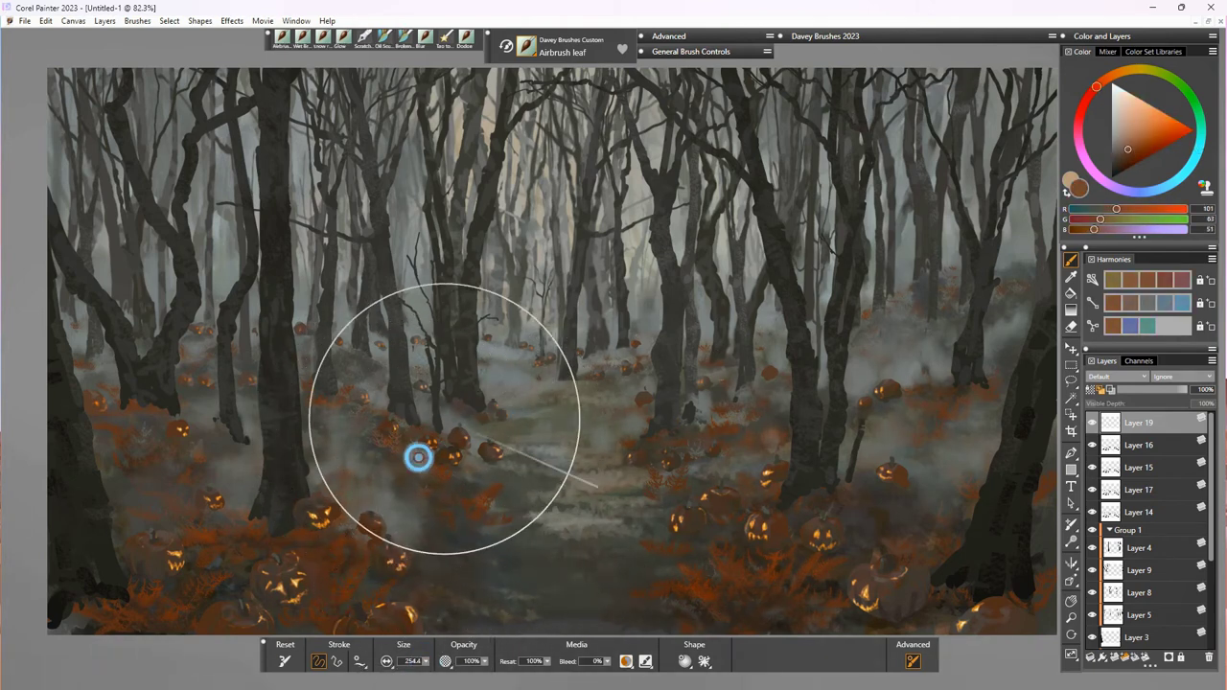
click(172, 442)
click(186, 387)
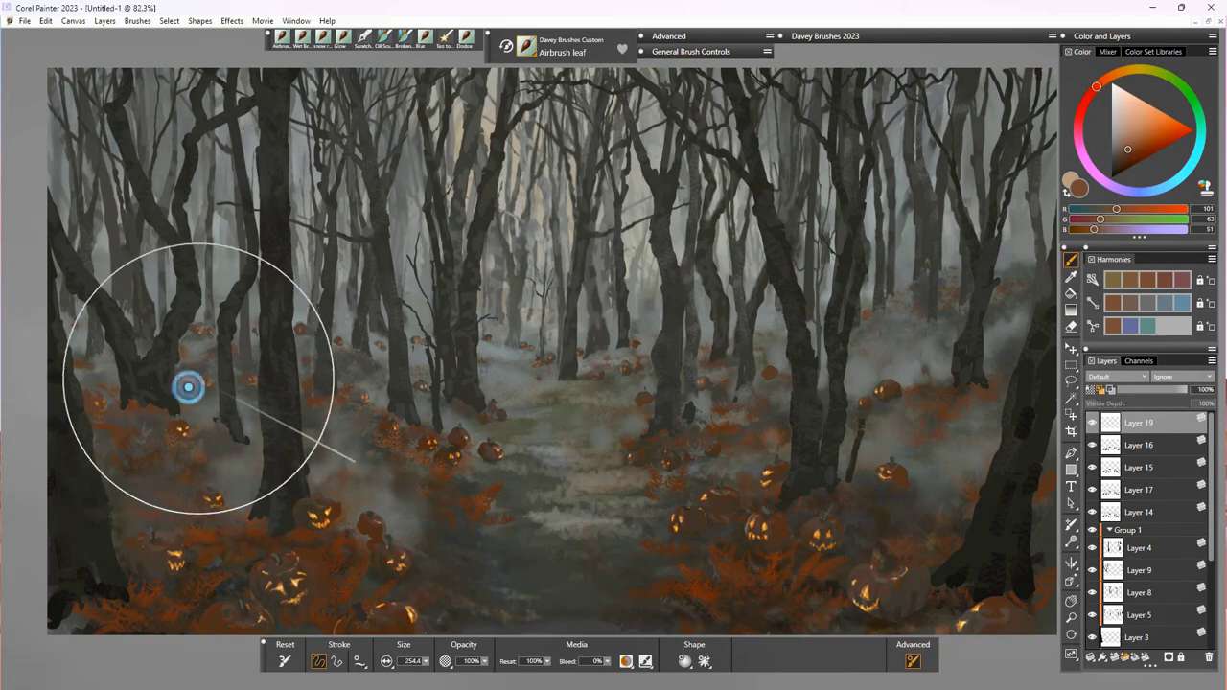
click(351, 406)
click(648, 461)
click(673, 430)
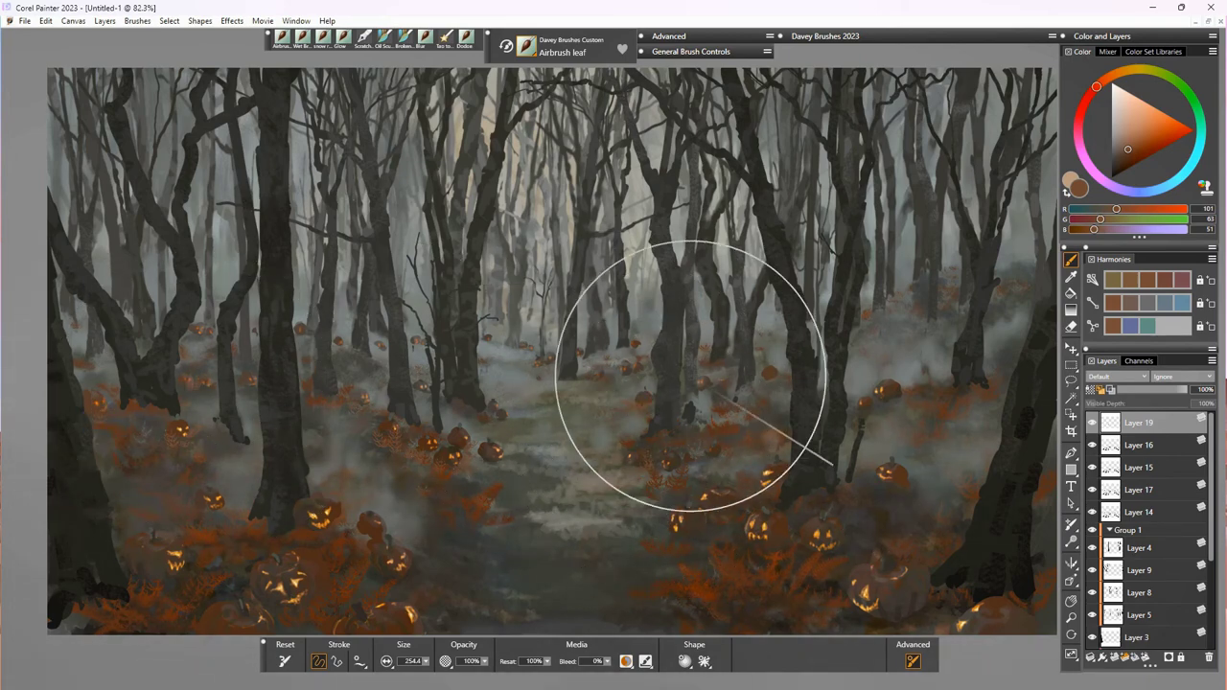
Step: Add more brown fern stamps among the pumpkins left of the path and at the foot of the left trunks
click(459, 449)
click(414, 424)
click(231, 436)
click(167, 416)
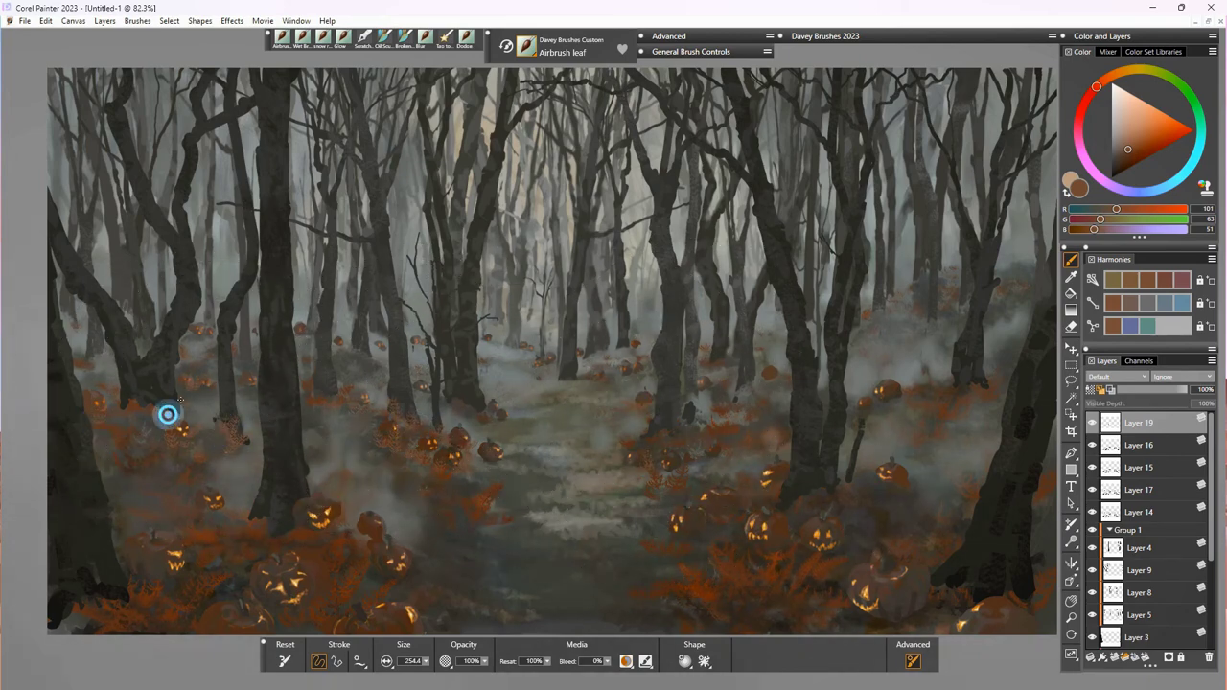
click(135, 412)
click(147, 418)
click(321, 394)
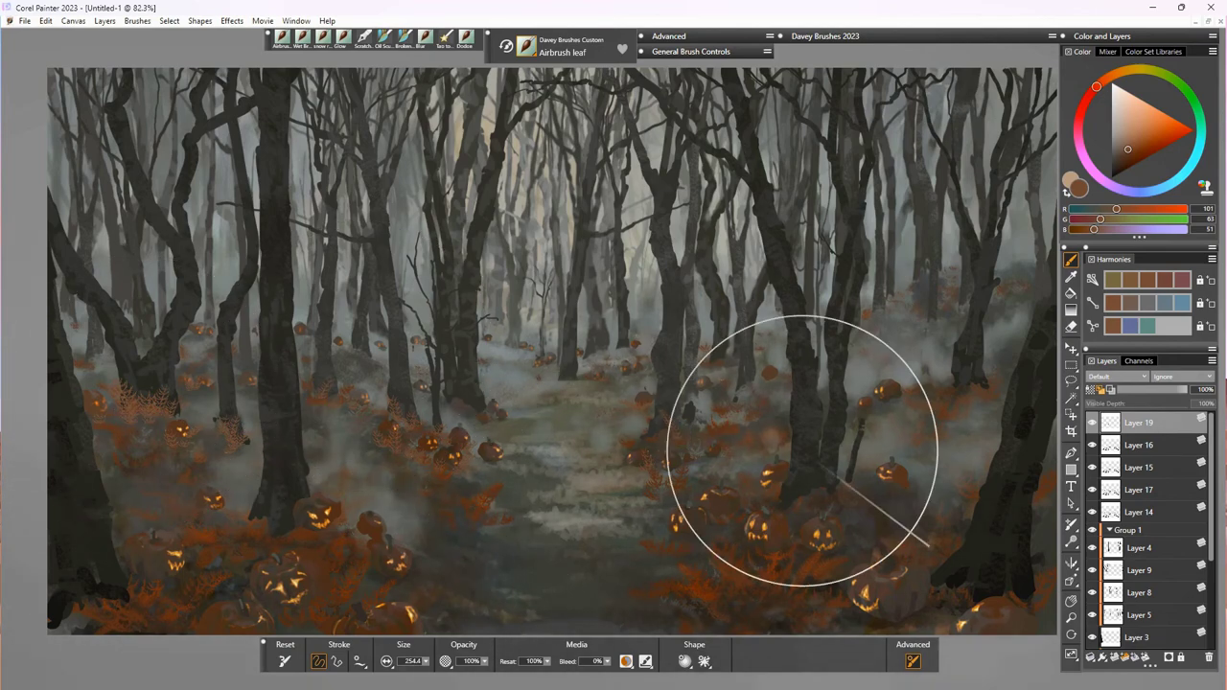
Step: Stamp ferns at the base of the right trunk, then sample a darker brown for ferns around the large left trunk
click(958, 388)
alt+click(964, 389)
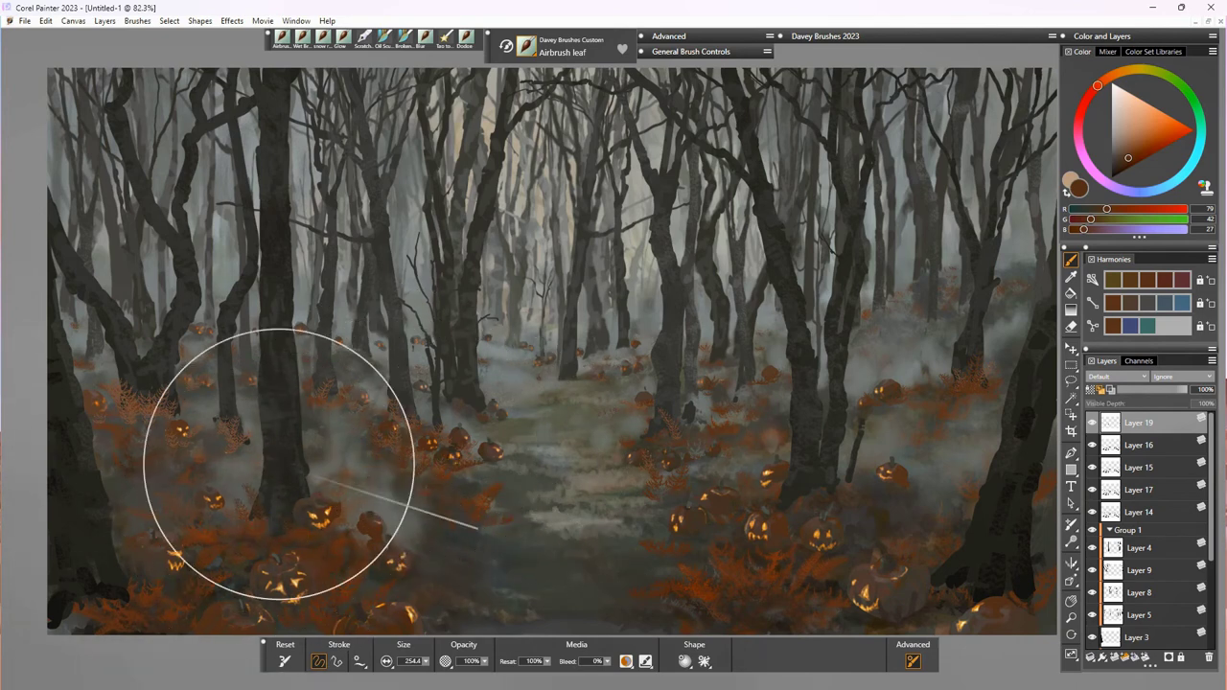
click(288, 527)
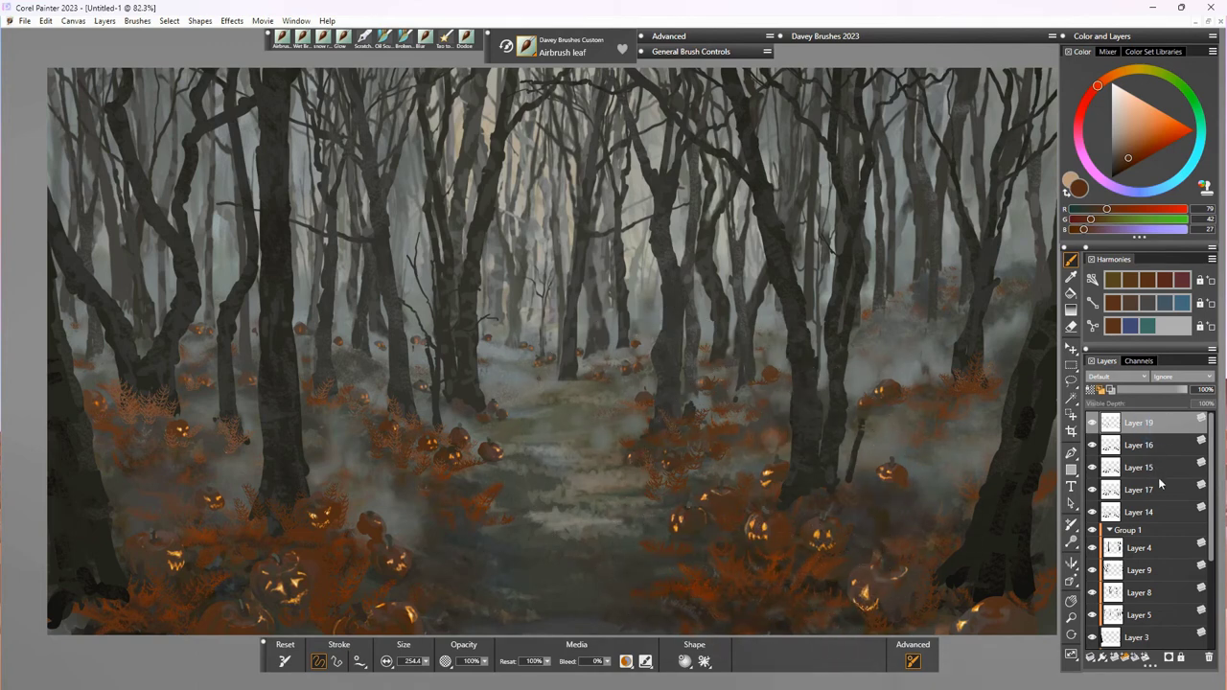
drag(985, 422, 966, 430)
Step: Soften the new fern layer, Layer 19, with a Gaussian aperture at 2.32
key(n)
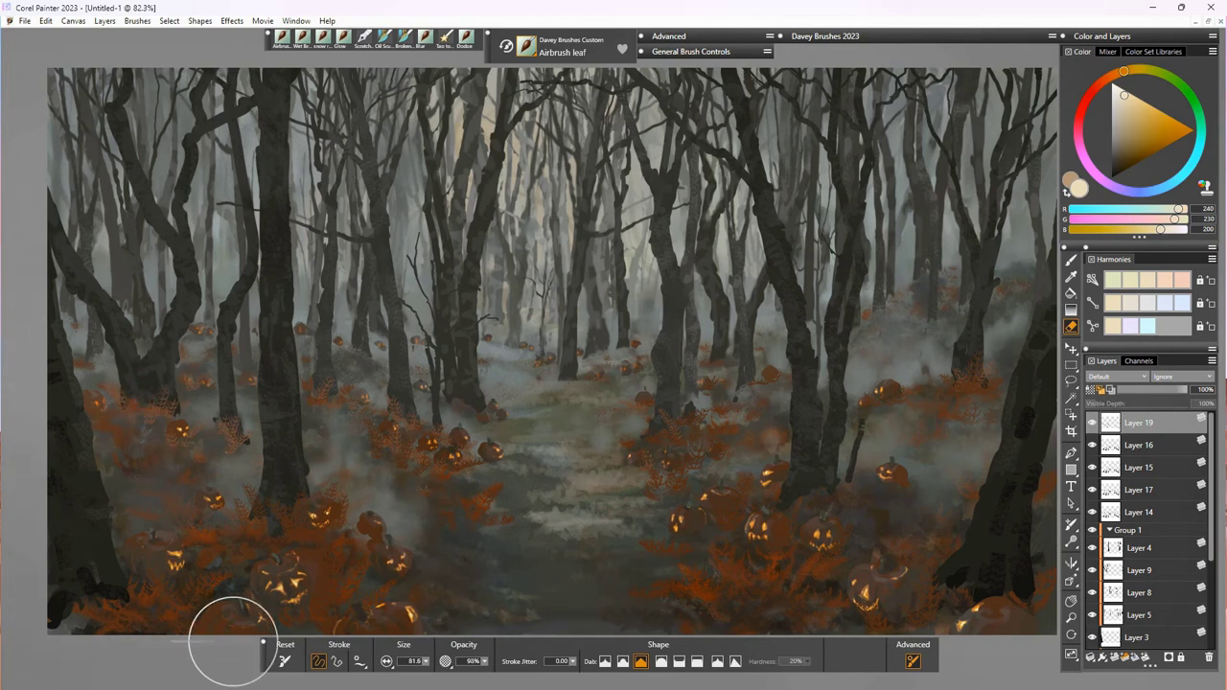
key(n)
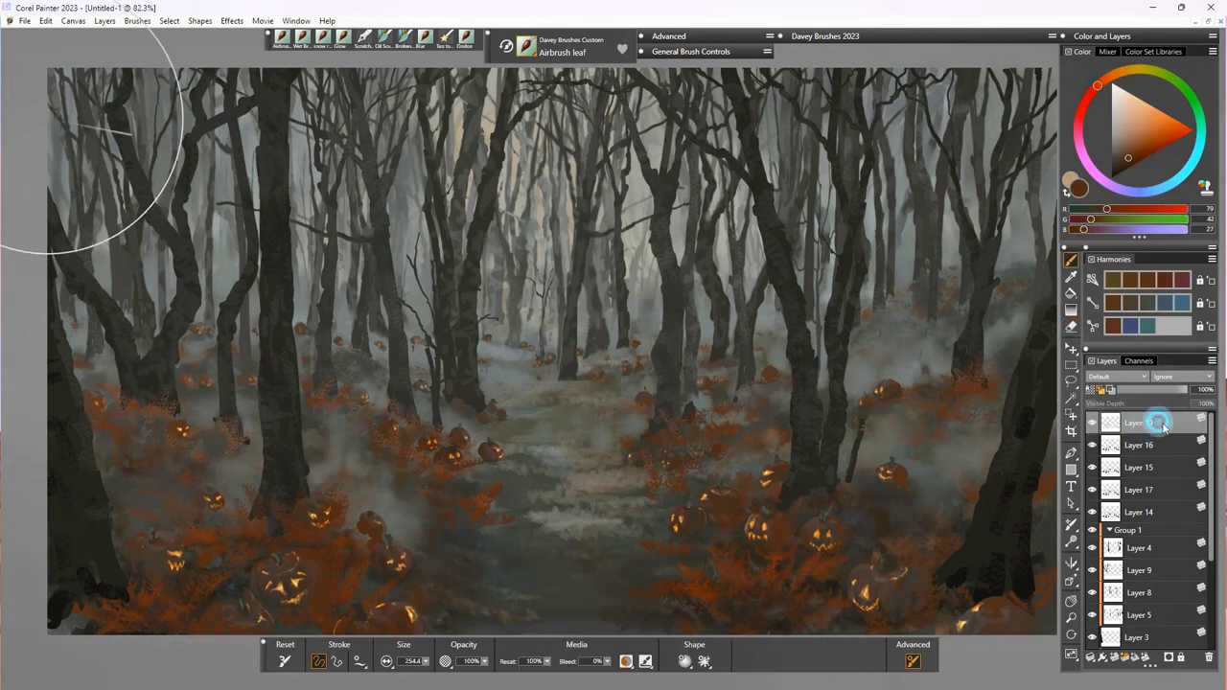
click(810, 113)
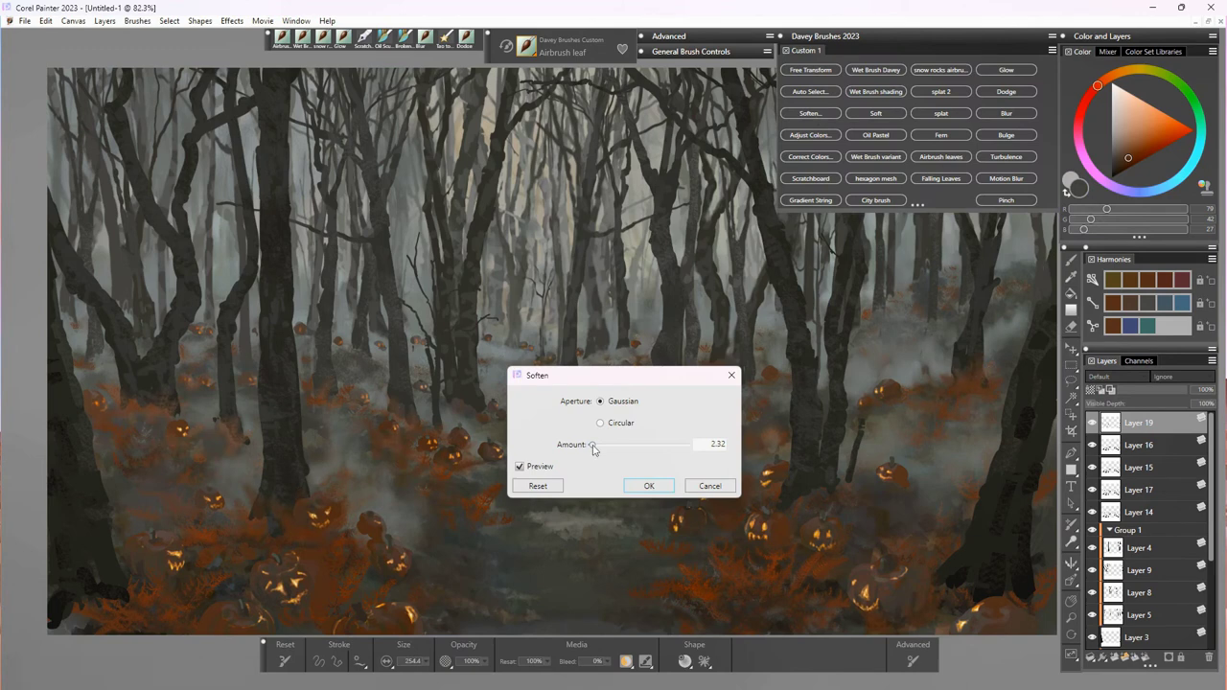
click(649, 485)
Step: Add a layer below Layer 19 and choose the Broken Edge brush with a dark green-grey sampled beside the path
click(1138, 655)
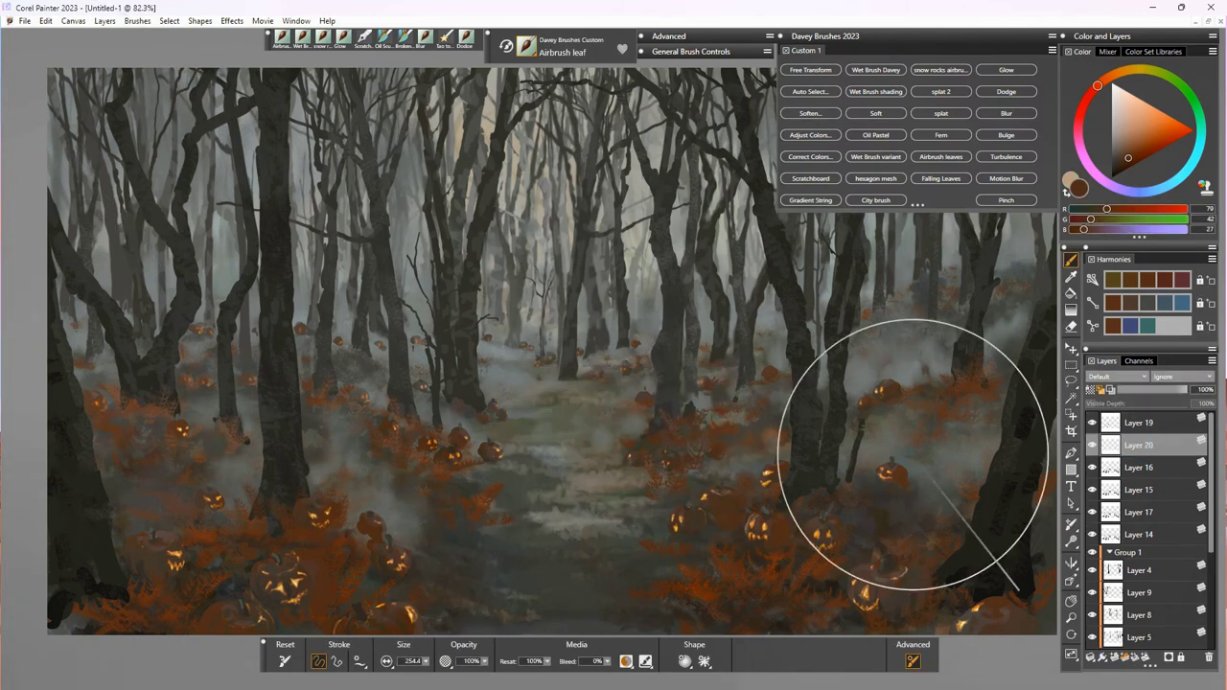
click(404, 38)
drag(671, 661, 741, 662)
alt+click(448, 540)
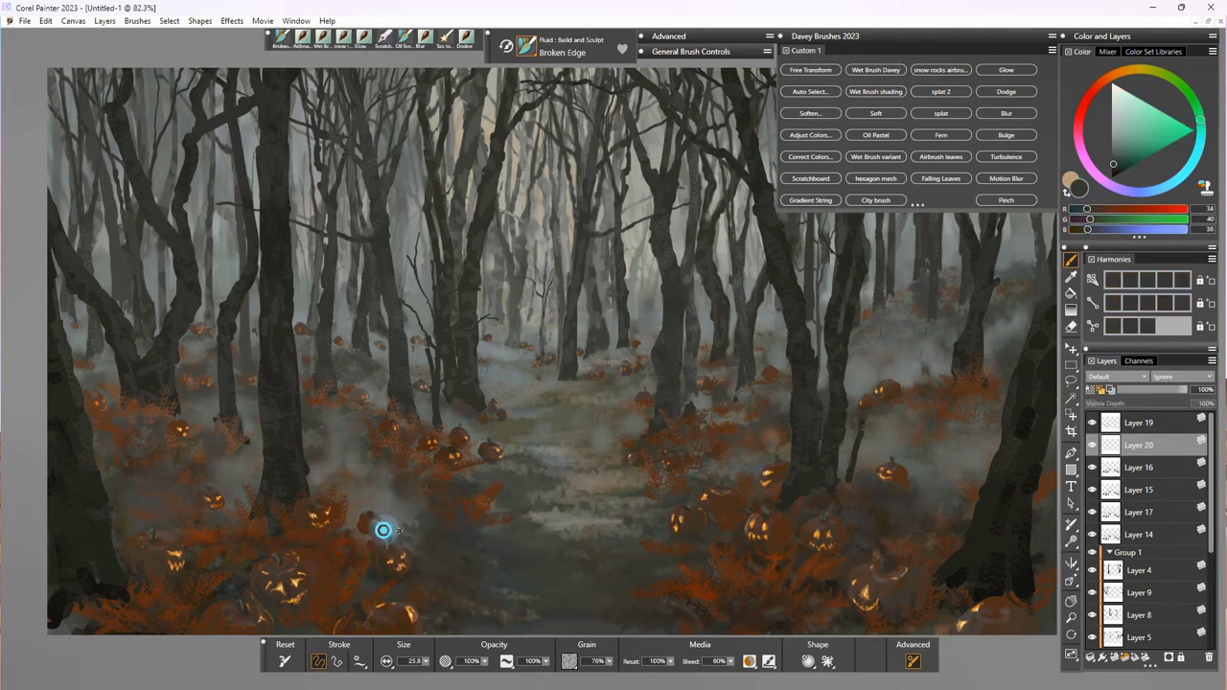
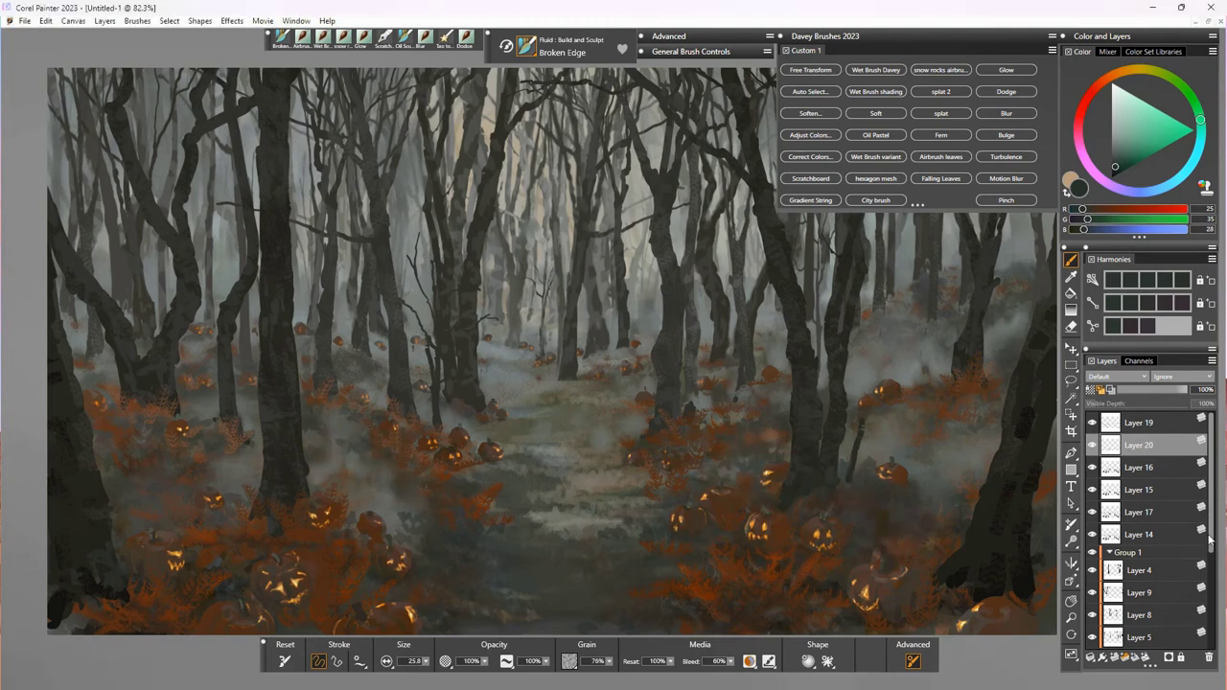
Step: Compare the scene with the collapsed Group 1 and the mist layers beneath it hidden and shown
scroll(1179, 575, down, 5)
click(1093, 543)
click(1093, 561)
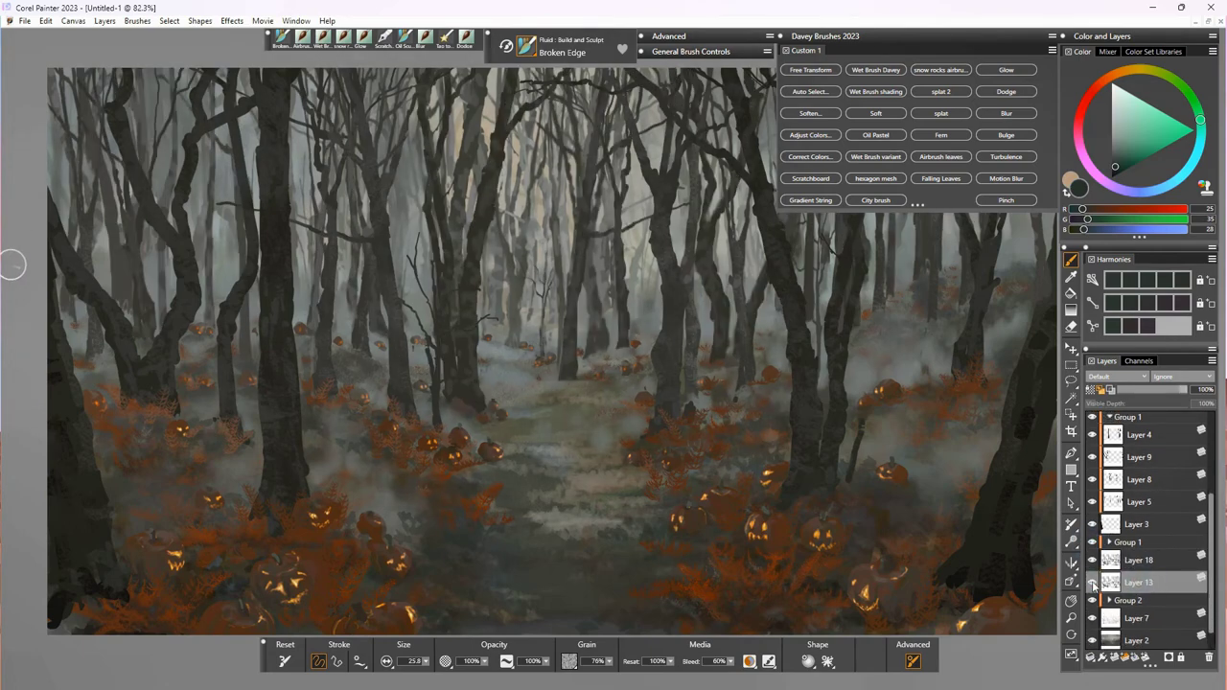
click(1090, 542)
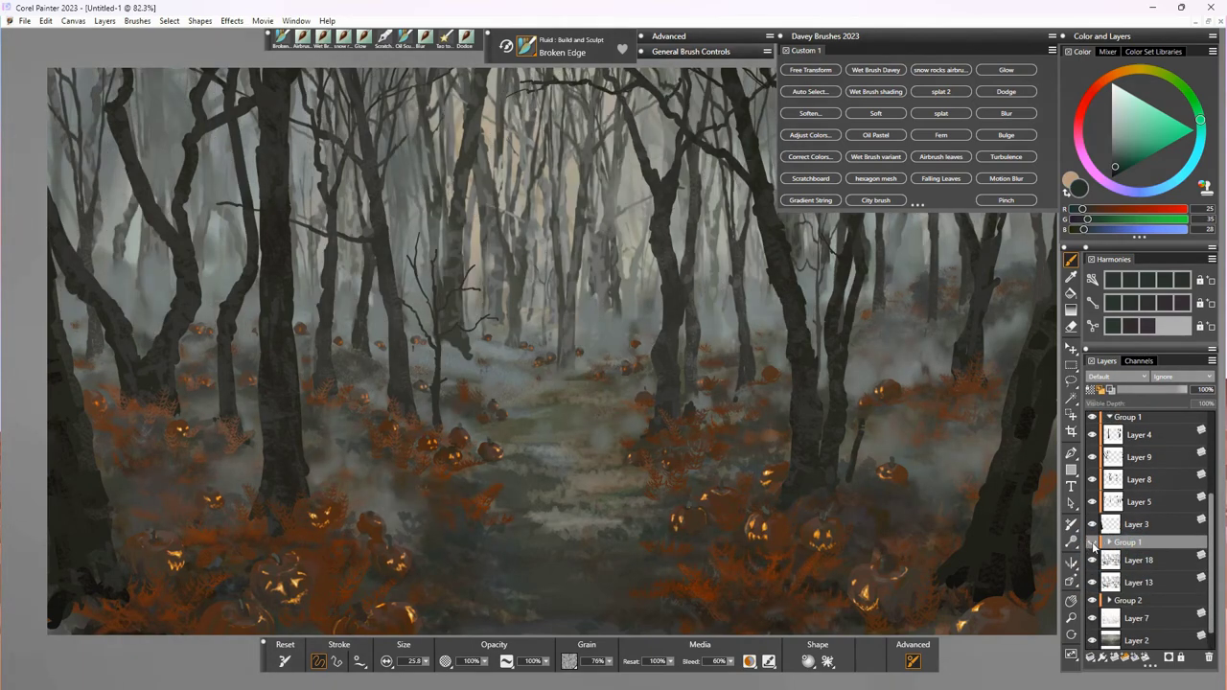
click(1134, 502)
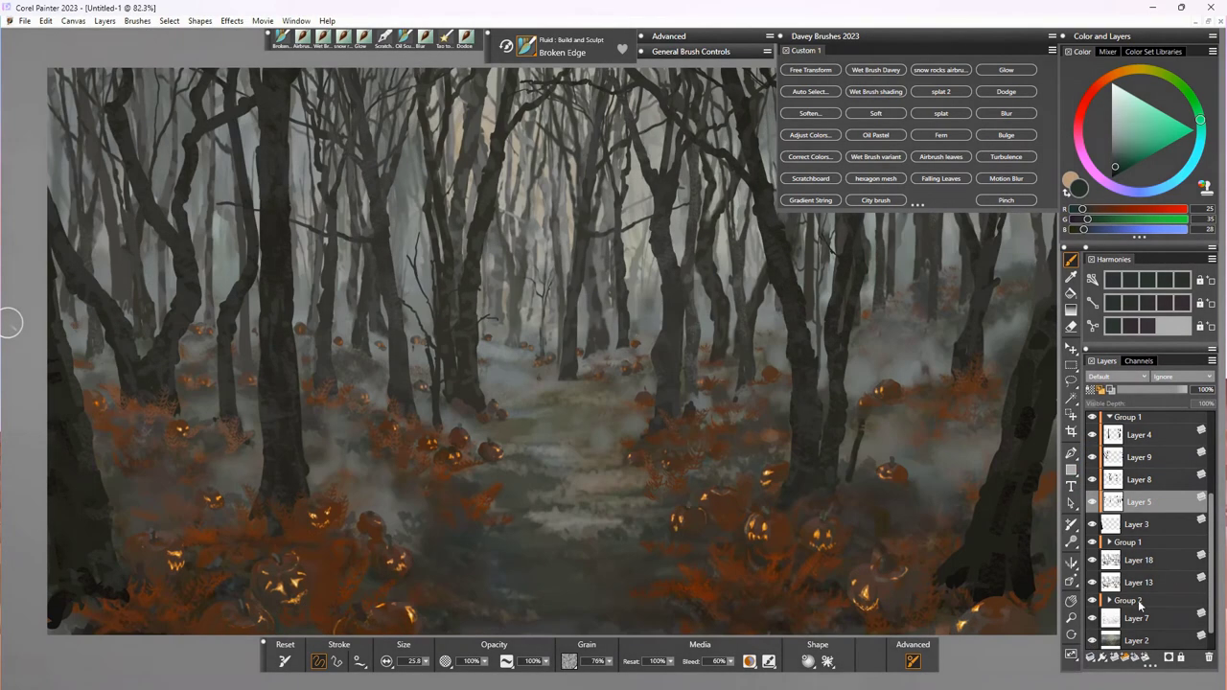
Step: Expand the lower Group 1 and check its Layer 10 and the mist layers below by toggling their visibility
click(1111, 543)
scroll(1146, 553, down, 3)
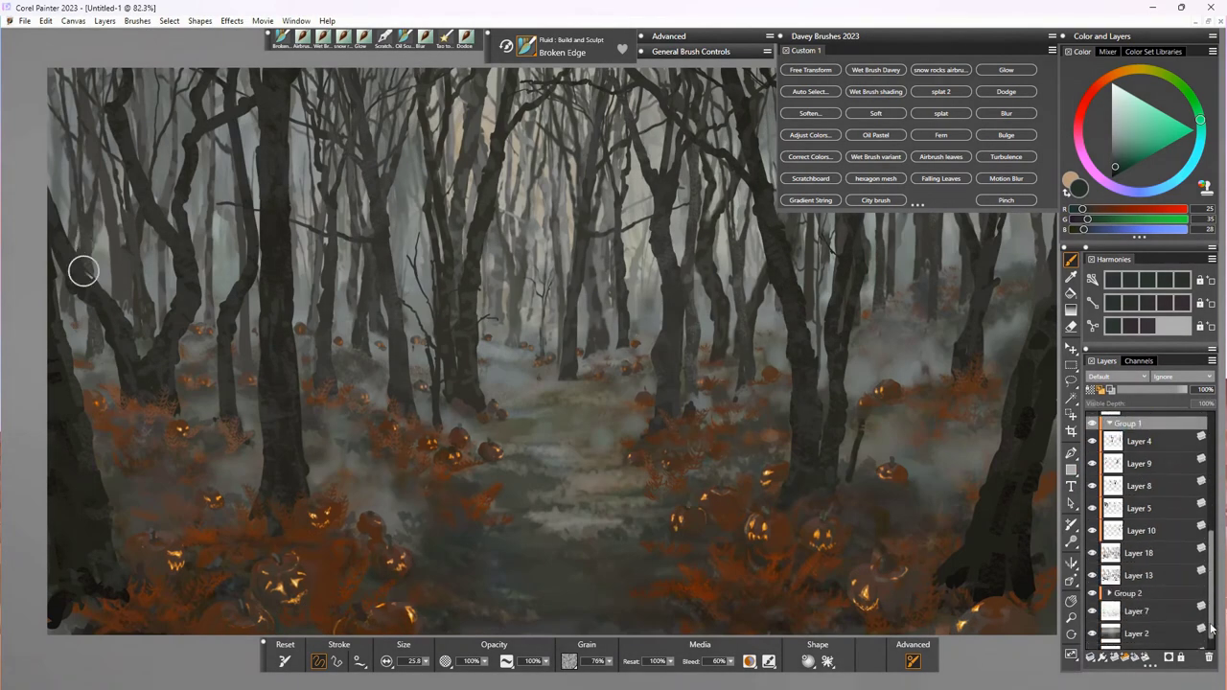
click(1092, 569)
click(1092, 592)
click(1092, 569)
click(1129, 544)
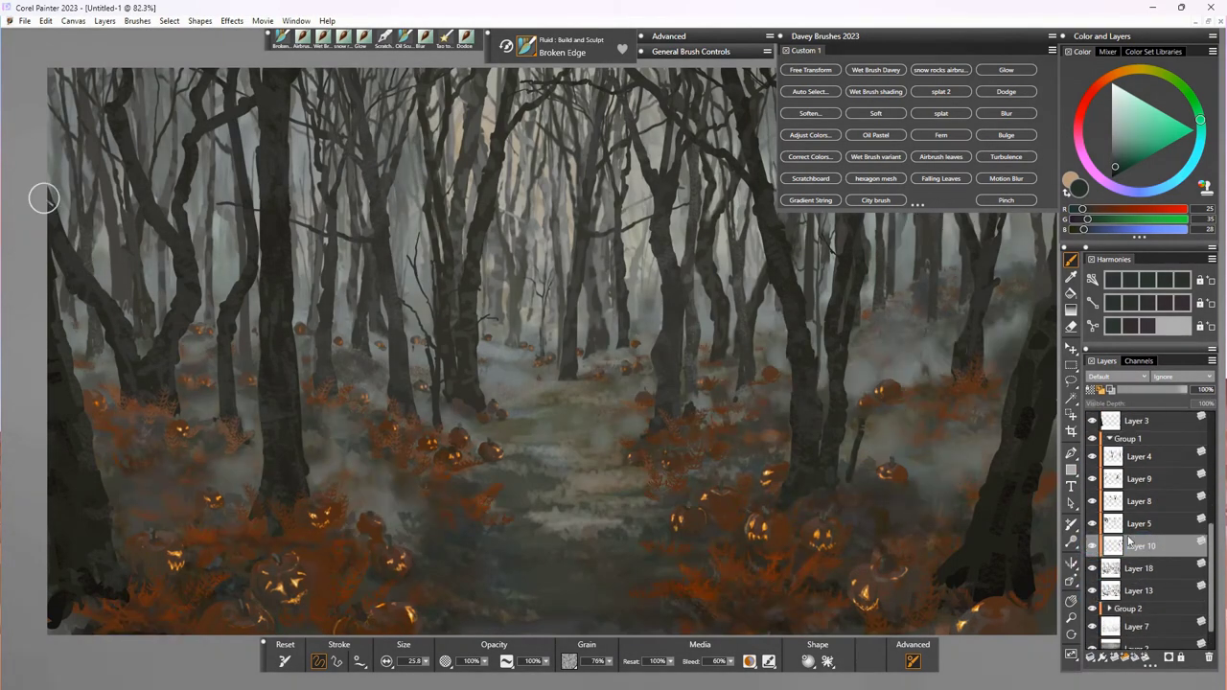
Step: Collapse the lower Group 1 into a single layer and soften it with a Gaussian aperture at 2.98
click(1137, 439)
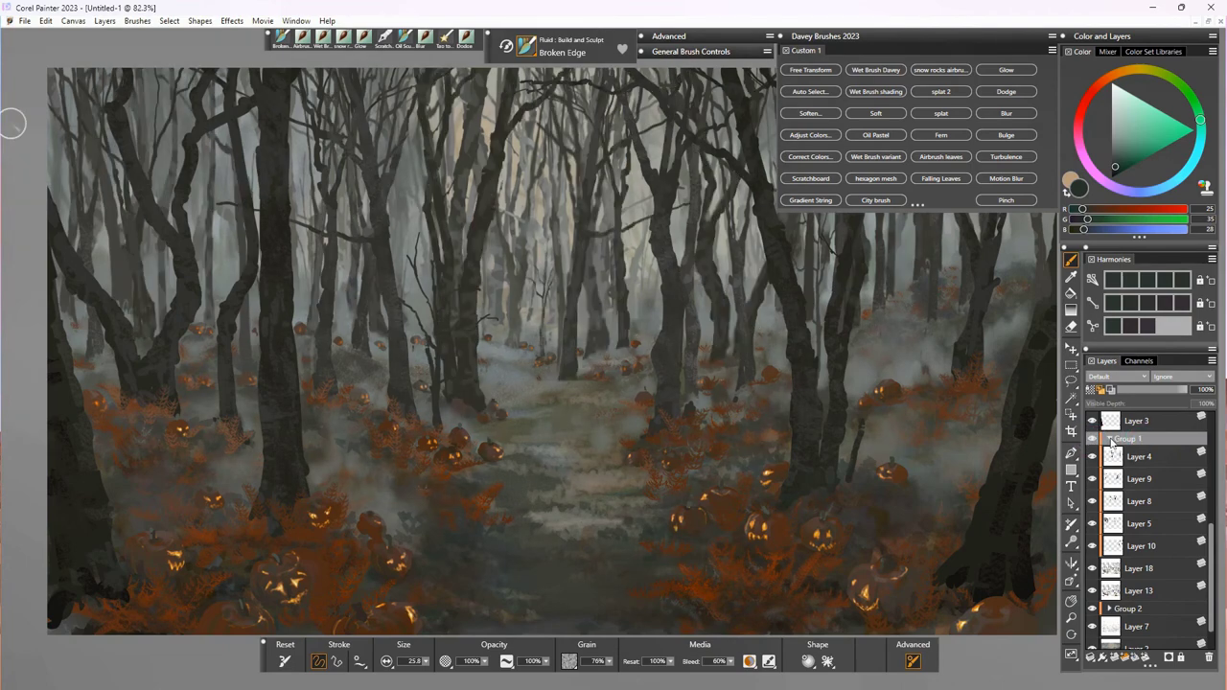
click(1110, 439)
click(1091, 658)
click(1045, 688)
click(810, 113)
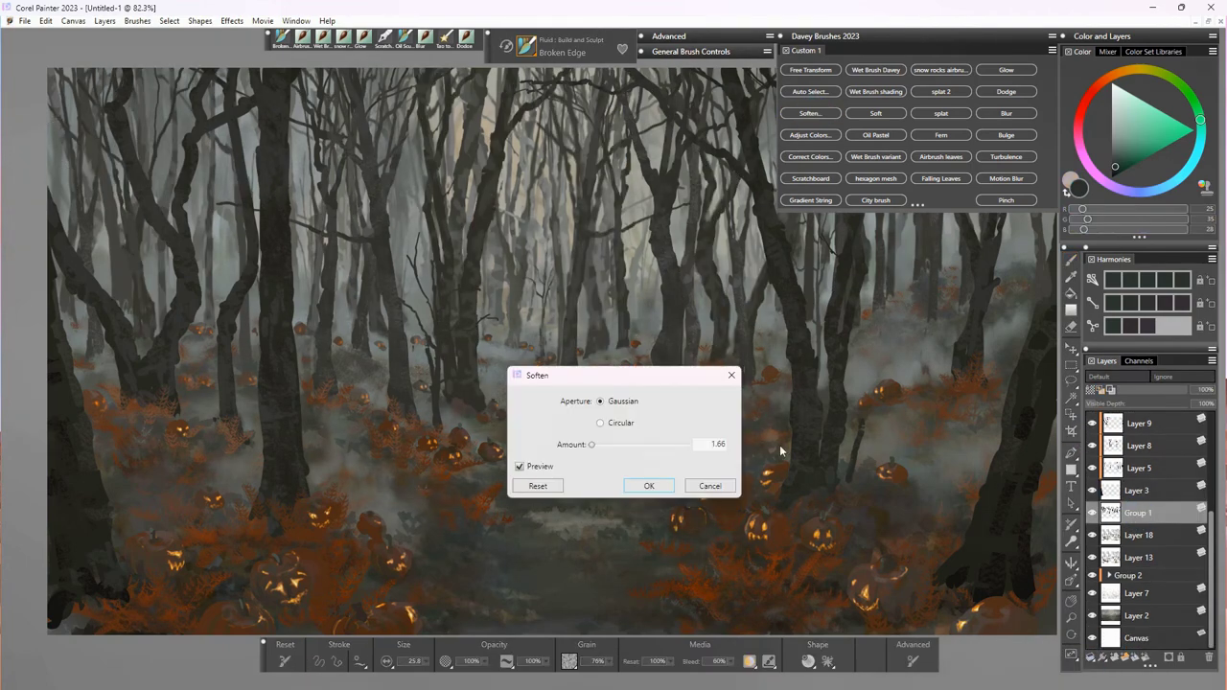
drag(592, 445, 595, 446)
click(648, 486)
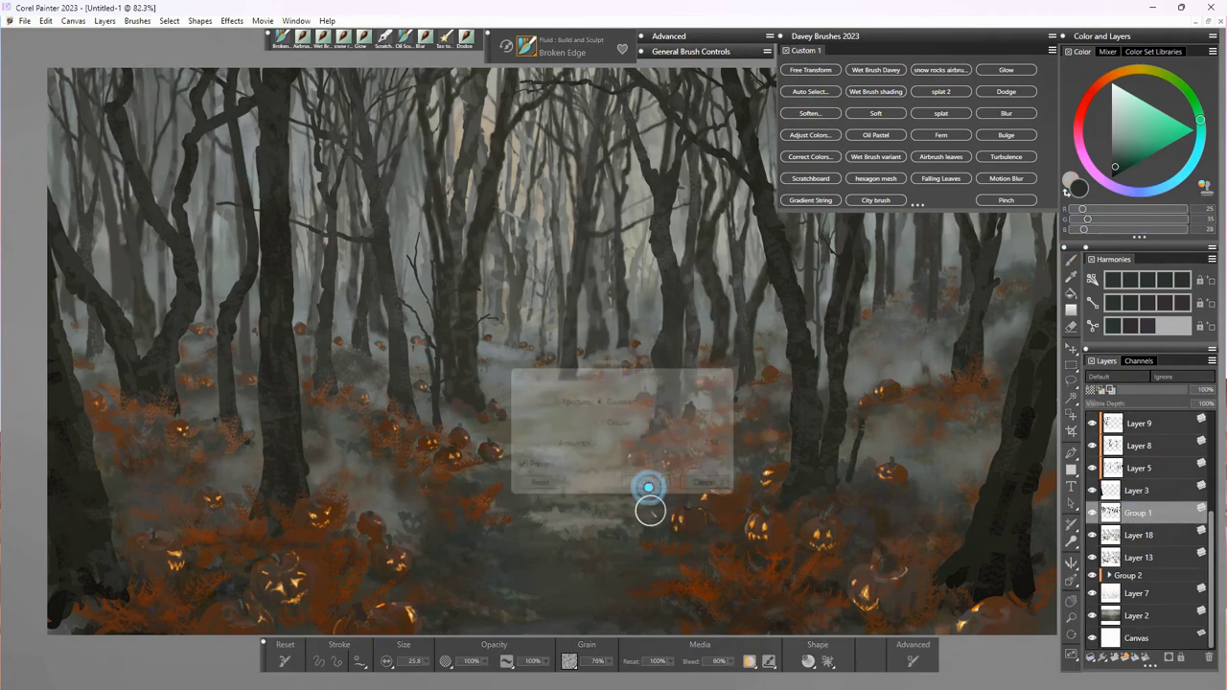
Step: Soften Layer 5 in the remaining Group 1 with a Gaussian aperture at 2.98
click(1136, 469)
click(811, 114)
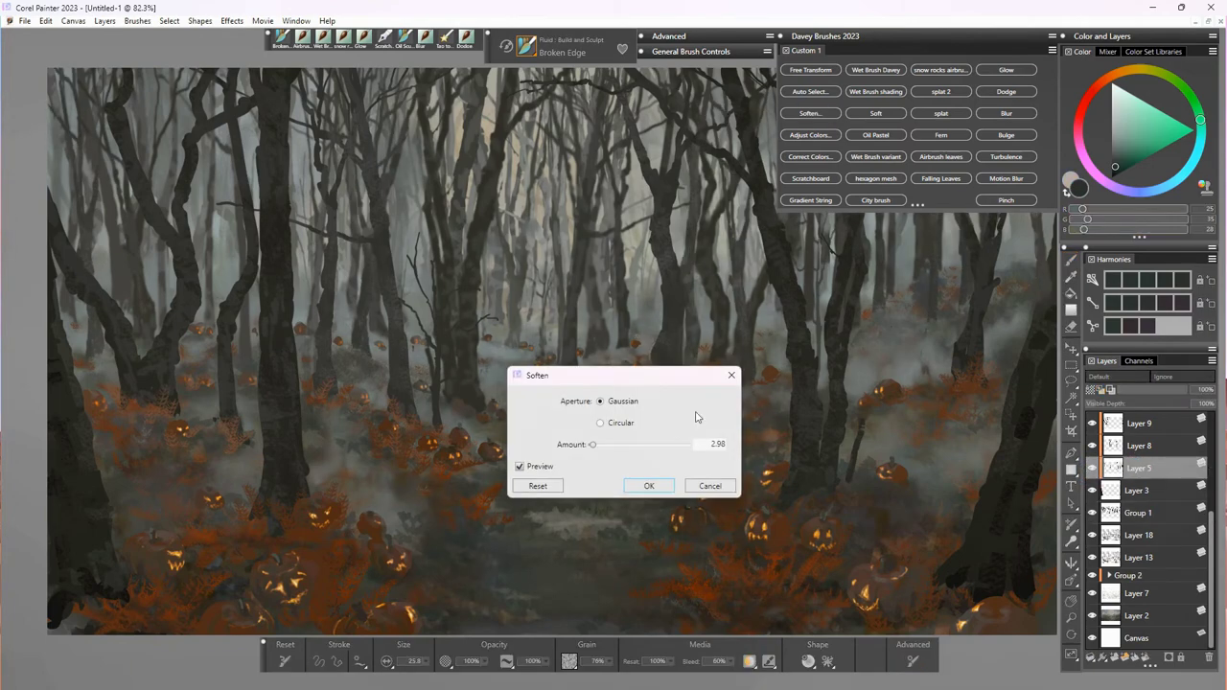
click(648, 486)
Step: Apply the Soften effect with a Gaussian aperture to Layer 8, Layer 9 and Layer 4 in the expanded Group 1
click(1131, 446)
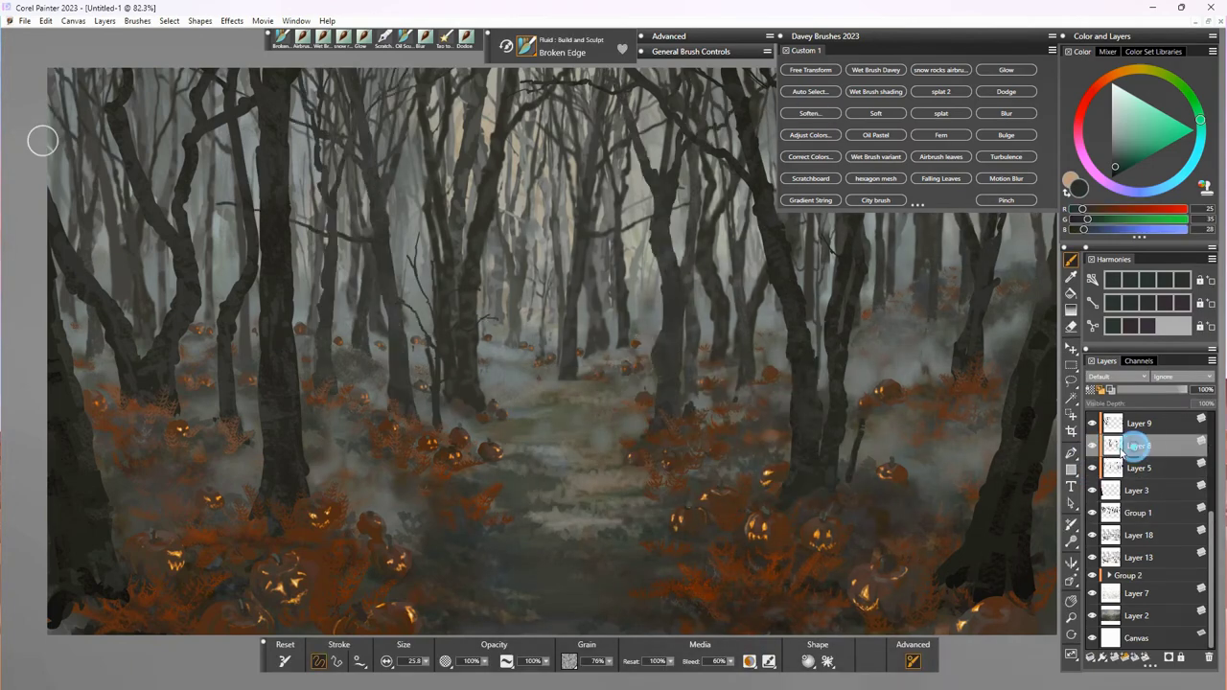
click(810, 114)
click(648, 487)
scroll(1190, 497, up, 3)
click(1187, 499)
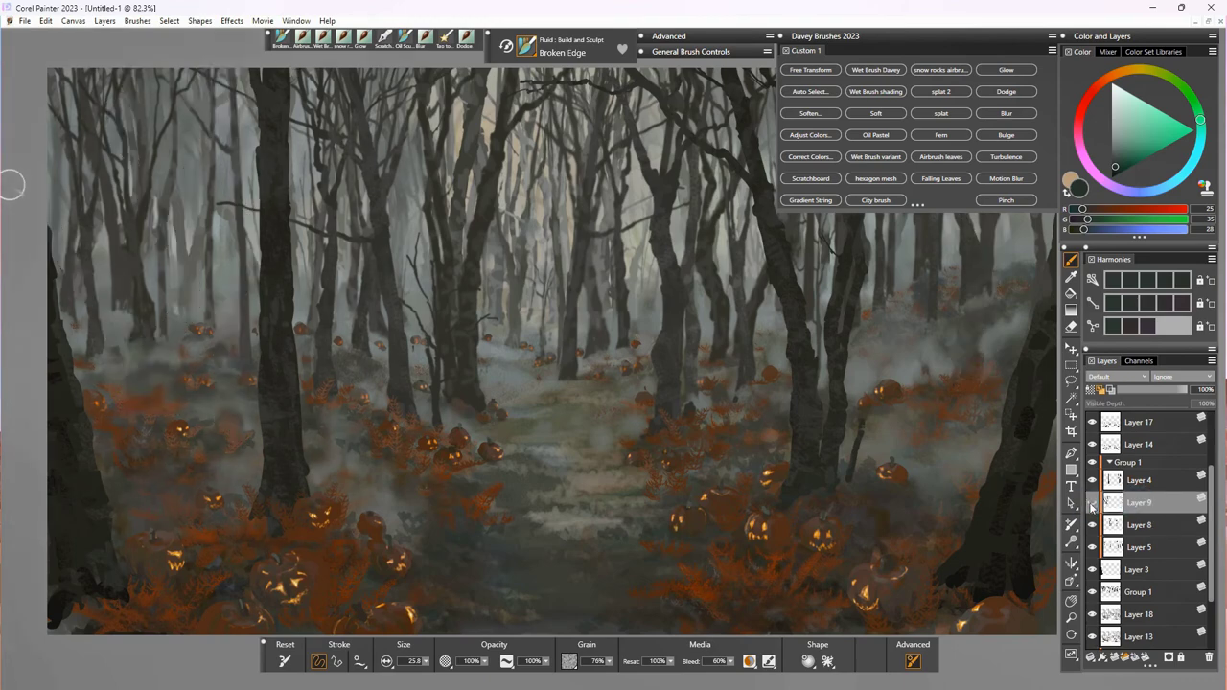
click(810, 113)
click(649, 486)
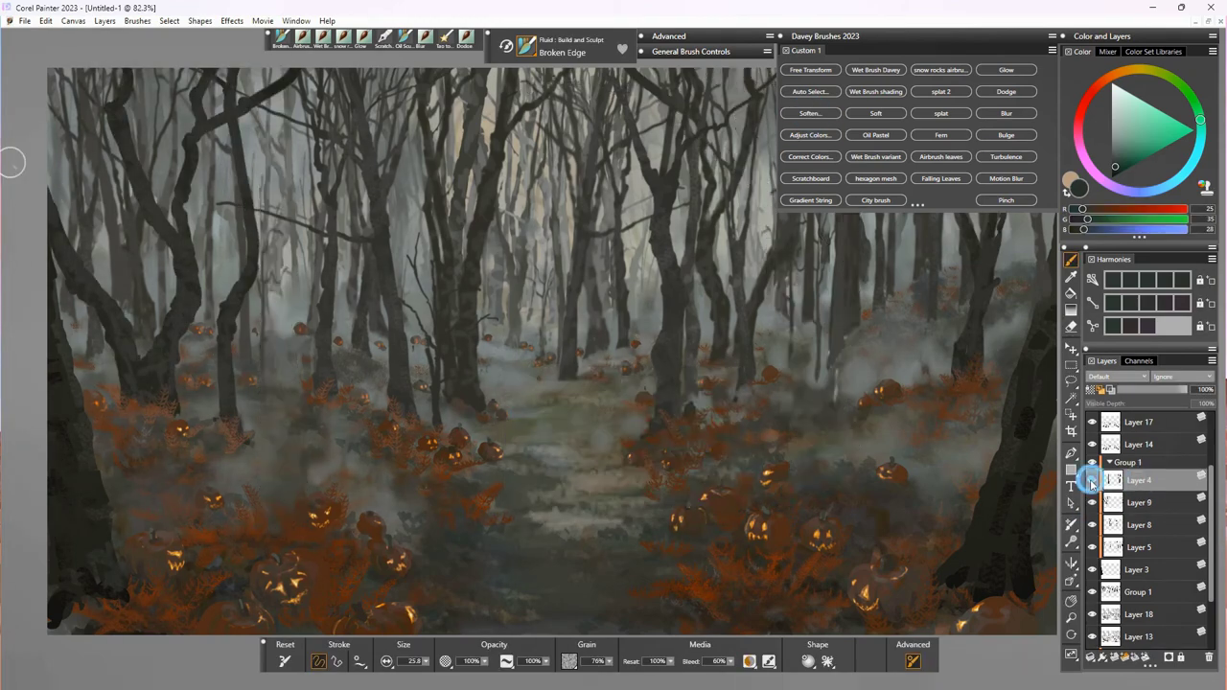
click(1128, 483)
click(810, 115)
click(653, 486)
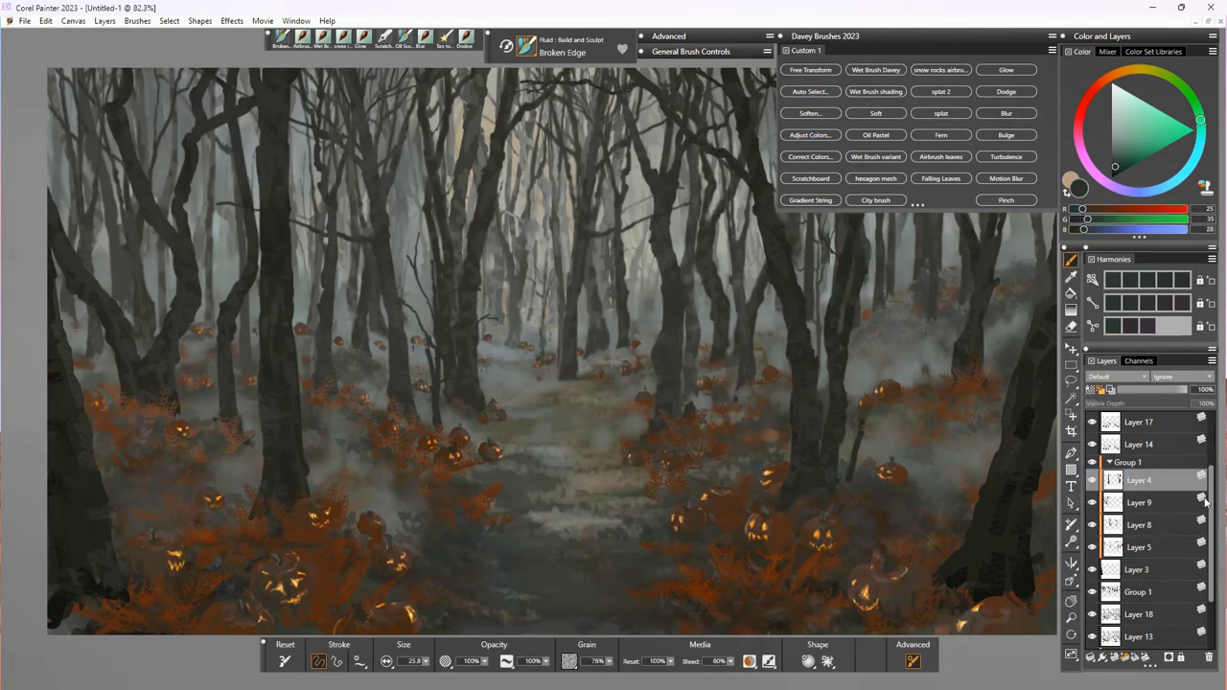
Step: Collapse the upper Group 1 and check that group and Group 2 by toggling their visibility
drag(1211, 500, 1208, 543)
click(1110, 495)
scroll(1215, 476, up, 1)
click(1090, 535)
click(1092, 472)
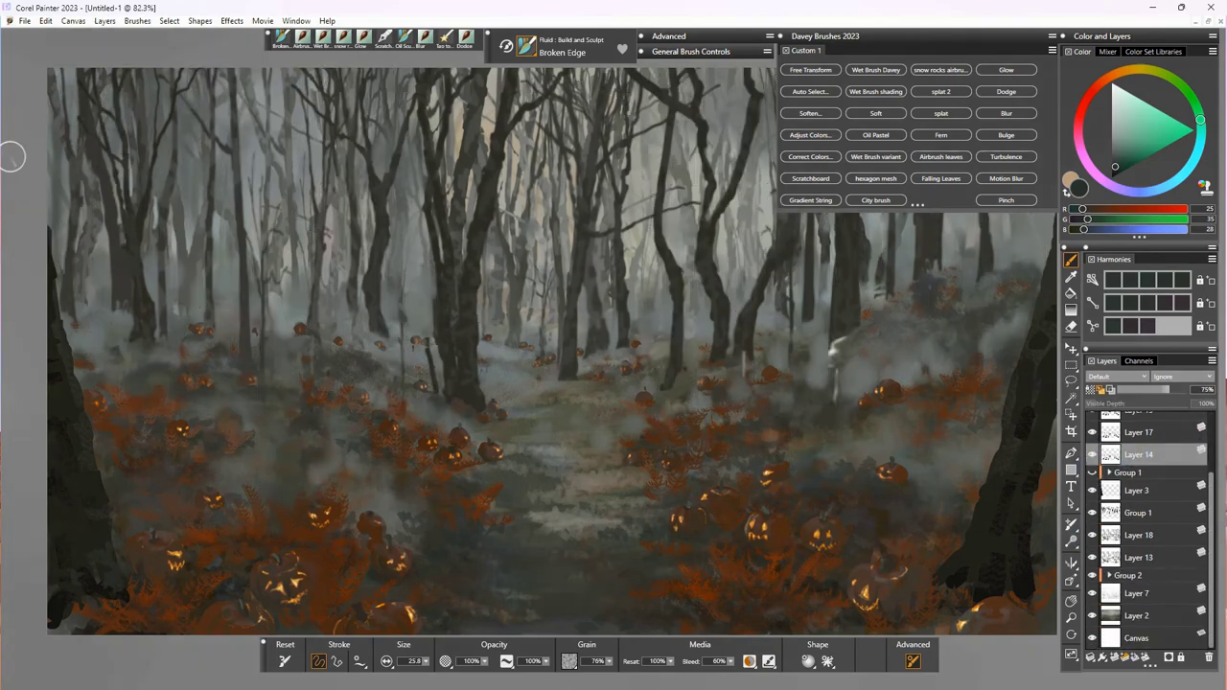
click(1092, 576)
click(1093, 577)
click(1092, 473)
Step: Expand Group 2 and soften its Group 1 layer with a Gaussian aperture
click(1109, 576)
scroll(1137, 566, down, 3)
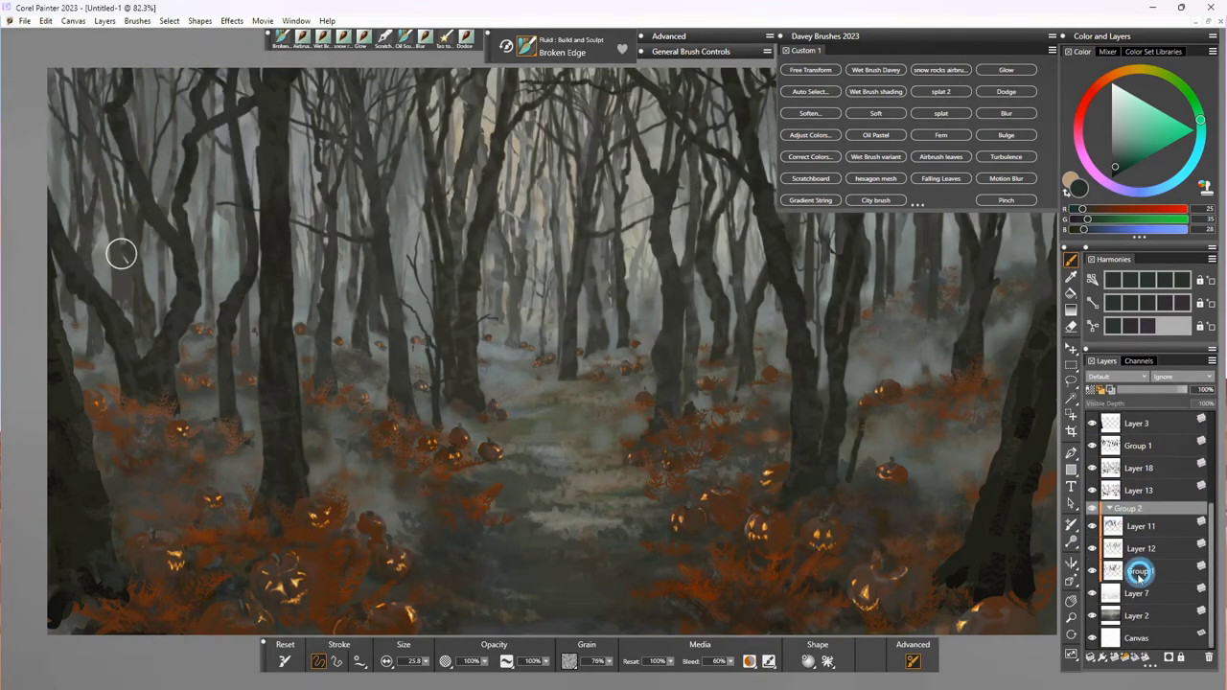
click(1137, 570)
click(810, 113)
drag(595, 449, 600, 449)
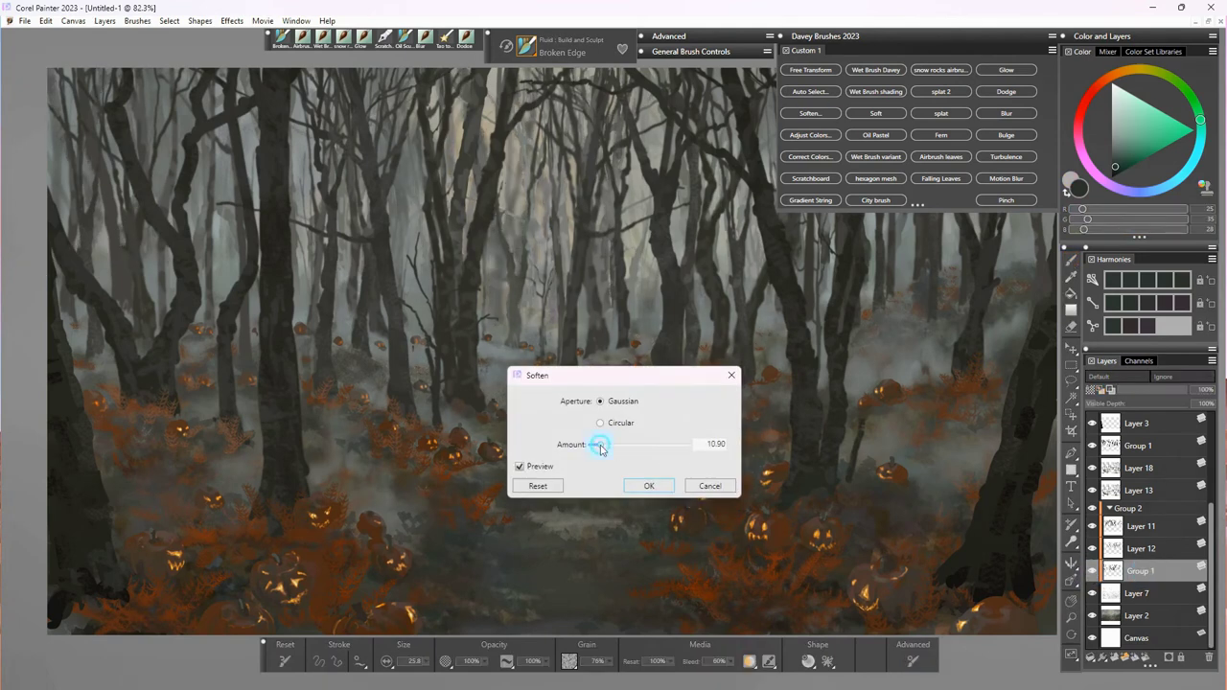
click(649, 487)
Step: Soften Layer 12 in Group 2 and move it beneath the Group 1 layer
click(1141, 549)
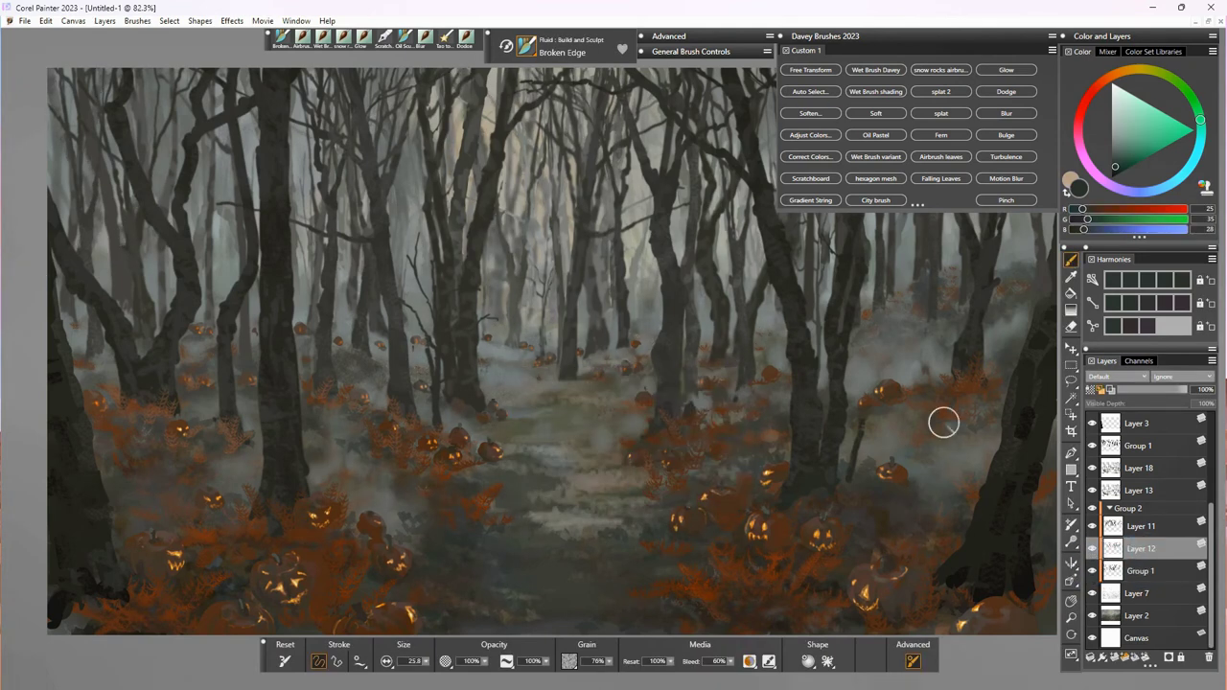
click(810, 113)
drag(598, 446, 595, 448)
click(640, 485)
drag(1138, 552, 1143, 579)
Step: Soften Layer 11 in Group 2 with a Gaussian aperture at 3.64
click(1141, 529)
click(1092, 528)
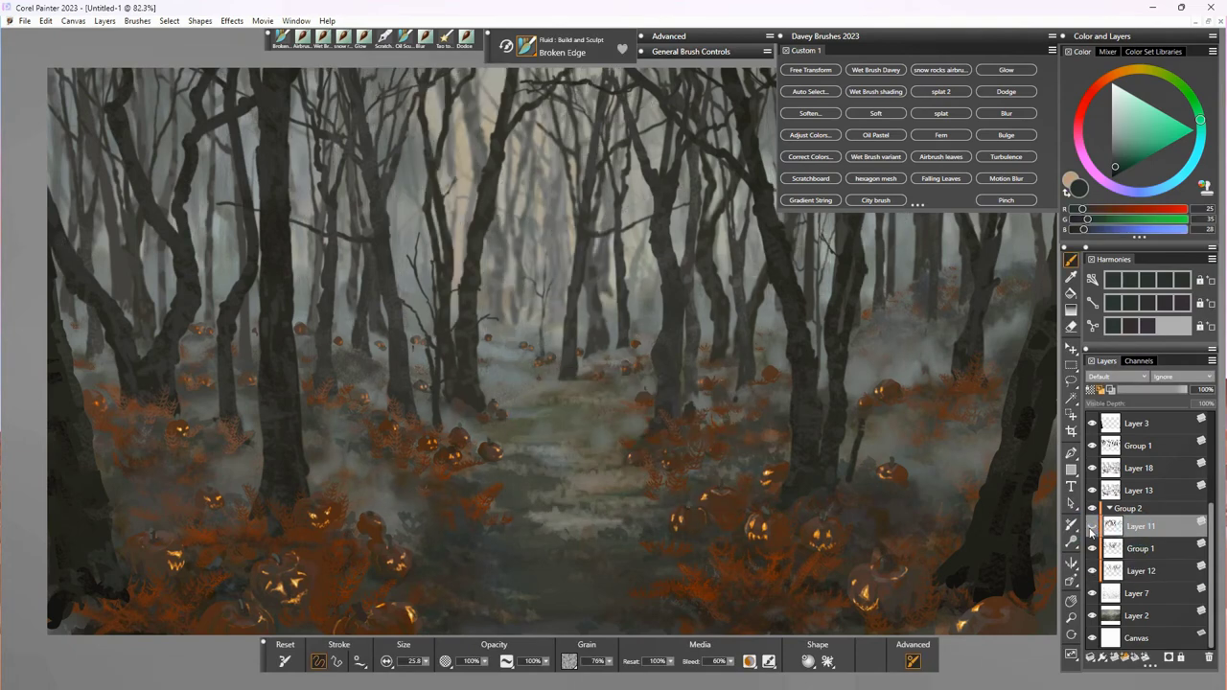
click(810, 113)
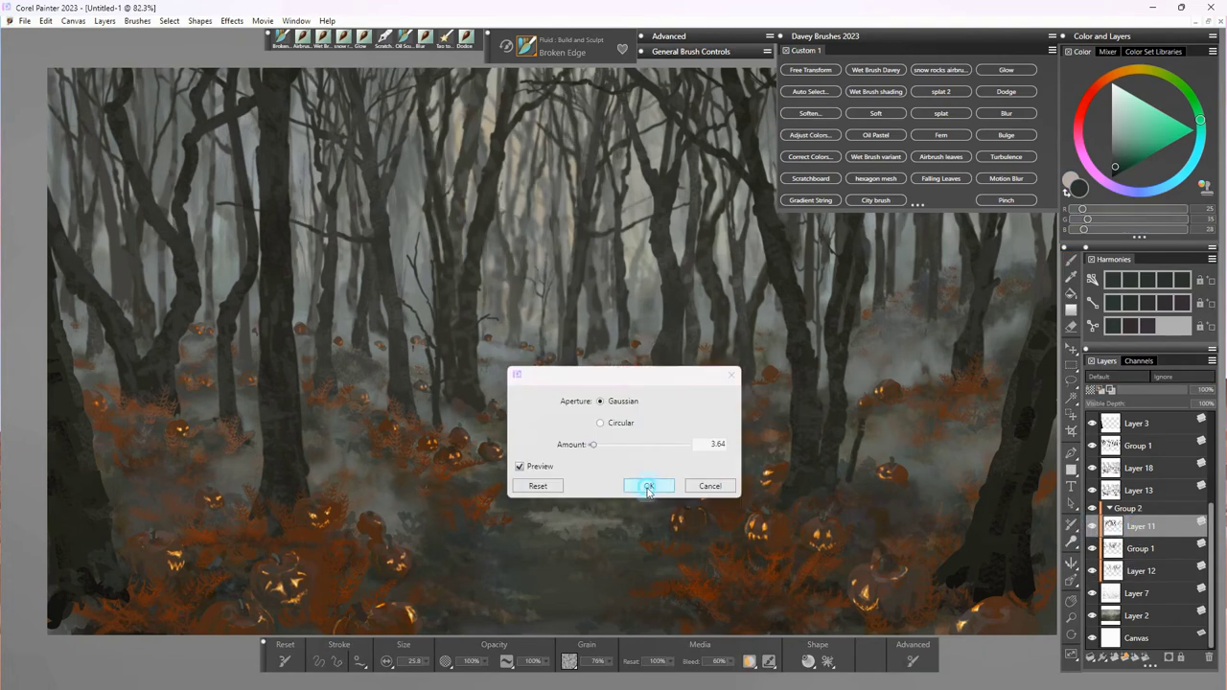
click(649, 486)
Step: Adjust Layer 11's uniform colour to -110% saturation and -12% value, then compare the layer hidden and shown
click(810, 134)
drag(788, 448, 780, 449)
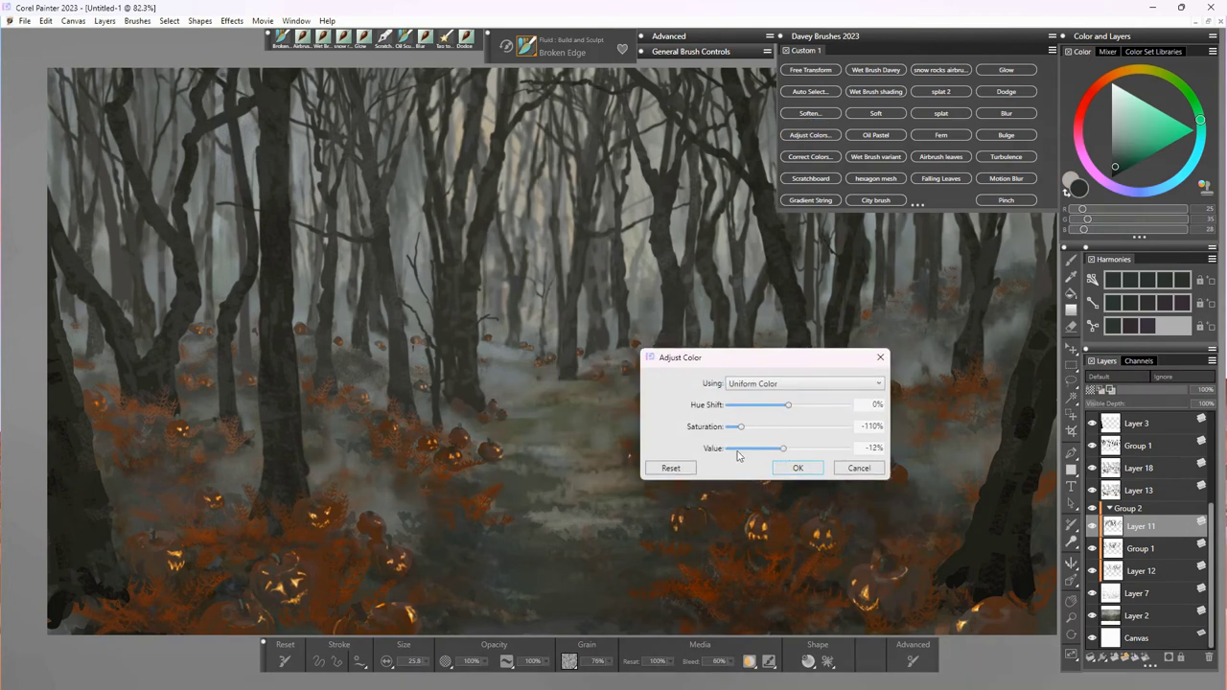
click(779, 469)
click(1092, 527)
click(1092, 526)
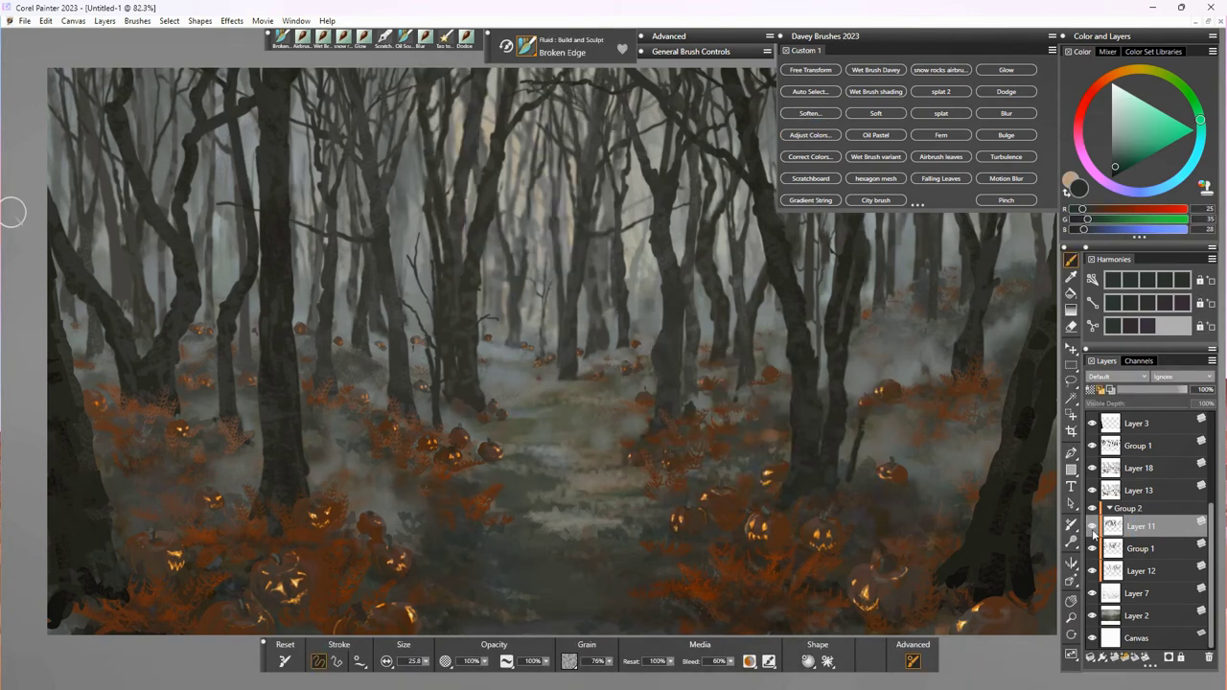
Step: Soften foreground trunk Layer 3 with a Gaussian aperture at 4.96 and check it hidden and shown
scroll(1212, 514, up, 3)
click(1136, 509)
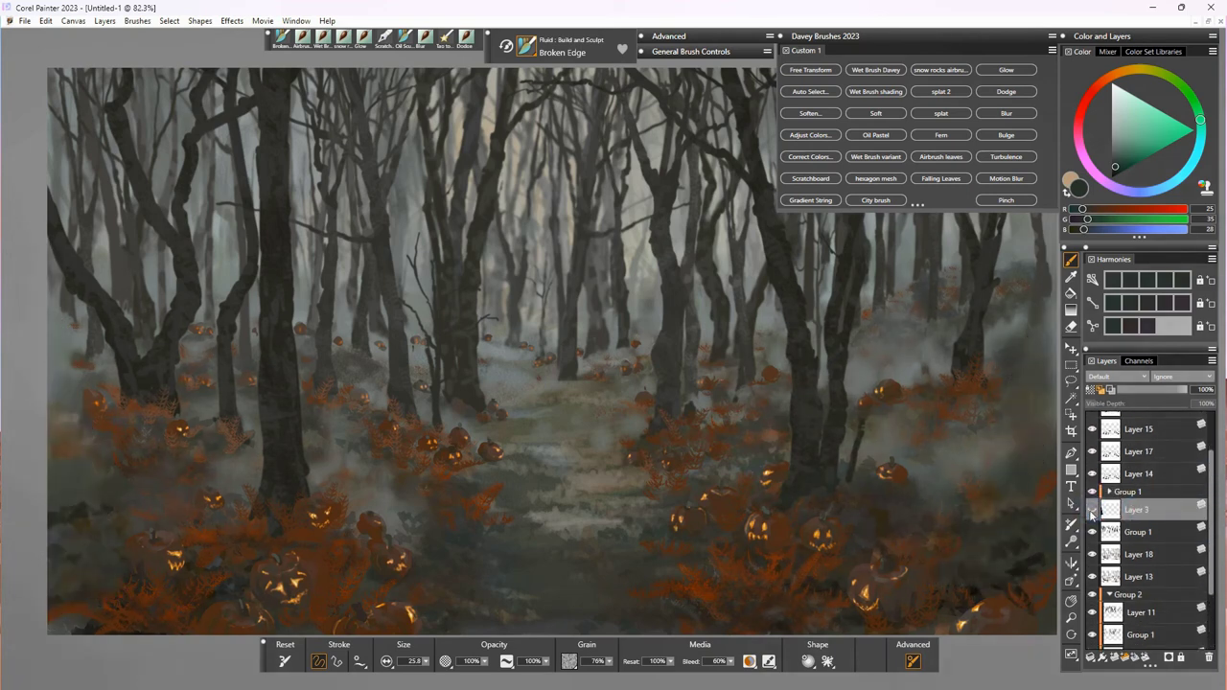
click(811, 113)
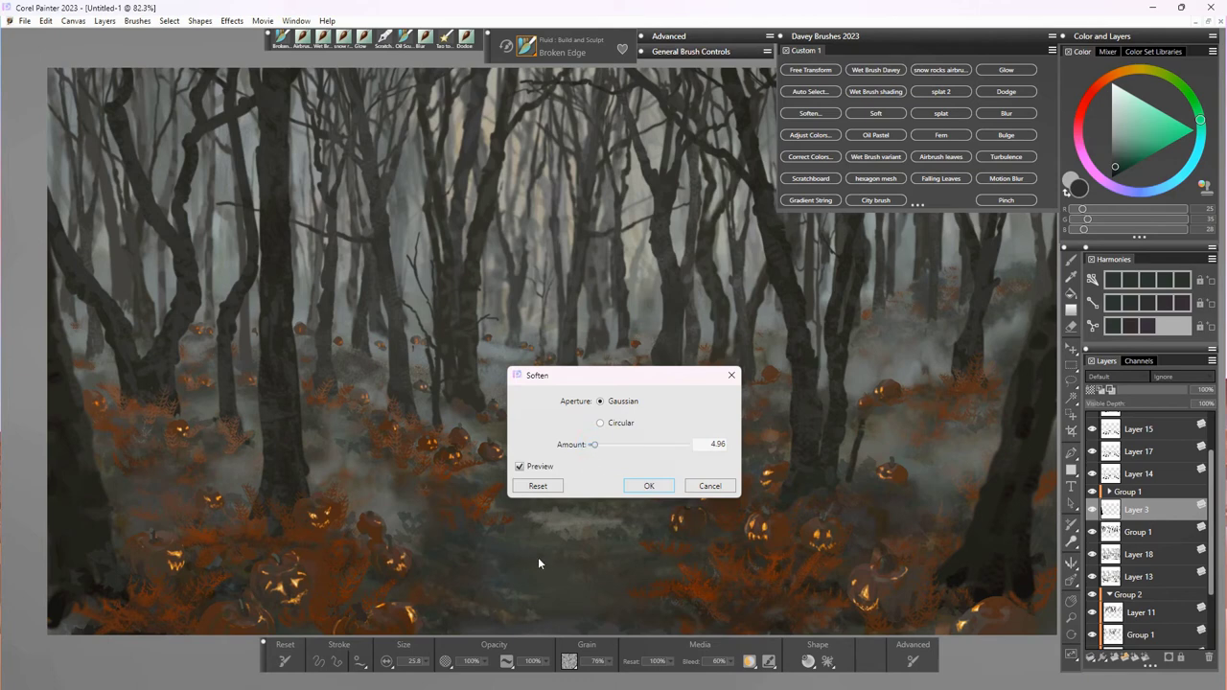
click(649, 486)
click(1092, 509)
click(1093, 509)
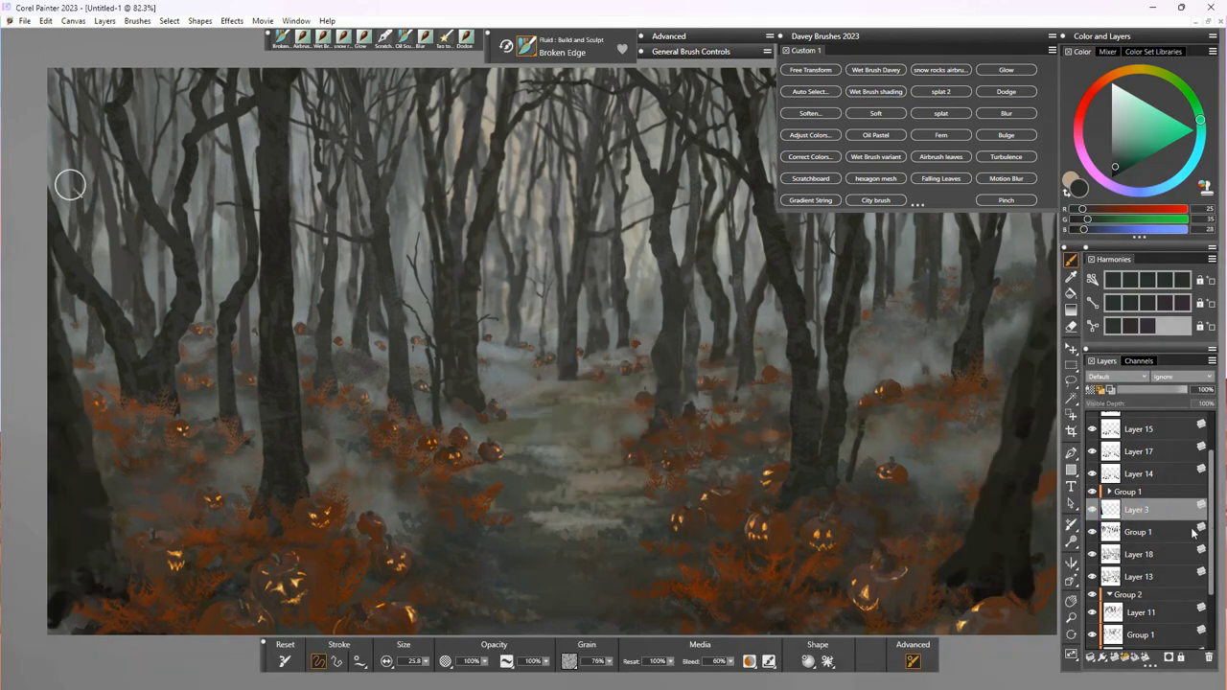
Step: Check the contribution of Layer 18 and the topmost Layer 19 by toggling their visibility
click(1094, 556)
click(1093, 558)
drag(1210, 544, 1208, 494)
click(1092, 423)
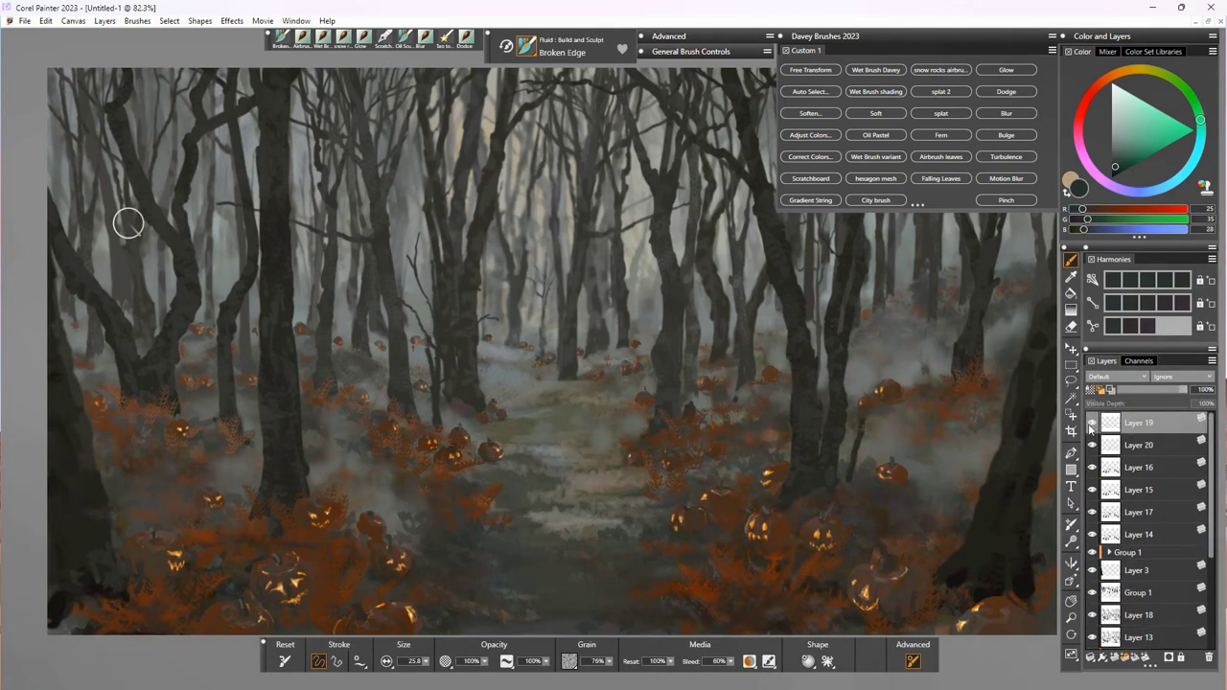
click(1093, 424)
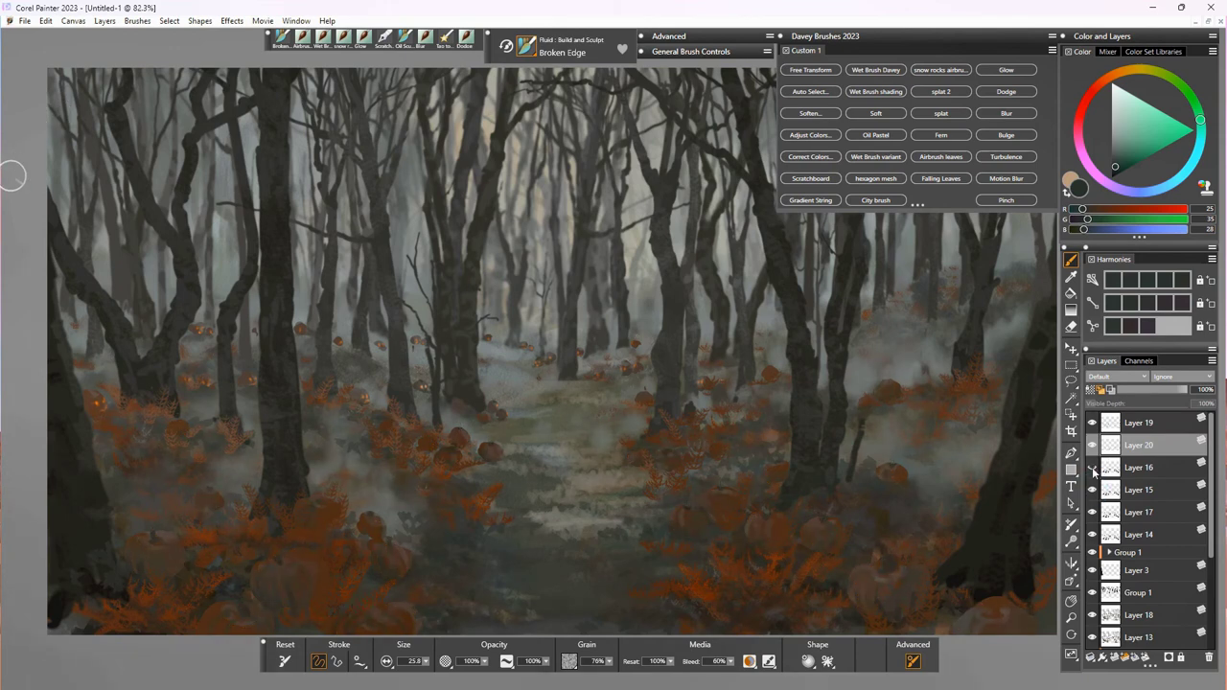
Step: Lasso the large foreground pumpkins in both lower corners of the scene on Layer 16, adding the second area to the selection
click(1179, 467)
key(l)
mouse_move(815, 586)
mouse_down()
mouse_move(1034, 653)
mouse_move(804, 612)
mouse_up()
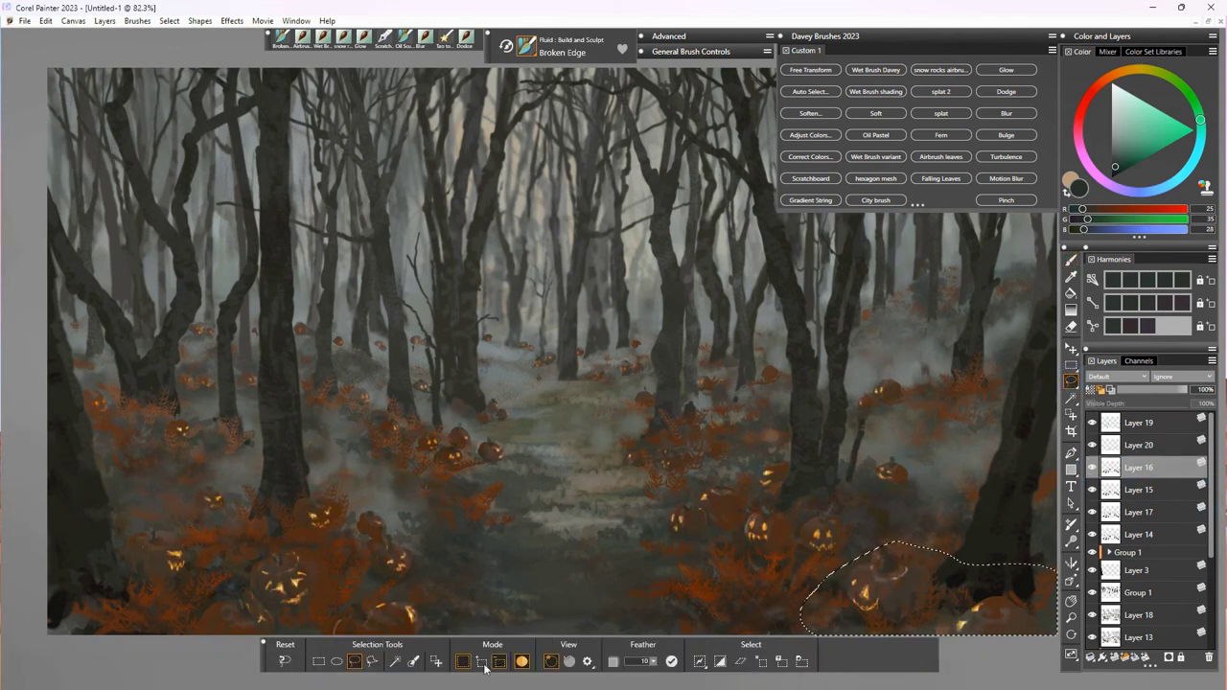
click(483, 661)
mouse_move(199, 622)
mouse_down()
mouse_move(246, 608)
mouse_move(288, 626)
mouse_move(417, 602)
mouse_move(443, 633)
mouse_up()
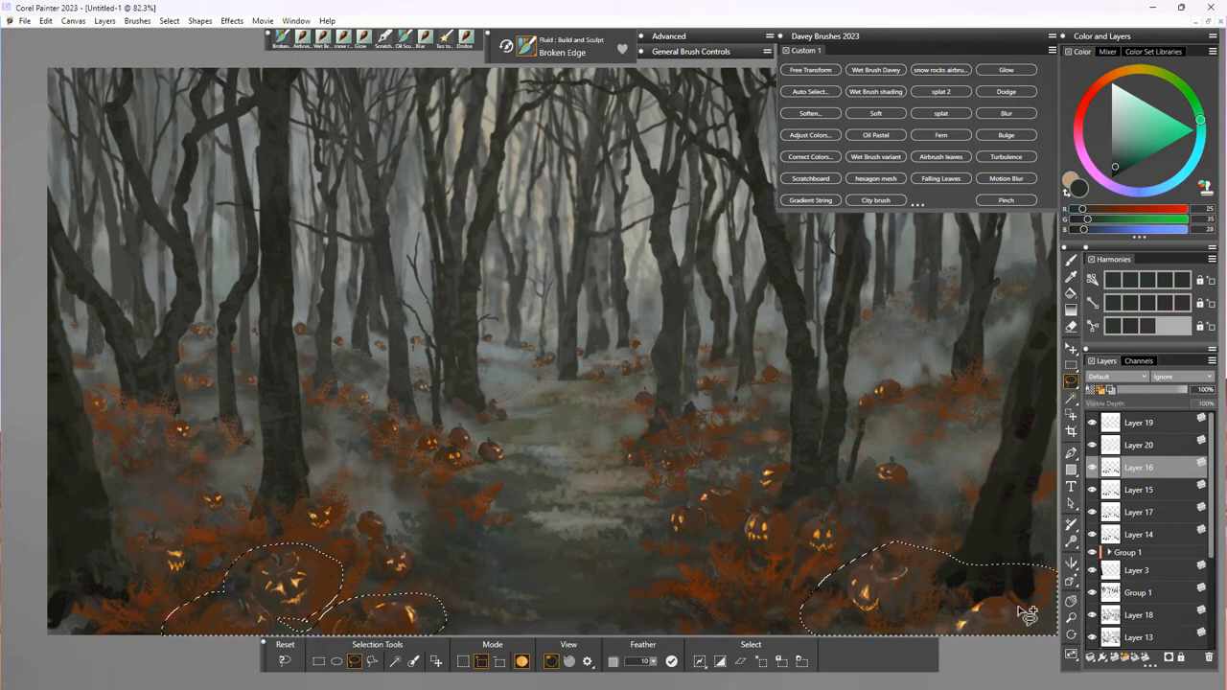
Step: Copy the selected foreground pumpkins to a new layer and soften it with a Gaussian aperture
key(ctrl+c)
key(ctrl+v)
click(810, 113)
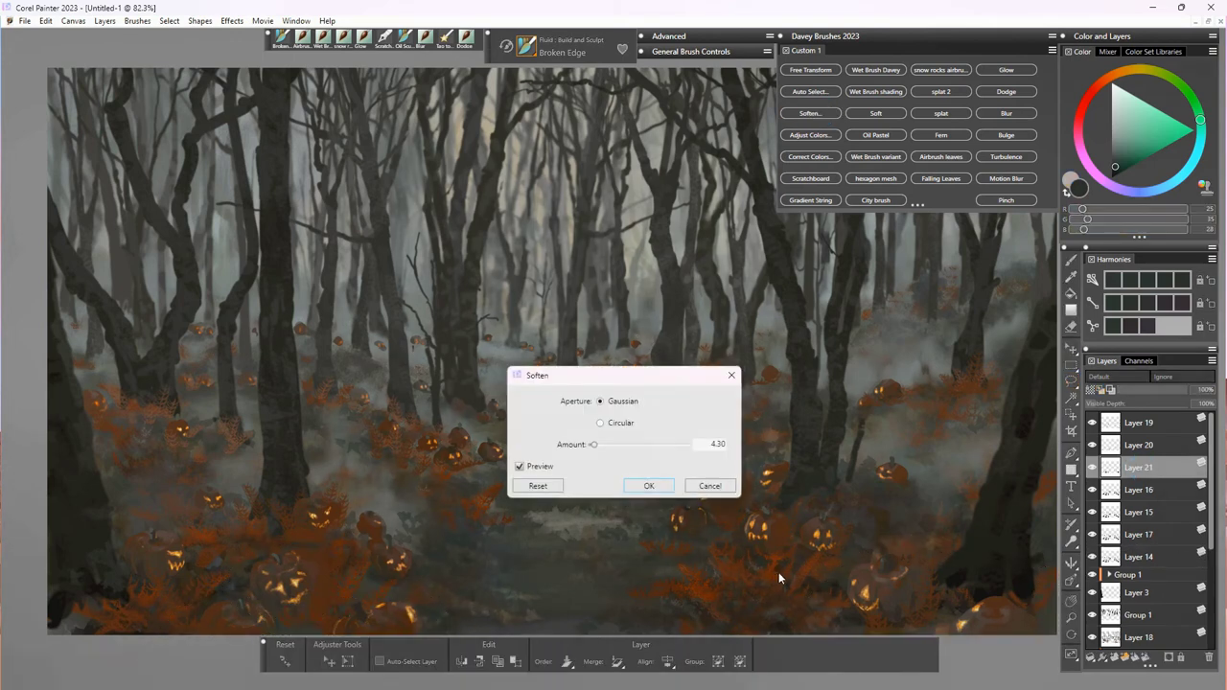
drag(598, 446, 595, 451)
click(649, 486)
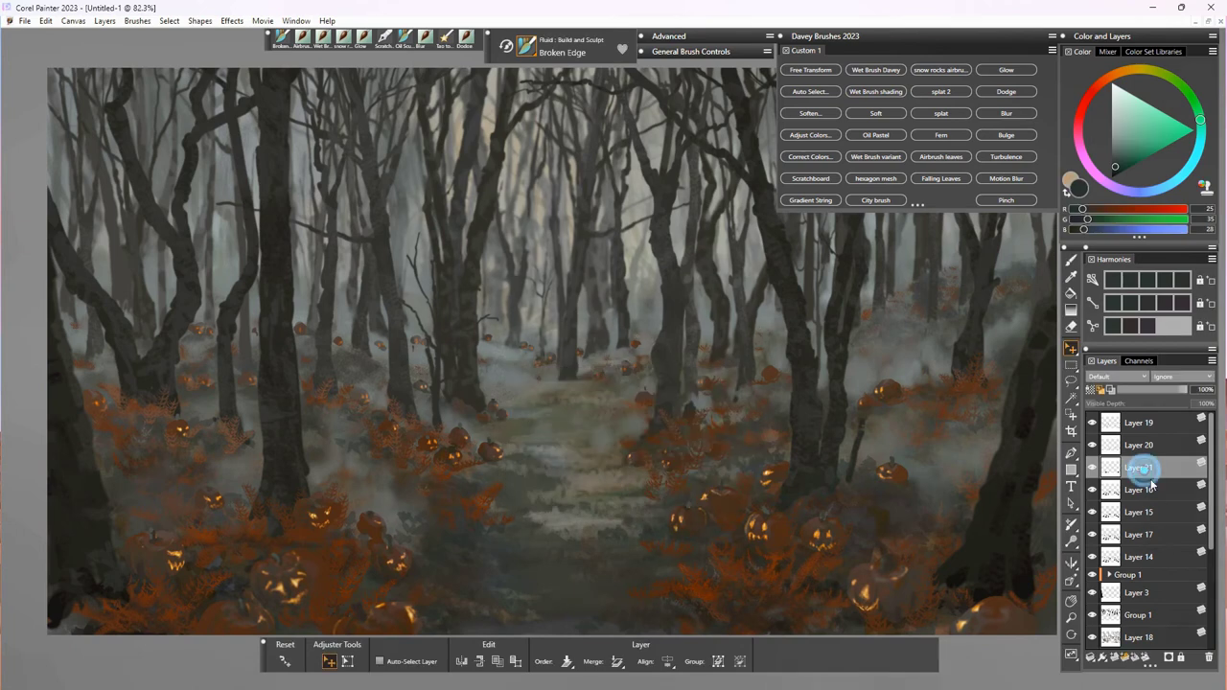
Step: Soften Layer 14 with a Gaussian aperture at 2.98
click(1133, 536)
click(1131, 557)
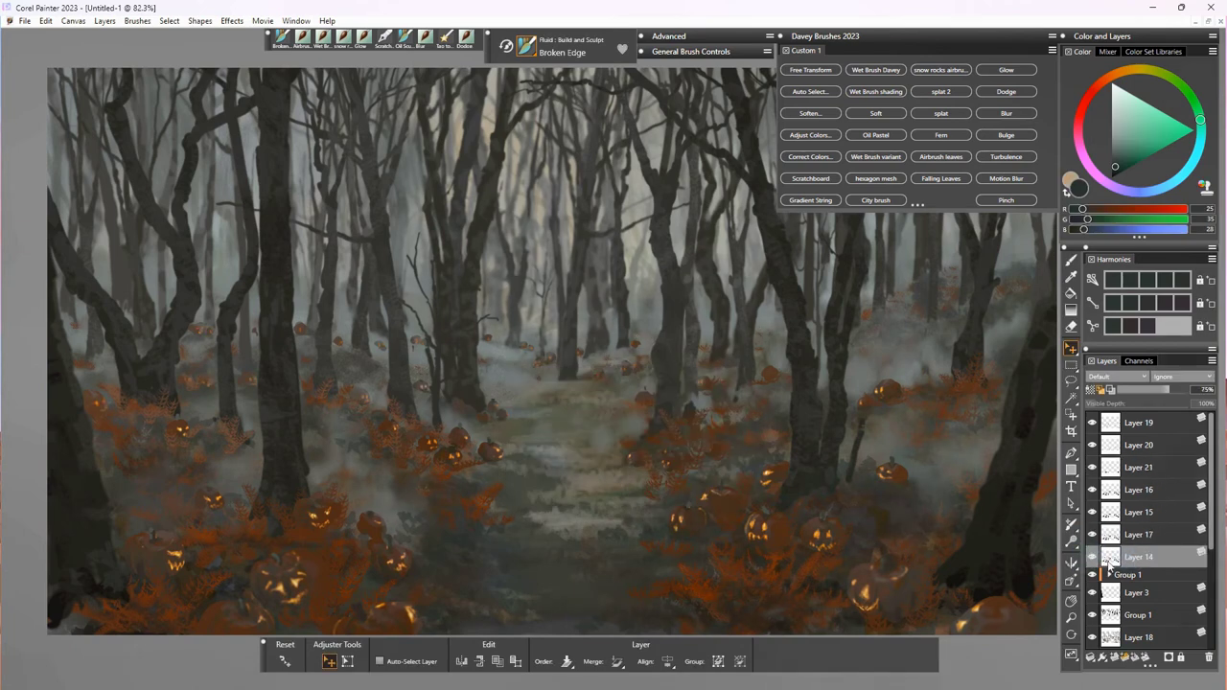
click(810, 113)
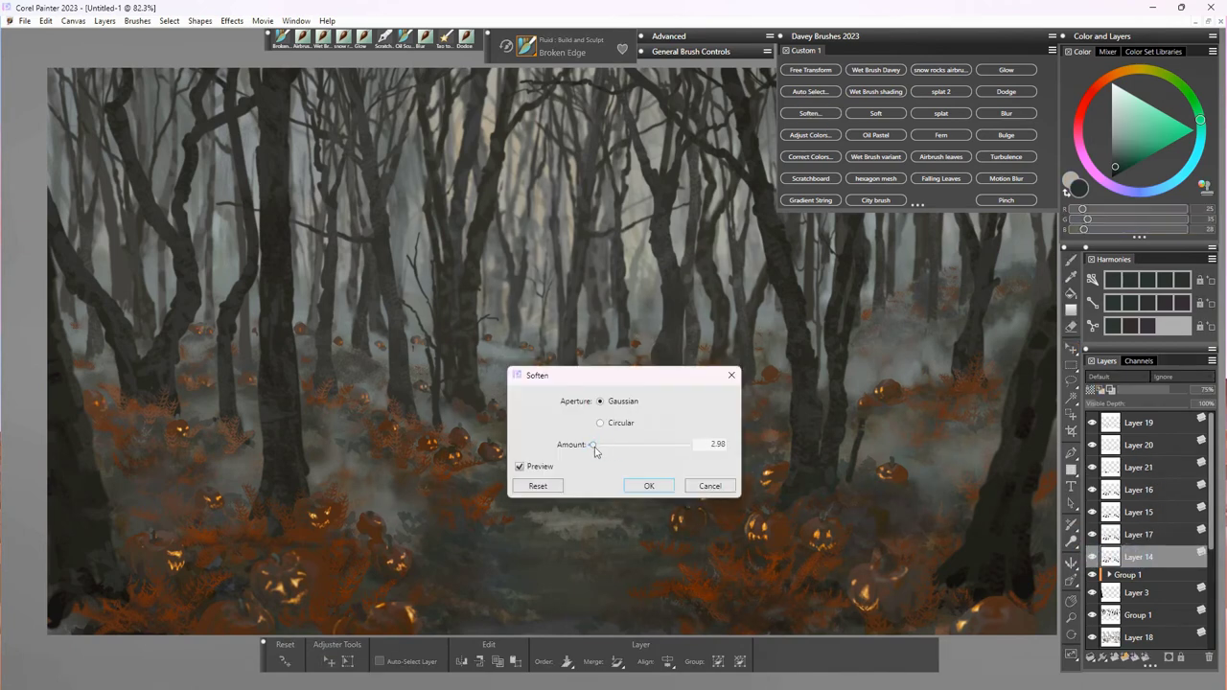
click(649, 487)
Step: Soften Layer 17 with the Soften effect, moving the dialog aside to see the preview
click(1138, 534)
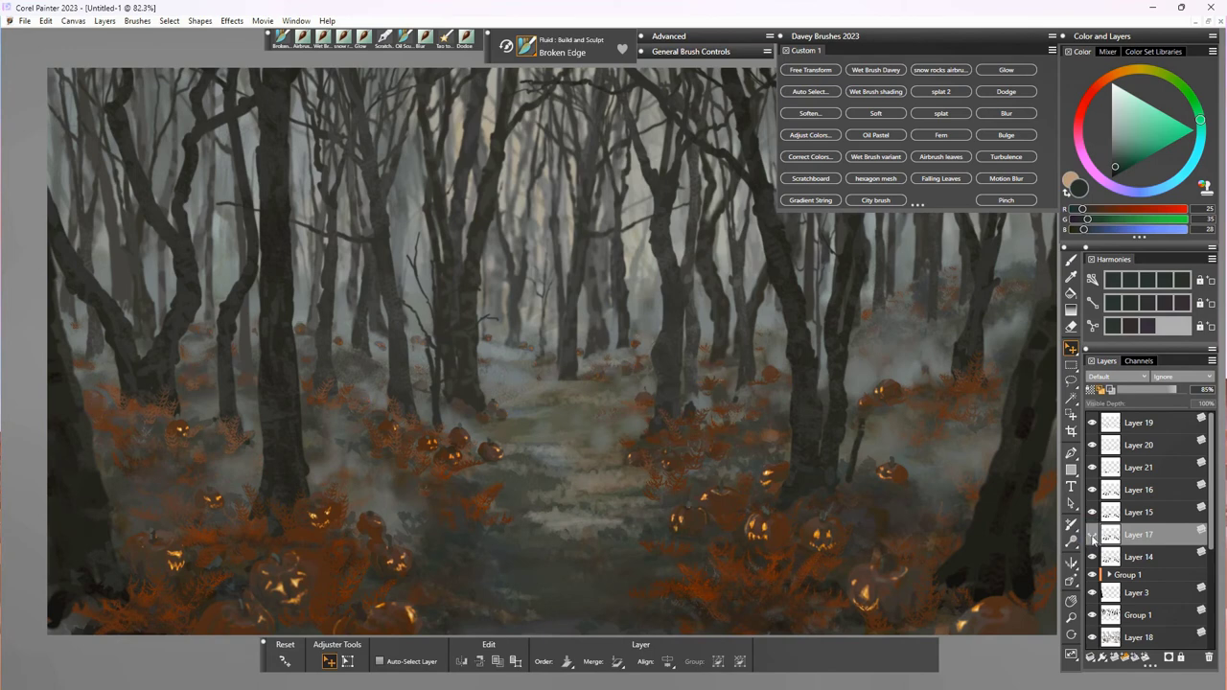
click(818, 121)
drag(636, 376, 866, 462)
click(870, 566)
Step: Select background Layer 2 and compare the scene with it hidden and shown
click(1142, 423)
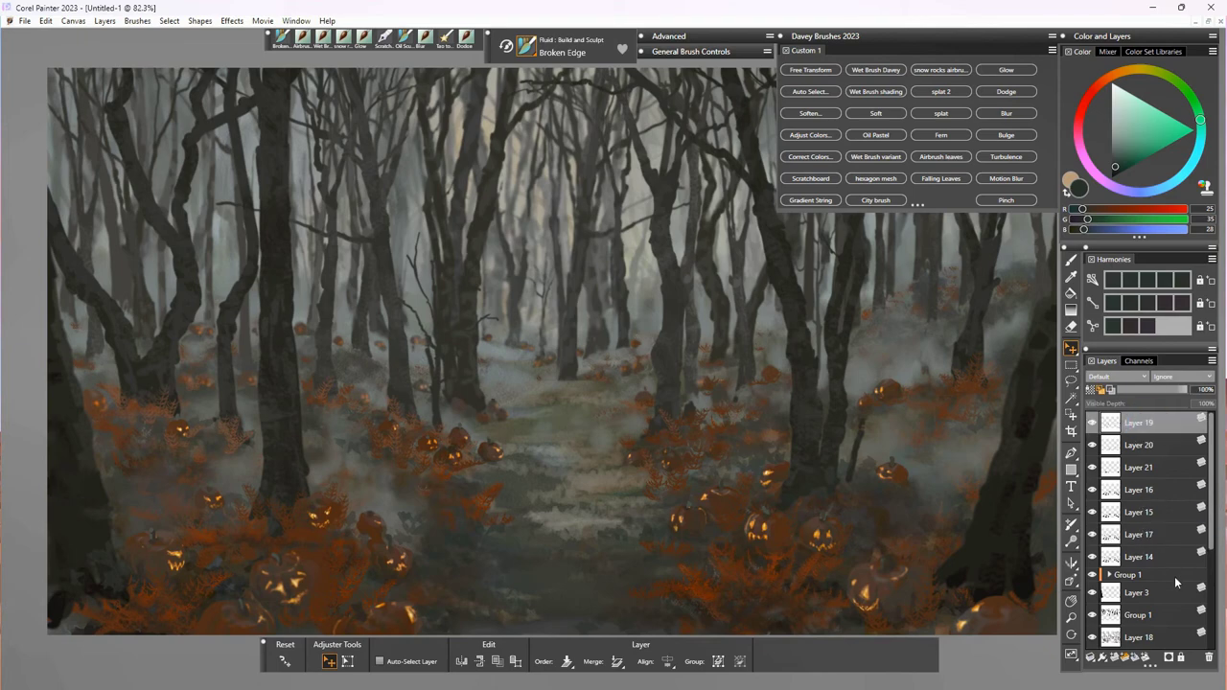
drag(1210, 486, 1210, 590)
click(1135, 617)
click(1091, 616)
click(1092, 616)
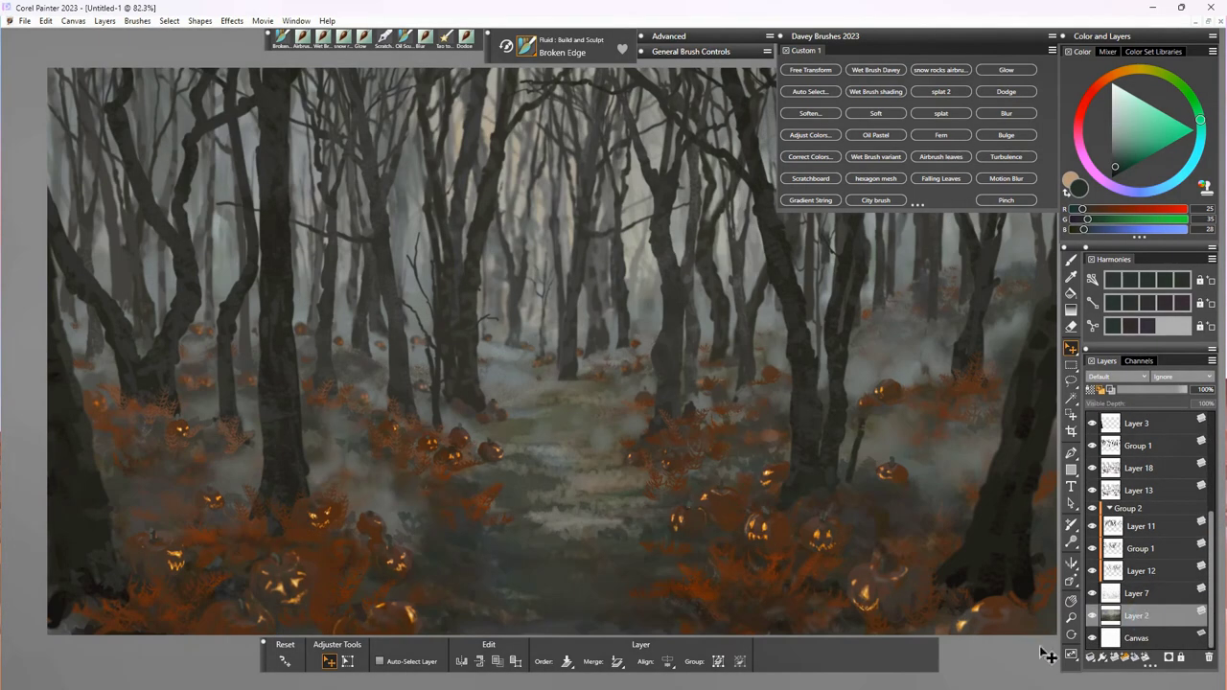
Step: Enrich the colours of background Layer 2 with a uniform Adjust Color correction, resetting trial hue, saturation and value shifts
click(811, 135)
drag(657, 288, 888, 229)
click(751, 342)
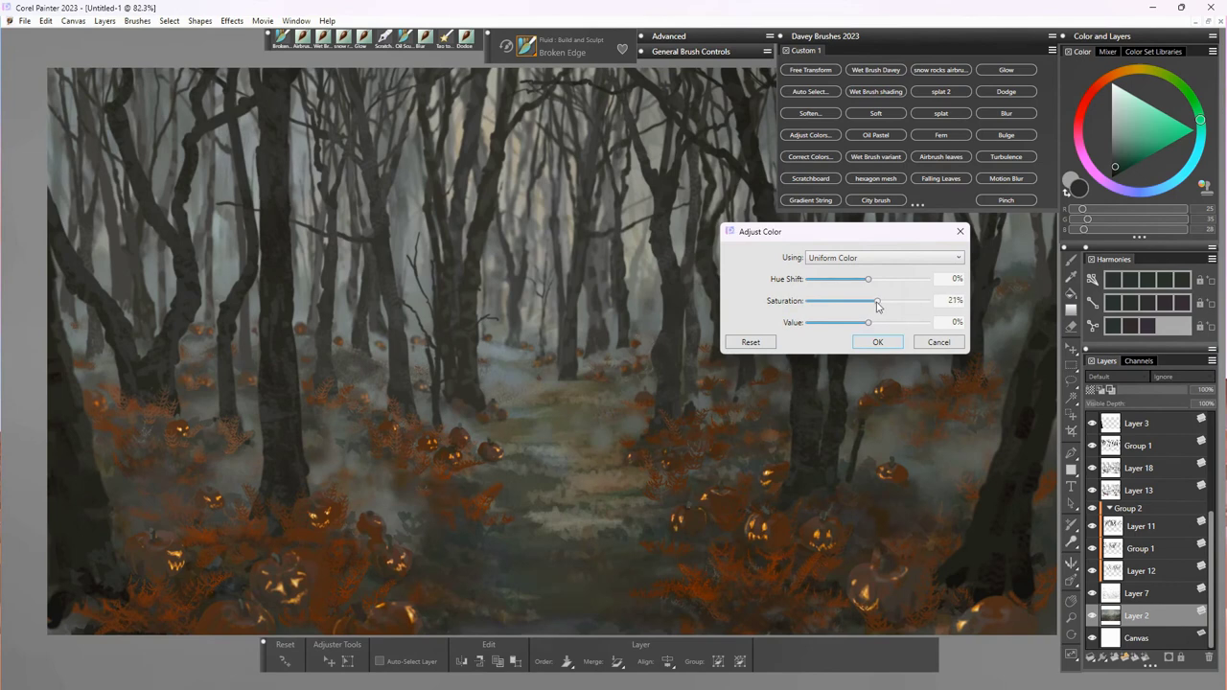
drag(860, 324, 866, 323)
drag(861, 285, 858, 286)
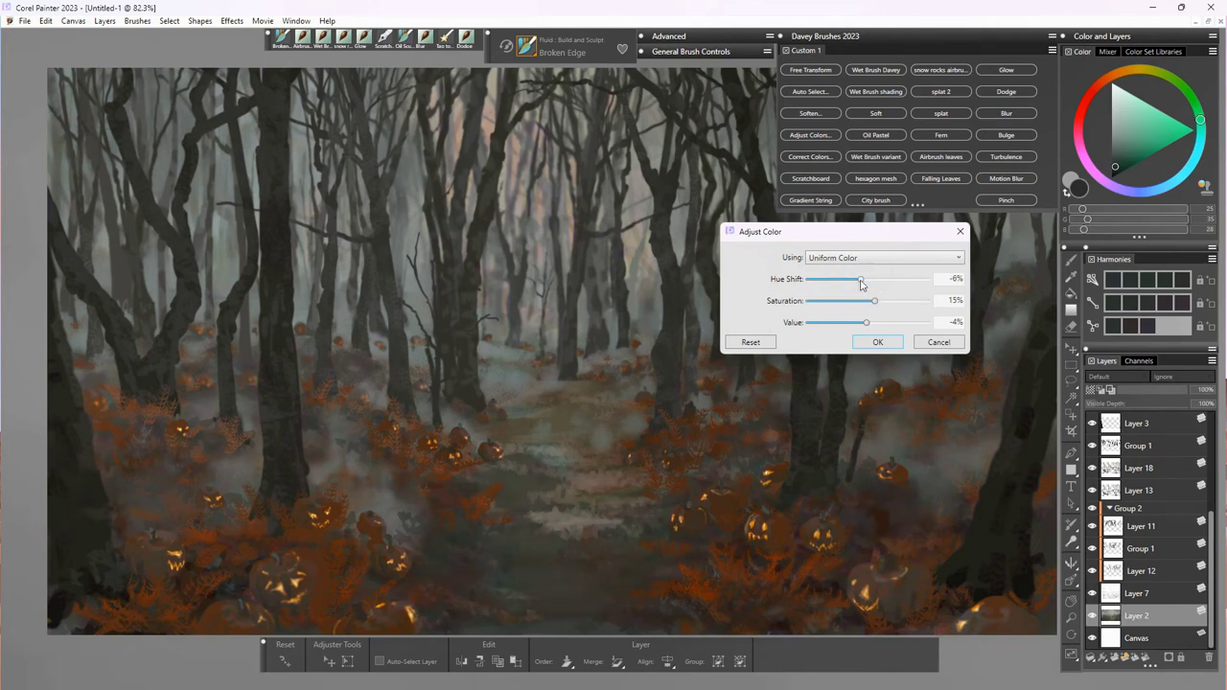
click(762, 343)
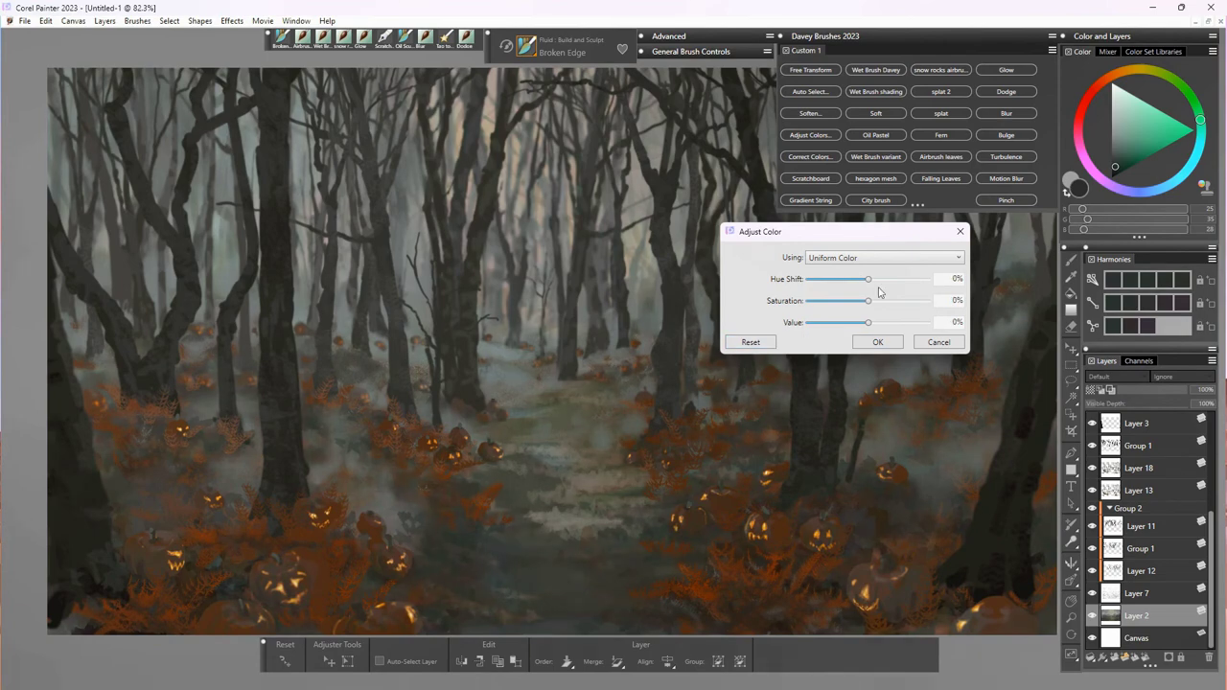
click(878, 342)
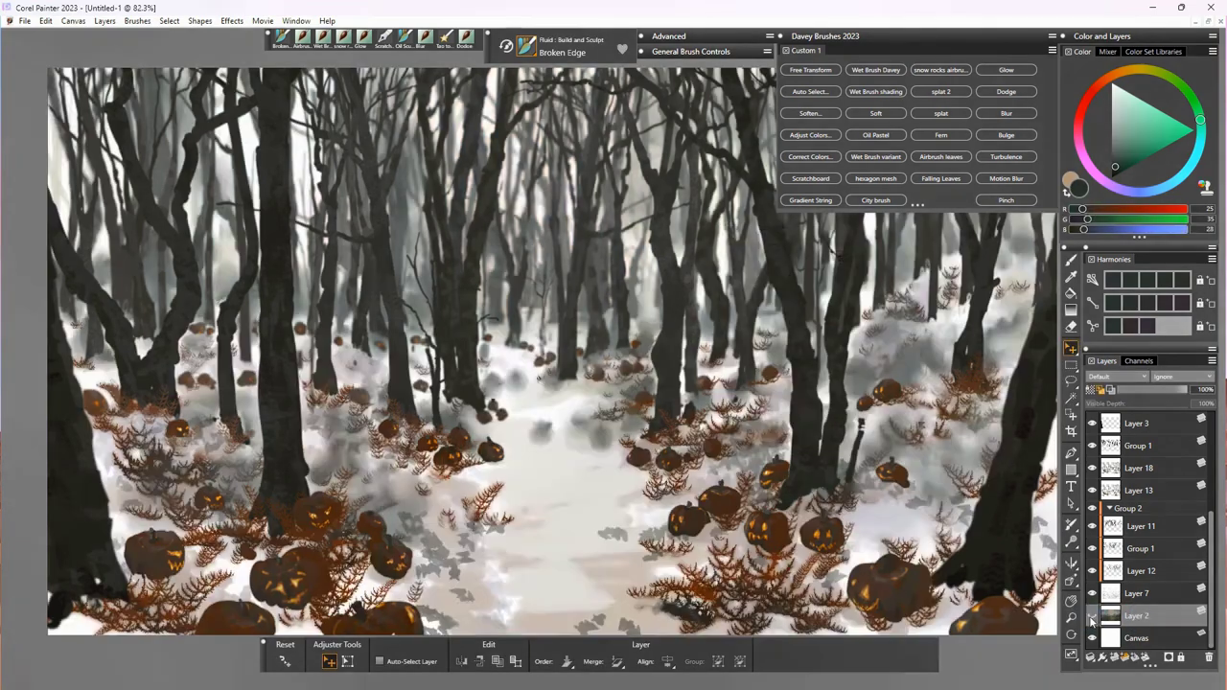
Step: Brush a pale warm tone into the upper misty background of Layer 2 with Wet Brush Davey, collapsing the custom brush palette
key(b)
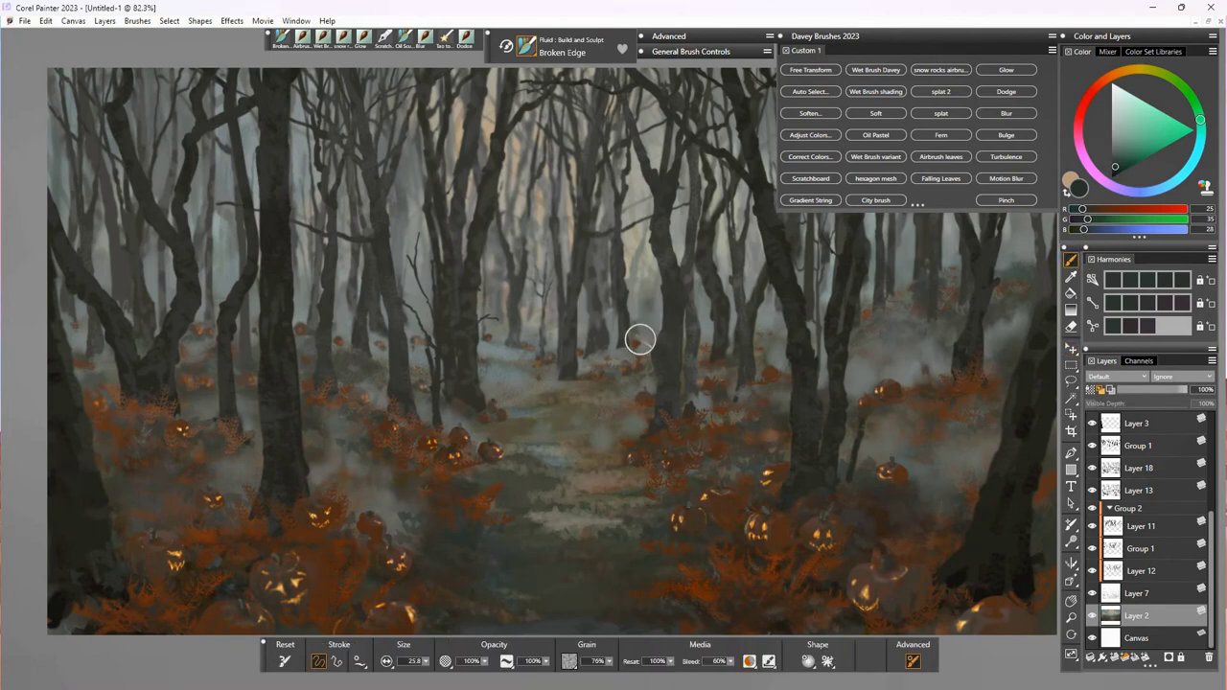
alt+click(540, 211)
click(1122, 106)
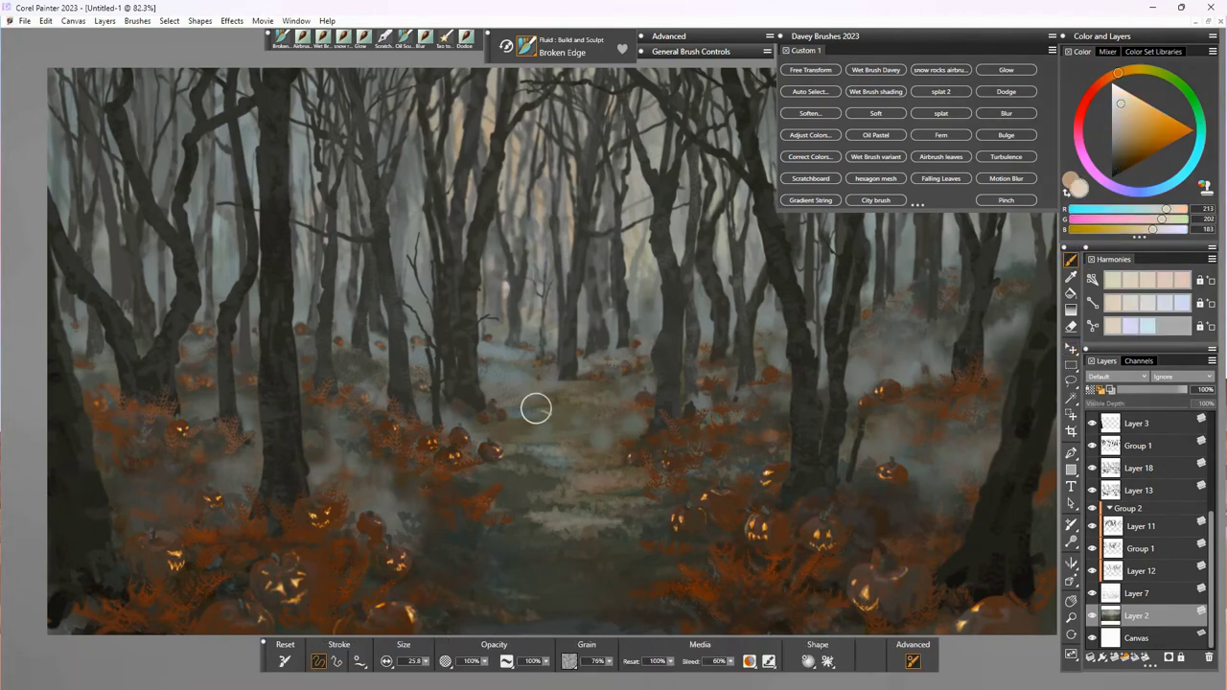
click(322, 38)
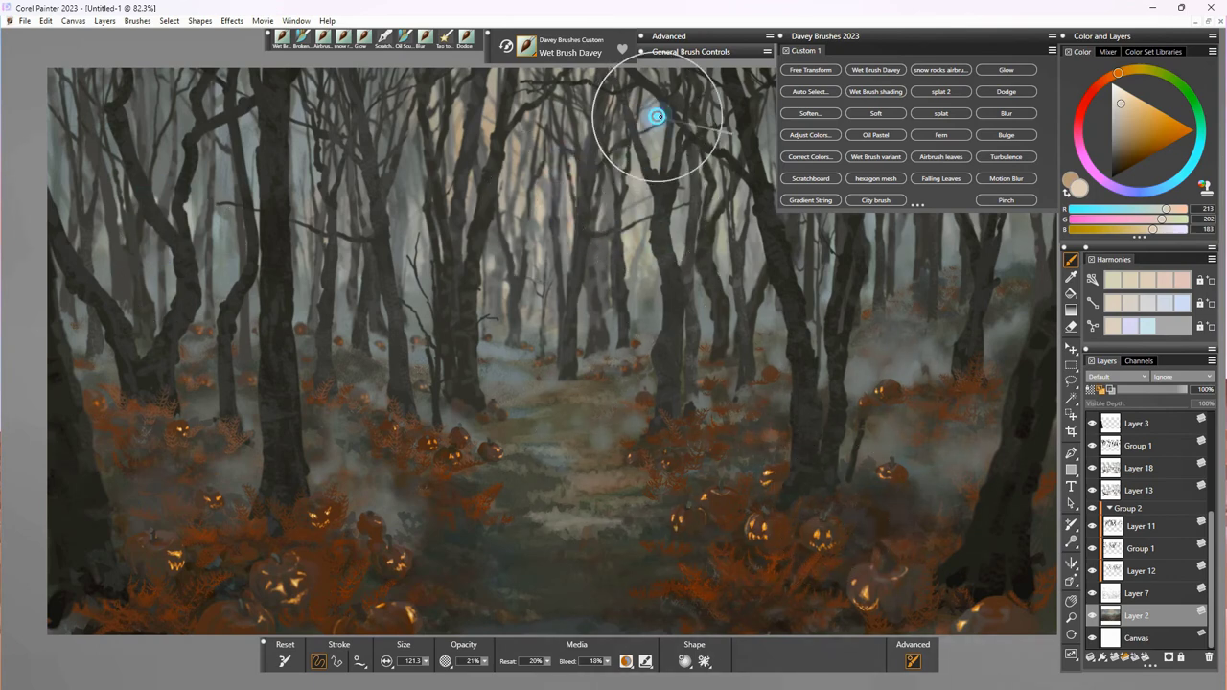
double_click(899, 34)
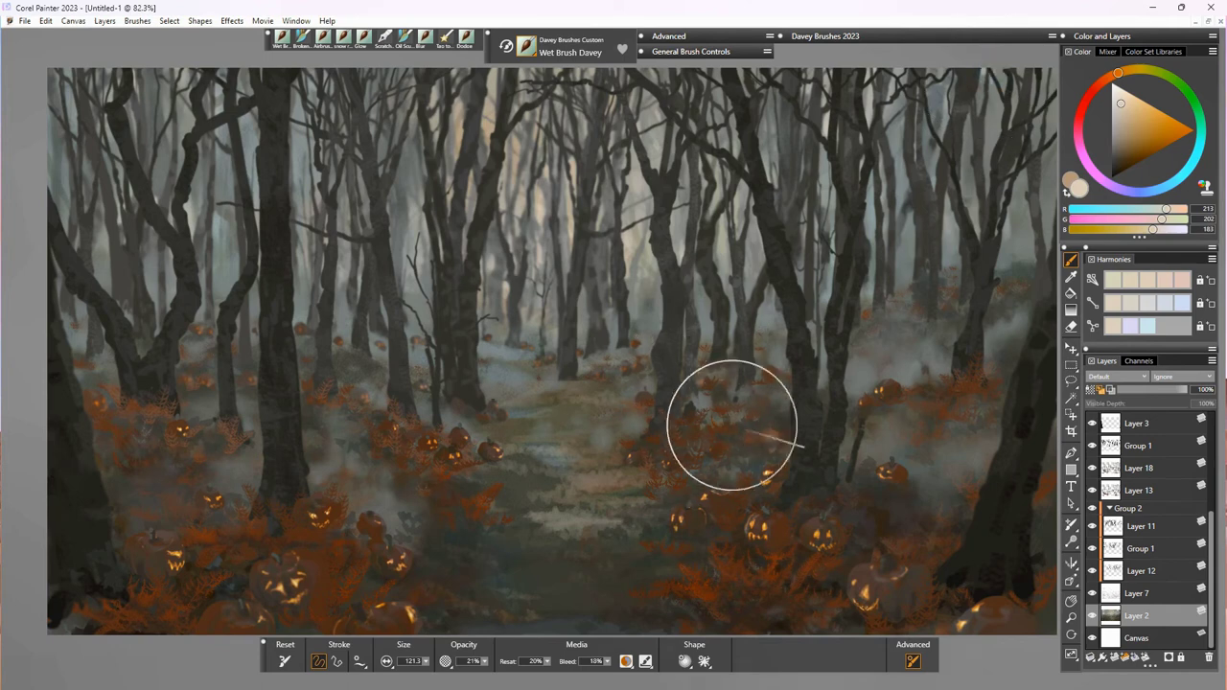
Step: Sample a grey-green from the misty trees and brush cool haze between the central trunks on Layer 2
alt+click(900, 191)
click(631, 245)
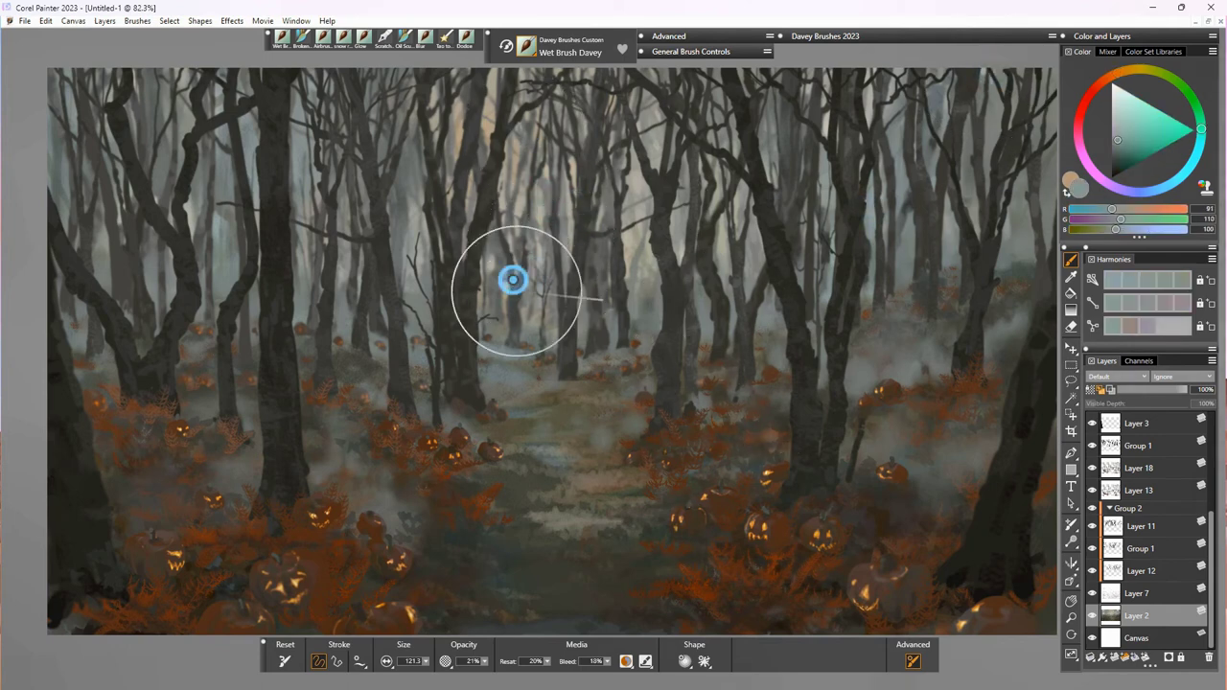
click(520, 316)
click(576, 323)
click(598, 320)
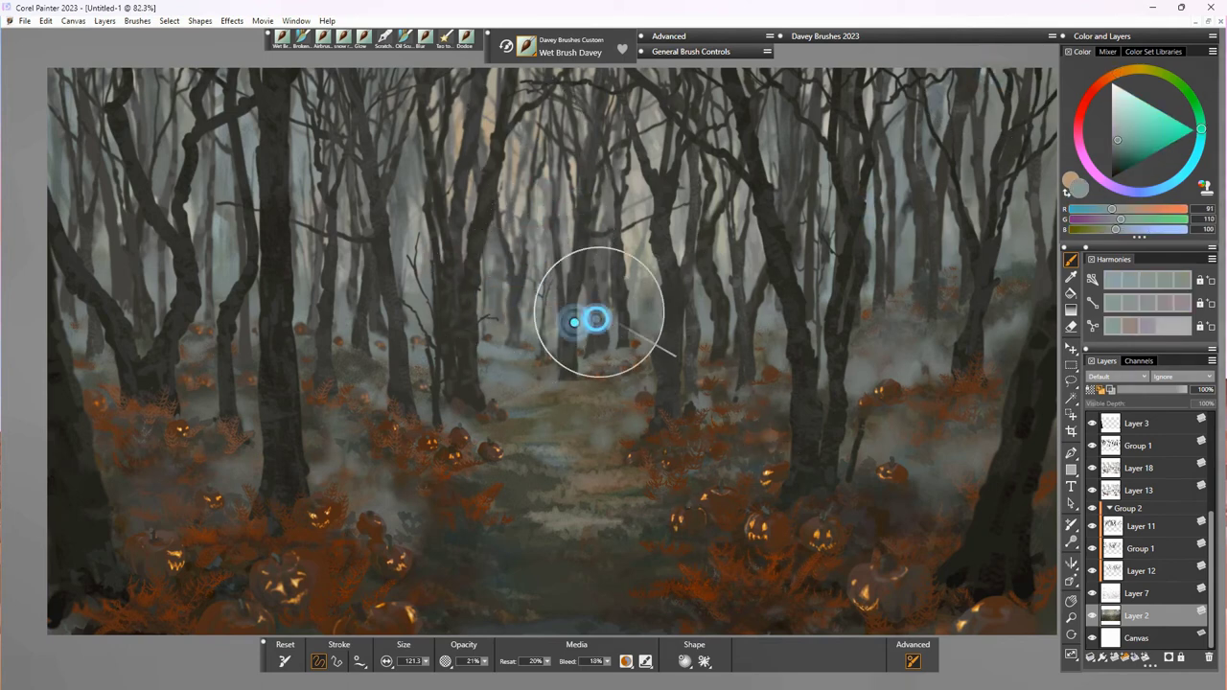
click(627, 234)
click(628, 259)
click(564, 206)
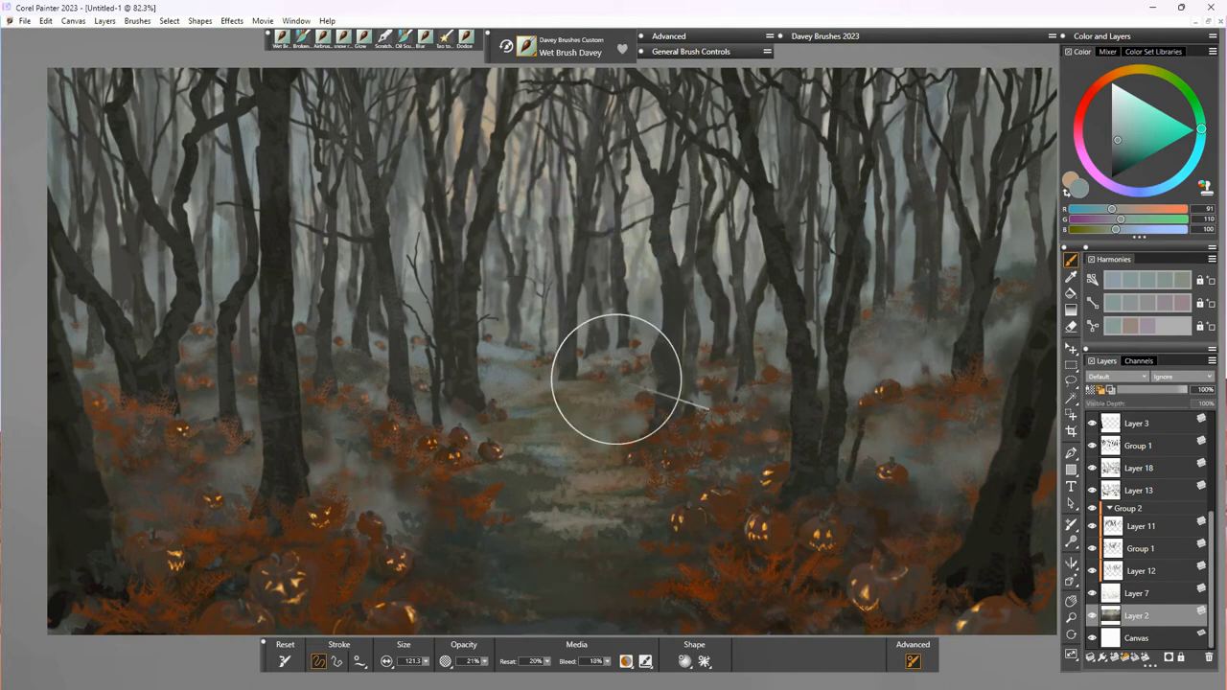
Step: Block in a dark standing figure with body and legs beside the path on Layer 19, using a sampled trunk colour at size 21.7
drag(1212, 529, 1210, 428)
click(1149, 423)
drag(426, 662, 399, 675)
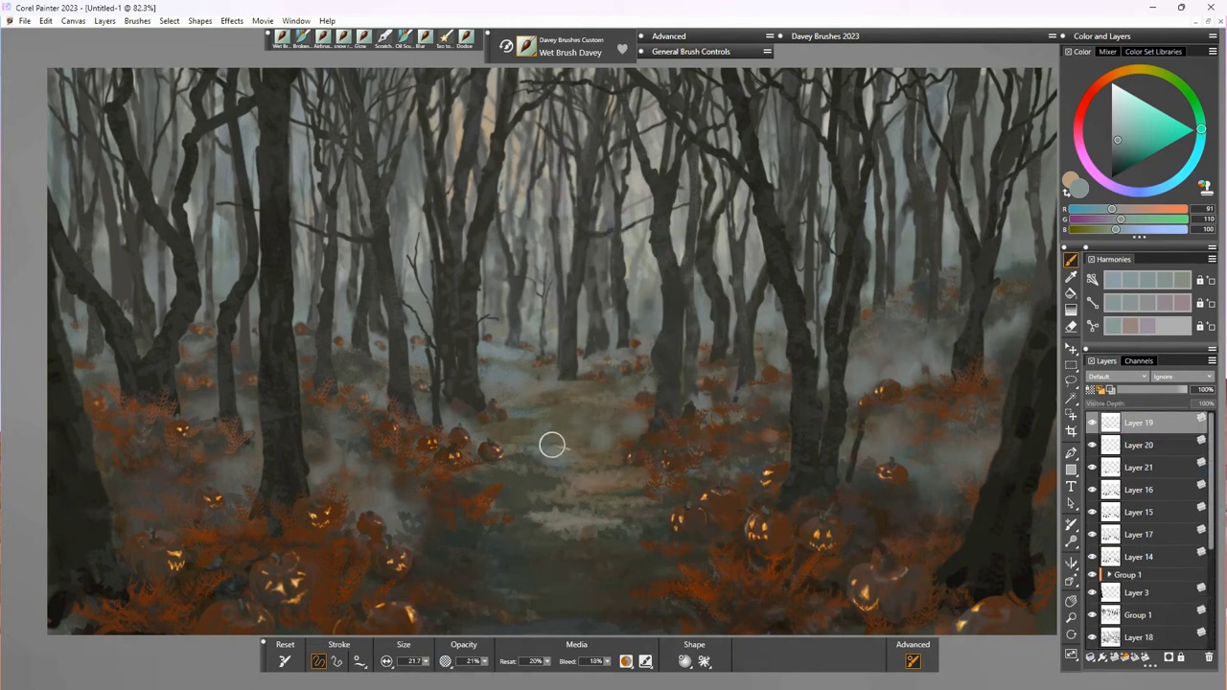
alt+click(436, 388)
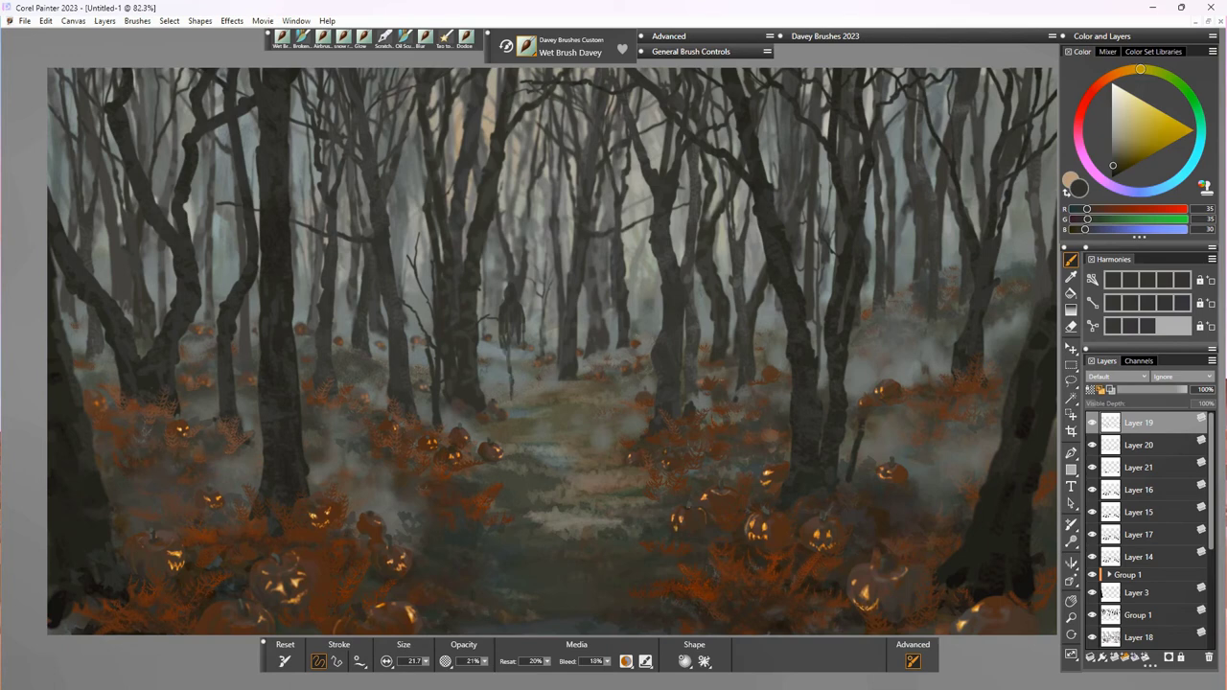
mouse_move(523, 386)
mouse_down()
mouse_move(502, 337)
mouse_move(507, 359)
mouse_up()
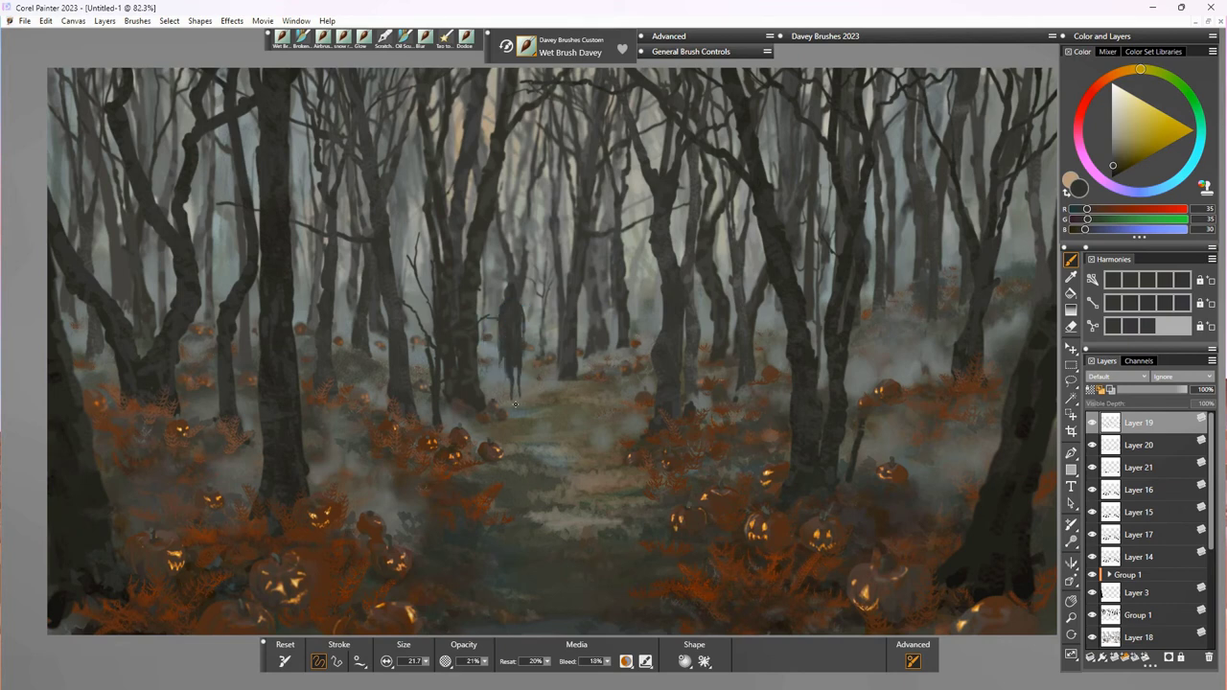
mouse_move(523, 388)
mouse_down()
mouse_move(515, 373)
mouse_move(509, 384)
mouse_move(521, 324)
mouse_up()
drag(515, 387, 511, 405)
drag(511, 361, 518, 390)
Step: Paint branching antlers on the figure and refine its head and body at brush size 8.9
click(426, 662)
mouse_move(504, 286)
mouse_down()
mouse_move(491, 275)
mouse_move(534, 285)
mouse_up()
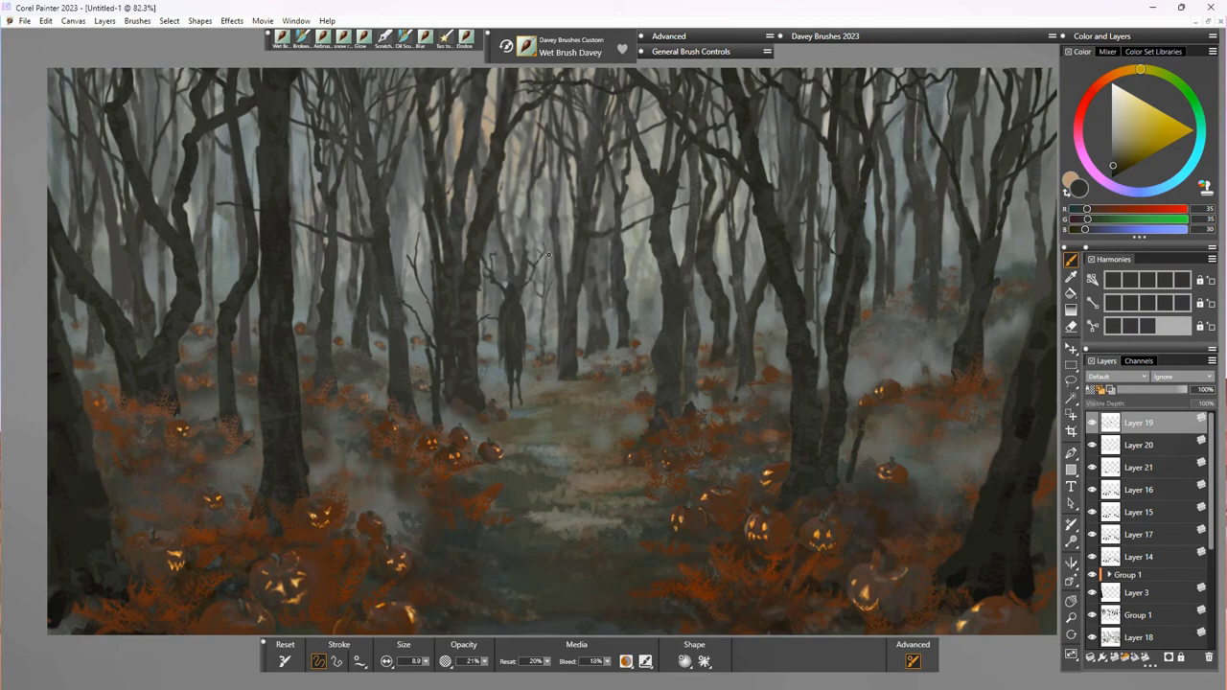
click(534, 266)
click(493, 271)
click(493, 254)
click(501, 345)
click(514, 363)
click(510, 301)
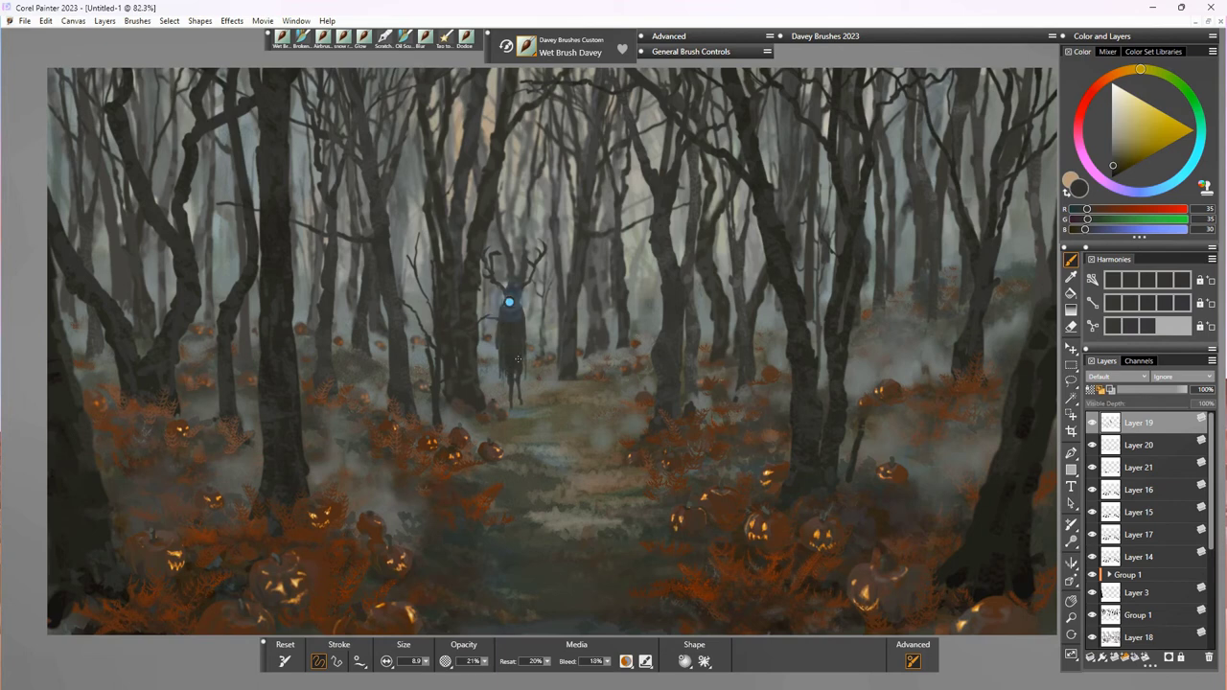
click(510, 373)
click(521, 336)
Step: Build up the figure's lower legs and feet with dark strokes at brush size 14.6
drag(425, 661, 430, 662)
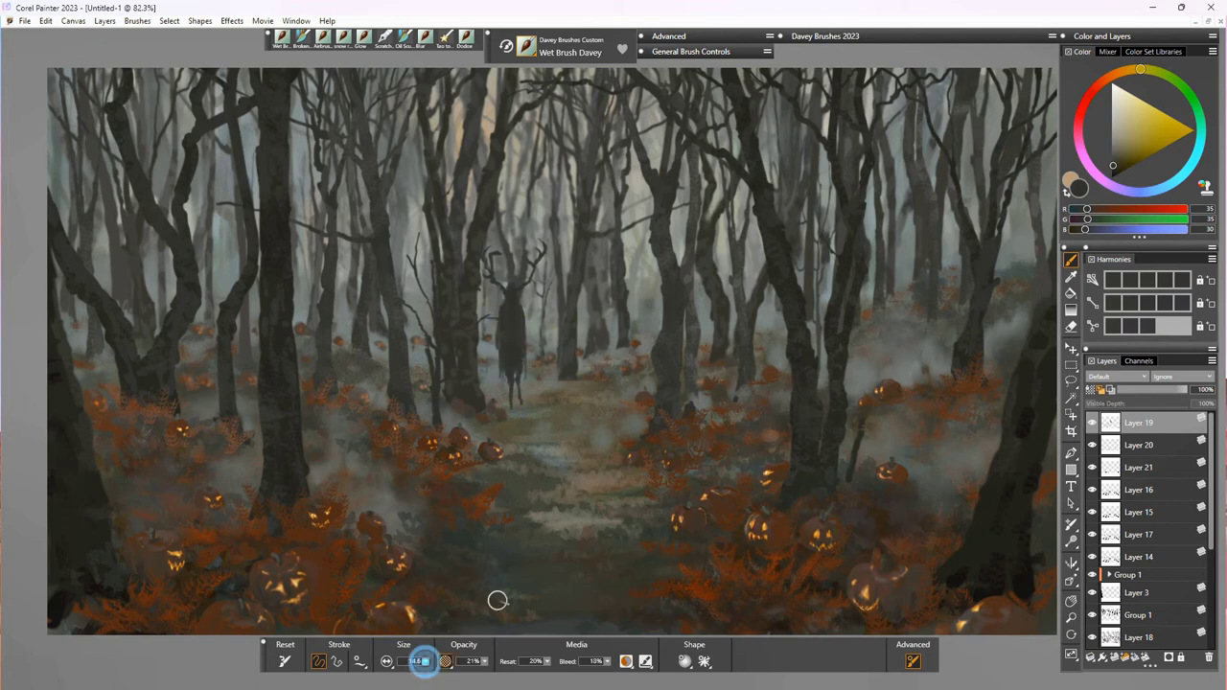
click(508, 411)
click(516, 410)
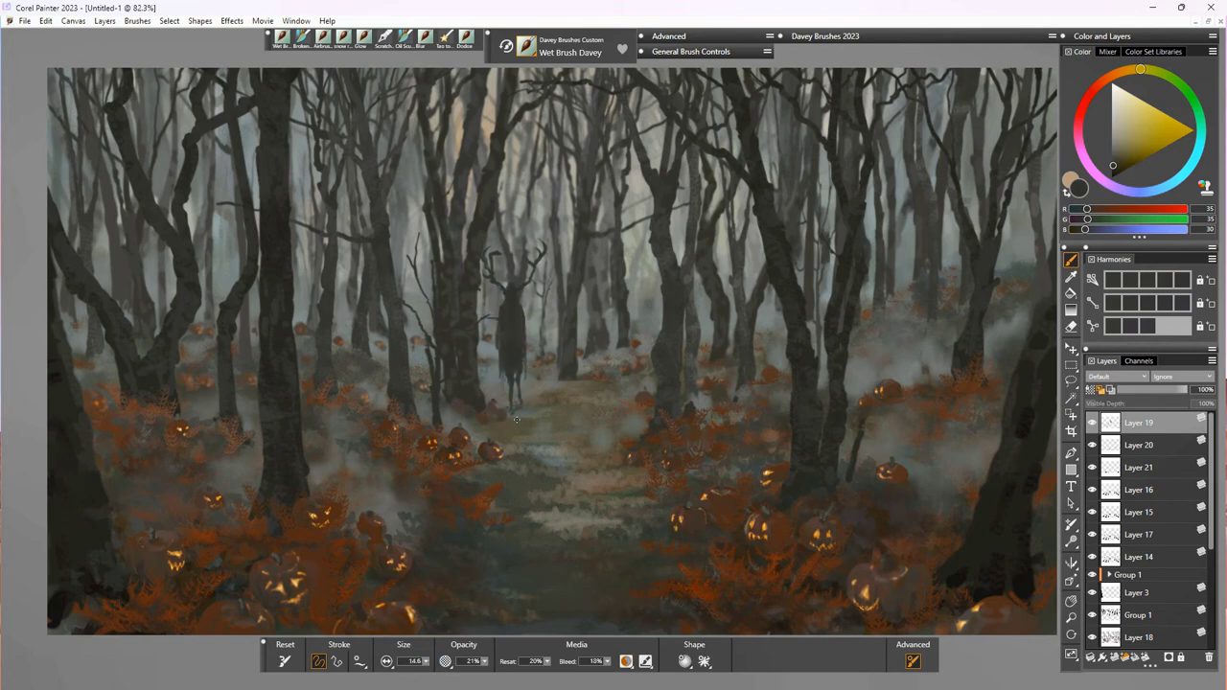
click(507, 411)
click(510, 406)
click(505, 361)
click(507, 403)
click(508, 406)
Step: Trim the figure's legs, neck, shoulders and antlers with the Eraser at size 18.4
key(n)
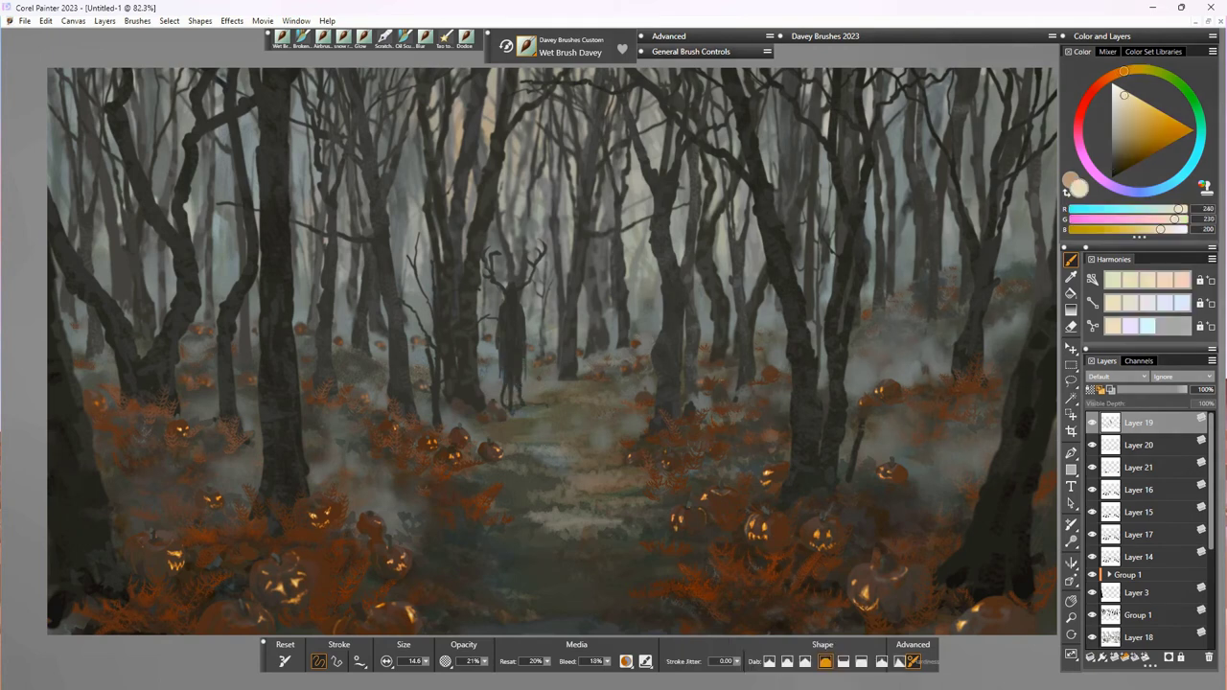
drag(427, 661, 413, 660)
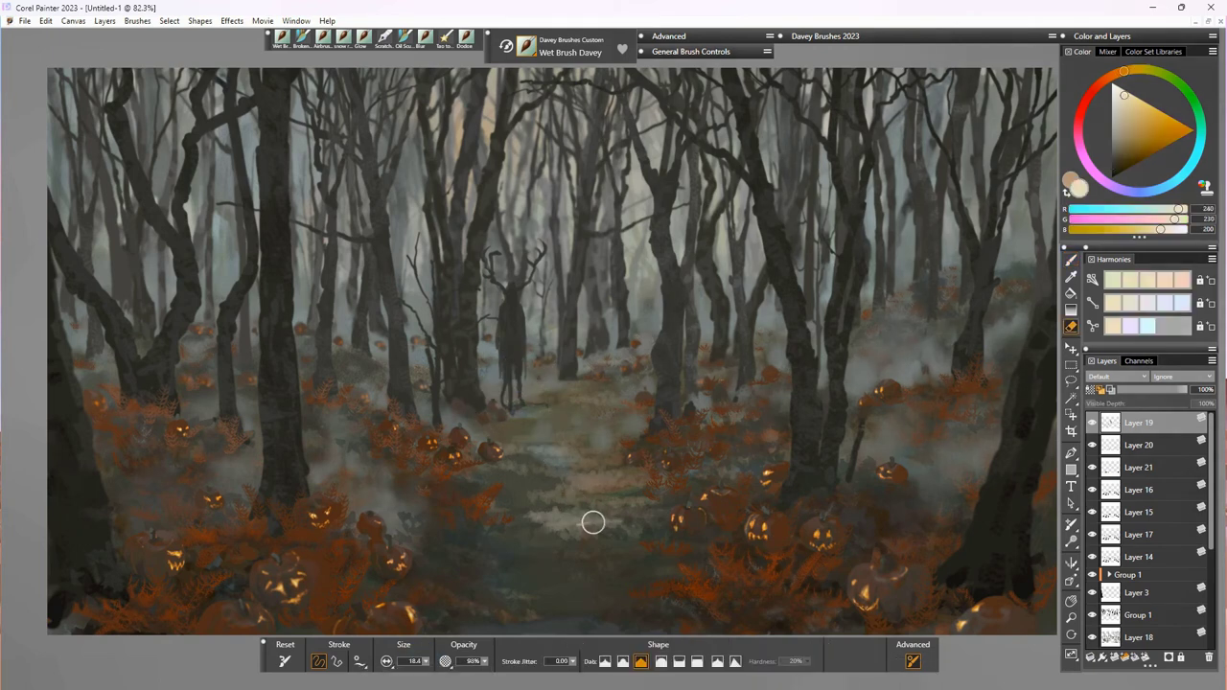
click(506, 400)
click(502, 298)
click(526, 317)
click(521, 304)
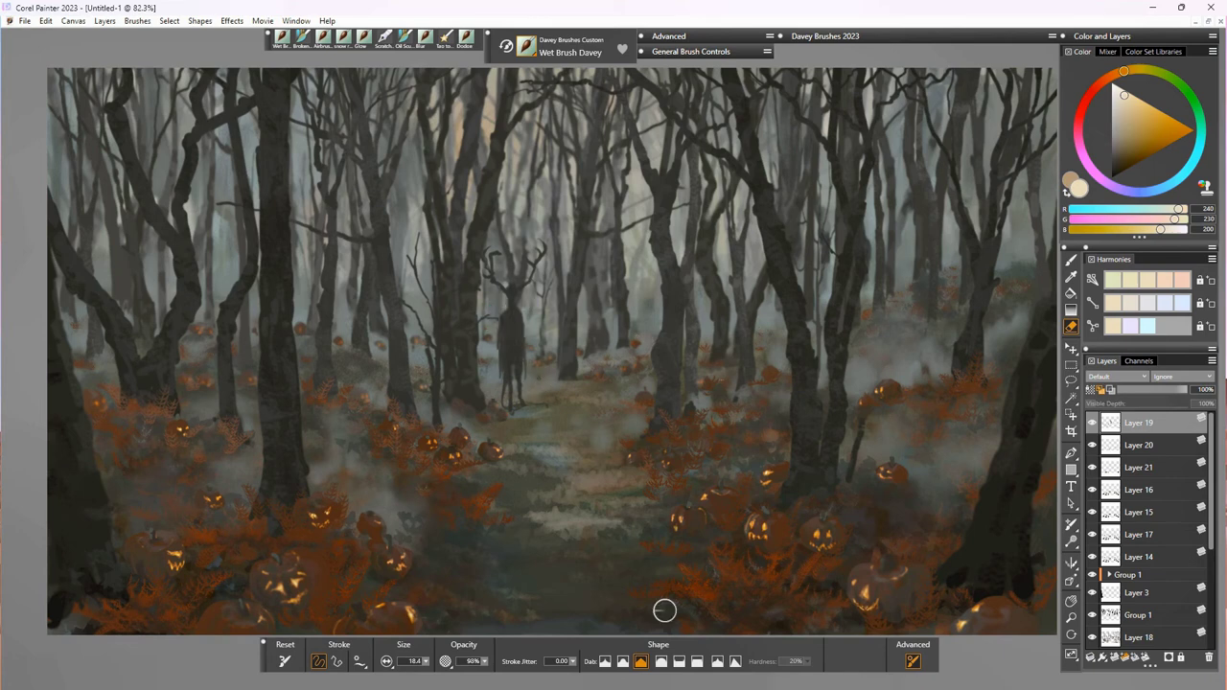
click(495, 259)
drag(495, 261, 494, 274)
Step: Shade the figure's body and head with softer tones sampled from the figure and the ground
key(b)
alt+click(507, 323)
mouse_move(507, 324)
mouse_down()
mouse_move(509, 299)
mouse_move(515, 360)
mouse_up()
alt+click(579, 376)
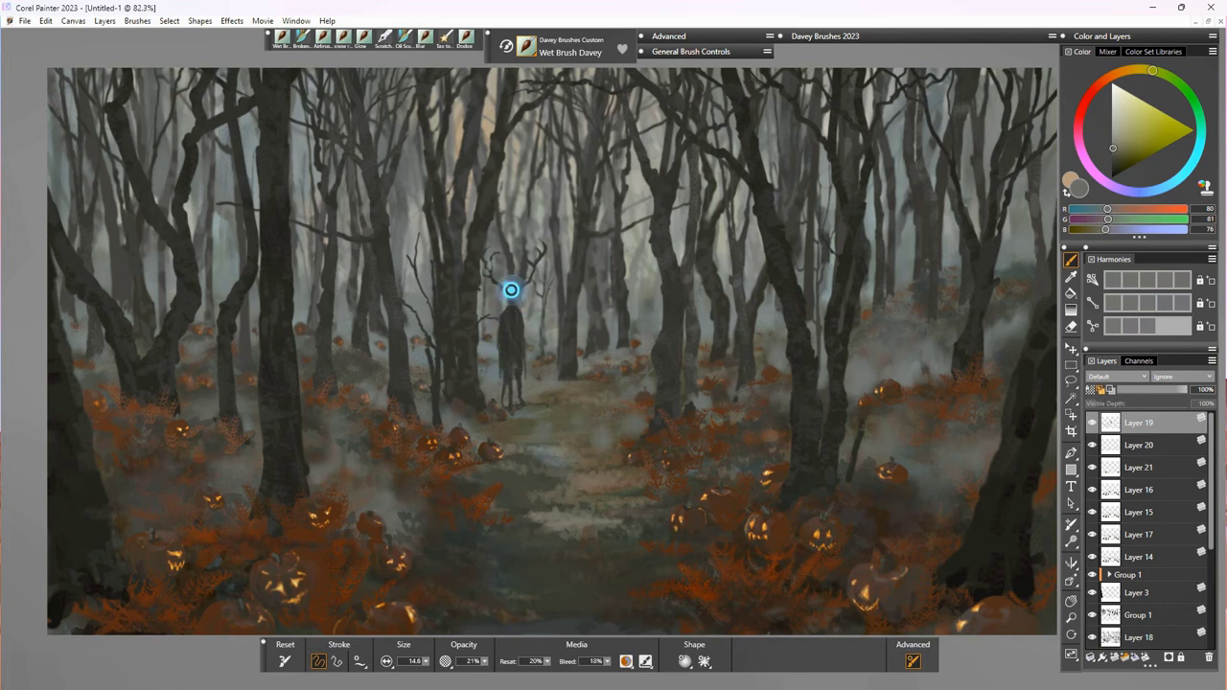
drag(511, 291, 516, 294)
click(516, 289)
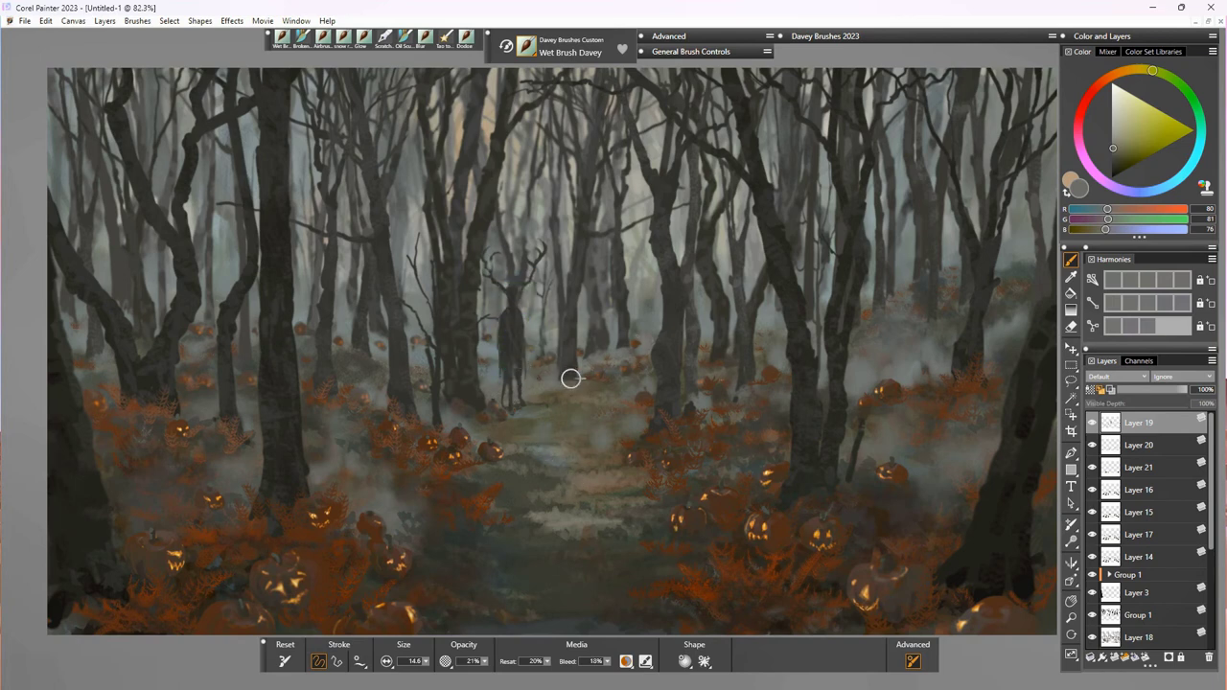
Step: Lasso the antlered figure, subtract the old foreground pumpkin selections, and copy and paste the figure onto a new layer
key(l)
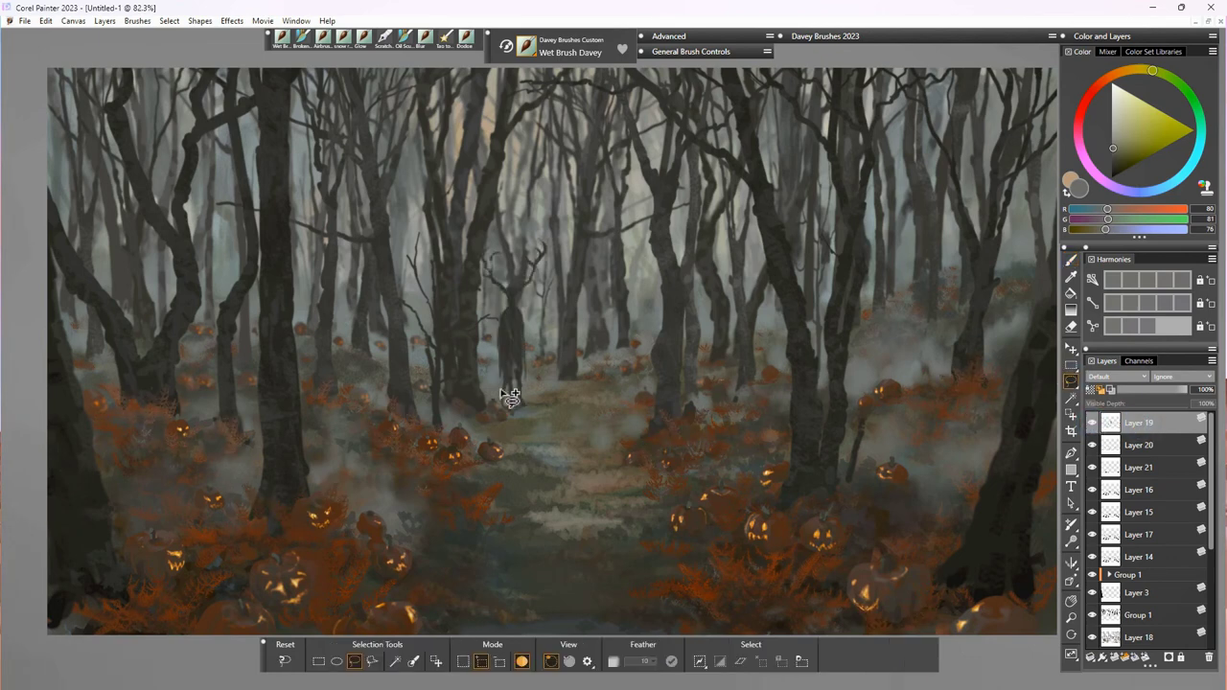
mouse_move(583, 414)
mouse_down()
mouse_move(495, 345)
mouse_move(497, 379)
mouse_up()
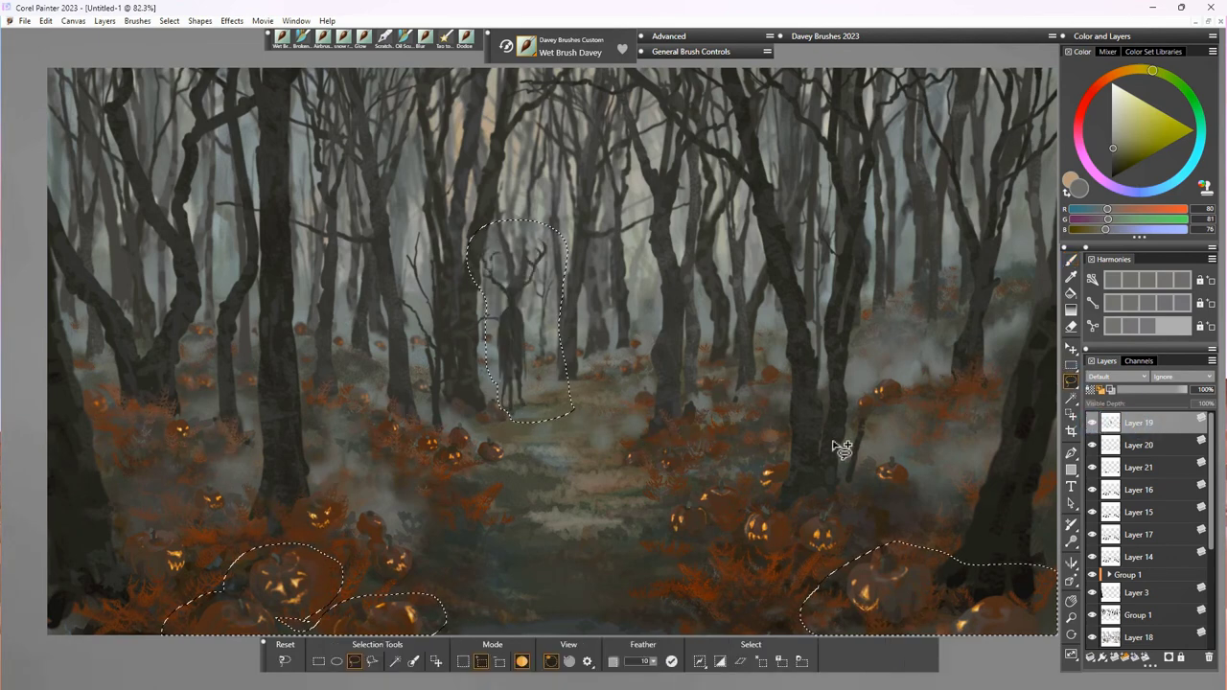
click(498, 662)
key(ctrl+c)
key(ctrl+v)
key(v)
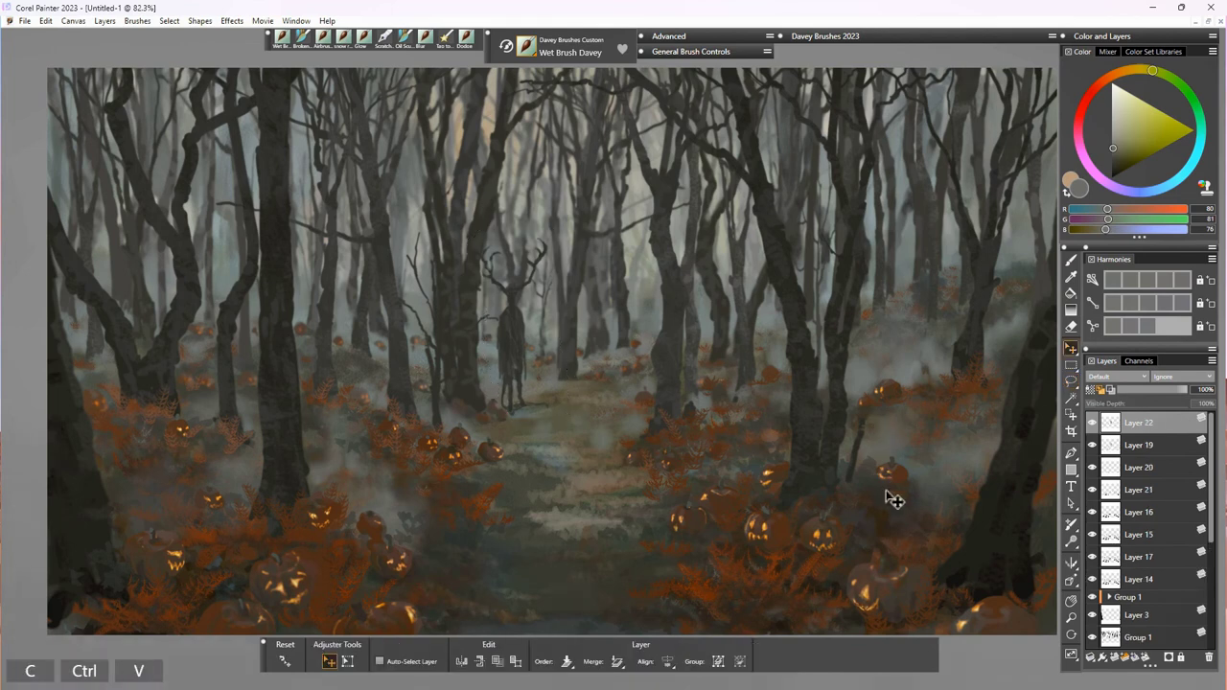
Step: Erase the original figure from Layer 19 with Layer 22 hidden, and show Layer 22 again
key(n)
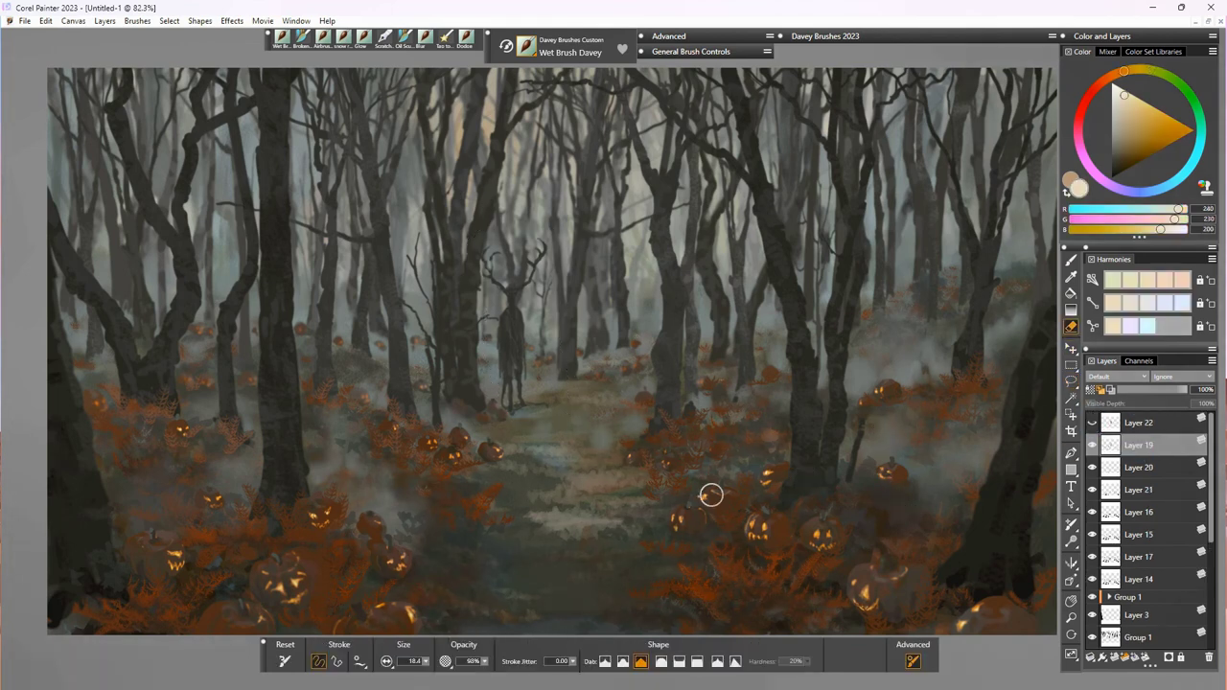
mouse_move(522, 426)
mouse_down()
mouse_move(541, 395)
mouse_move(491, 283)
mouse_move(516, 277)
mouse_move(550, 235)
mouse_up()
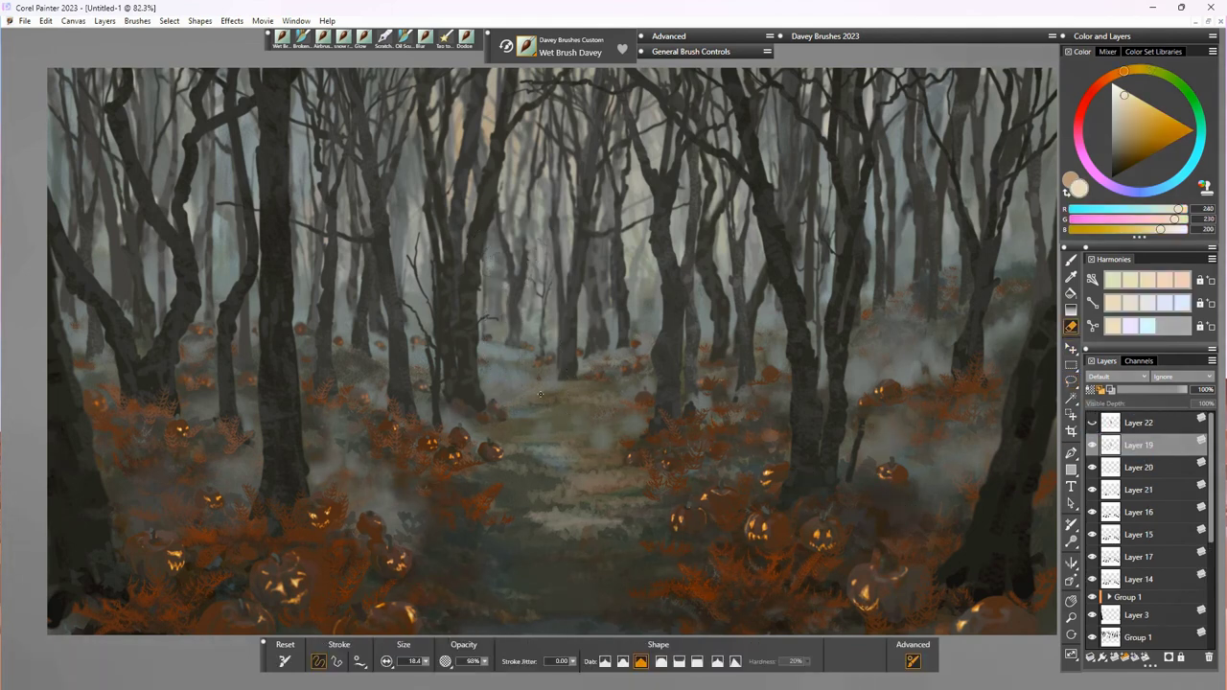
click(1092, 422)
Step: Enlarge the figure on Layer 22 with a transform and reposition it at the far end of the path
key(v)
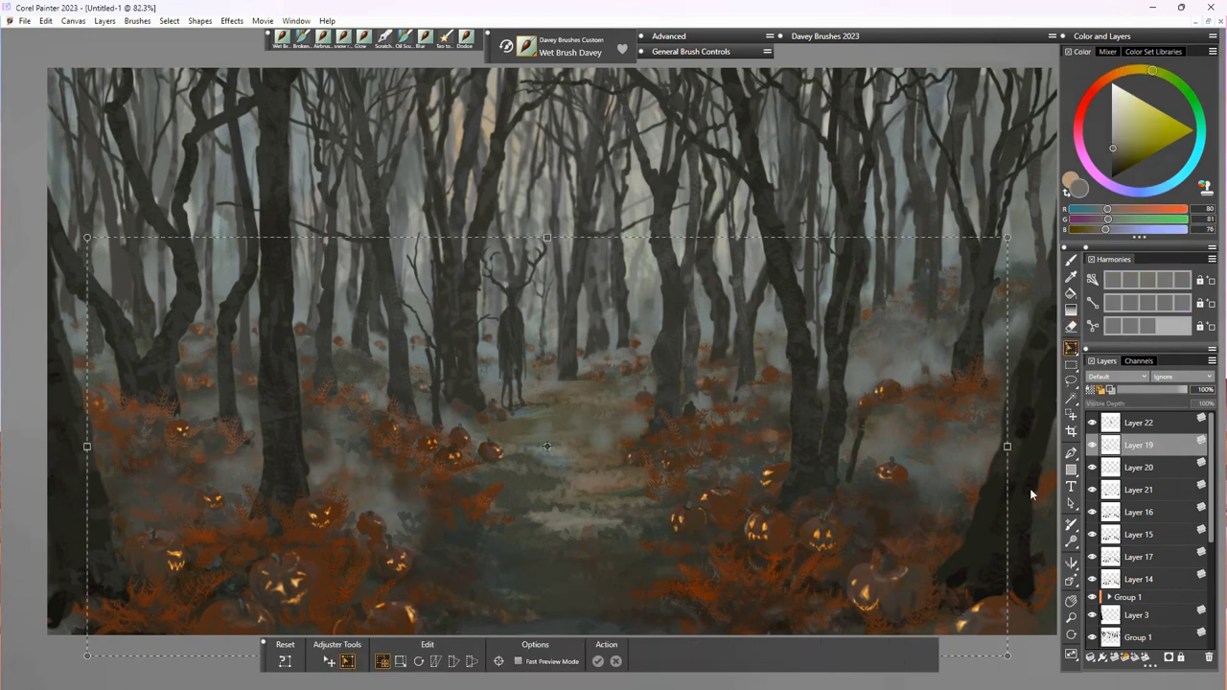
click(1141, 423)
drag(552, 242, 583, 153)
key(Return)
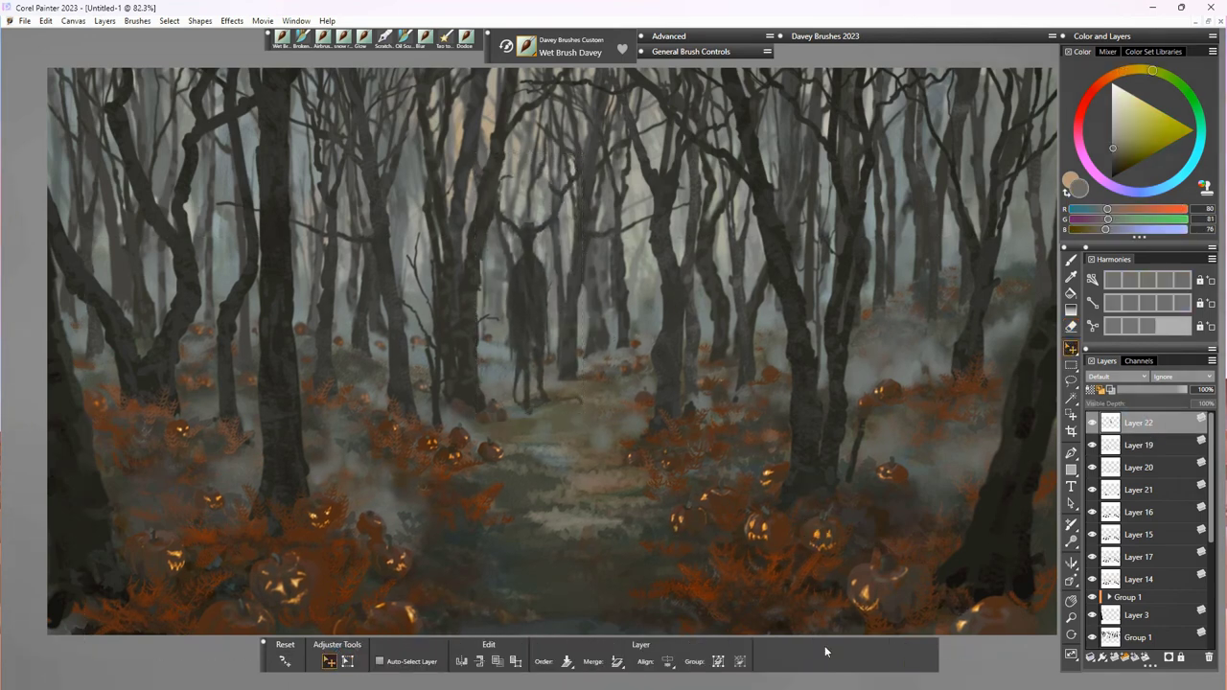
drag(575, 366, 542, 384)
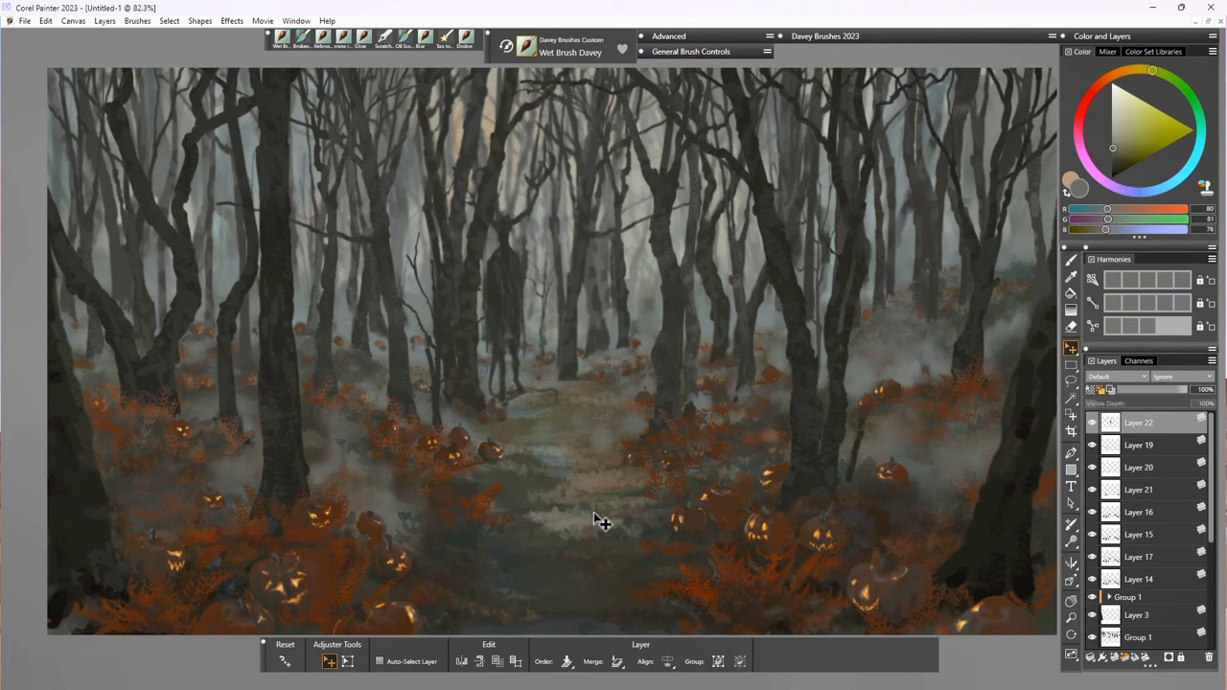
Step: Turn on Preserve Transparency for Layer 22 and return to the Wet Brush Davey
alt+click(496, 227)
key(n)
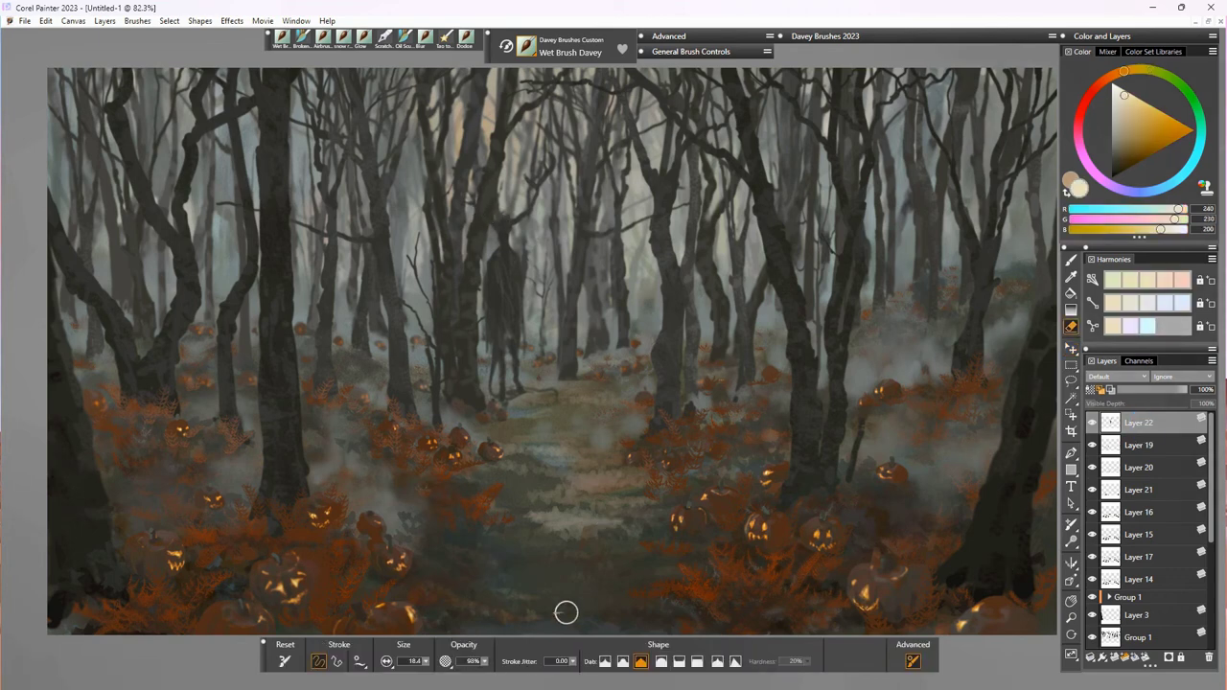
click(1073, 350)
click(1092, 390)
click(1072, 260)
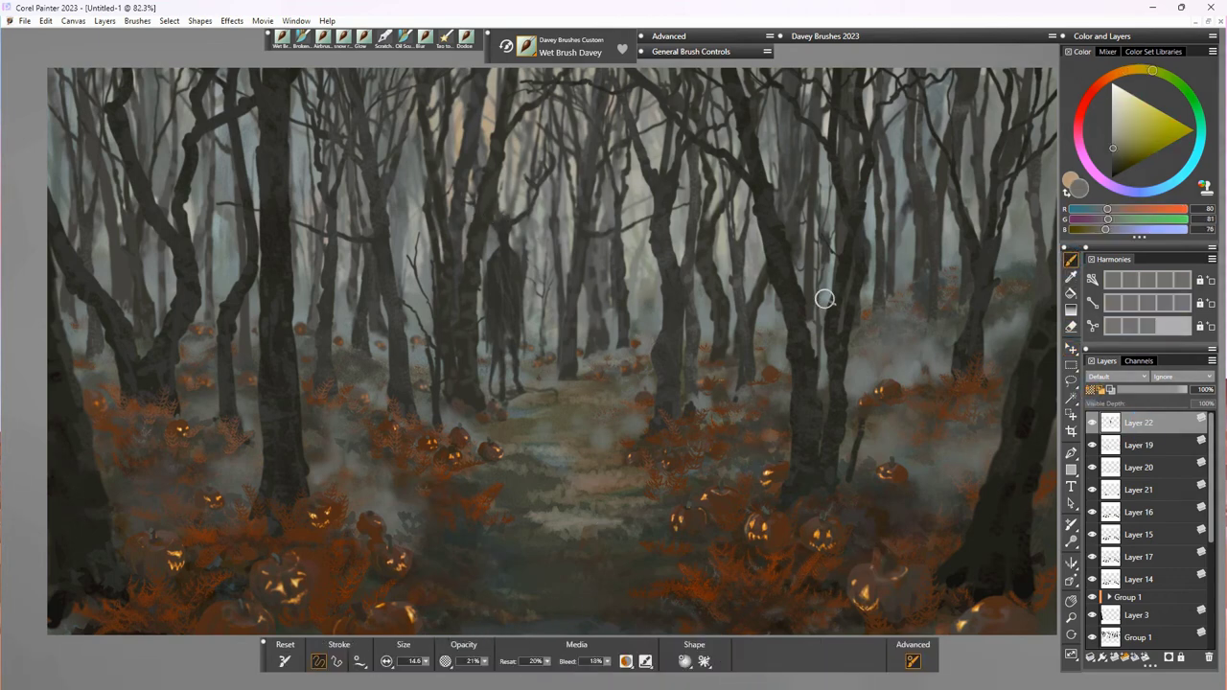
Step: Rework the enlarged figure's head, antlers and legs with sampled dark and misty grey-green tones
alt+click(509, 279)
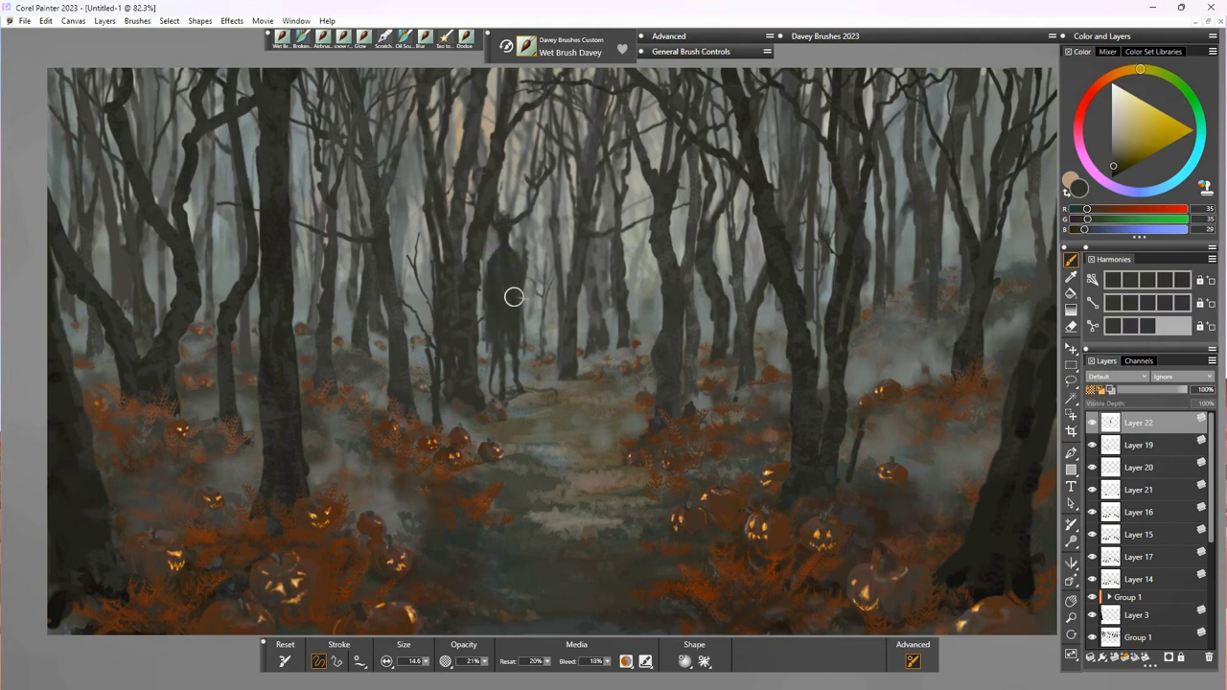
alt+click(527, 227)
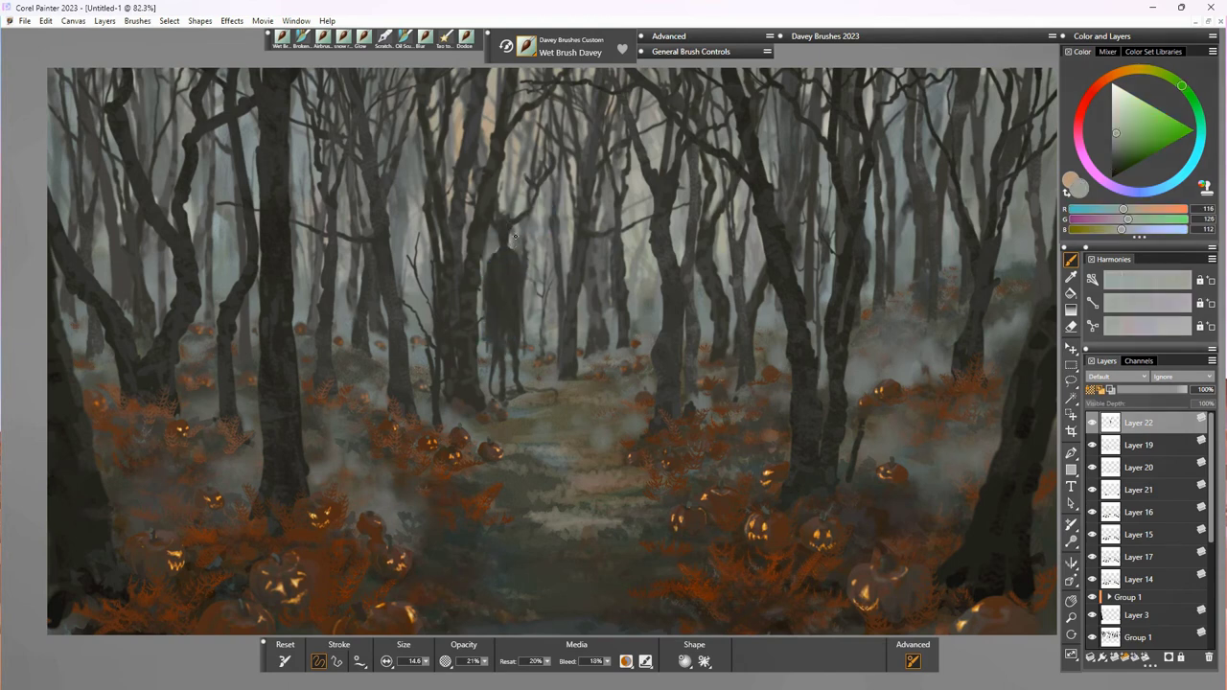
mouse_move(514, 222)
mouse_down()
mouse_move(505, 211)
mouse_move(531, 212)
mouse_up()
mouse_move(521, 364)
mouse_down()
mouse_move(544, 395)
mouse_move(512, 397)
mouse_up()
Step: Sample the brown ground colour beside the feet and brush subtle shading over the figure's torso and shoulders
alt+click(516, 393)
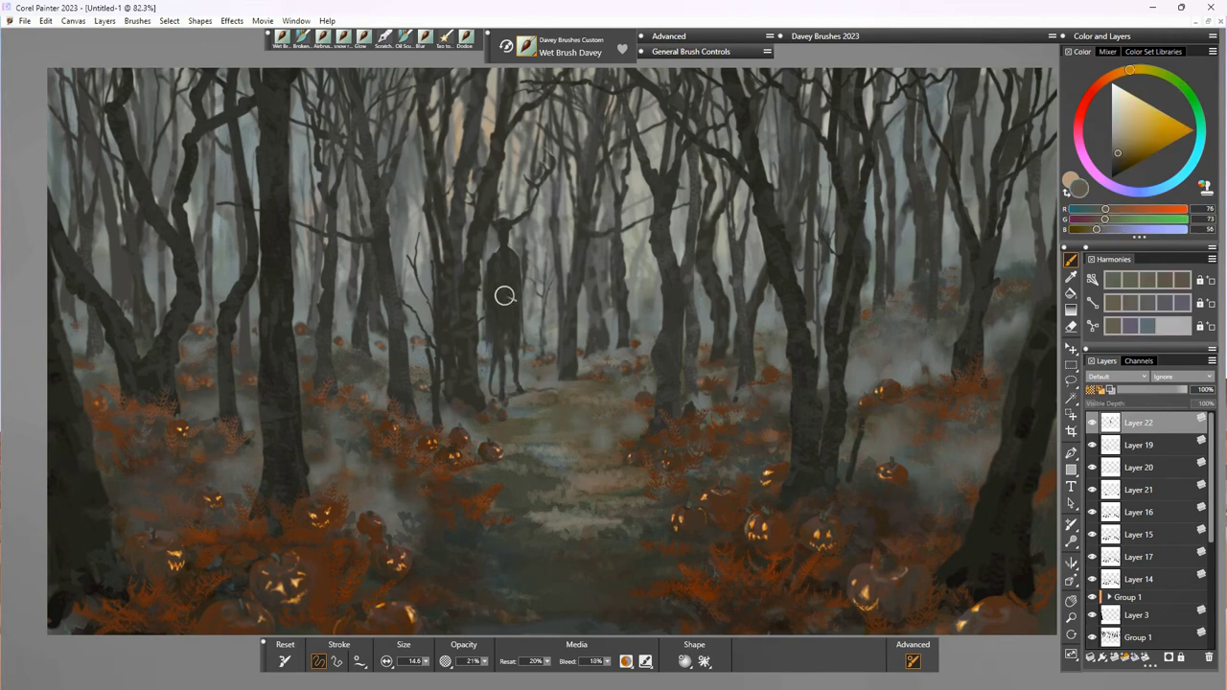
drag(493, 303, 499, 341)
drag(499, 277, 506, 273)
drag(518, 273, 512, 320)
drag(520, 255, 513, 263)
Step: Paint tiny orange eyes on the figure with the Glow brush at size 1.7, and brighten its antlers with a sampled grey-green
click(363, 39)
click(1100, 83)
click(1119, 165)
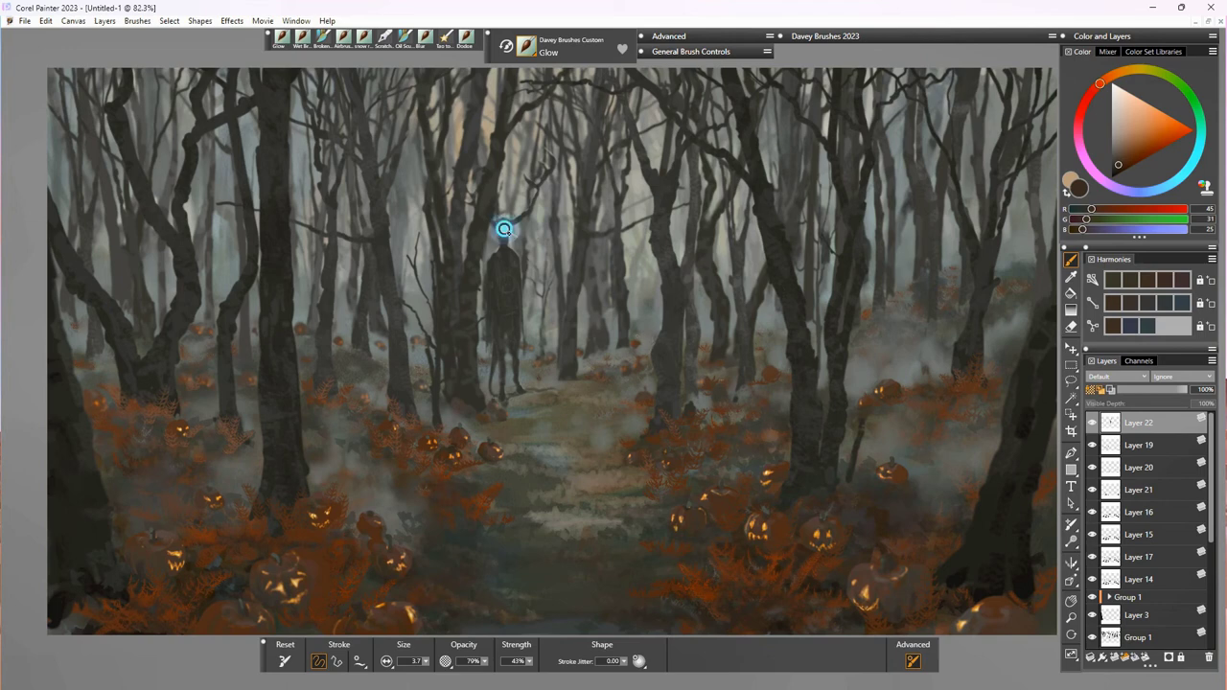
drag(427, 662, 420, 675)
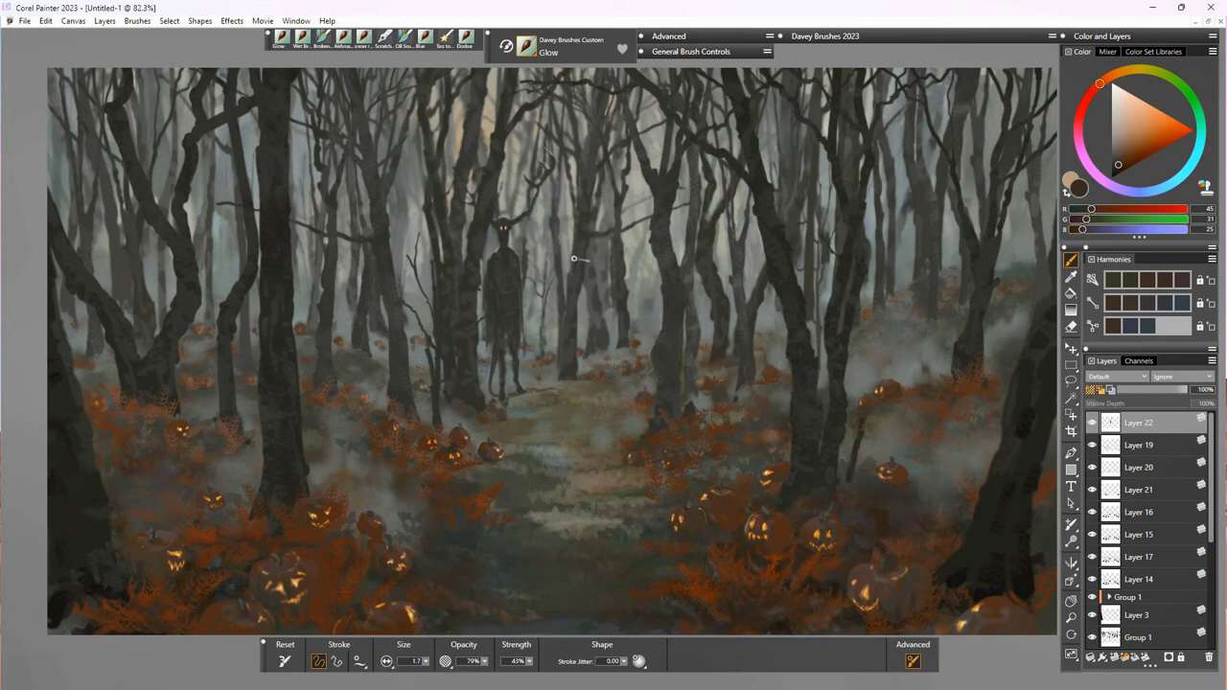
alt+click(542, 214)
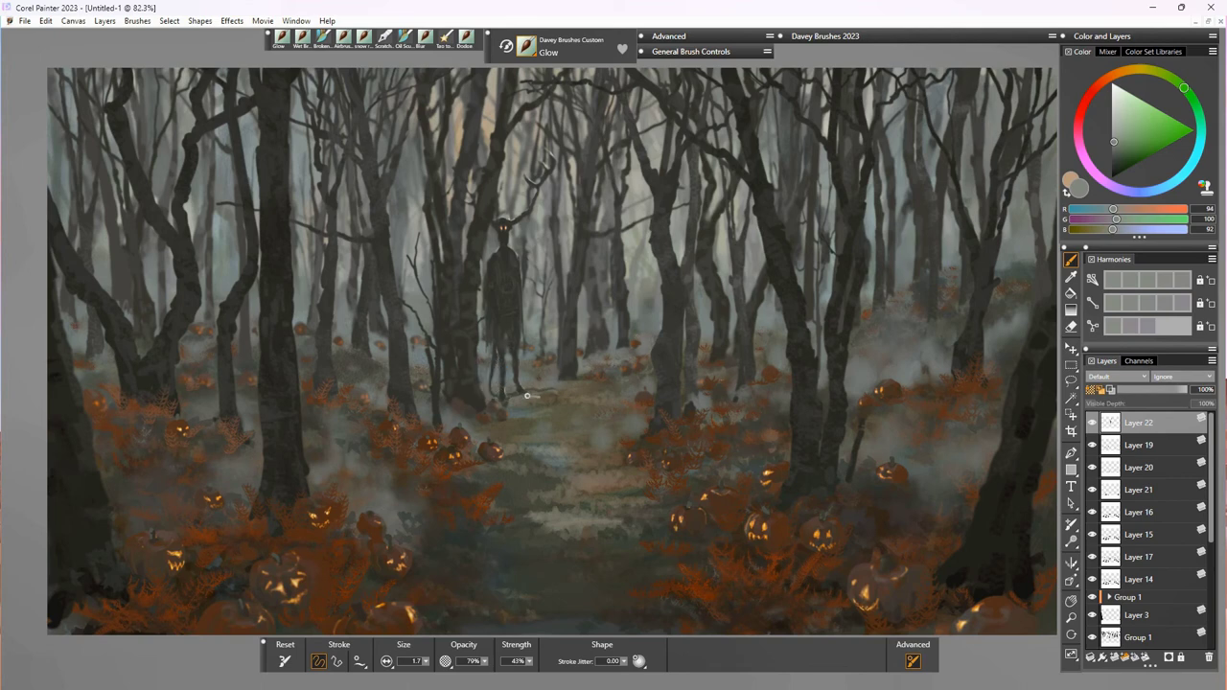
Step: Brush faint grey-green light along the figure's feet, legs, torso and head with the Glow brush
click(526, 391)
click(518, 337)
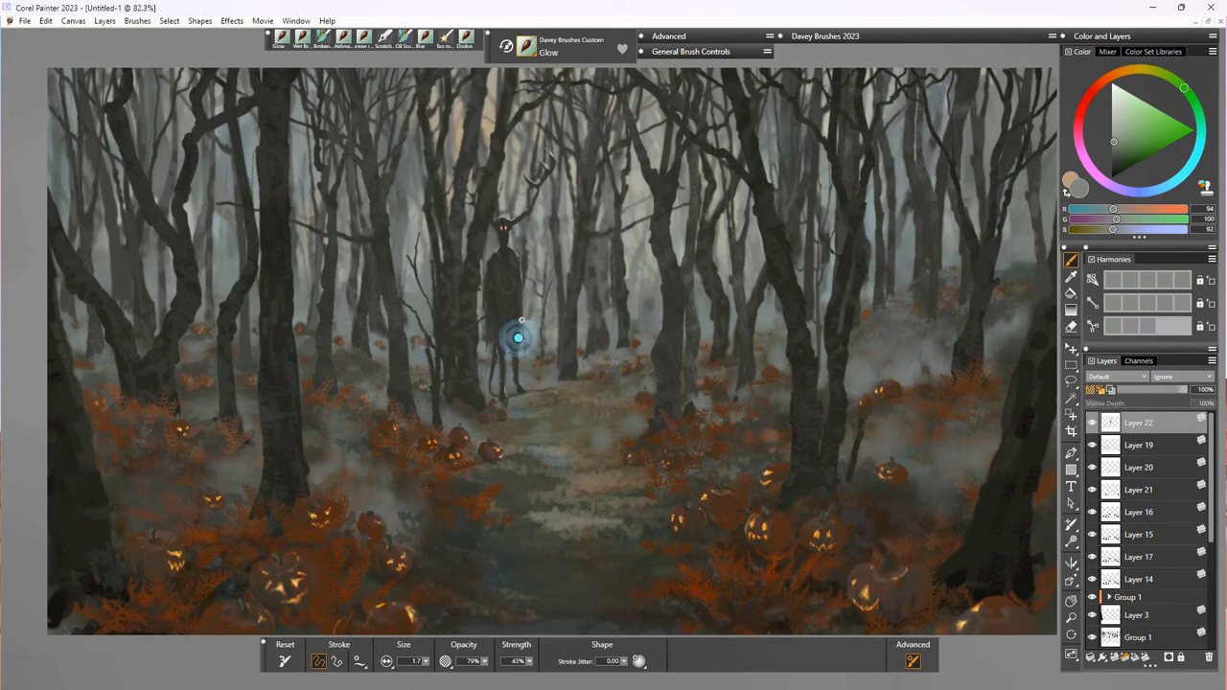
click(498, 334)
click(488, 341)
click(487, 290)
click(492, 252)
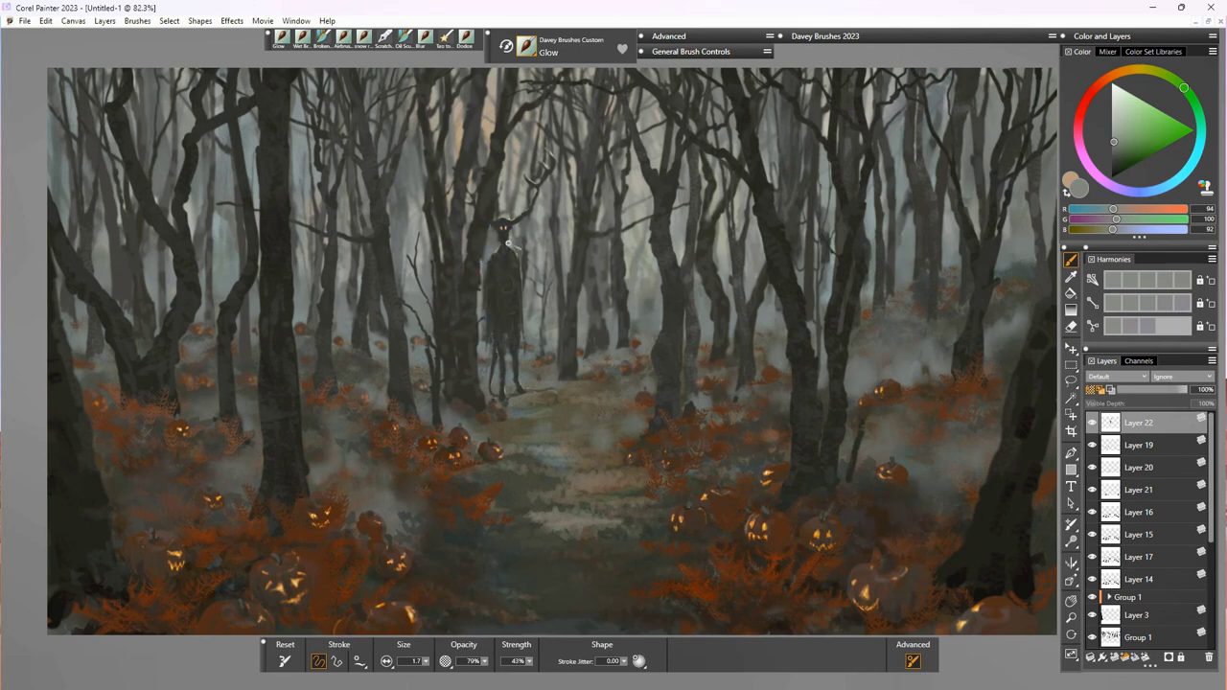
click(503, 223)
Step: Soften the figure on Layer 22 with a Gaussian aperture at amount 2.99
click(832, 36)
click(810, 113)
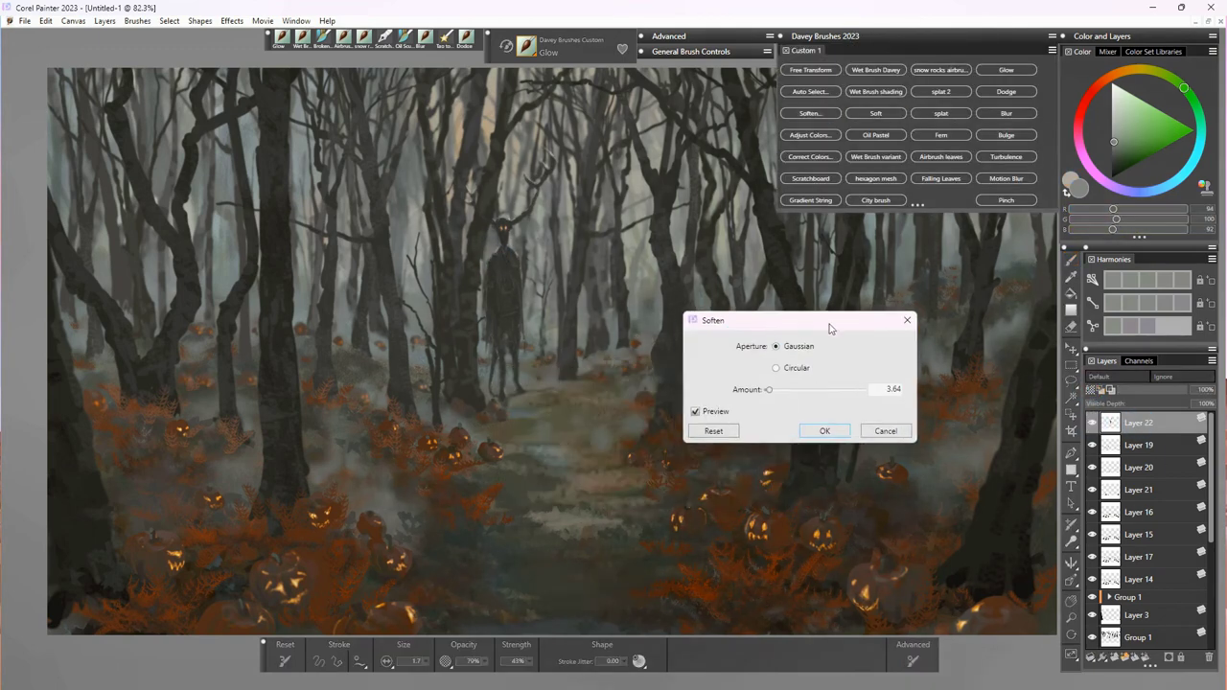
drag(831, 324, 823, 334)
mouse_move(762, 400)
mouse_down()
mouse_move(776, 403)
mouse_move(764, 404)
mouse_up()
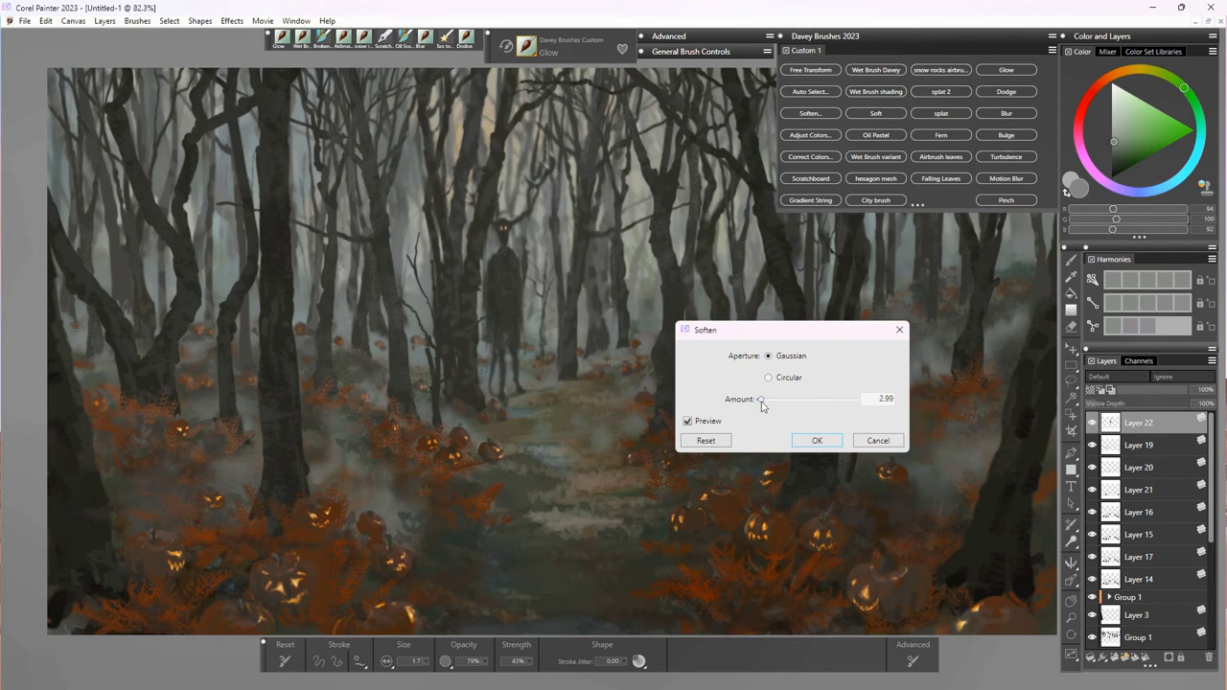
click(817, 441)
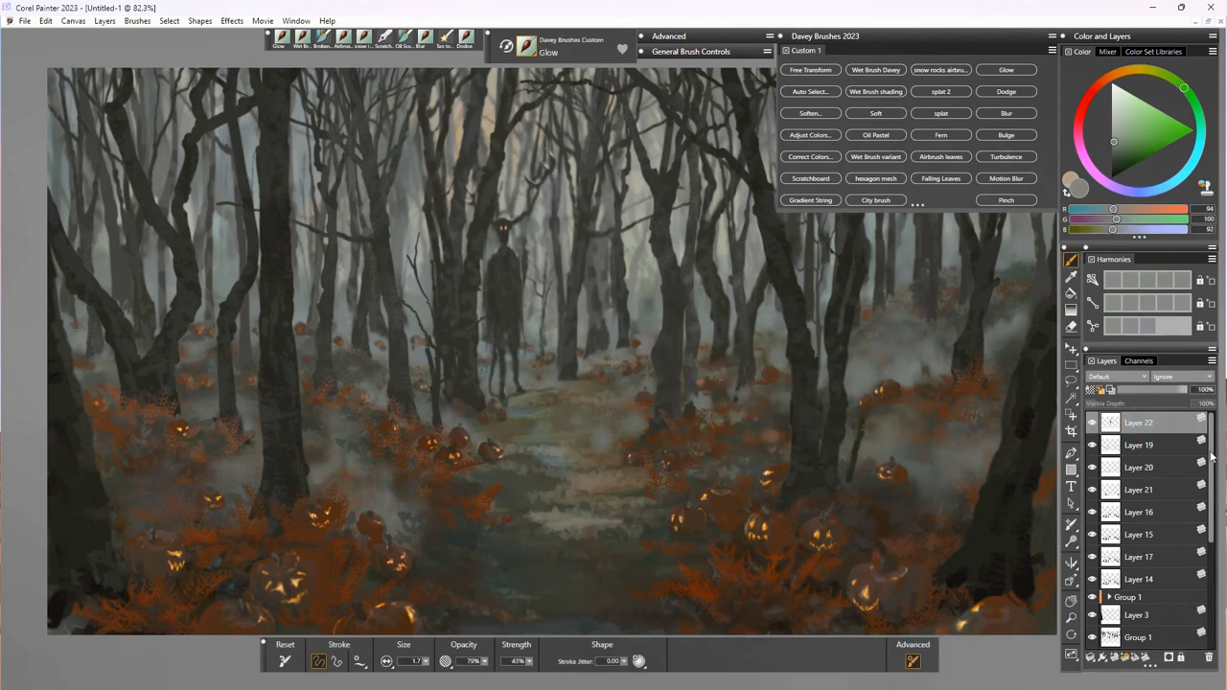
Step: Turn on Preserve Transparency for Layer 3 and shade the right foreground trunk in sampled dark tones with the Wet Brush Davey
scroll(1189, 515, down, 3)
click(1136, 511)
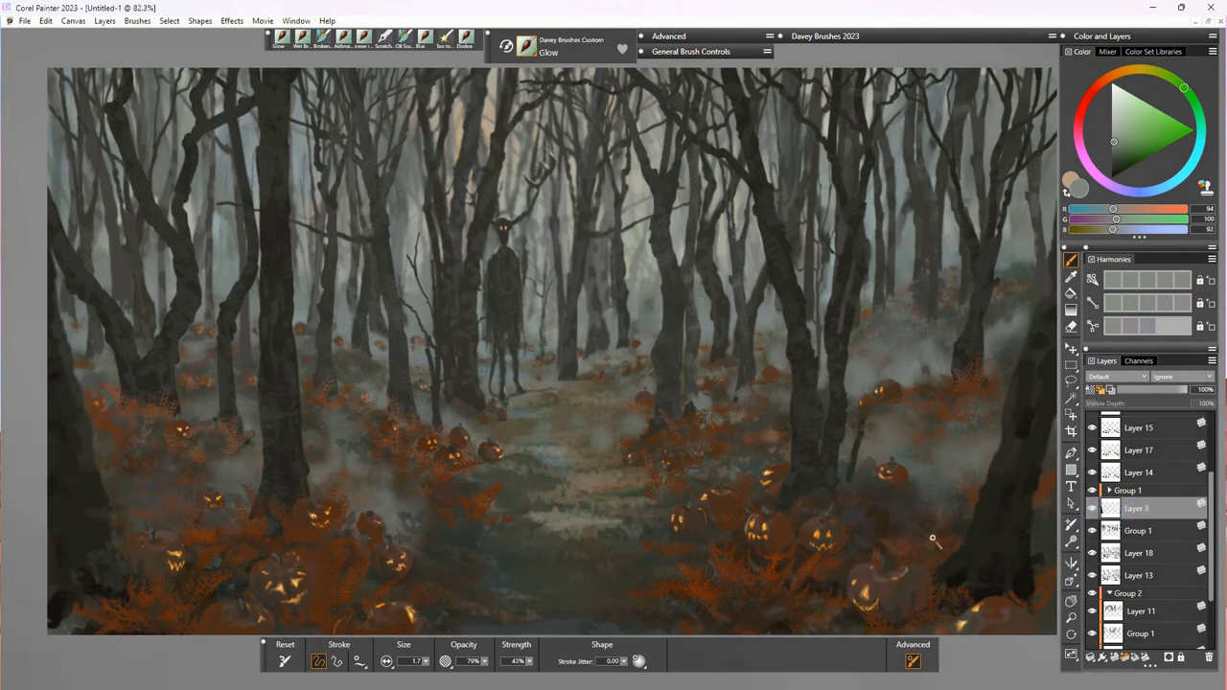
click(302, 38)
alt+click(851, 524)
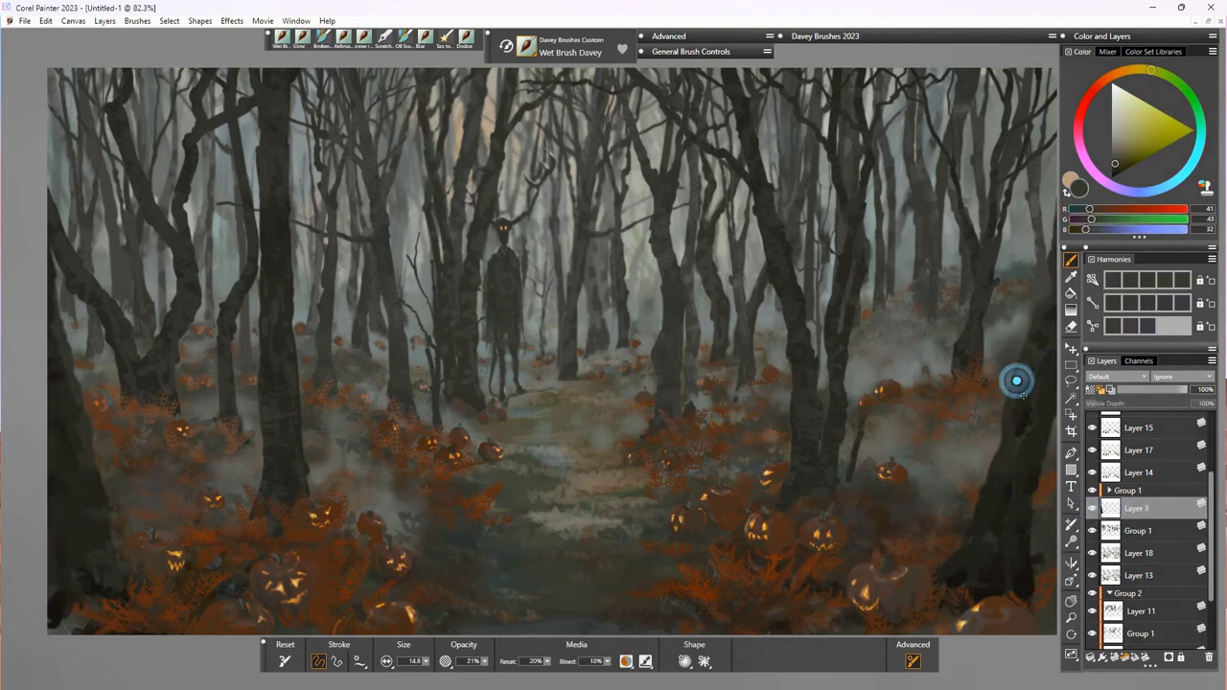
click(1091, 392)
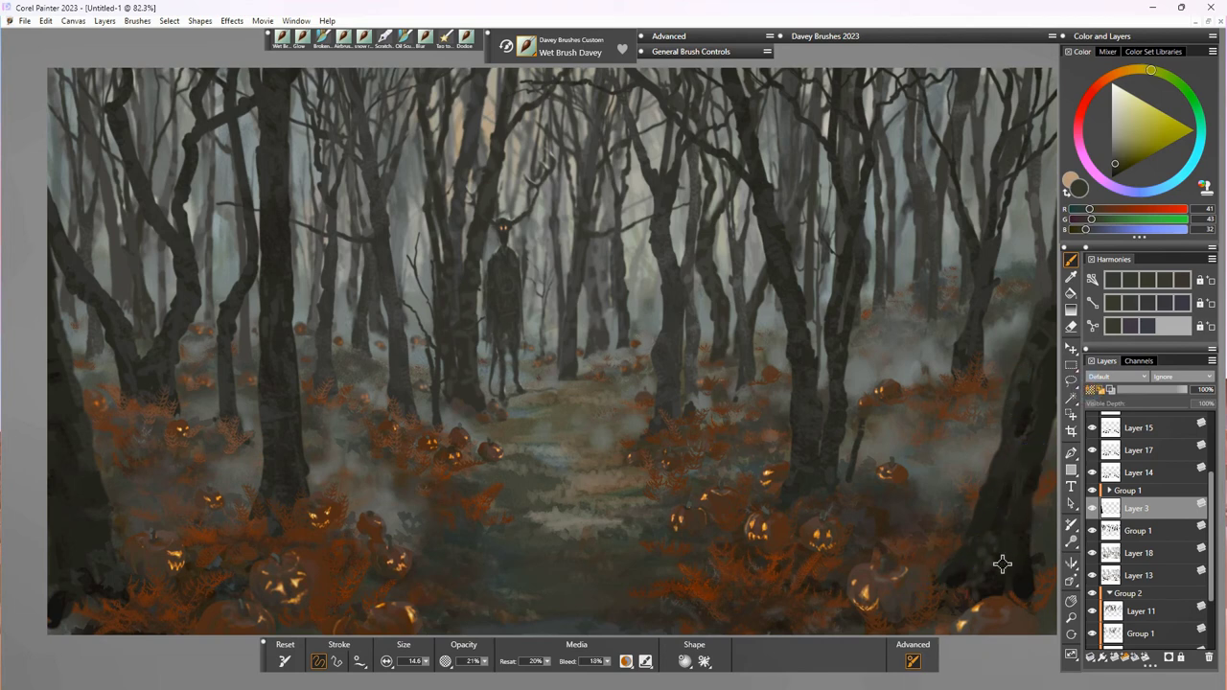
alt+click(986, 565)
click(981, 550)
click(1002, 417)
drag(1029, 320, 1033, 333)
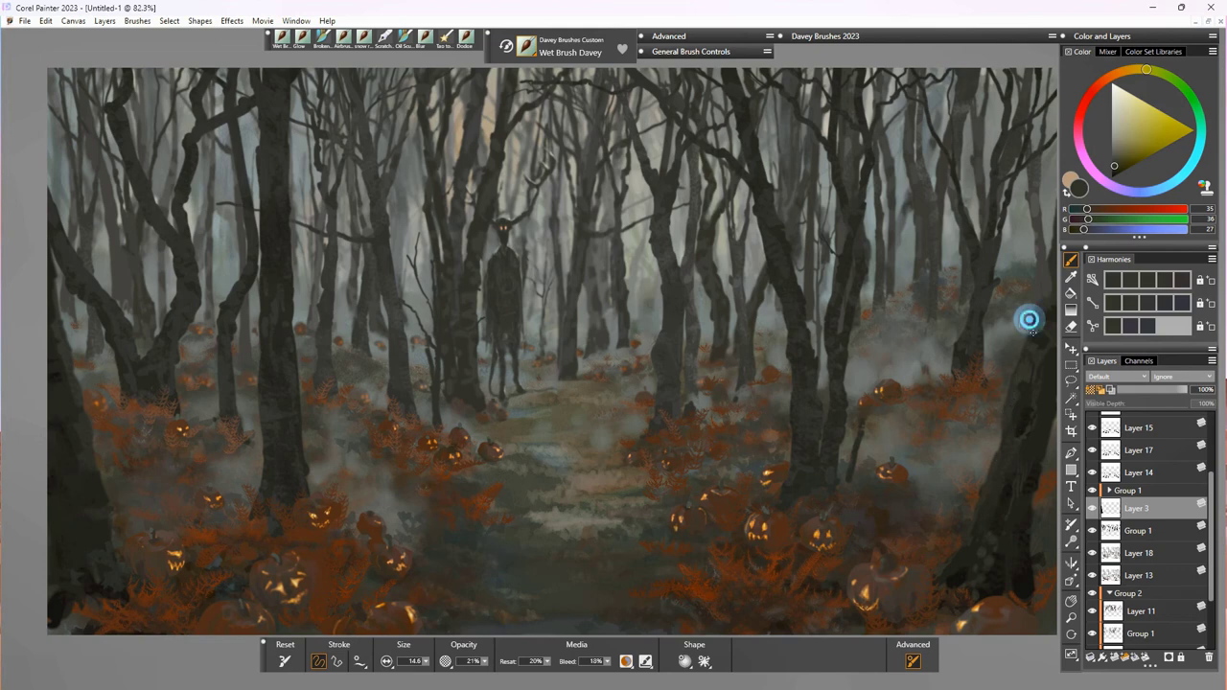
Step: Brush the same dark brown bark shading over the left foreground trunk and its roots, and touch up the right trunk's base
mouse_move(96, 485)
mouse_down()
mouse_move(104, 503)
mouse_move(71, 463)
mouse_move(69, 419)
mouse_up()
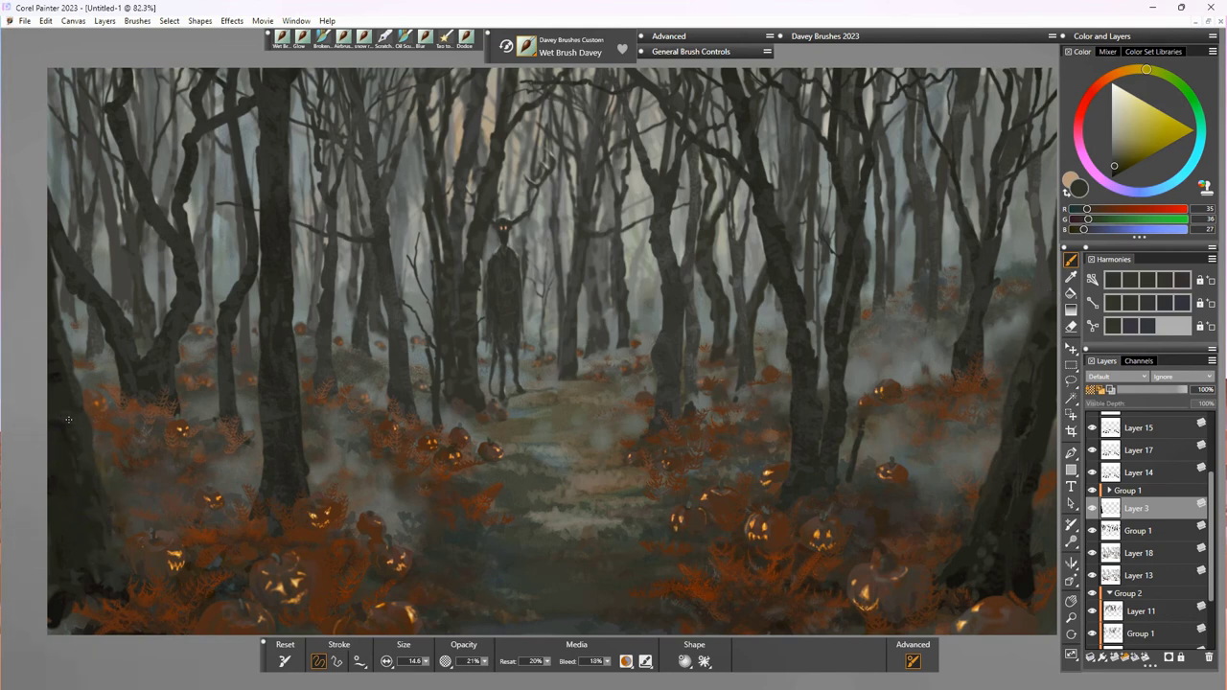
click(54, 367)
click(67, 592)
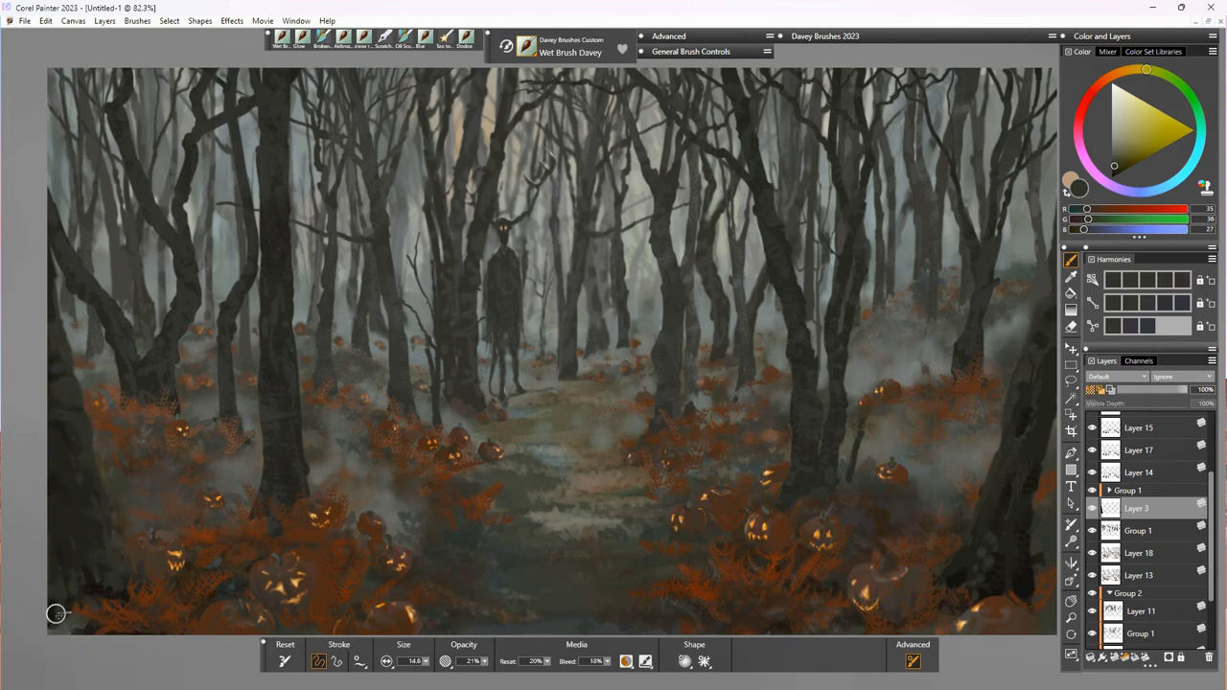
click(75, 589)
click(85, 522)
click(112, 586)
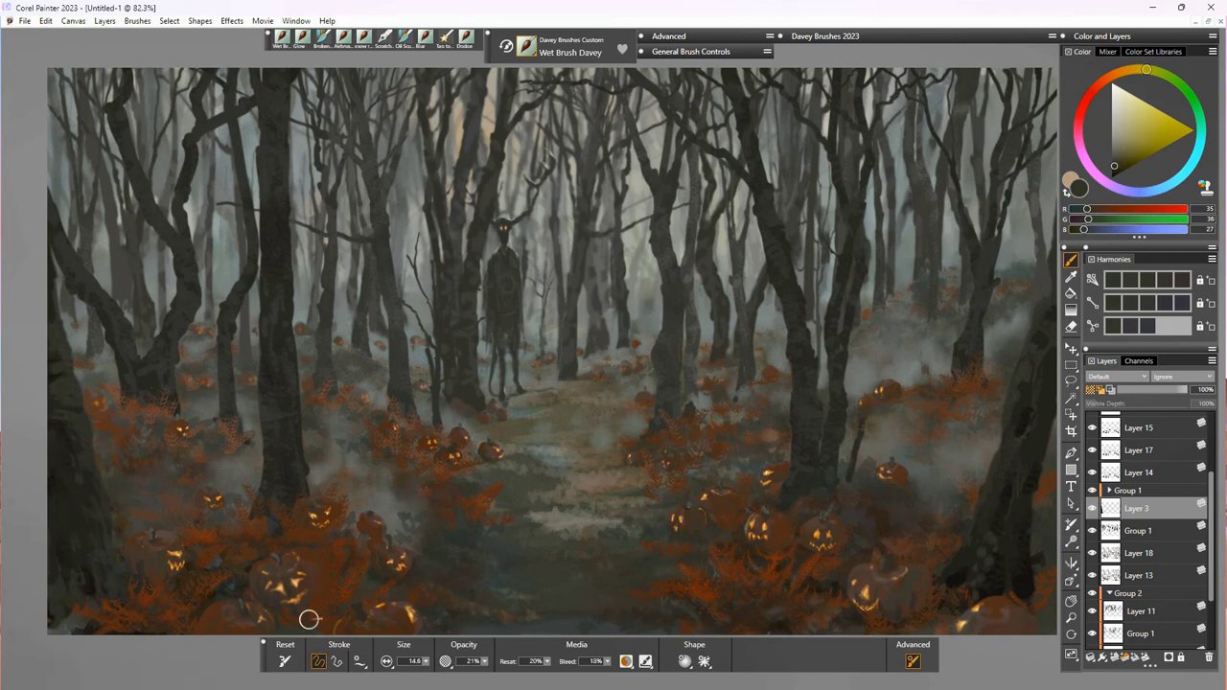
click(989, 527)
Step: On the Group 1 layer below Layer 3, brush bark shading onto the mid-distance trunks right of the path
click(1103, 532)
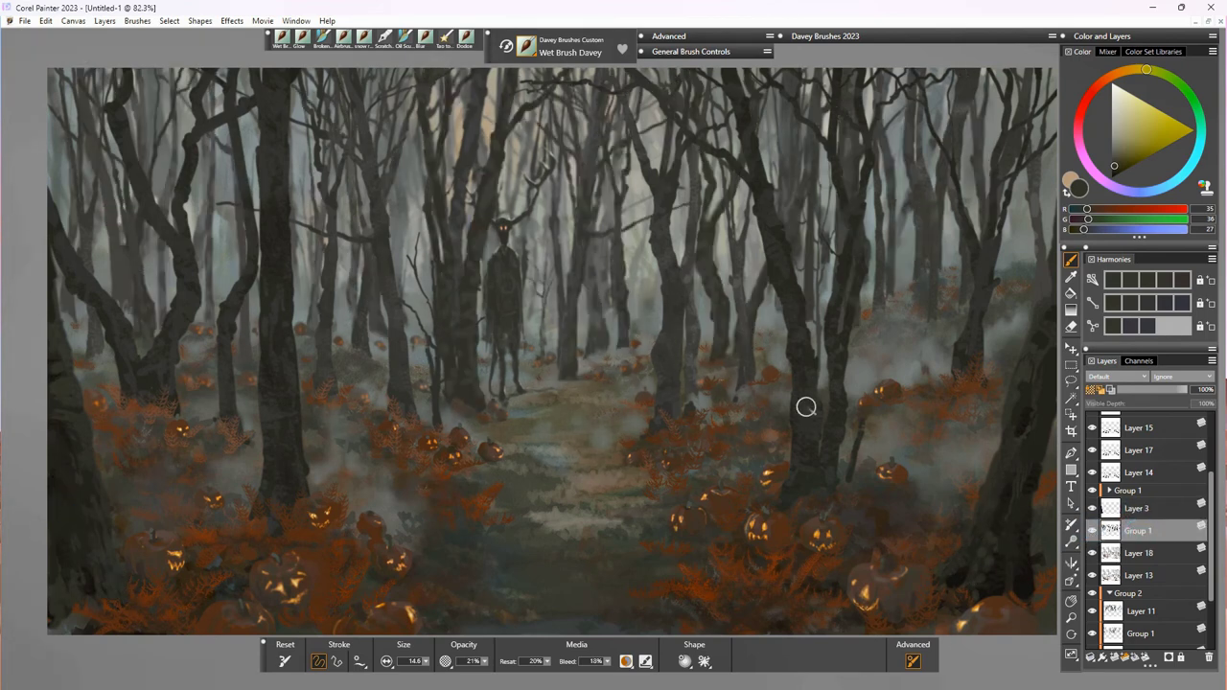
click(619, 271)
click(714, 287)
click(722, 336)
click(713, 280)
Step: Expand Group 1 and brush sampled dark tones on Layer 4 along the tall straight trunk on the left, down to its base
click(1141, 555)
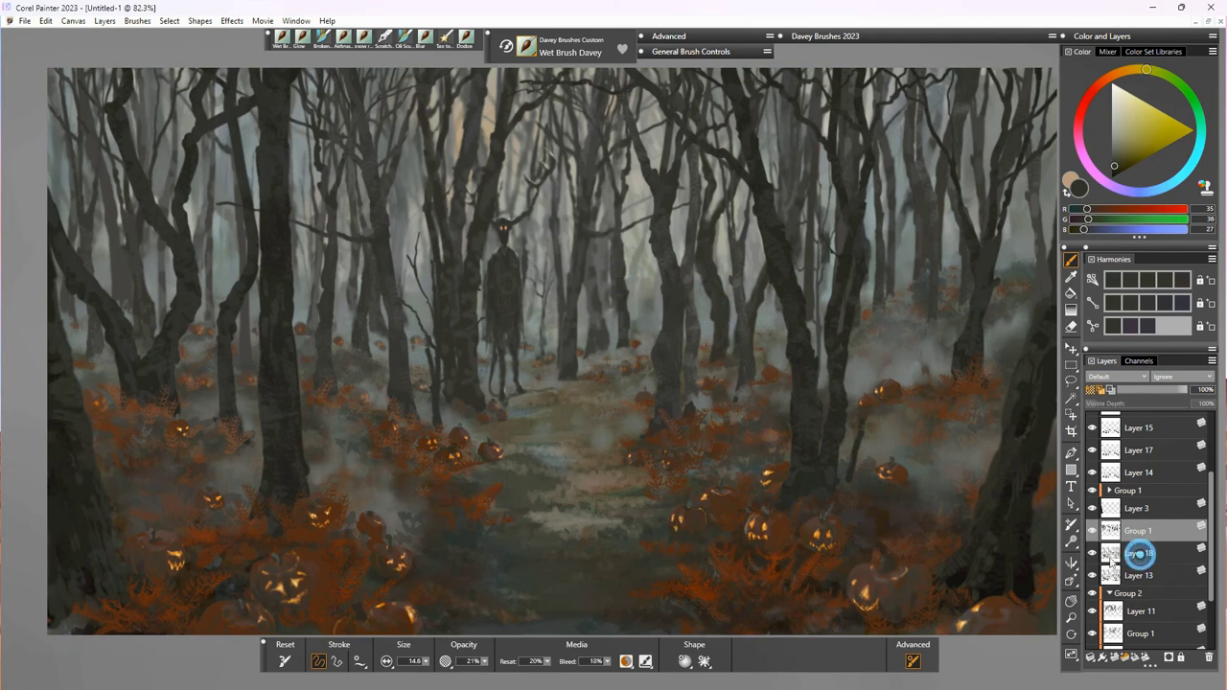
click(1109, 491)
click(1139, 508)
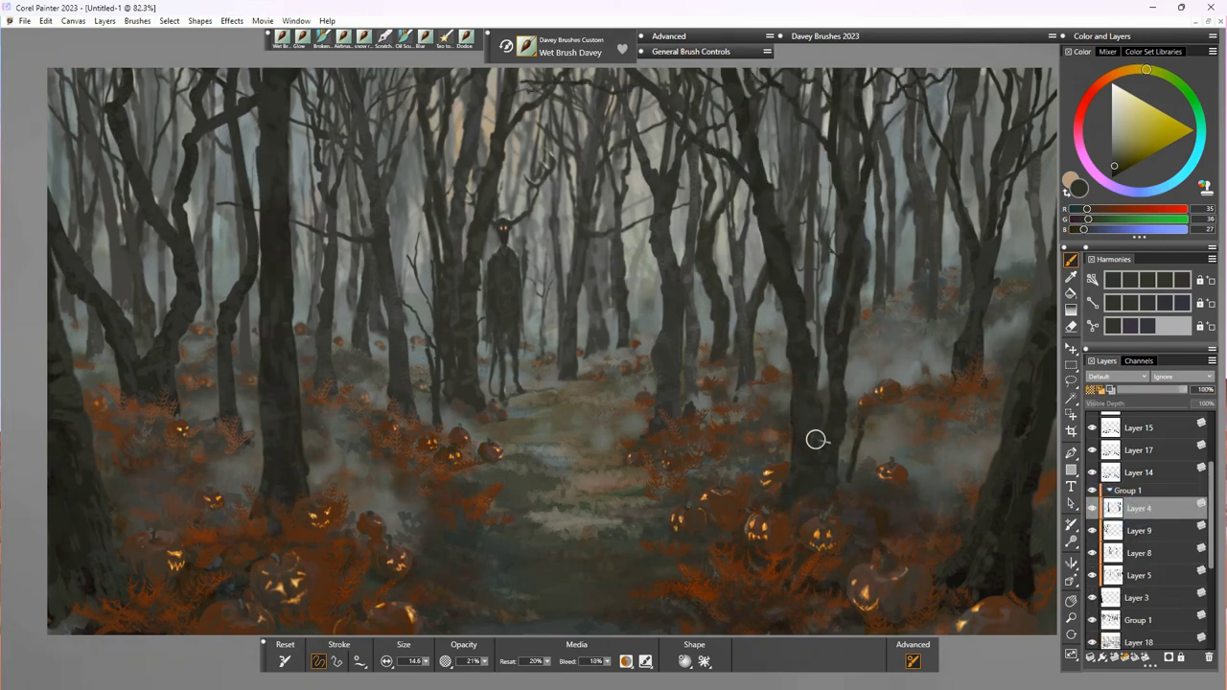
click(267, 292)
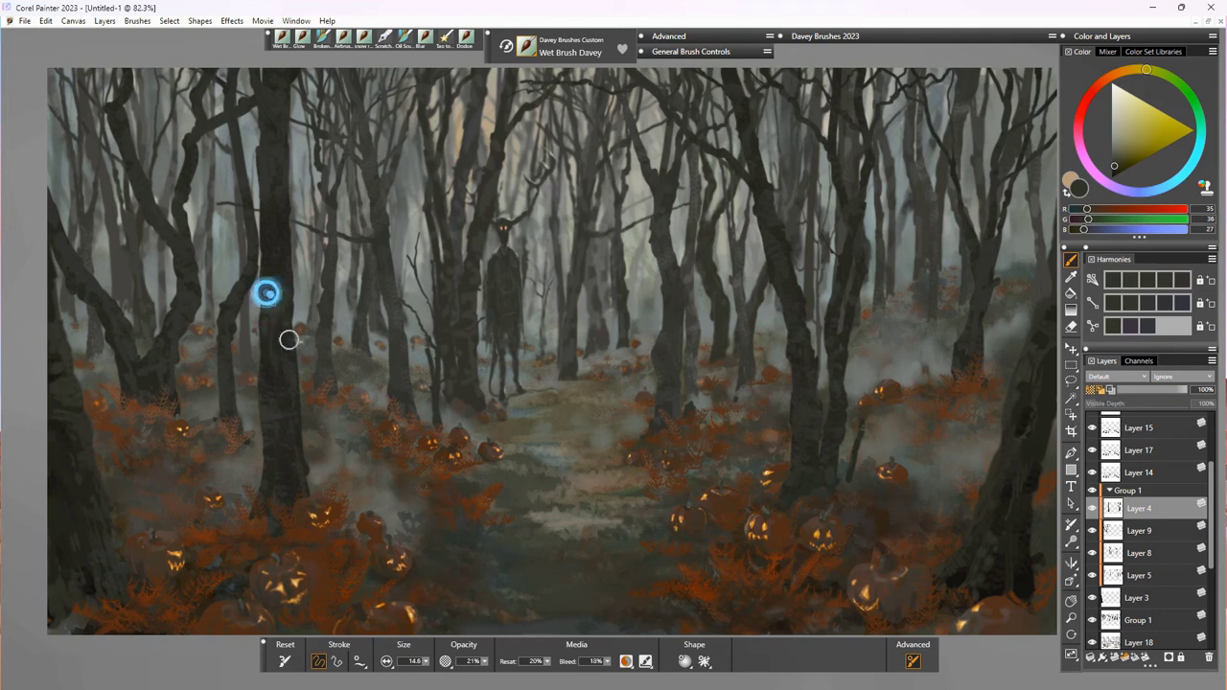
click(295, 388)
click(304, 480)
click(285, 440)
click(280, 369)
alt+click(293, 419)
click(294, 473)
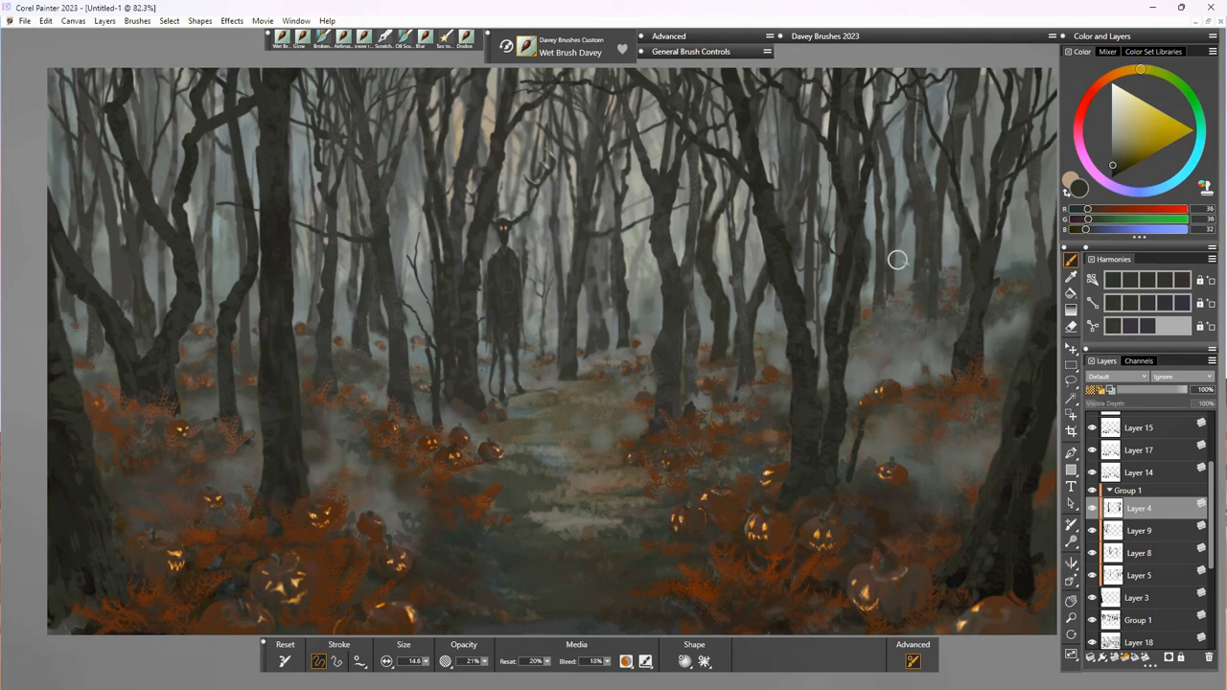
Step: Brush lighter grey-brown bark texture, RGB 52, 52, 44, up the tall left trunk to its top
click(285, 425)
click(283, 346)
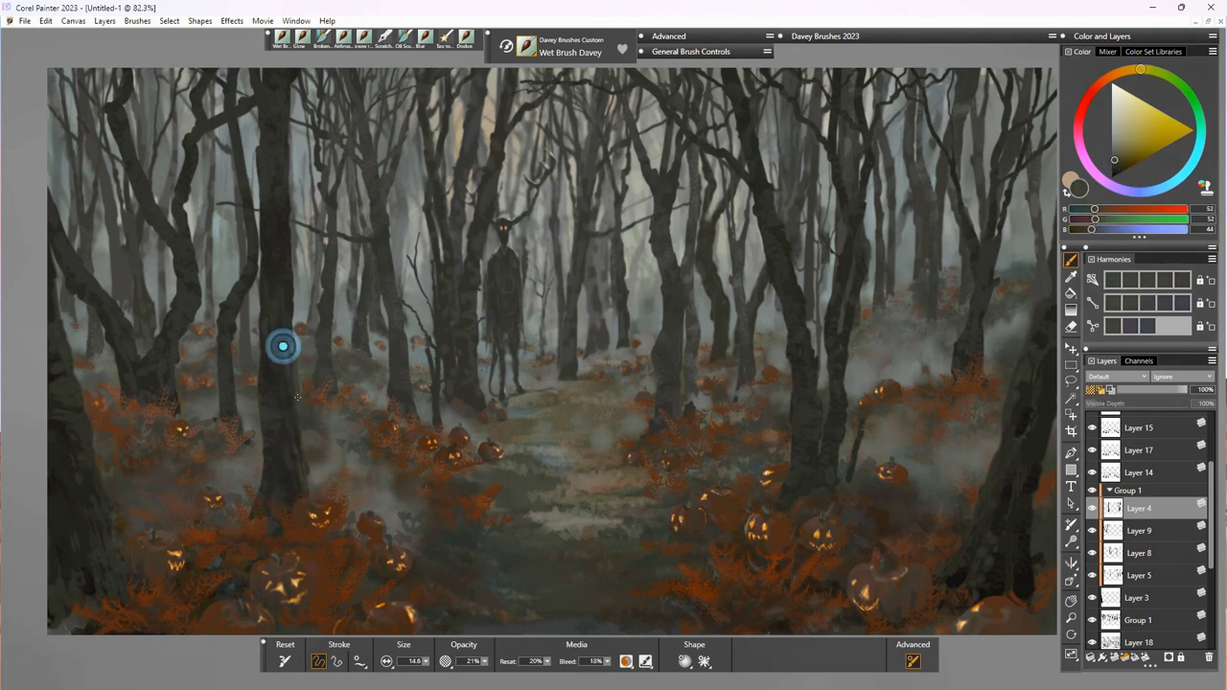
click(288, 246)
click(277, 178)
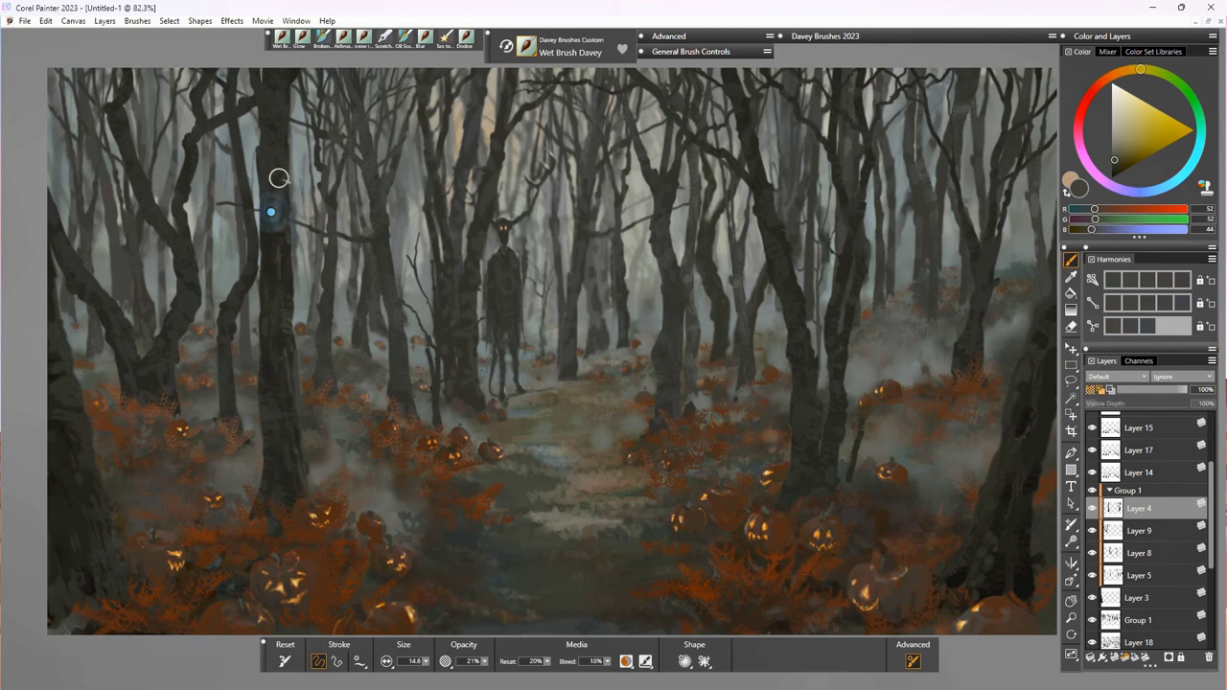
click(282, 141)
click(281, 83)
Step: Continue the lighter bark texture down the tall left trunk to its base and onto the large twin trunk on the right
click(287, 310)
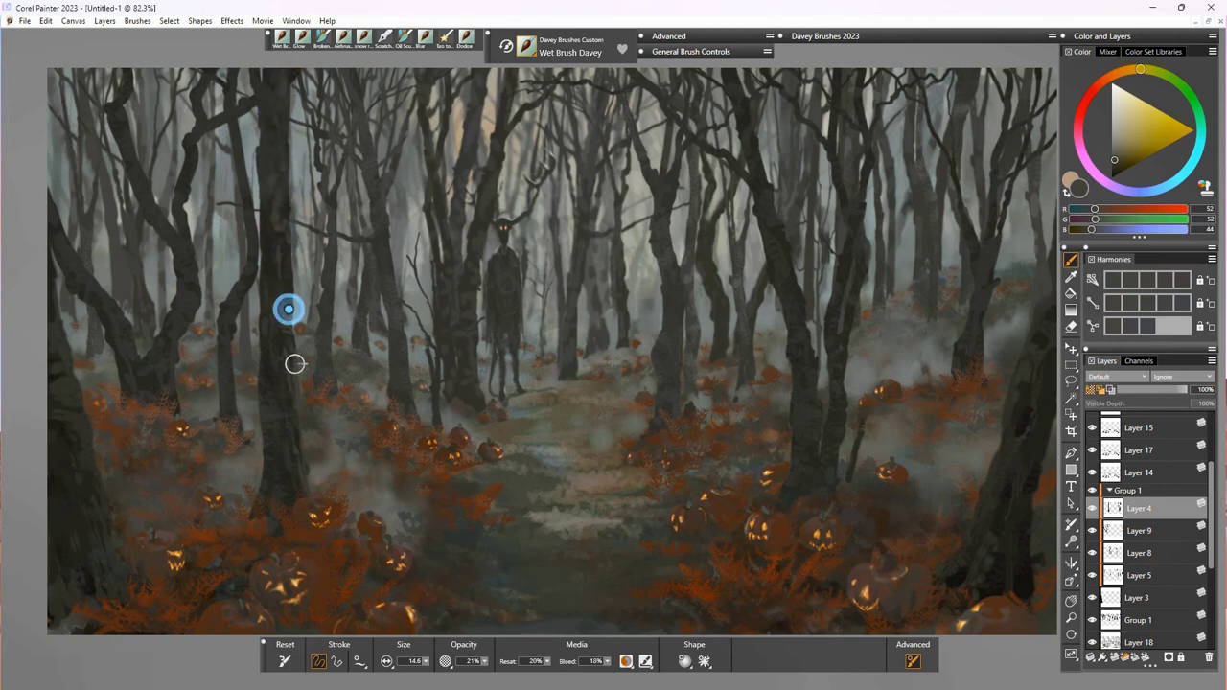
click(292, 472)
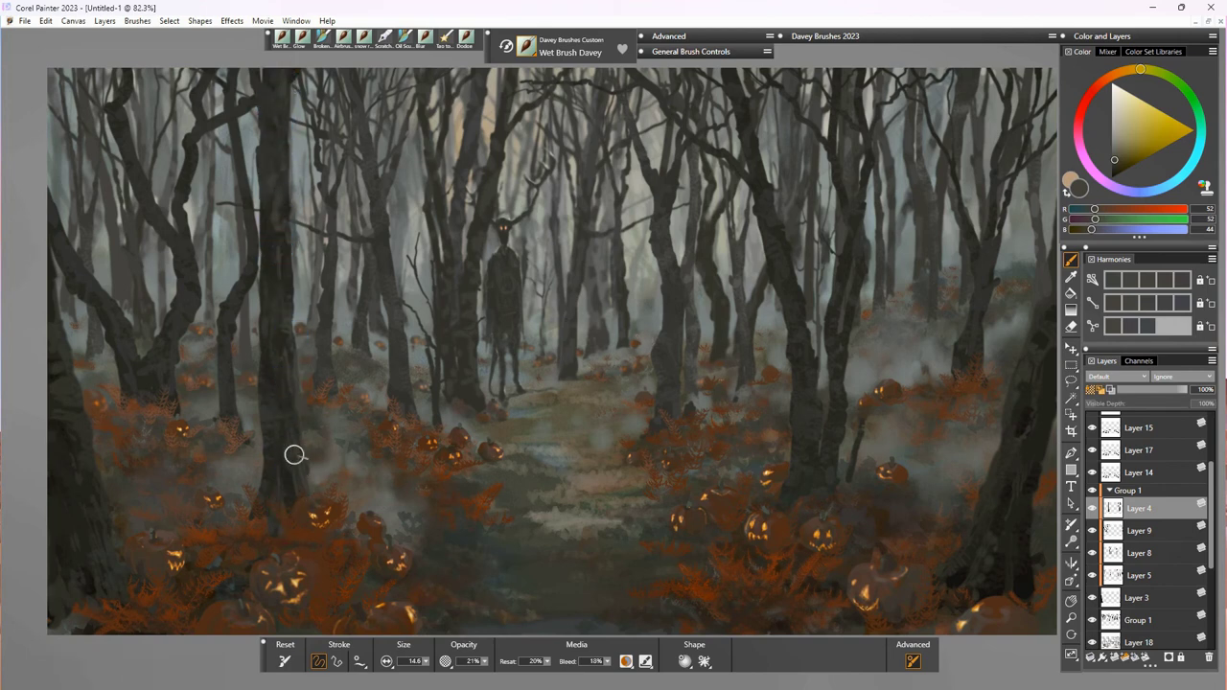
click(275, 419)
click(262, 413)
click(797, 441)
click(800, 370)
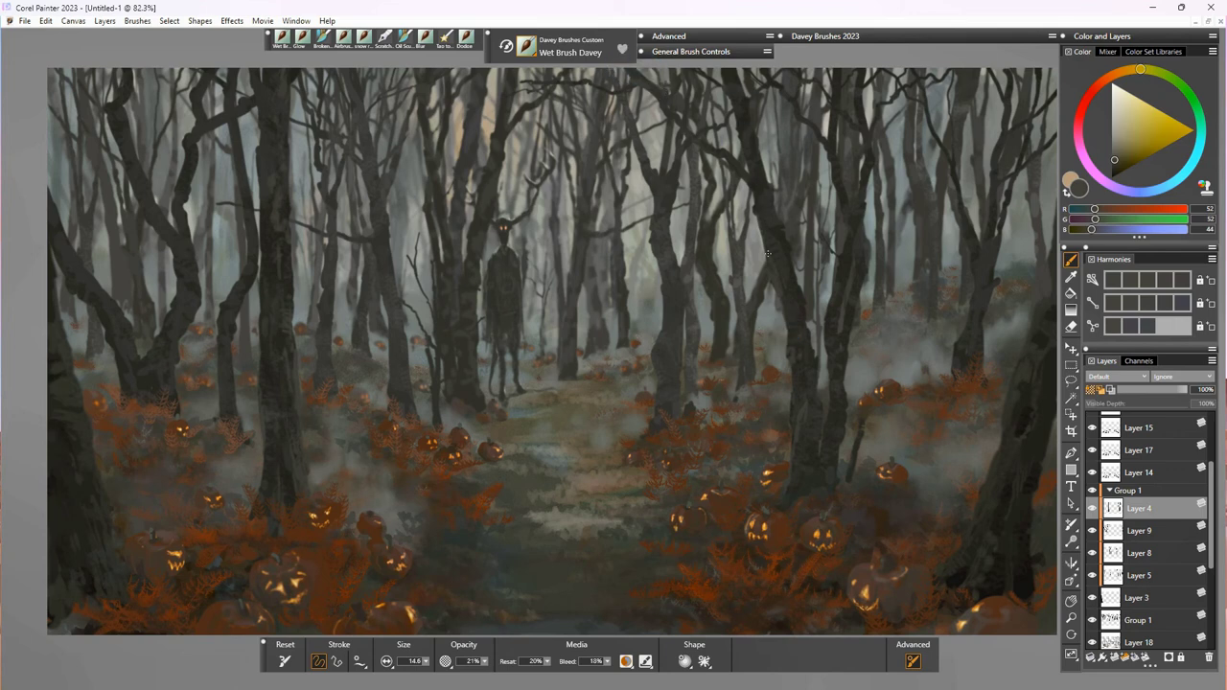
Step: Add grey-brown bark strokes on Layer 9 to the forked tree at the left and its branches
click(1139, 532)
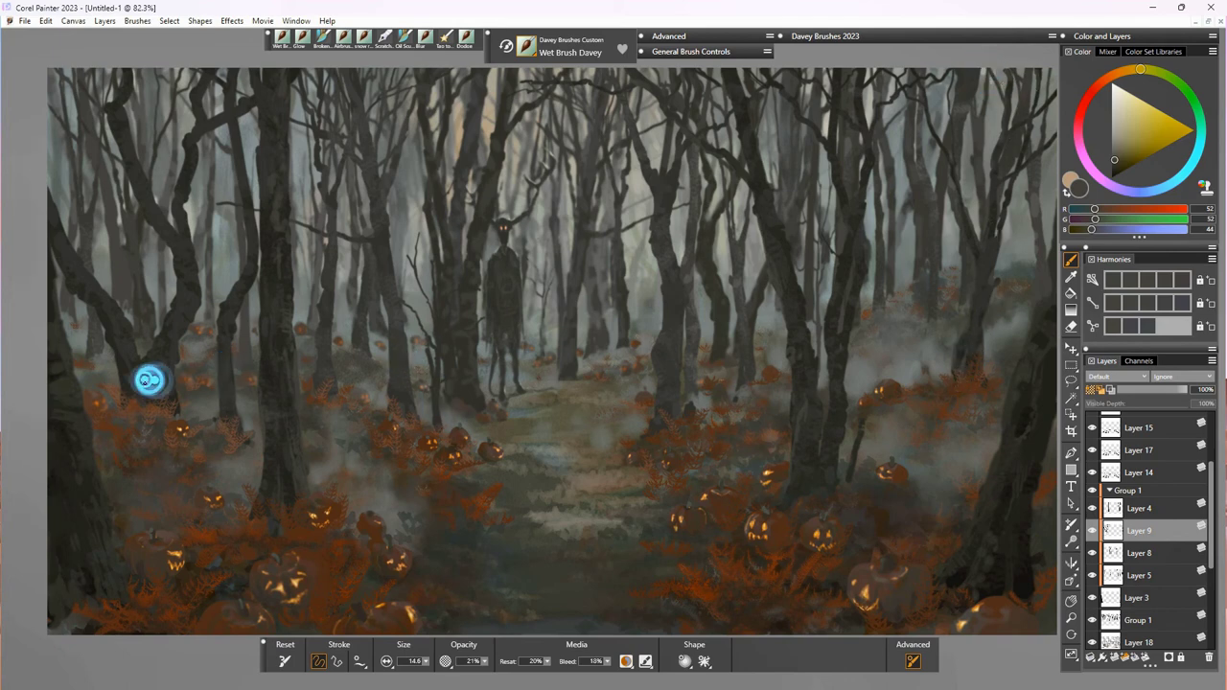
drag(148, 381, 167, 363)
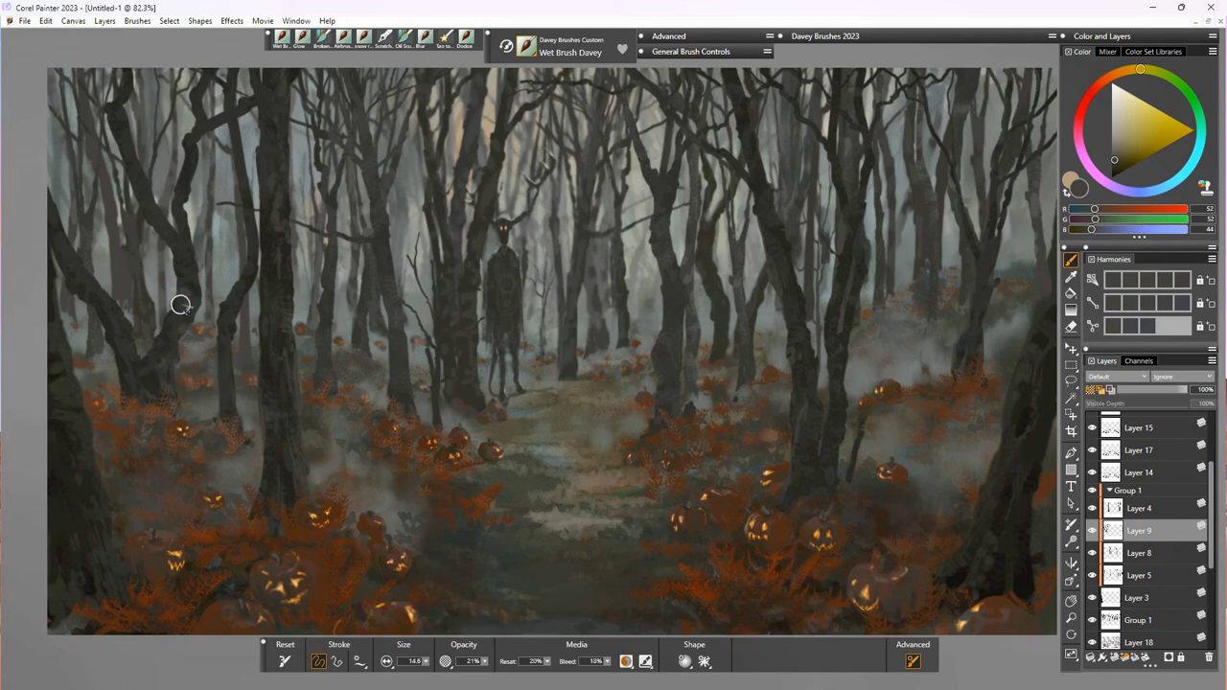
drag(53, 212, 73, 250)
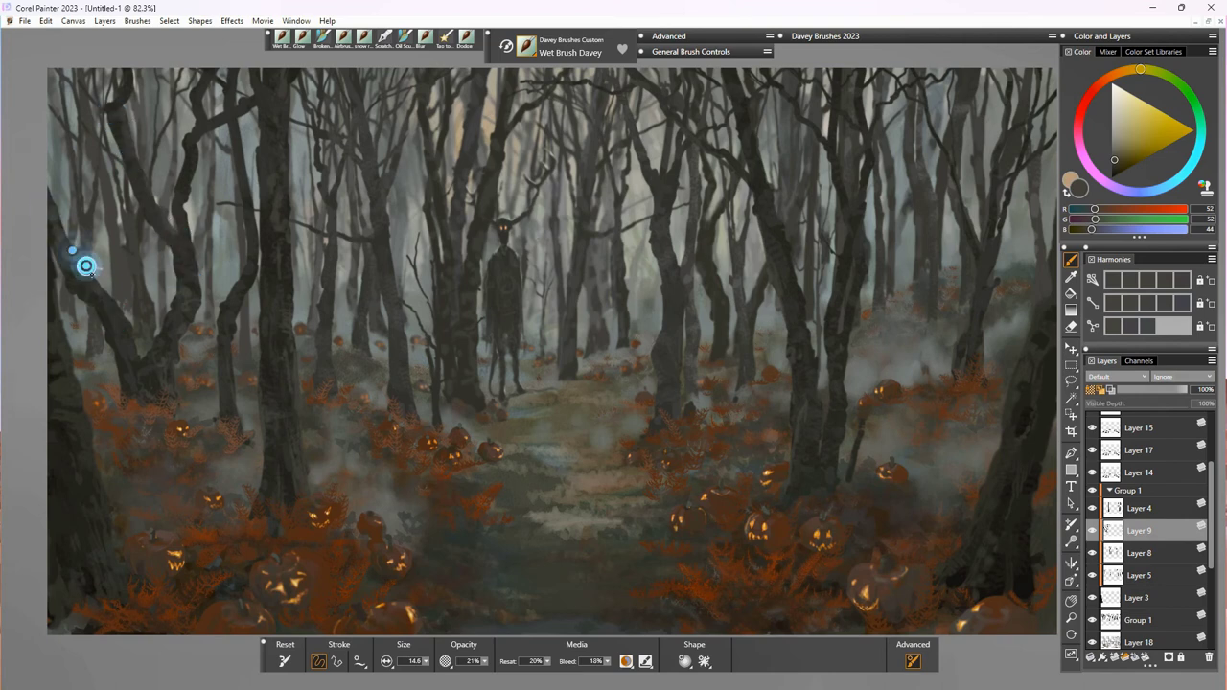
drag(187, 229, 209, 111)
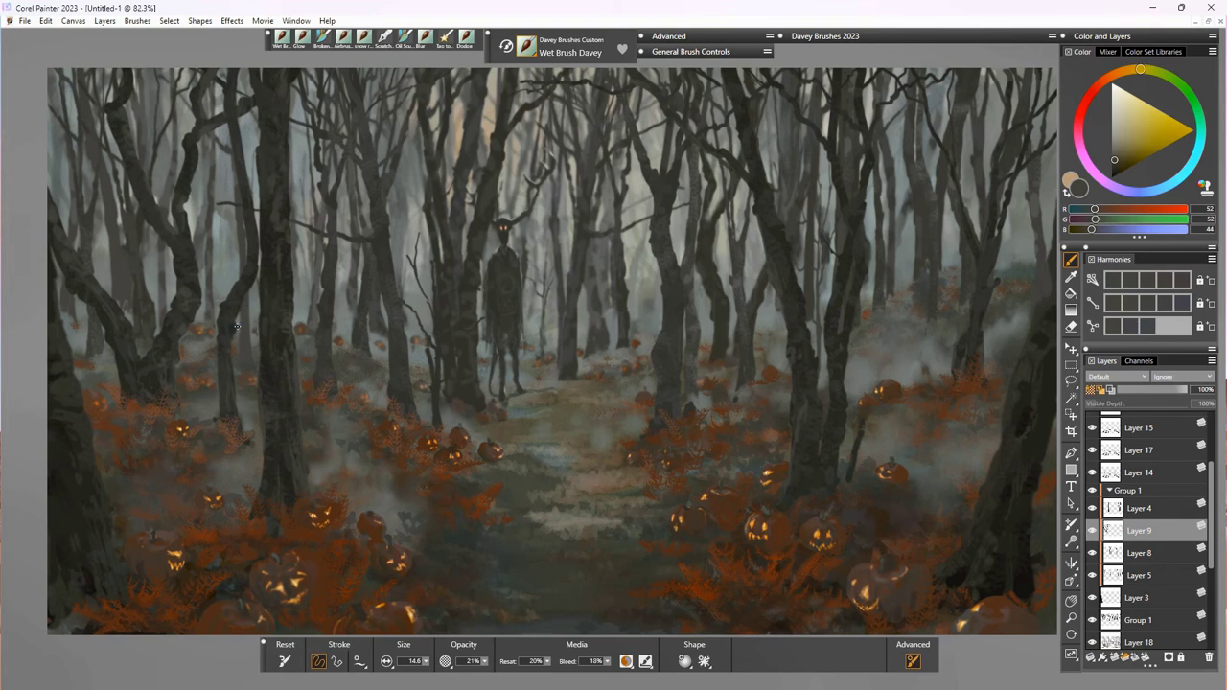
Step: Add bark strokes on Layer 8 to the trunk beside the figure, and check which trees Layer 5 and Layer 18 hold
click(1137, 554)
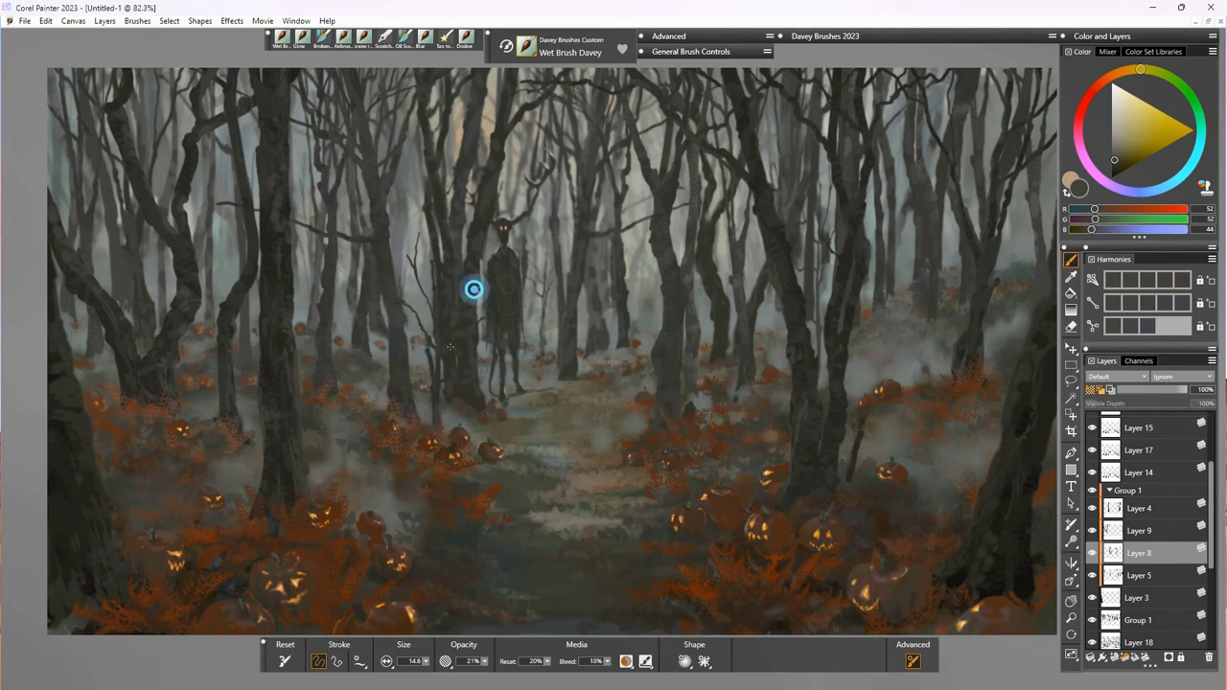
click(1144, 572)
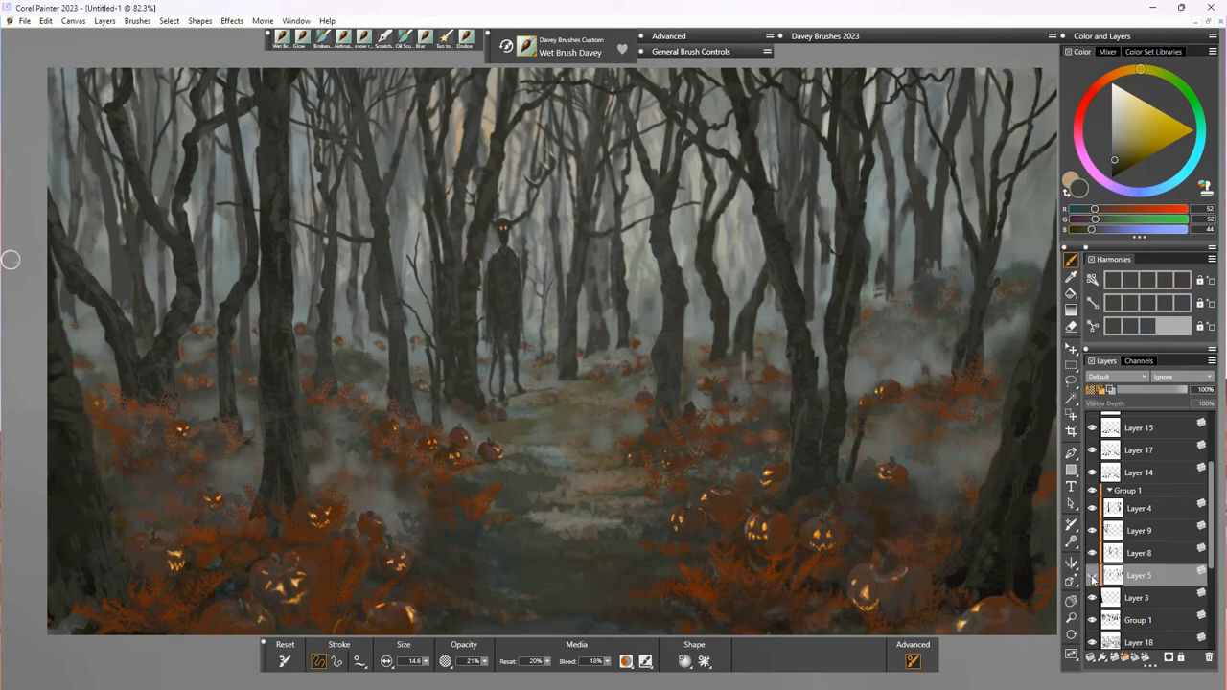
scroll(1141, 527, down, 1)
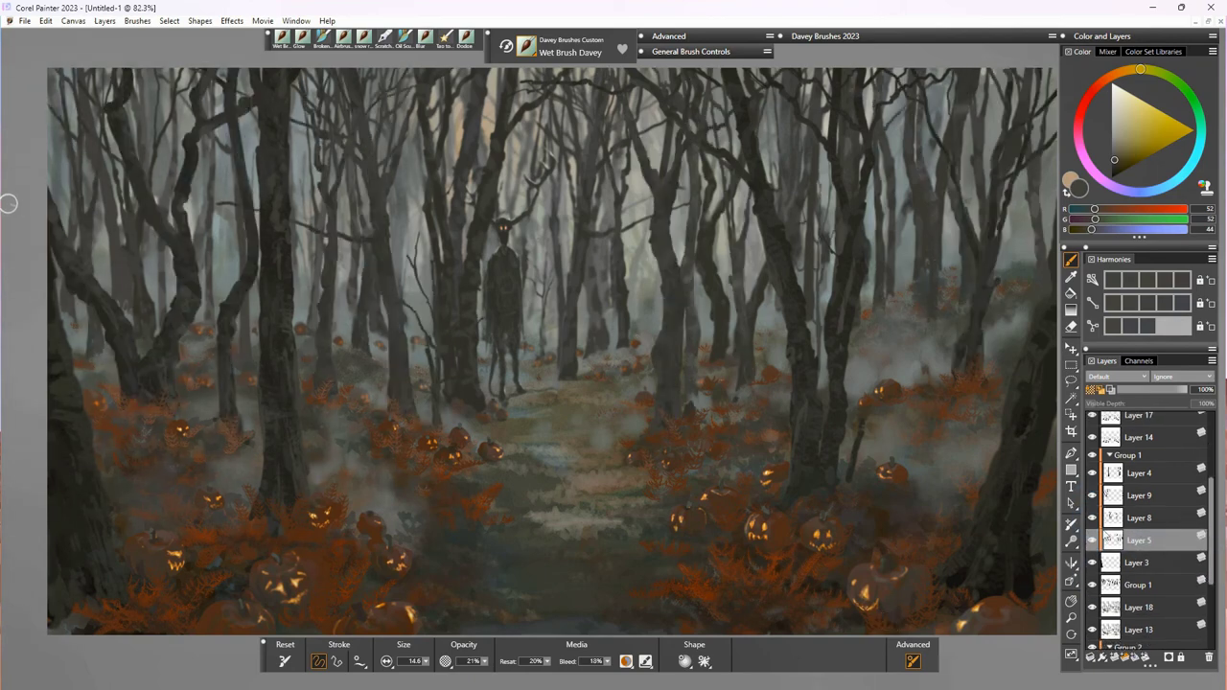
click(1136, 591)
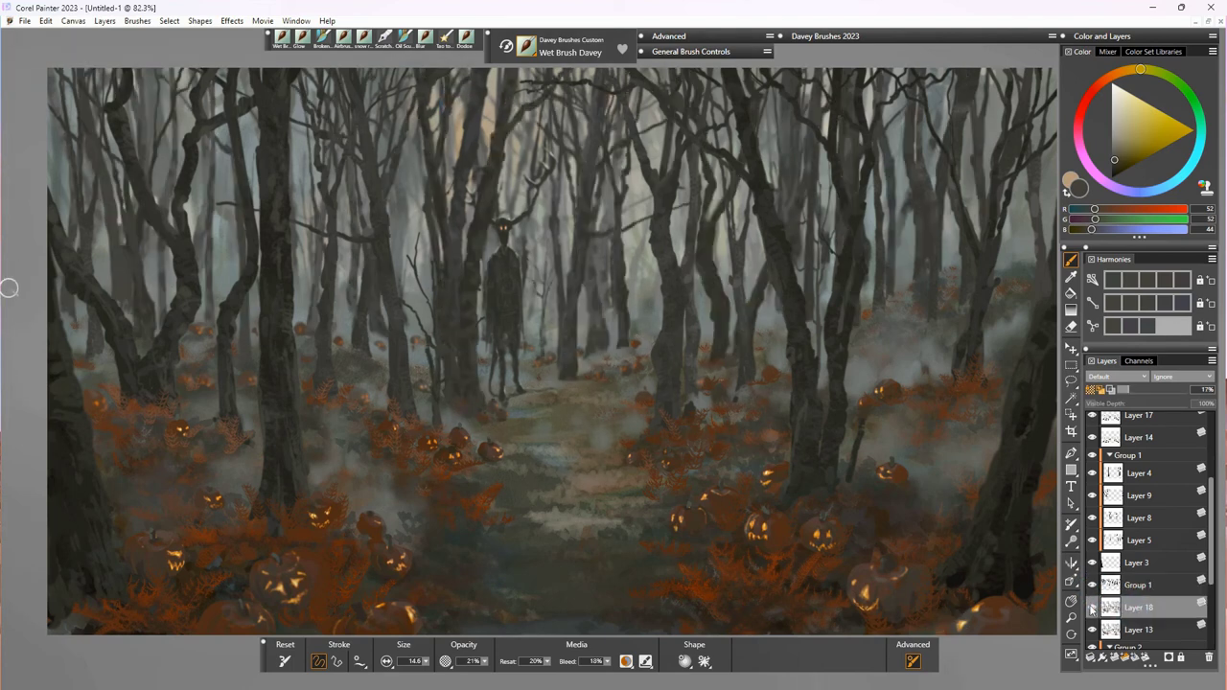
Step: Erase around the trunk left of the figure on Layer 11 with the Eraser at size 38.1 and 90% opacity
scroll(1093, 593, down, 3)
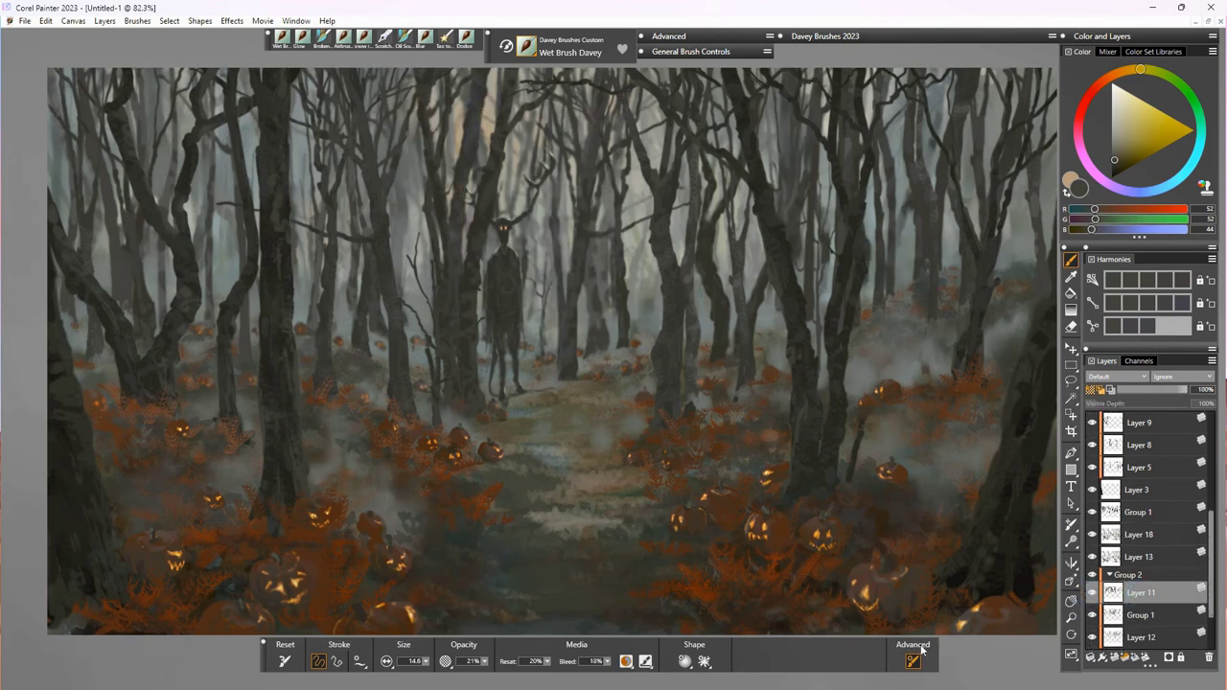
key(n)
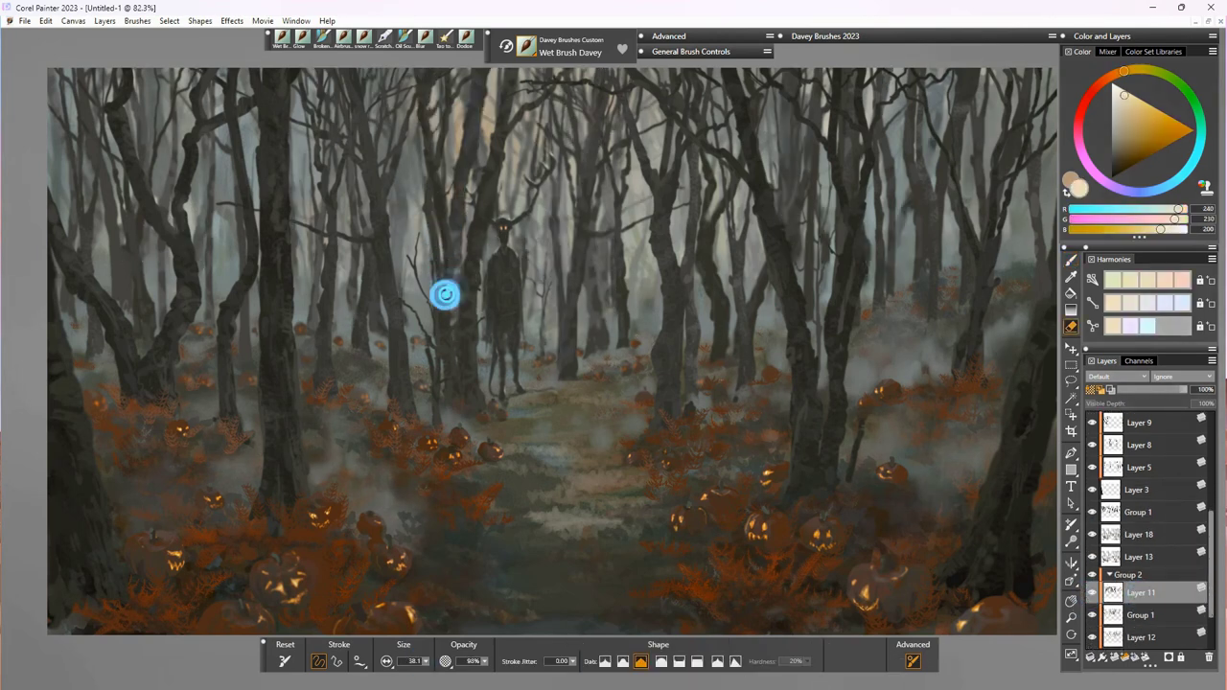
mouse_move(450, 238)
mouse_down()
mouse_move(458, 323)
mouse_move(458, 263)
mouse_move(461, 284)
mouse_up()
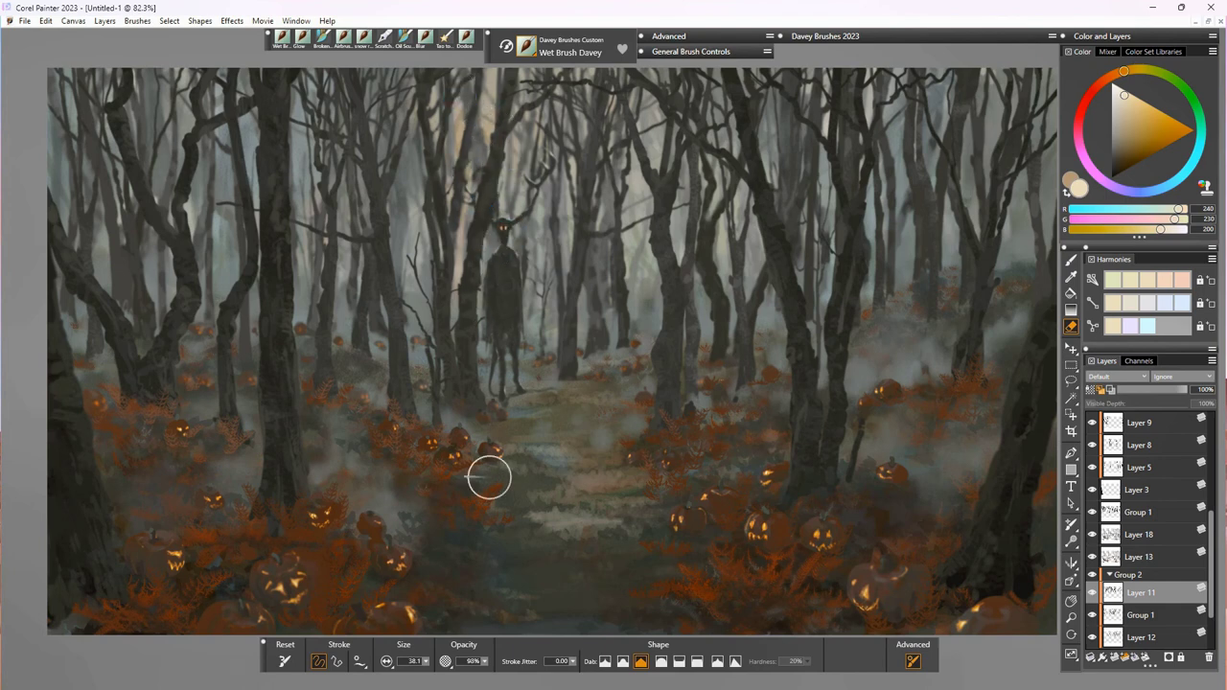
Step: Lasso a flat puddle shape across the middle of the path on Layer 2, with the selection set to add mode
drag(1212, 541, 1211, 580)
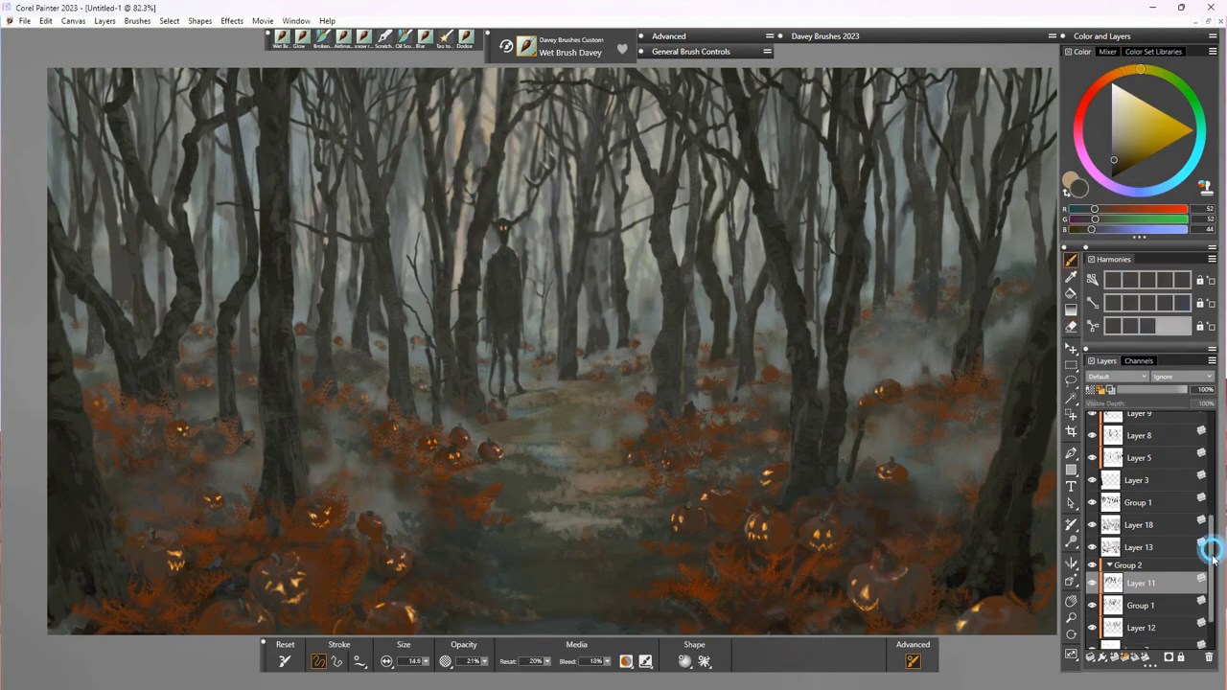
click(1138, 616)
key(l)
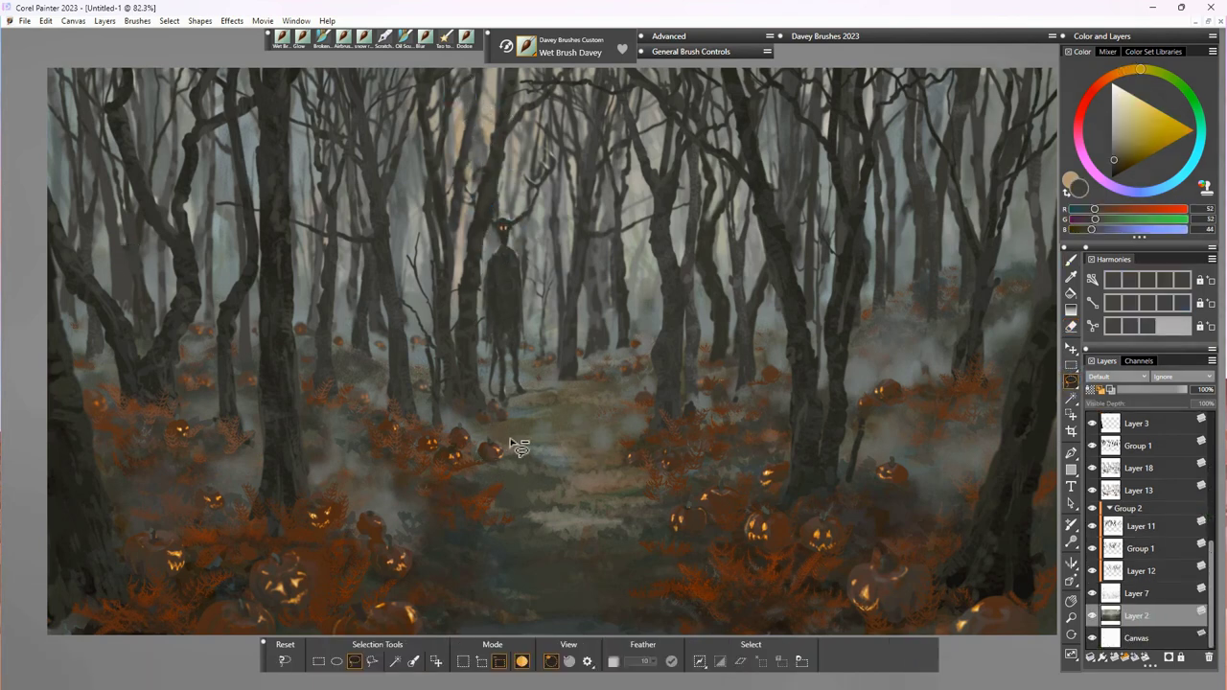
mouse_move(517, 448)
mouse_down()
mouse_move(564, 458)
mouse_move(604, 452)
mouse_up()
drag(500, 443, 522, 446)
click(282, 662)
click(480, 660)
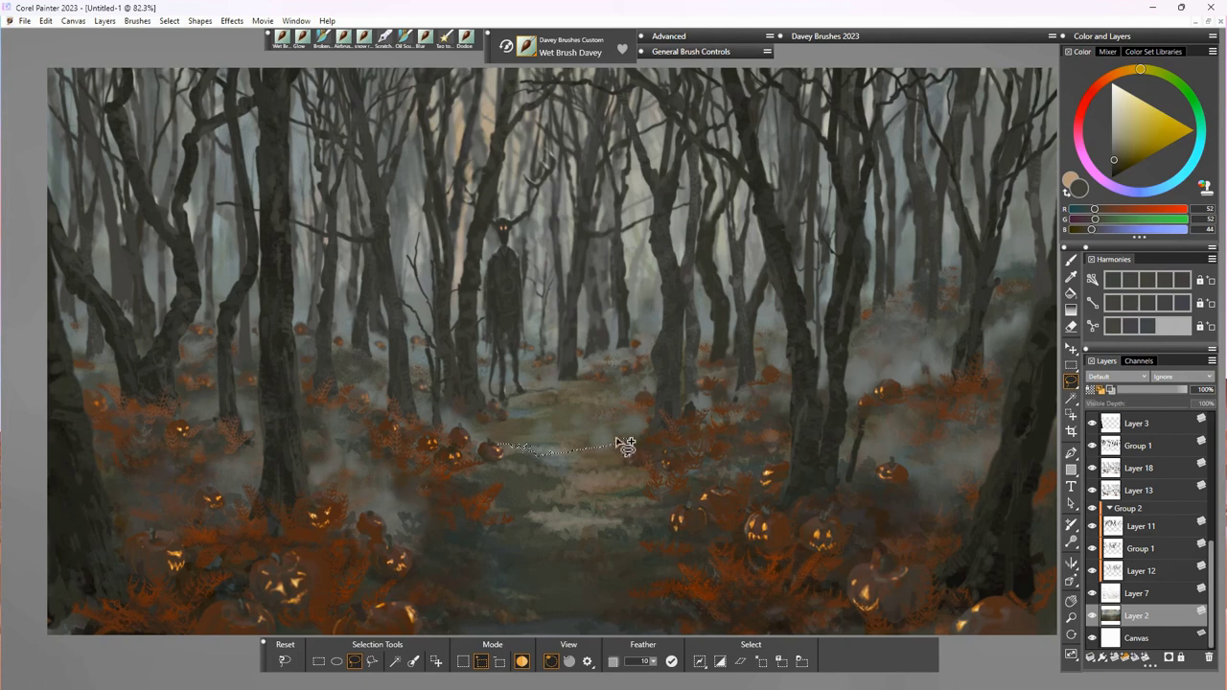
drag(498, 446, 516, 448)
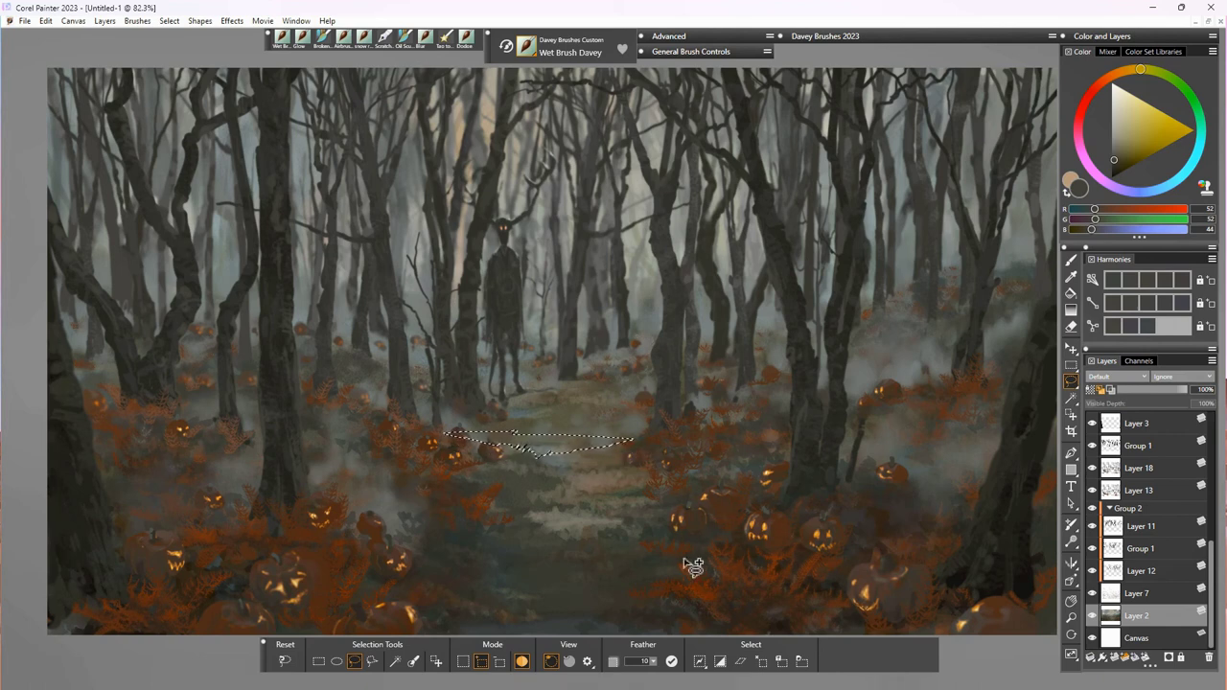
Step: Add more puddle shapes to the selection along the foreground of the path and at the figure's feet
mouse_move(651, 550)
mouse_down()
mouse_move(596, 553)
mouse_move(593, 567)
mouse_move(658, 581)
mouse_move(780, 567)
mouse_move(642, 565)
mouse_up()
mouse_move(508, 631)
mouse_down()
mouse_move(460, 627)
mouse_move(592, 618)
mouse_move(585, 627)
mouse_move(671, 623)
mouse_move(710, 640)
mouse_move(471, 636)
mouse_up()
click(482, 533)
mouse_move(524, 539)
mouse_down()
mouse_move(613, 527)
mouse_move(488, 521)
mouse_move(484, 538)
mouse_up()
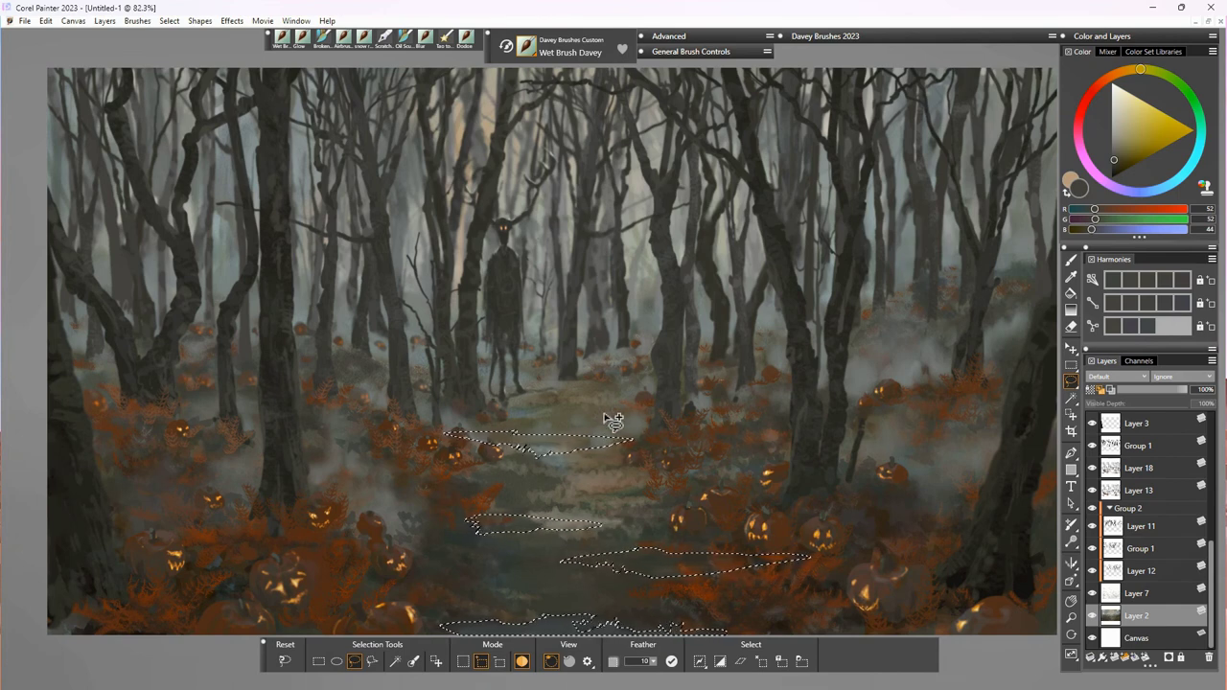
click(504, 375)
mouse_move(537, 381)
mouse_down()
mouse_move(566, 374)
mouse_move(487, 374)
mouse_up()
Step: Copy the selected puddle shapes onto a new layer, place it above Layer 7, and switch to the Glow brush
key(ctrl+c)
key(ctrl+v)
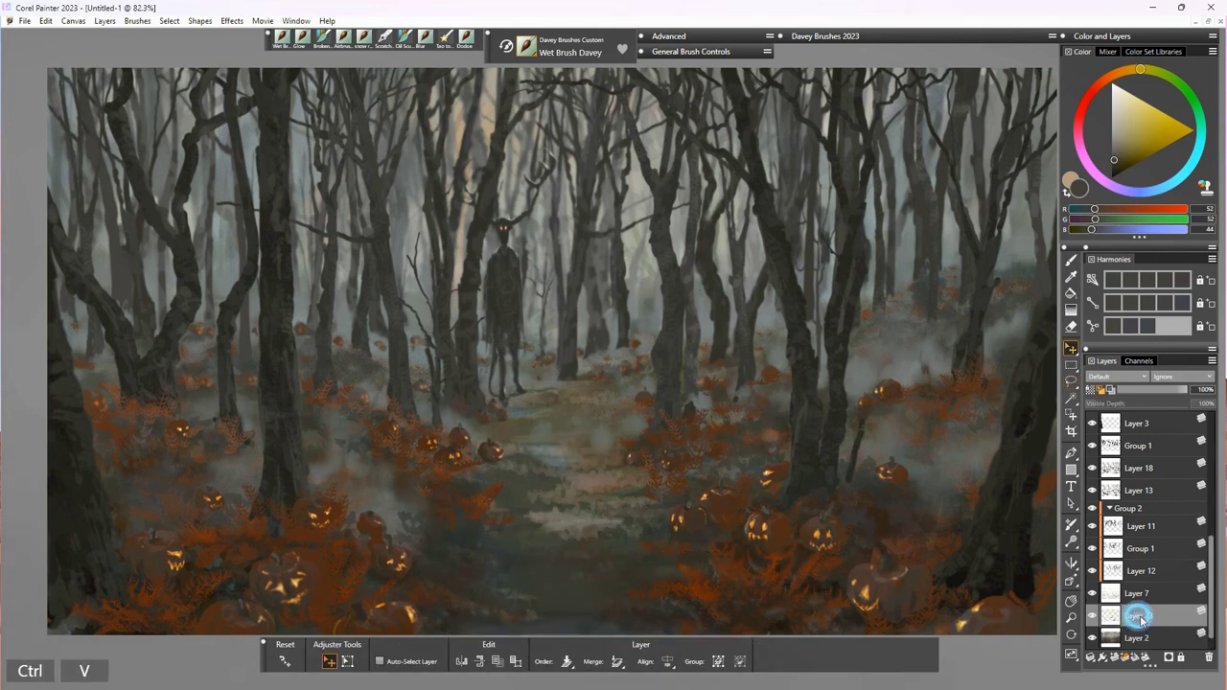
click(887, 39)
click(1008, 61)
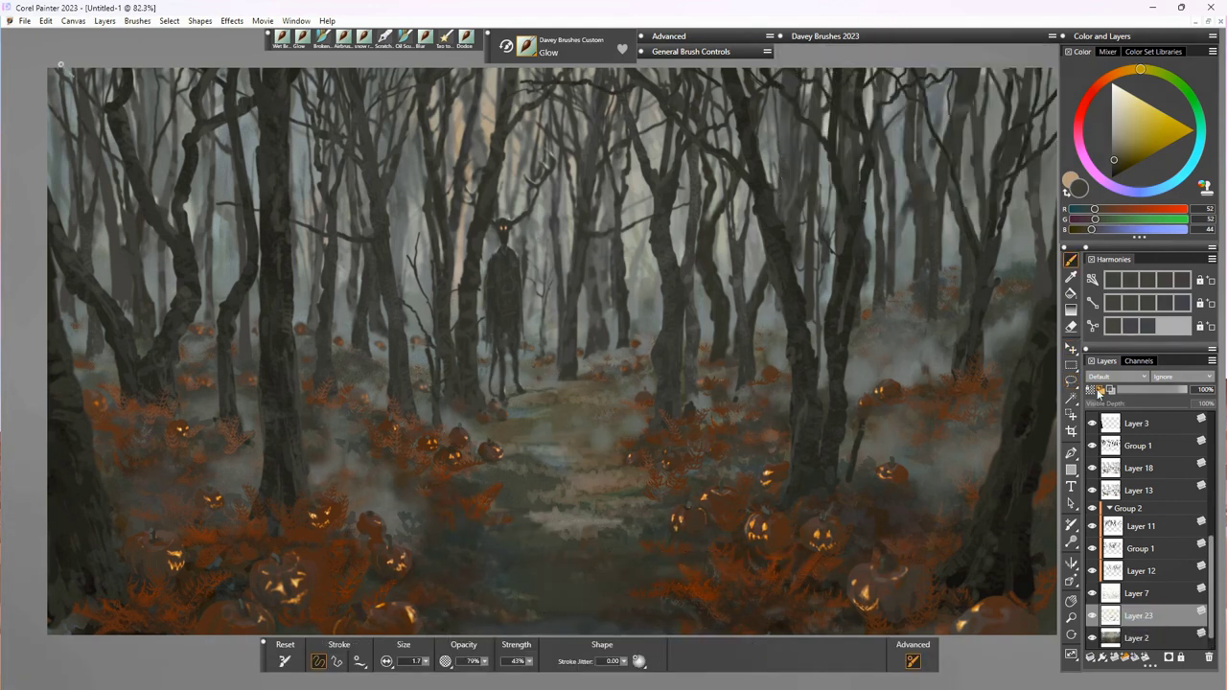
scroll(1151, 575, down, 1)
click(1149, 595)
drag(1149, 595, 1147, 583)
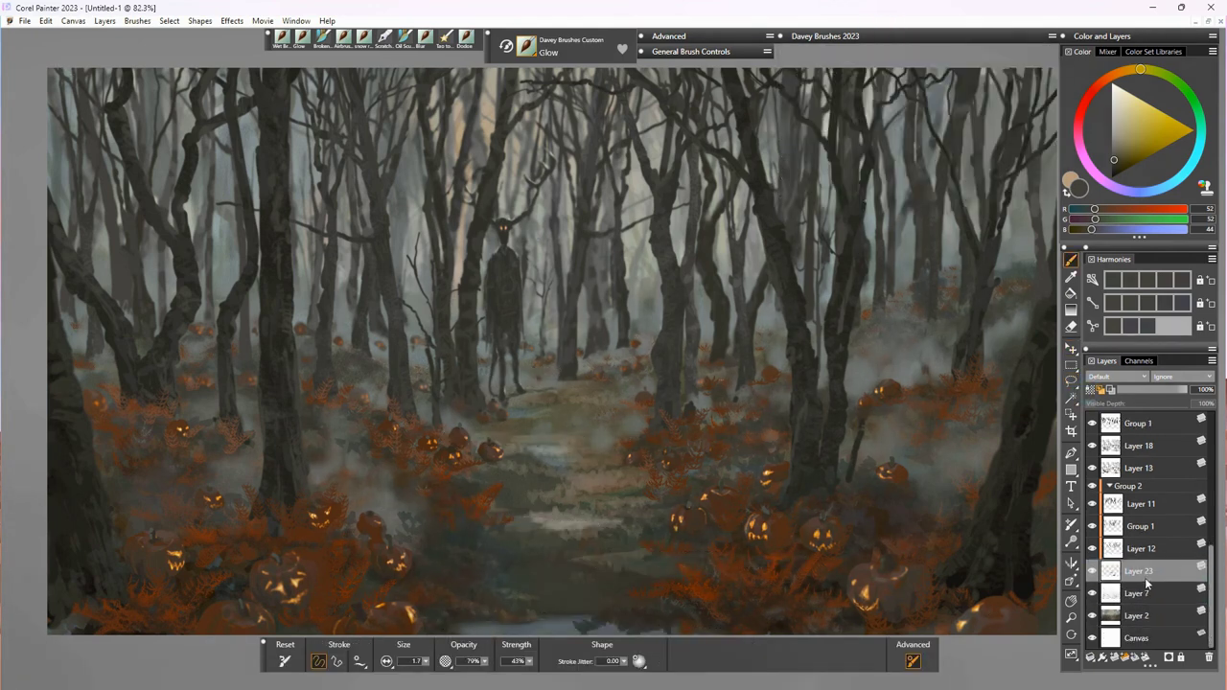
Step: Preserve transparency on Layer 23 and set the Glow brush to size 64.4 with a dark blue colour
drag(428, 667, 474, 677)
click(1091, 389)
click(1141, 571)
alt+click(619, 245)
drag(427, 664, 485, 677)
click(1117, 168)
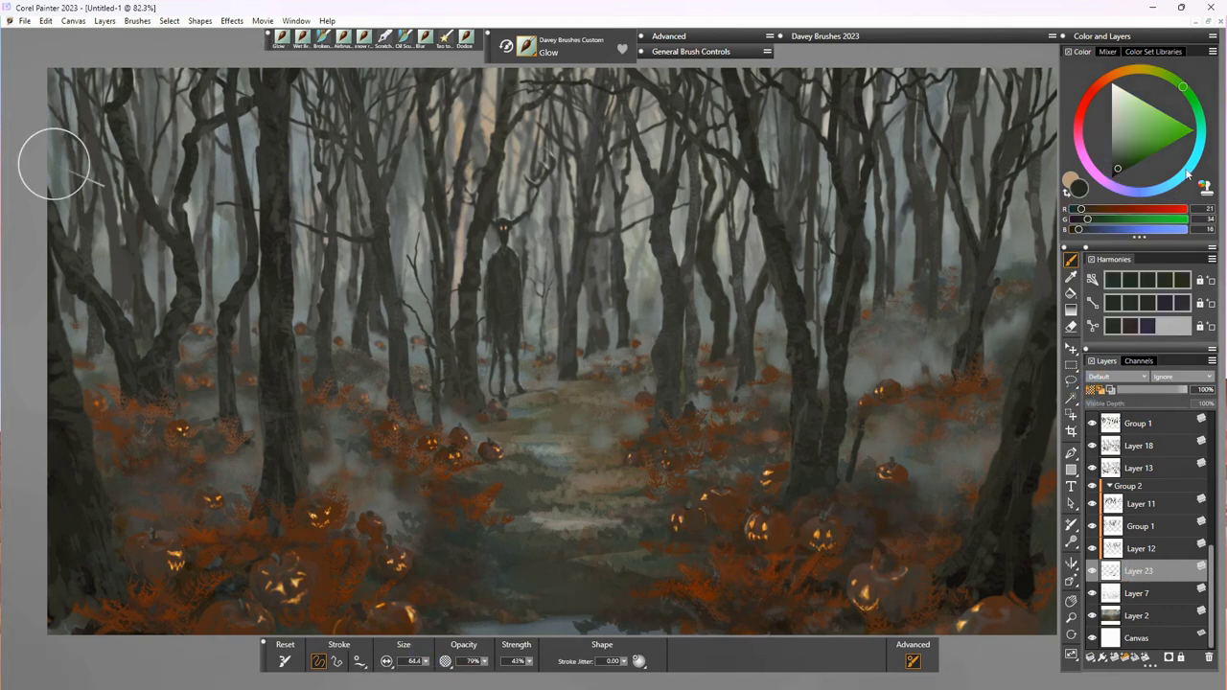
click(1195, 159)
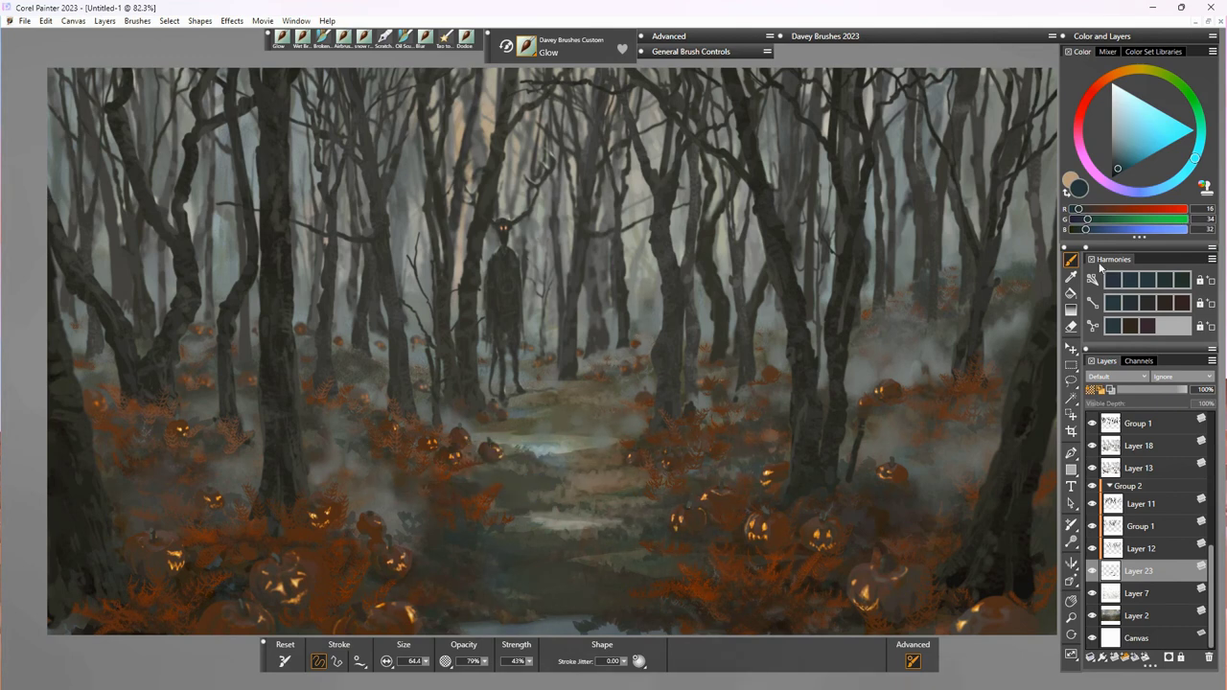
Step: Brighten all the puddles along the path on Layer 23 with Glow strokes in a dark slate blue sampled from the path and darkened
alt+click(521, 460)
click(1115, 168)
drag(537, 446, 476, 452)
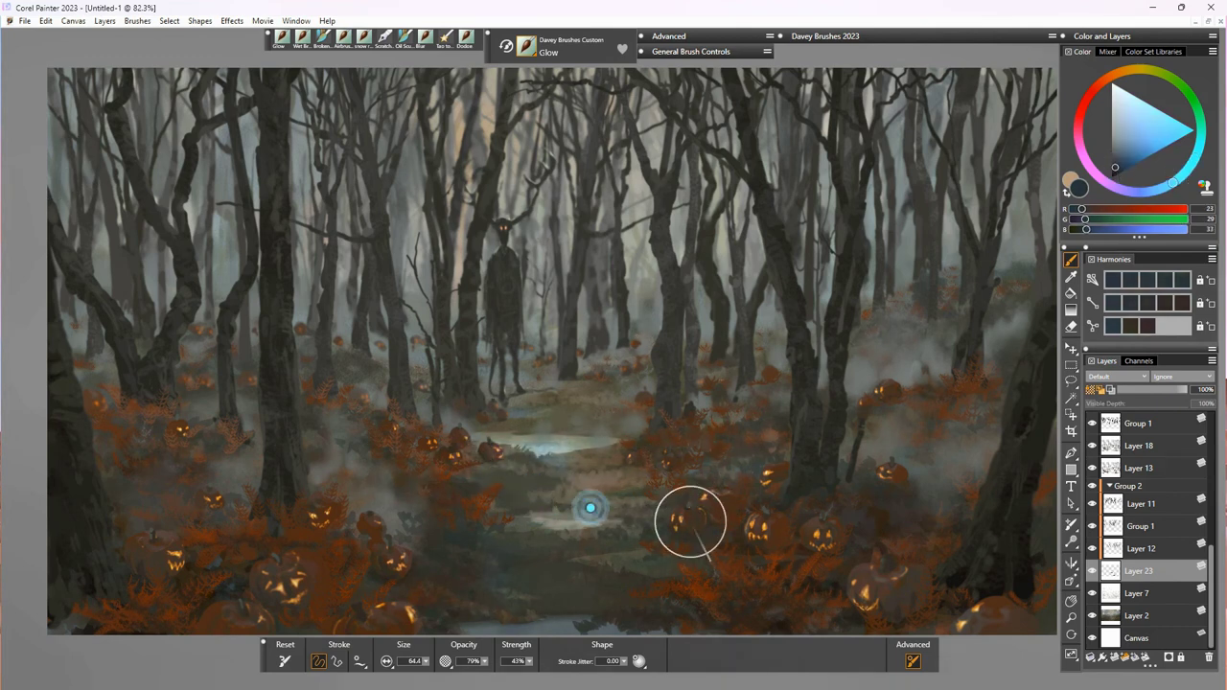
drag(589, 507, 631, 517)
mouse_move(630, 559)
mouse_down()
mouse_move(580, 562)
mouse_move(673, 570)
mouse_move(611, 581)
mouse_move(742, 587)
mouse_move(666, 588)
mouse_move(668, 561)
mouse_move(638, 513)
mouse_move(649, 576)
mouse_move(697, 551)
mouse_up()
drag(575, 612, 527, 631)
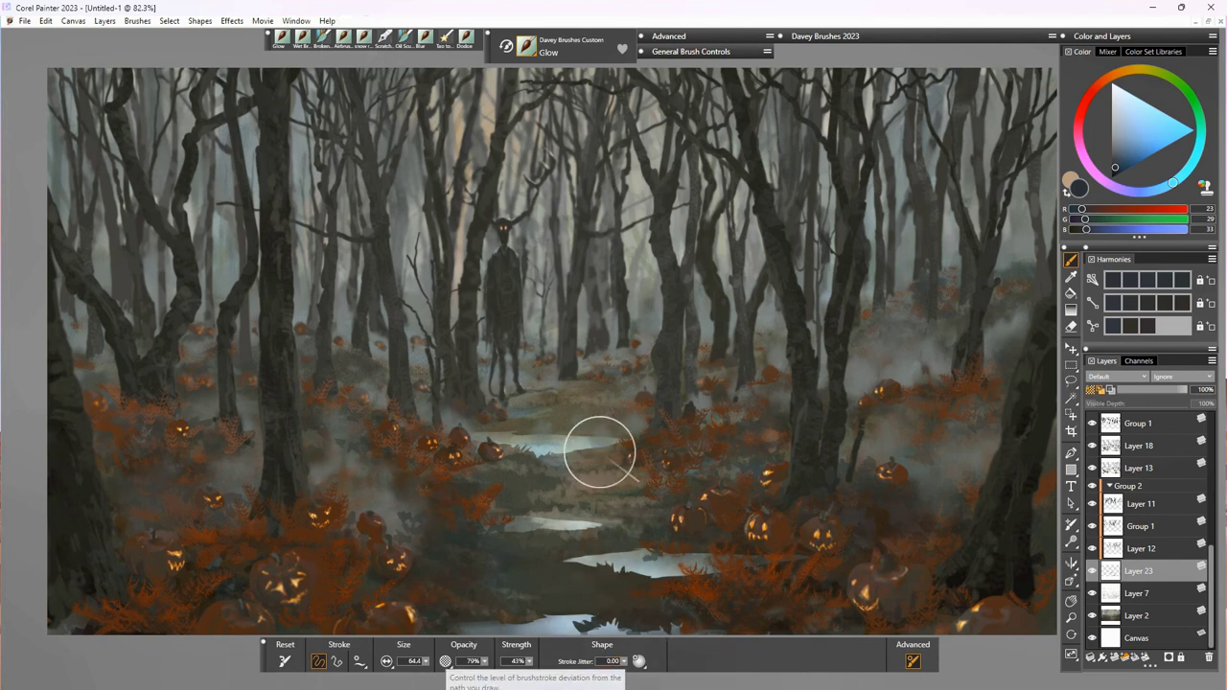
key(ctrl+y)
key(ctrl+y)
drag(558, 383, 513, 382)
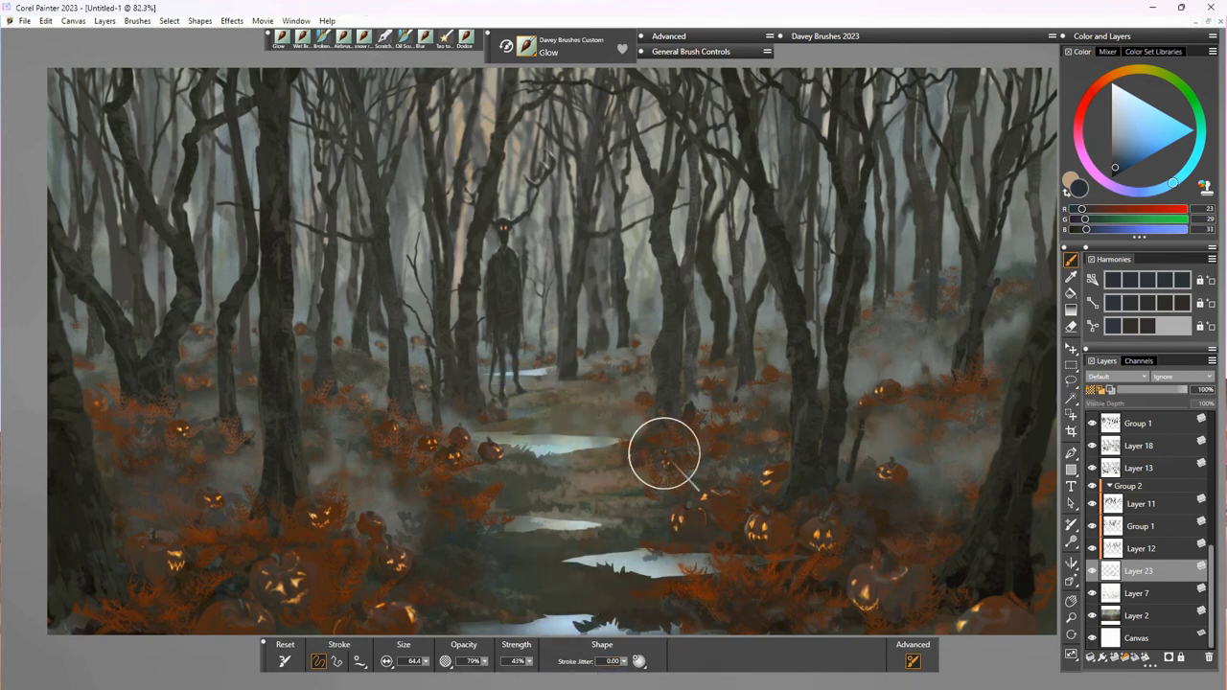
Step: Darken the puddles on Layer 23 with Adjust Color, using Uniform Color
click(911, 41)
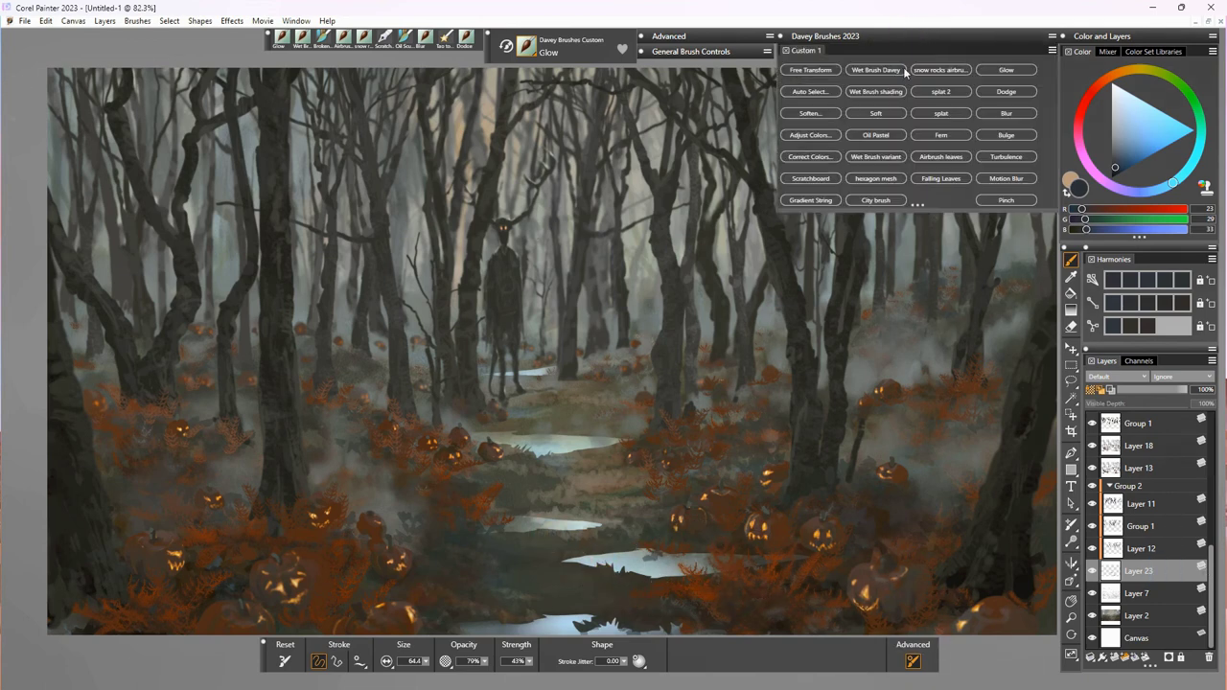
click(810, 135)
drag(861, 441, 866, 438)
drag(873, 460, 865, 462)
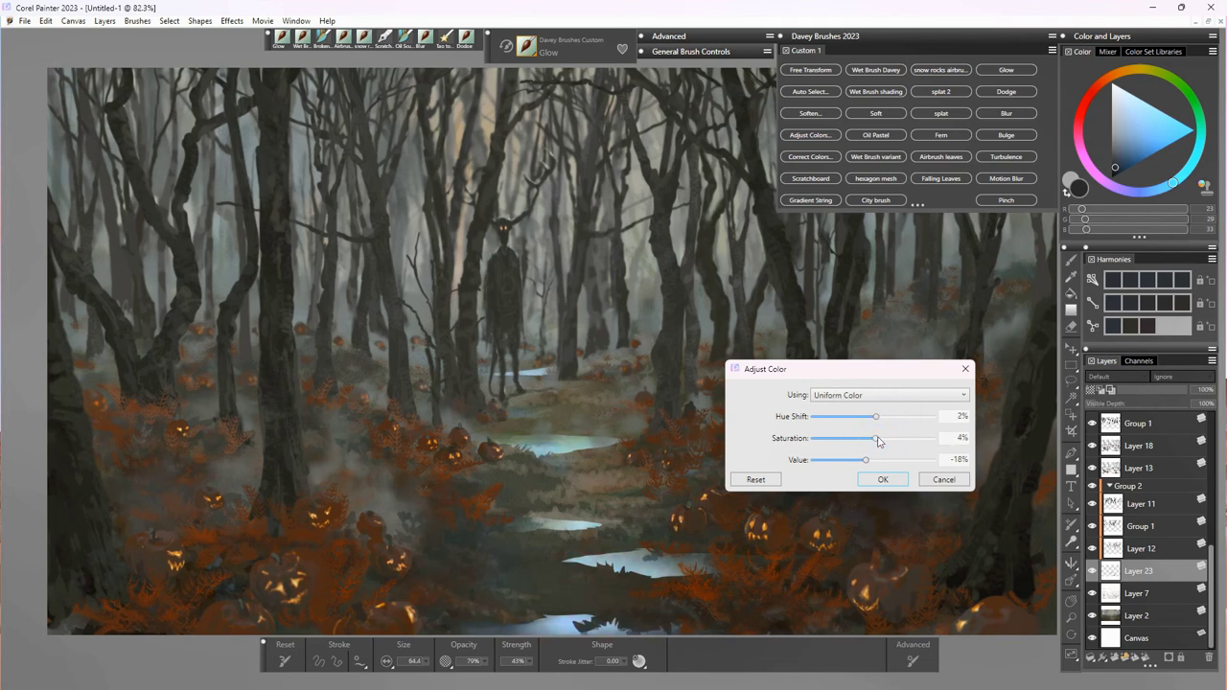
drag(868, 466, 869, 466)
click(892, 483)
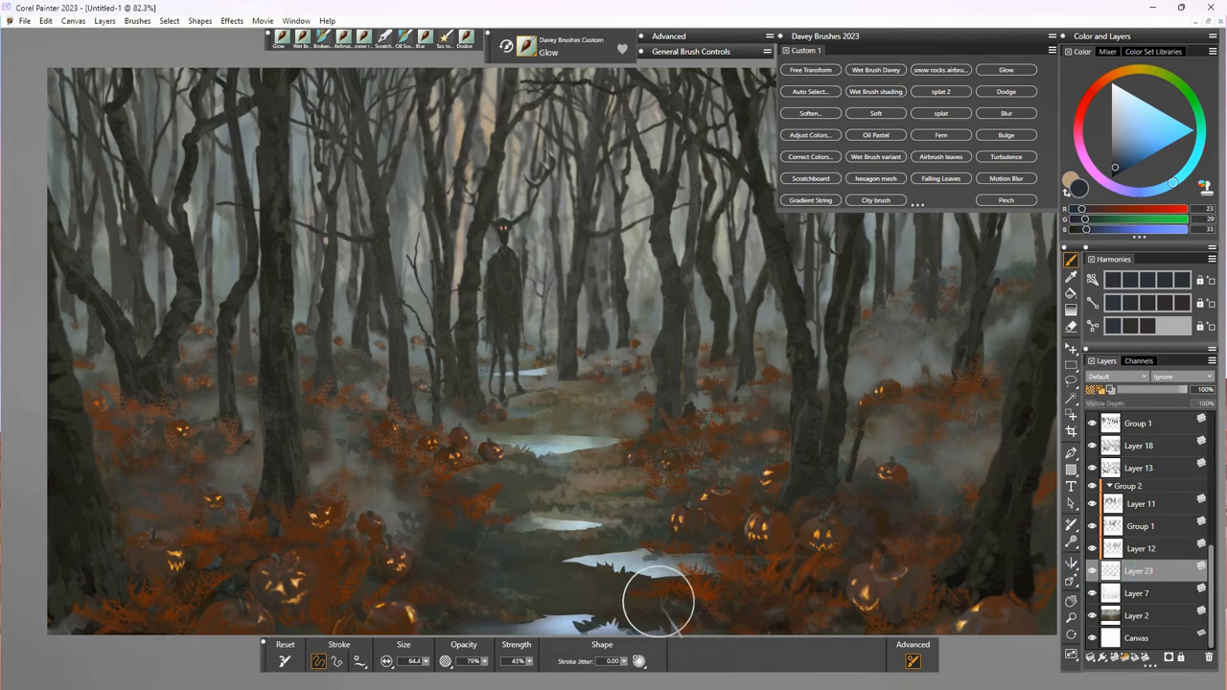
Step: Erase and roughen the puddle edges on Layer 23 with the Eraser at size 38.1, refining the details at size 7.3
key(n)
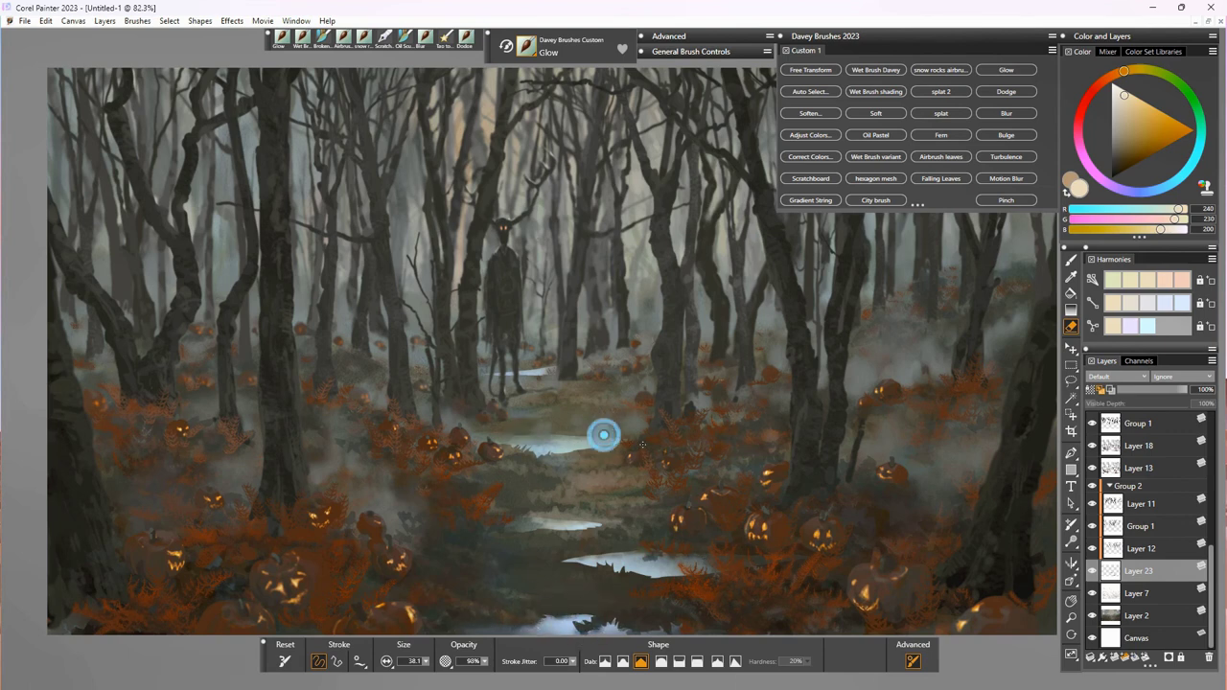
drag(530, 376, 543, 374)
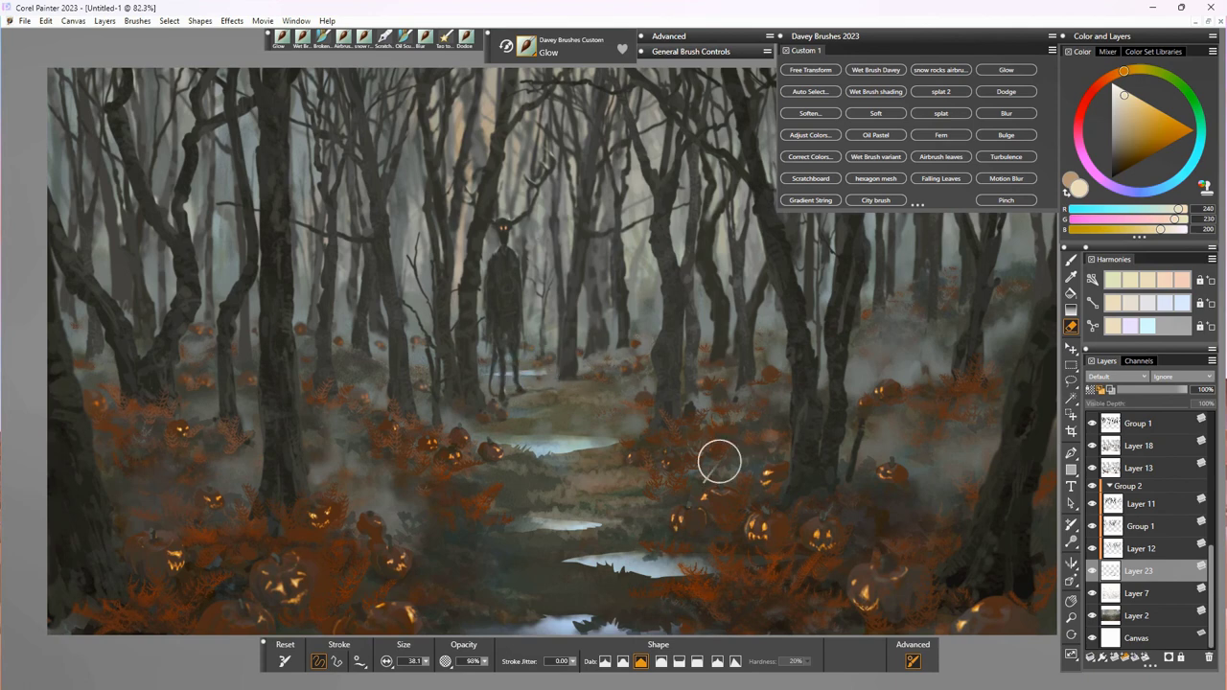
click(685, 554)
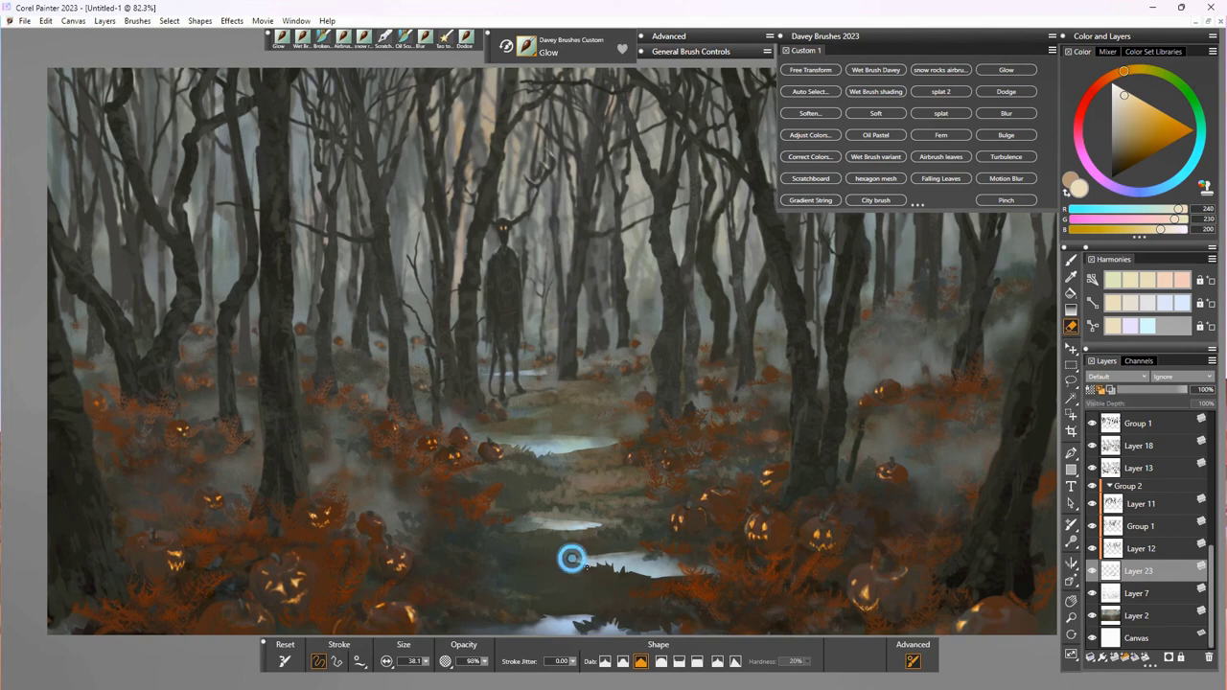
drag(426, 661, 403, 673)
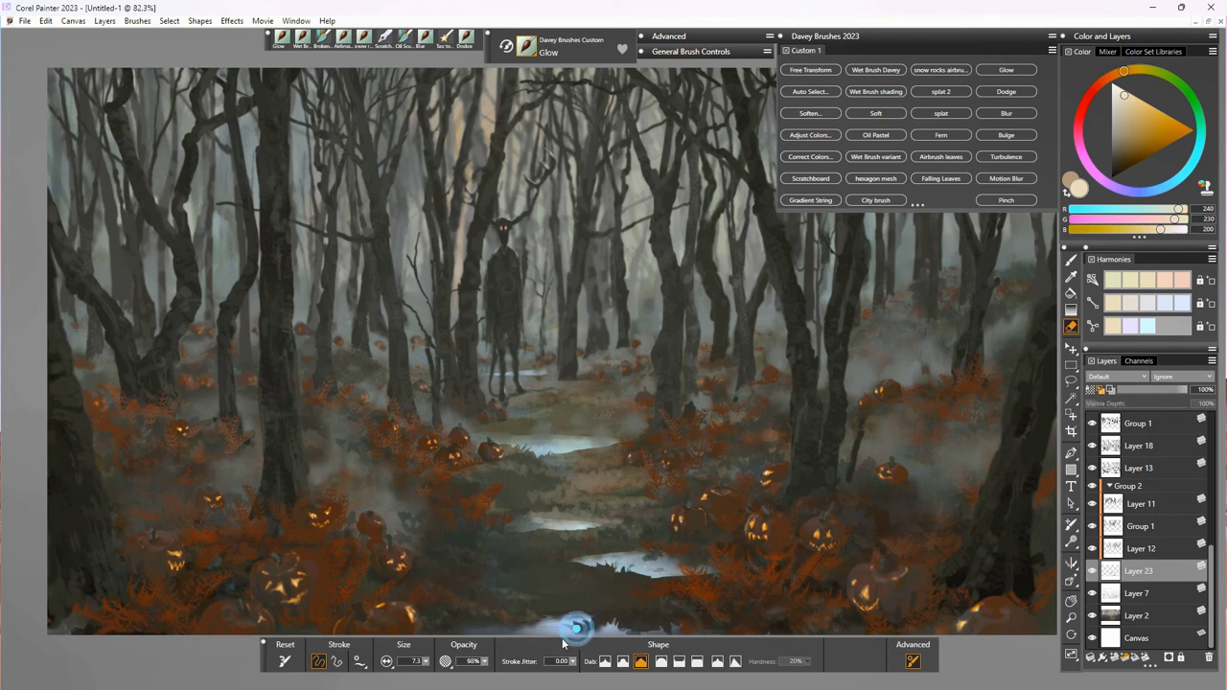
click(610, 624)
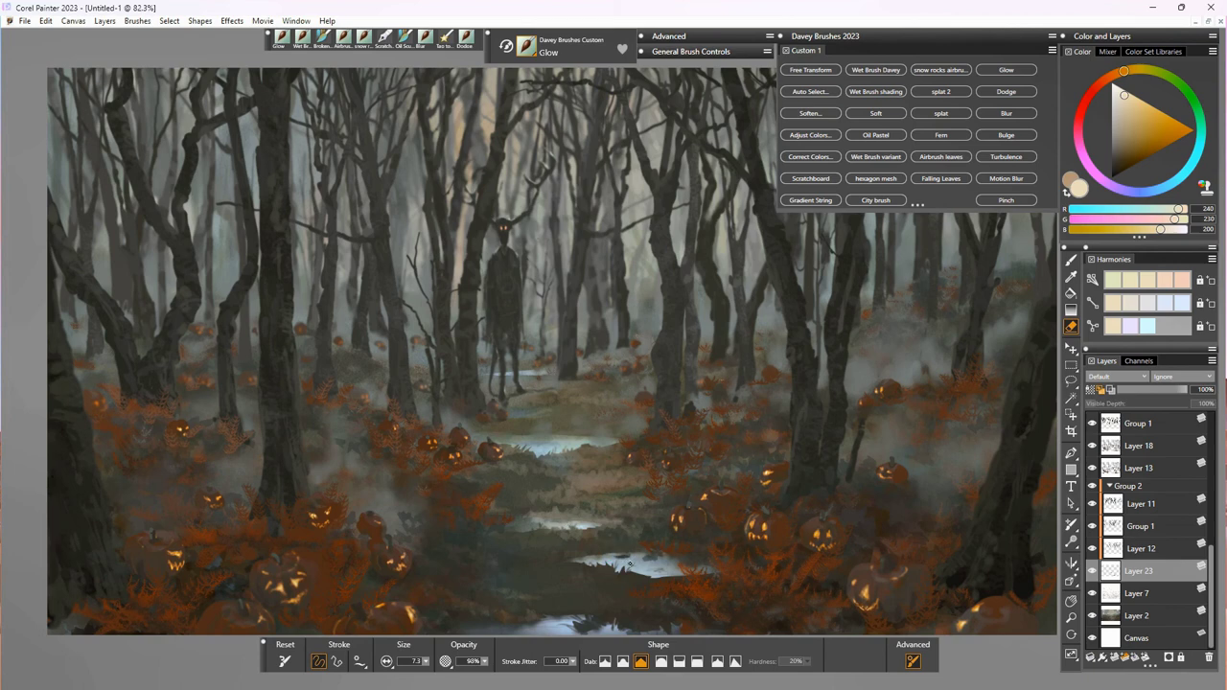
Step: Rotate the antlered figure on Layer 22 slightly clockwise and move it slightly up the path
click(1072, 260)
scroll(1142, 527, up, 10)
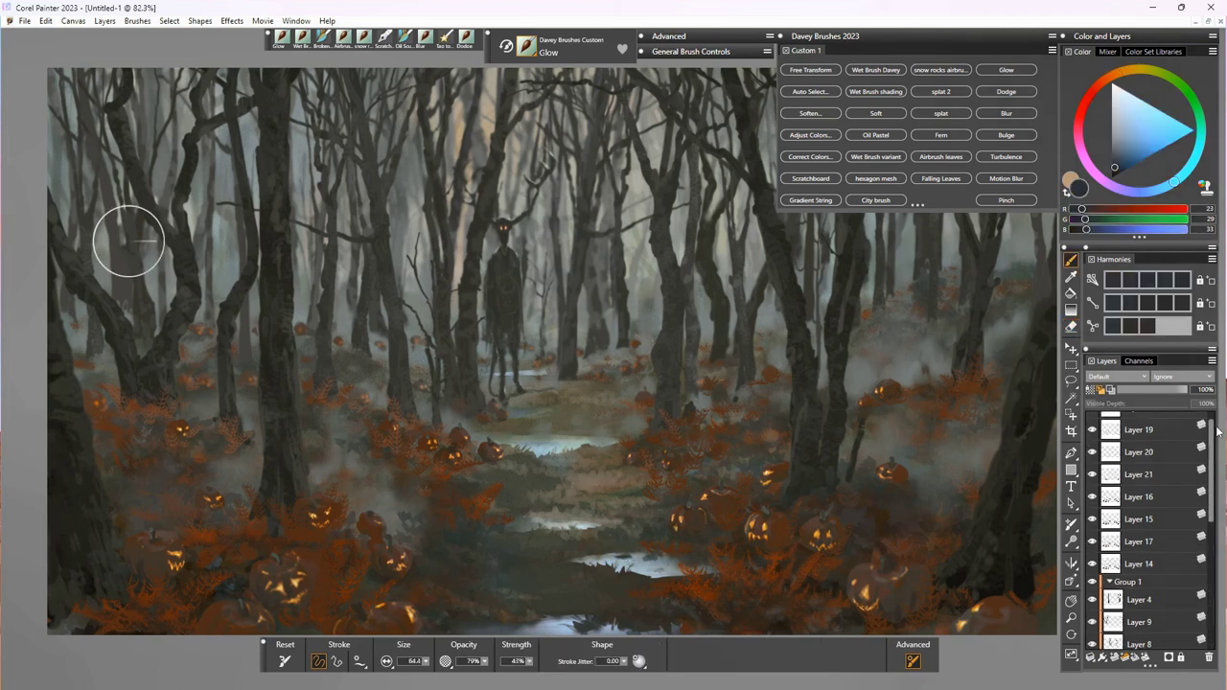
click(1139, 423)
click(1092, 423)
click(1093, 423)
click(1073, 350)
click(347, 661)
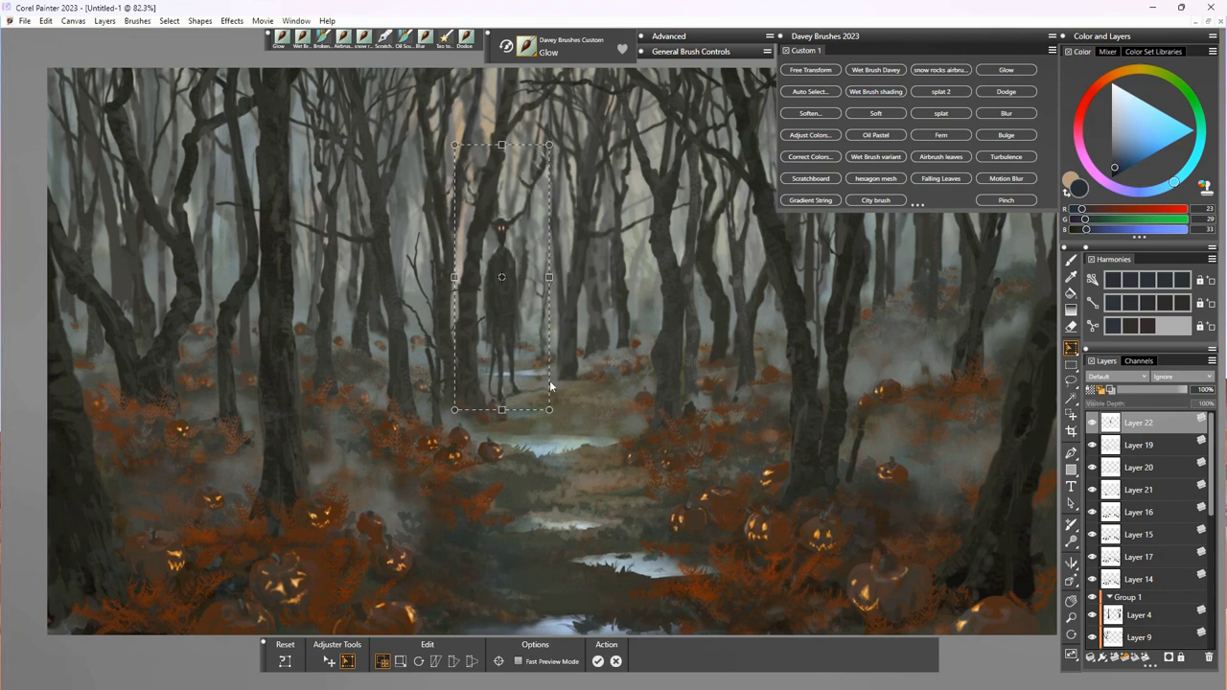
drag(547, 407, 551, 419)
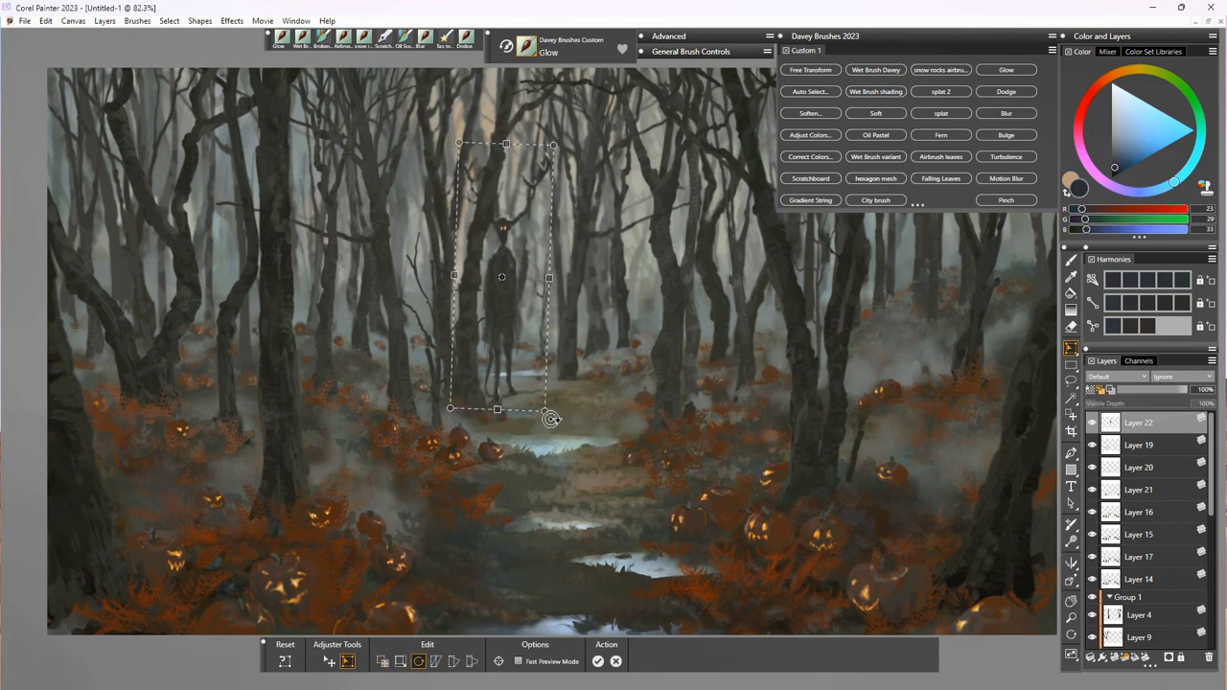
key(Return)
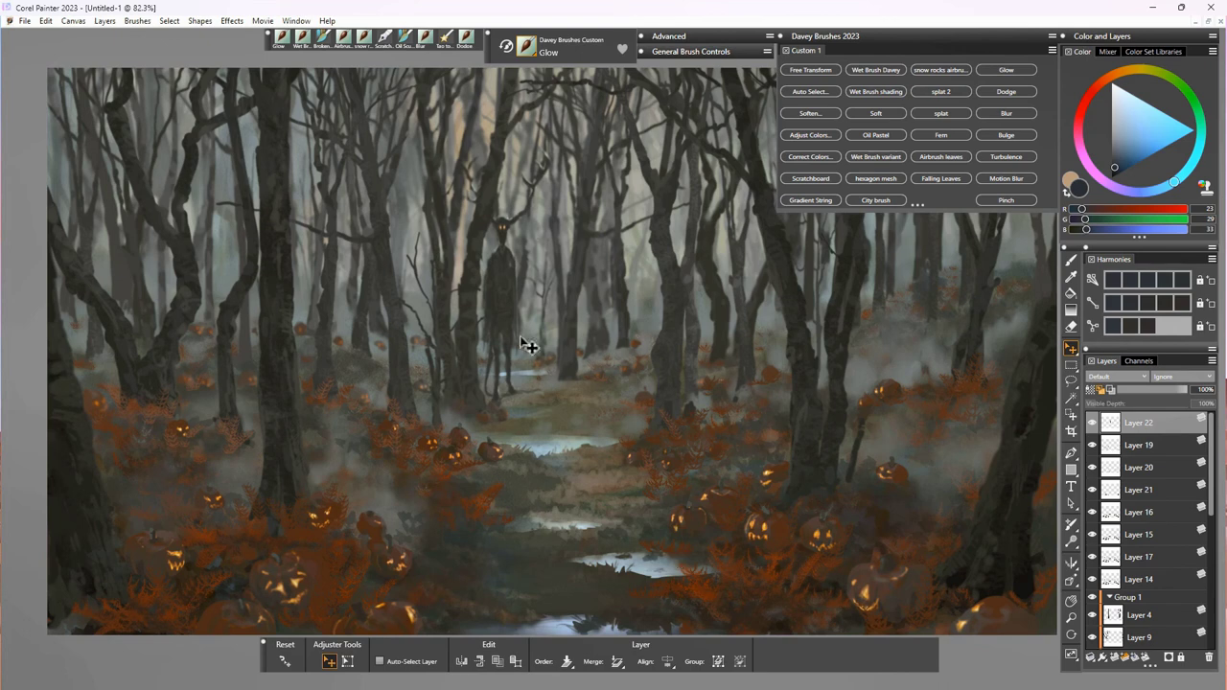
drag(521, 338, 508, 326)
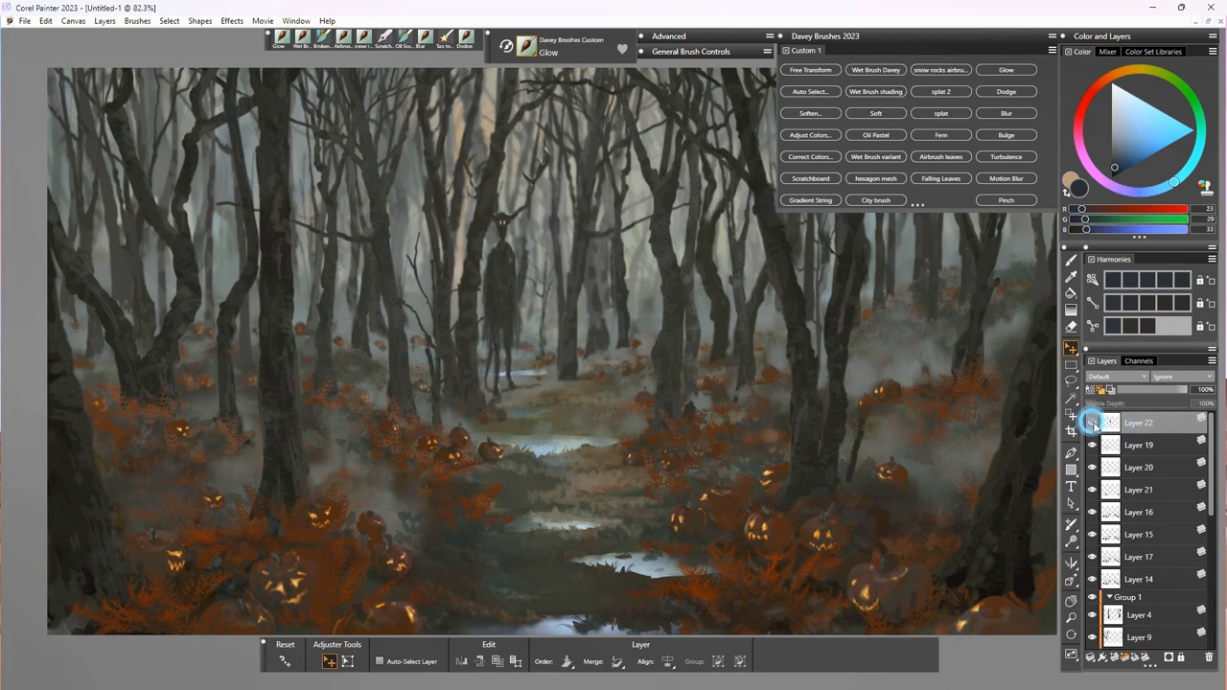
Step: Group the layers from Layer 22 down to Layer 14
shift+click(1158, 580)
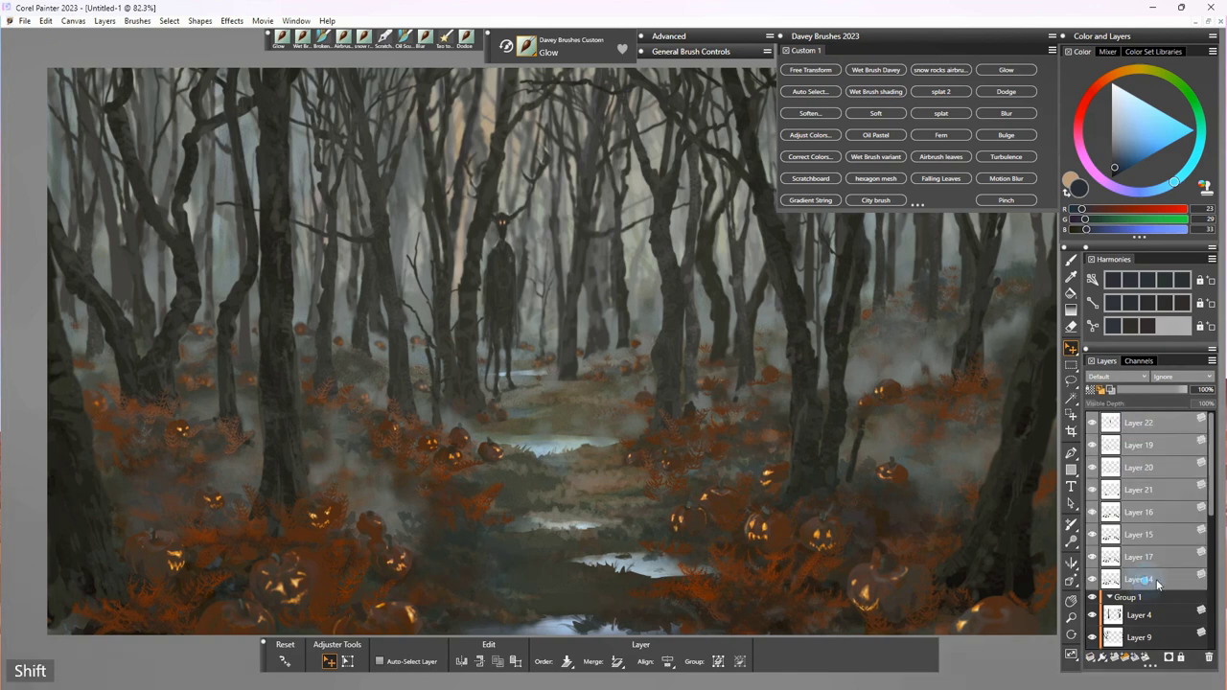
click(1091, 657)
click(1031, 667)
Step: Group Layer 3, the single Group 1 layer, Layer 18 and Layer 13, and fold up the open layer groups
click(1138, 547)
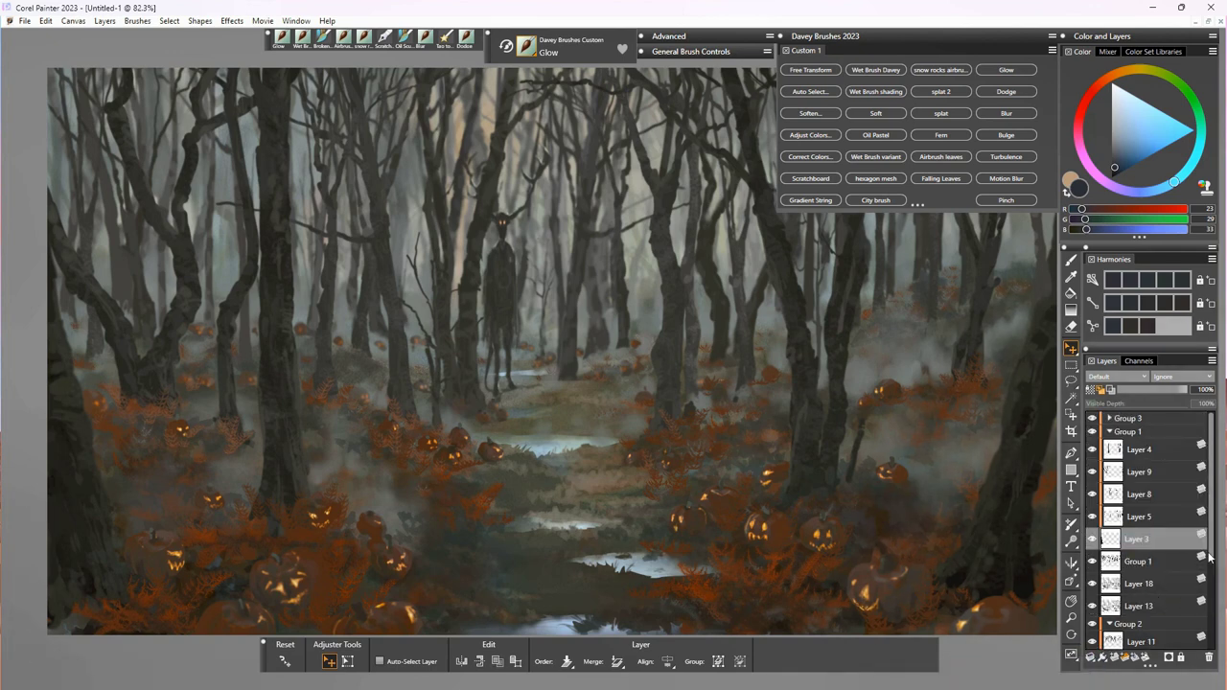
scroll(1140, 546, down, 3)
shift+click(1139, 542)
click(1090, 658)
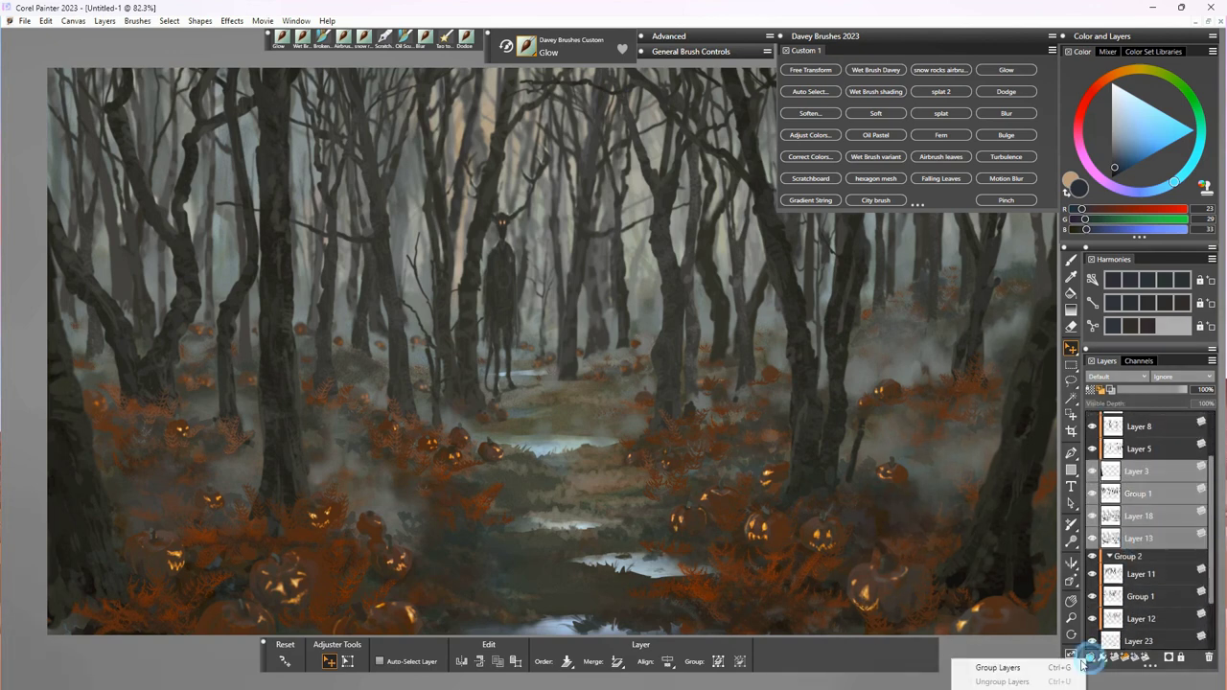
click(1030, 667)
click(1110, 484)
click(1110, 431)
Step: Merge Layer 7 and the puddles on Layer 23 into Layer 2, checking layer contents by toggling visibility
click(1137, 482)
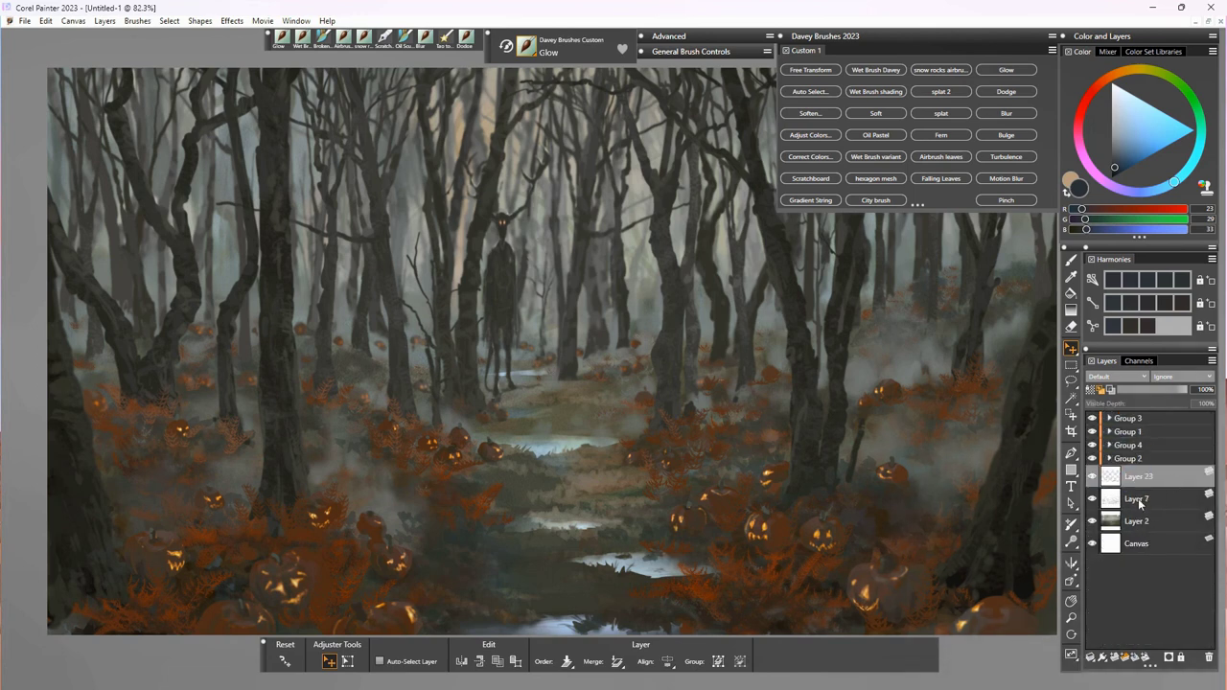
click(1139, 502)
click(1092, 500)
click(1092, 500)
key(ctrl+e)
click(1156, 477)
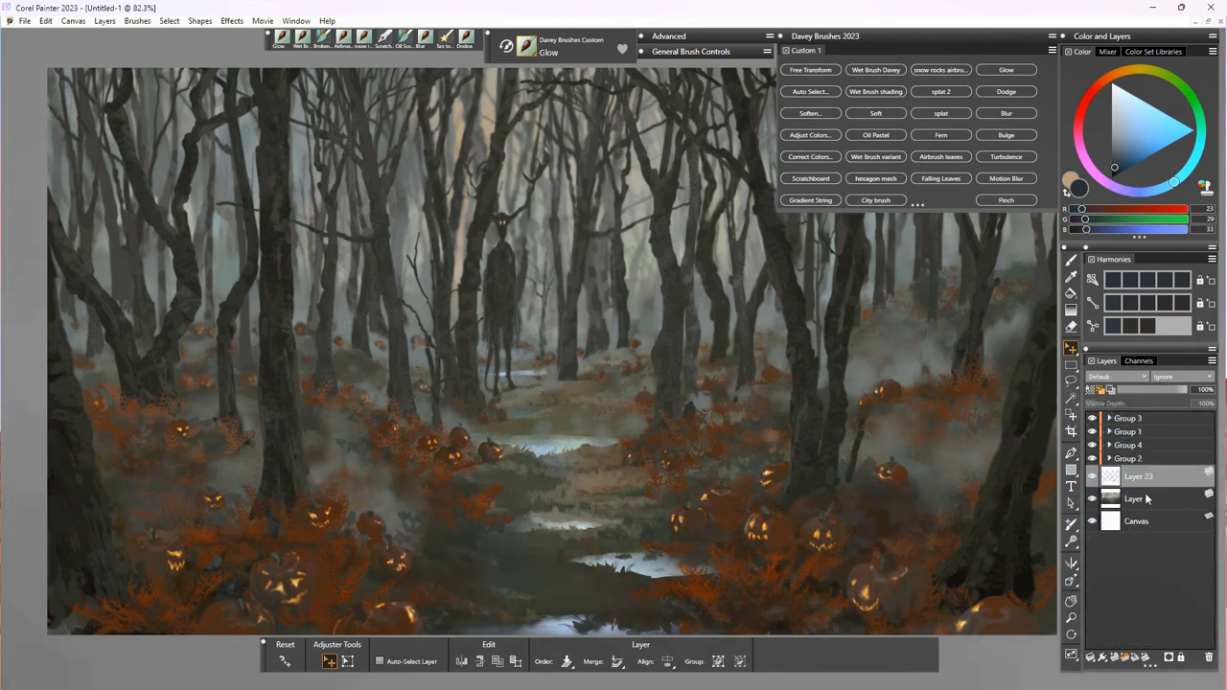
key(Delete)
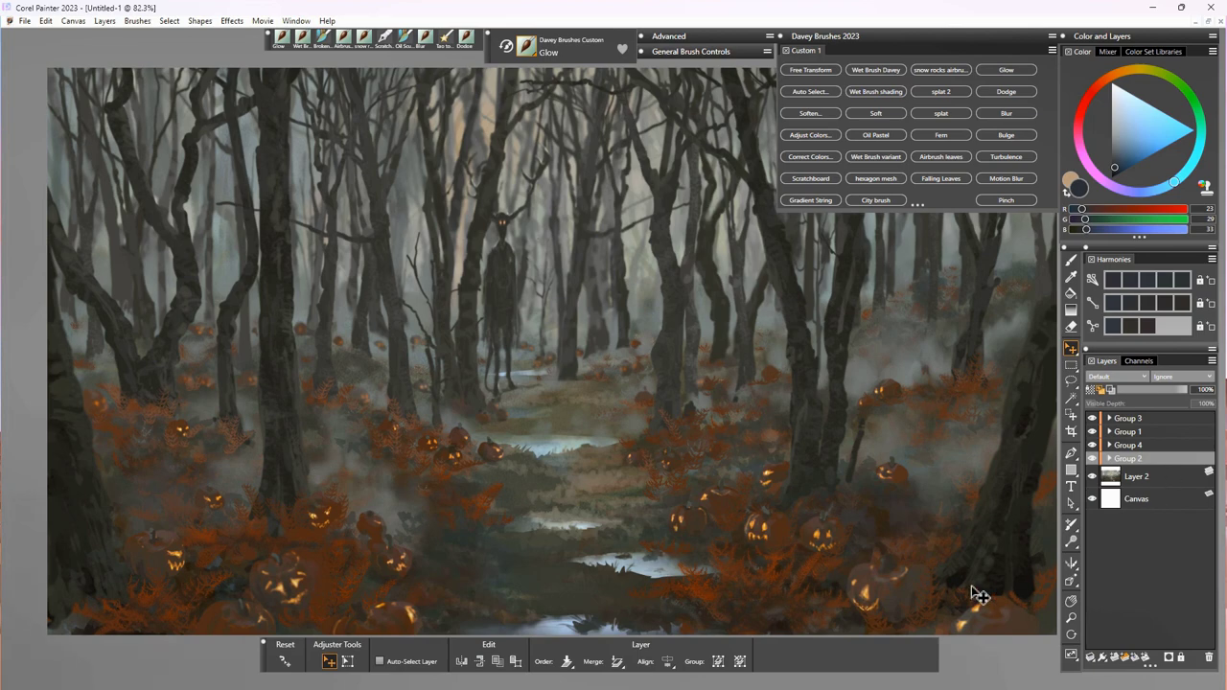
click(1093, 477)
click(1092, 477)
Step: Check the contents of Group 3 and Group 1 by toggling their visibility, and collapse each into a single layer
click(1148, 460)
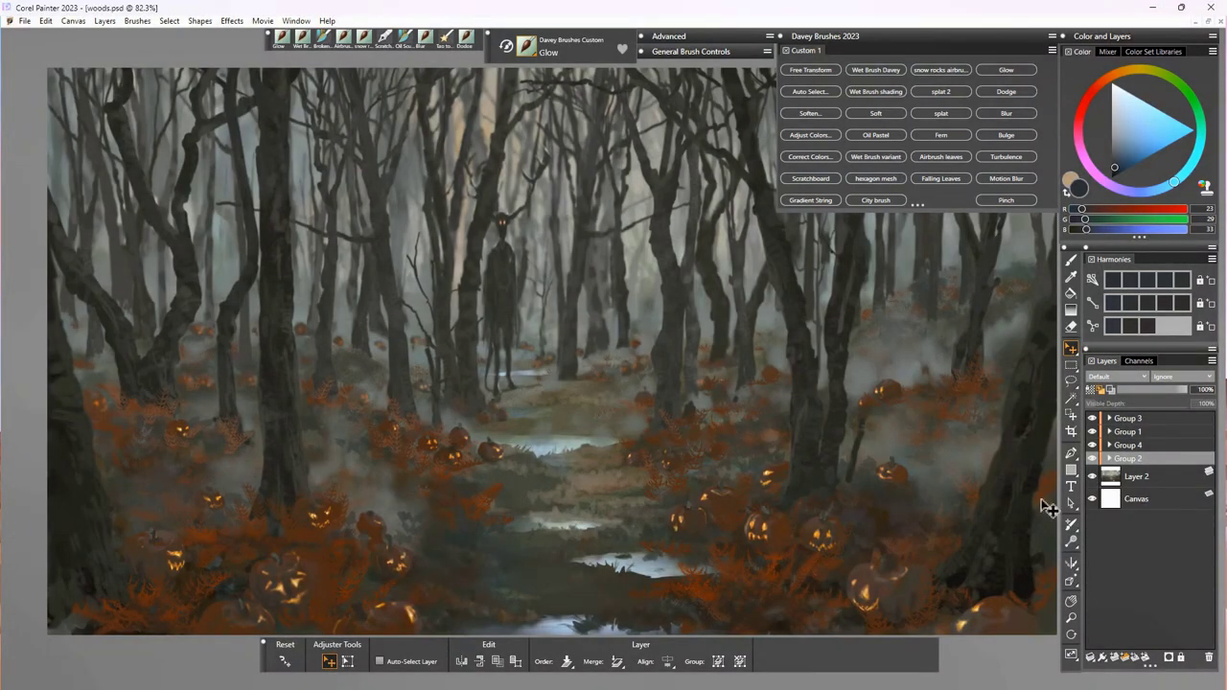
click(1149, 418)
click(1092, 418)
click(1093, 418)
click(1150, 427)
click(1092, 433)
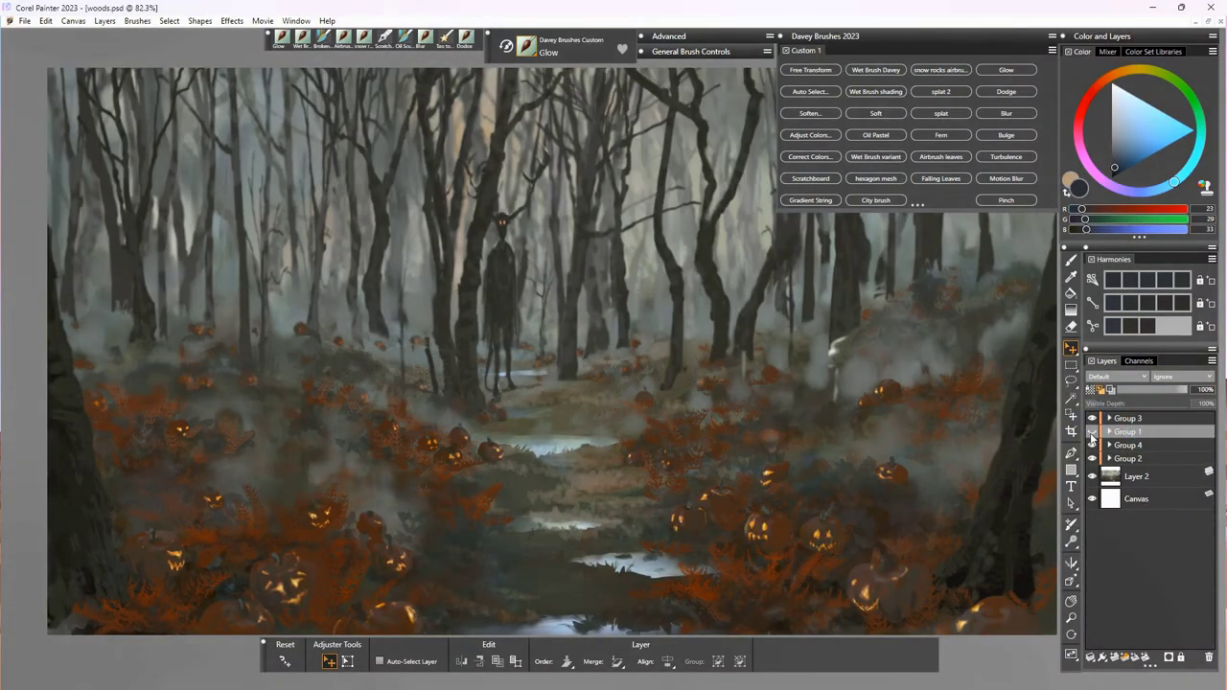
click(1091, 433)
key(ctrl+e)
key(ctrl+e)
key(ctrl+e)
key(ctrl+e)
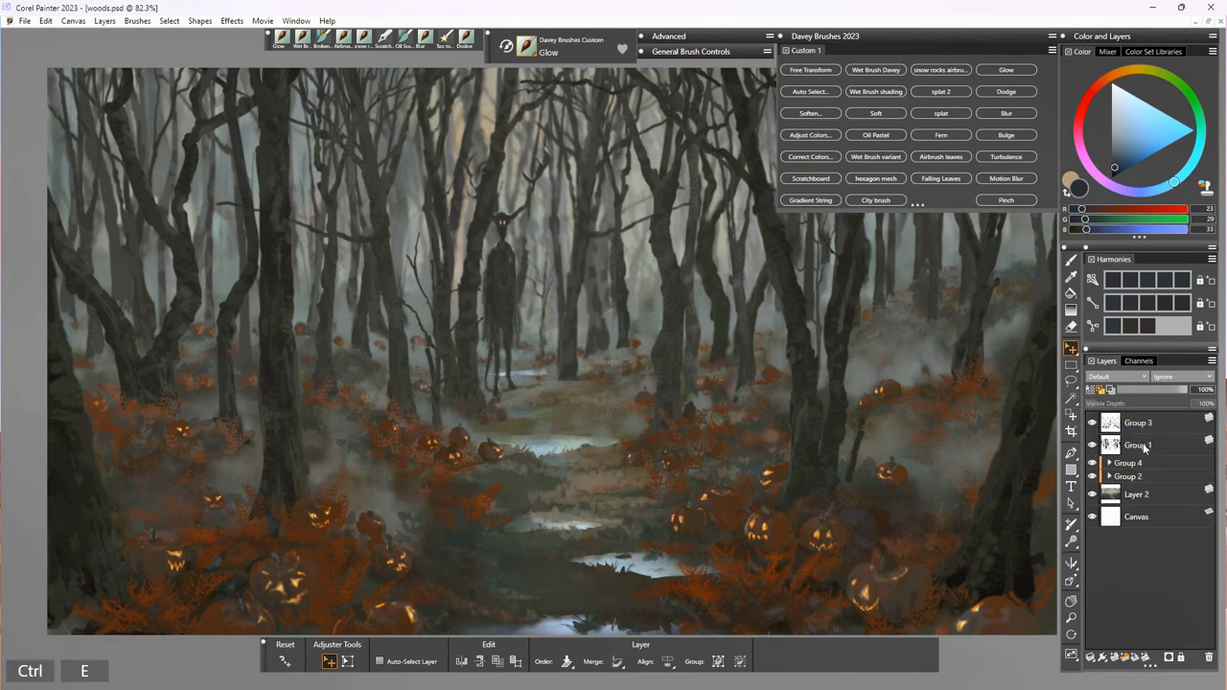
Step: Merge the remaining layers into Layer 2, paste a duplicate of it above, and fold up the custom brush palette
key(ctrl+c)
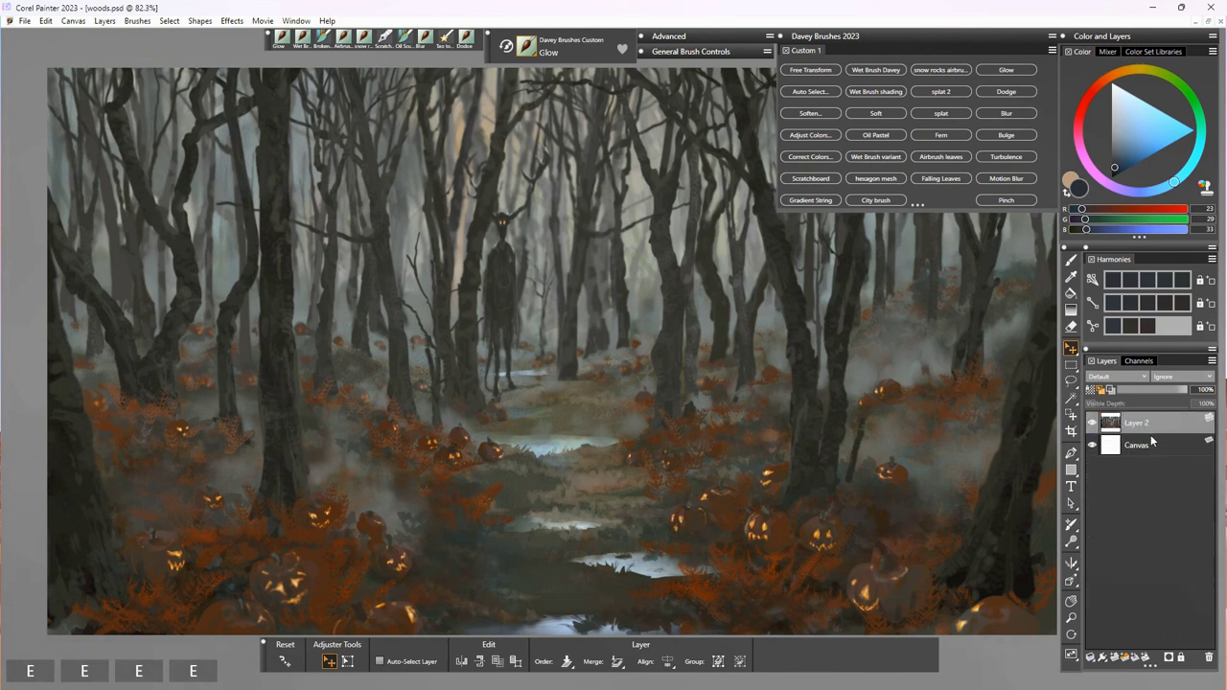
key(ctrl+v)
double_click(879, 35)
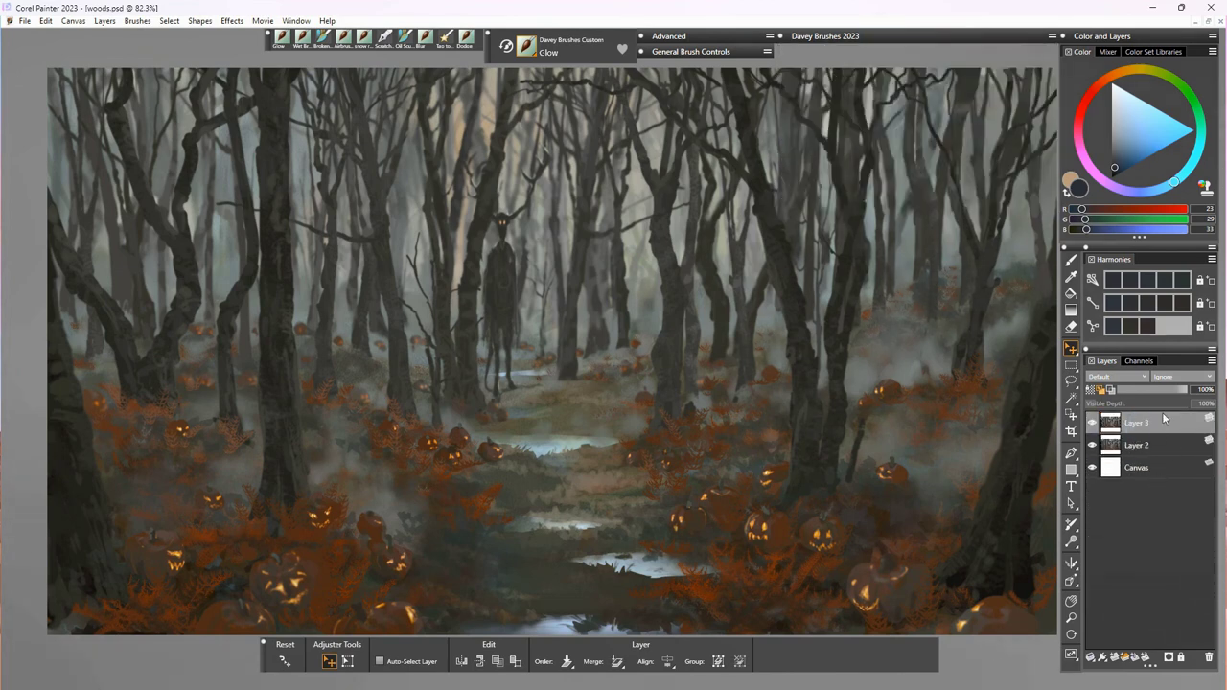
Step: Add an Equalize layer with the black point at 10.6% and the white point at 77.3%, and compare it on and off
click(1102, 659)
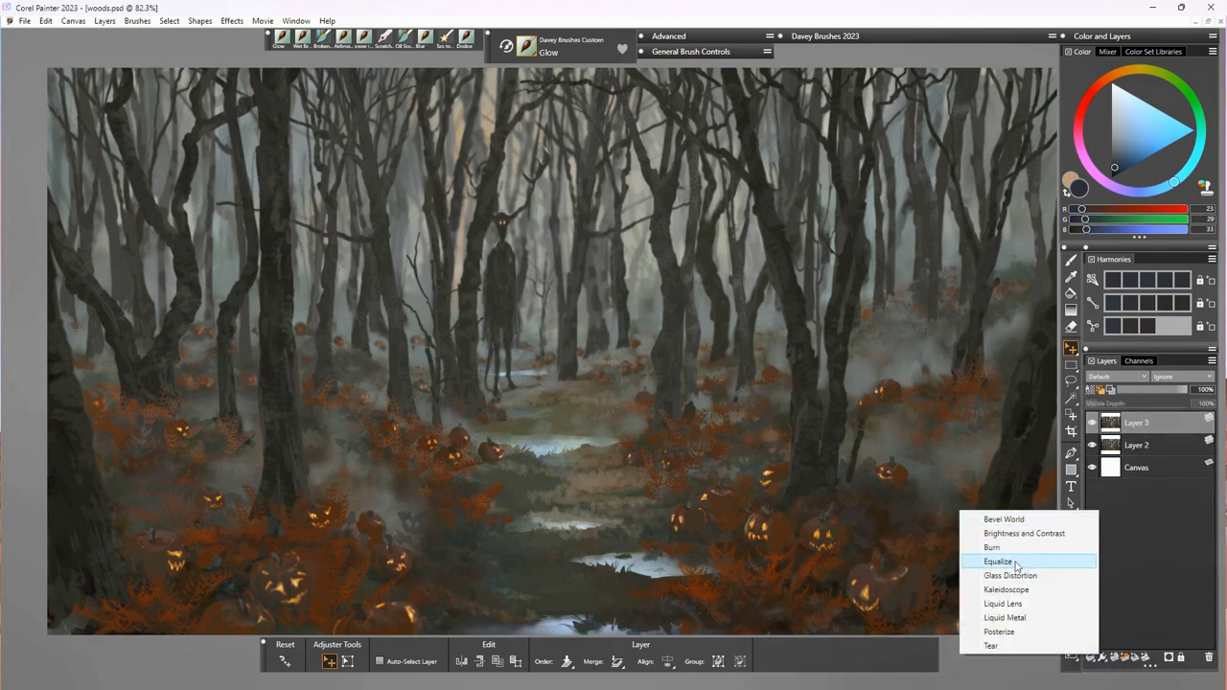
click(1017, 563)
click(626, 506)
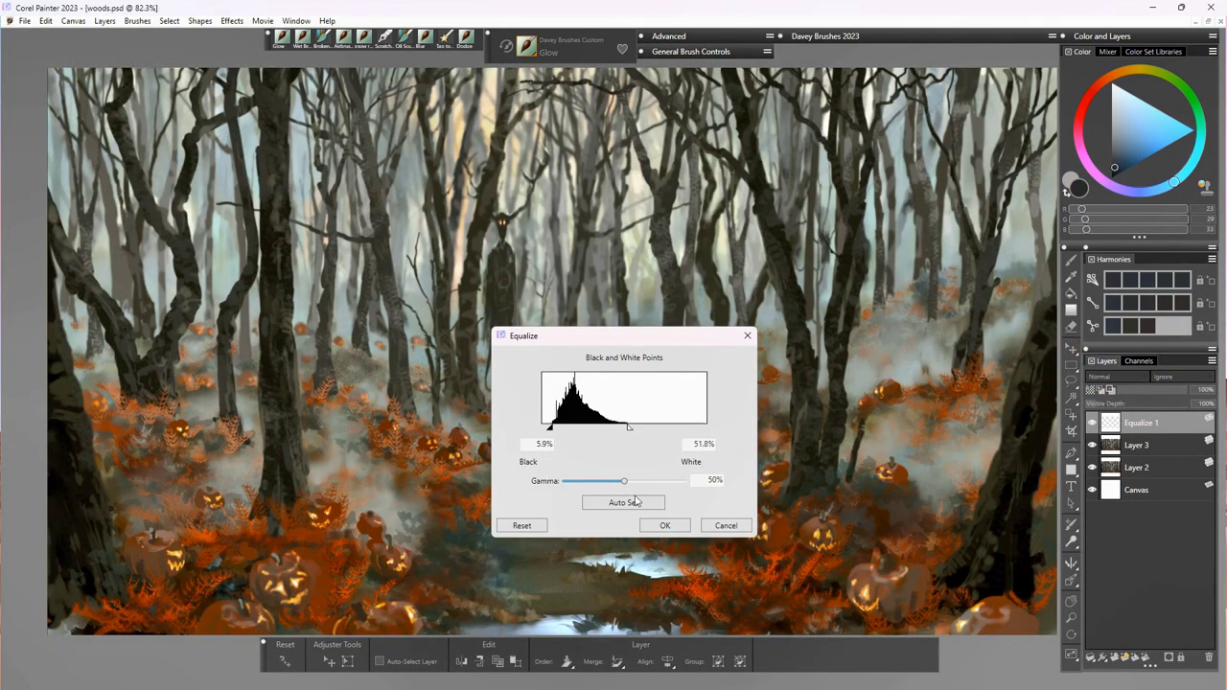
drag(553, 431, 670, 432)
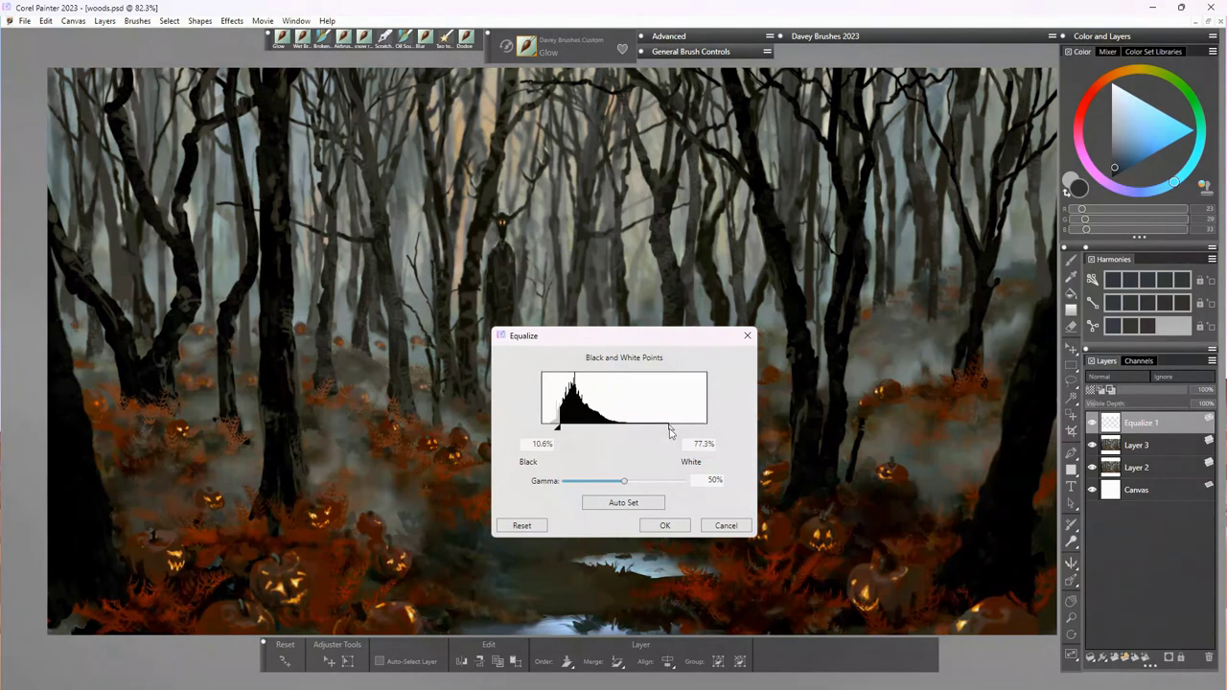
click(674, 526)
click(1092, 422)
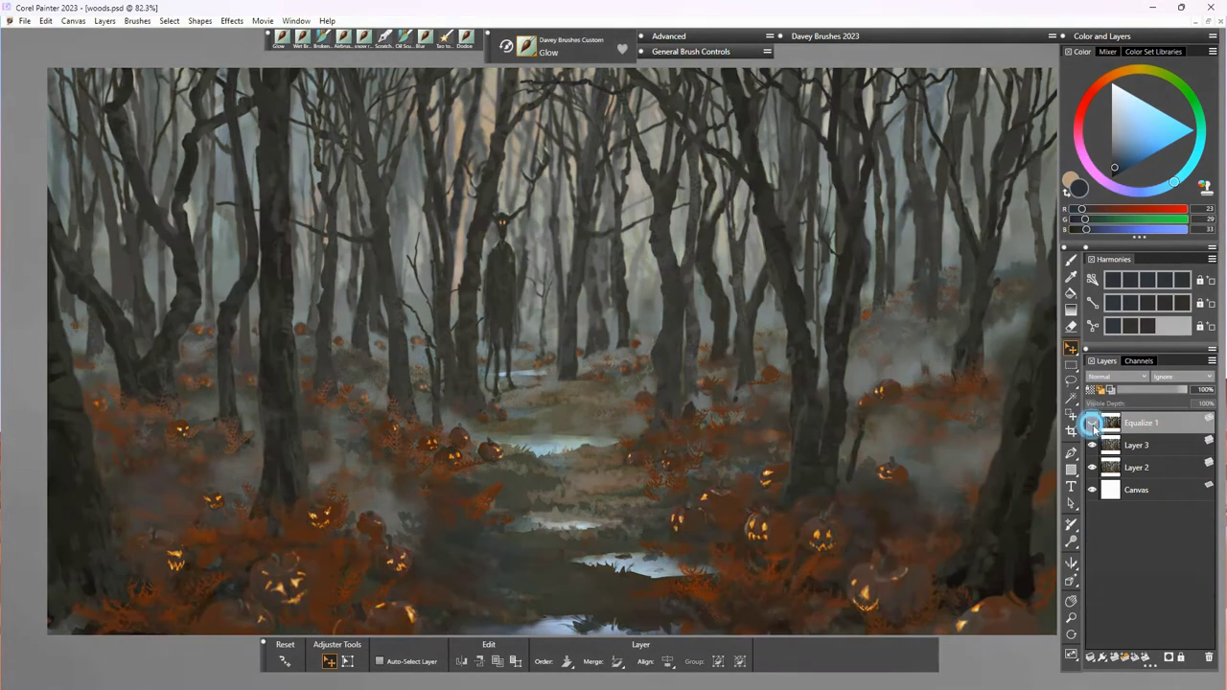
click(1093, 423)
click(1093, 423)
click(1092, 423)
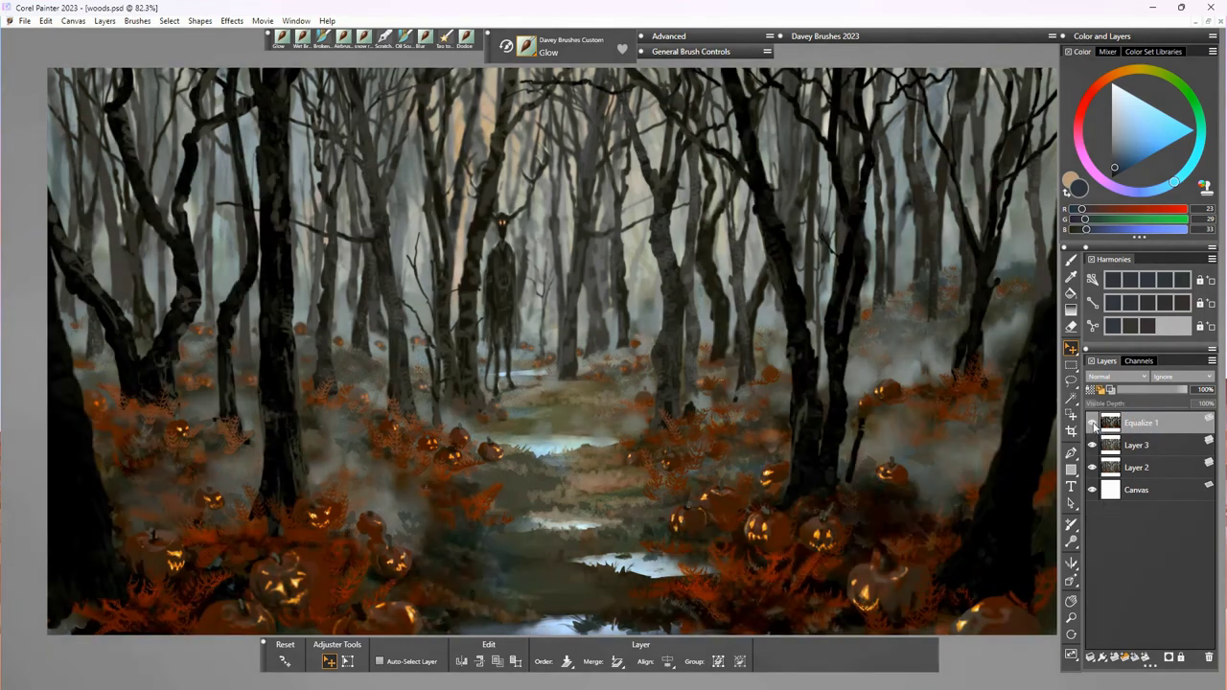
click(1092, 423)
click(1092, 423)
Step: Erase the Equalize layer softly over the distant background trees and branches in the left and middle parts of the forest, with a 58.6 eraser
key(n)
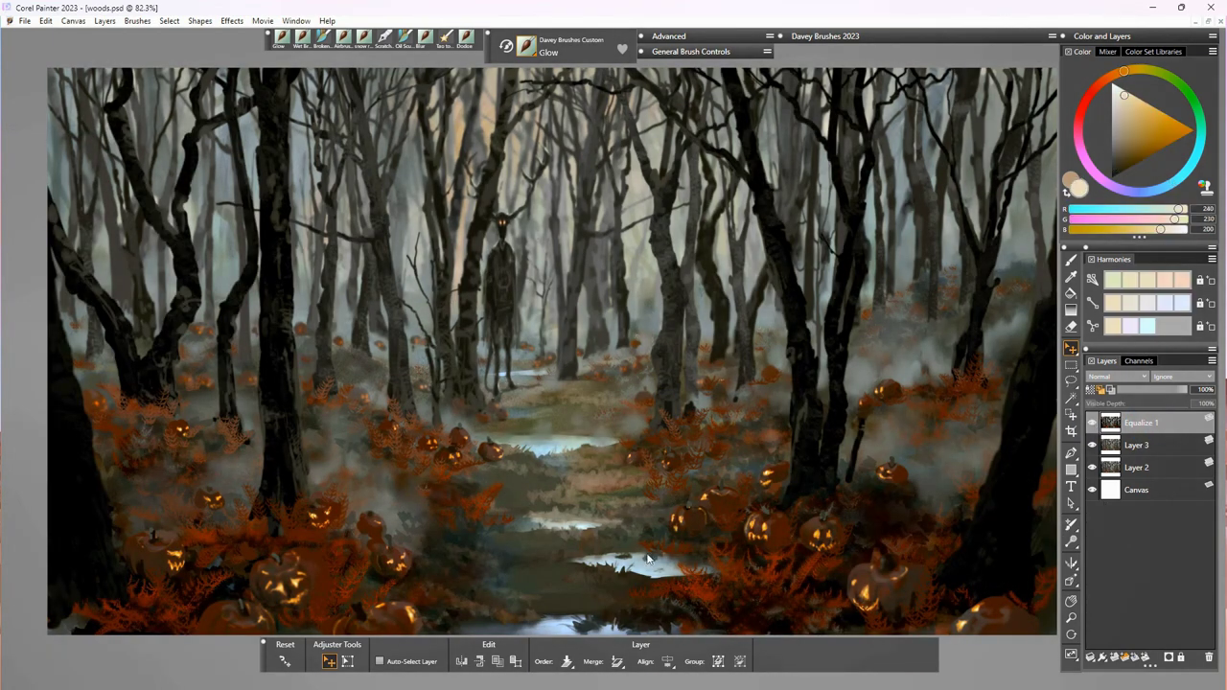
click(425, 661)
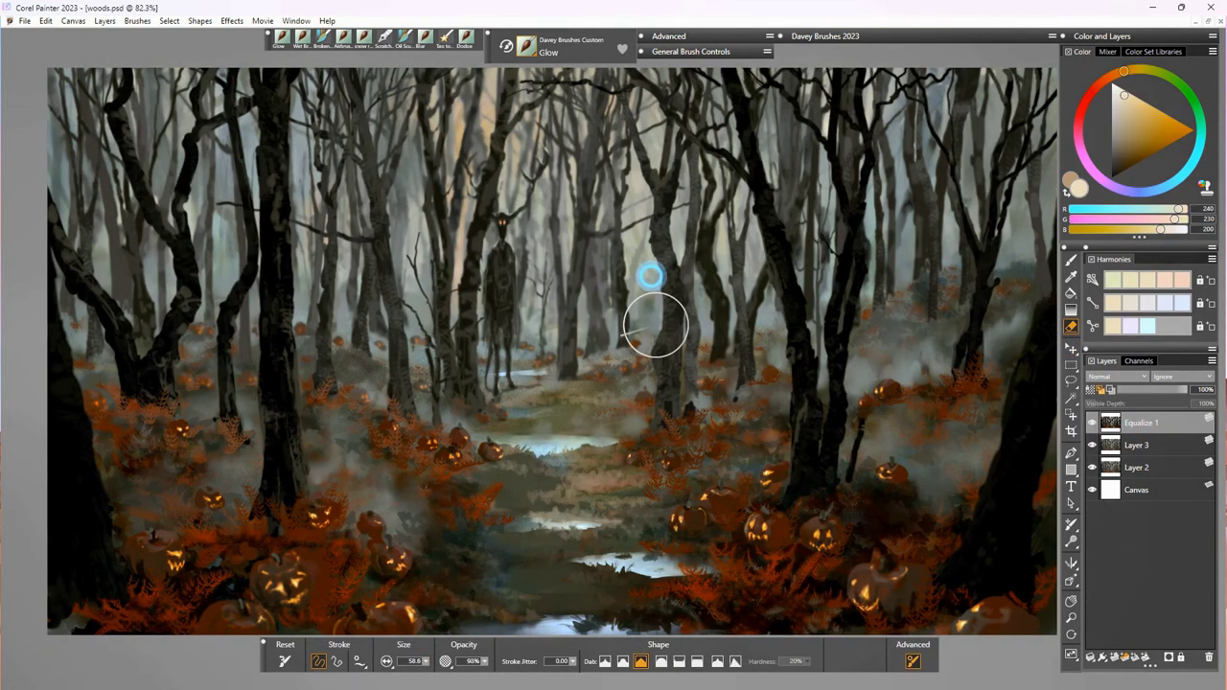
drag(712, 169, 708, 215)
drag(361, 287, 360, 326)
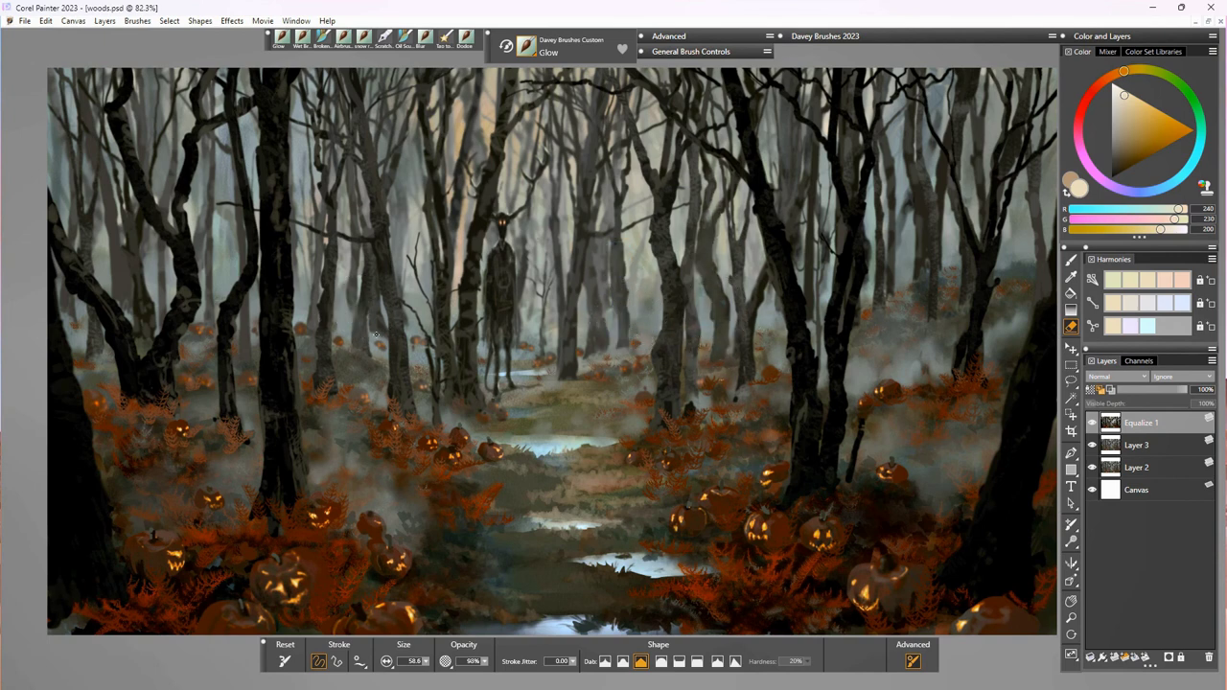
drag(209, 254, 211, 297)
drag(135, 244, 137, 320)
drag(109, 240, 107, 300)
mouse_move(84, 177)
mouse_down()
mouse_move(162, 173)
mouse_move(177, 218)
mouse_move(145, 164)
mouse_up()
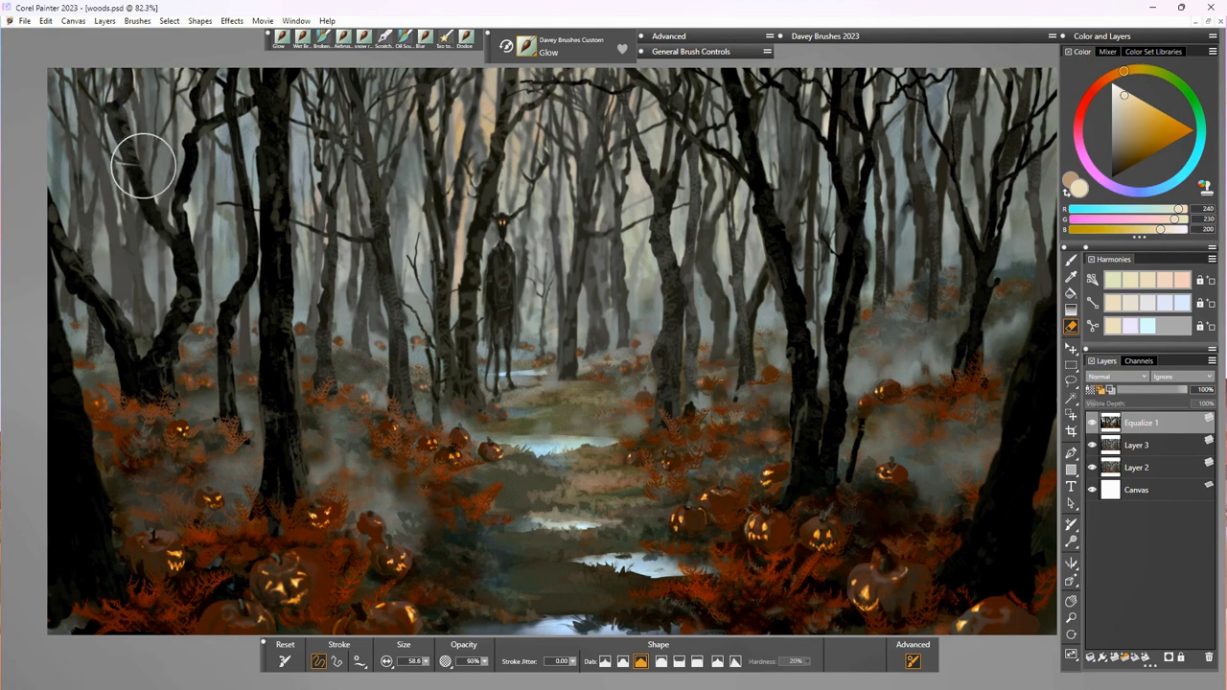
drag(117, 357, 128, 337)
drag(155, 402, 171, 384)
mouse_move(186, 200)
mouse_down()
mouse_move(197, 147)
mouse_move(246, 115)
mouse_move(247, 81)
mouse_up()
drag(486, 165, 512, 96)
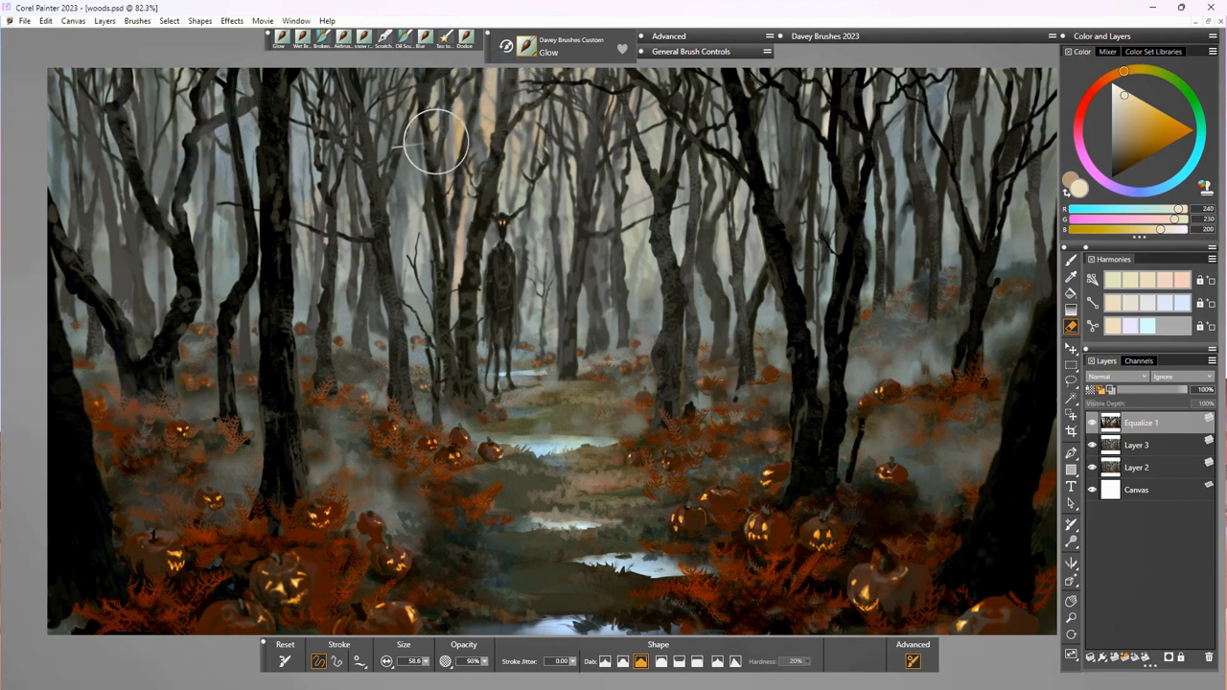
drag(437, 139, 425, 85)
mouse_move(320, 84)
mouse_down()
mouse_move(326, 177)
mouse_move(308, 115)
mouse_up()
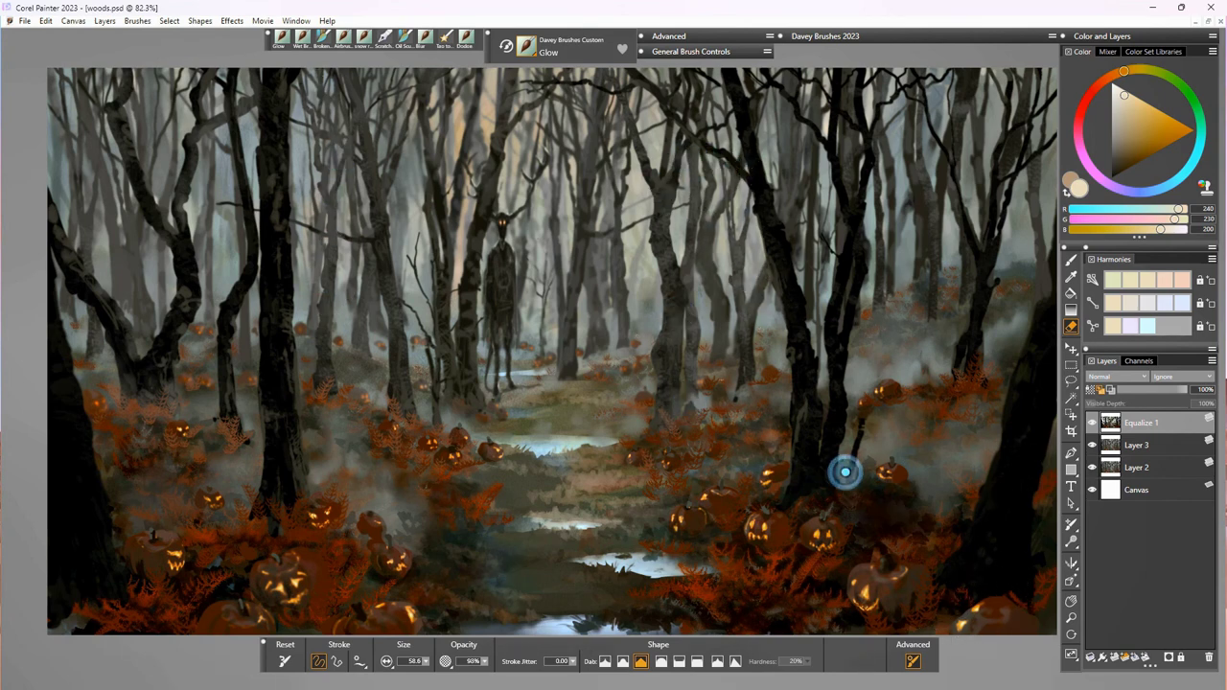
Step: Erase the Equalize layer over the background trees on the right side of the forest and over the antlered figure
drag(879, 192, 892, 311)
drag(928, 151, 933, 305)
drag(906, 178, 924, 312)
mouse_move(1002, 120)
mouse_down()
mouse_move(959, 233)
mouse_move(953, 355)
mouse_move(1002, 232)
mouse_up()
drag(1039, 84, 1047, 294)
drag(905, 93, 869, 156)
mouse_move(784, 104)
mouse_down()
mouse_move(826, 233)
mouse_move(726, 323)
mouse_move(741, 373)
mouse_up()
drag(490, 247, 482, 326)
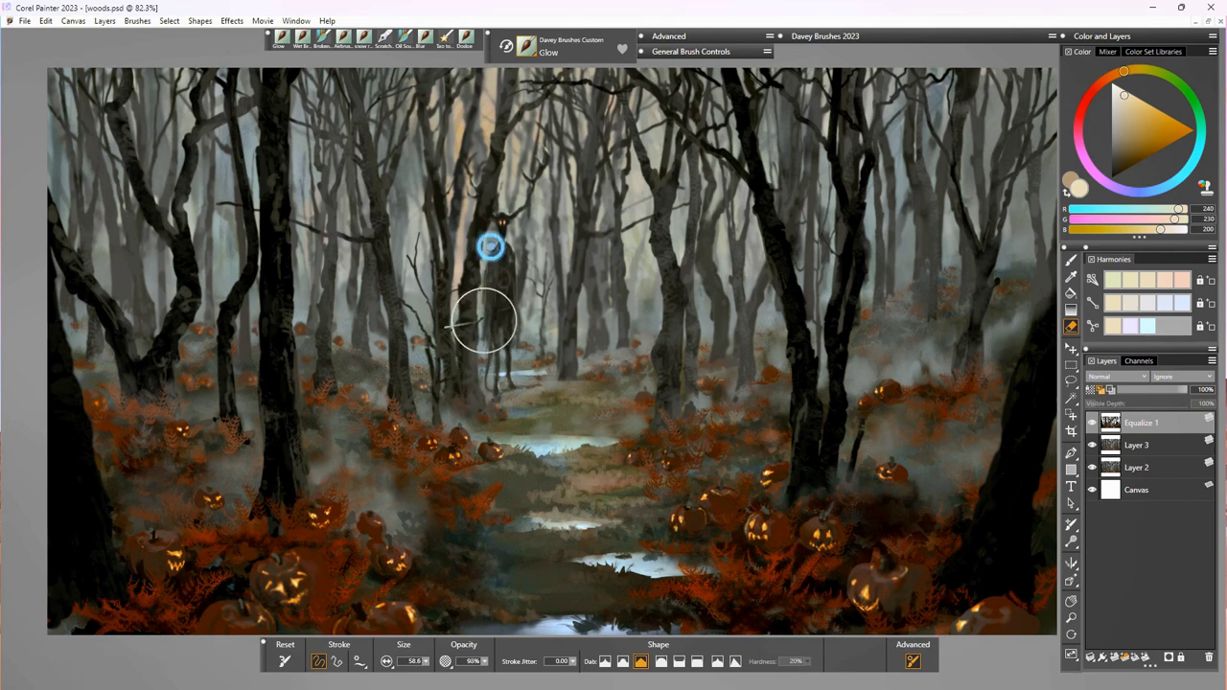
drag(509, 202, 526, 387)
Step: Soften the Equalize layer by erasing over the misty ground, orange foliage and pumpkins, and around the left trunks
mouse_move(428, 360)
mouse_down()
mouse_move(435, 432)
mouse_move(403, 405)
mouse_move(232, 424)
mouse_move(297, 479)
mouse_move(242, 511)
mouse_move(106, 493)
mouse_move(90, 409)
mouse_up()
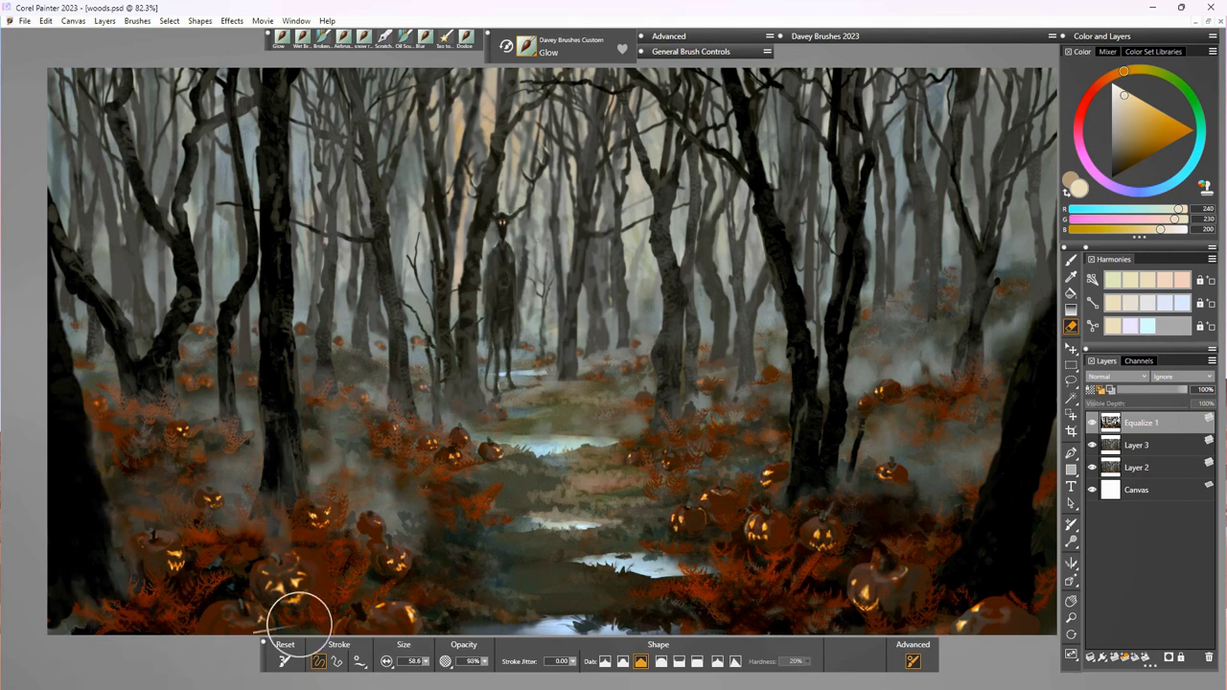
mouse_move(736, 602)
mouse_down()
mouse_move(625, 566)
mouse_move(775, 499)
mouse_move(825, 497)
mouse_move(883, 536)
mouse_up()
mouse_move(976, 589)
mouse_down()
mouse_move(1049, 527)
mouse_move(1048, 459)
mouse_up()
drag(997, 433, 921, 407)
drag(768, 334, 540, 383)
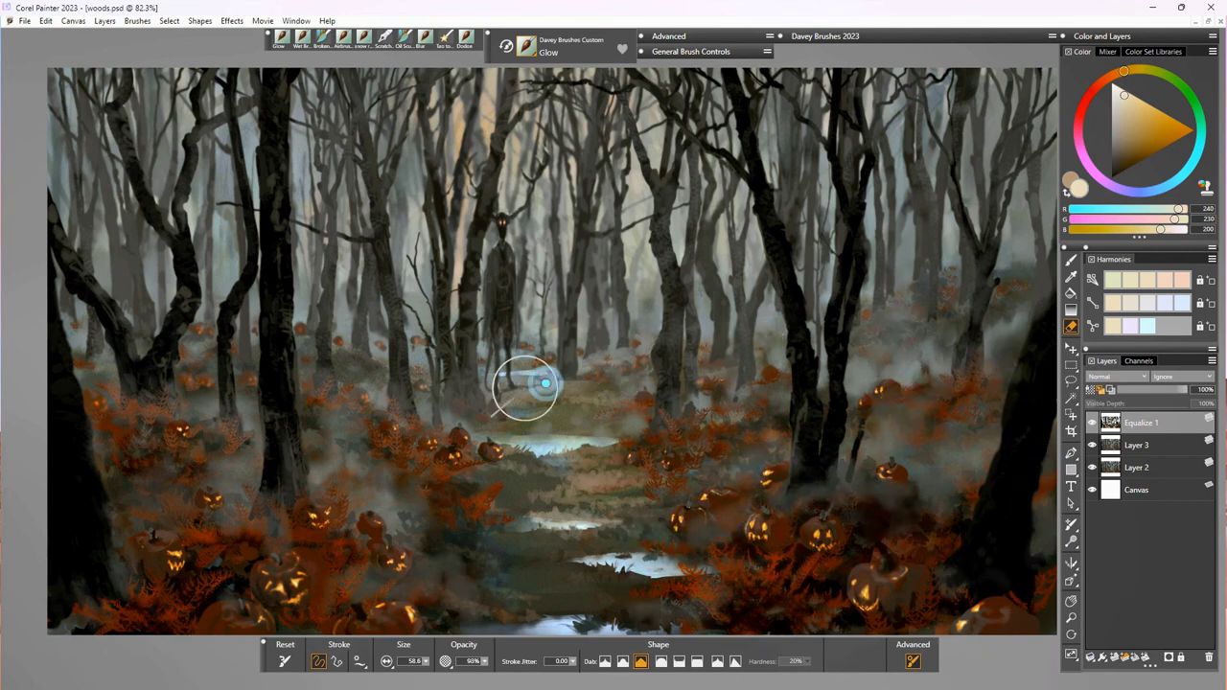
mouse_move(546, 341)
mouse_down()
mouse_move(416, 351)
mouse_move(353, 333)
mouse_move(323, 294)
mouse_up()
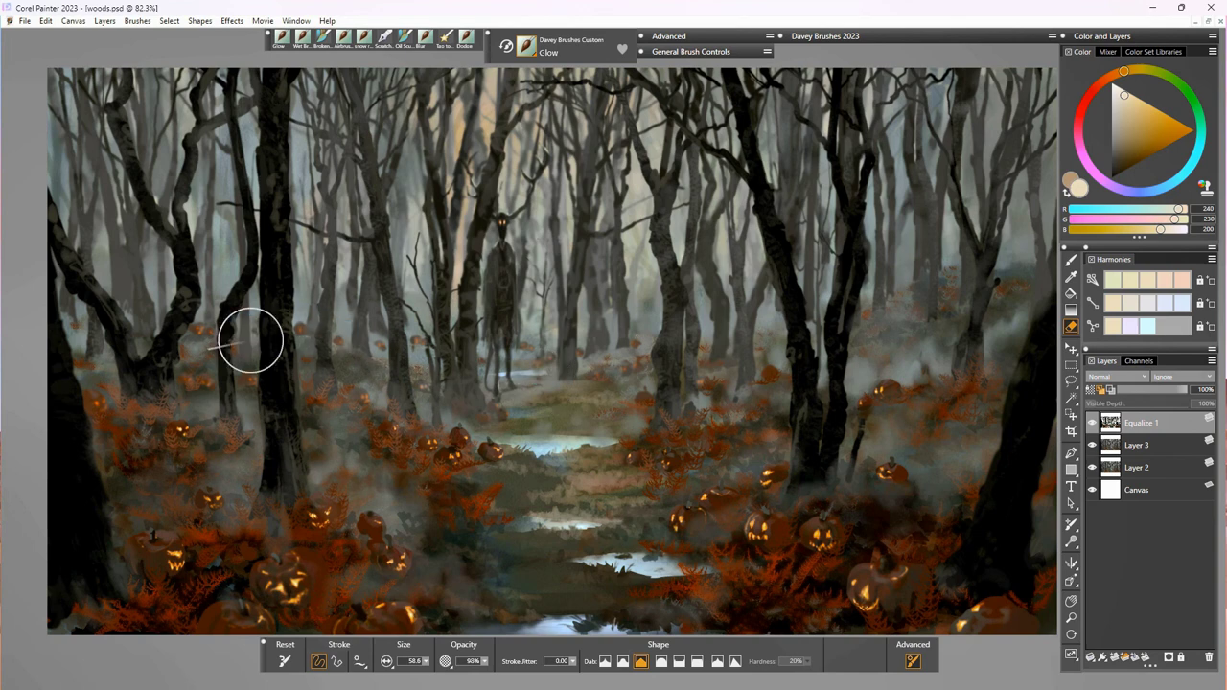
mouse_move(244, 288)
mouse_down()
mouse_move(149, 186)
mouse_move(117, 105)
mouse_up()
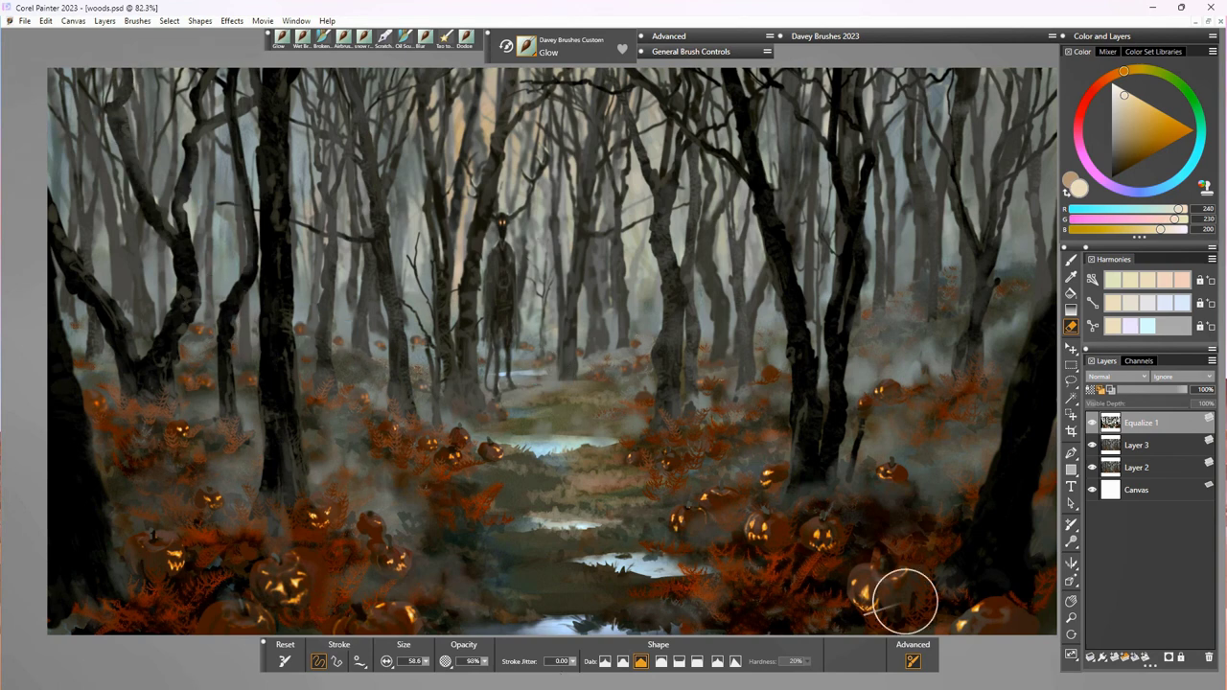
drag(178, 276, 183, 229)
drag(57, 201, 94, 313)
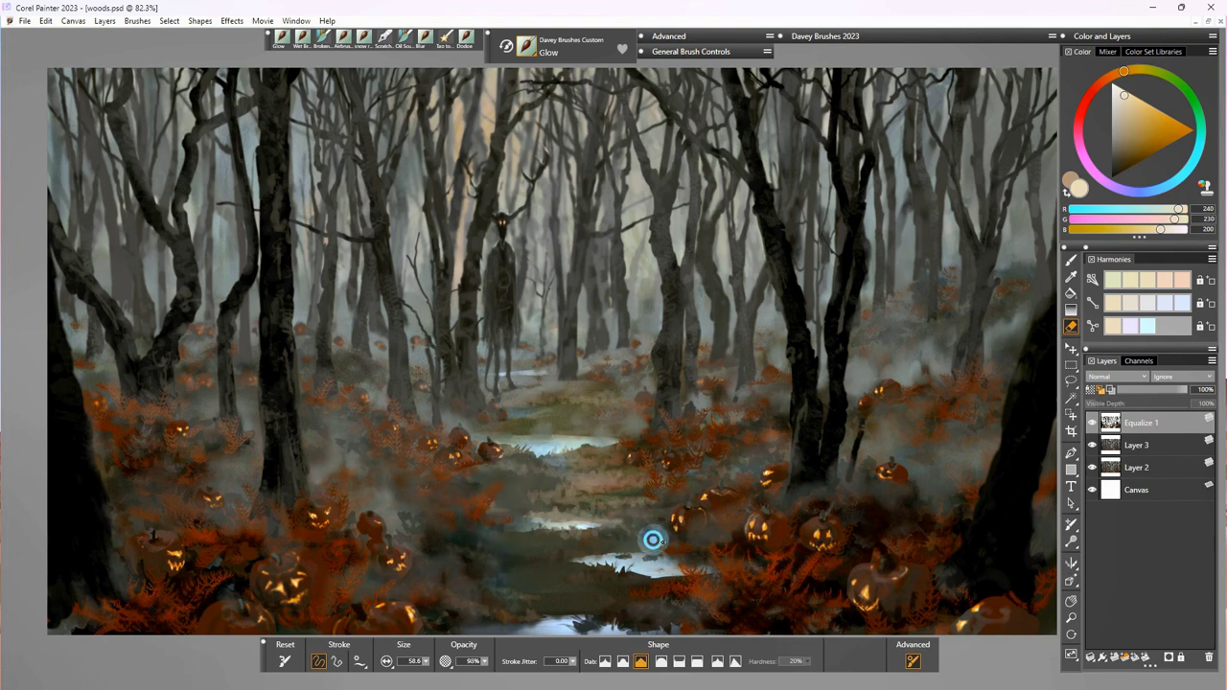
Step: Erase the Equalize layer lightly along the large right-hand trunks and upper branches, and merge it down into Layer 3
mouse_move(737, 543)
mouse_down()
mouse_move(789, 531)
mouse_move(834, 258)
mouse_move(843, 93)
mouse_move(850, 166)
mouse_up()
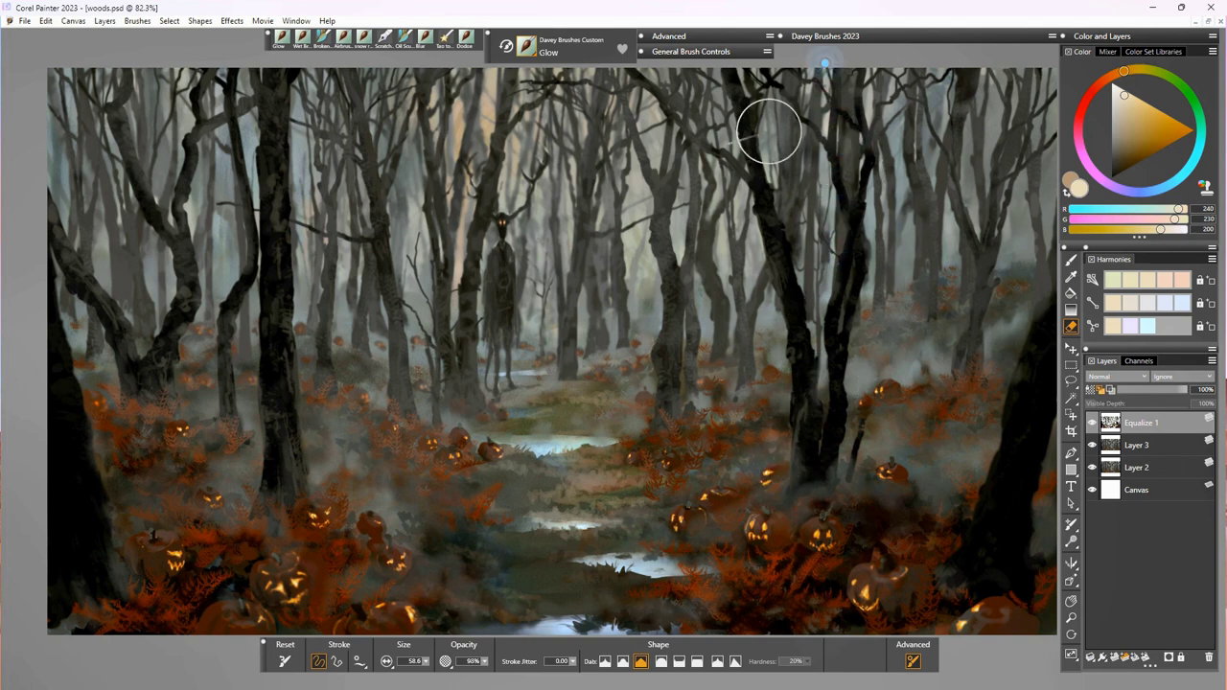
drag(766, 182, 808, 432)
drag(833, 317, 834, 452)
drag(866, 410, 852, 464)
mouse_move(850, 301)
mouse_down()
mouse_move(847, 348)
mouse_move(860, 239)
mouse_move(838, 198)
mouse_up()
drag(841, 82, 883, 131)
drag(647, 85, 679, 134)
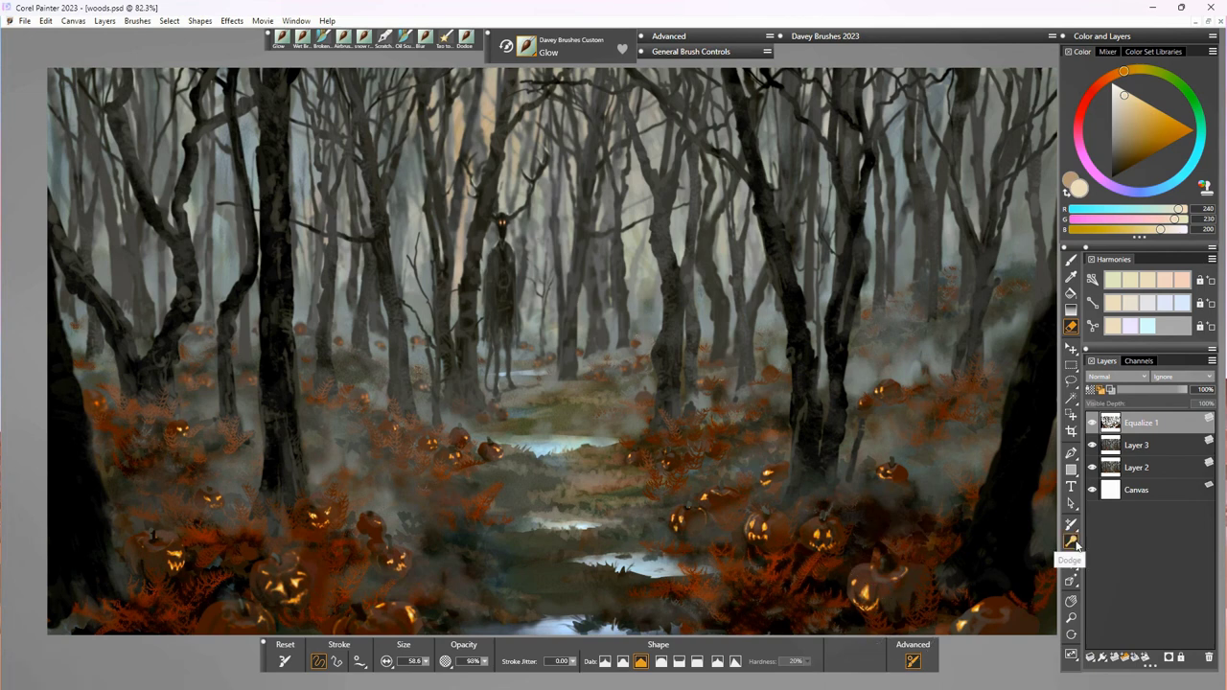
click(1071, 349)
key(ctrl+e)
Step: Add a new layer above Layer 3, set its composite method to Shadow Map, and fill it with white
click(1114, 657)
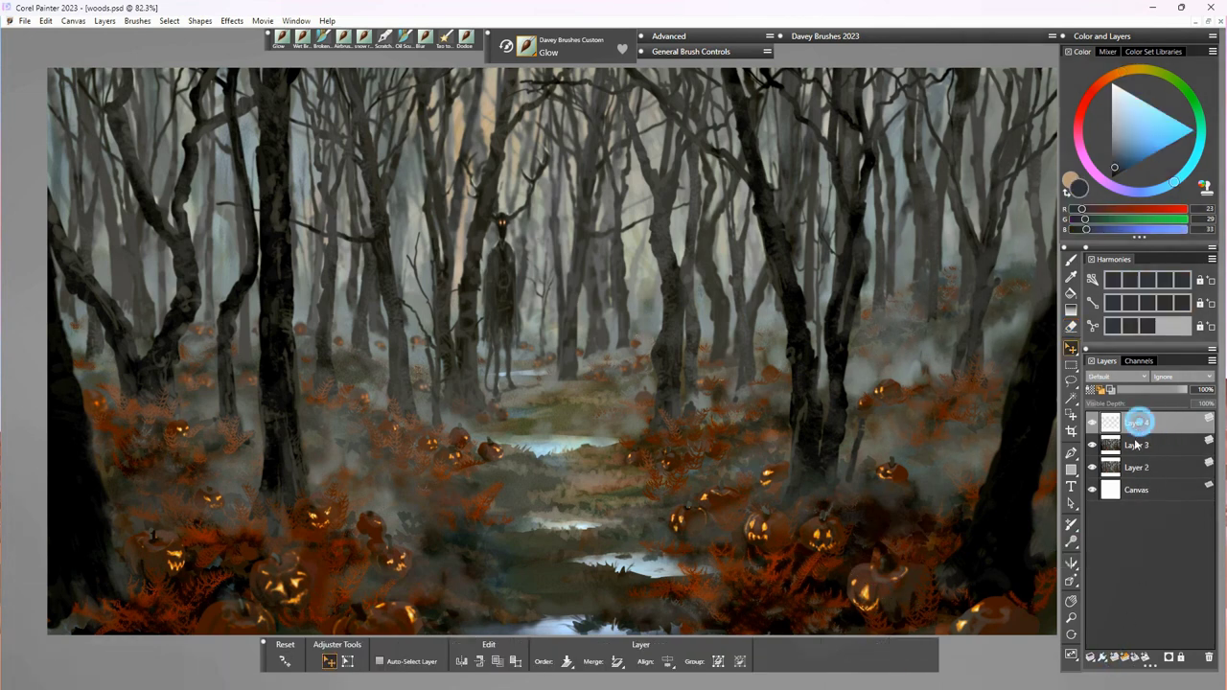
click(1117, 377)
click(1113, 434)
click(1113, 85)
key(k)
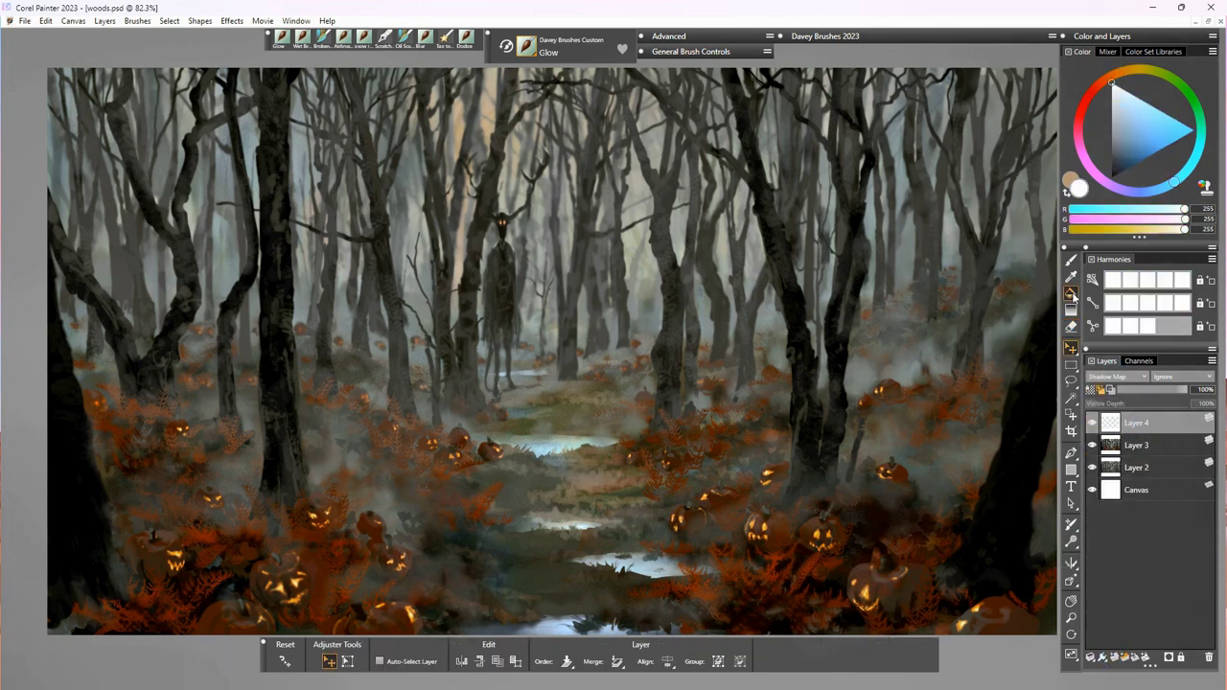
Step: Shade the mist and mid-distance trees from left to right on the Shadow Map layer in light grey with Wet Brush Davey at 21% opacity
click(1113, 112)
click(1070, 259)
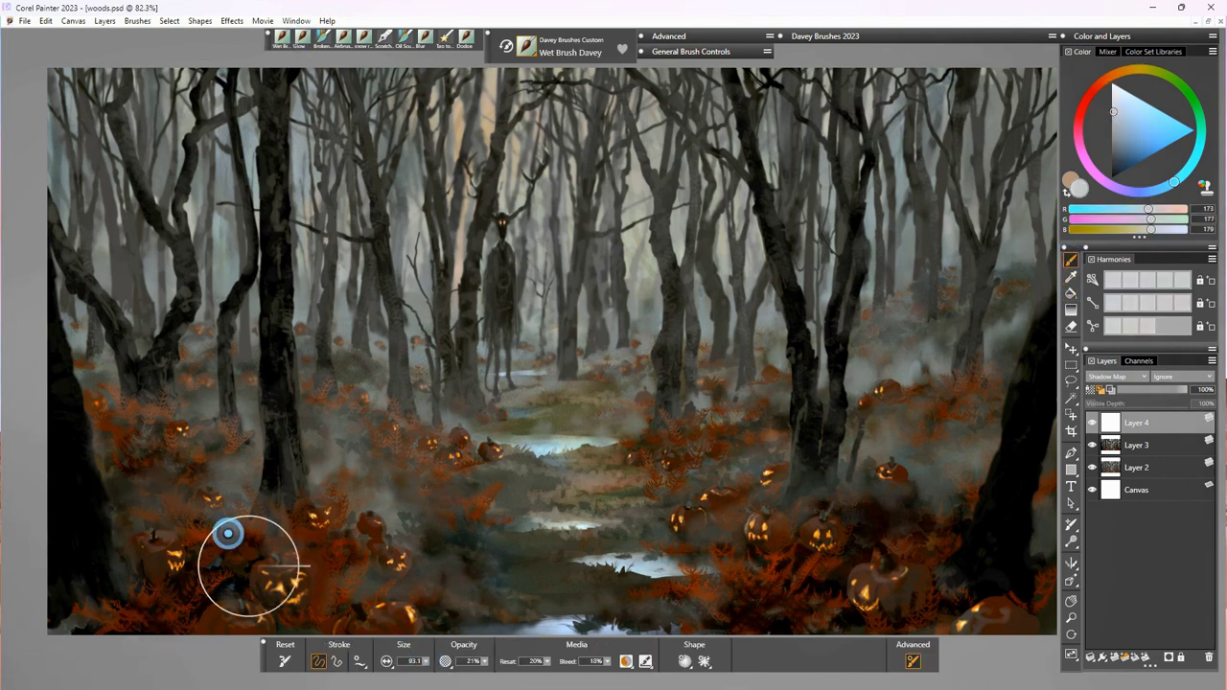
drag(253, 292, 287, 299)
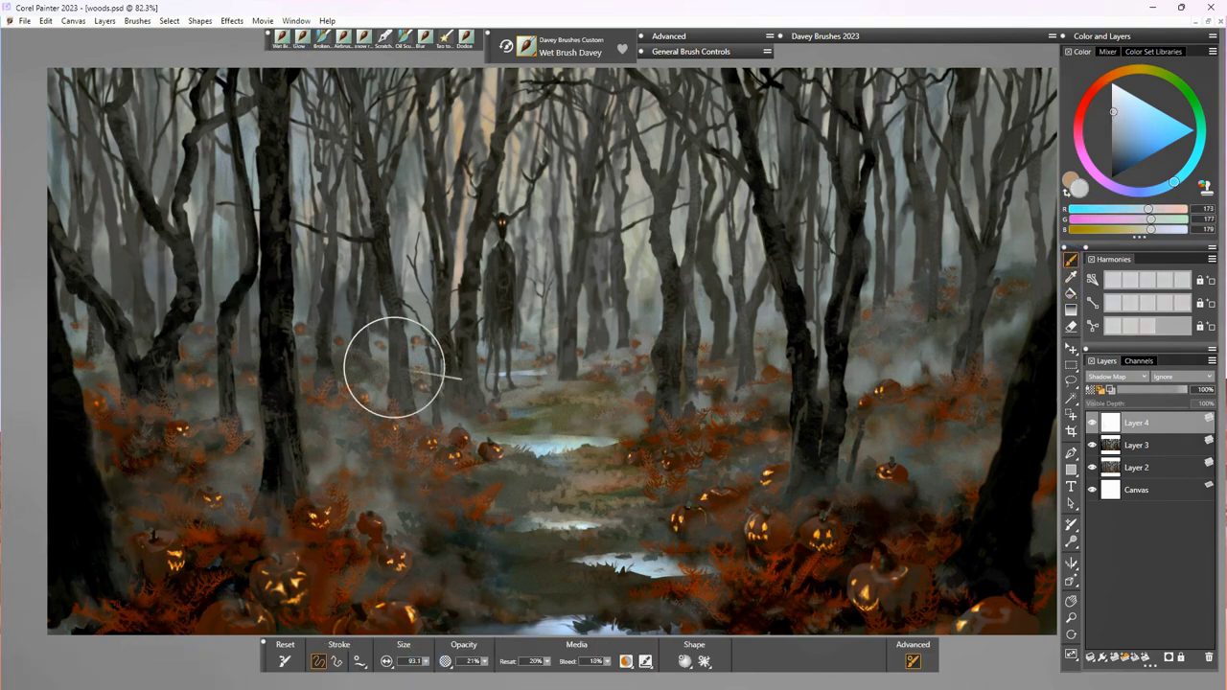
drag(406, 255, 449, 288)
drag(534, 342, 460, 358)
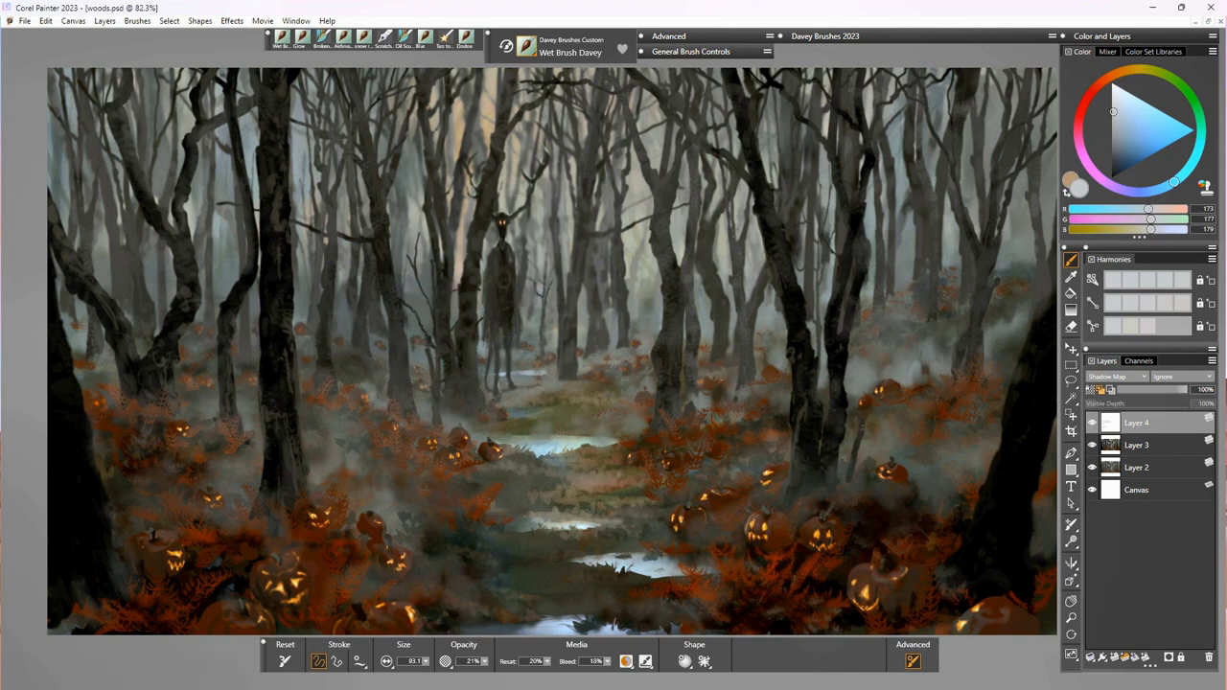
drag(618, 330, 641, 280)
drag(645, 425, 733, 368)
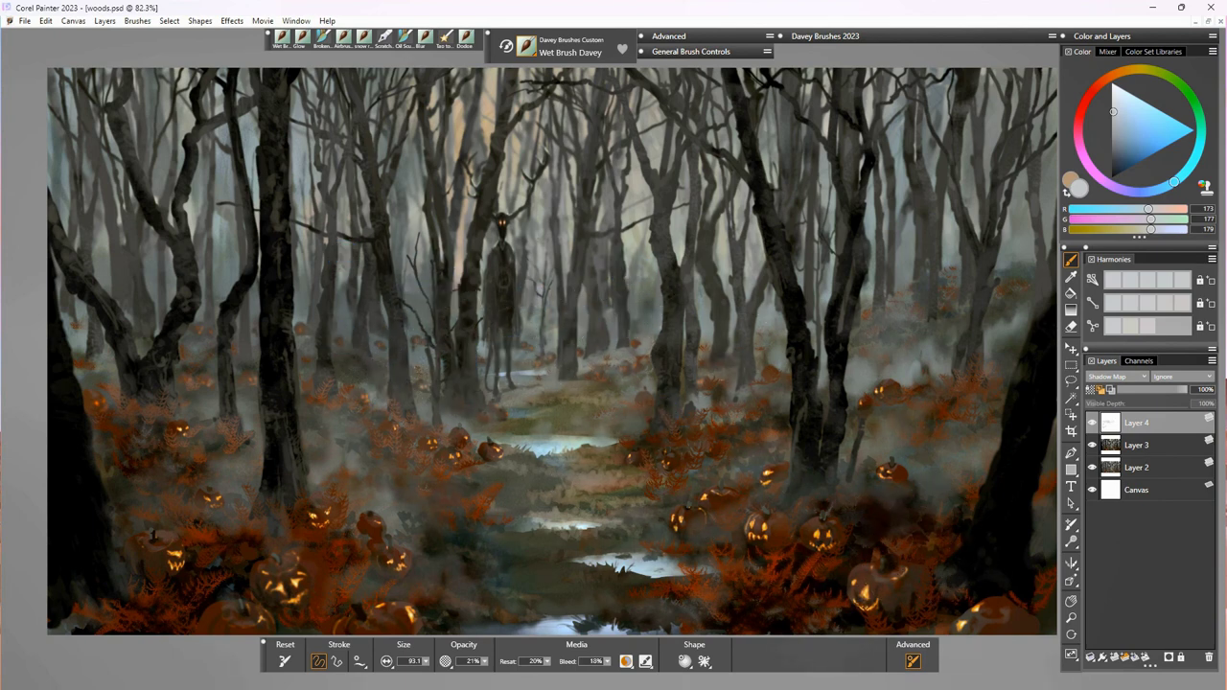
drag(783, 461, 844, 422)
mouse_move(867, 305)
mouse_down()
mouse_move(929, 230)
mouse_move(940, 248)
mouse_up()
drag(993, 241, 1036, 235)
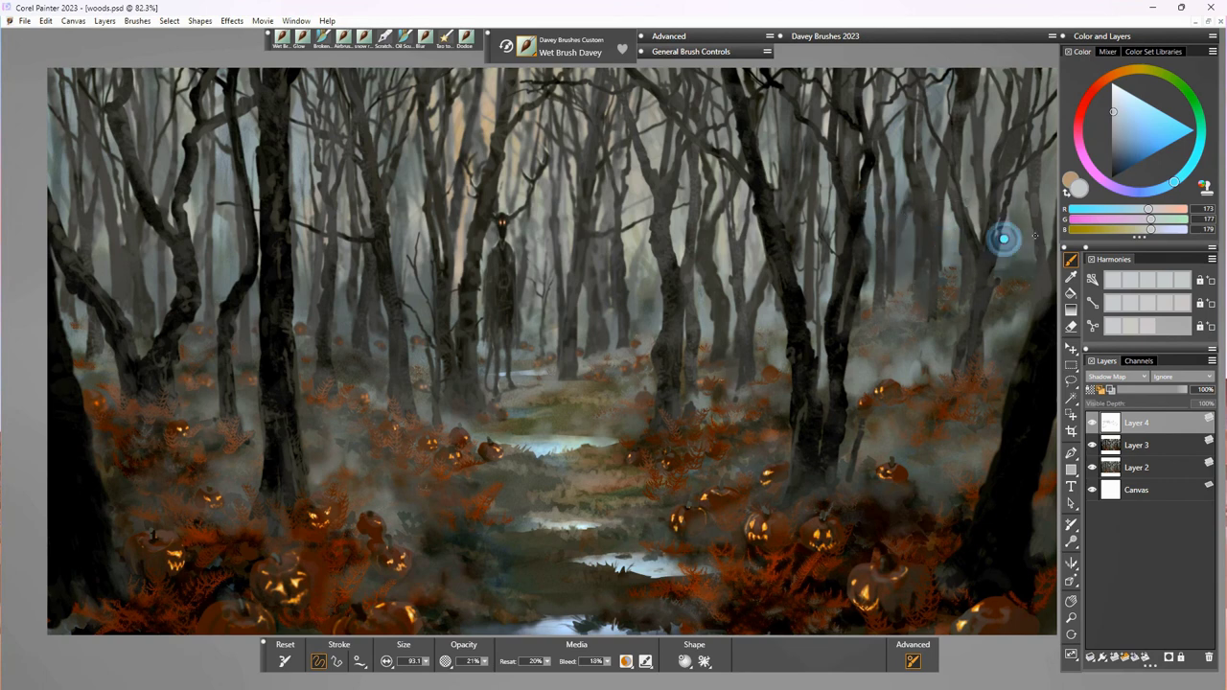
drag(1007, 315, 964, 312)
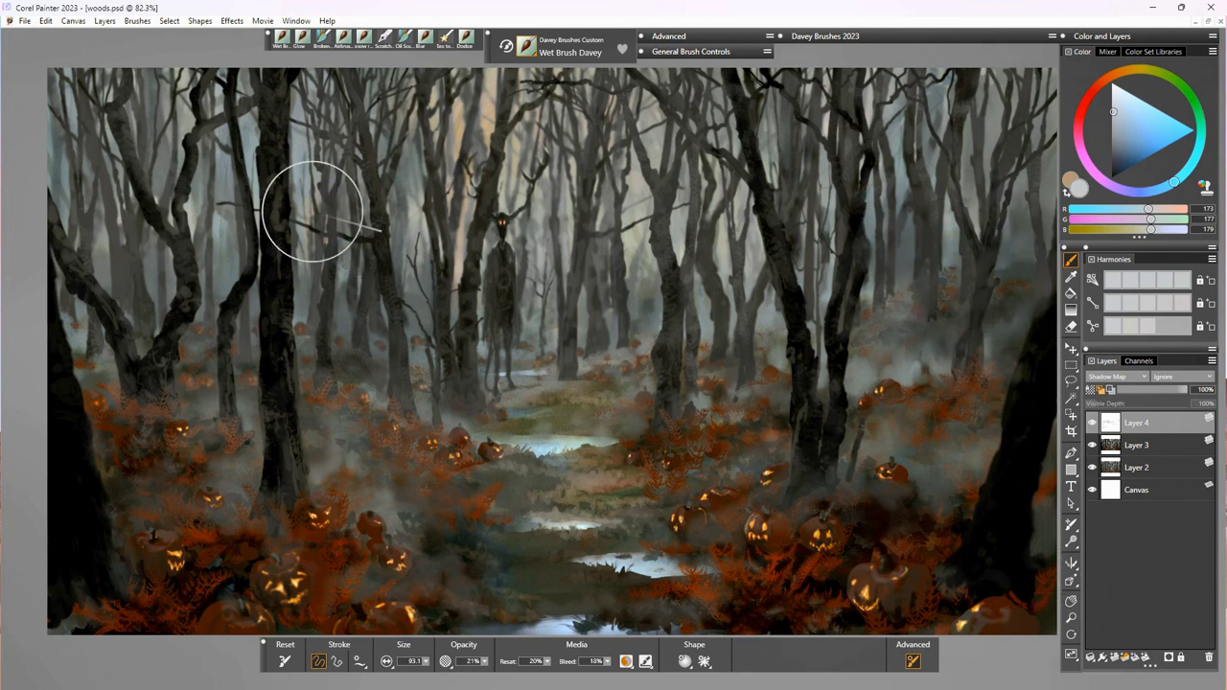
Step: Darken the foreground foliage, the path edges and the left and background trees on the Shadow Map layer with broad grey strokes
drag(246, 261, 231, 223)
drag(211, 461, 135, 448)
drag(500, 538, 526, 519)
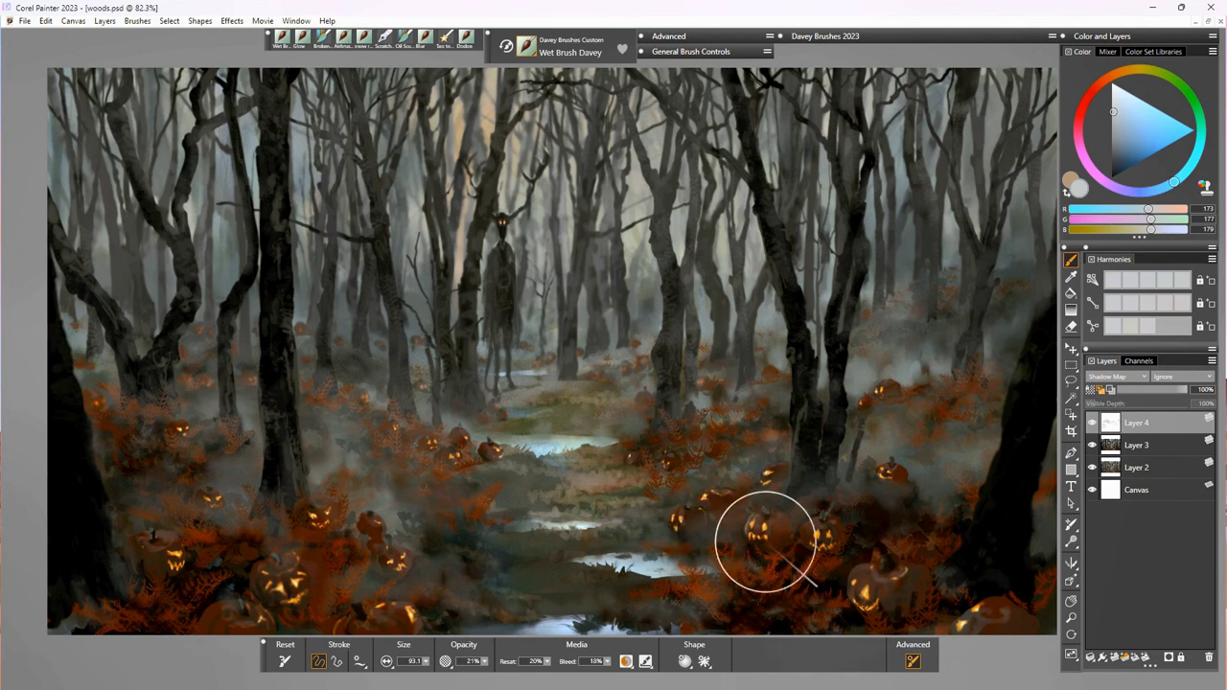
drag(729, 467, 634, 484)
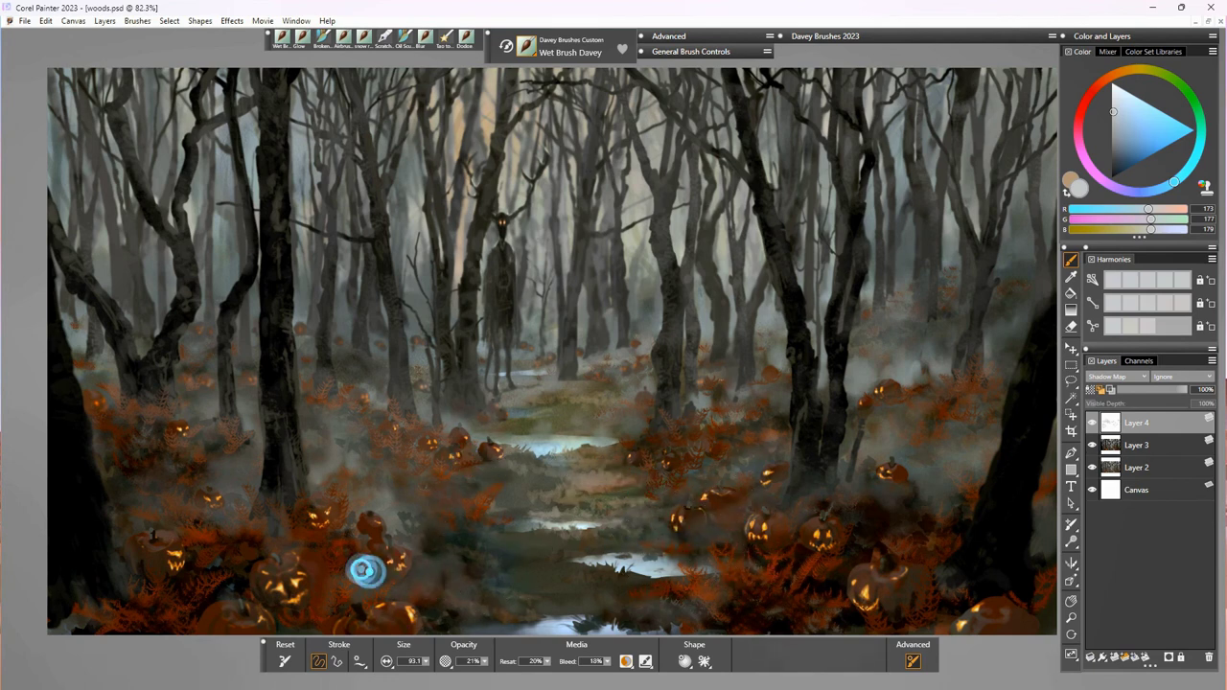
drag(145, 587, 132, 562)
drag(254, 597, 202, 509)
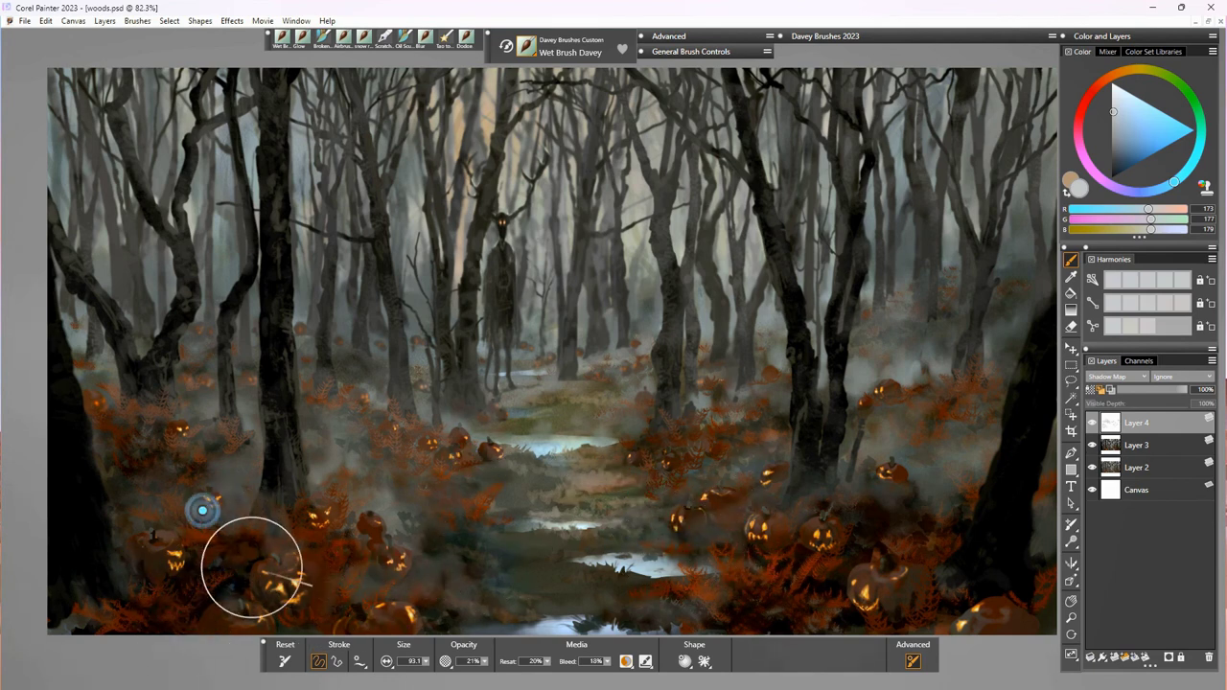
mouse_move(811, 285)
mouse_down()
mouse_move(706, 299)
mouse_move(584, 348)
mouse_move(430, 367)
mouse_move(425, 390)
mouse_move(412, 288)
mouse_up()
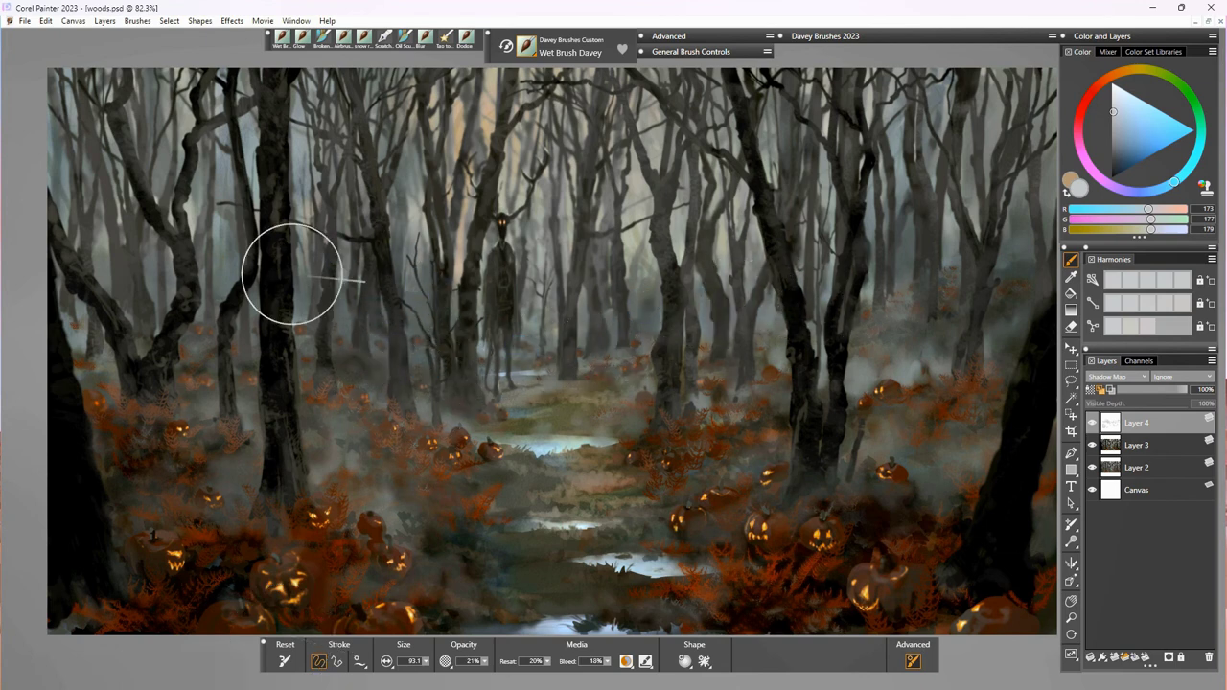
drag(91, 266, 176, 173)
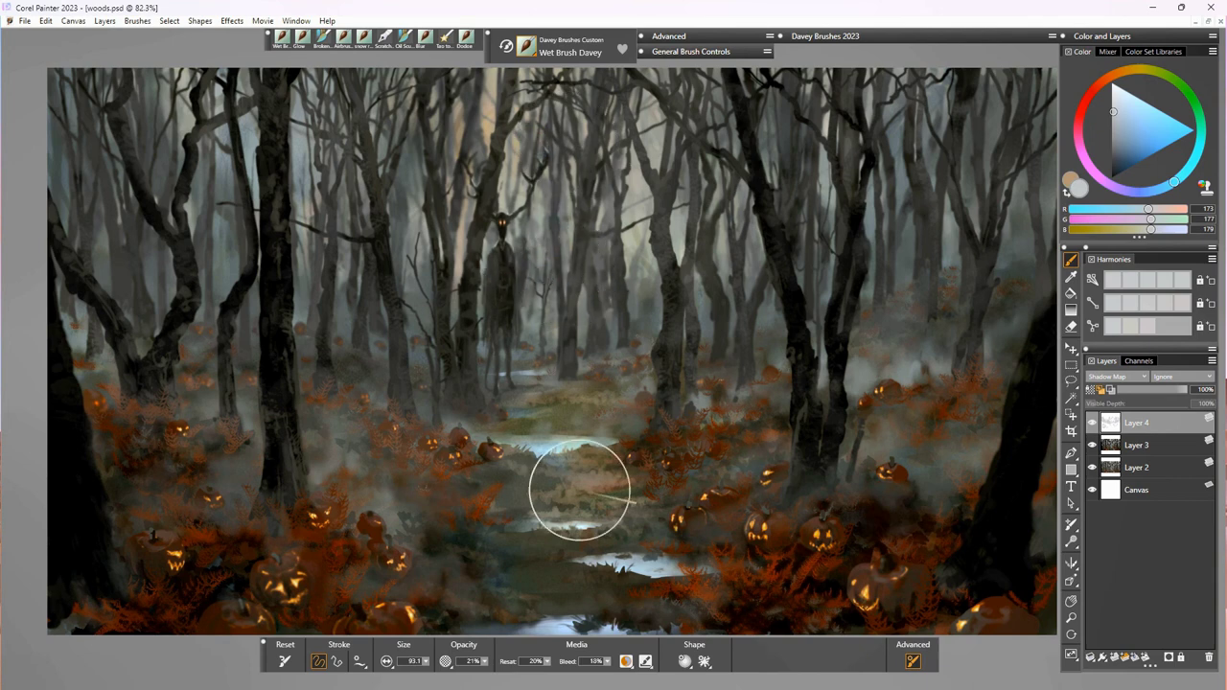
Step: Switch to Layer 3 and the Glow brush at a small size, and sample a dark grey from the background trees
click(1113, 92)
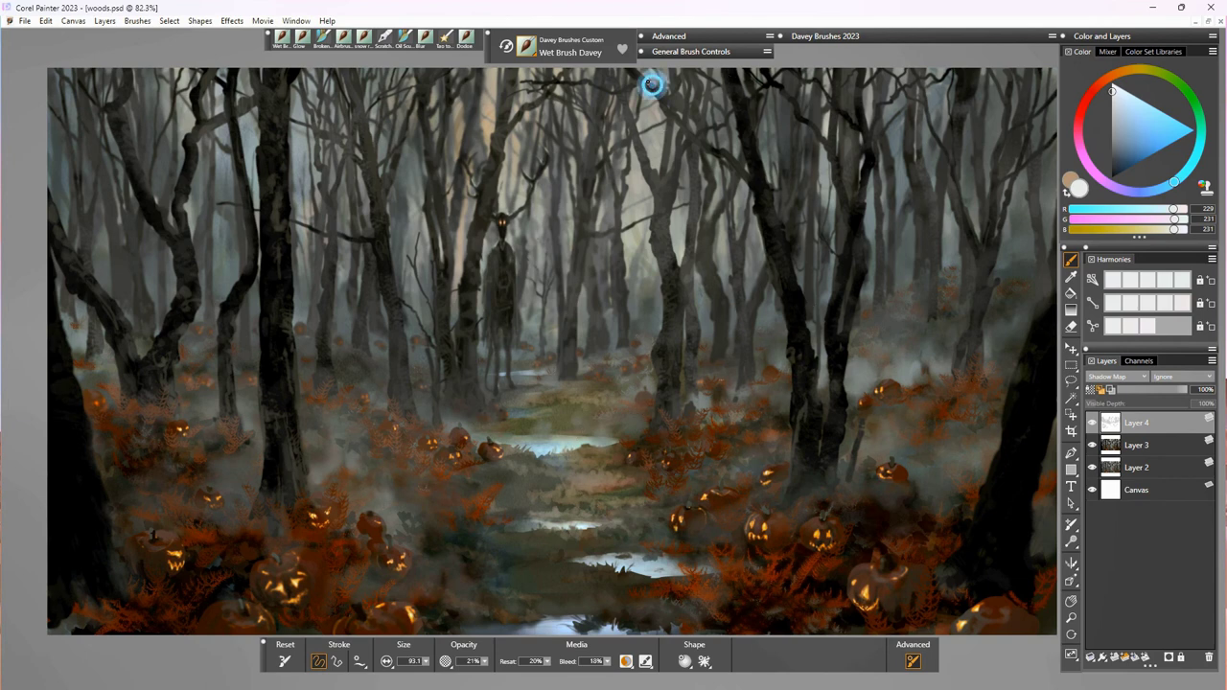
click(1138, 446)
click(300, 39)
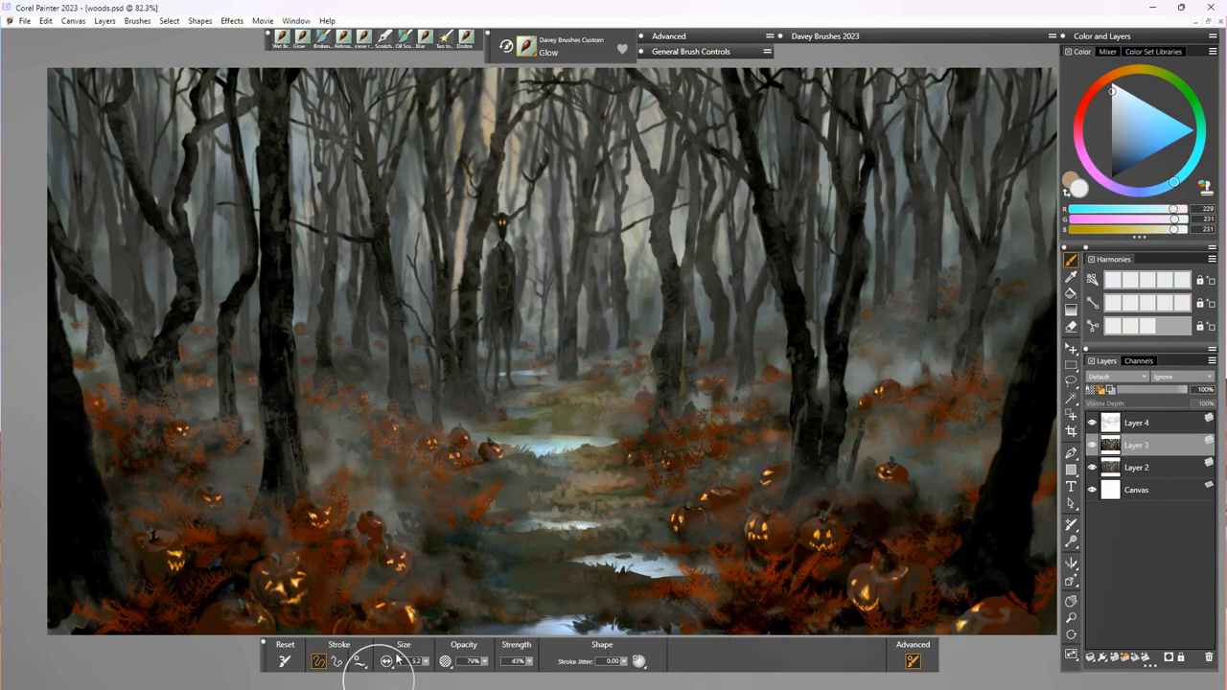
alt+click(688, 193)
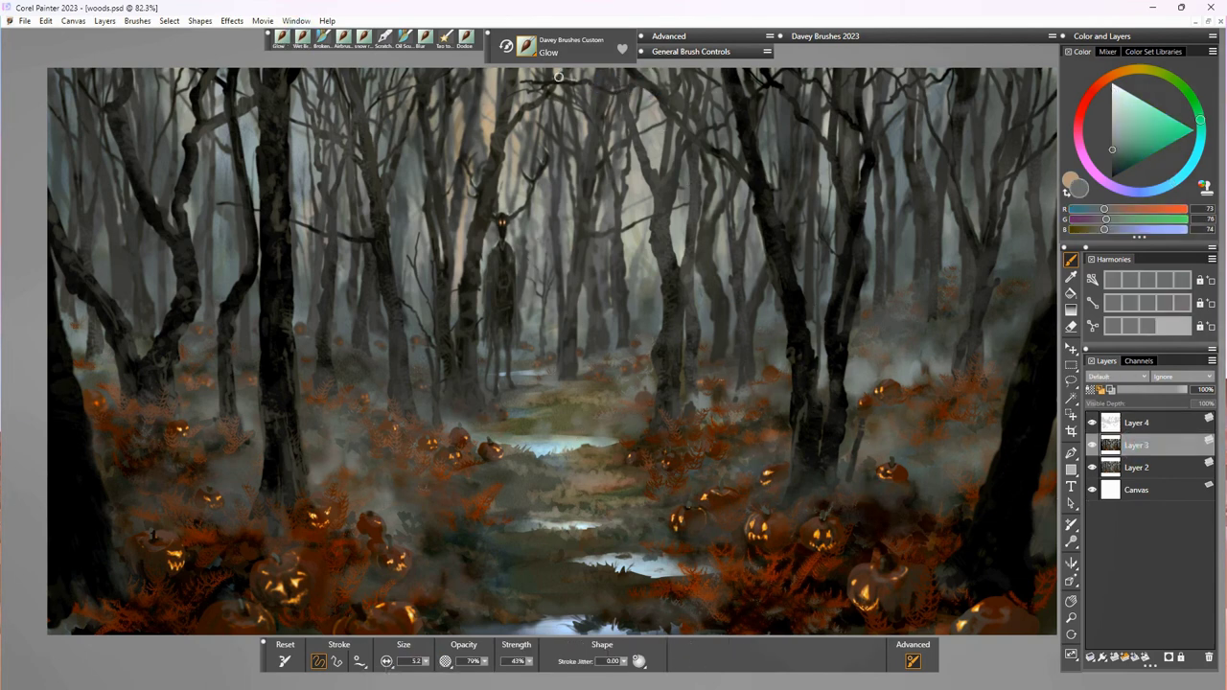